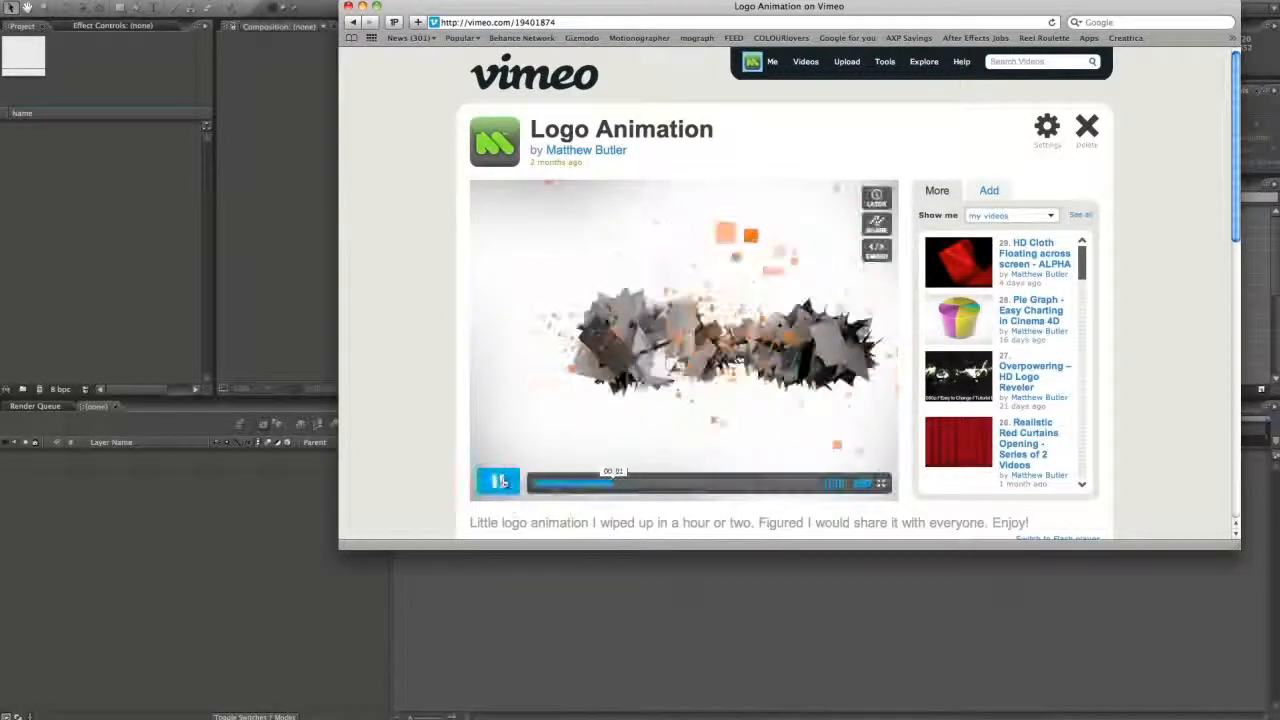
- Play and scrub through the Logo Animation reference video to examine how the shards and particles form the logo
click(497, 482)
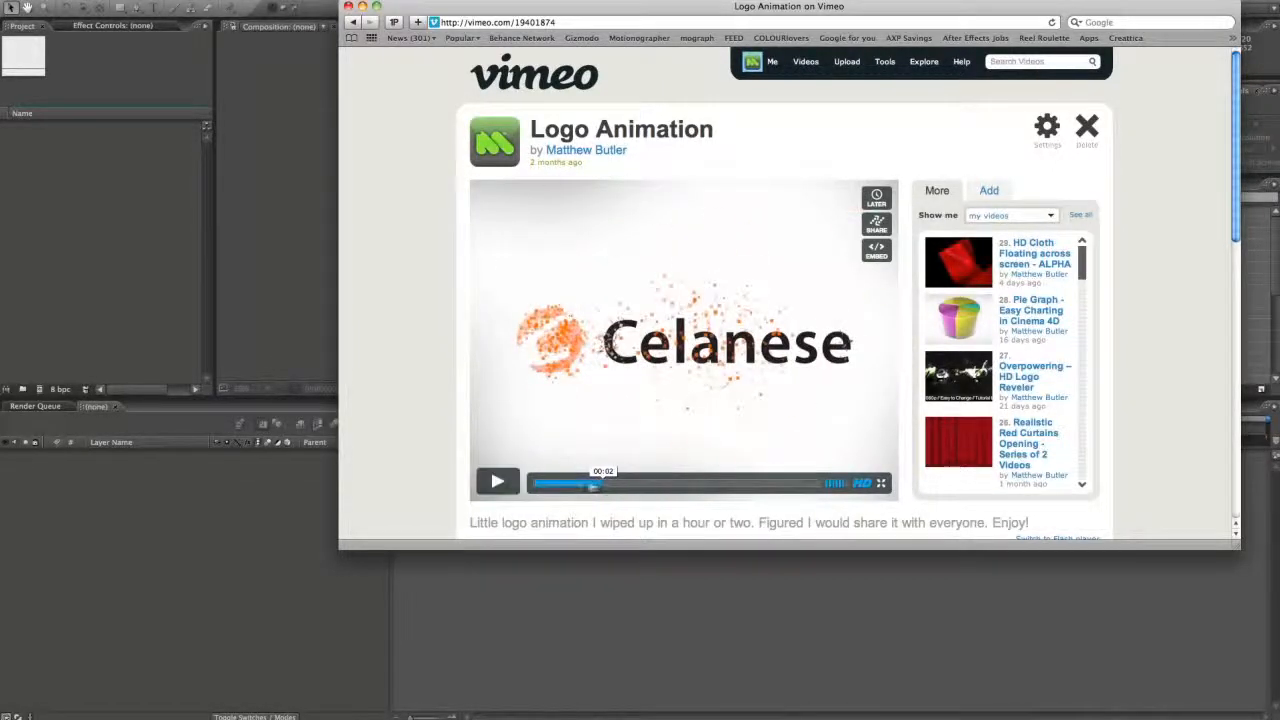
click(580, 484)
click(503, 484)
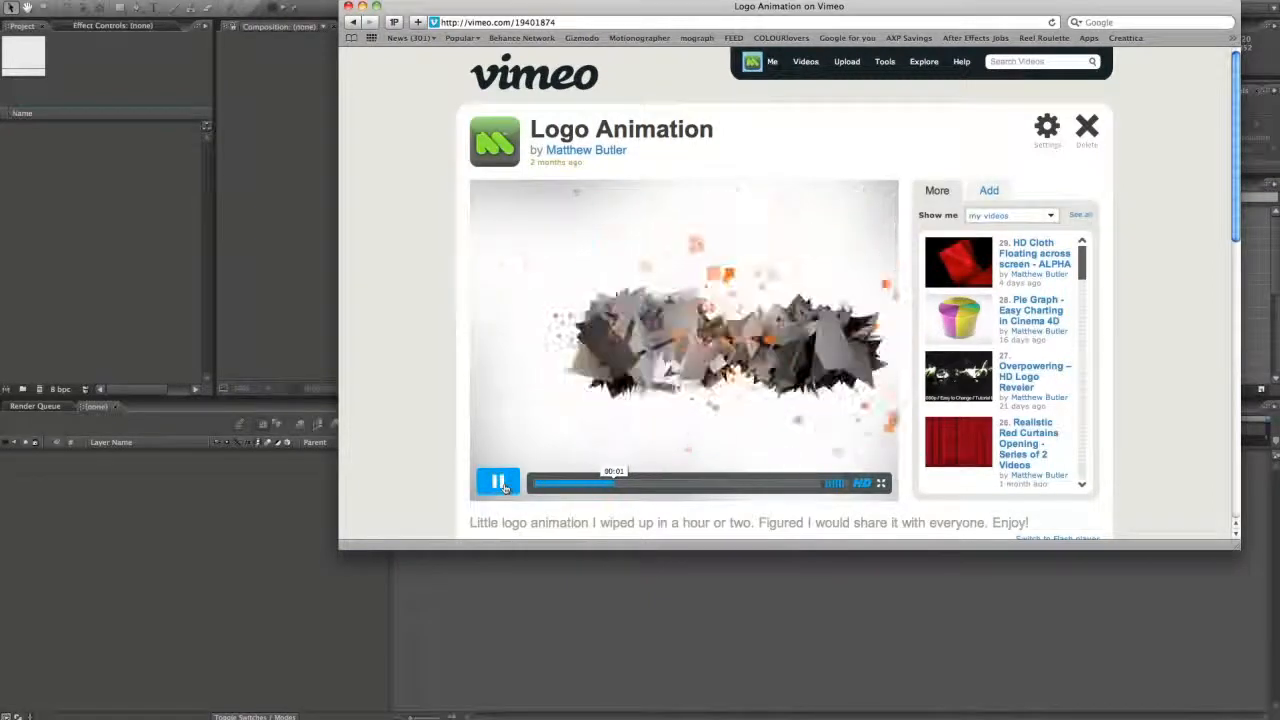
click(498, 483)
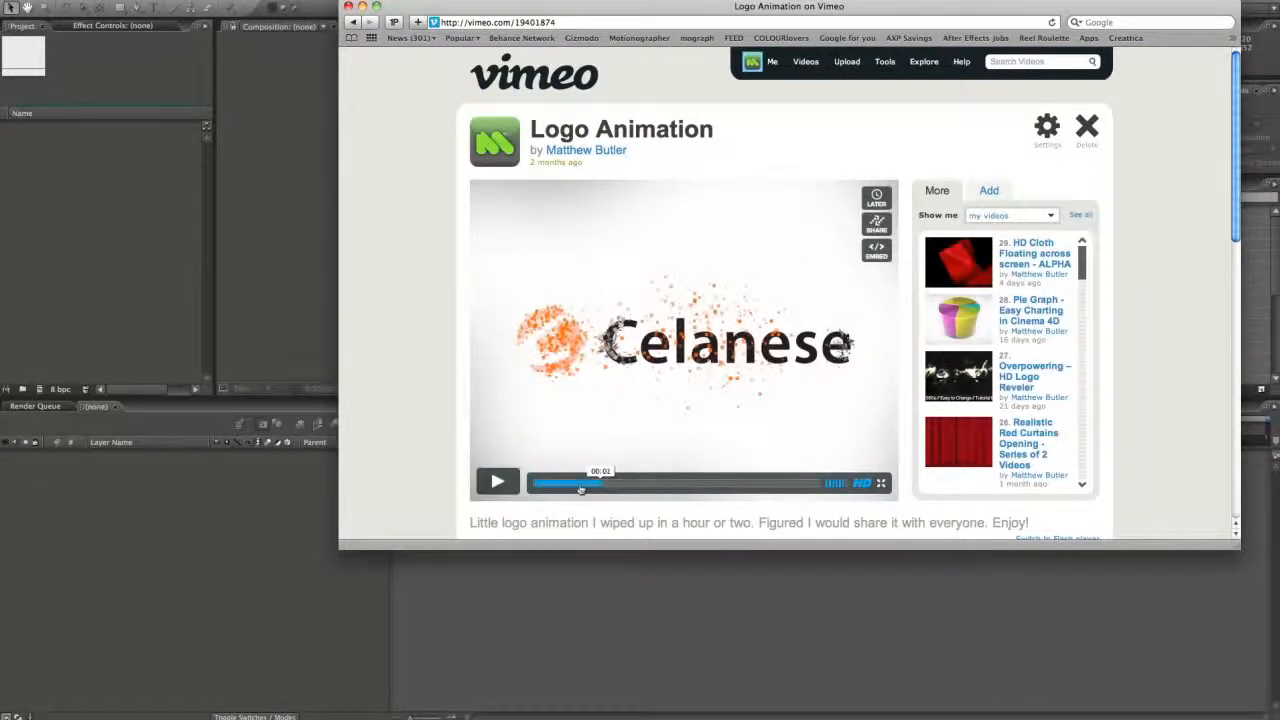
click(580, 486)
click(497, 483)
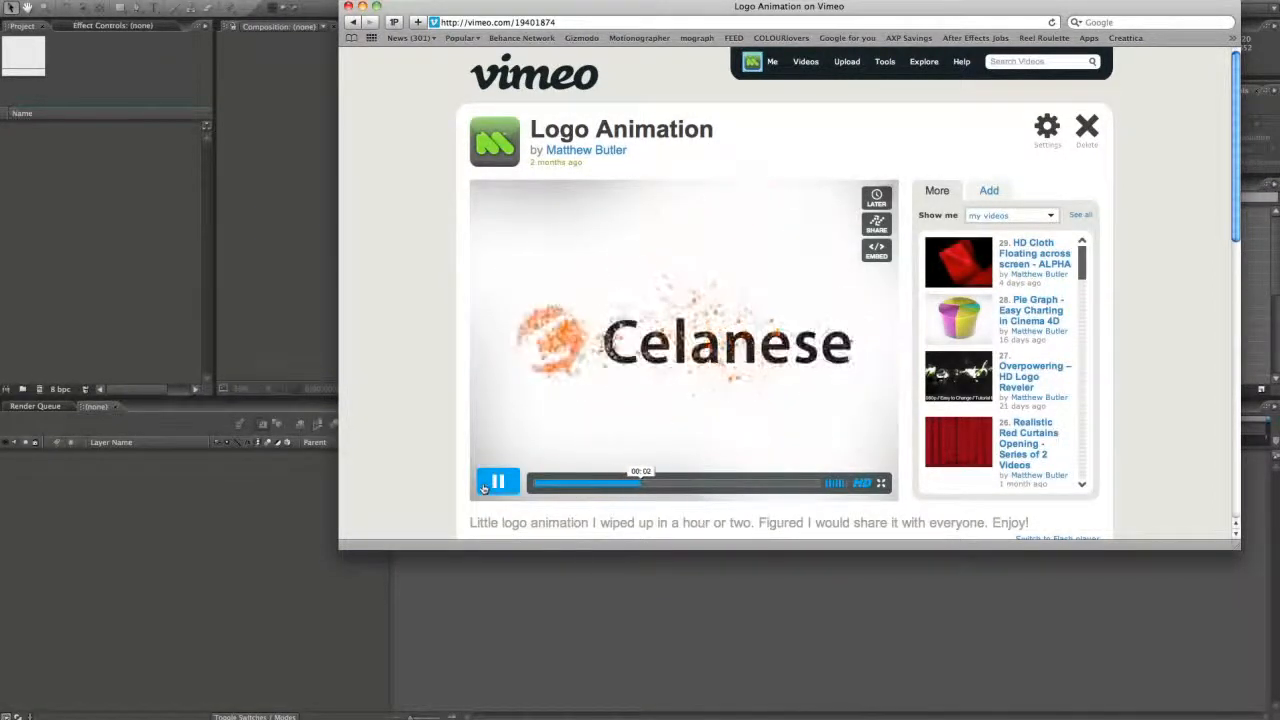
click(495, 483)
click(607, 486)
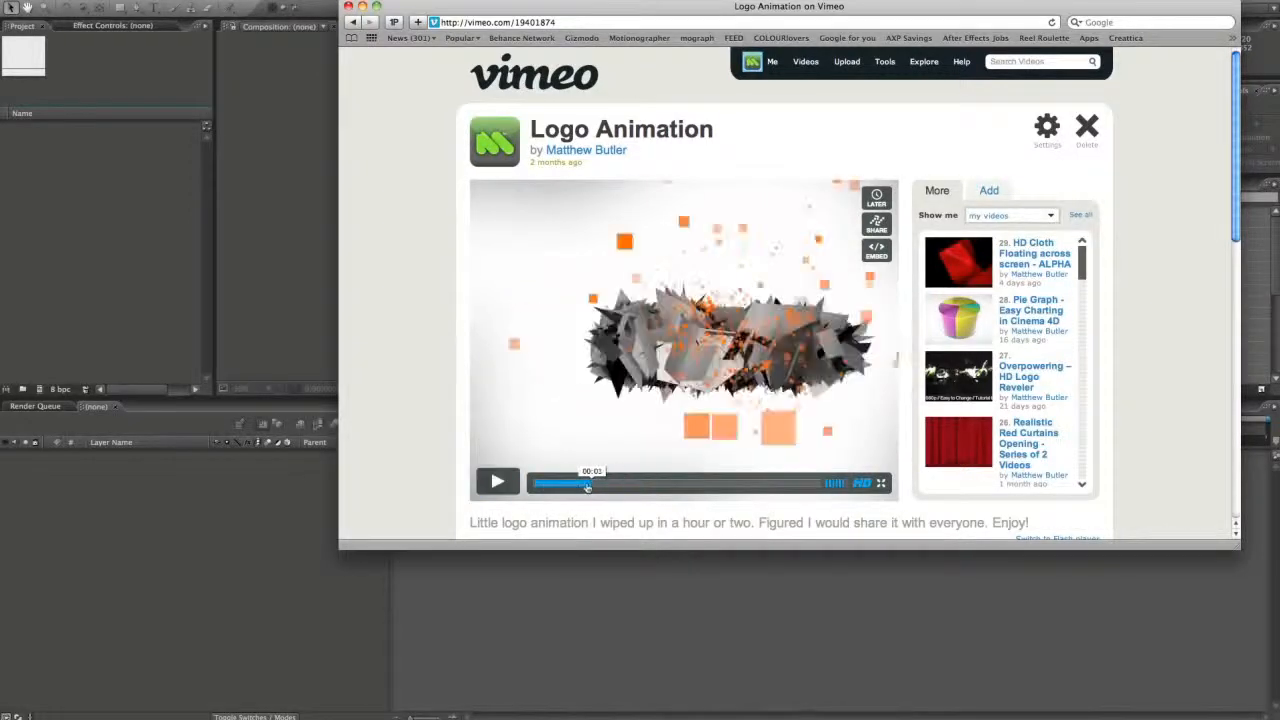
click(498, 483)
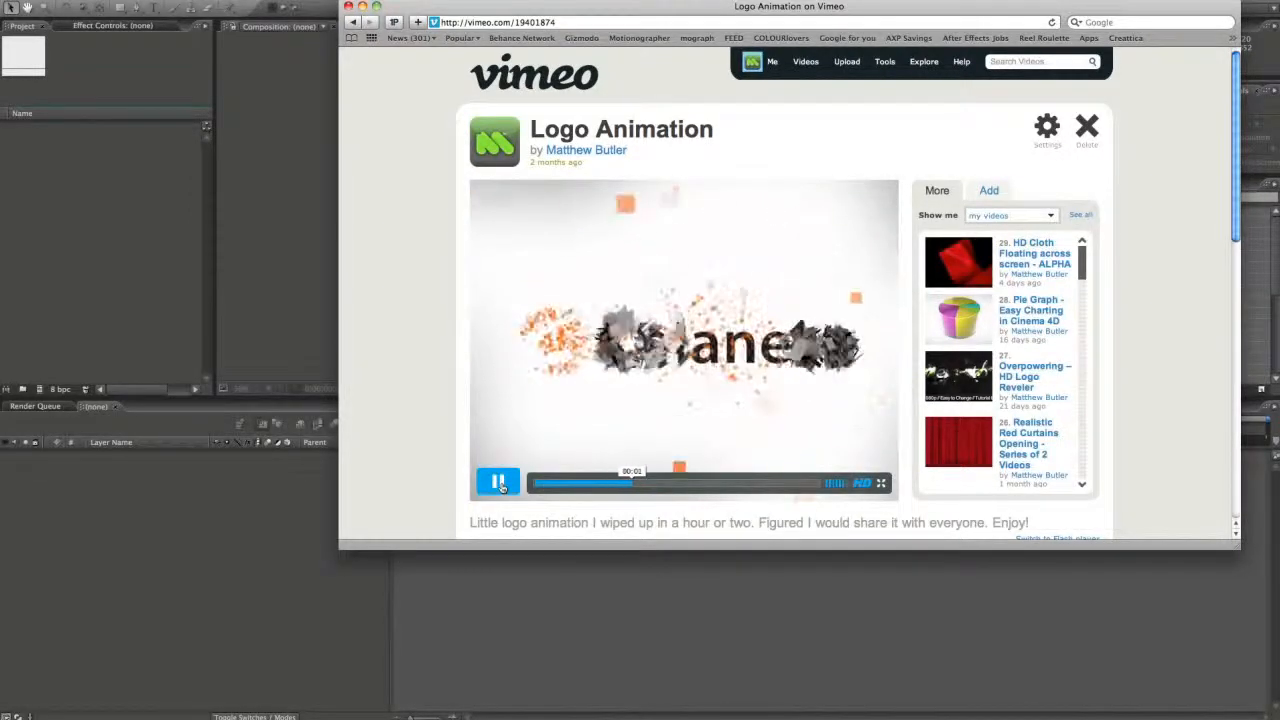
click(498, 483)
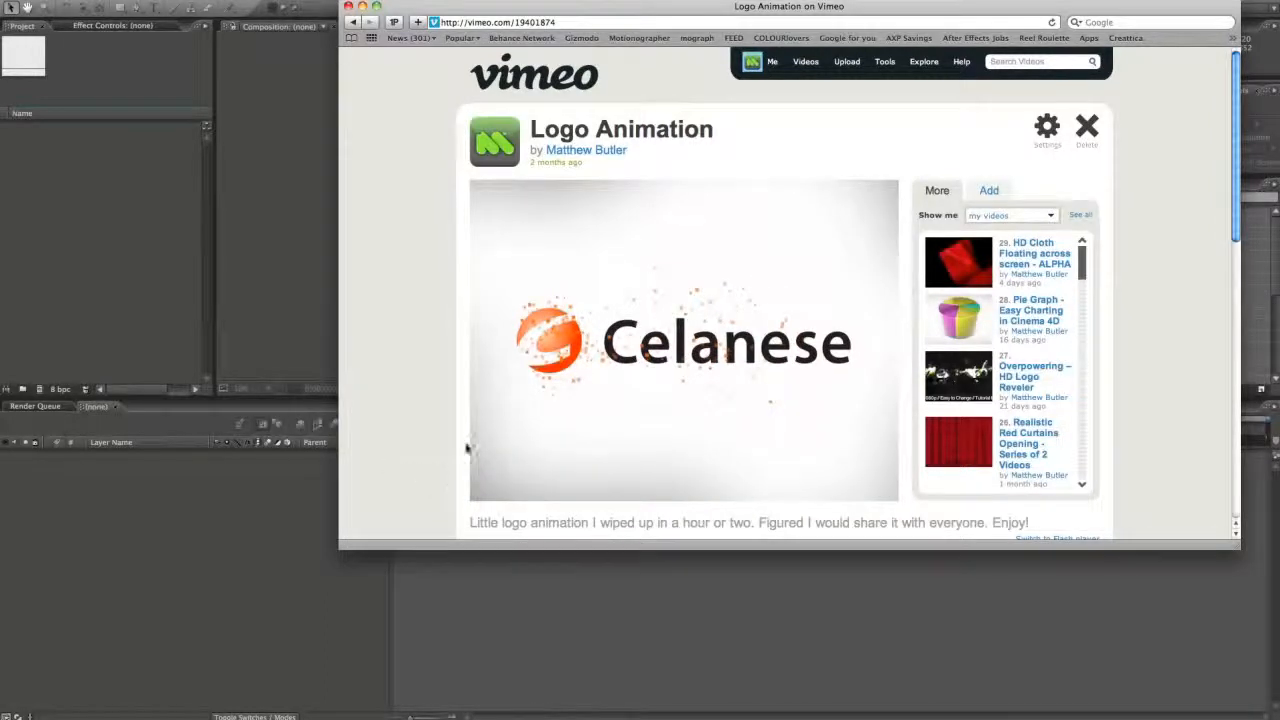
click(535, 483)
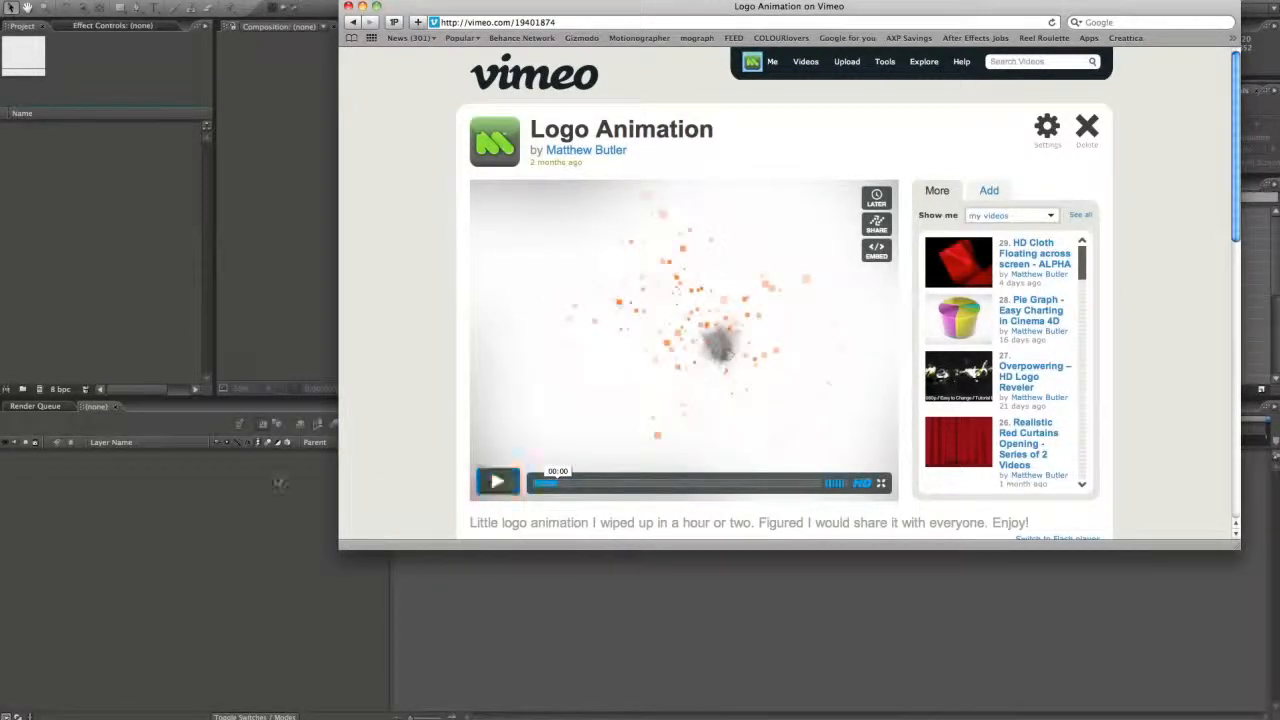
- Switch to After Effects and choose the Illustrator file aetuts+_logo_animation.ai for import
key(super+Tab)
key(super+Tab)
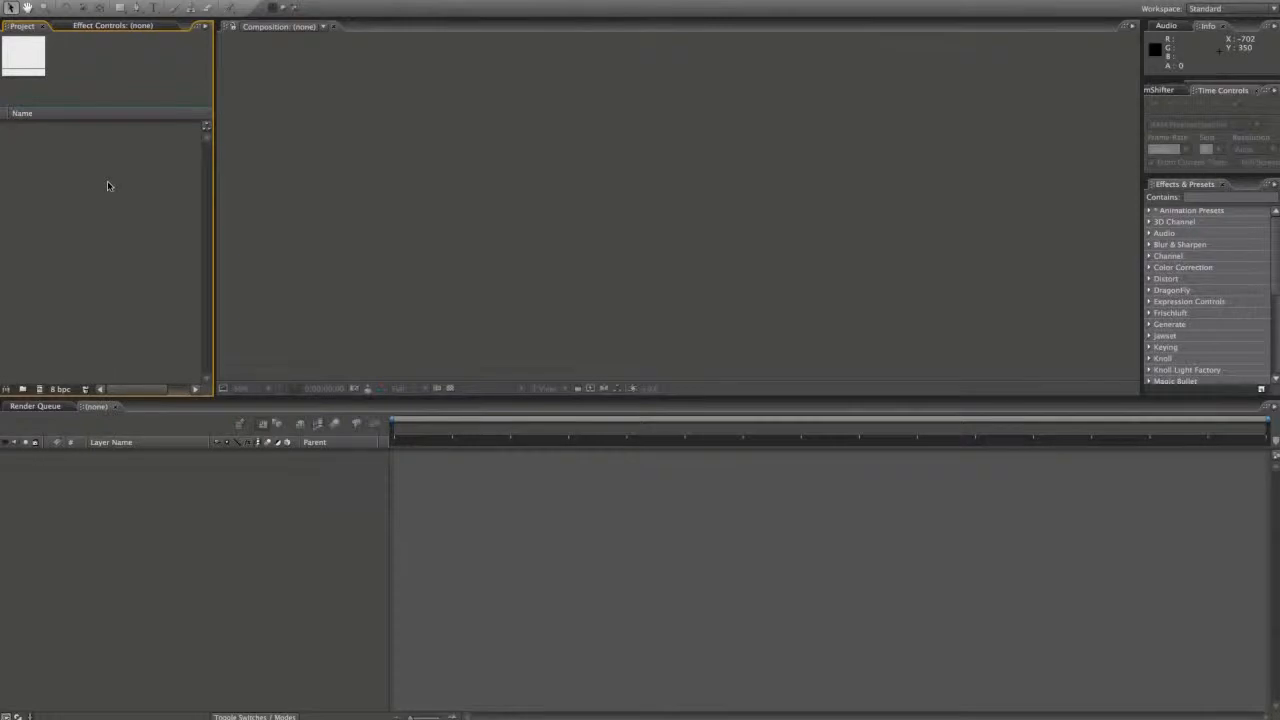
double_click(108, 186)
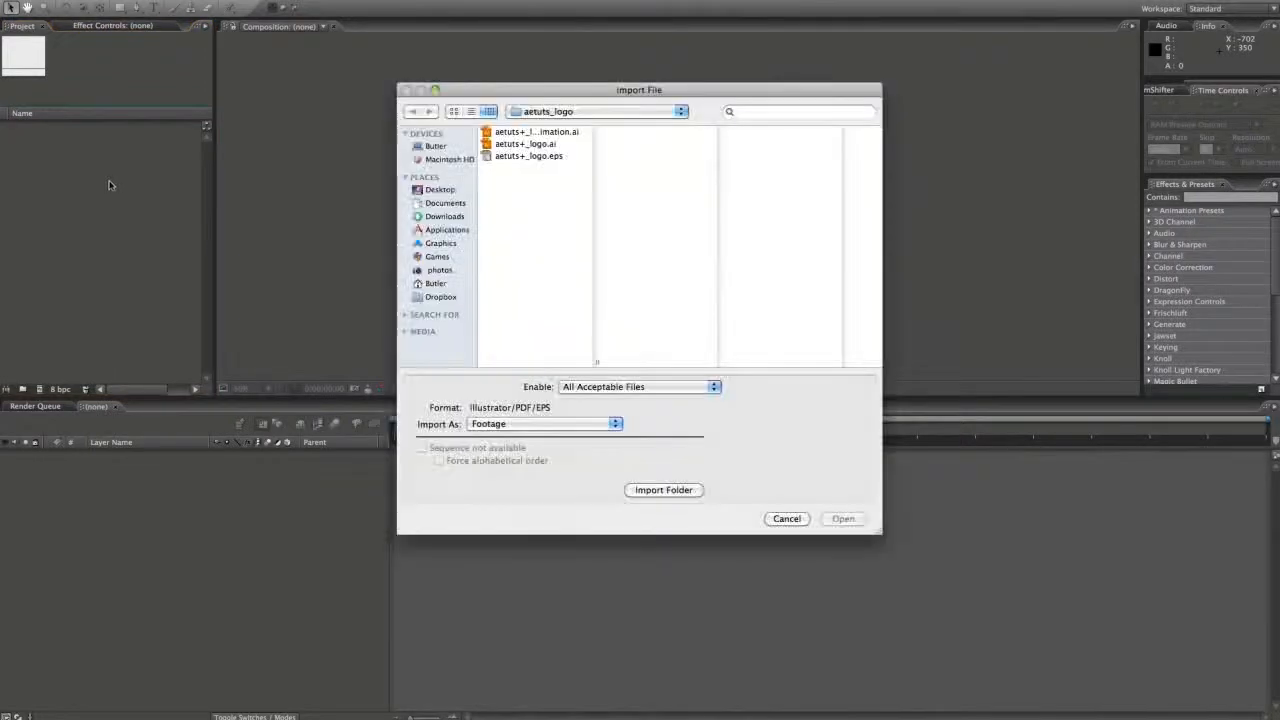
click(568, 133)
key(Return)
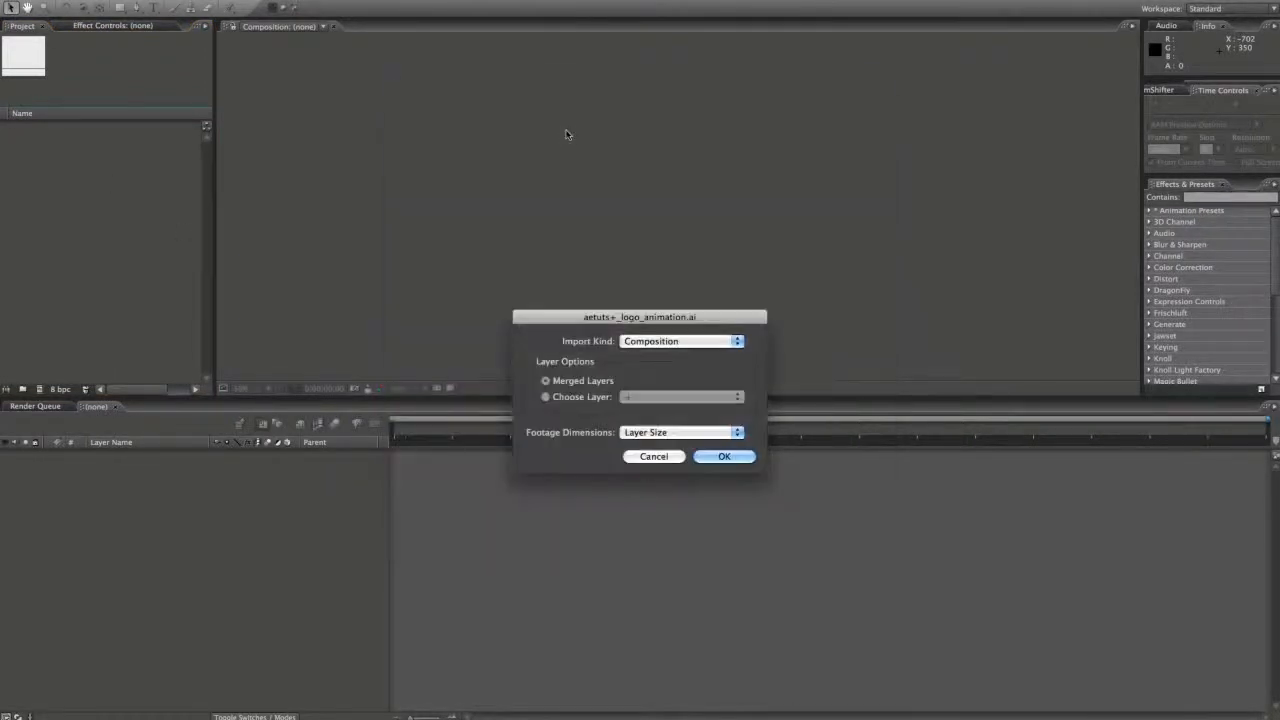
- Import the logo file as a Composition with footage dimensions set to Layer Size
click(669, 432)
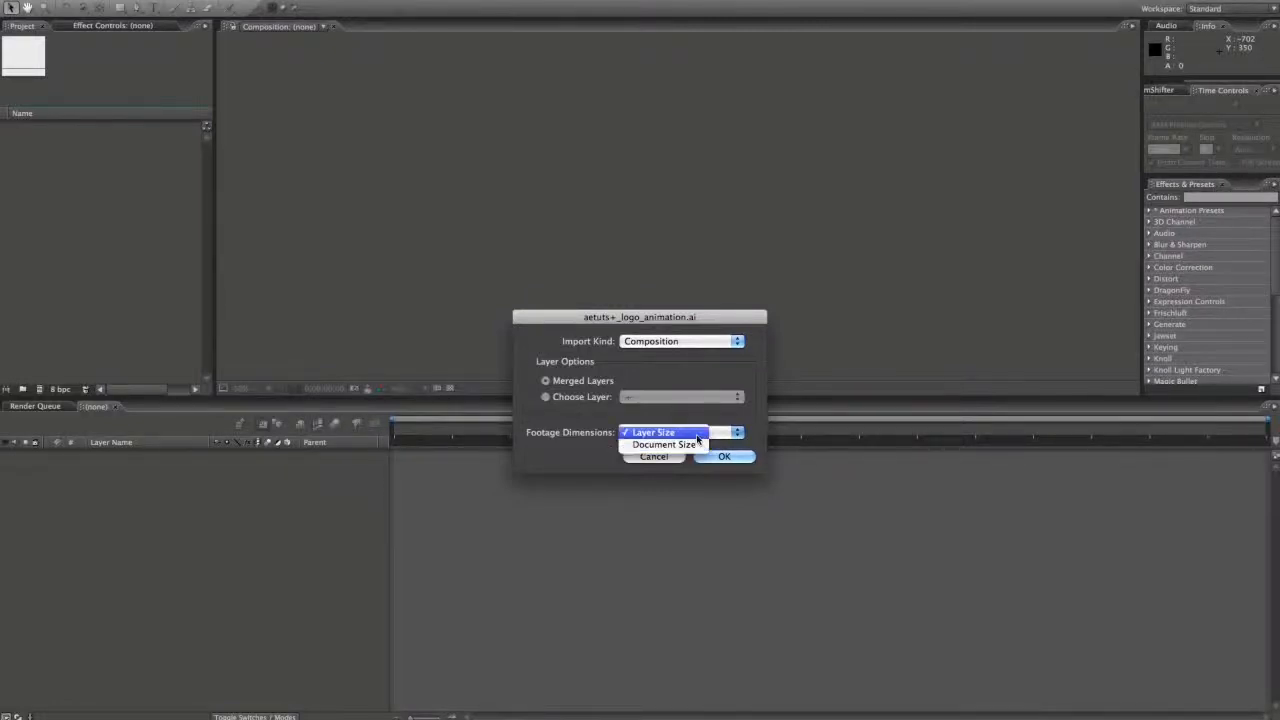
click(727, 405)
click(694, 342)
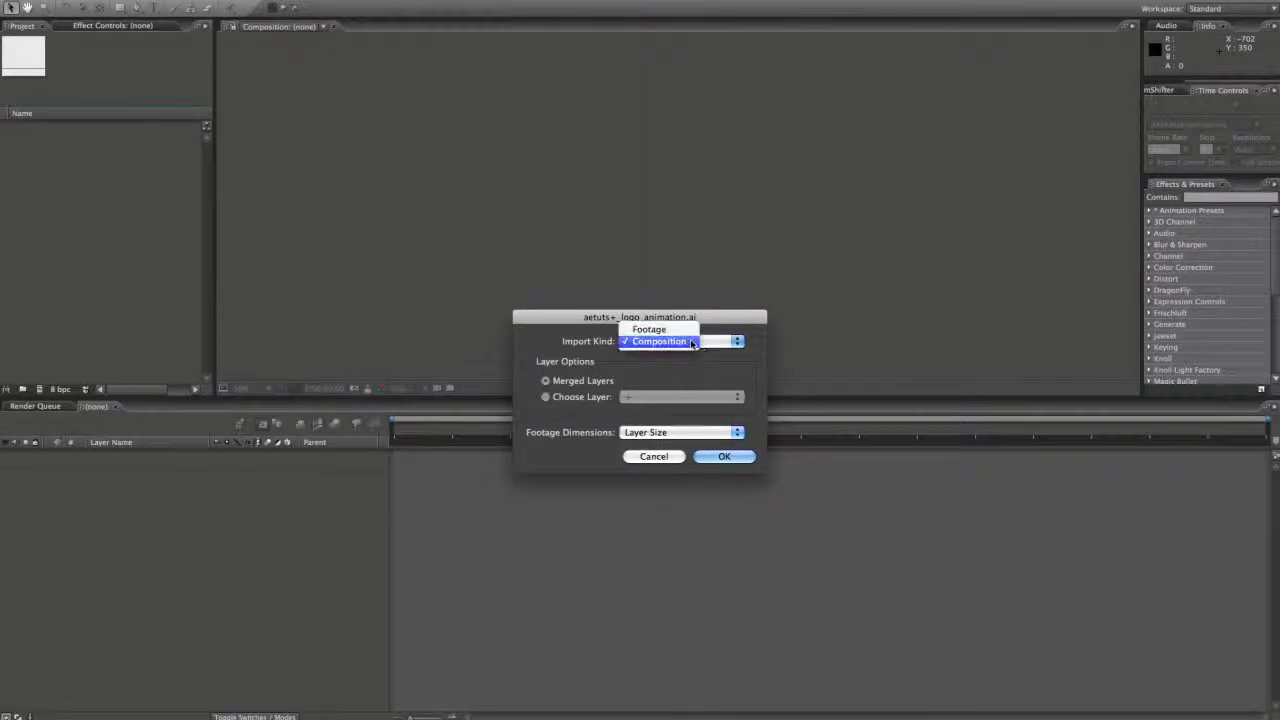
click(695, 390)
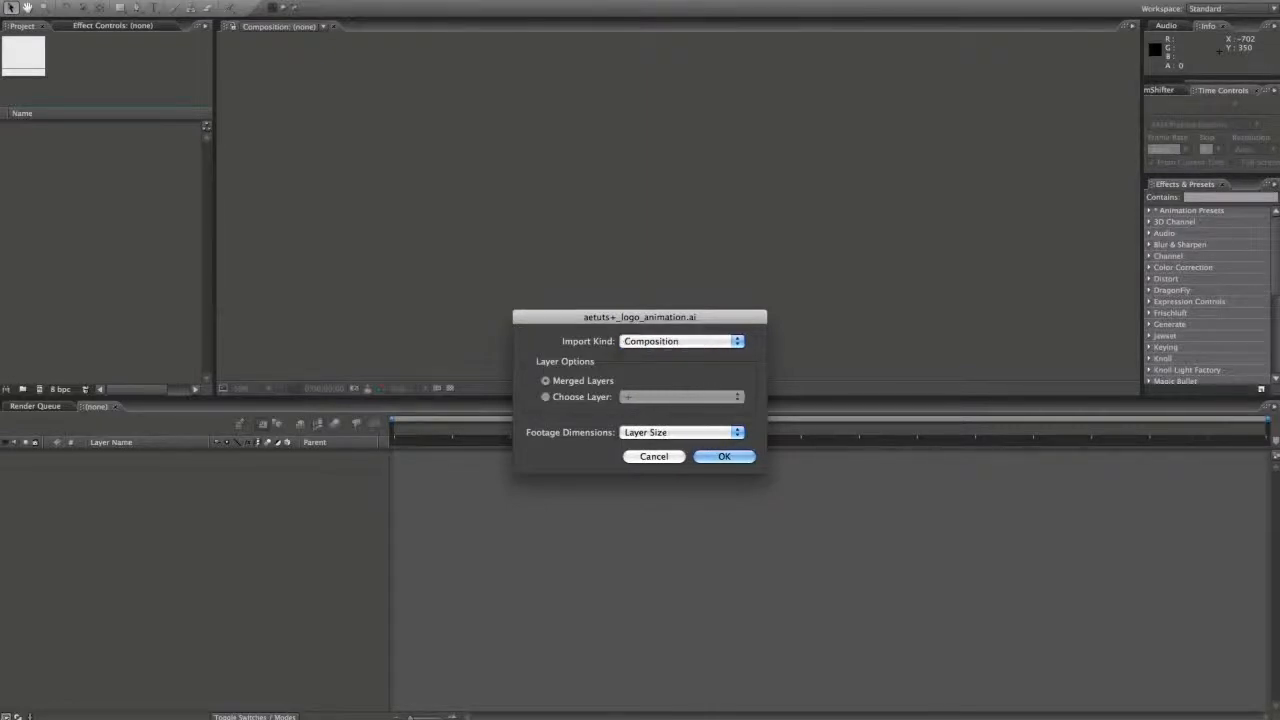
click(724, 457)
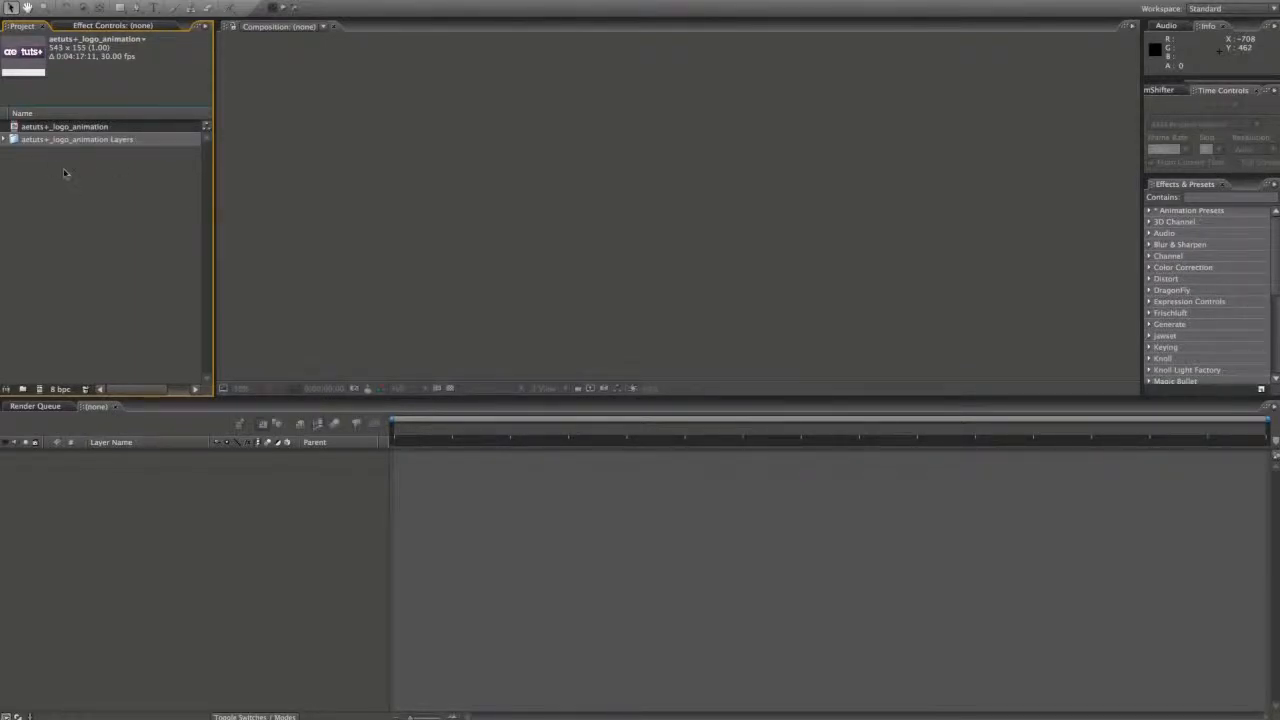
- Start a new composition with a frame size of 864 x 486 and a frame rate of 29.97 fps
right_click(55, 209)
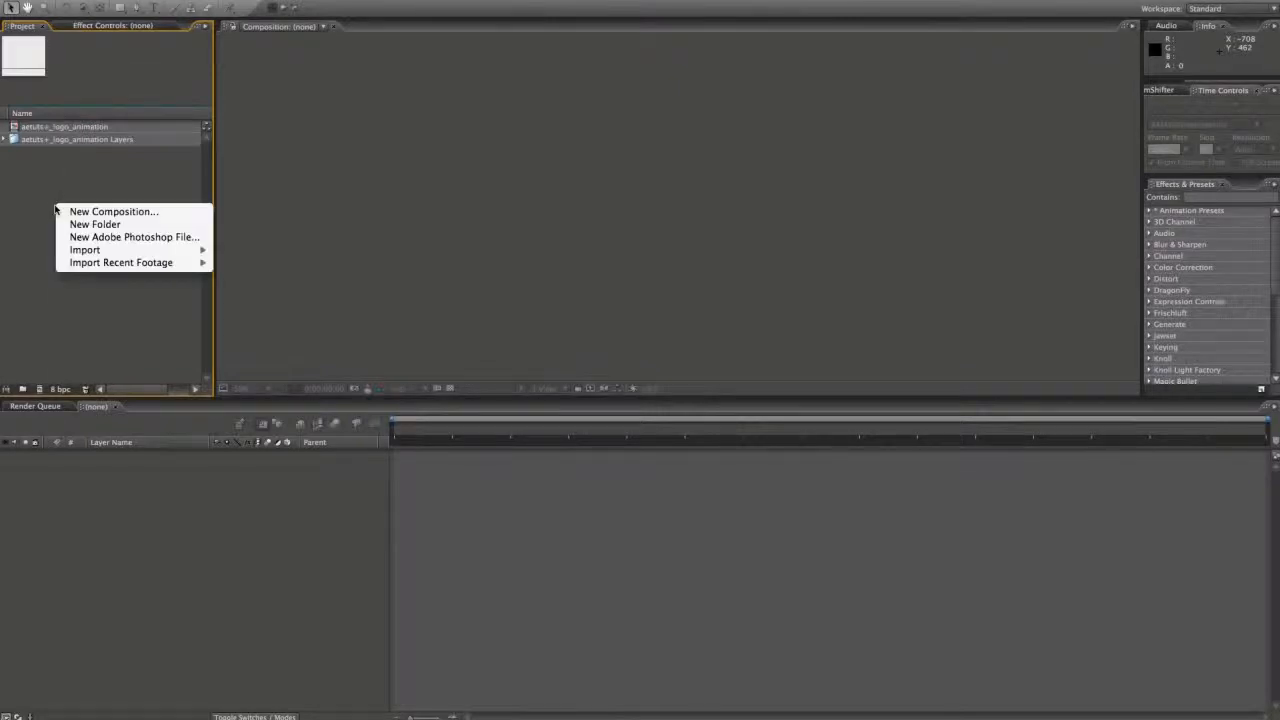
click(113, 212)
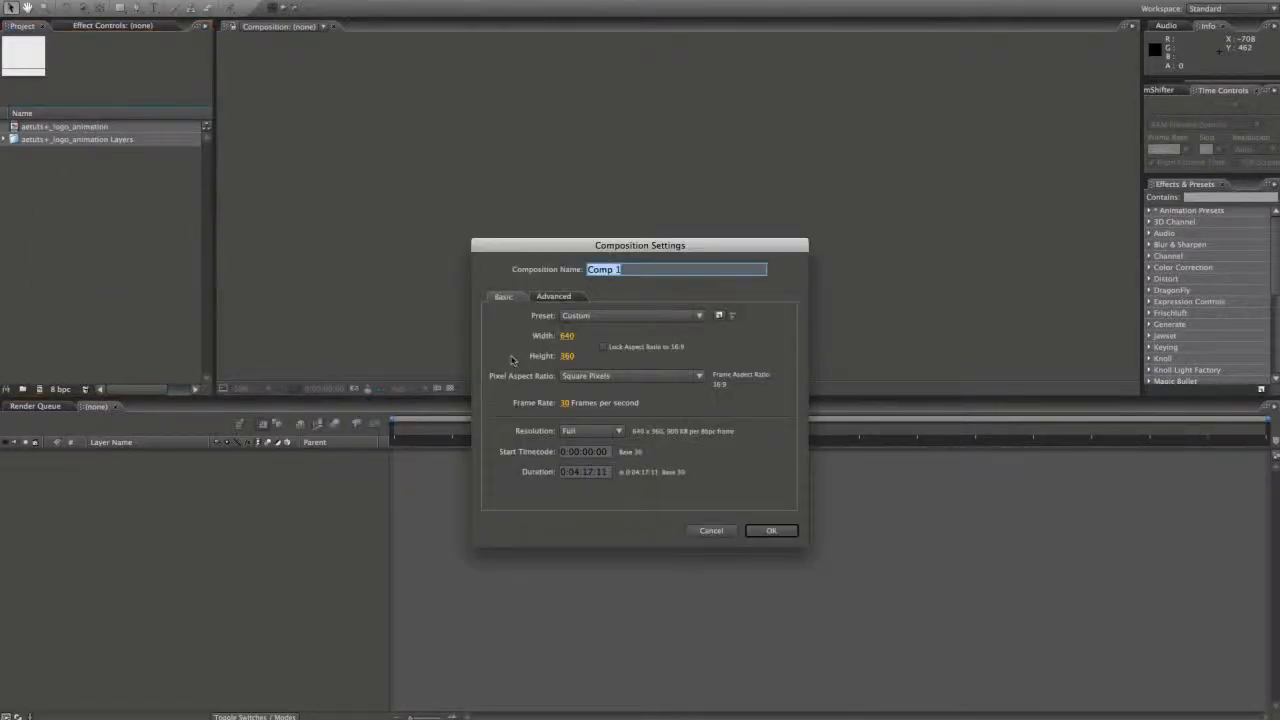
click(567, 336)
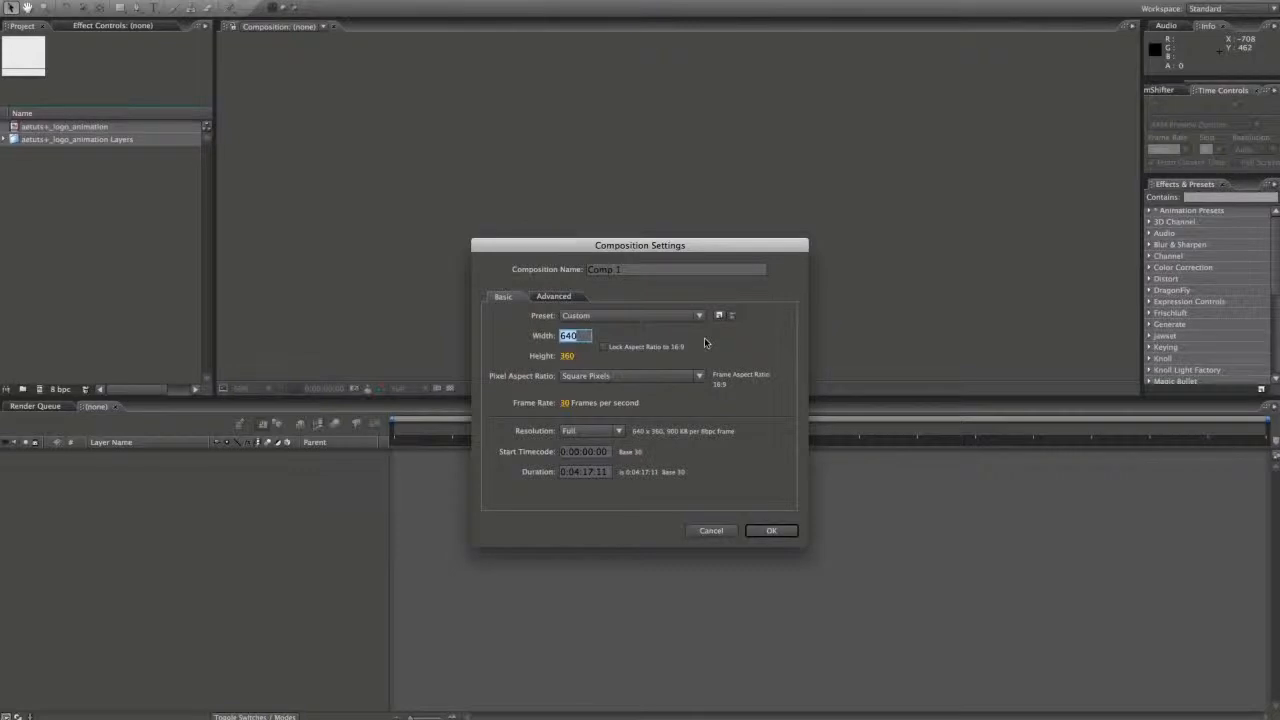
text(864)
key(Tab)
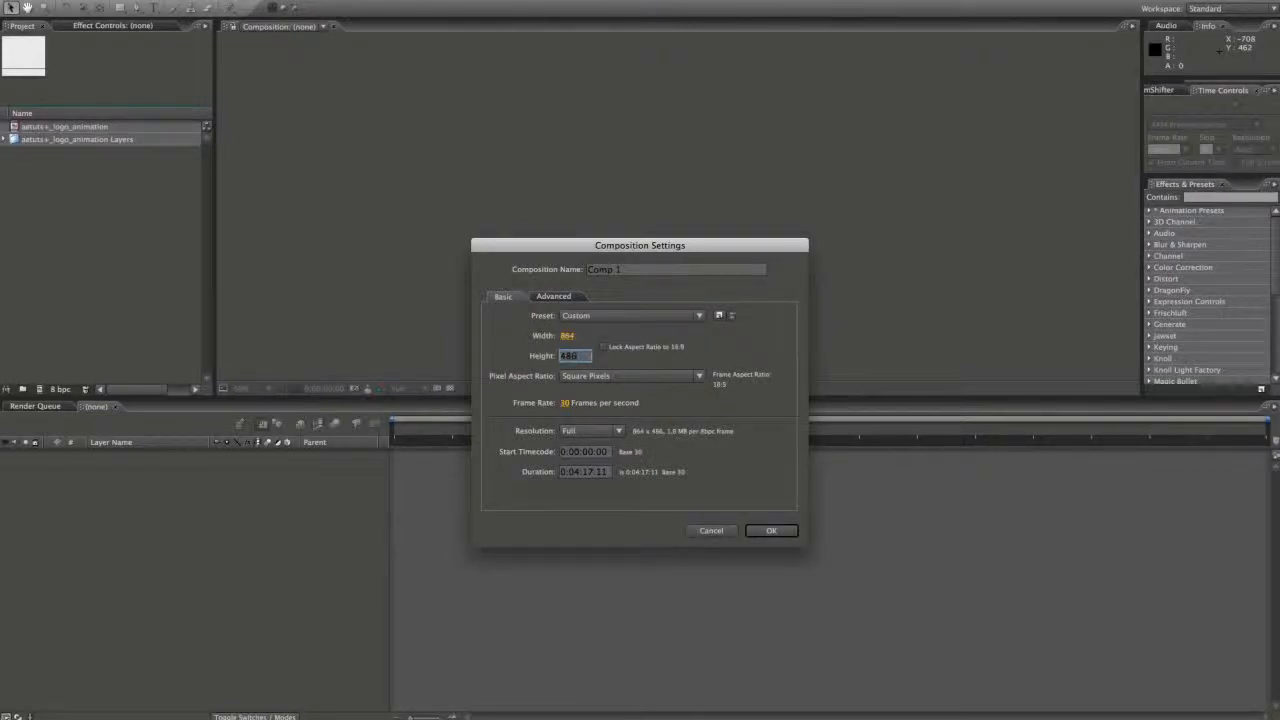
key(Tab)
key(Tab)
text(29.9)
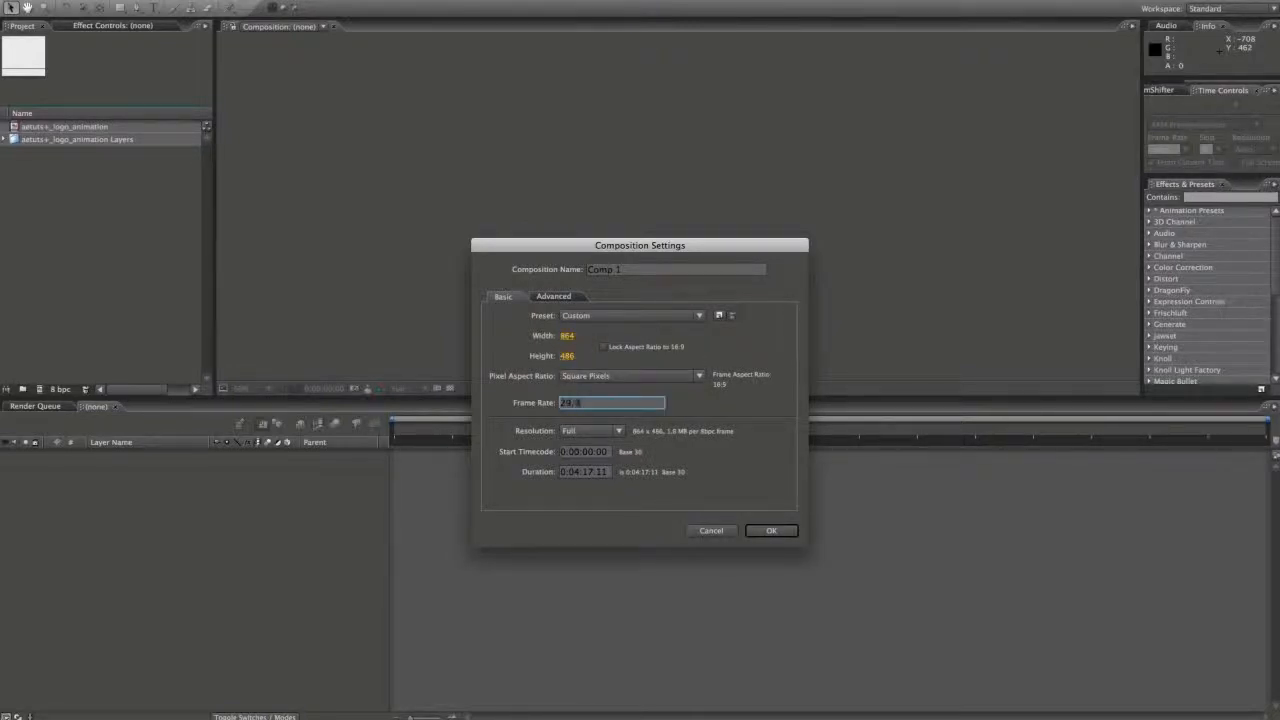
text(7)
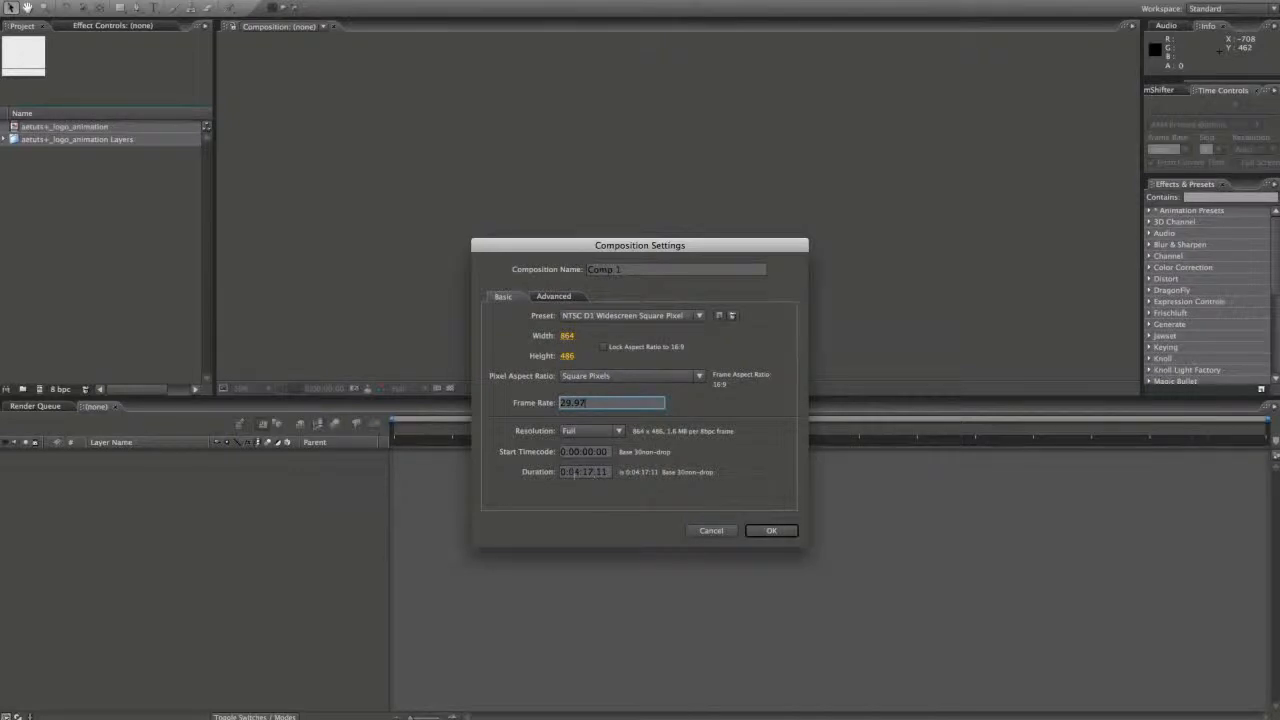
- Set the composition's duration to 0:00:07:00, name it "Logo Animator" and create it
click(579, 472)
key(BackSpace)
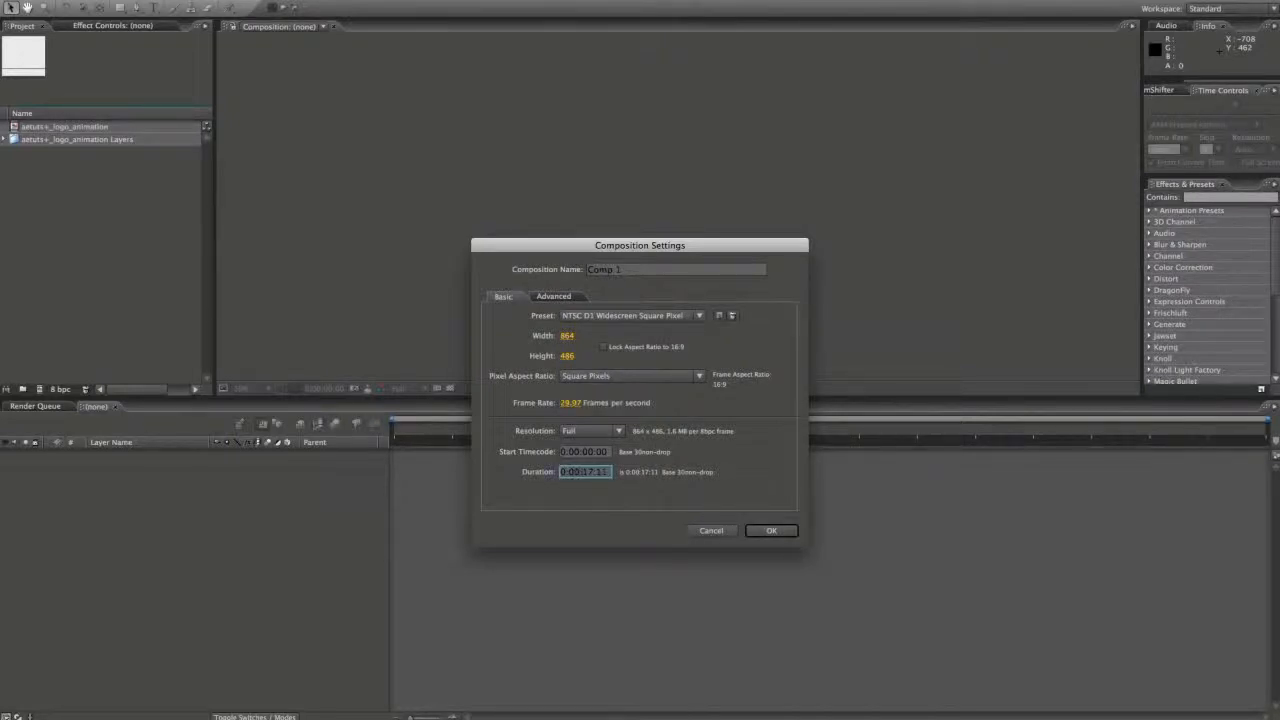
text(0)
click(654, 268)
text(Logo)
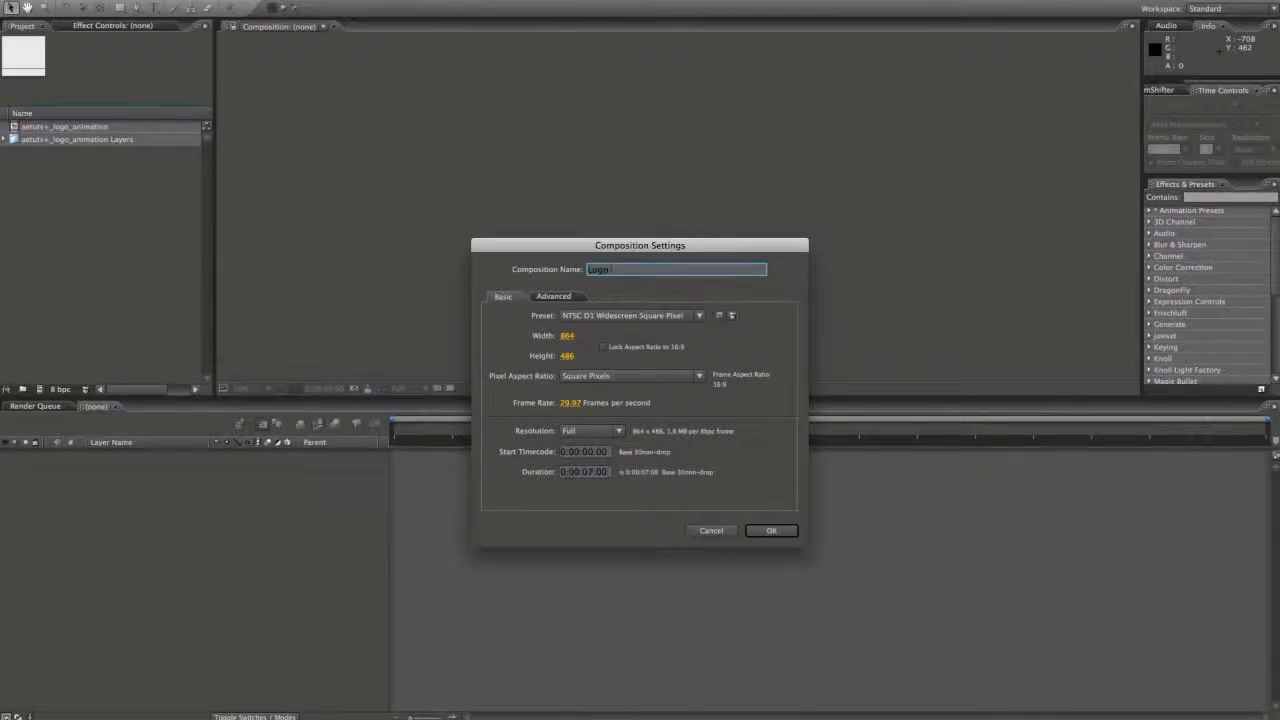
text( Animator)
key(Return)
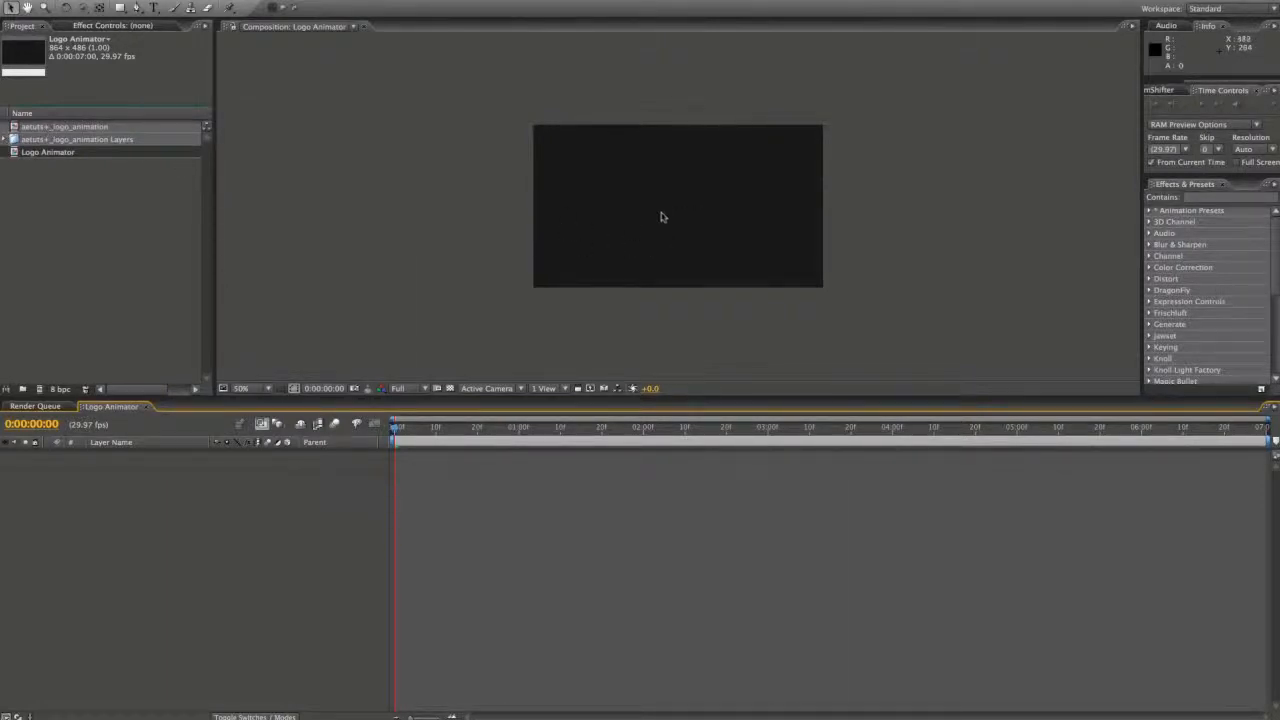
- Add a placeholder text layer reading "sdfgdsfgsdfg" and move it to about the middle of the Logo Animator frame
scroll(662, 217, up, 1)
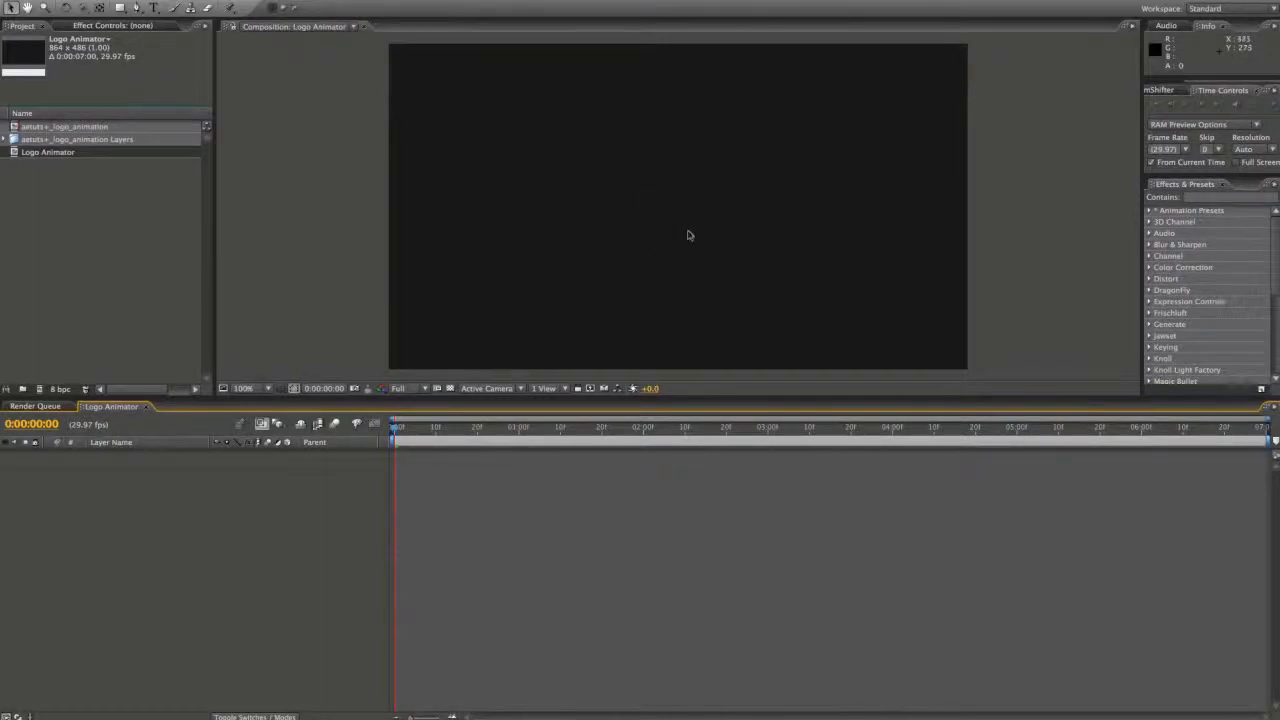
drag(583, 401, 583, 434)
key(ctrl+t)
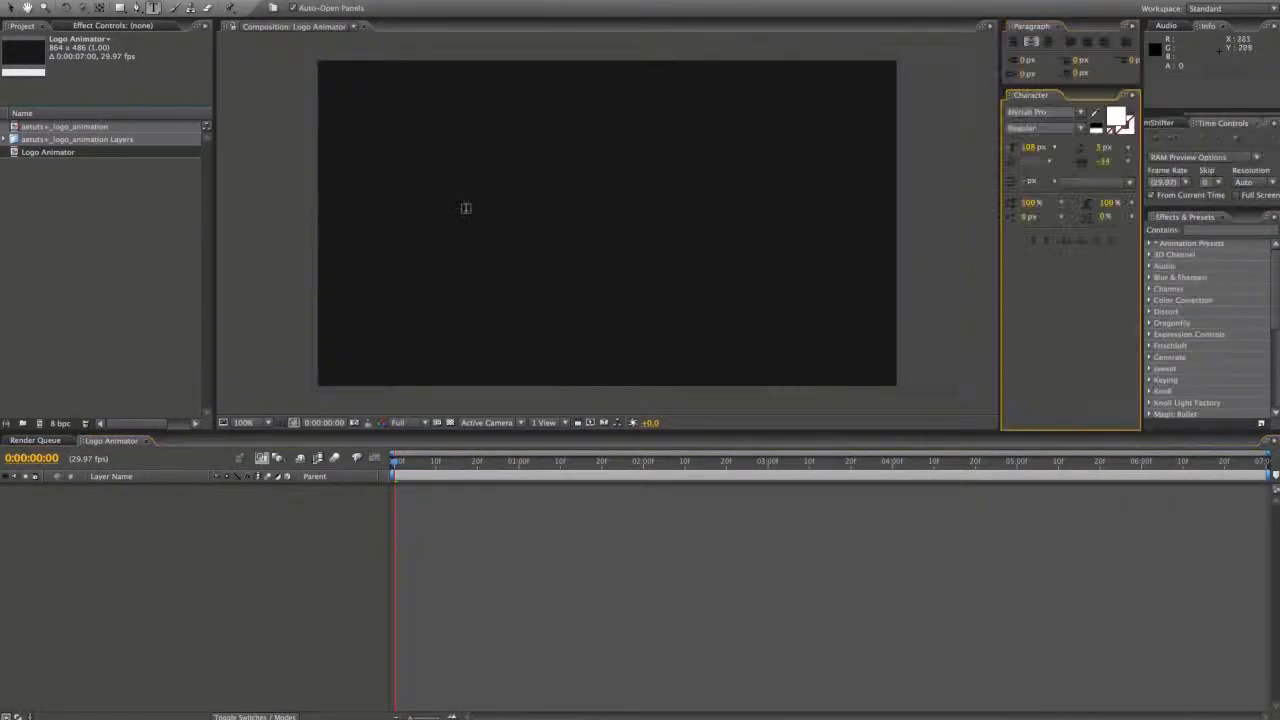
click(466, 215)
text(sdfgdsfgsdfg)
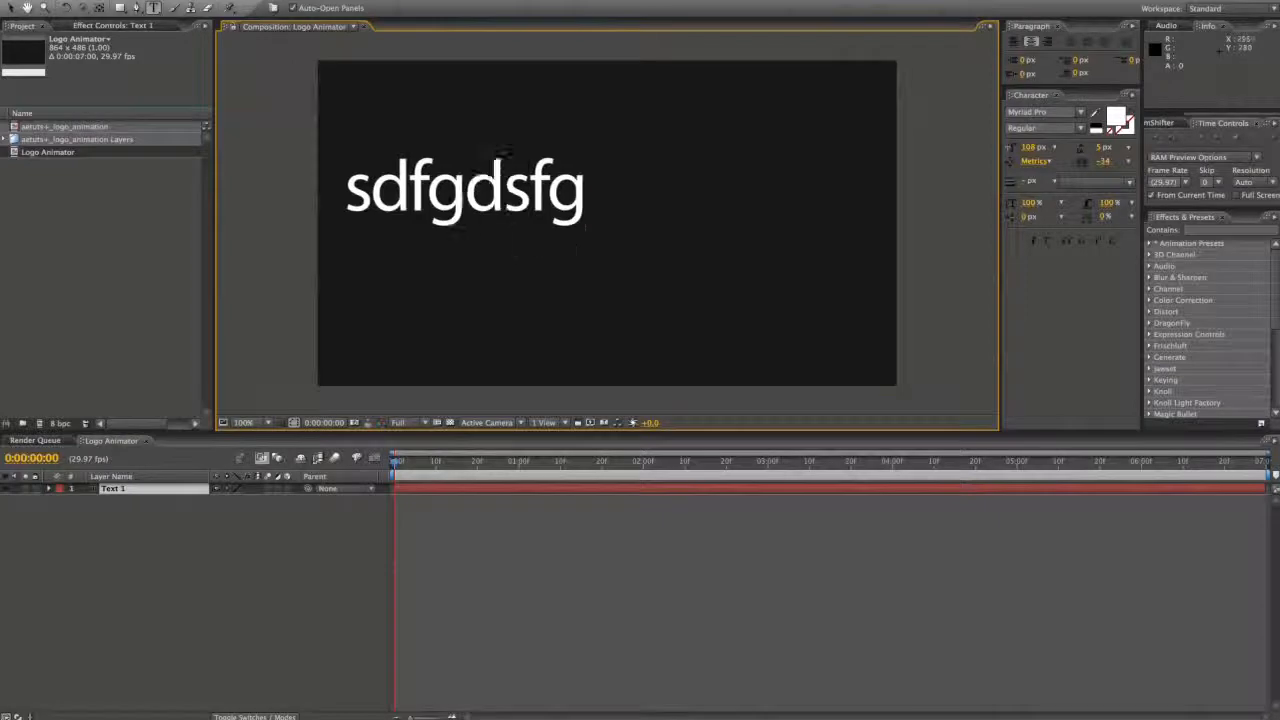
click(15, 8)
drag(585, 230, 727, 268)
- Open the aetuts+_logo_animation composition and hide the background layers b1 and b2
click(96, 133)
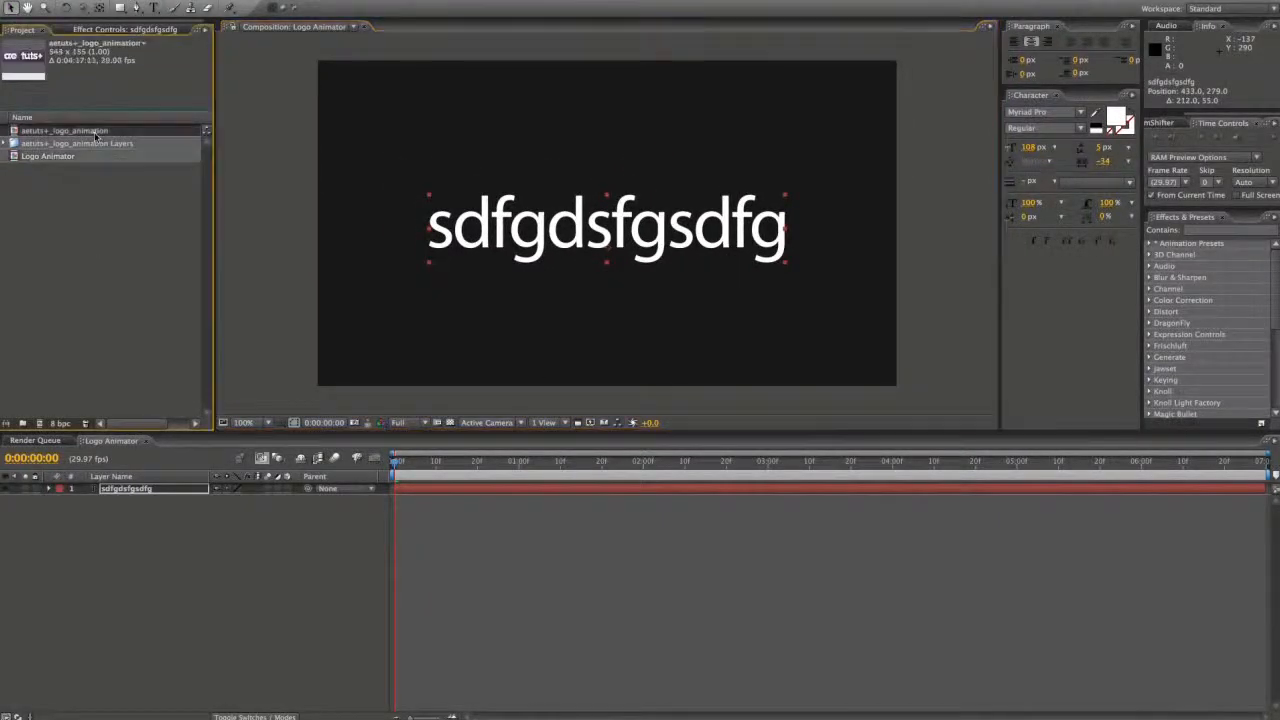
double_click(14, 132)
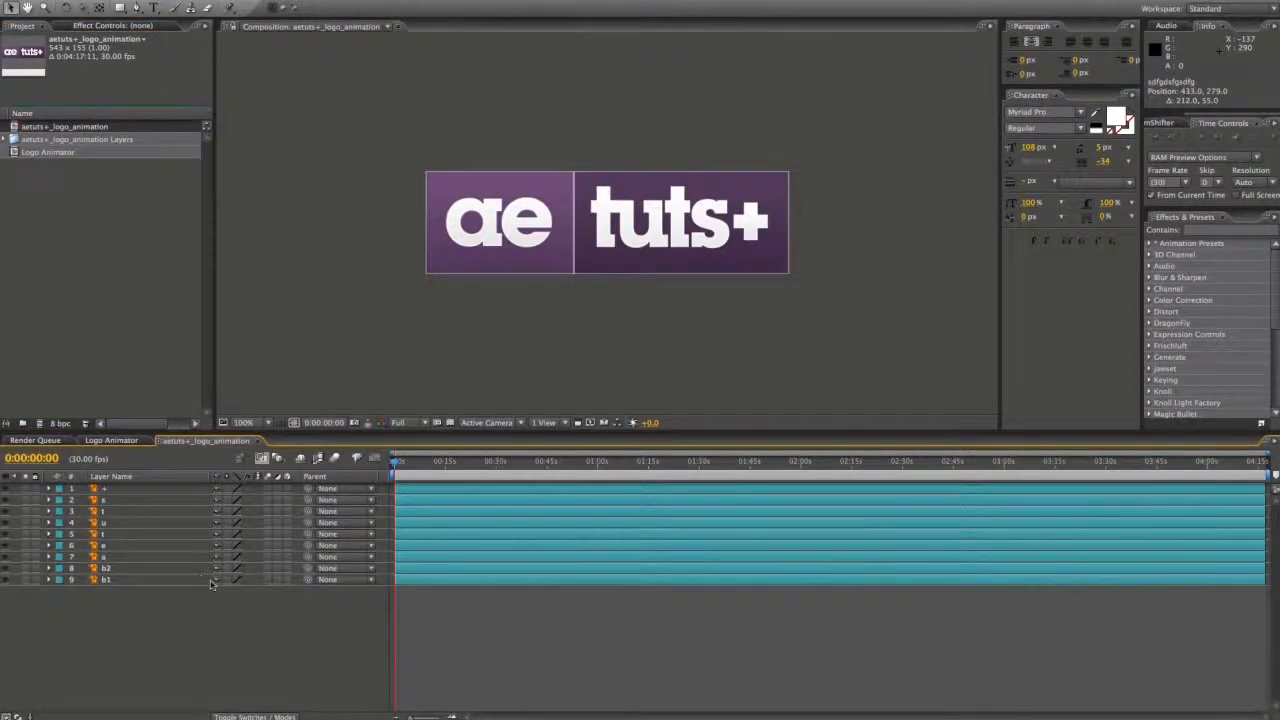
drag(4, 569, 5, 595)
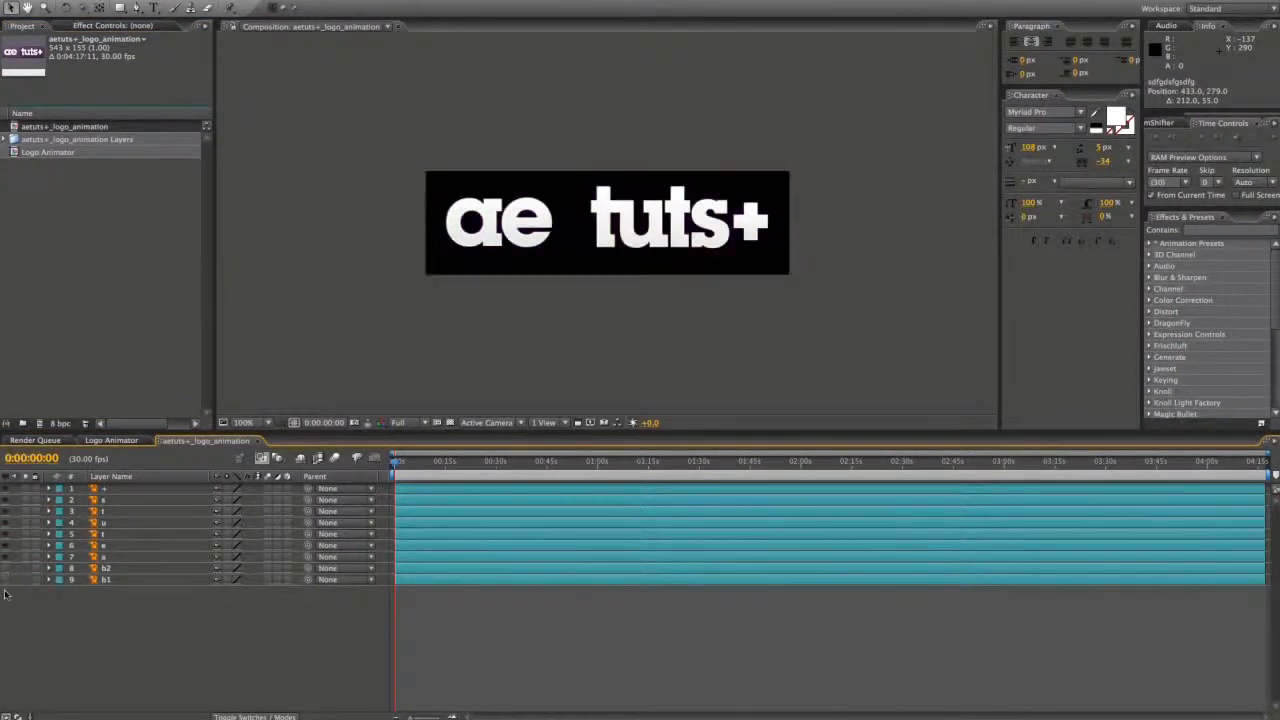
- Copy the letter layers a and e into the Logo Animator composition and hide the placeholder text layer there
click(107, 556)
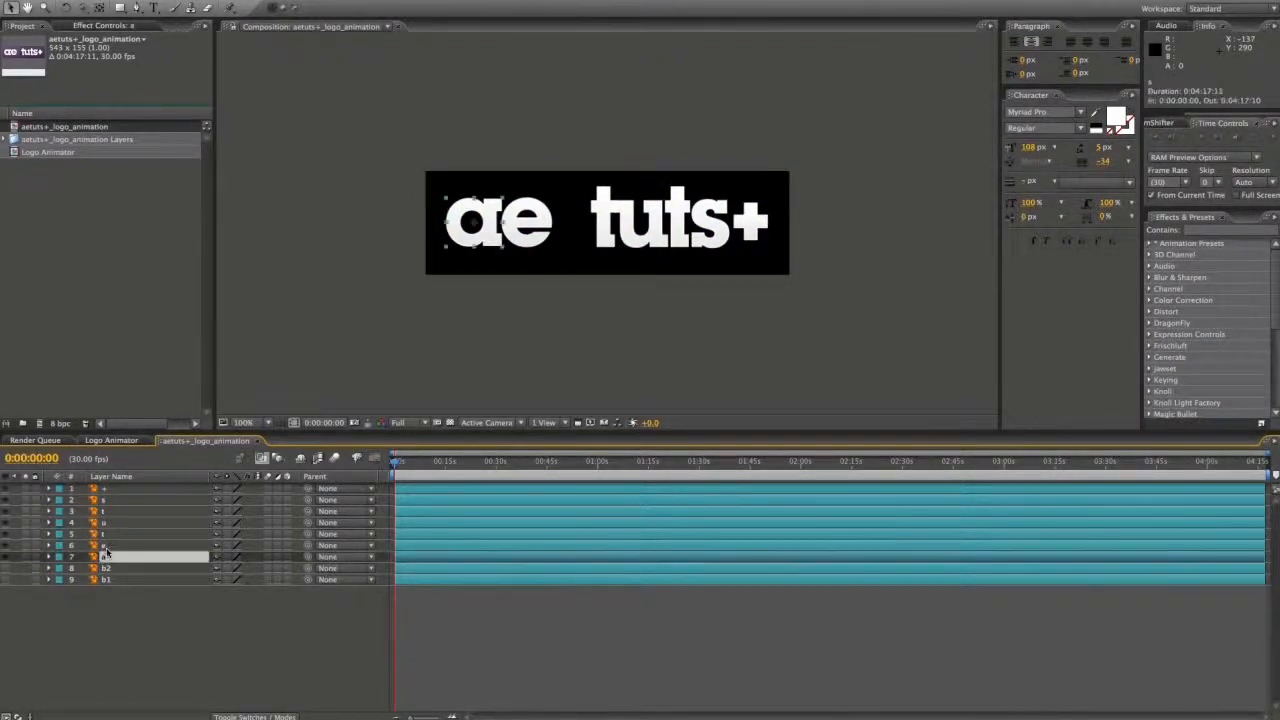
shift+click(108, 546)
click(110, 441)
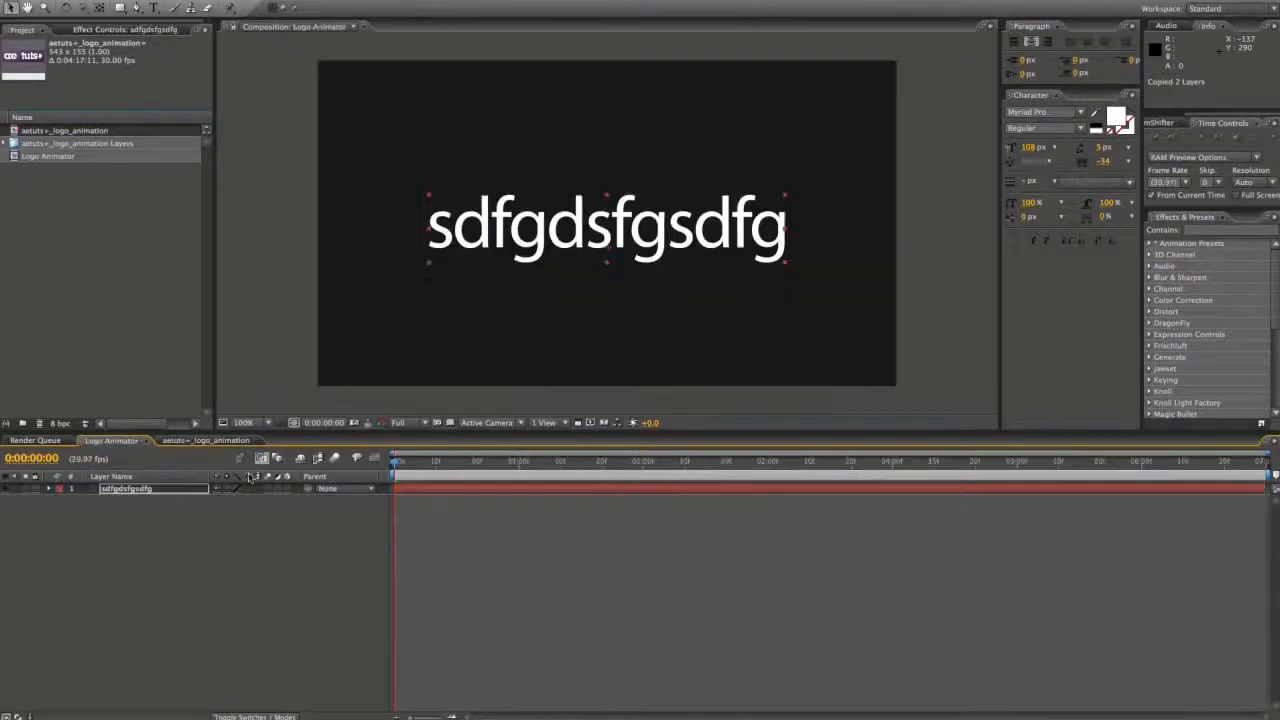
key(ctrl+v)
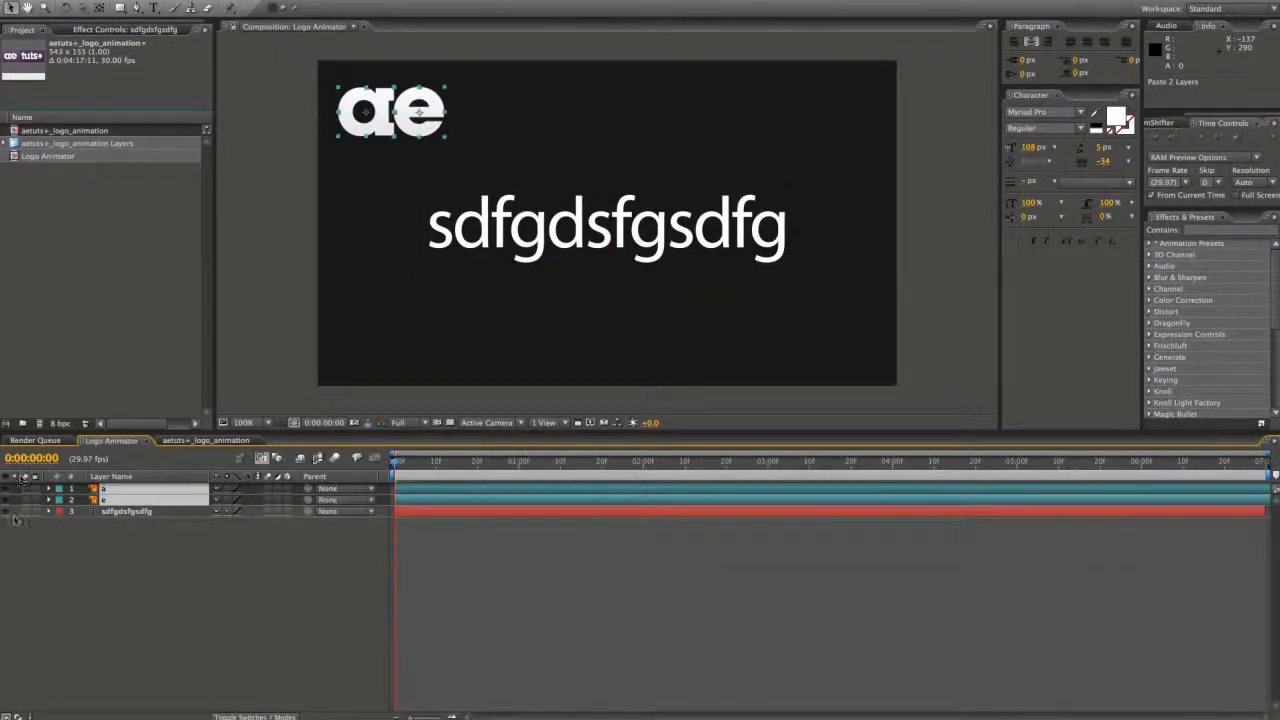
click(8, 512)
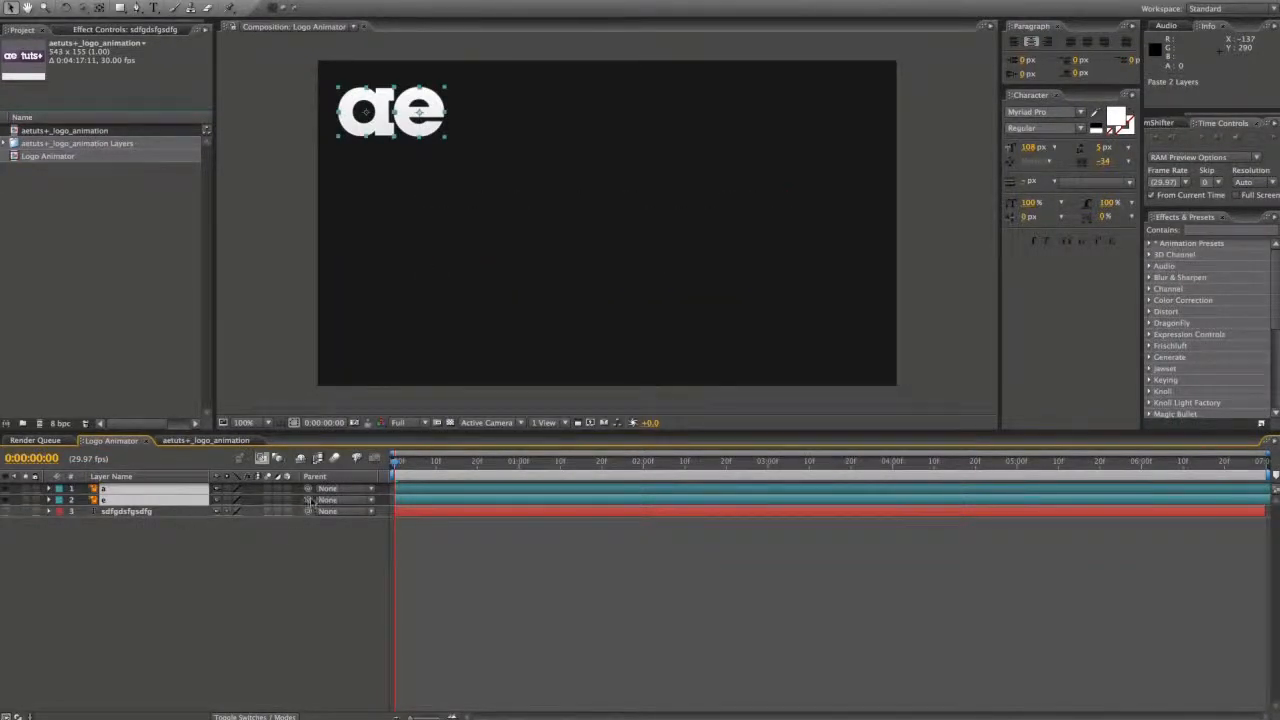
- Parent layer e to layer a and move the two letters to about the middle of the frame
drag(310, 500, 100, 489)
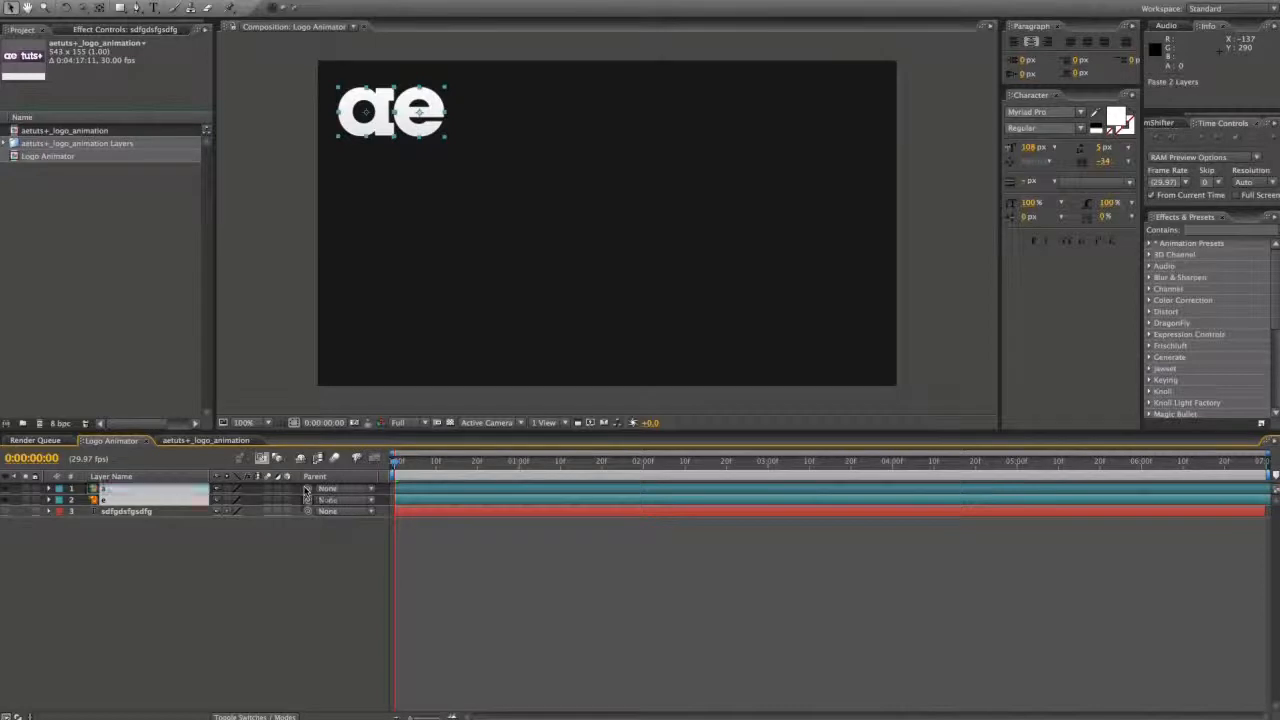
click(257, 534)
click(120, 489)
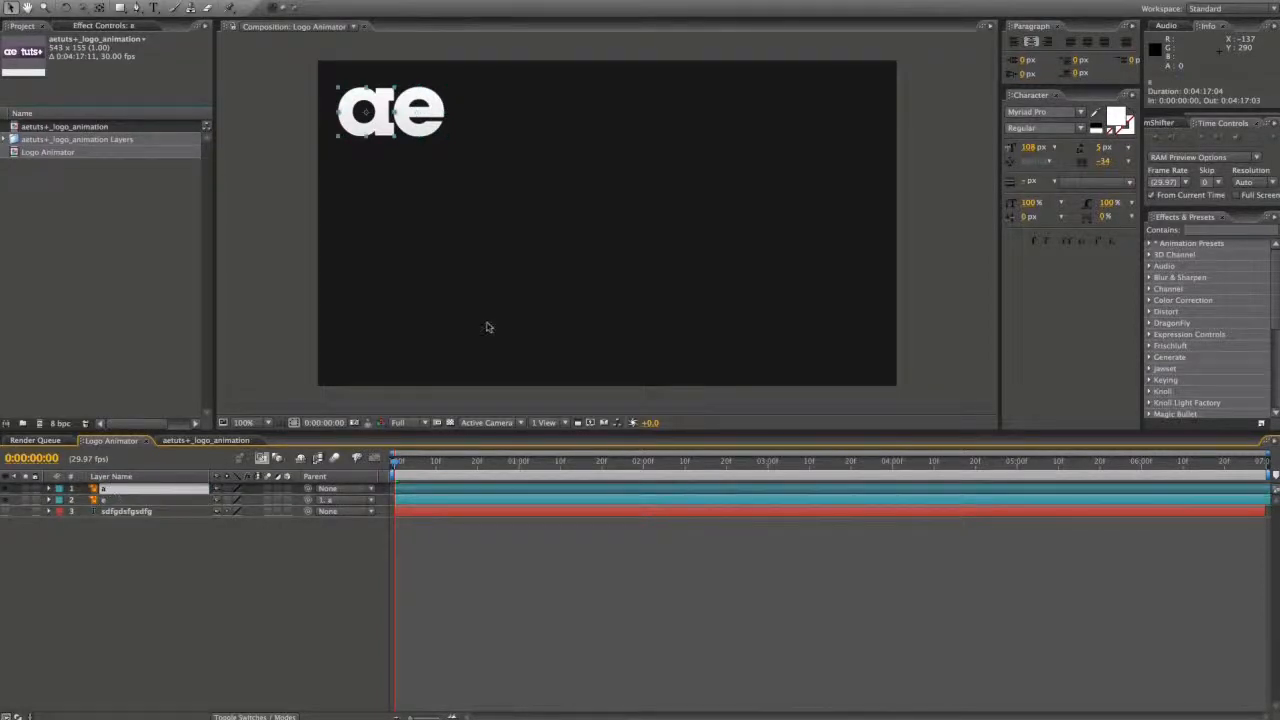
drag(380, 118, 580, 225)
- Turn on continuous rasterization for layers a and e, and enlarge the letters to about 196% scale, centred around the middle
click(228, 500)
click(228, 489)
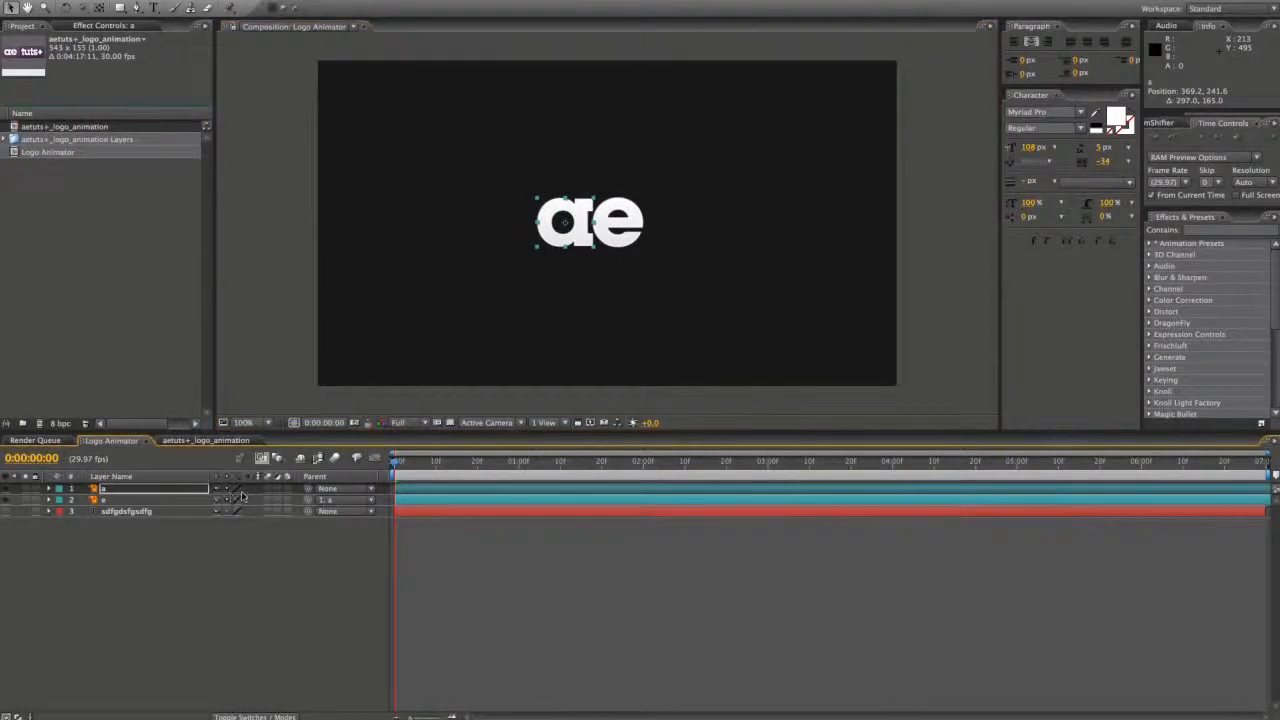
click(536, 201)
mouse_move(536, 201)
mouse_down()
mouse_move(505, 168)
mouse_move(555, 197)
mouse_up()
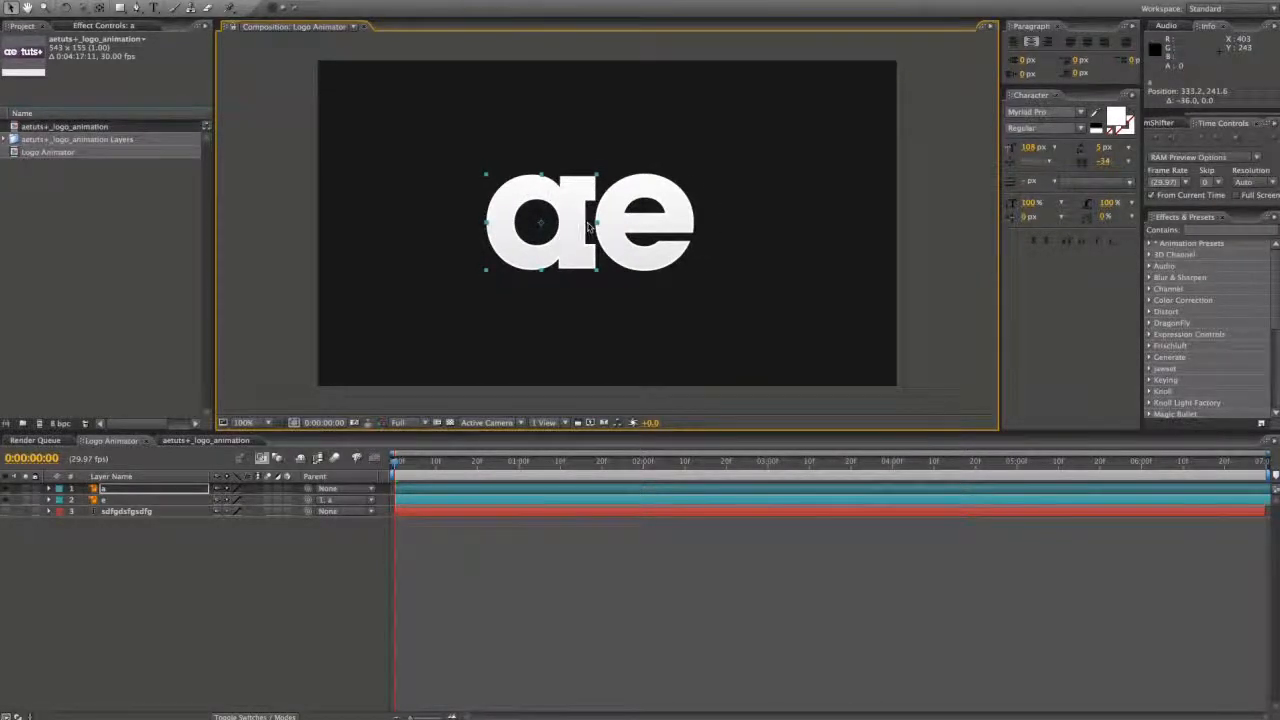
- Switch to the browser and play the opening of the Vimeo Logo Animation to study how the particle burst starts
key(super+Tab)
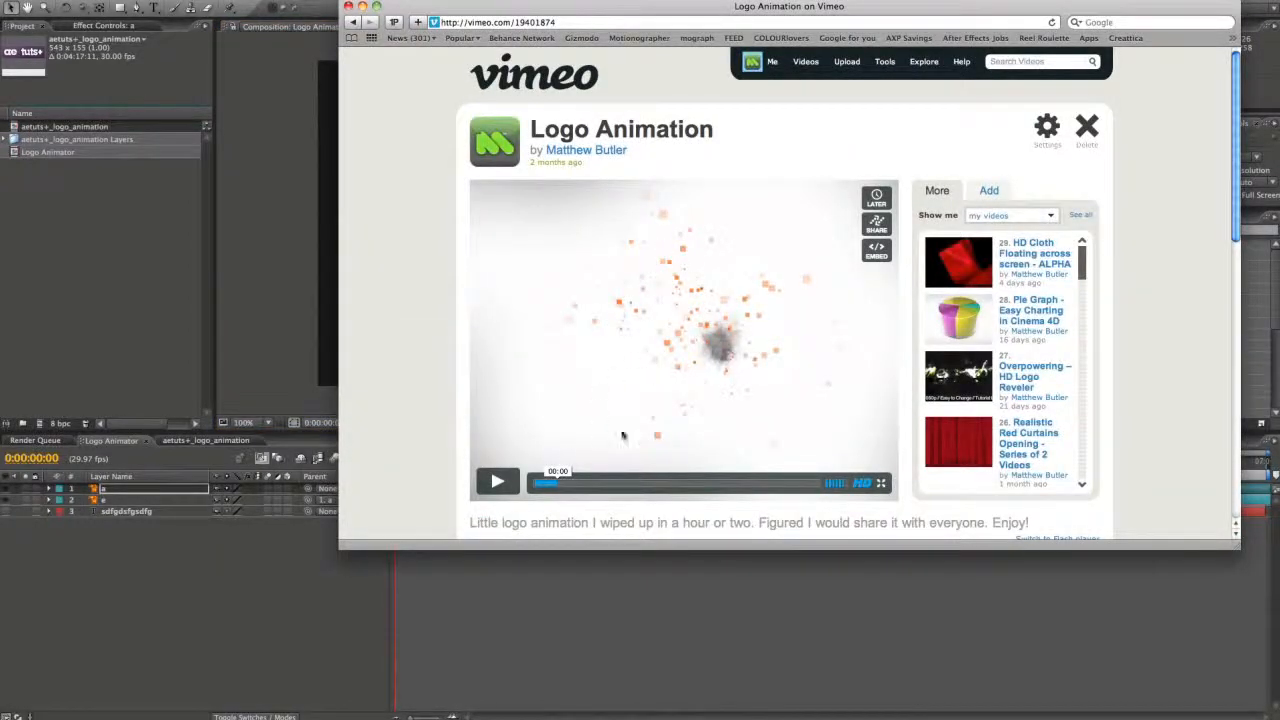
click(541, 484)
click(511, 488)
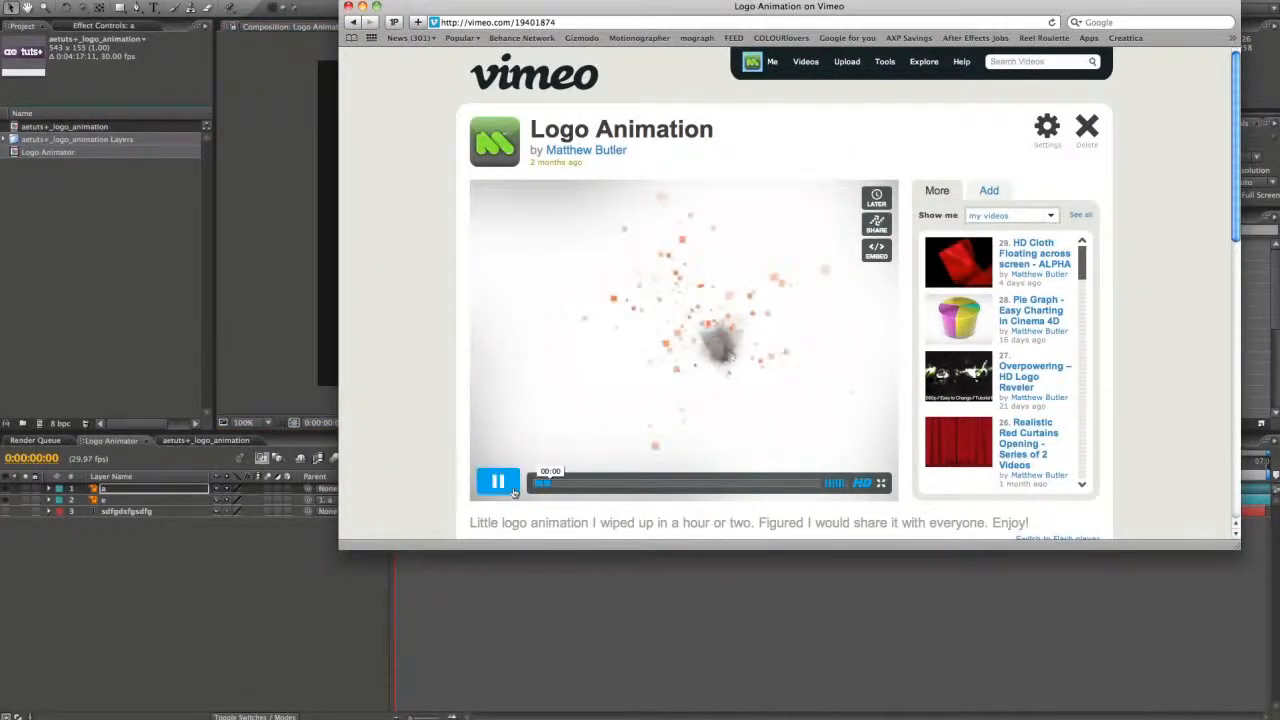
click(511, 488)
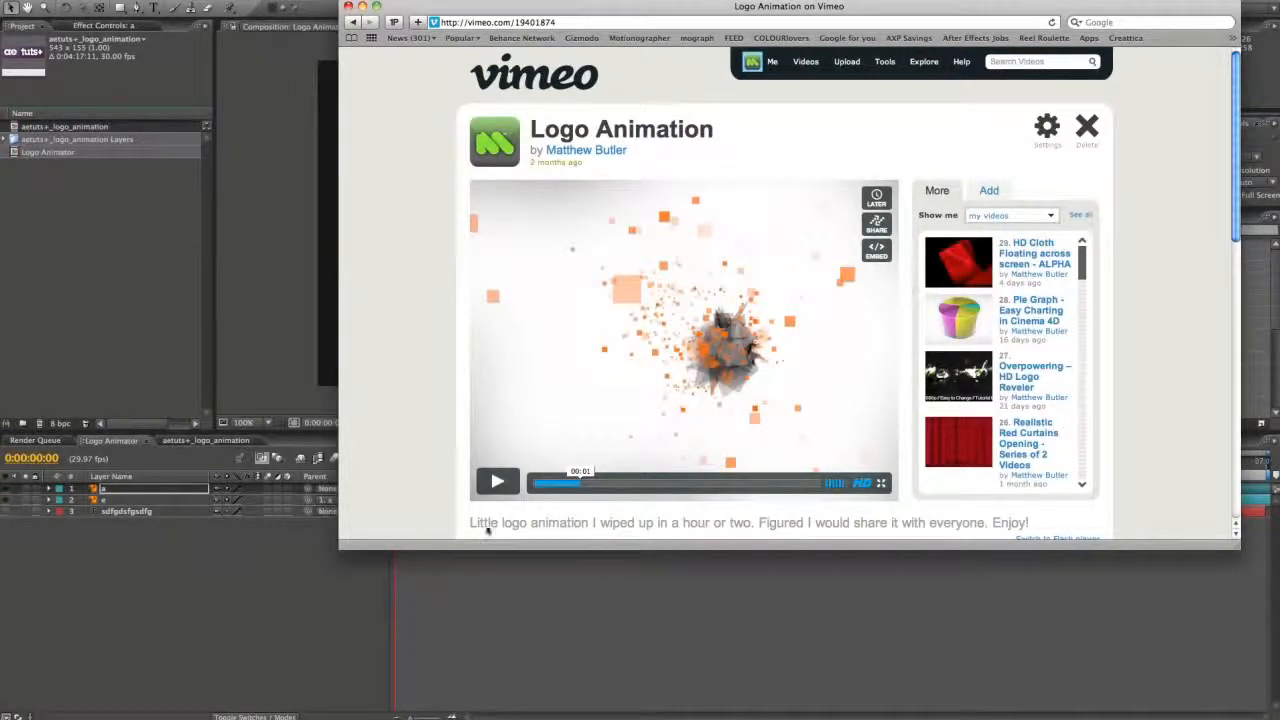
click(497, 481)
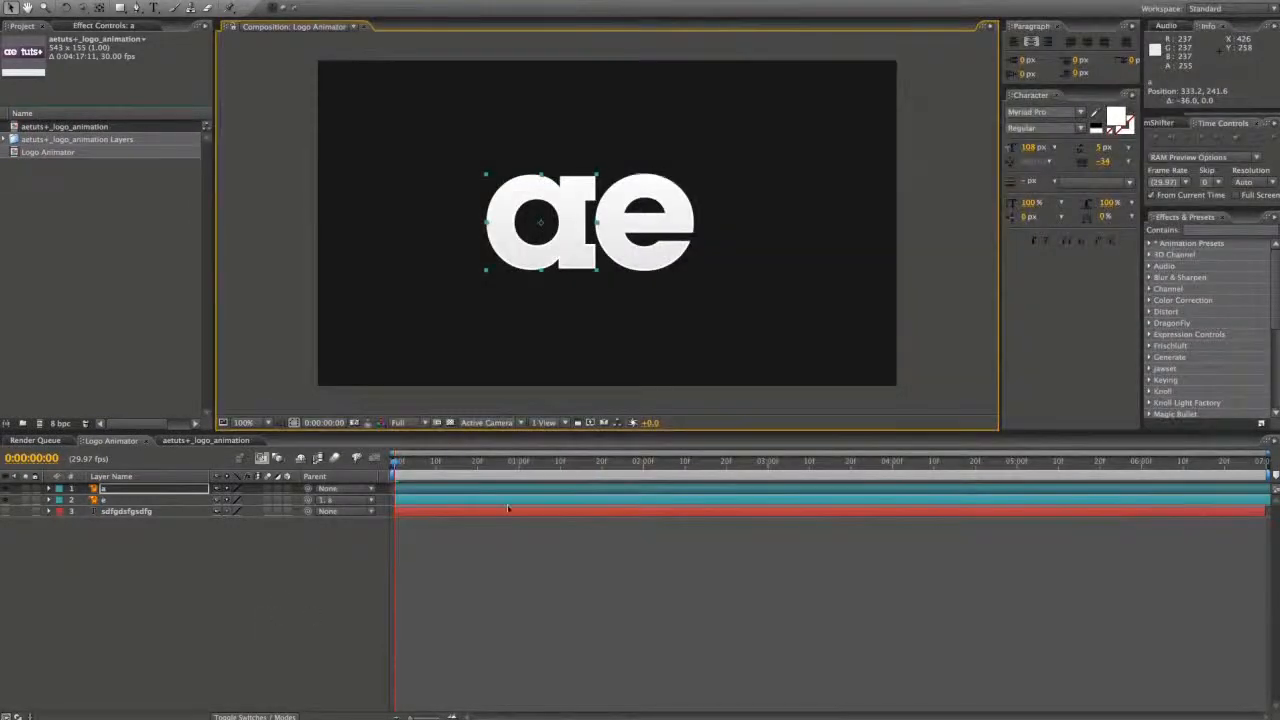
- Back in After Effects, set Position and Scale keyframes for layer a at 0:00:00:00
click(124, 492)
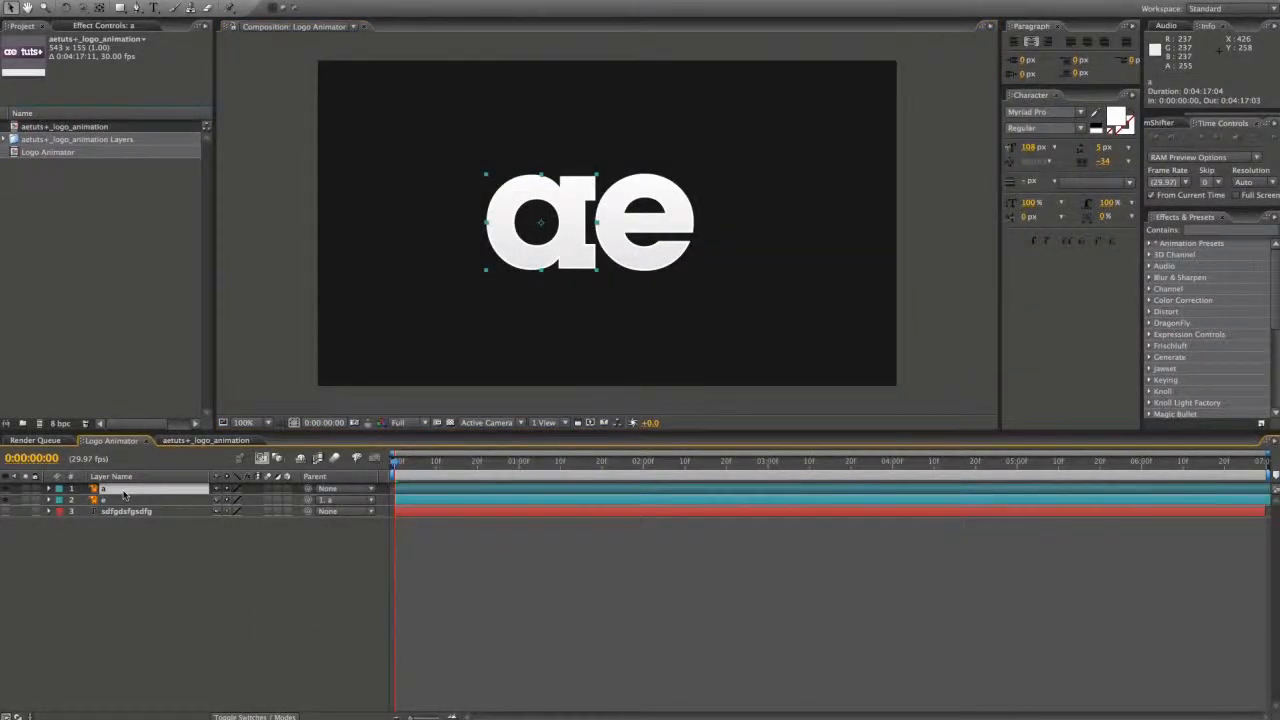
key(p)
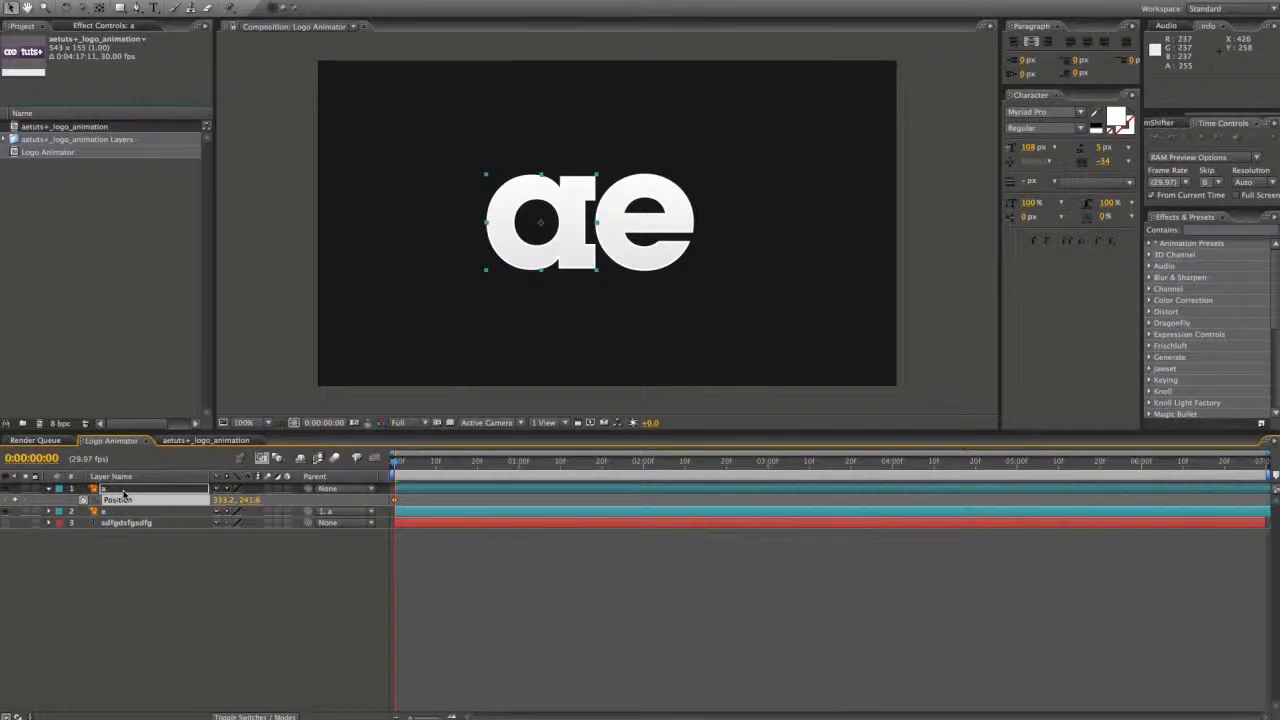
key(shift+s)
- Show the Title/Action Safe guides and centre the letters on them, with layer a at about position 355, 240
click(290, 423)
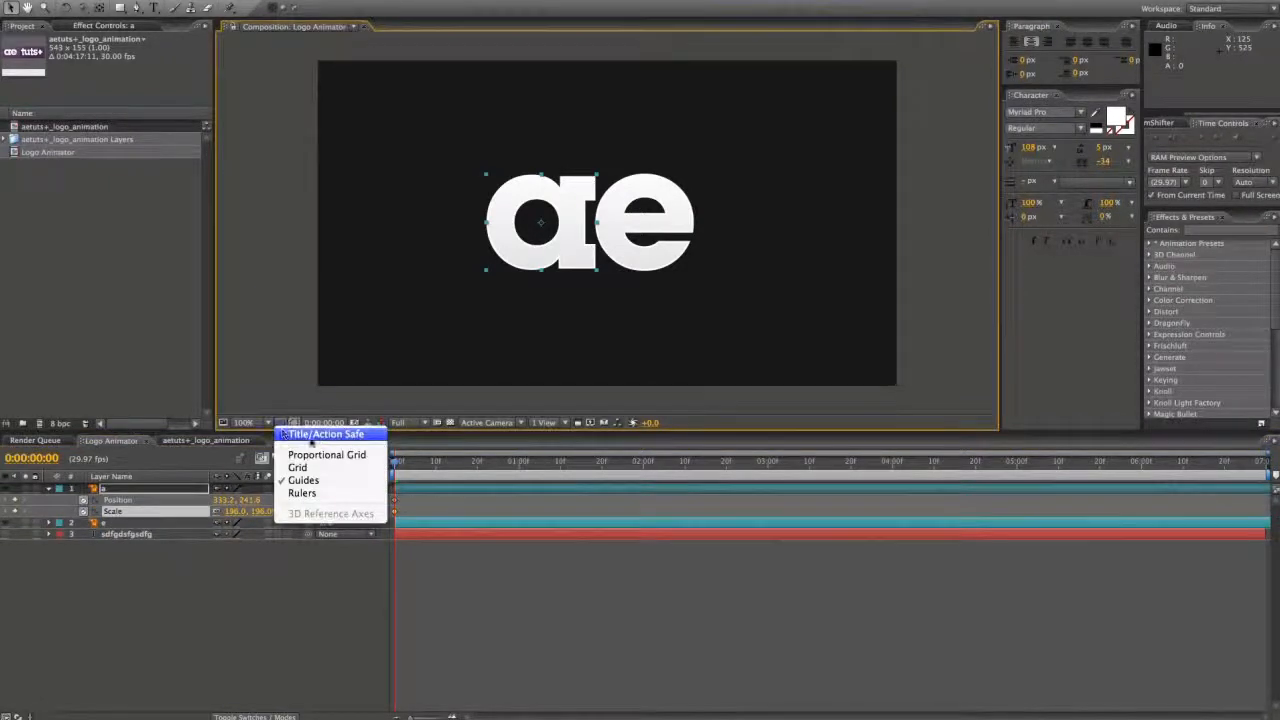
click(284, 434)
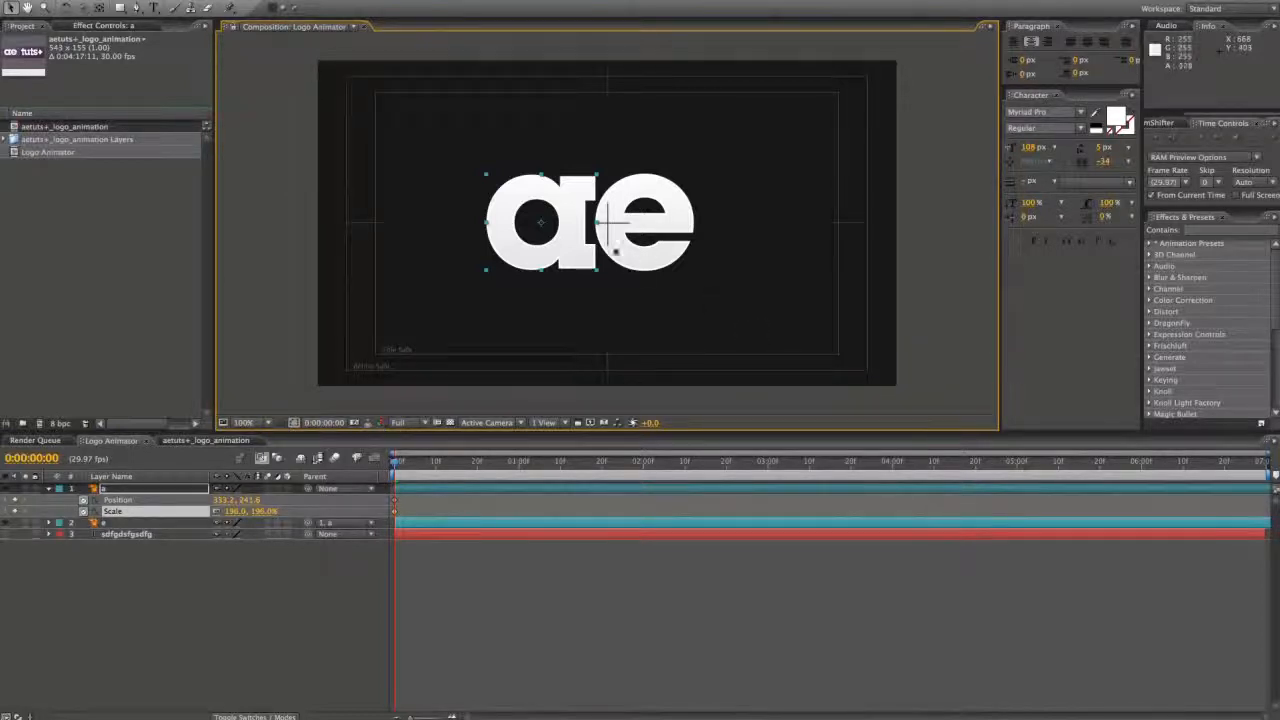
drag(560, 247, 578, 243)
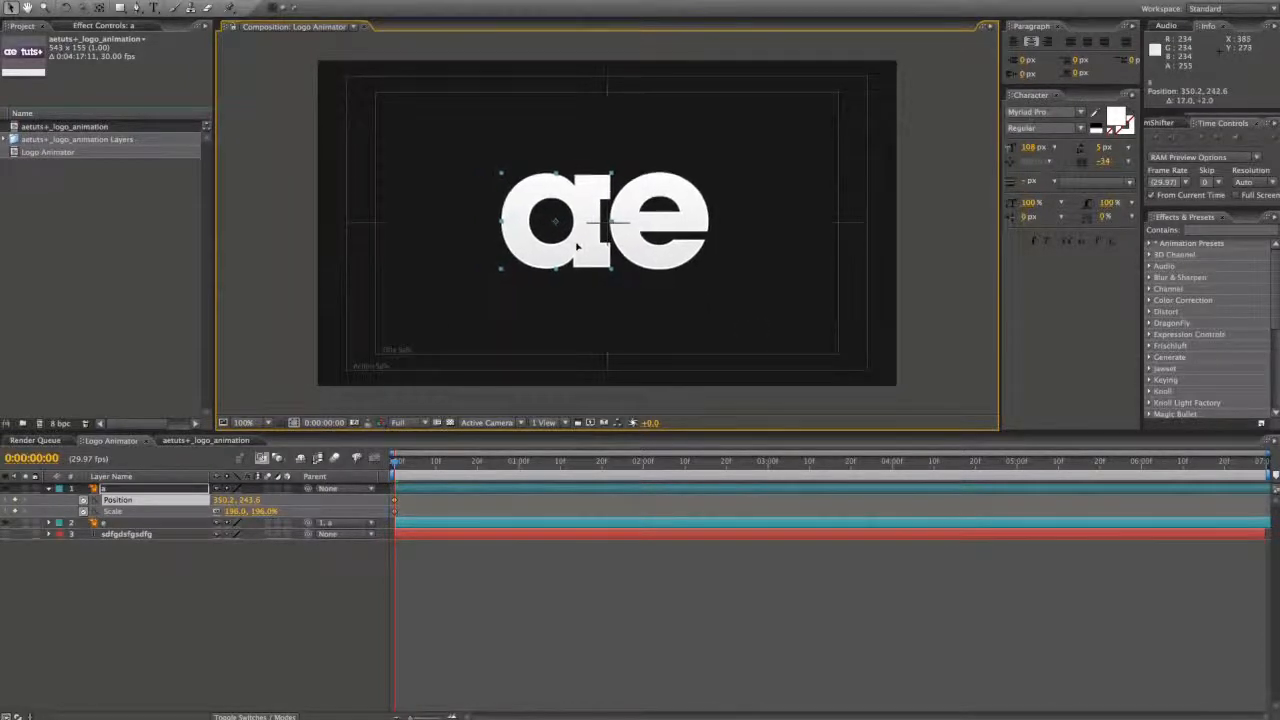
click(293, 422)
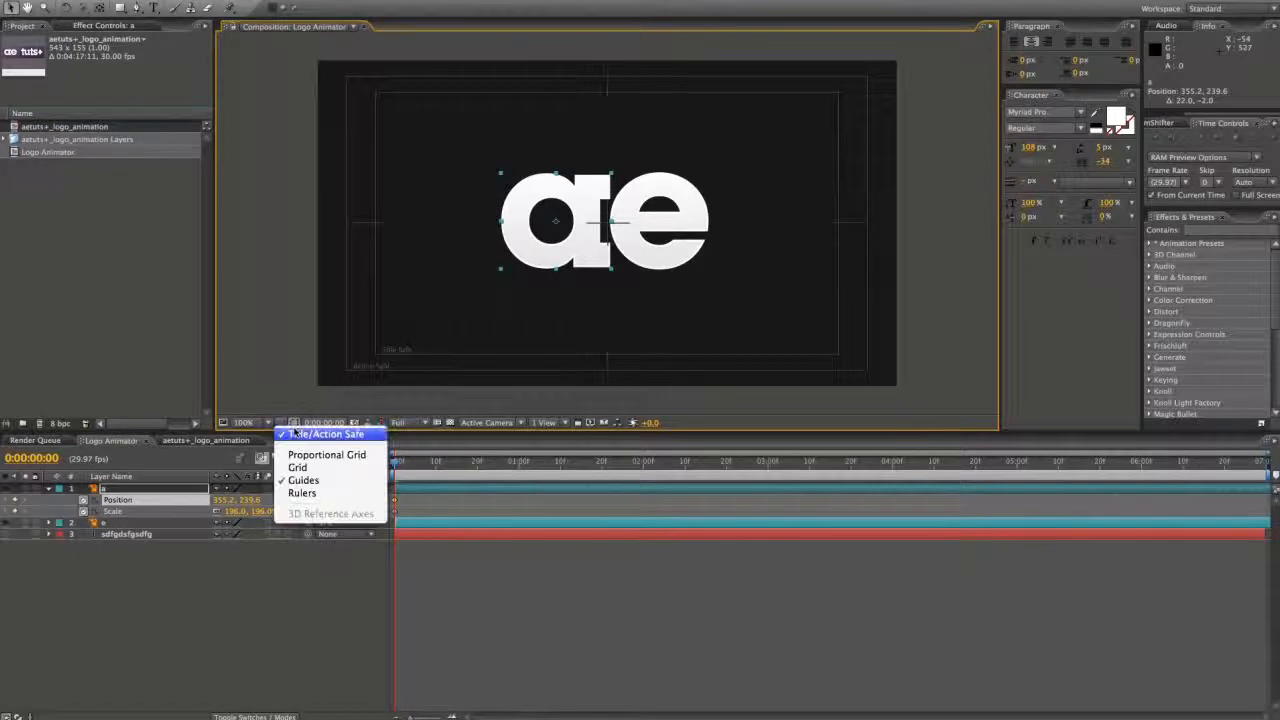
click(573, 298)
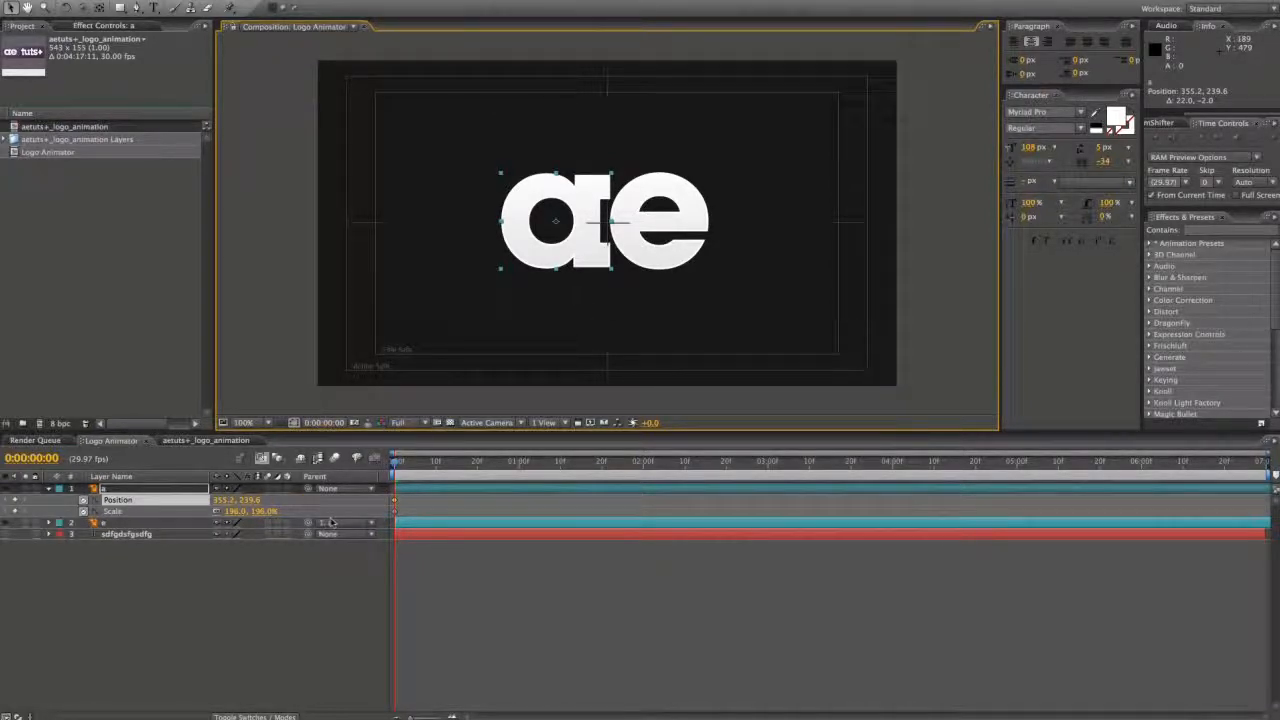
- Keyframe layer a's opacity to fade from 0% at 0:00:00:00 to 100% at 0:00:00:10
drag(406, 499, 384, 517)
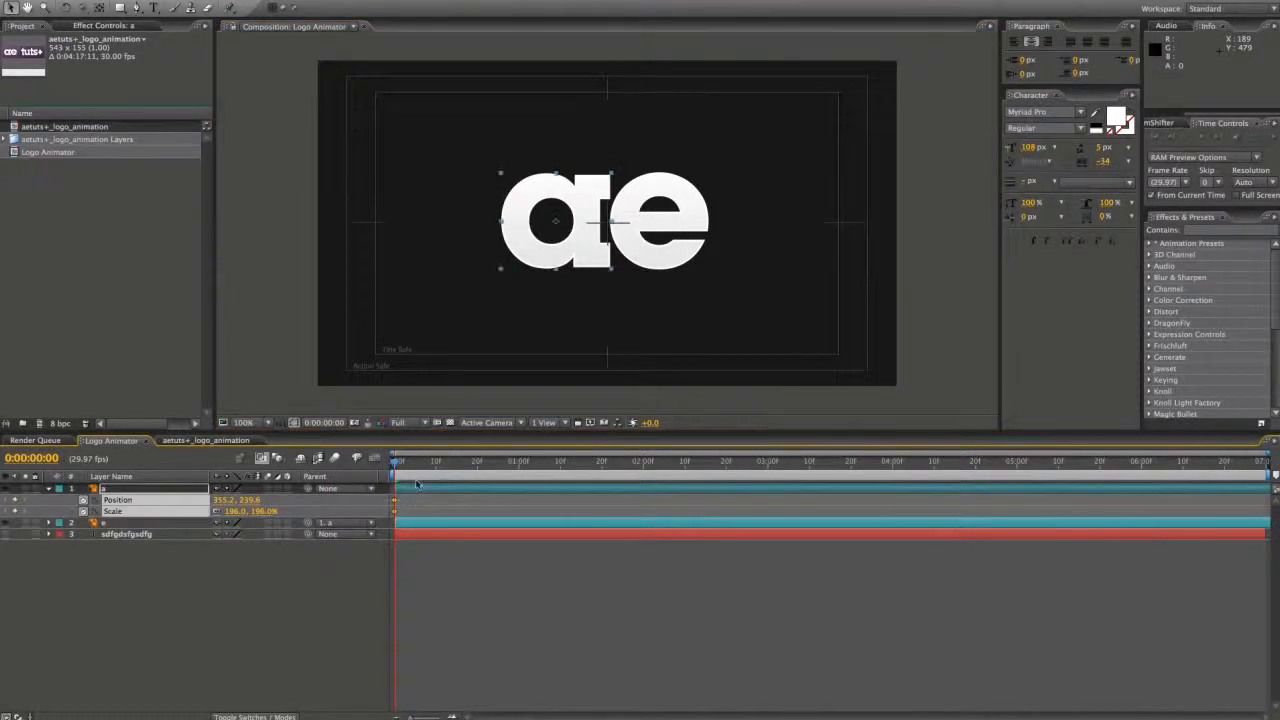
key(shift+t)
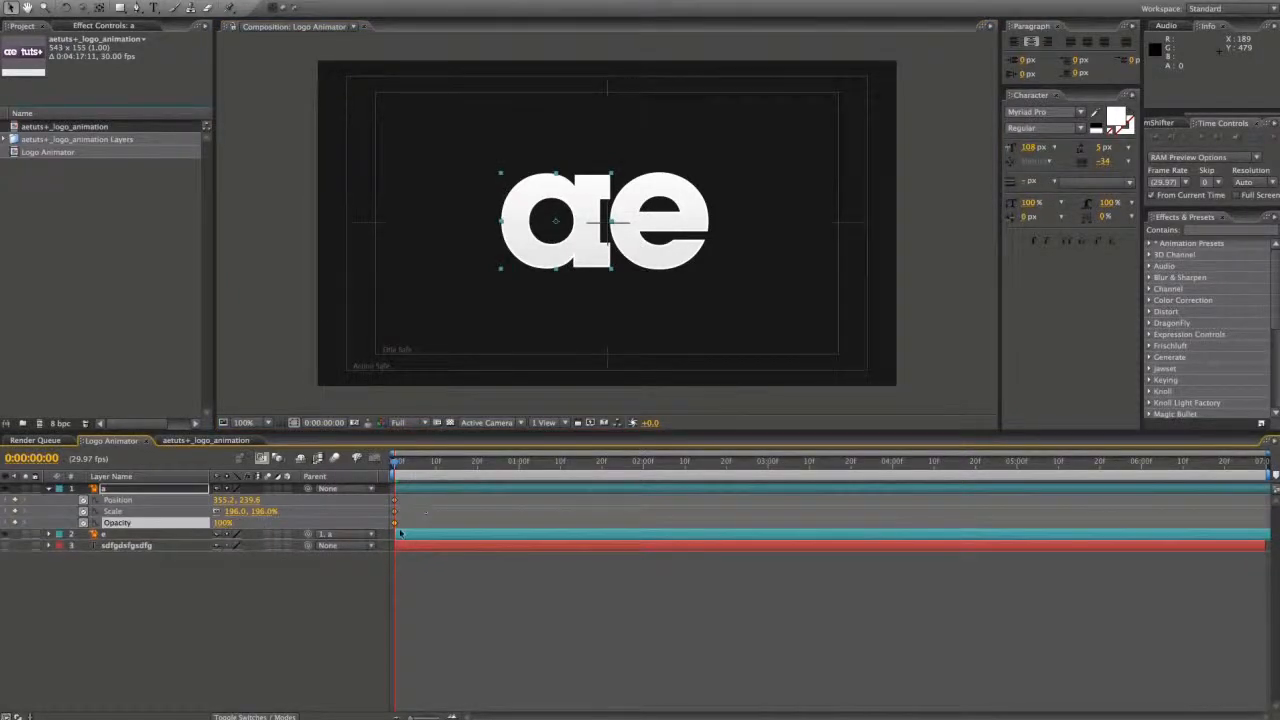
drag(396, 524, 420, 524)
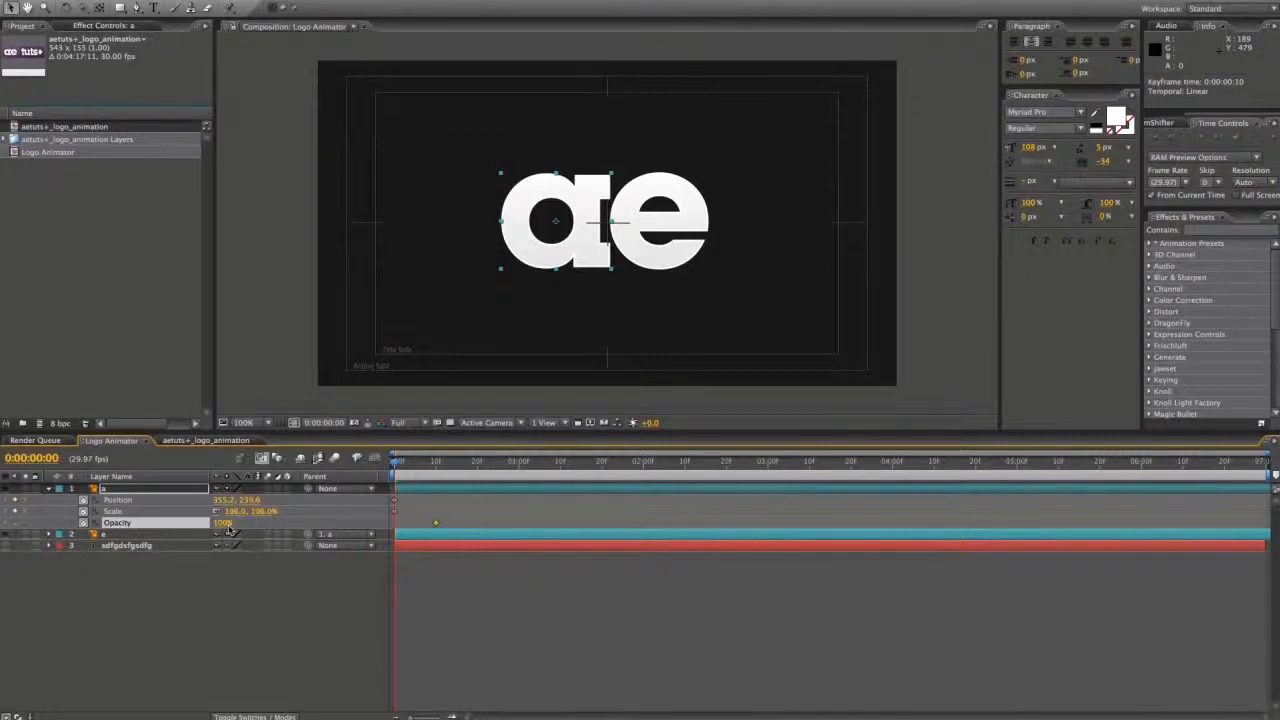
drag(224, 523, 130, 523)
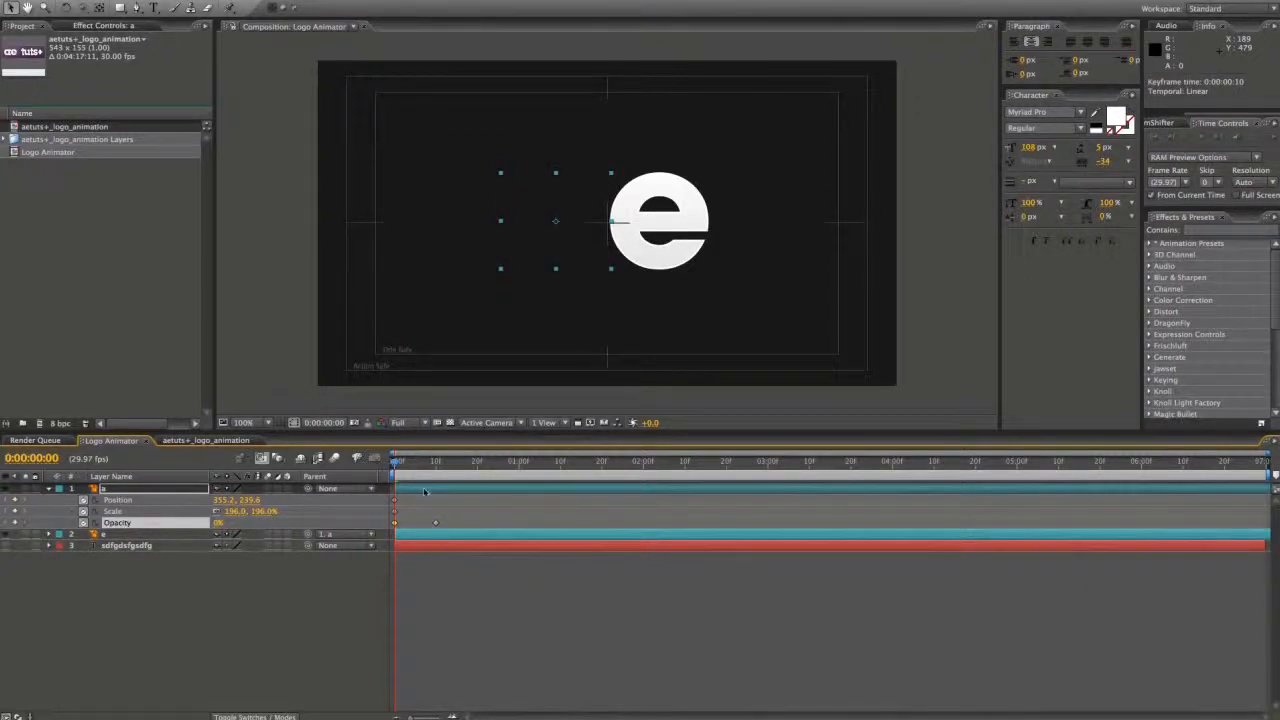
- At 0:00:00:20, set layer a's scale to 125% and move it horizontally to about position 551, 240
drag(421, 468, 478, 470)
drag(258, 511, 211, 511)
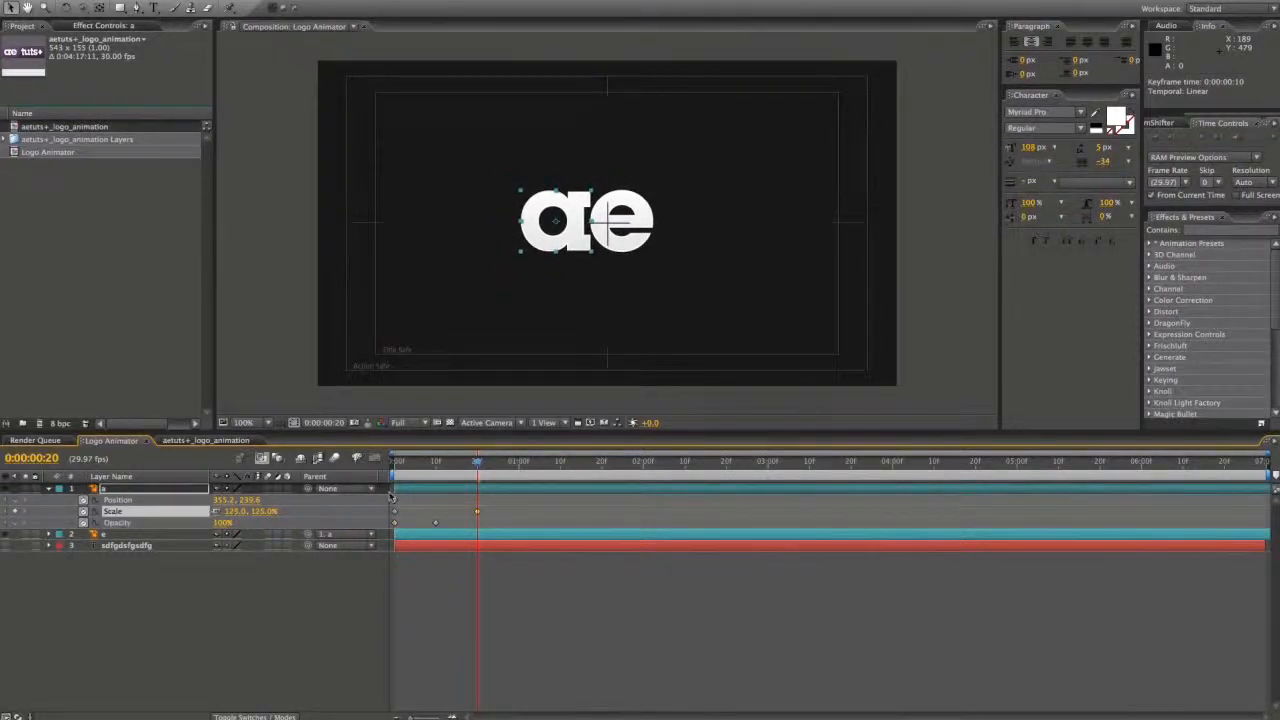
drag(596, 233, 705, 237)
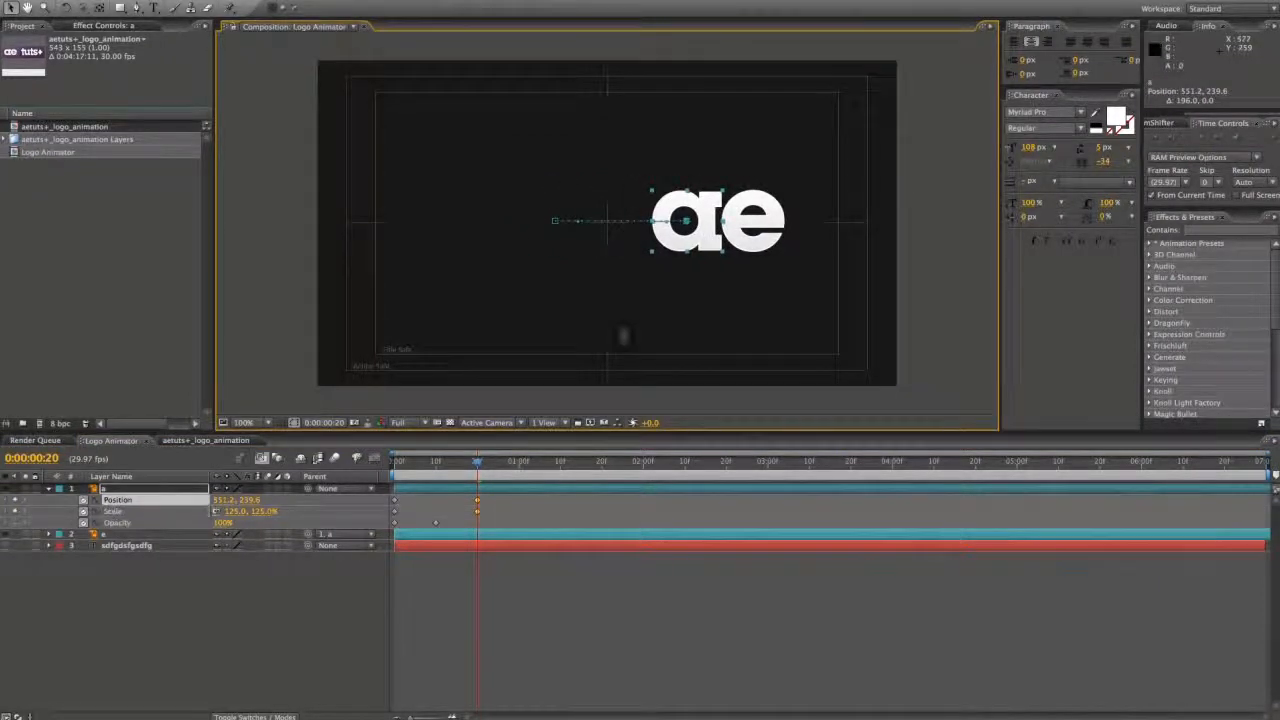
- At 0:00:01:10, move layer a across the frame to about position 179, 240
drag(512, 466, 561, 470)
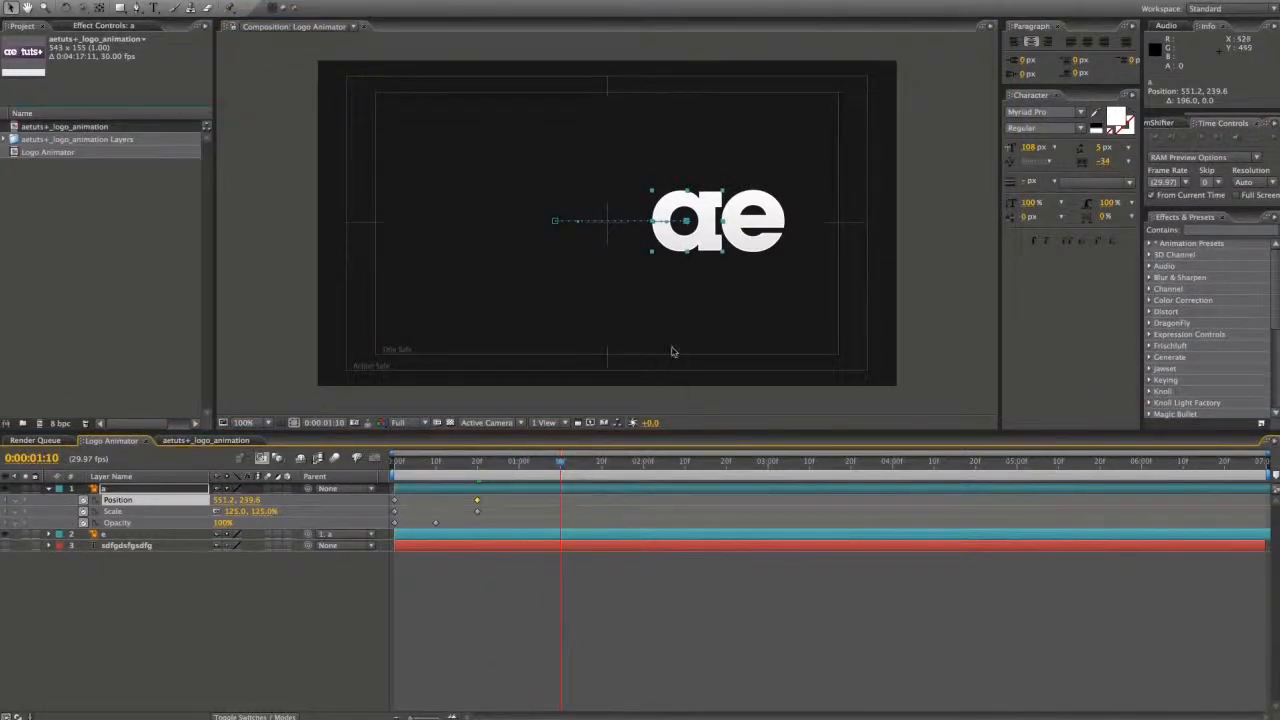
drag(681, 241, 463, 243)
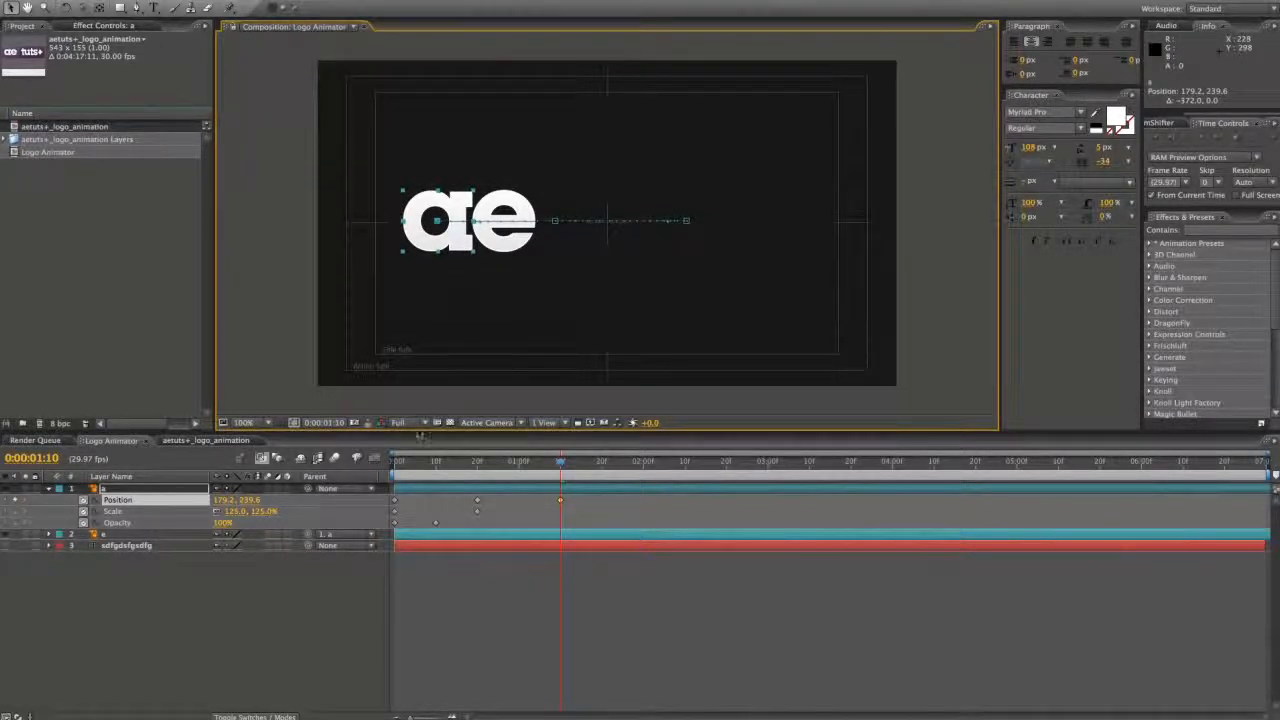
- Play the Vimeo reference video on to the Celanese logo reveal and compare its movement and final placement with the composition
key(super+Tab)
click(500, 480)
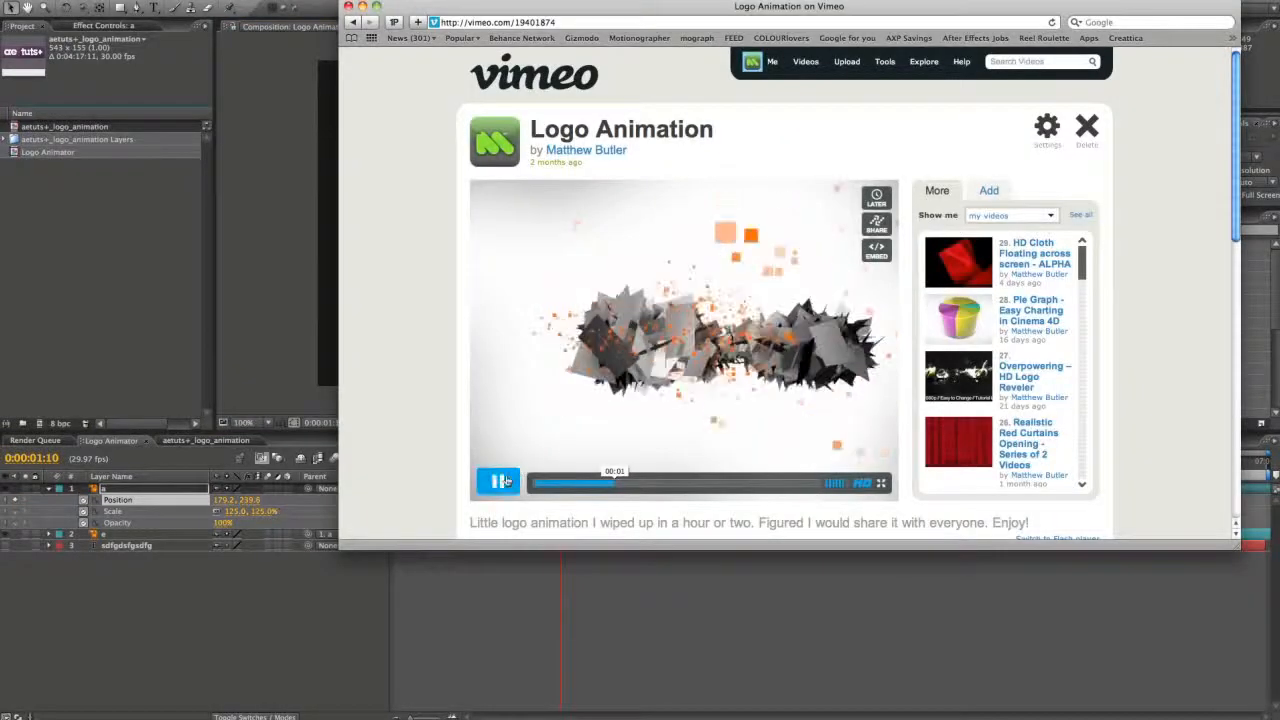
click(500, 480)
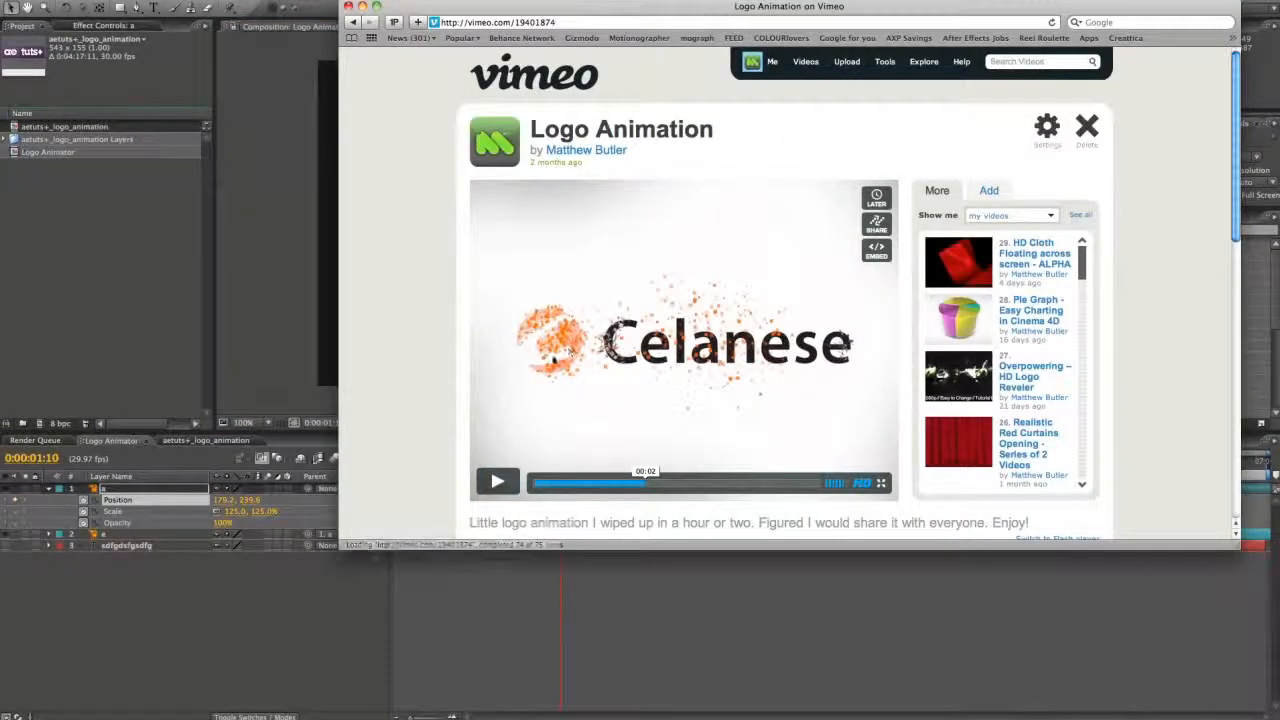
key(super+Tab)
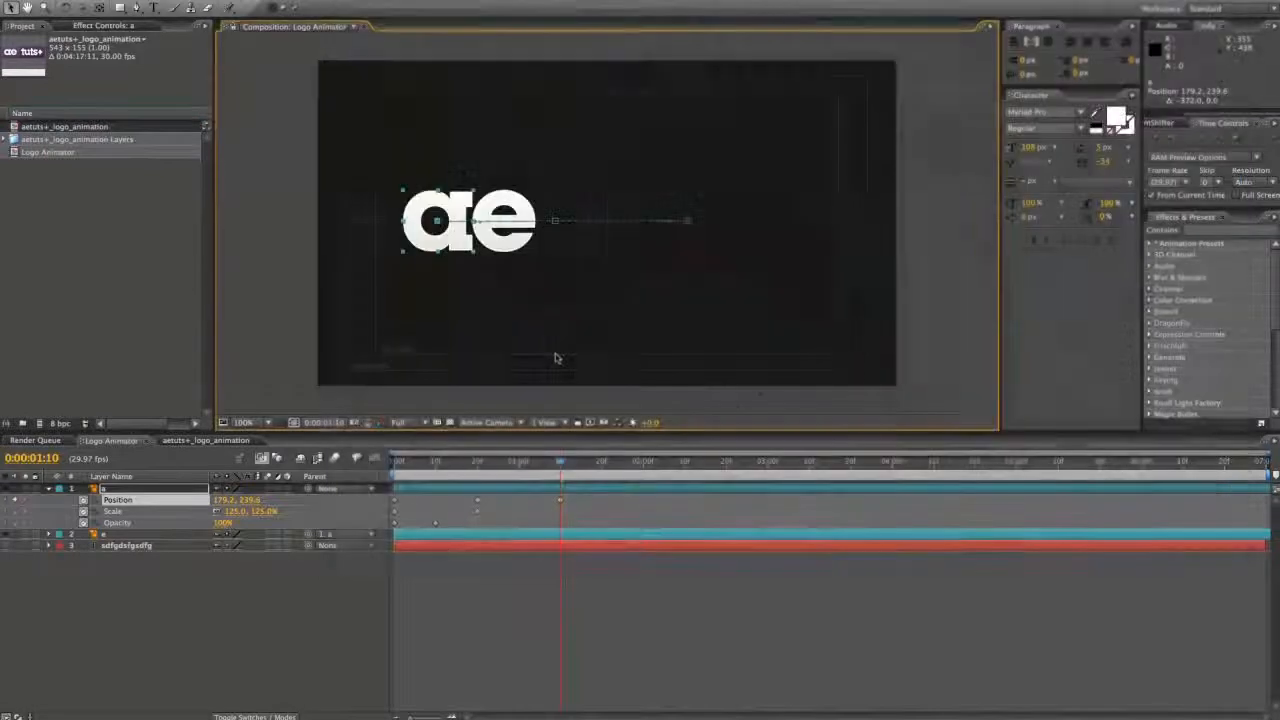
key(super+Tab)
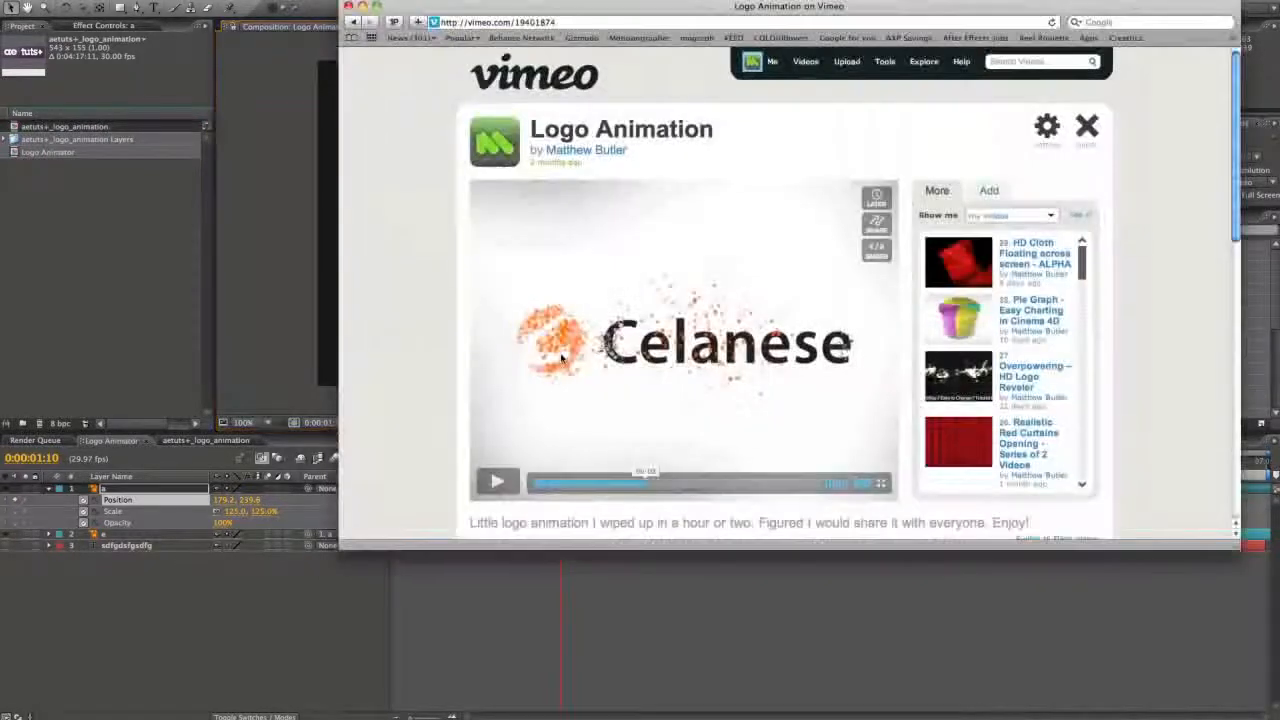
key(super+Tab)
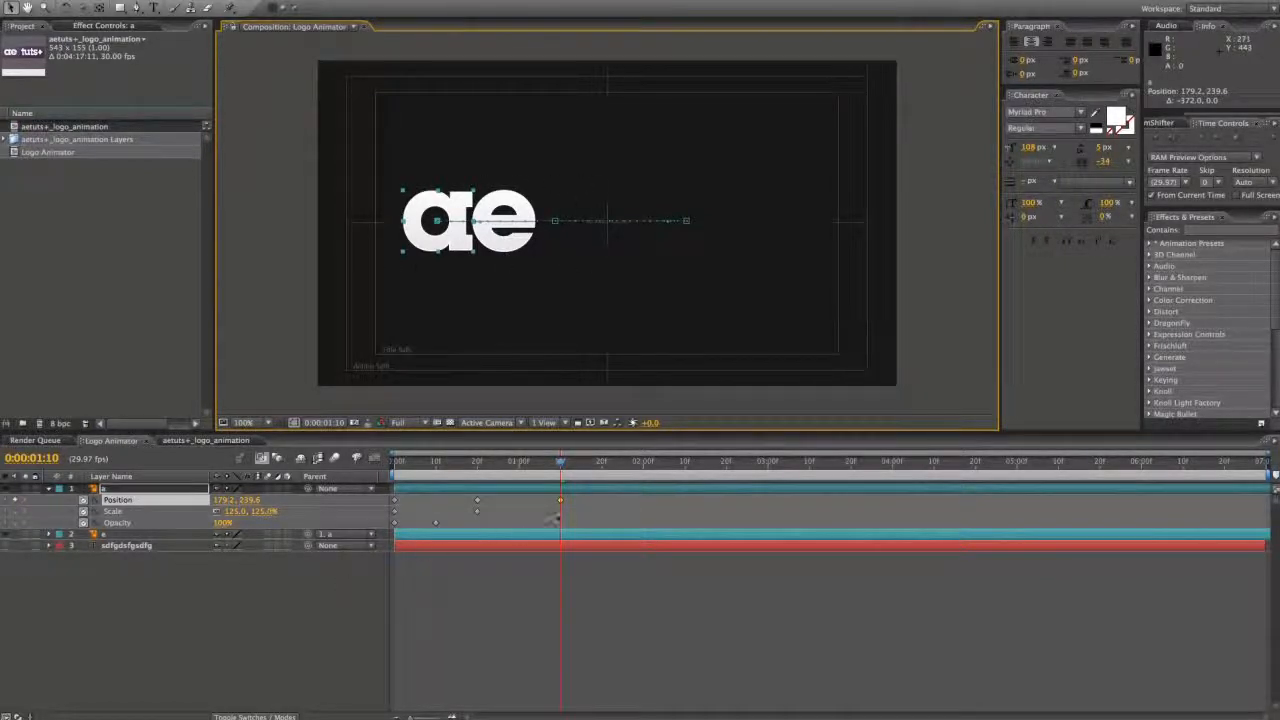
drag(552, 476, 480, 478)
drag(716, 250, 596, 250)
key(ctrl+z)
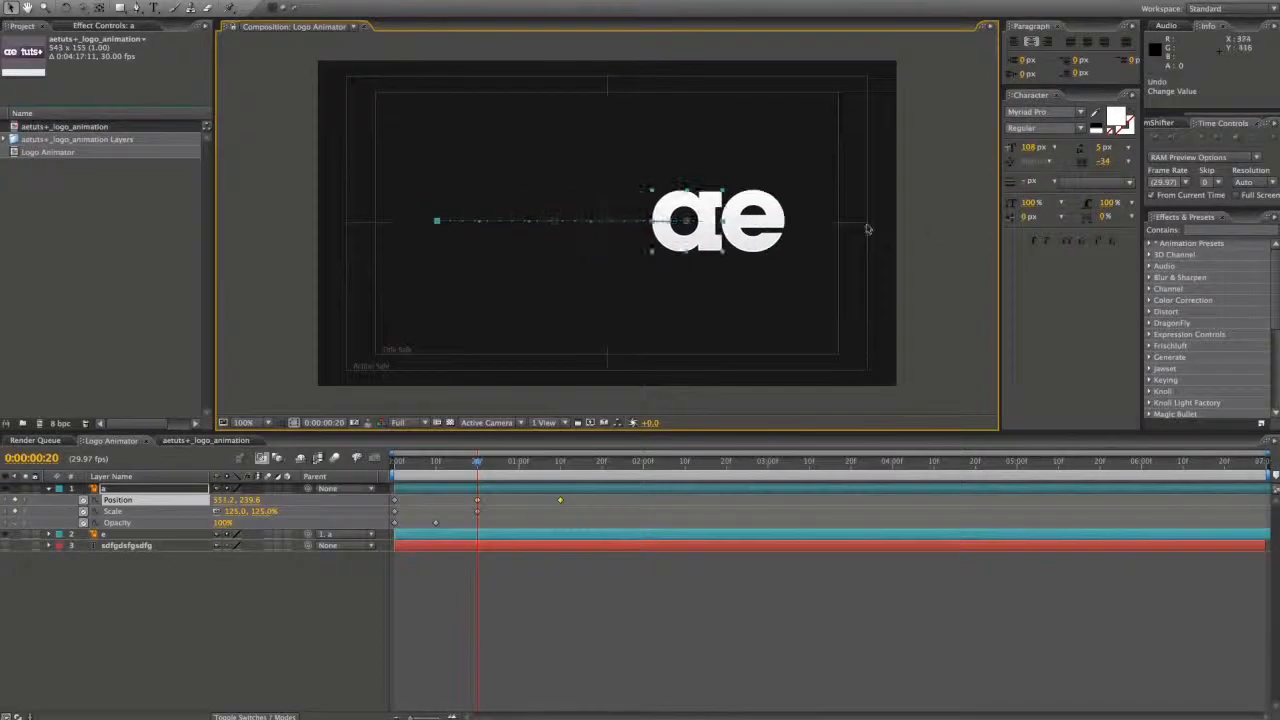
drag(513, 464, 561, 465)
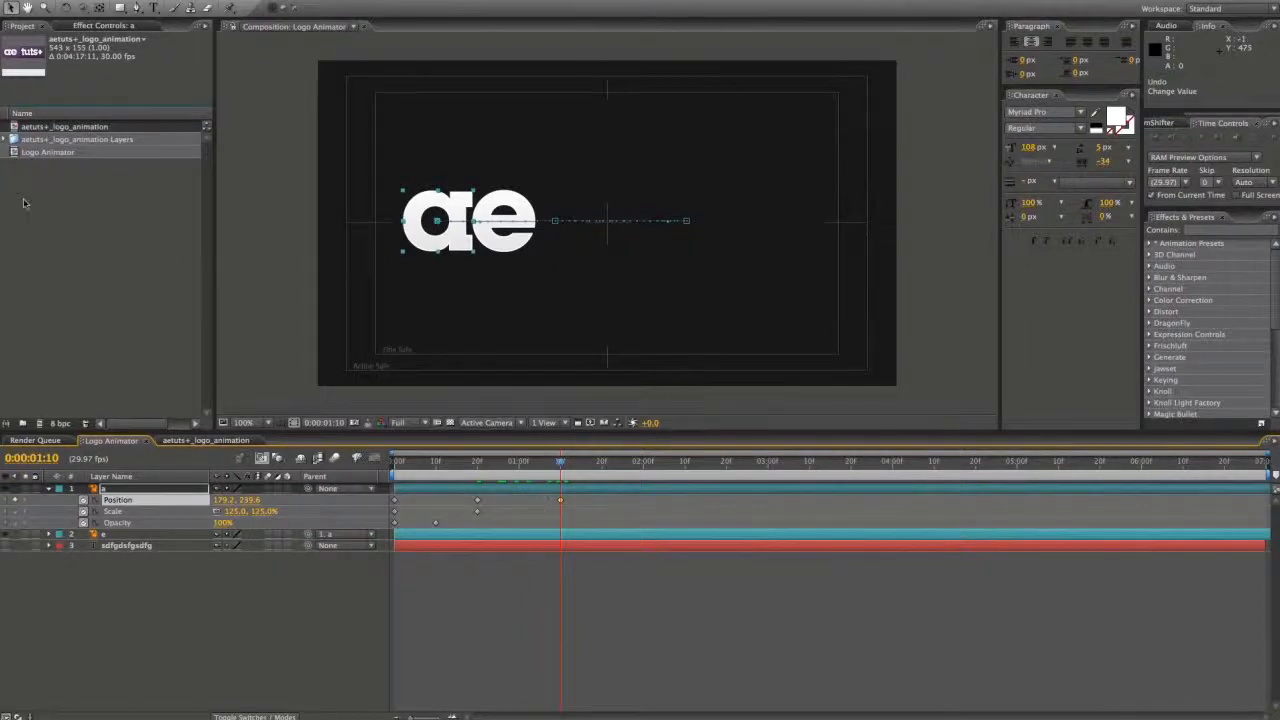
- Add the aetuts+_logo_animation composition as the topmost layer of Logo Animator to serve as a placement reference
click(79, 131)
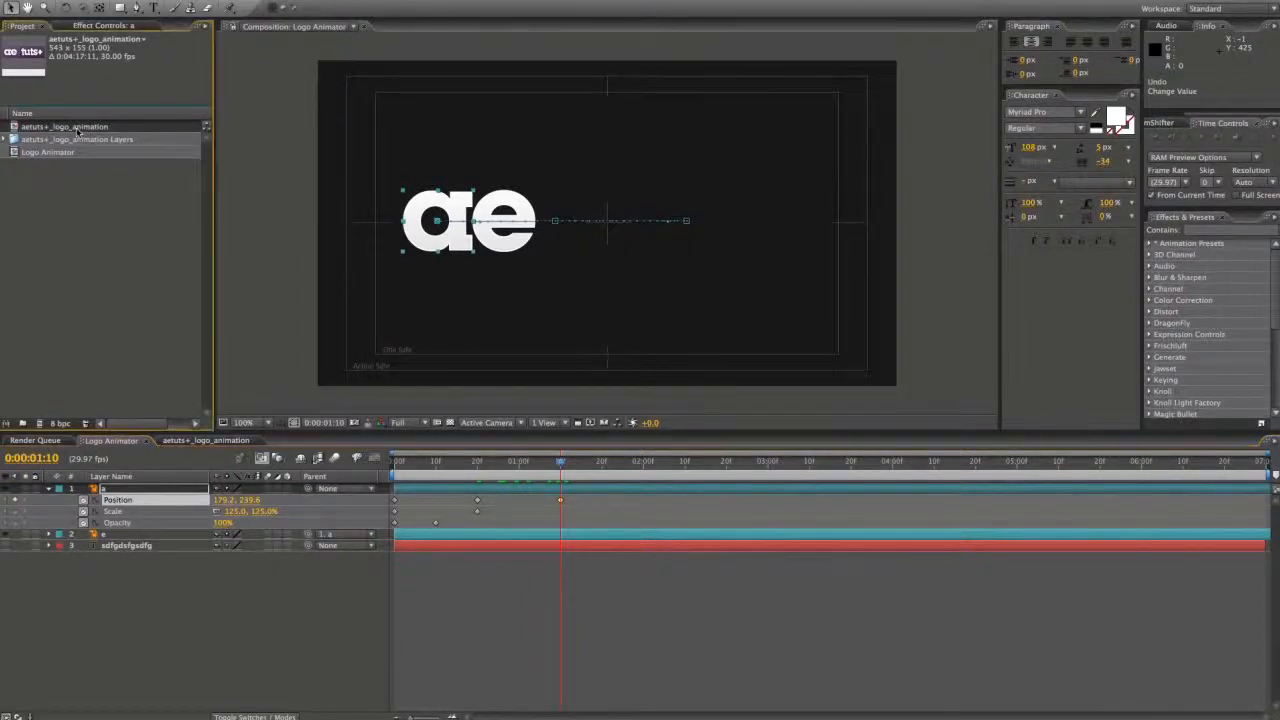
drag(67, 132, 118, 488)
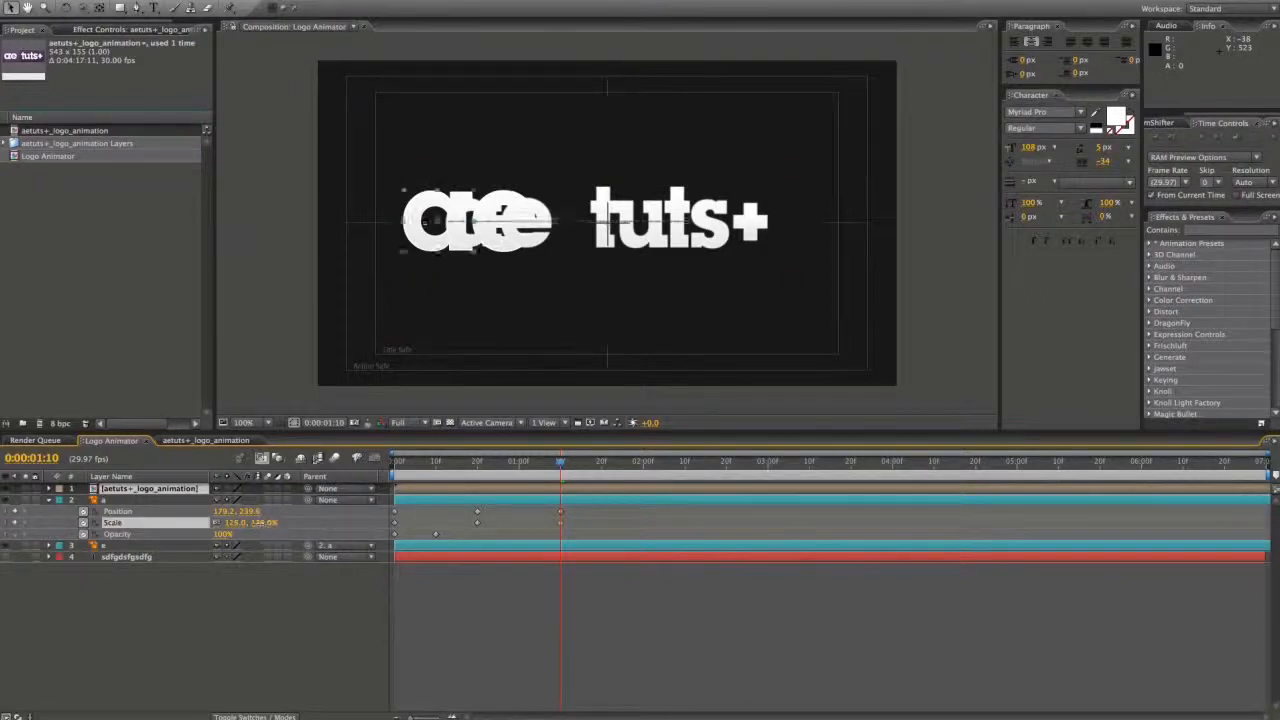
- At 0:00:01:10, set layer a's scale to 100% and align the letters with the reference logo at about position 232, 240
drag(261, 524, 245, 525)
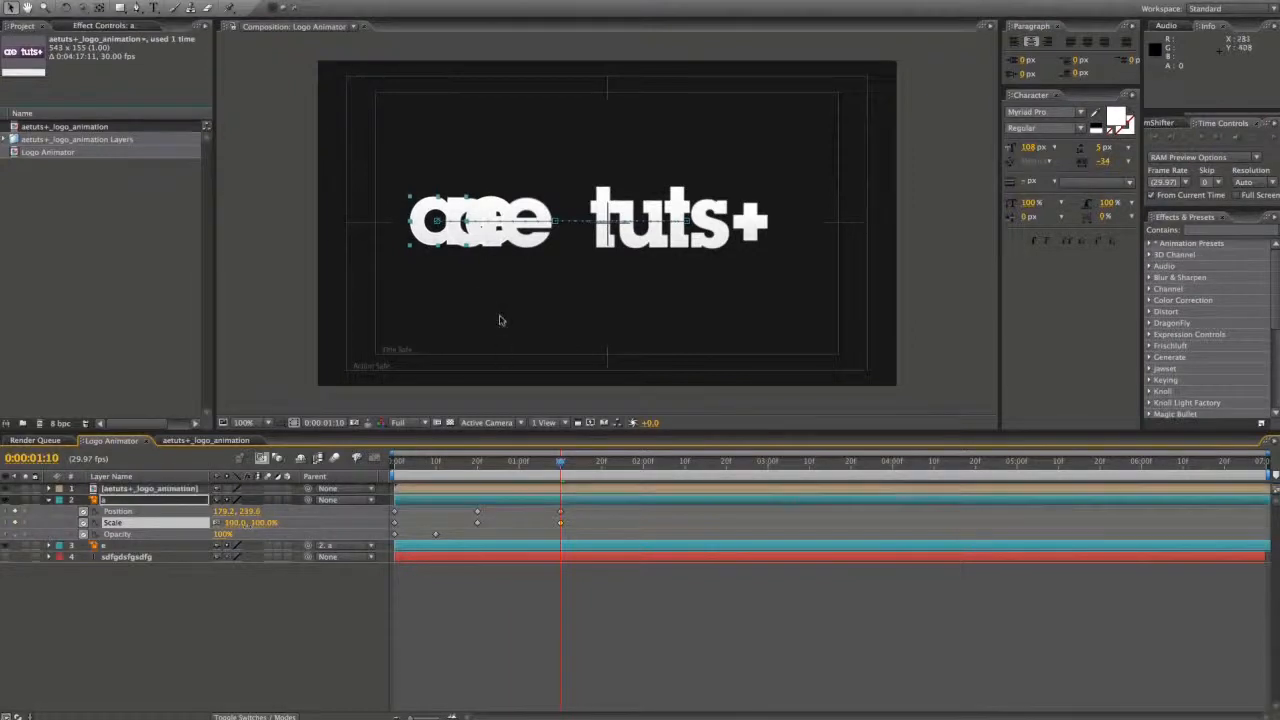
drag(435, 238, 470, 240)
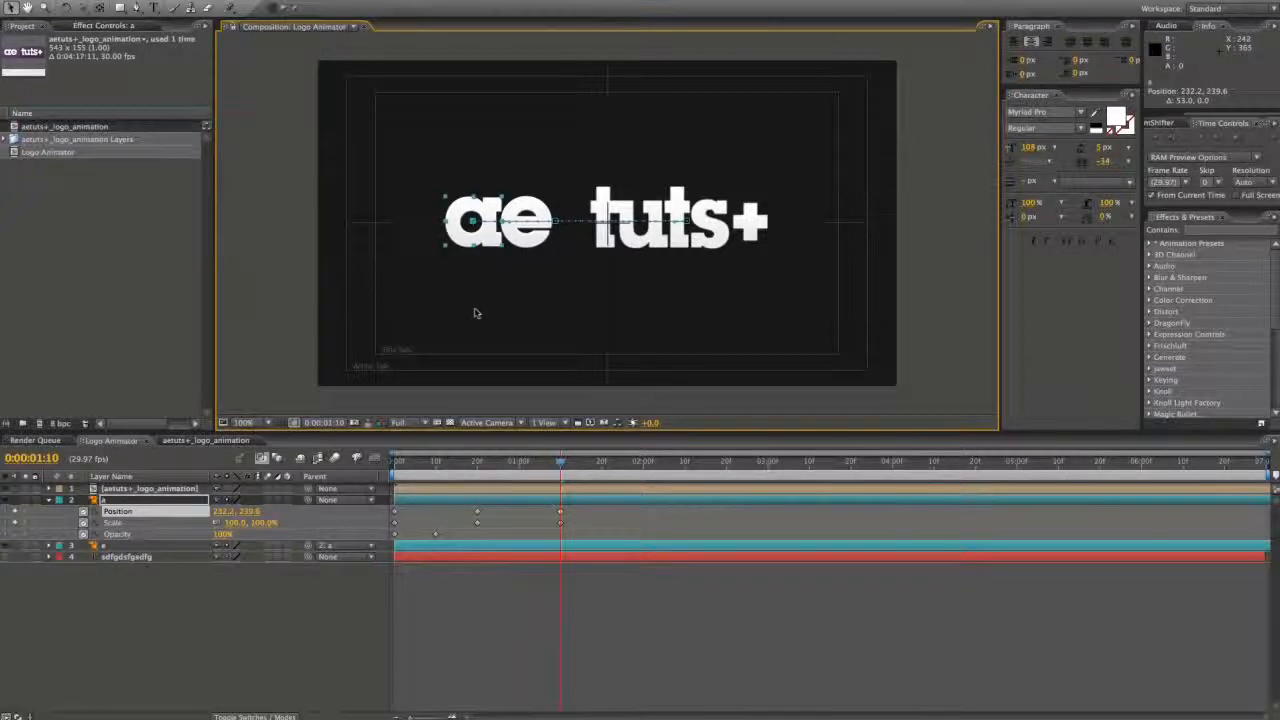
click(499, 608)
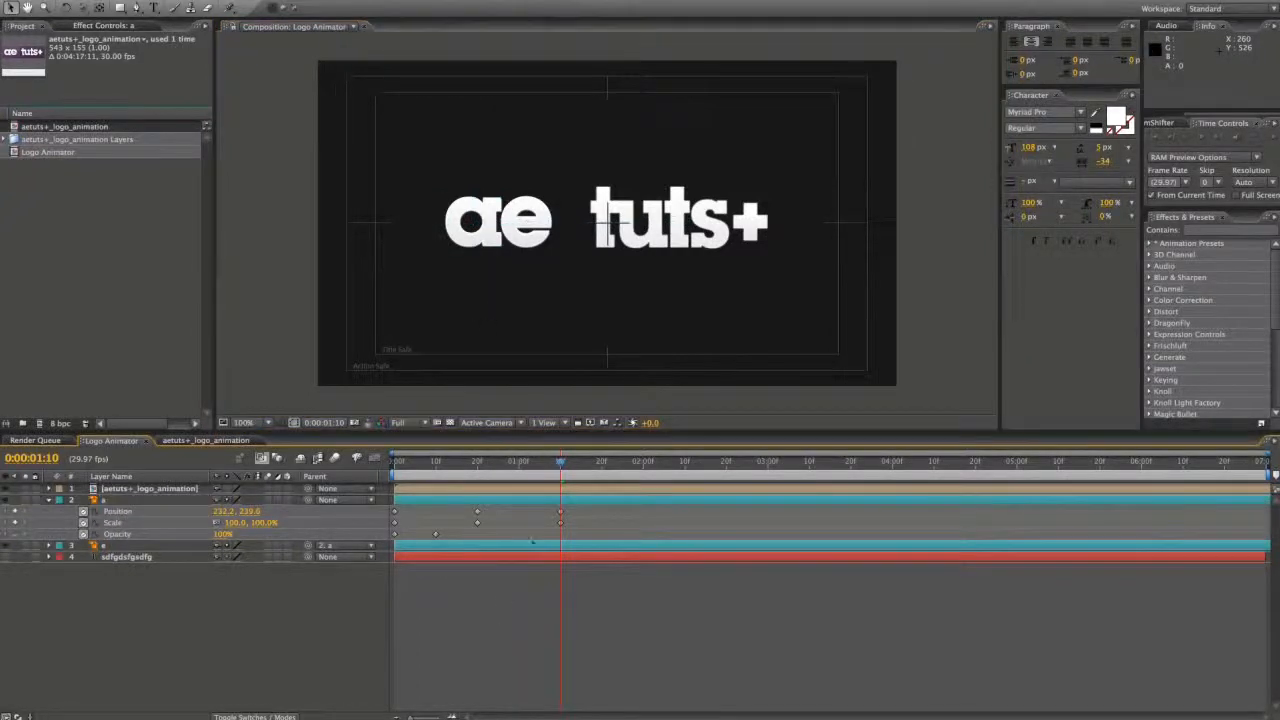
- Preview the letter animation from 0:00:00:00 and delete the aetuts+_logo_animation reference layer from Logo Animator
drag(554, 466, 388, 476)
key(space)
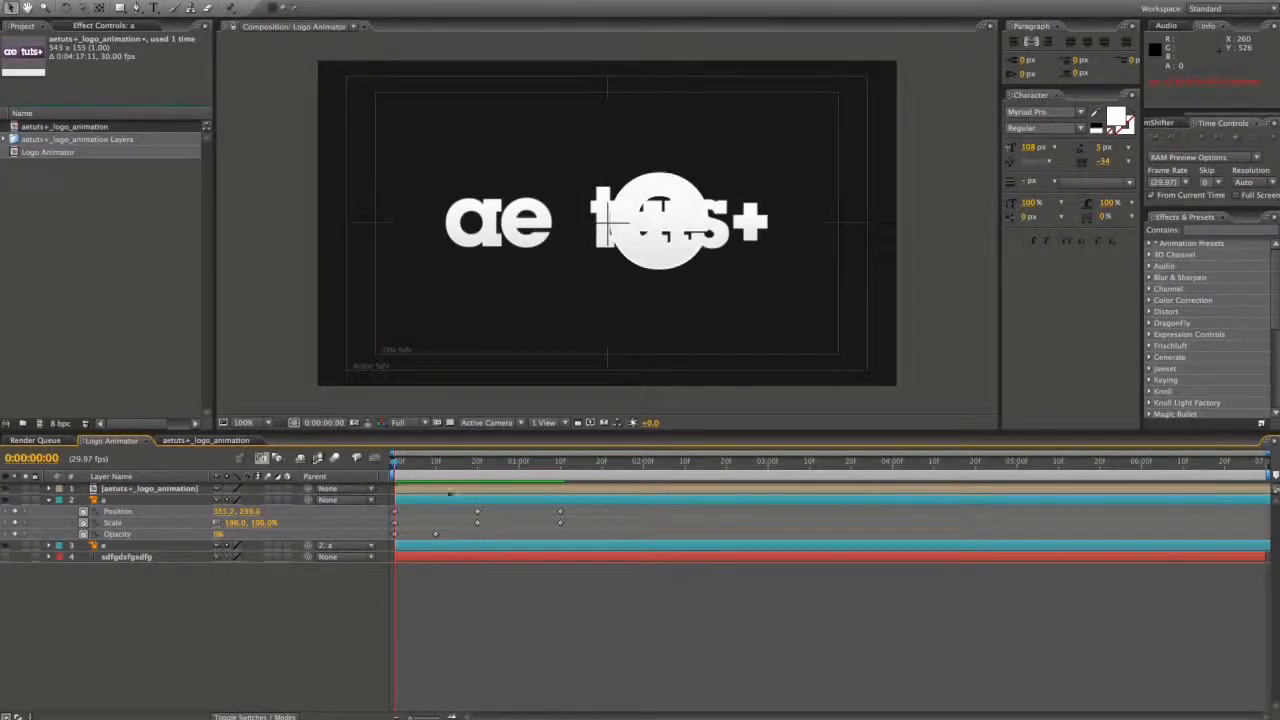
click(417, 492)
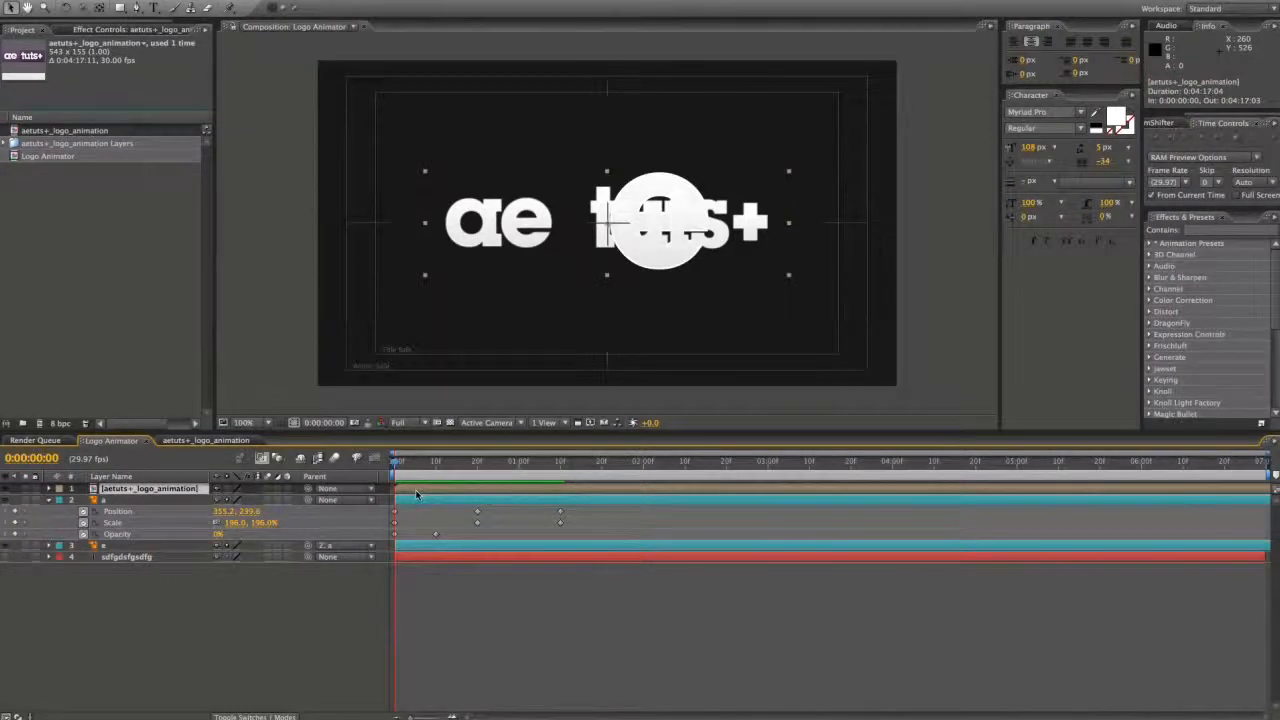
key(Delete)
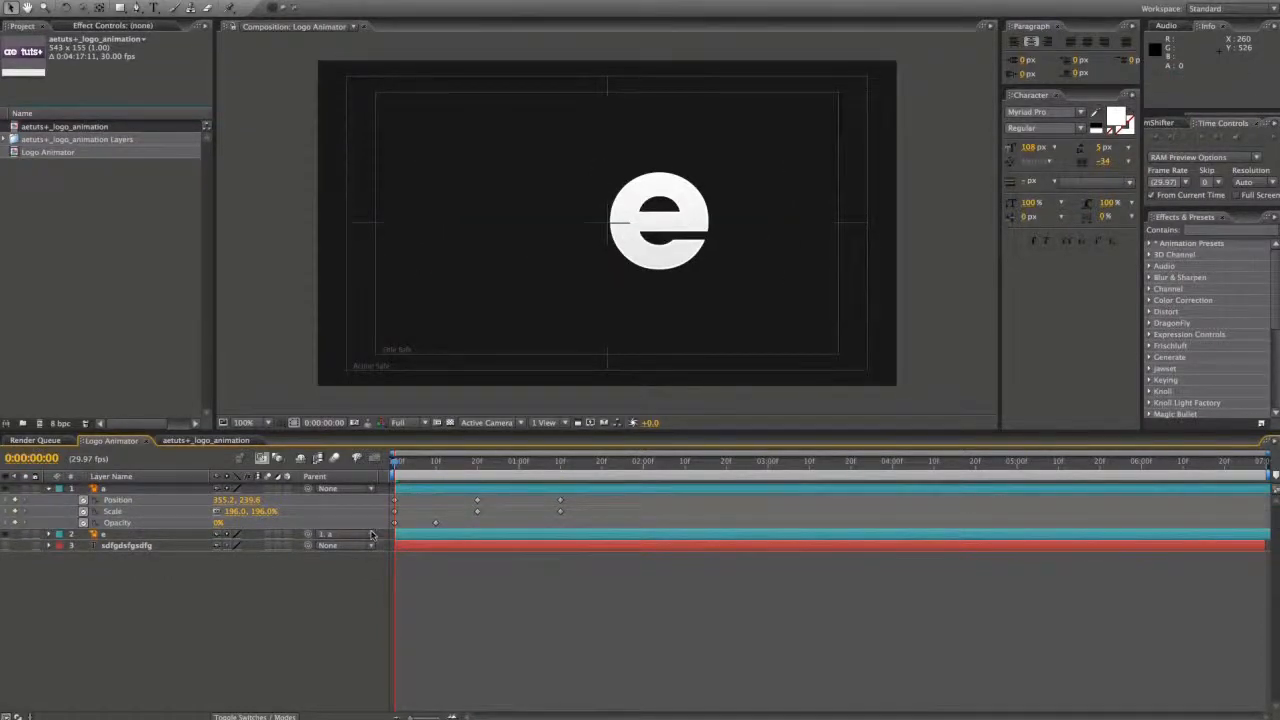
- Copy layer a's opacity keyframes and delete the sdfgdsfgsdfg text layer
click(435, 522)
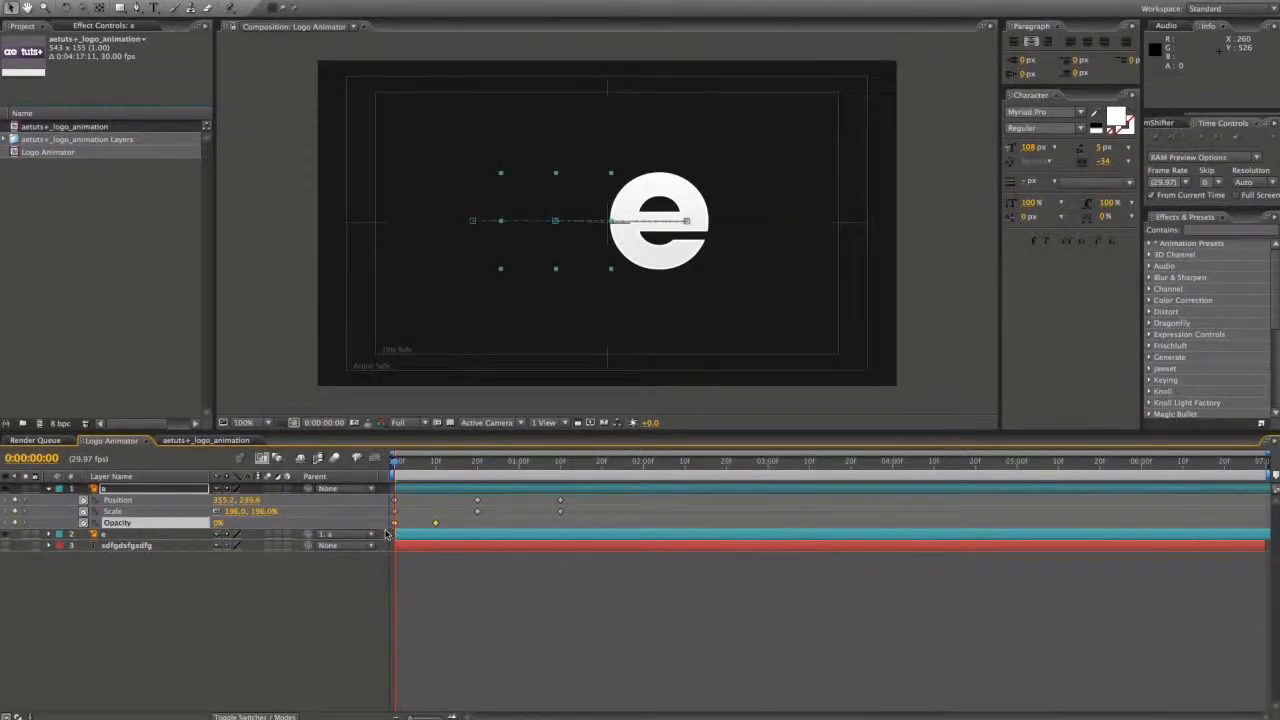
key(ctrl+c)
click(453, 539)
key(ctrl+t)
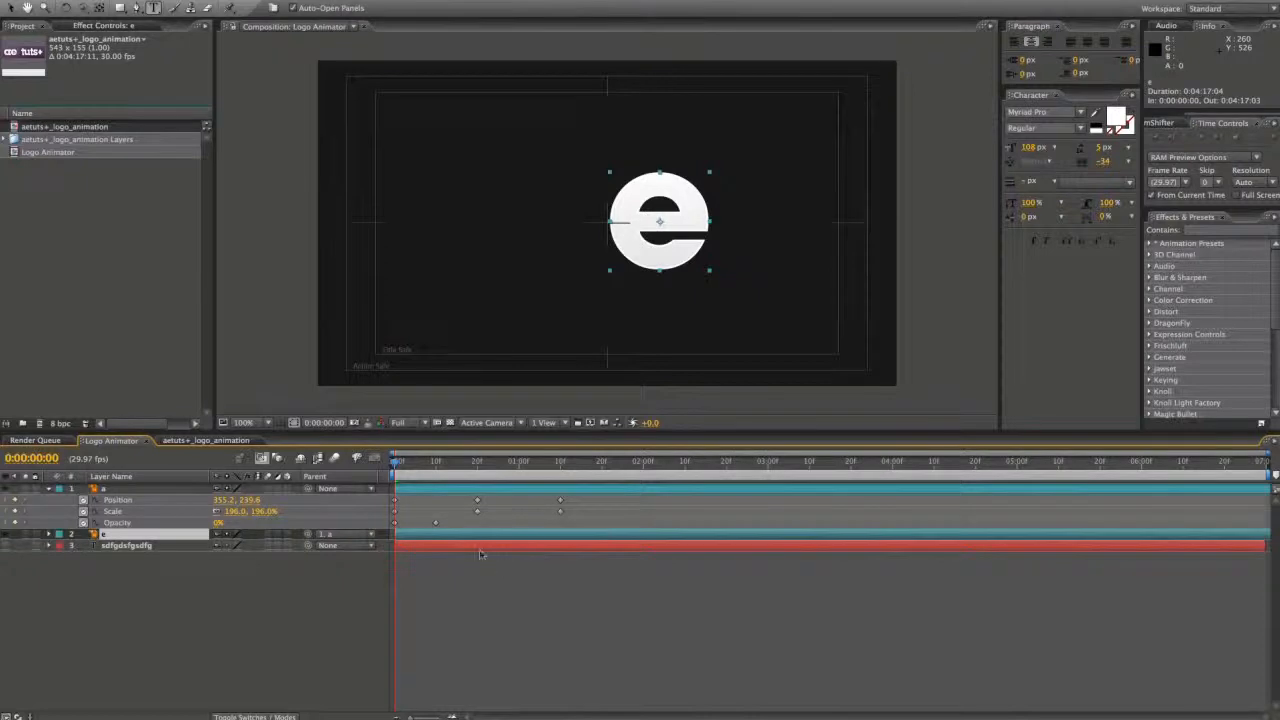
click(462, 547)
key(Delete)
- Paste the copied opacity keyframes onto layer e at 0:00:00:00 and preview the fade-in of both letters
click(450, 536)
key(t)
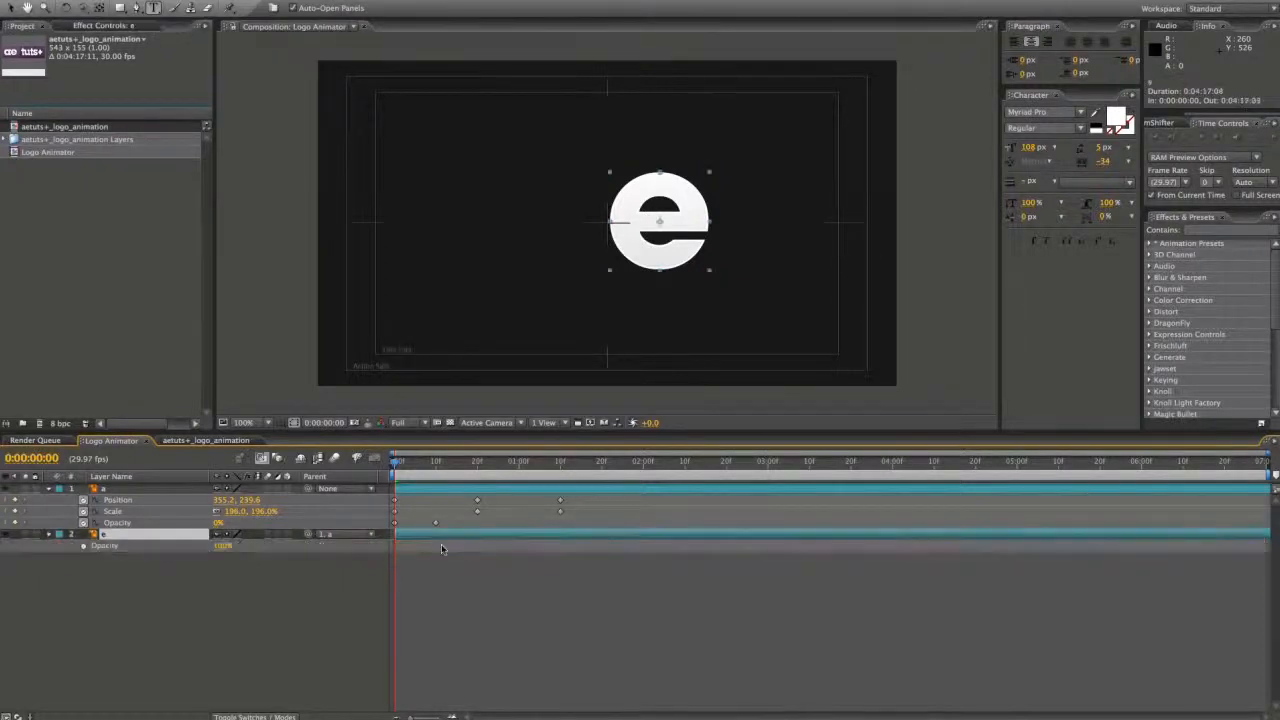
key(ctrl+shift+a)
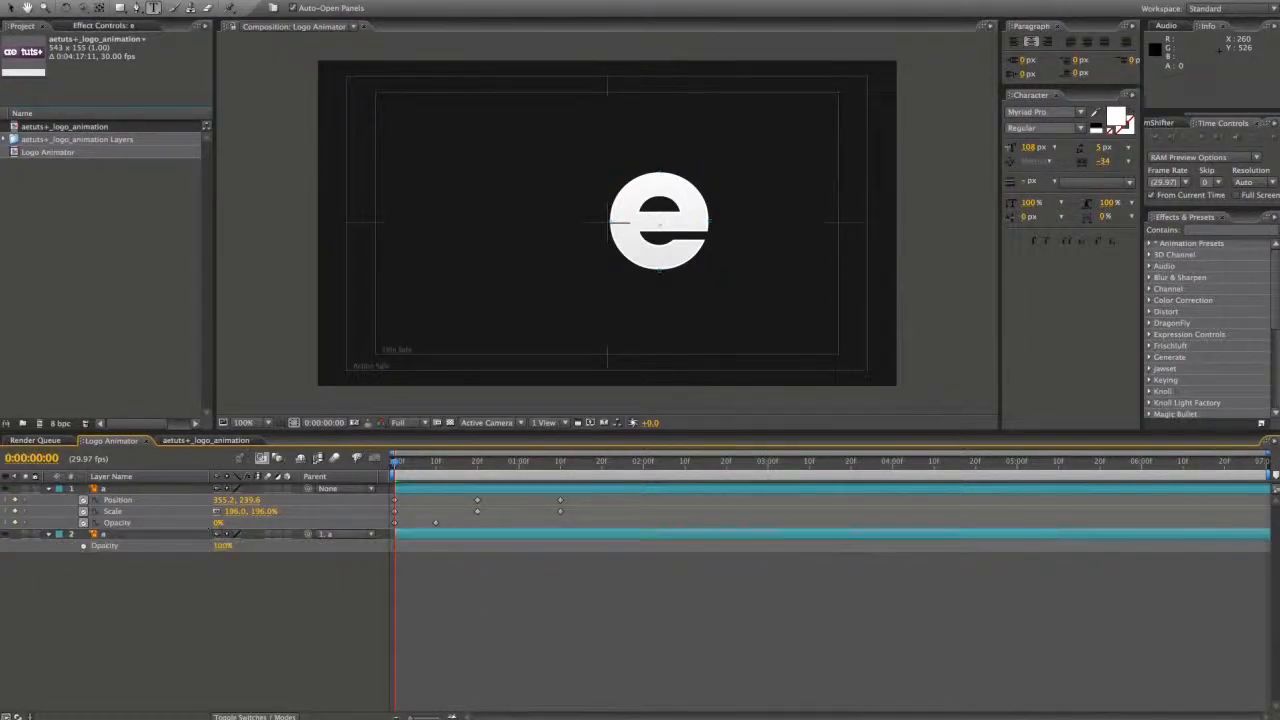
click(411, 533)
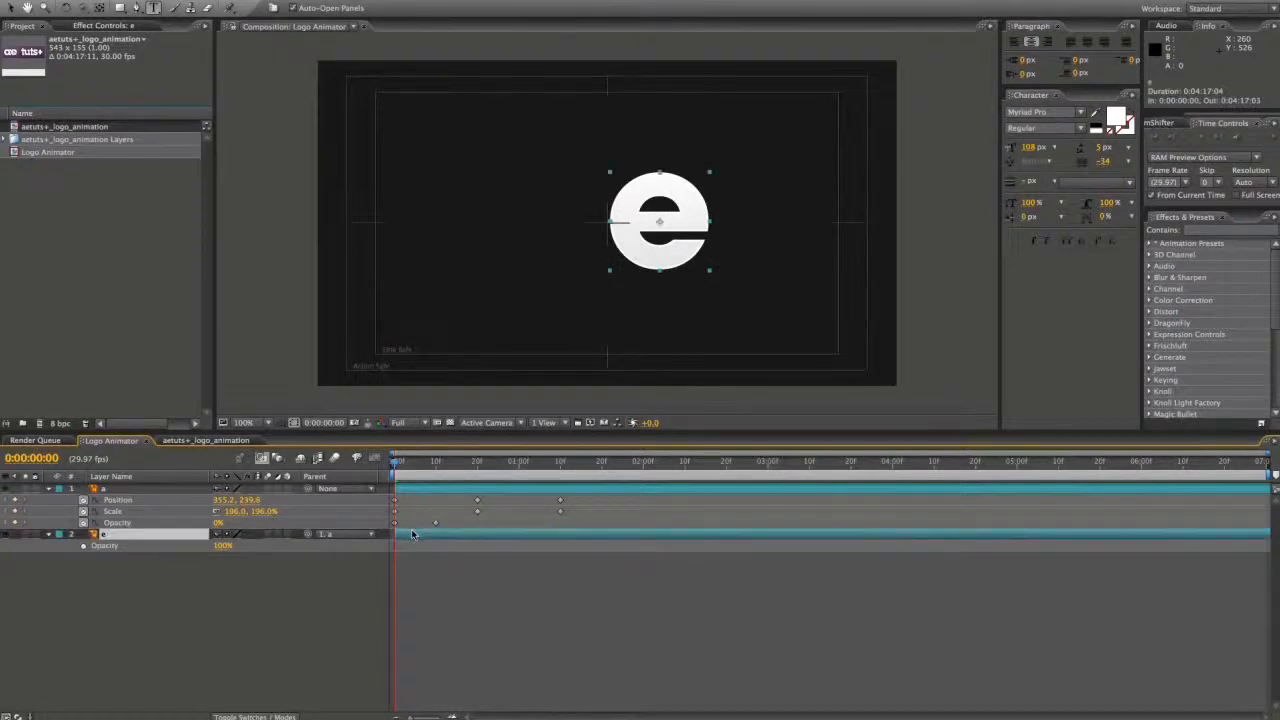
key(ctrl+v)
click(471, 563)
key(KP_0)
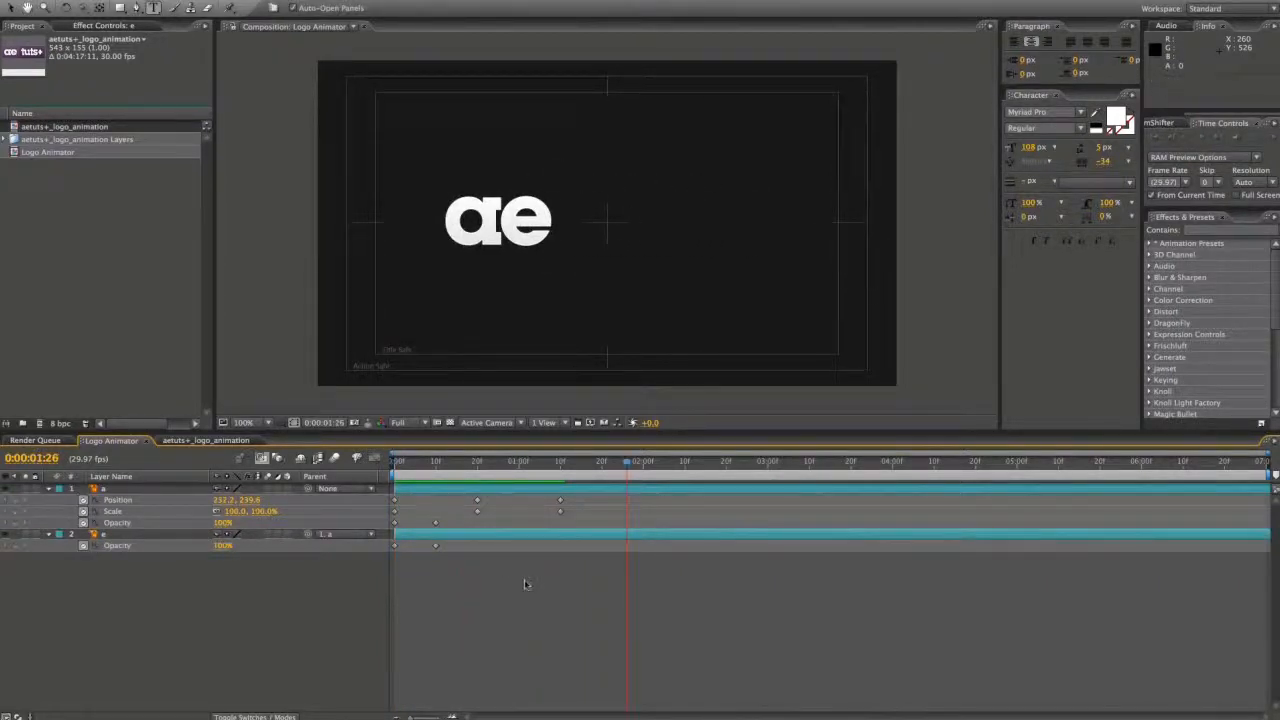
drag(583, 466, 415, 468)
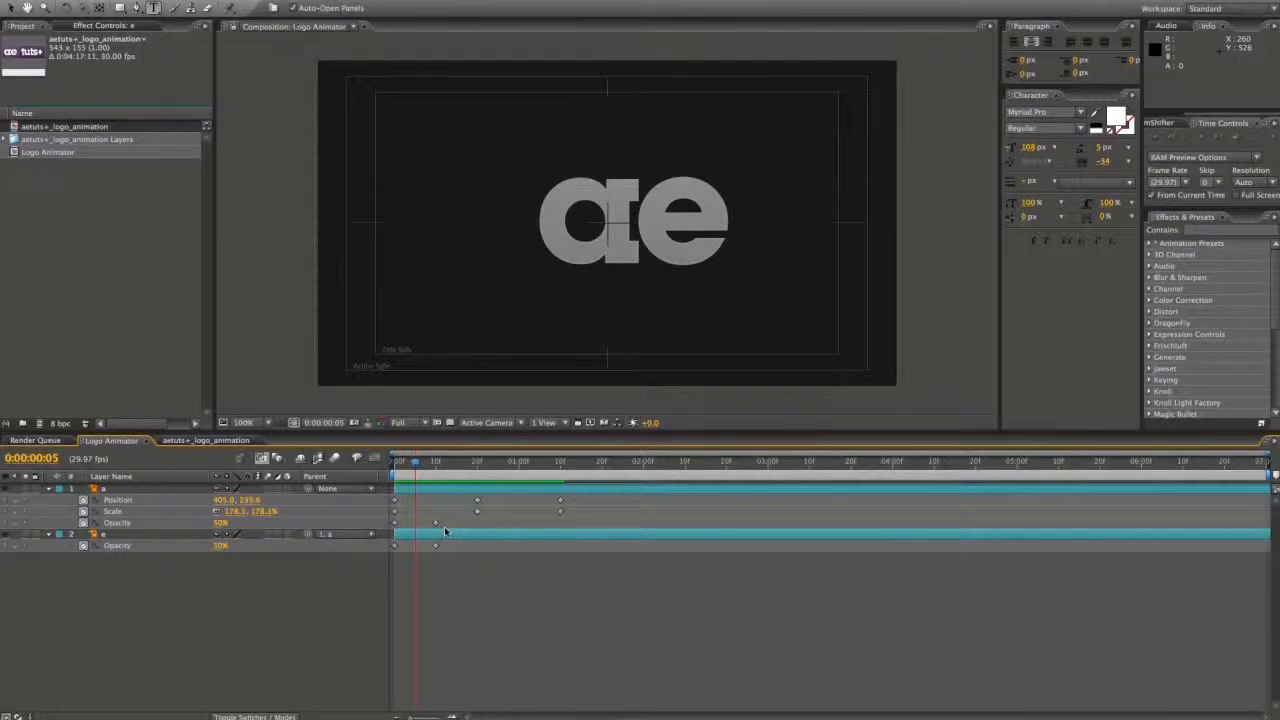
- Save the project to the Desktop as square.aep and return to the Selection tool
key(super+s)
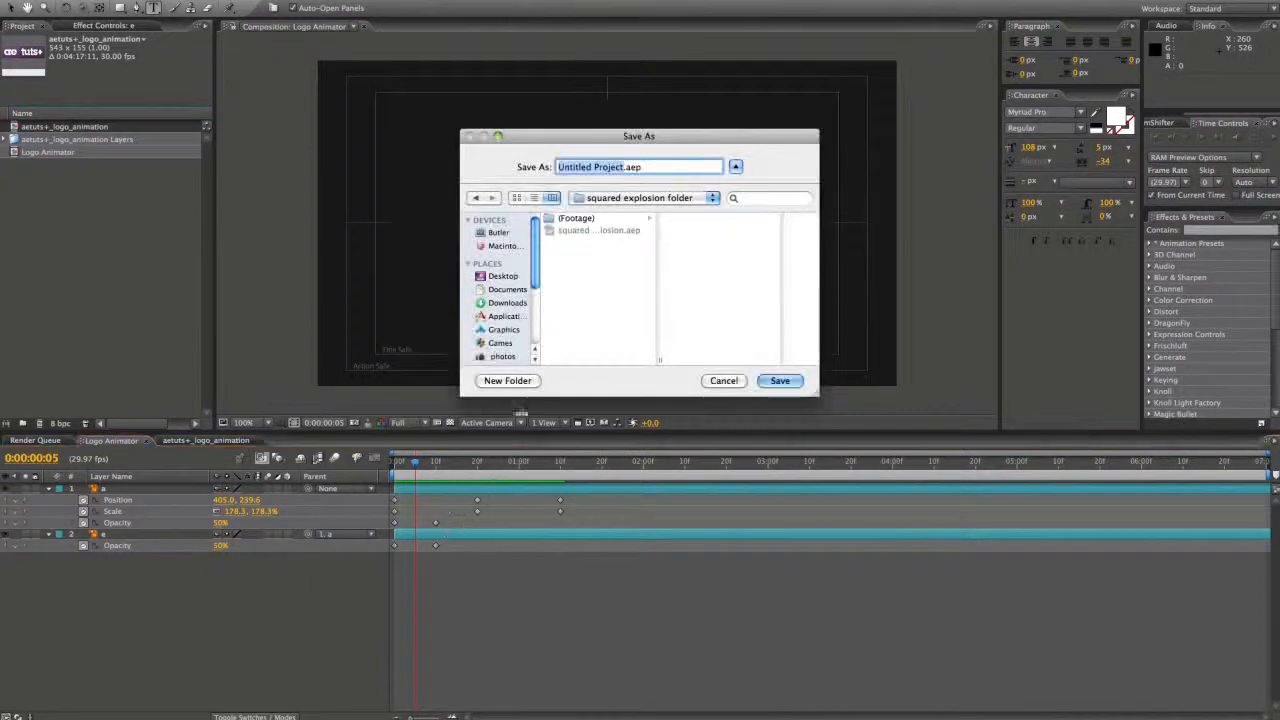
click(500, 277)
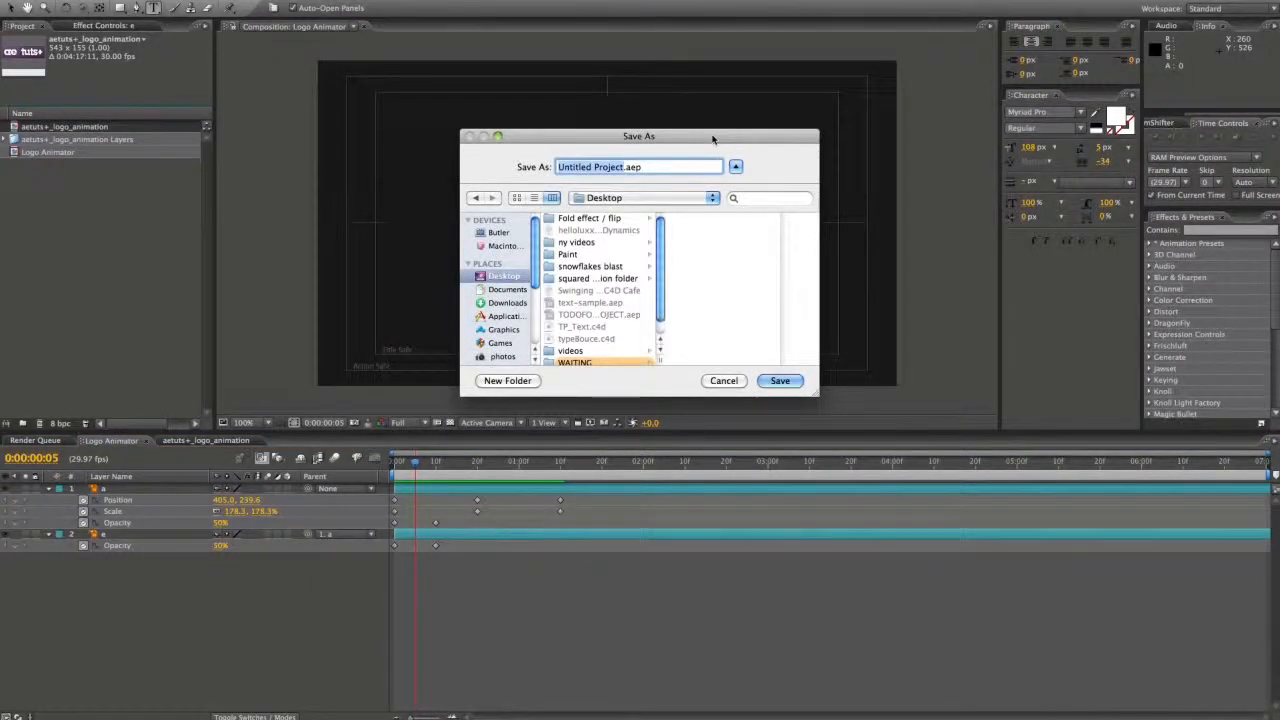
text(square)
key(Return)
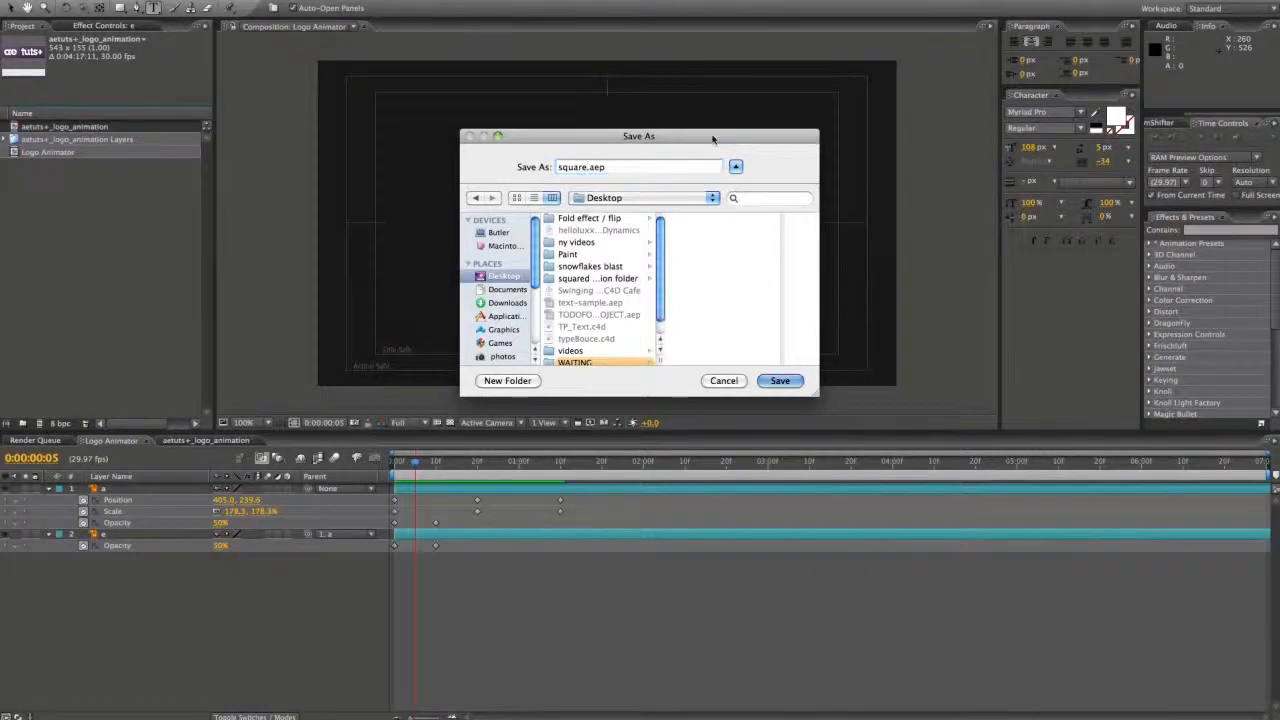
key(v)
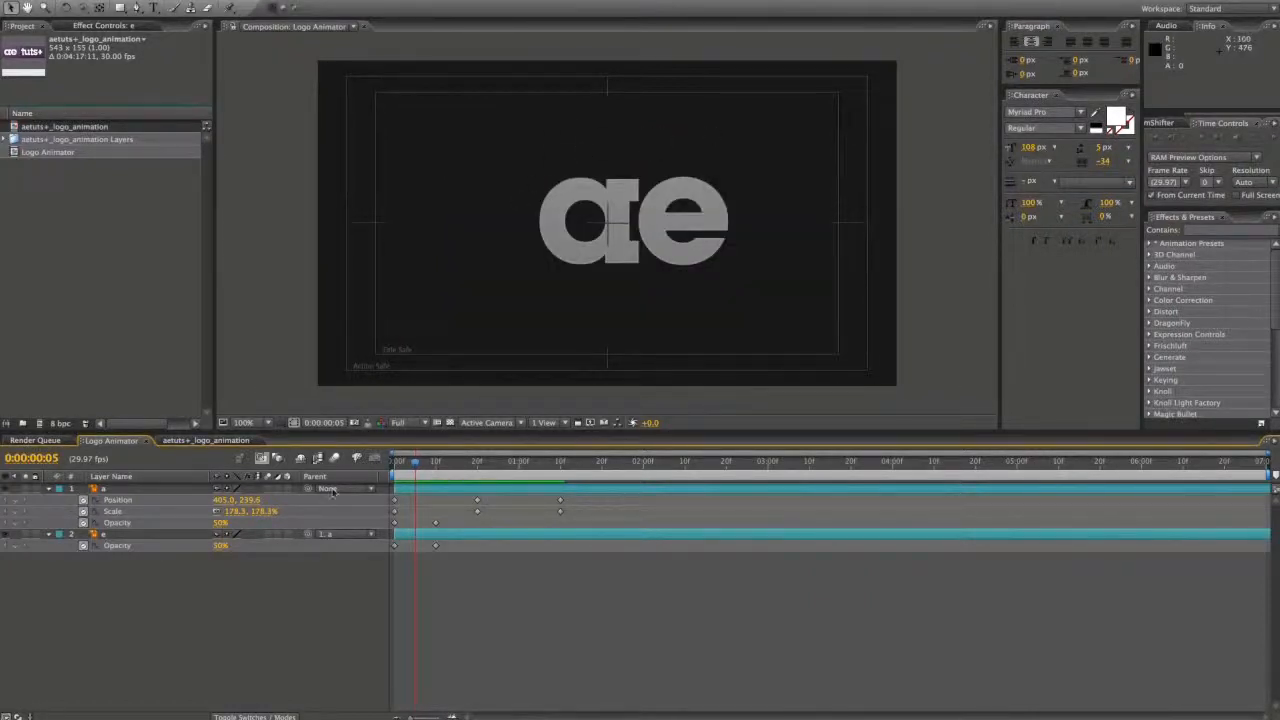
- Create a composition named Final at 864 x 486, 29.97 fps, with a duration of 0:00:07:00
right_click(96, 249)
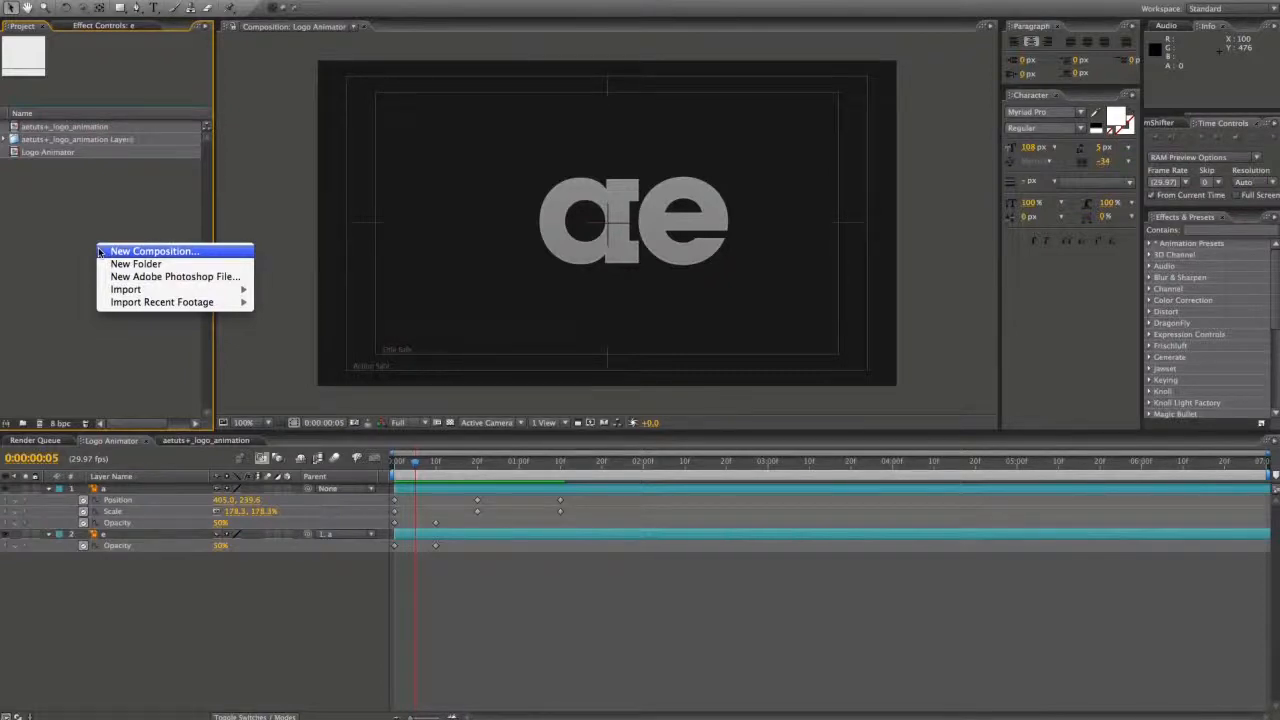
click(100, 251)
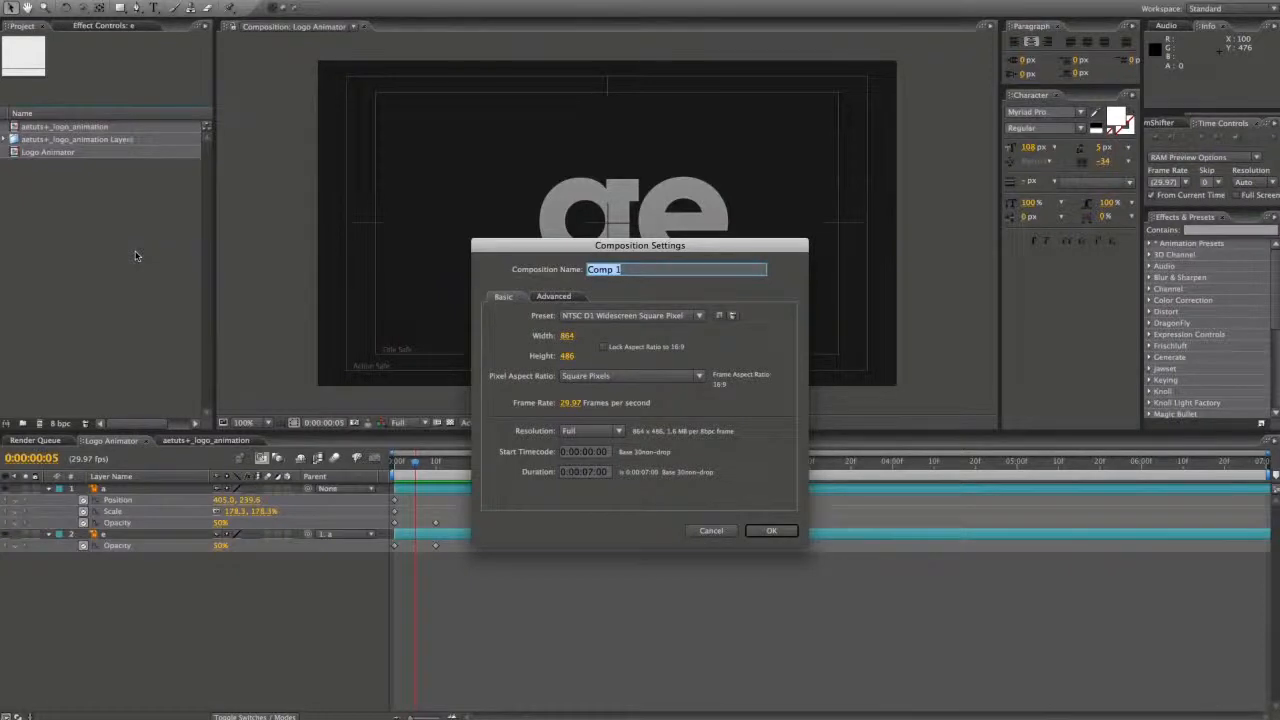
key(BackSpace)
key(Return)
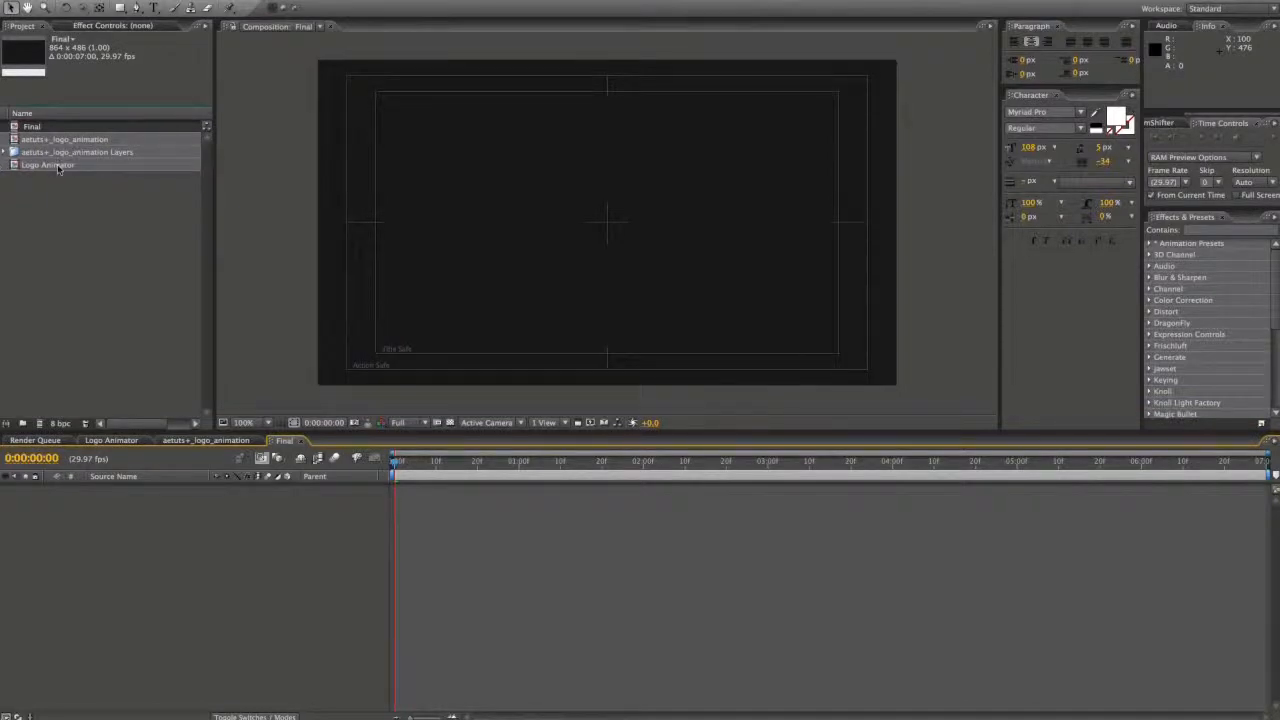
- Add the Logo Animator composition to Final as a layer and scrub the animation to 0:00:01:20
drag(57, 168, 268, 507)
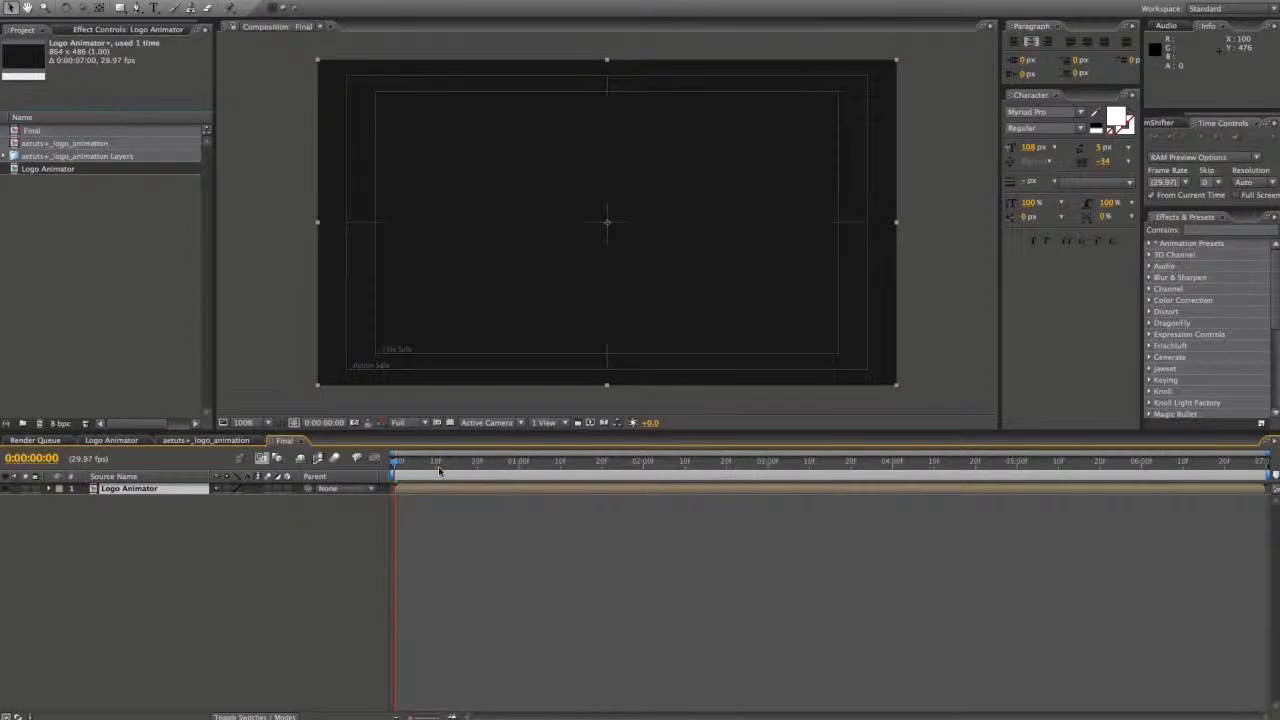
drag(438, 471, 600, 471)
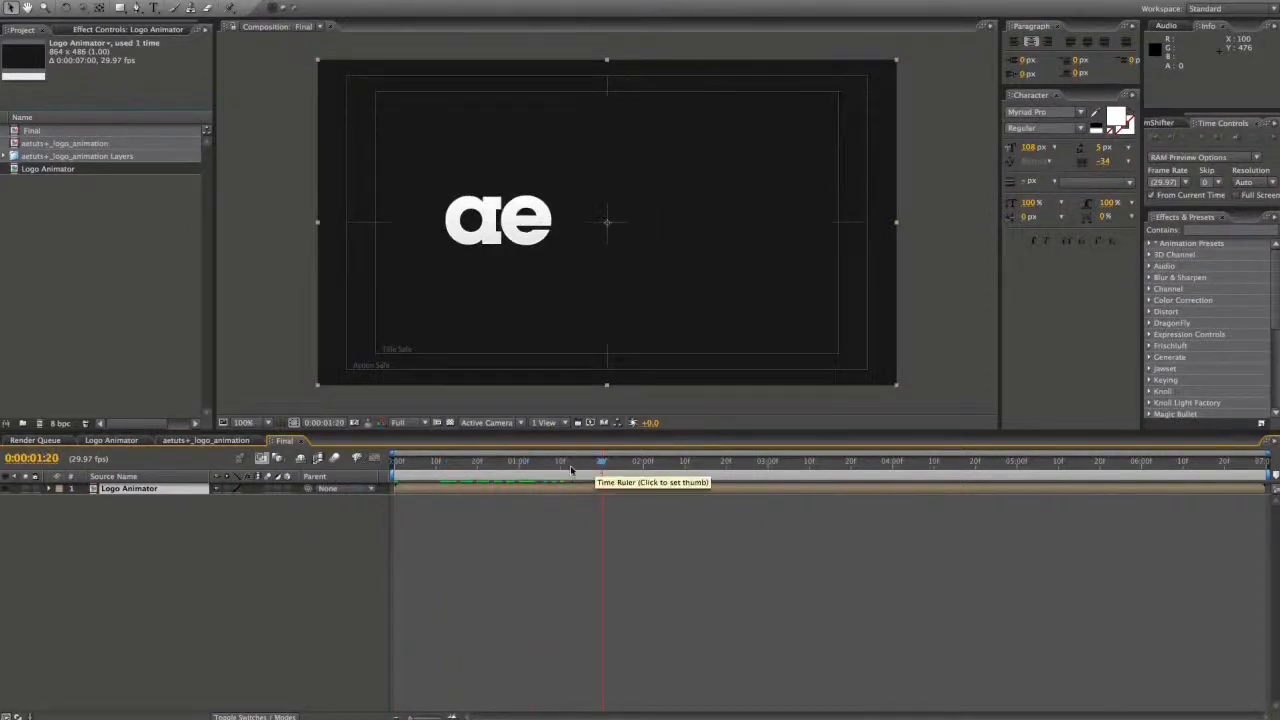
click(523, 551)
- Add a white 80 x 80 px solid to the Final composition and hide it
right_click(342, 542)
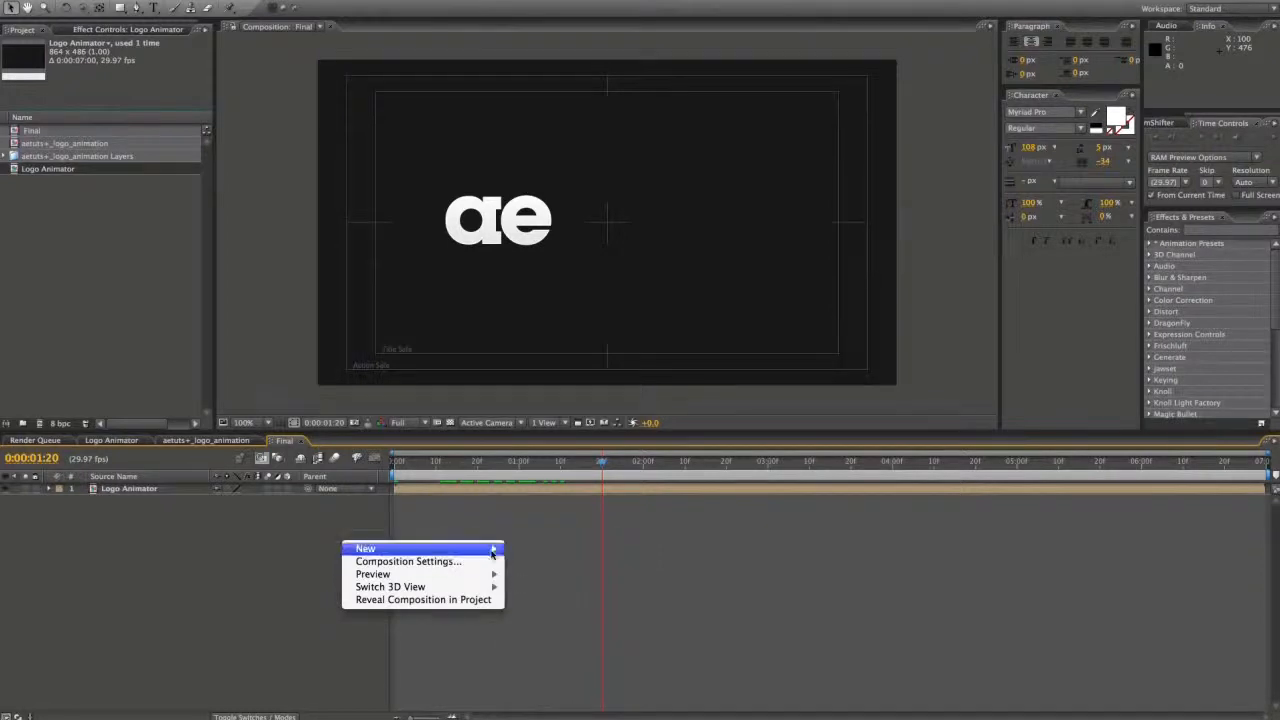
mouse_move(492, 551)
click(527, 580)
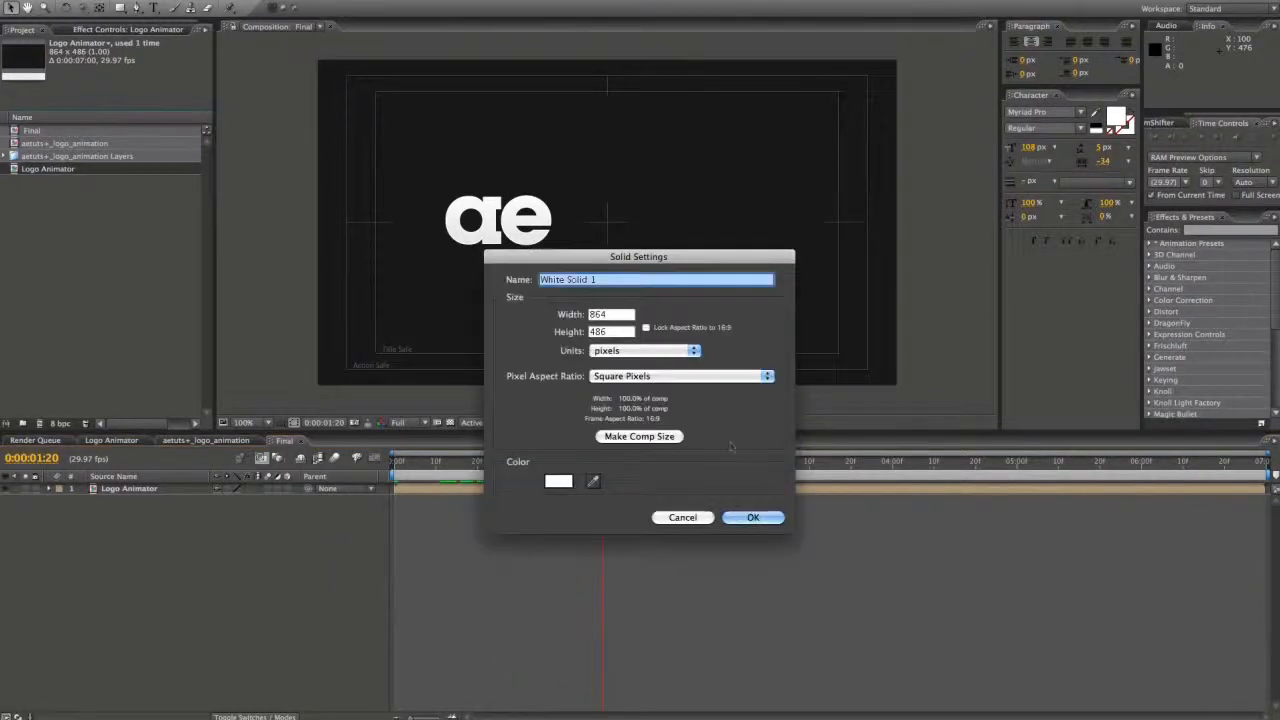
key(Tab)
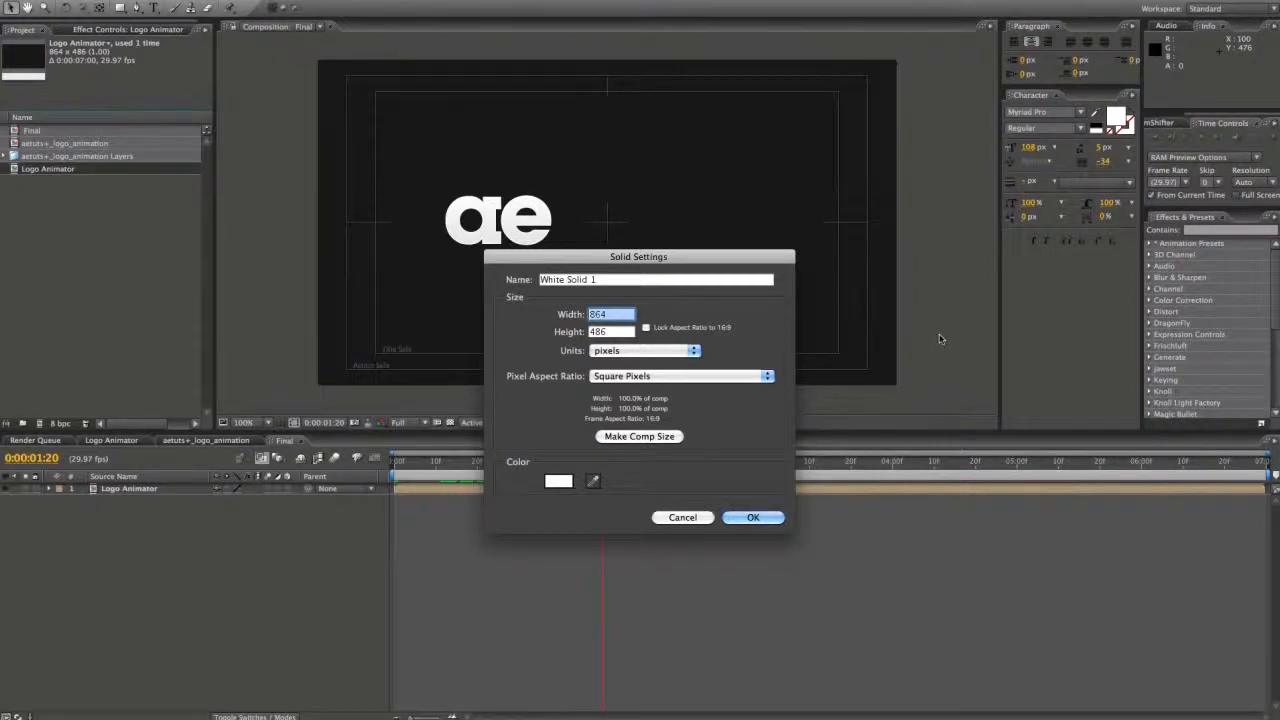
text(80)
key(Tab)
text(80)
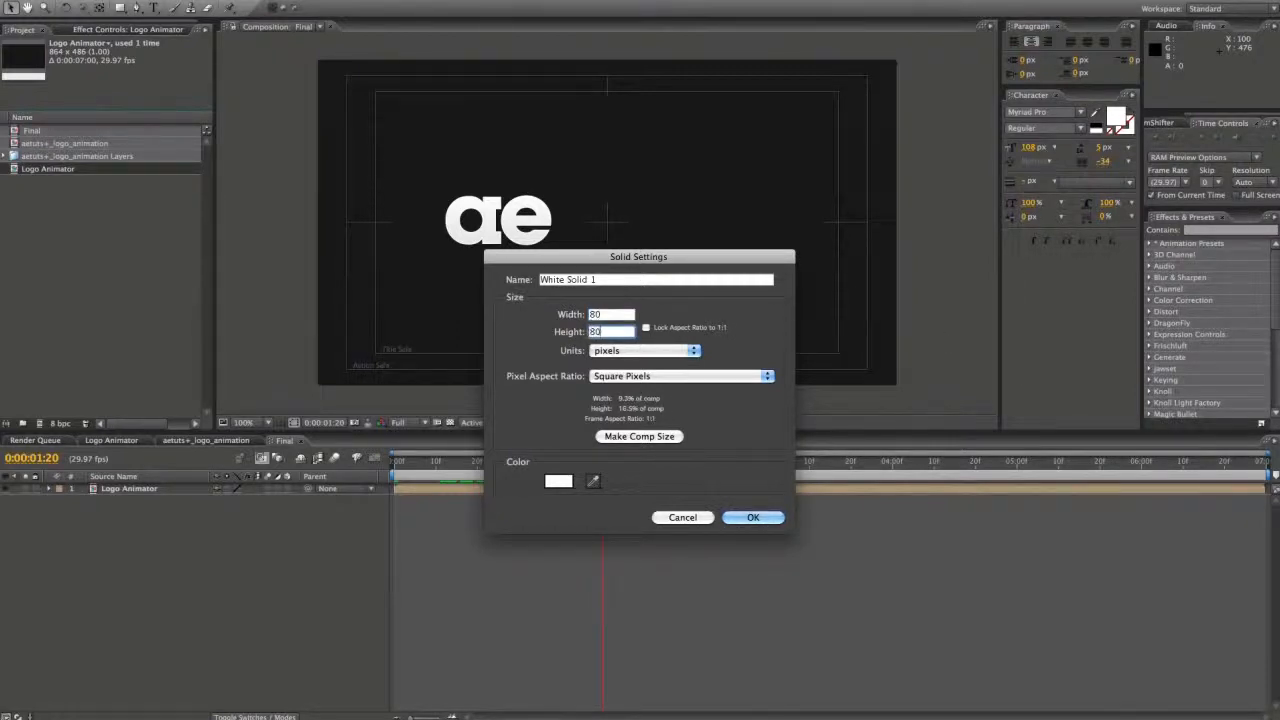
click(752, 517)
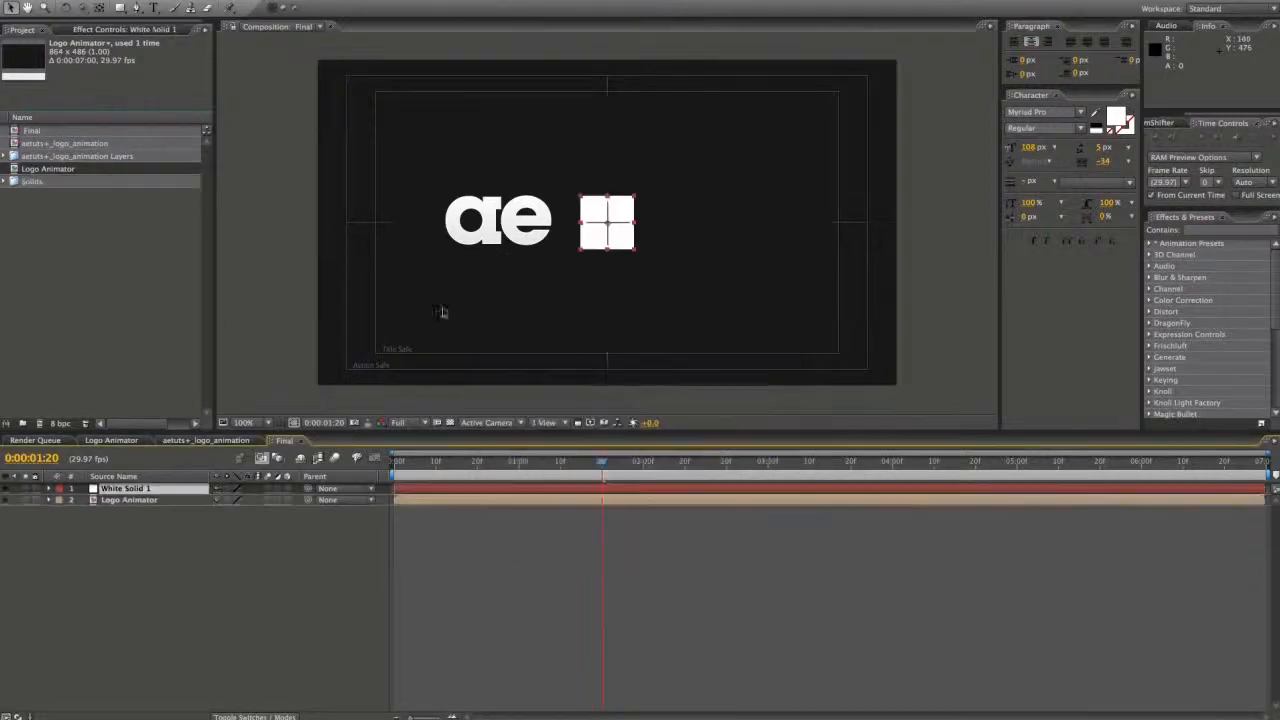
click(8, 489)
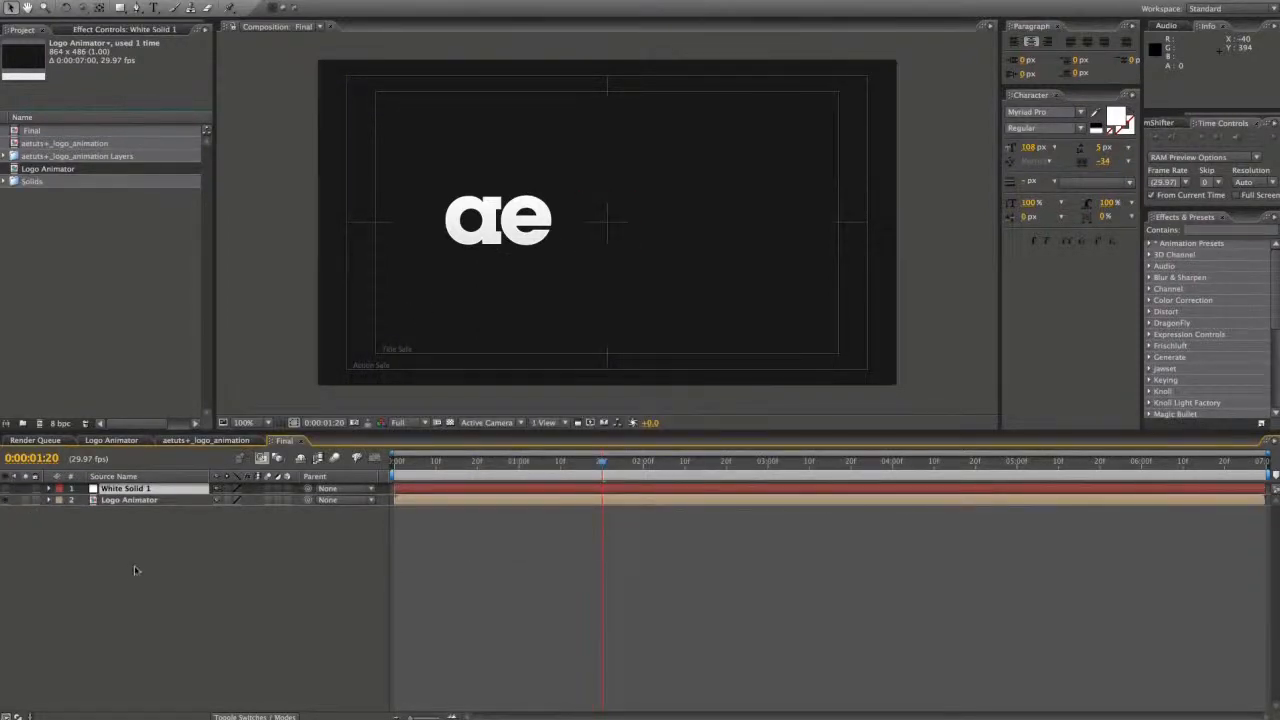
- Add a white solid named Particular, 864 x 486 px, to the Final composition
right_click(110, 546)
mouse_move(190, 552)
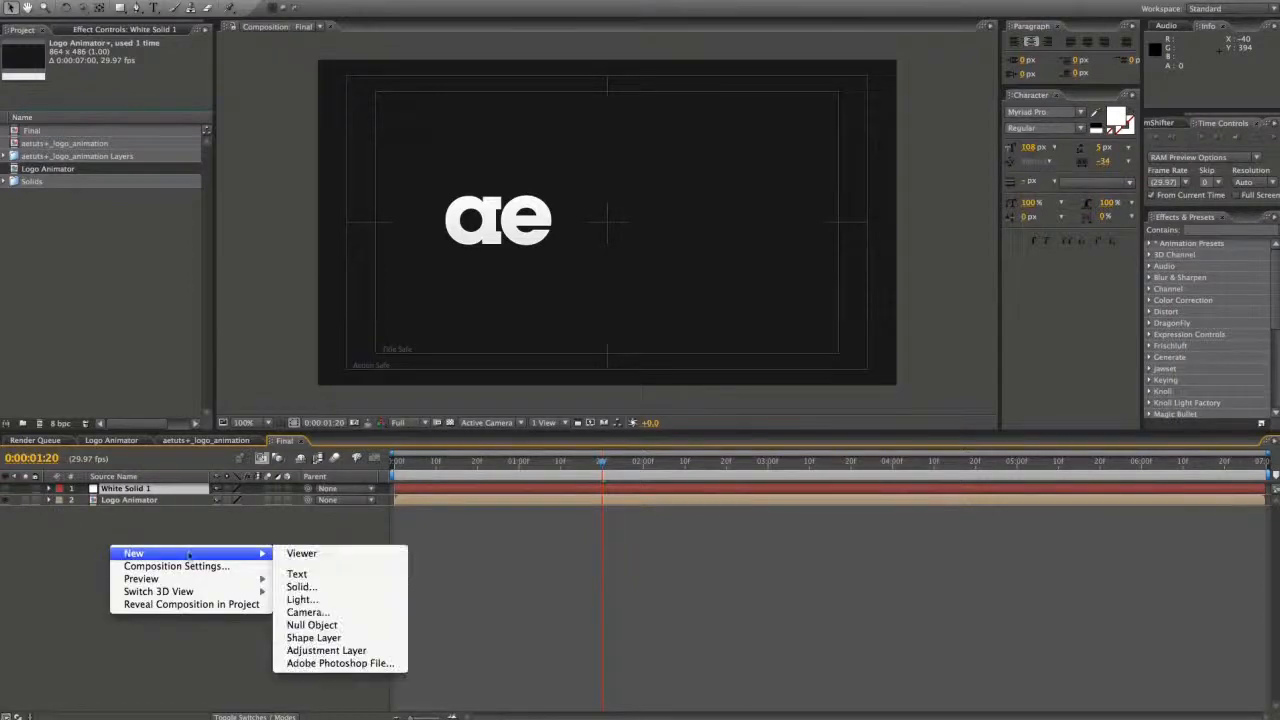
click(342, 589)
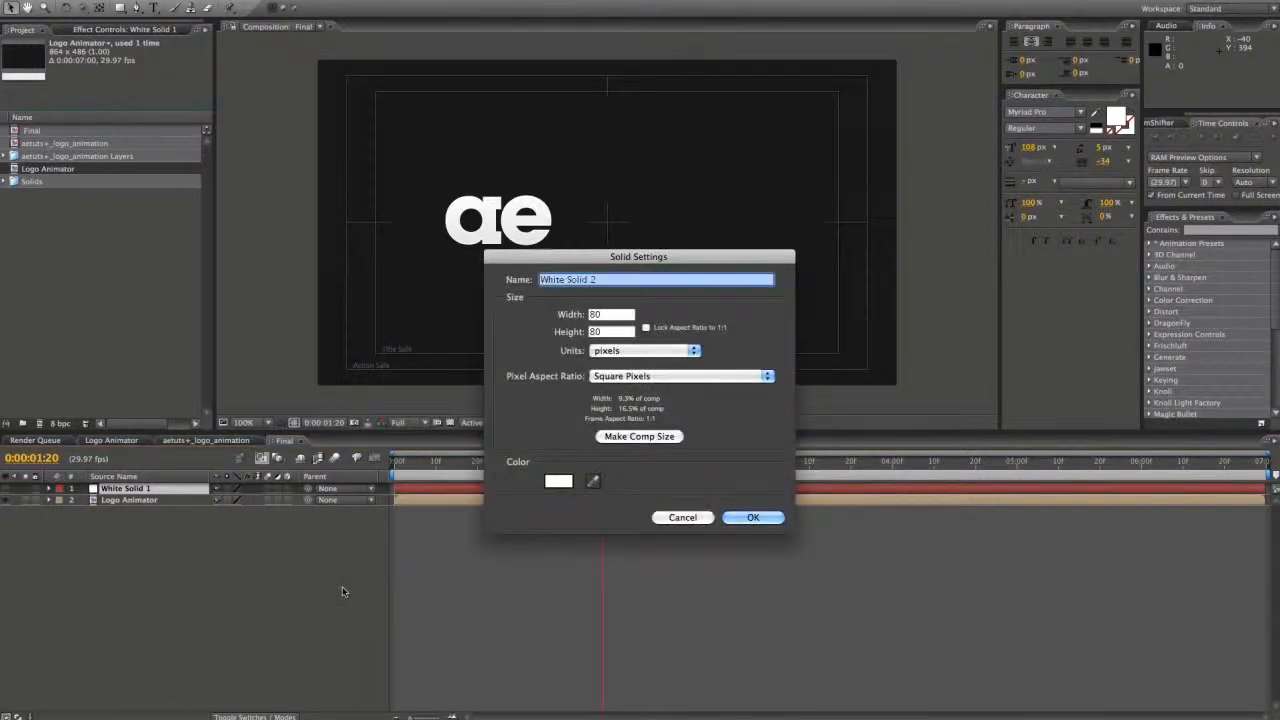
text(Part)
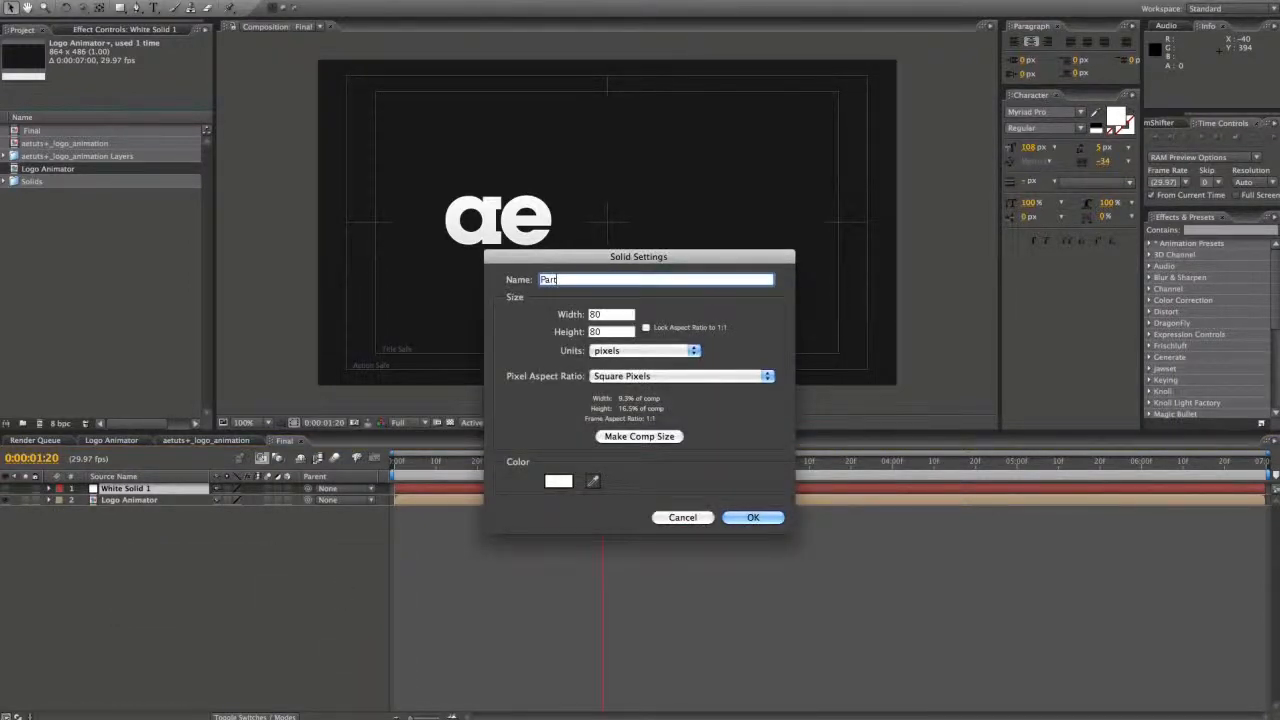
text(icular)
key(Tab)
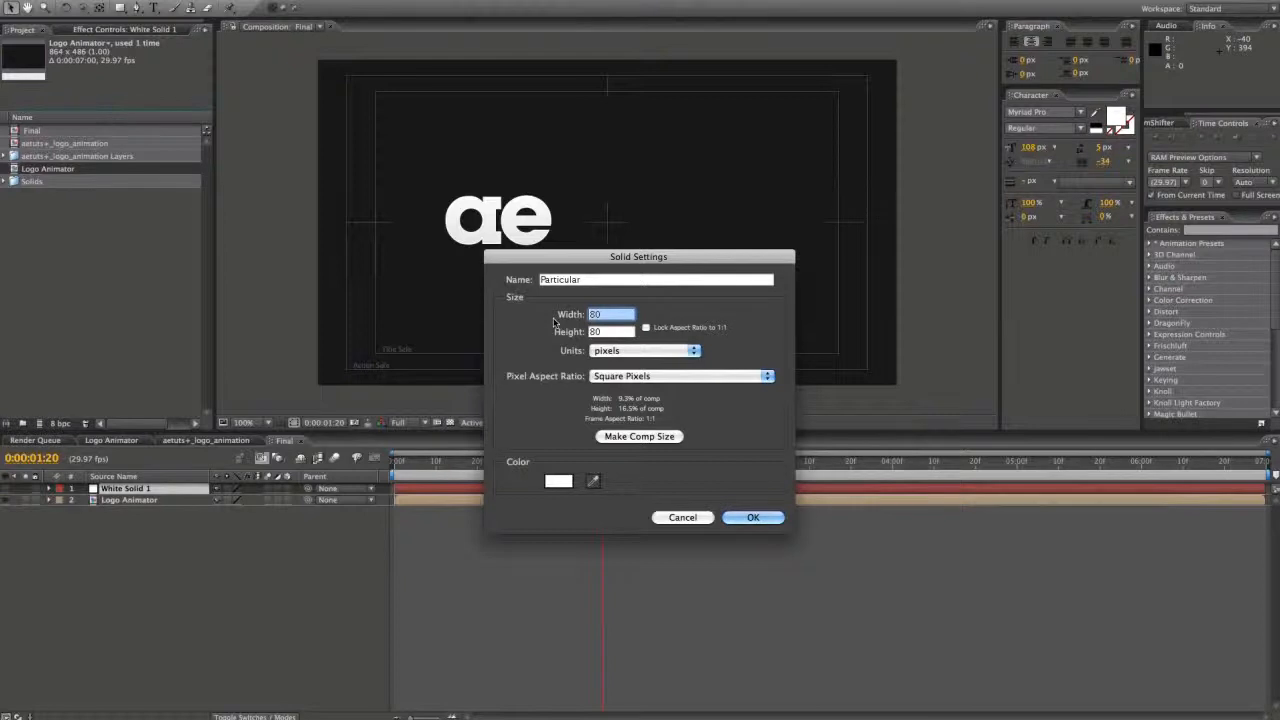
text(864)
key(Tab)
text(486)
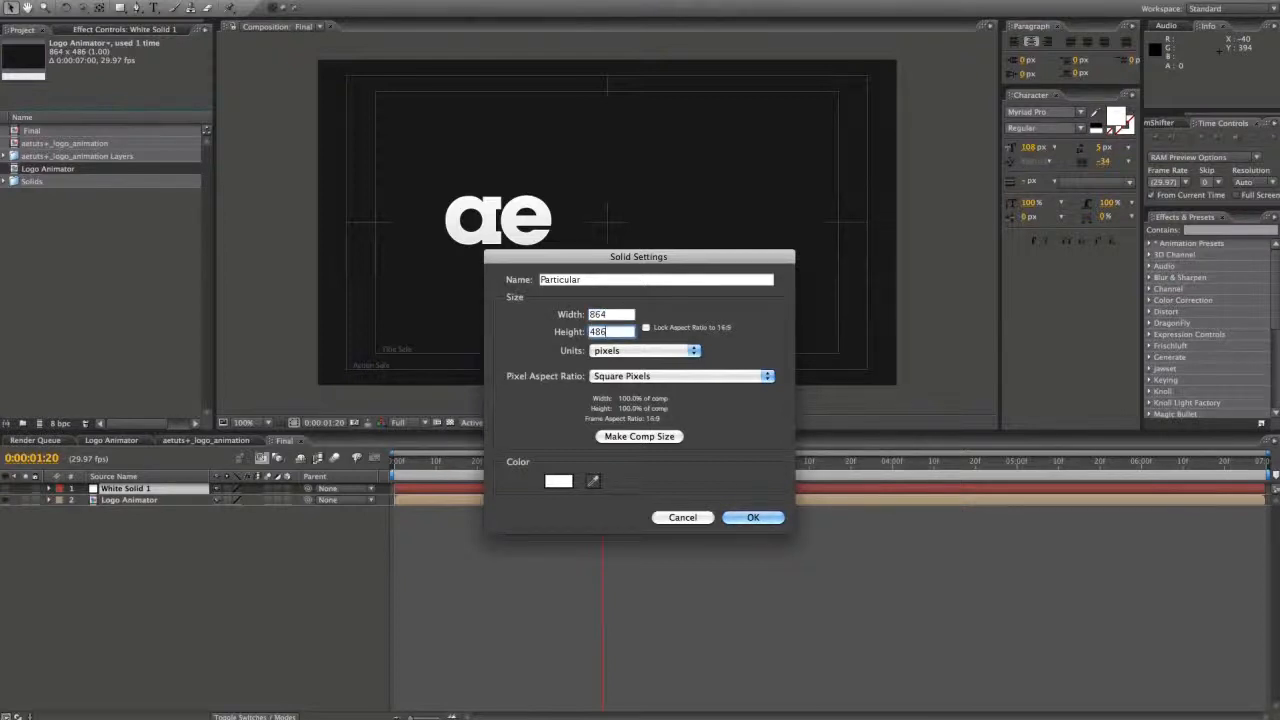
key(Return)
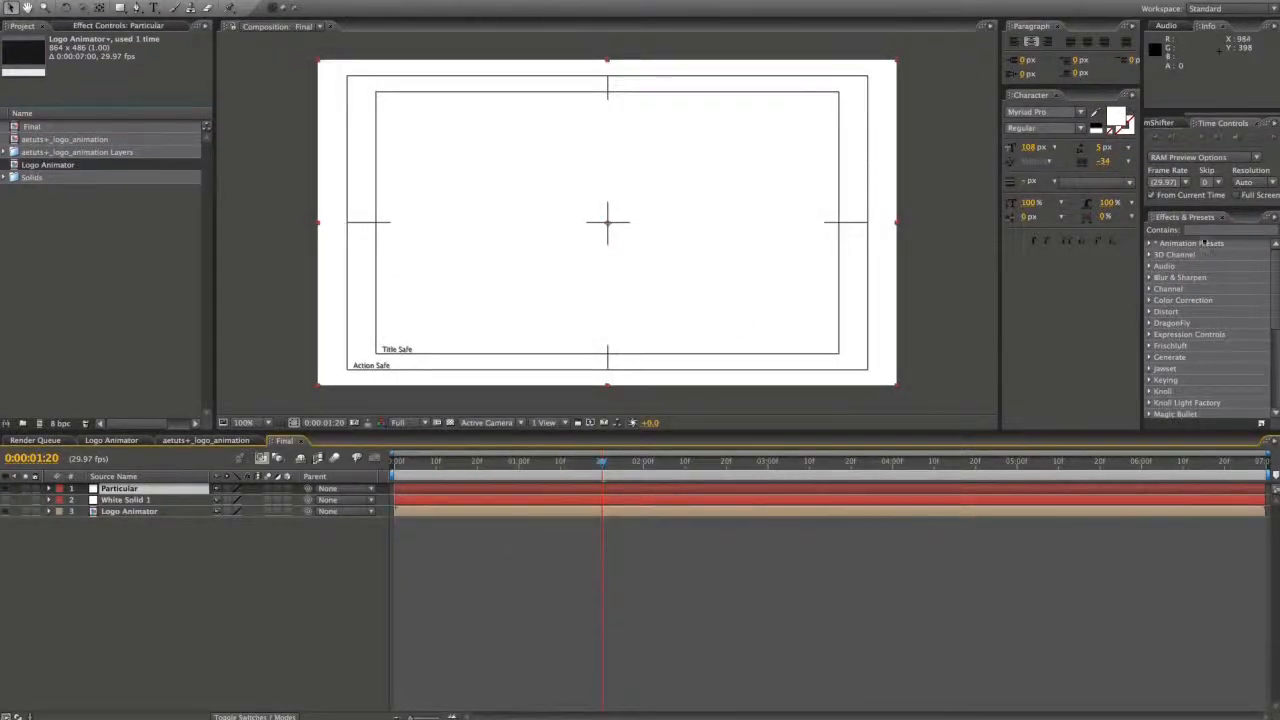
- Find the Trapcode Particular effect by searching for "partic" and apply it to the Particular solid
click(1210, 230)
text(partic)
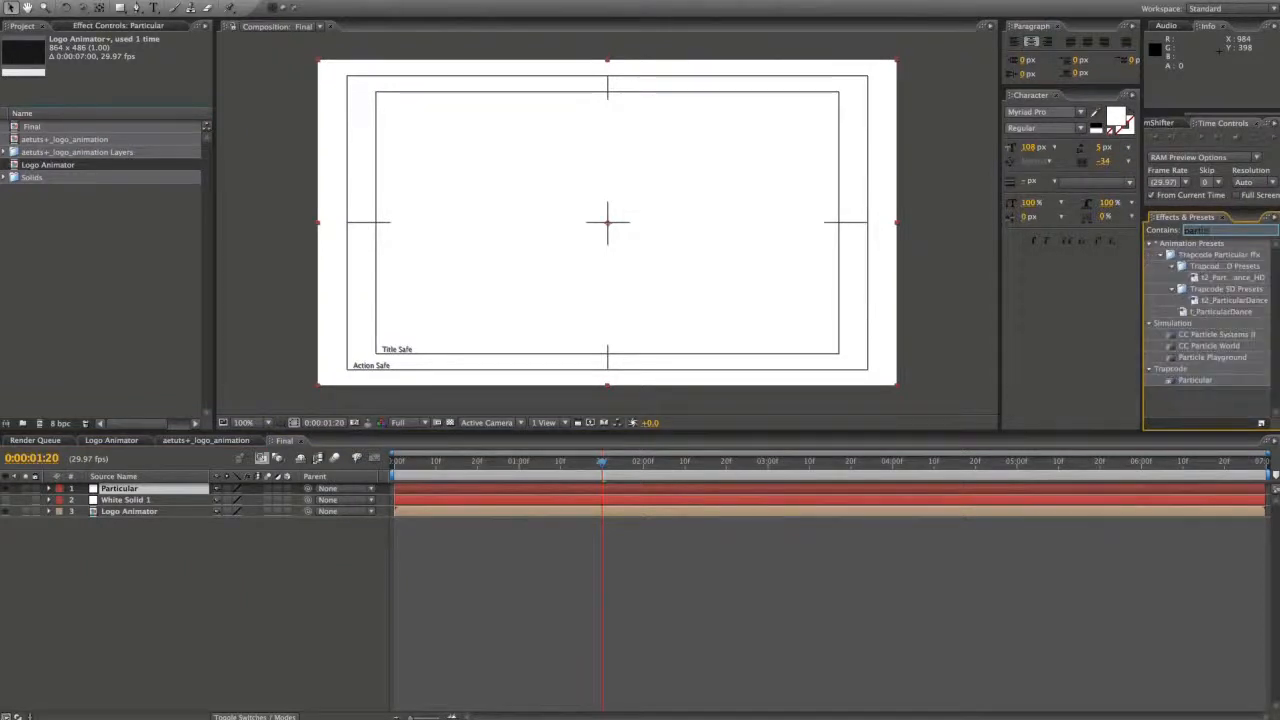
double_click(1195, 381)
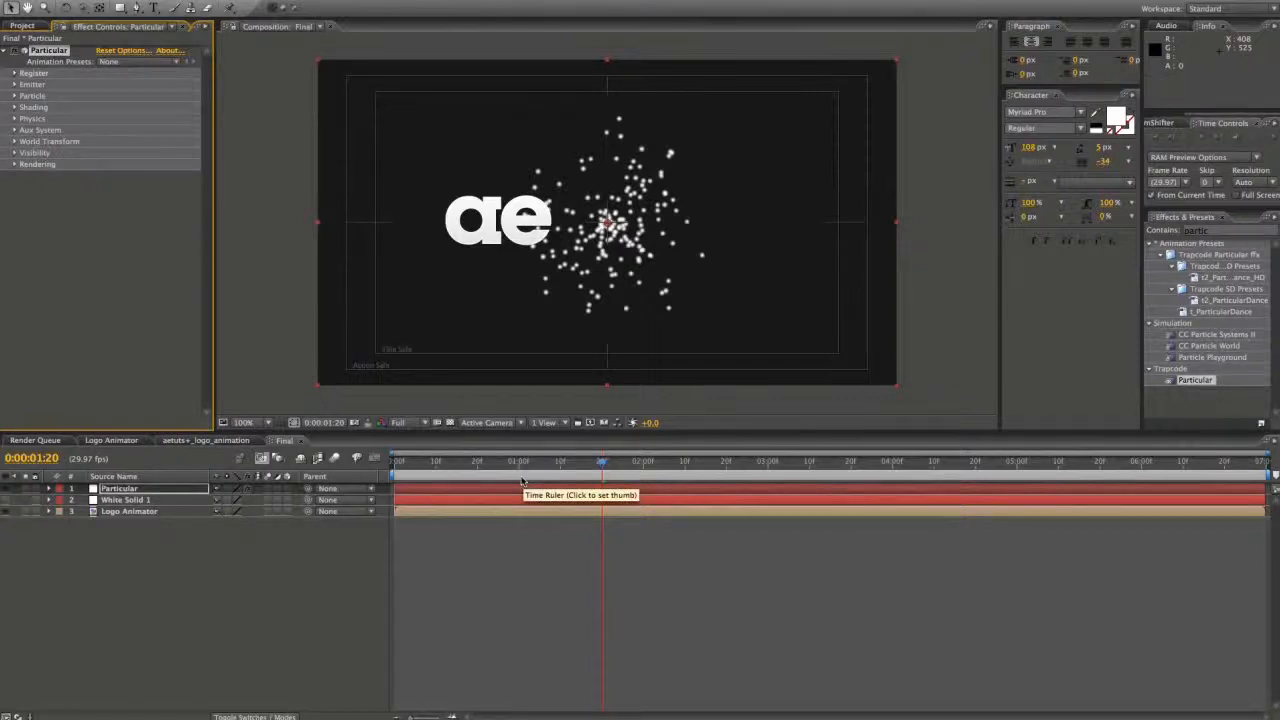
- Set the Particular effect's Particle Type to Sprite and use the White Solid 1 layer as its texture
click(14, 97)
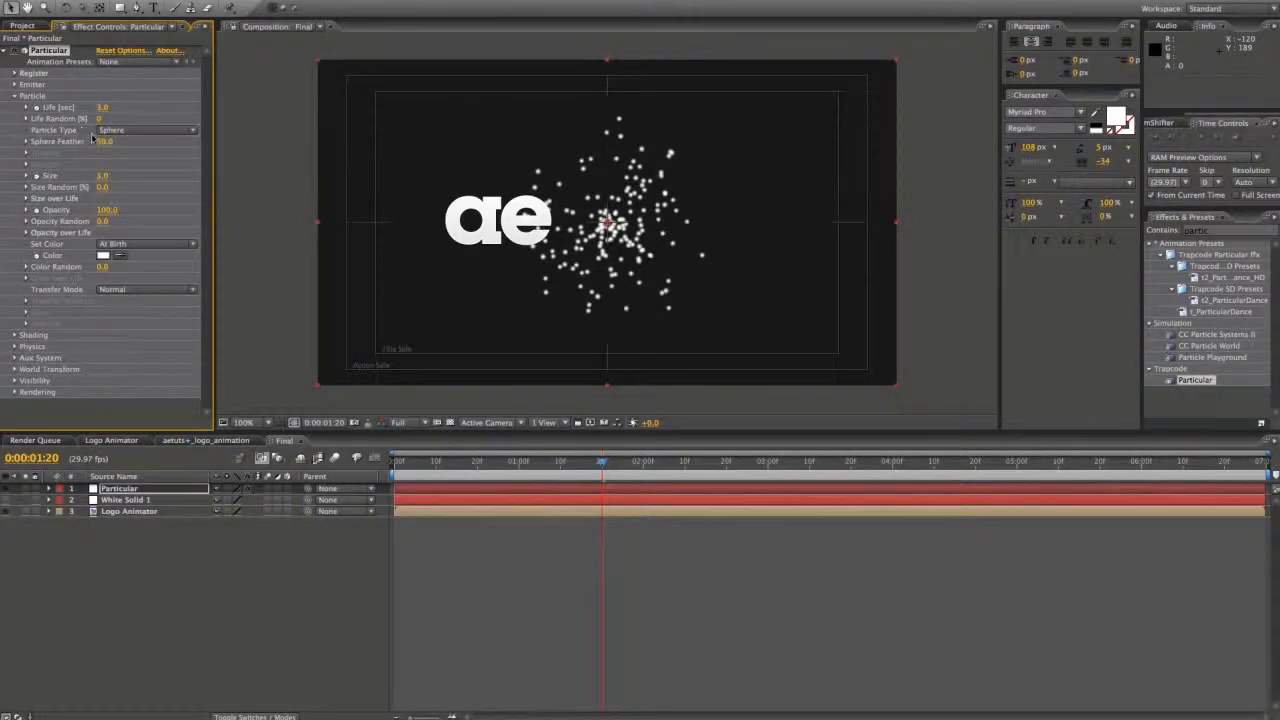
click(131, 502)
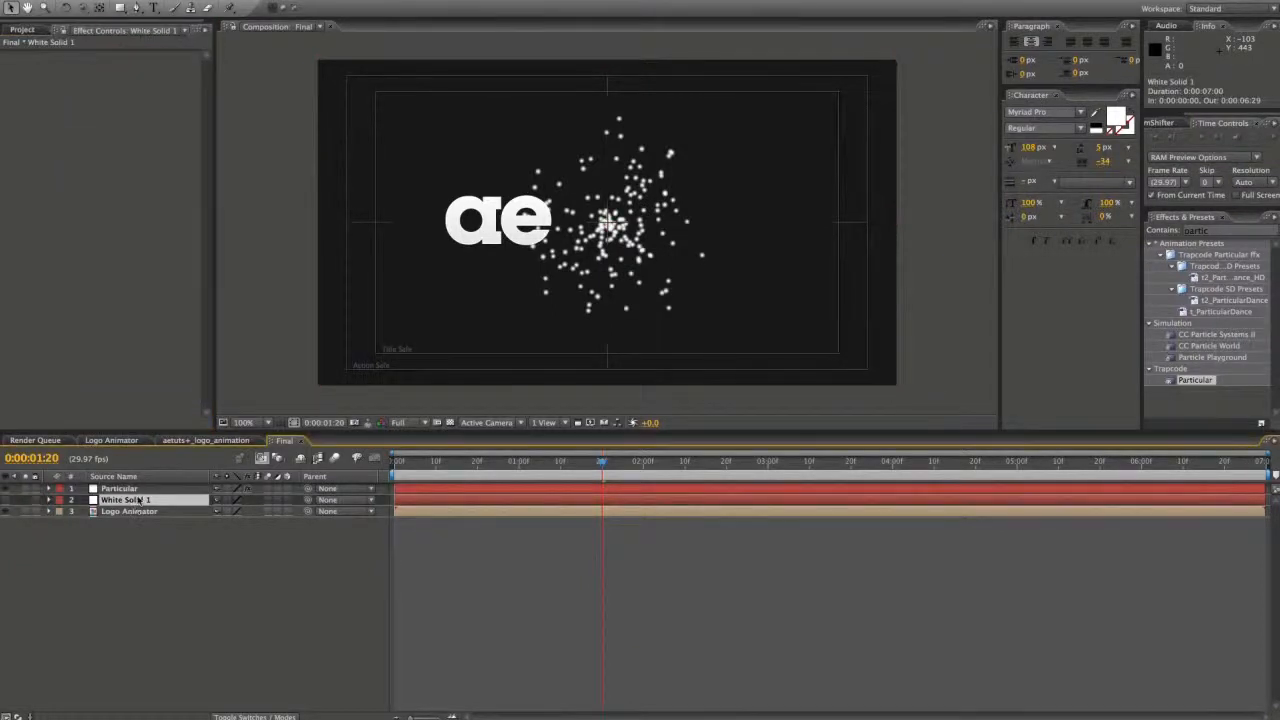
click(136, 489)
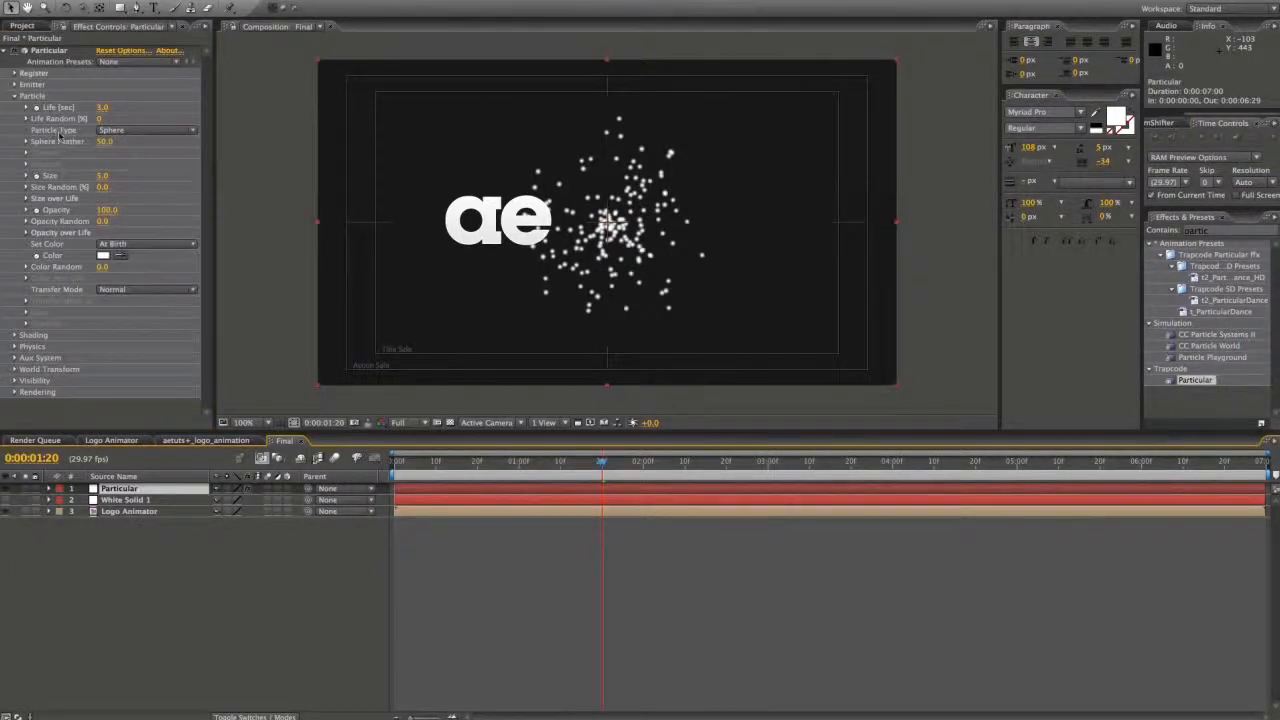
click(105, 132)
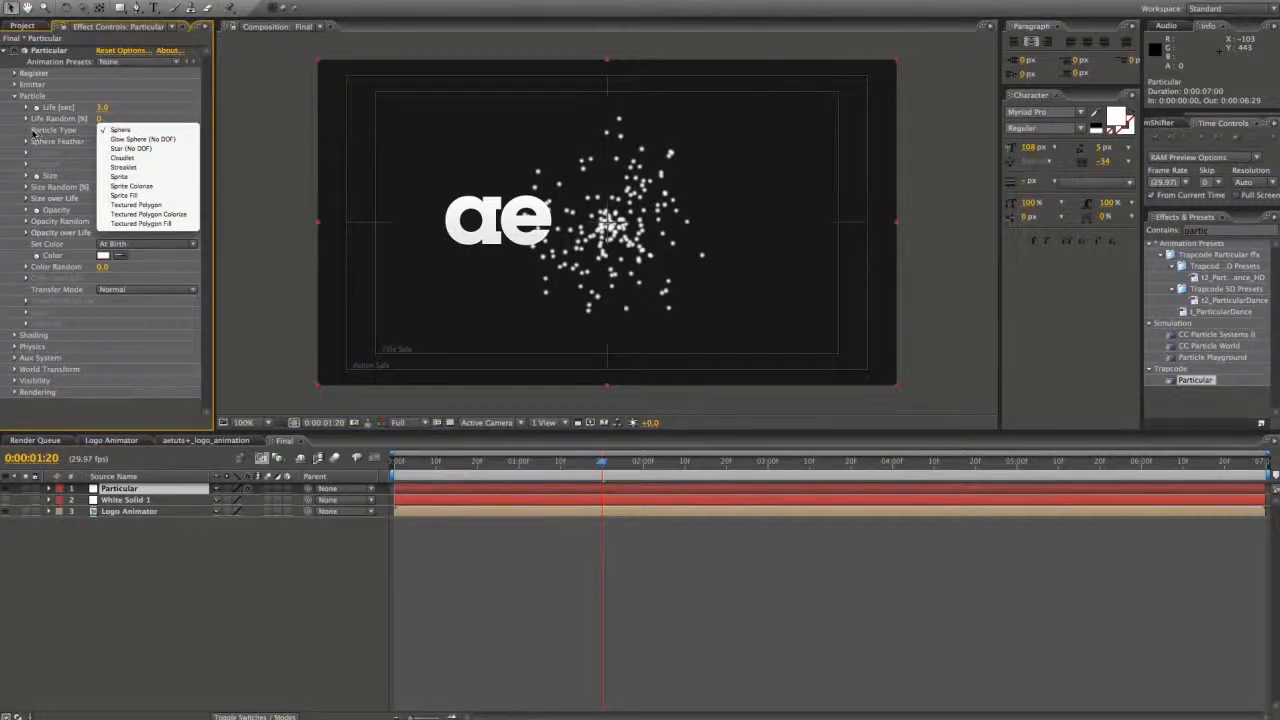
click(129, 177)
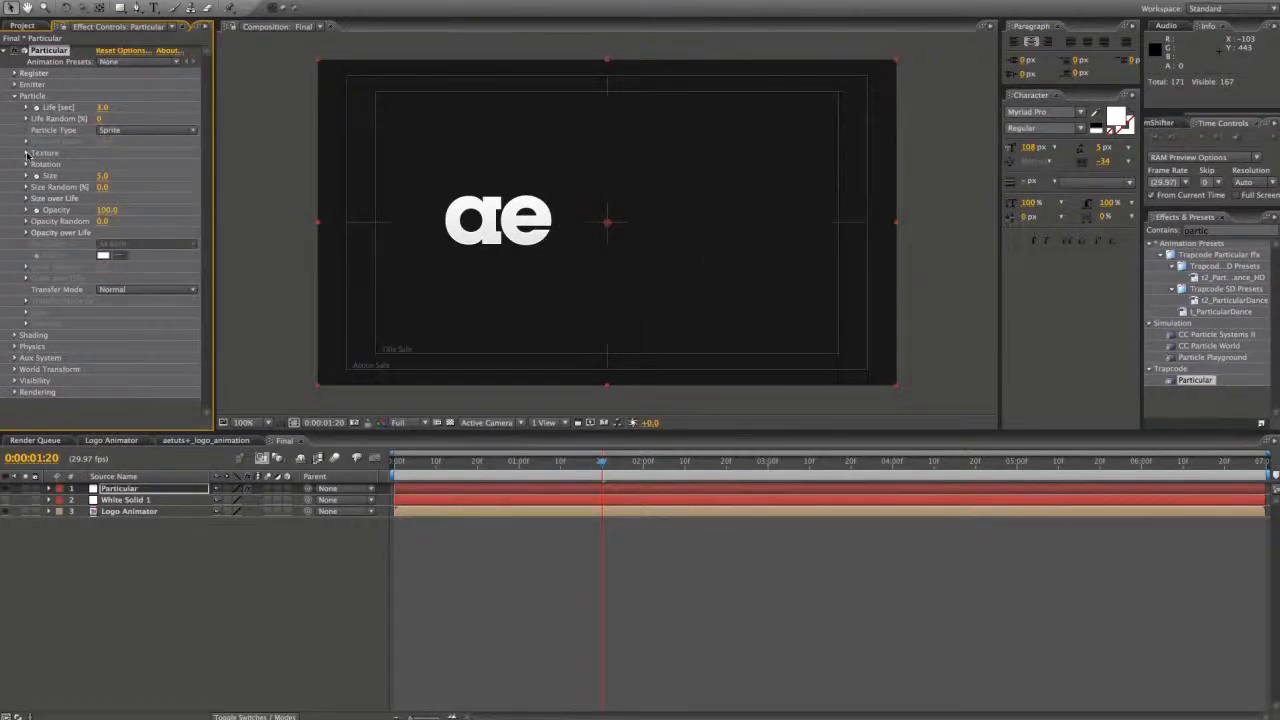
click(27, 152)
click(135, 164)
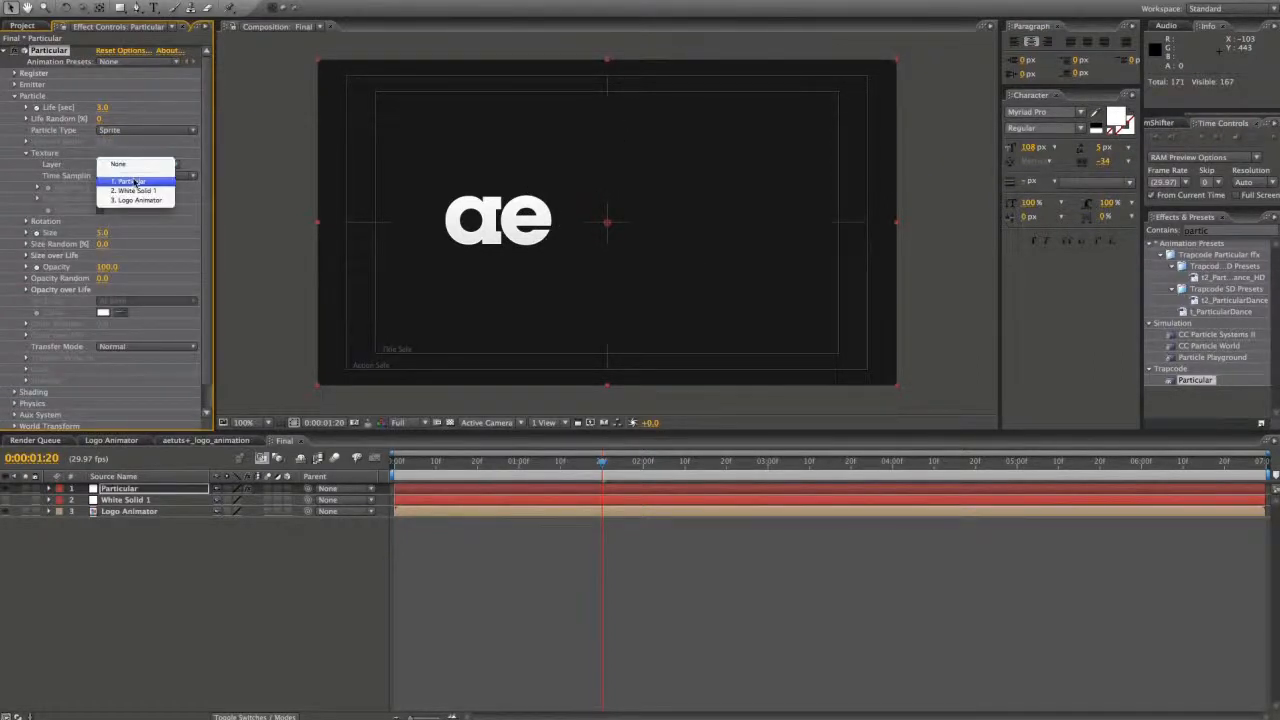
click(135, 191)
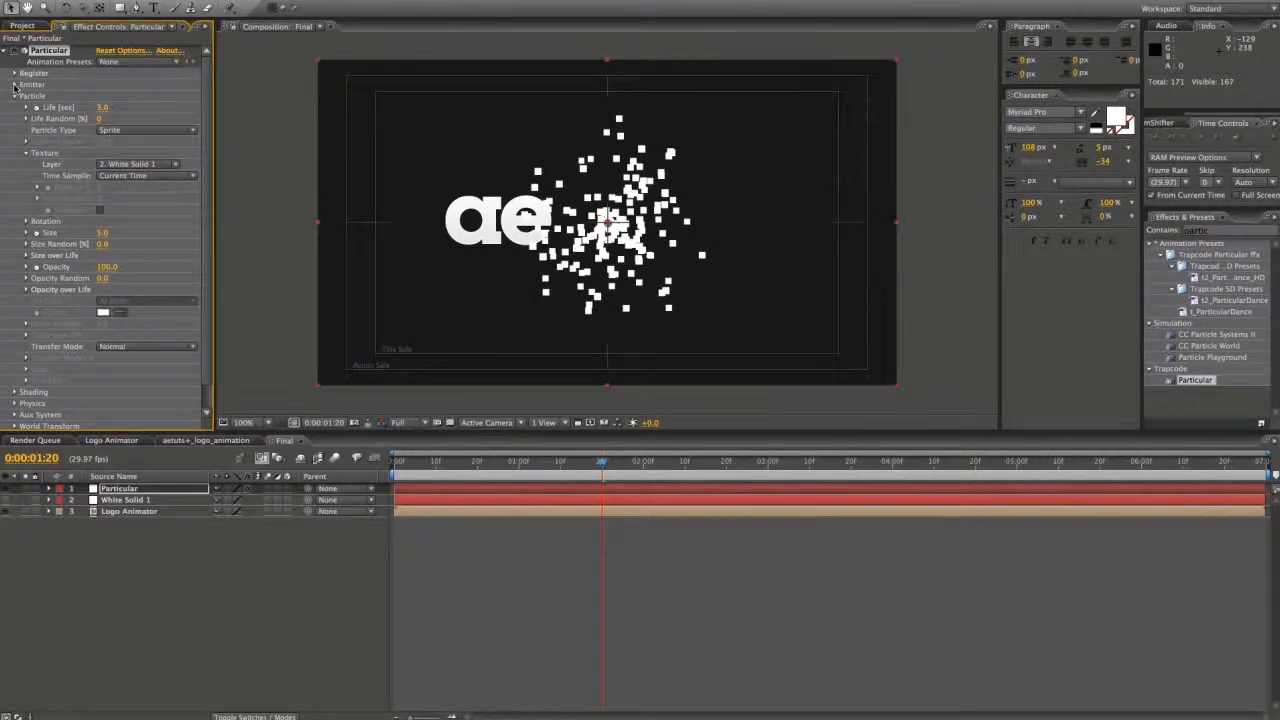
- Change the Emitter Type of the Particular effect to Layer
click(15, 86)
click(120, 107)
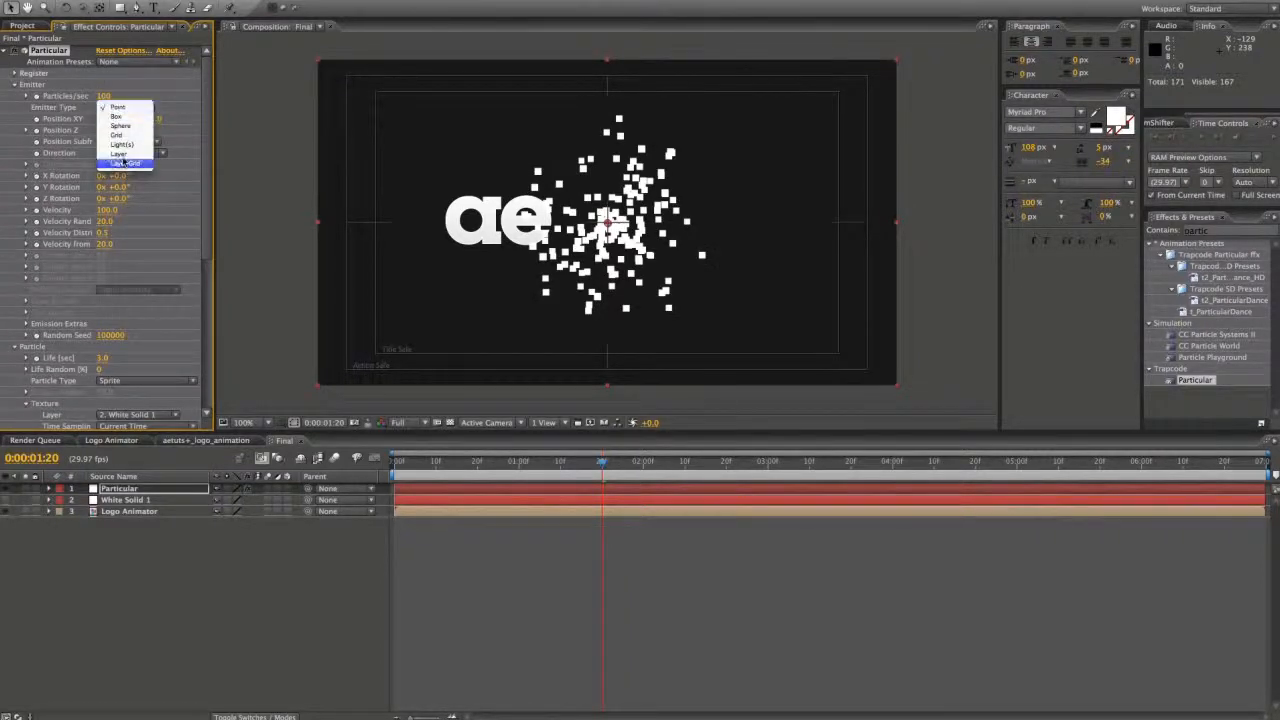
click(125, 154)
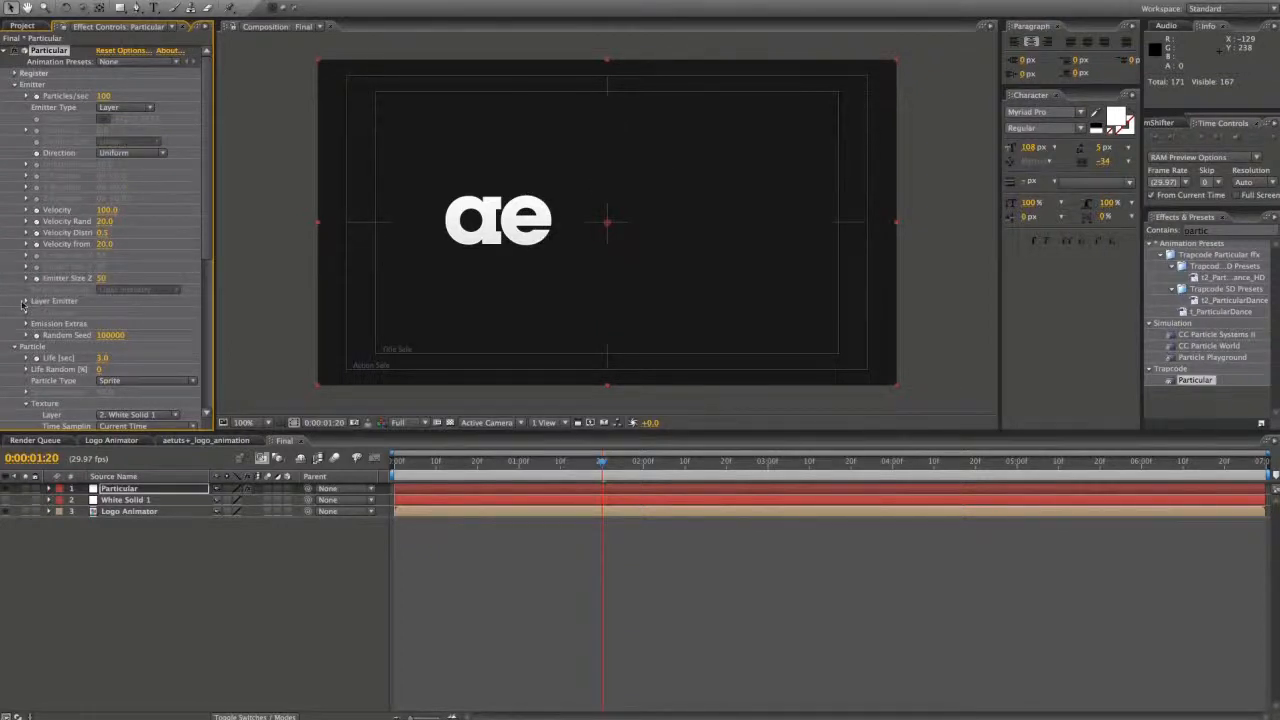
- Make the Logo Animator layer 3D and assign it as Particular's Layer Emitter layer
click(26, 301)
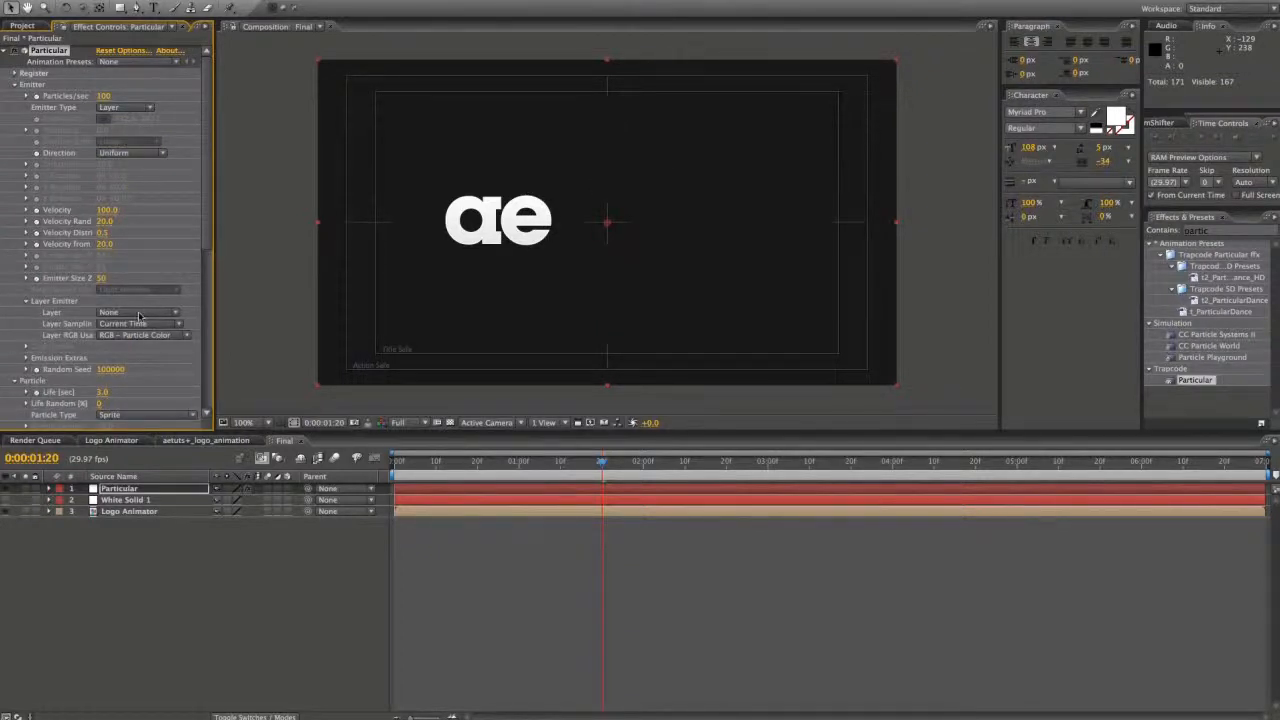
click(139, 512)
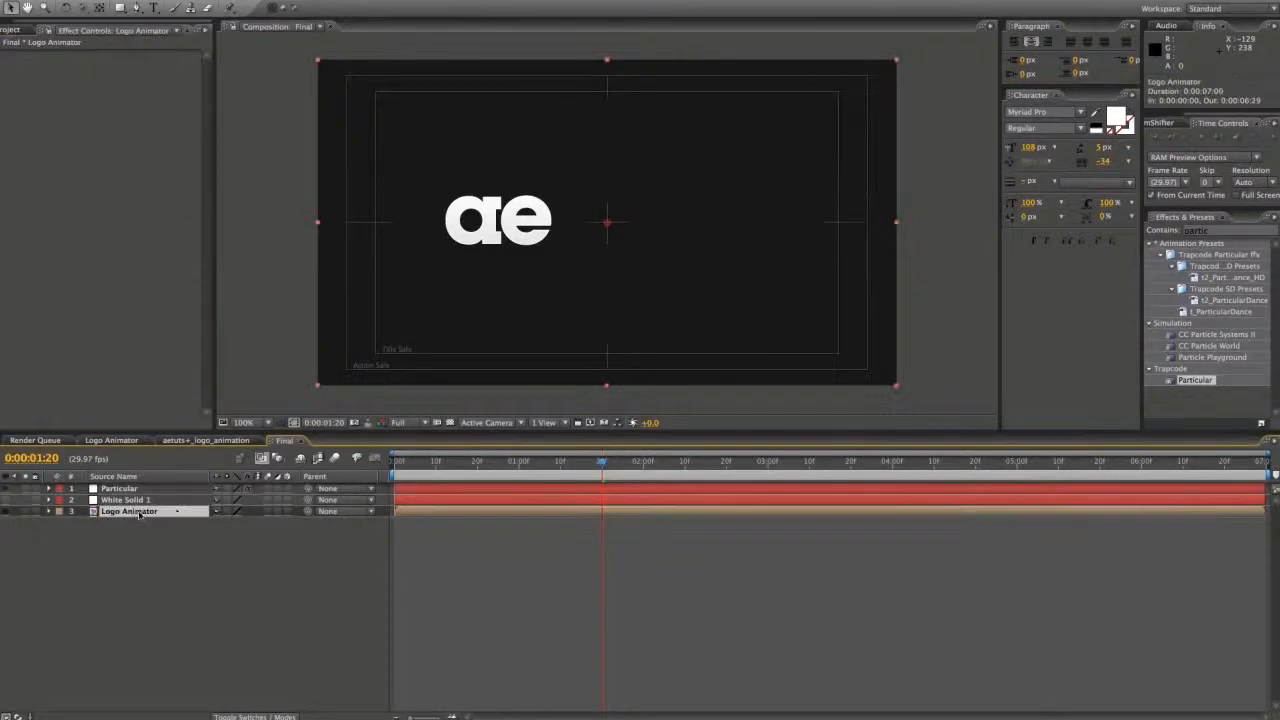
click(289, 520)
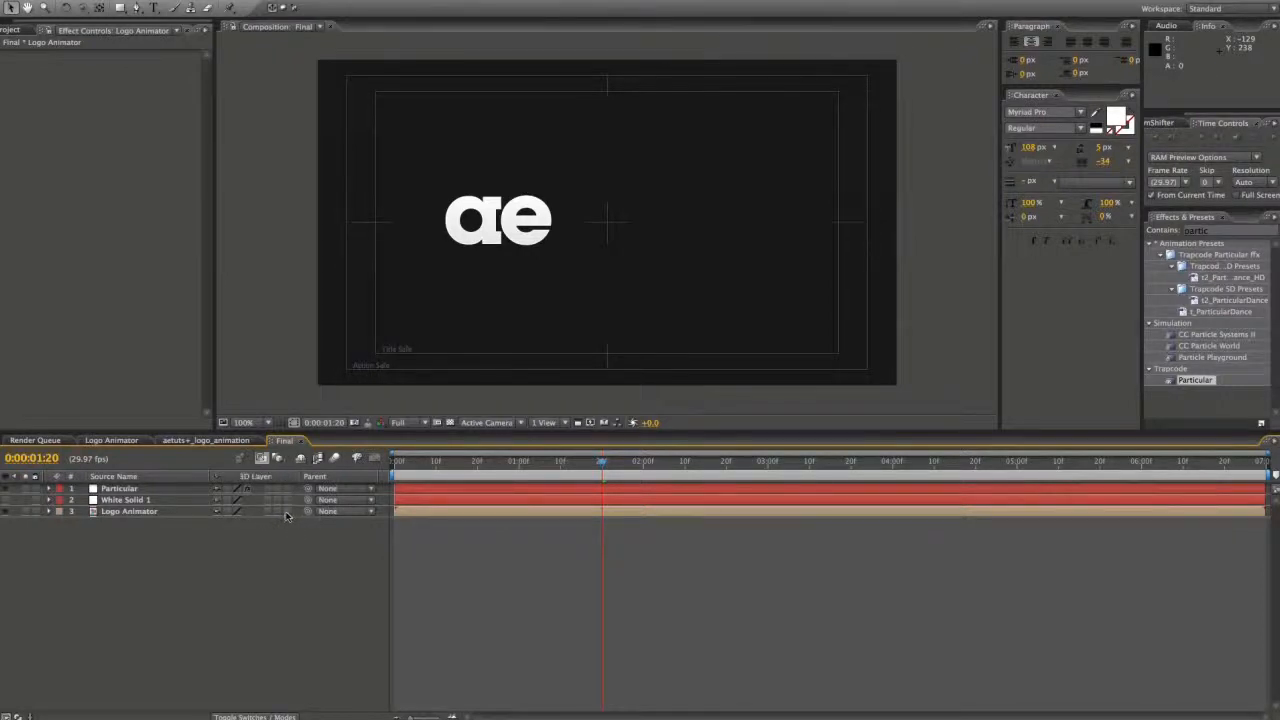
click(119, 488)
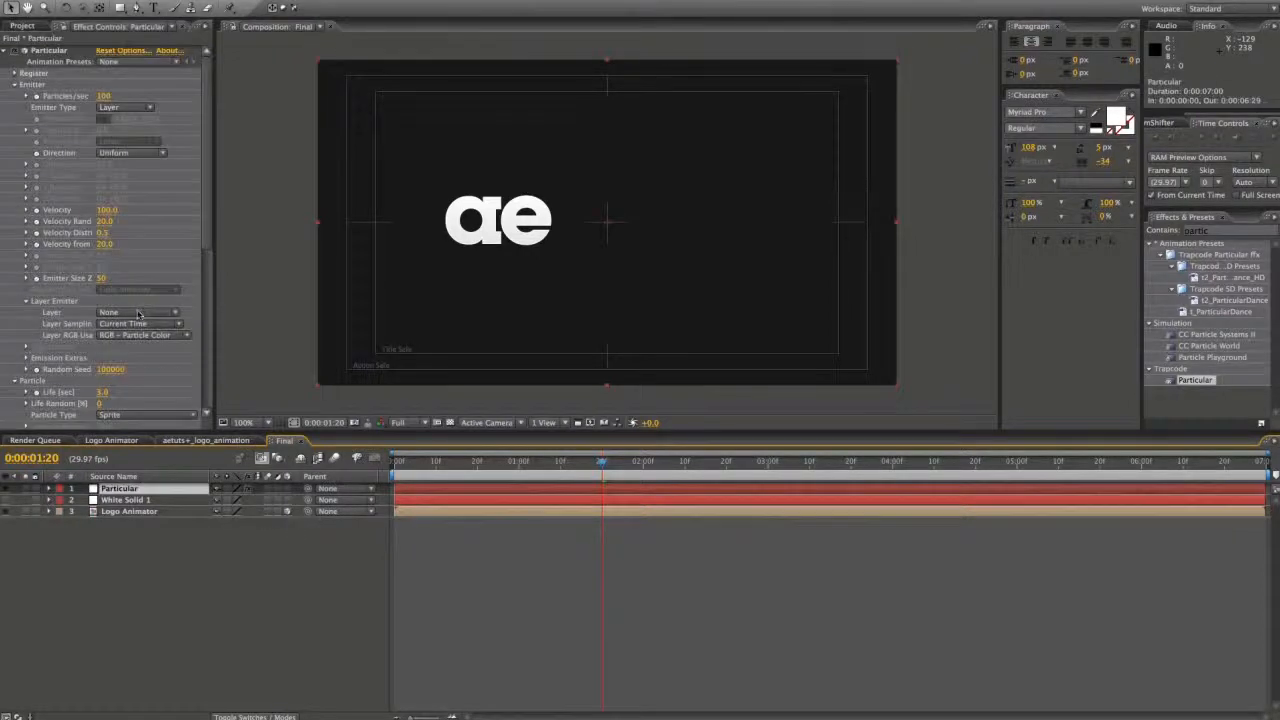
click(138, 314)
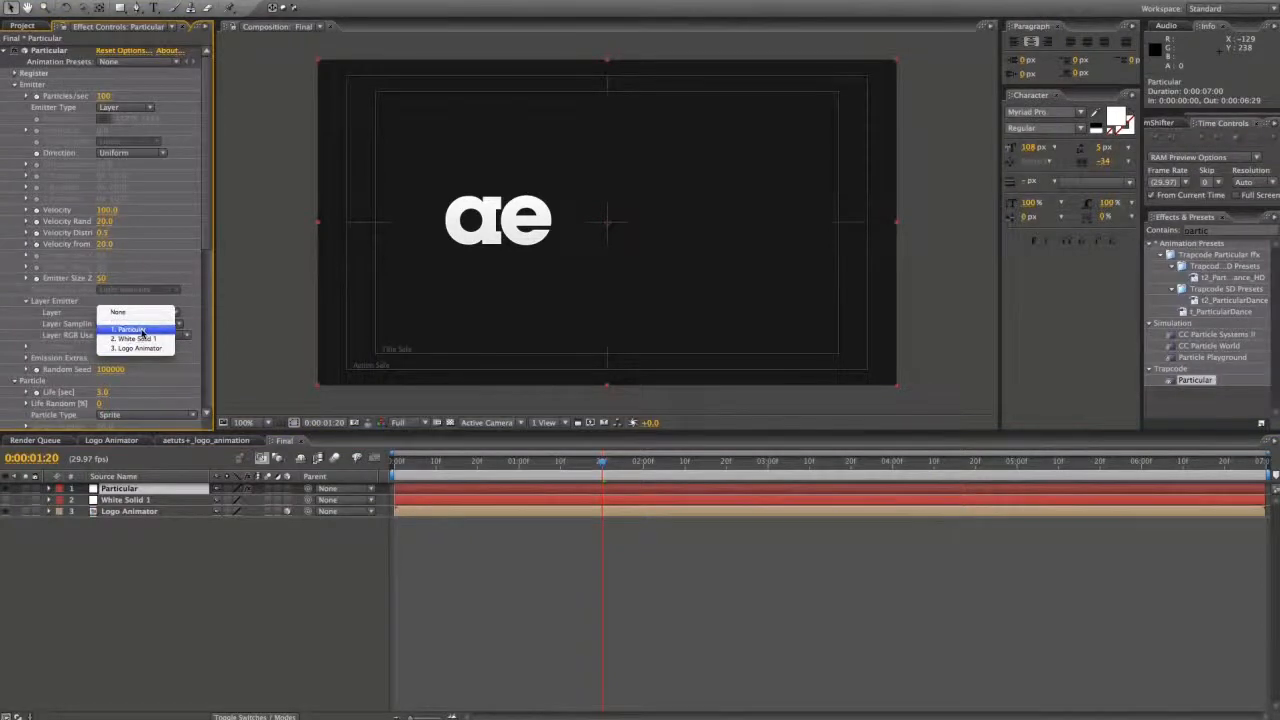
click(138, 348)
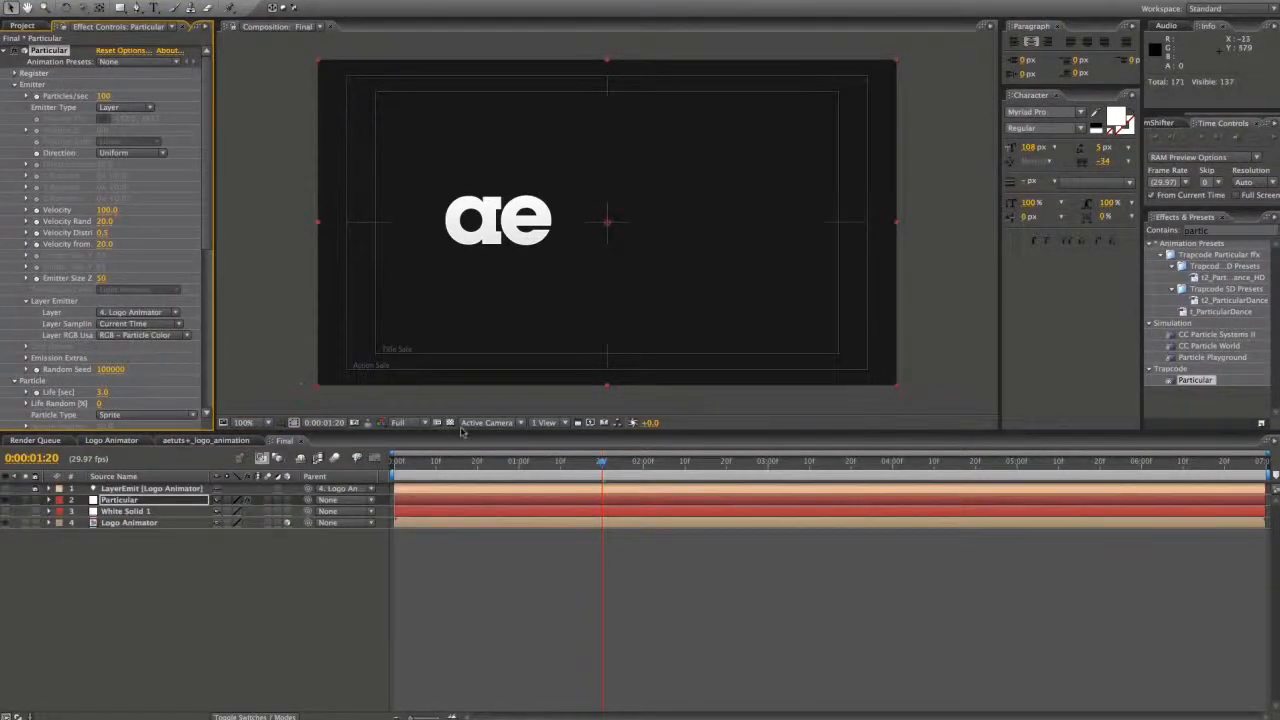
- Set the Layer Emitter's Layer Sampling to Particle Birth Time and scrub the animation to 0:00:01:05
drag(450, 464, 415, 464)
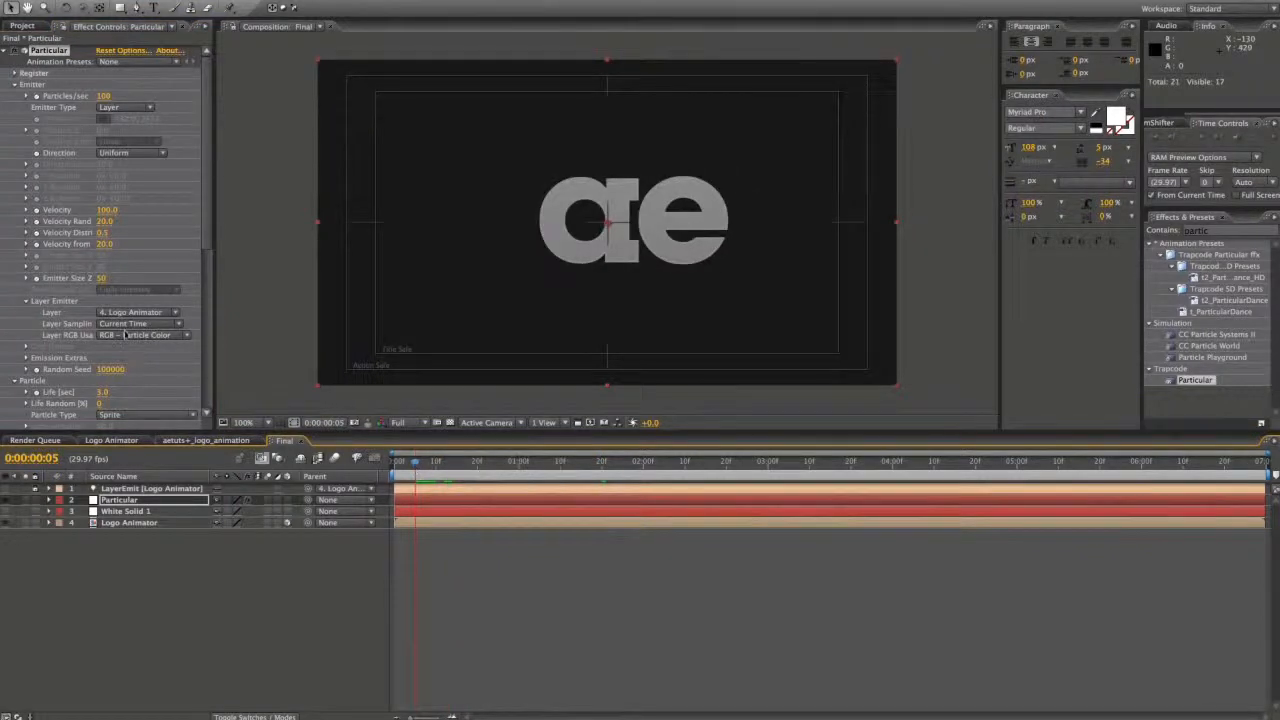
click(130, 324)
click(125, 324)
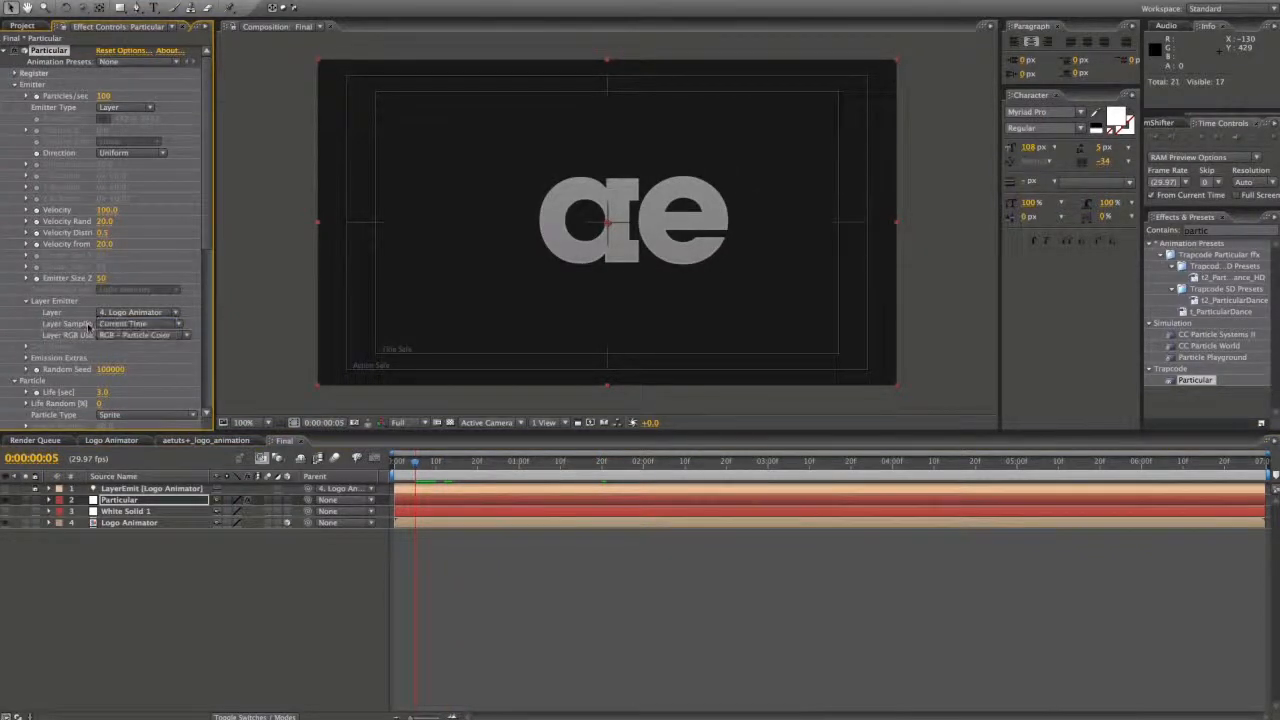
click(122, 325)
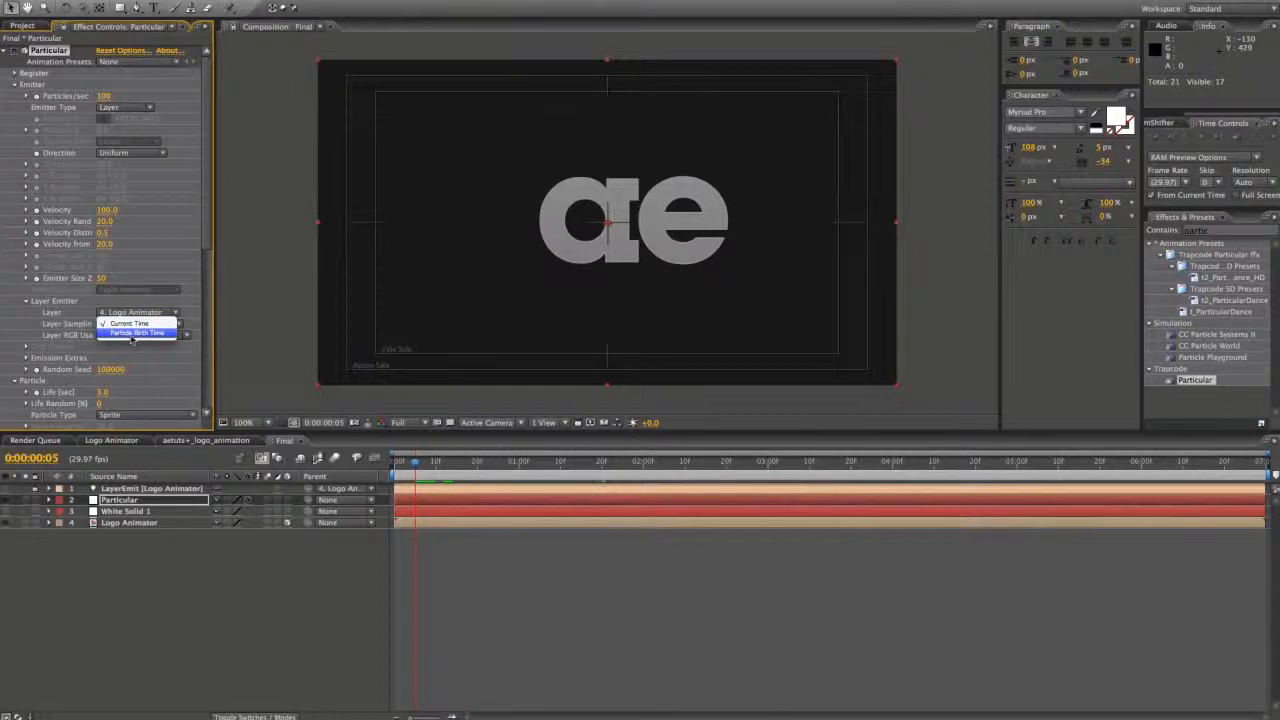
click(135, 333)
drag(417, 461, 499, 480)
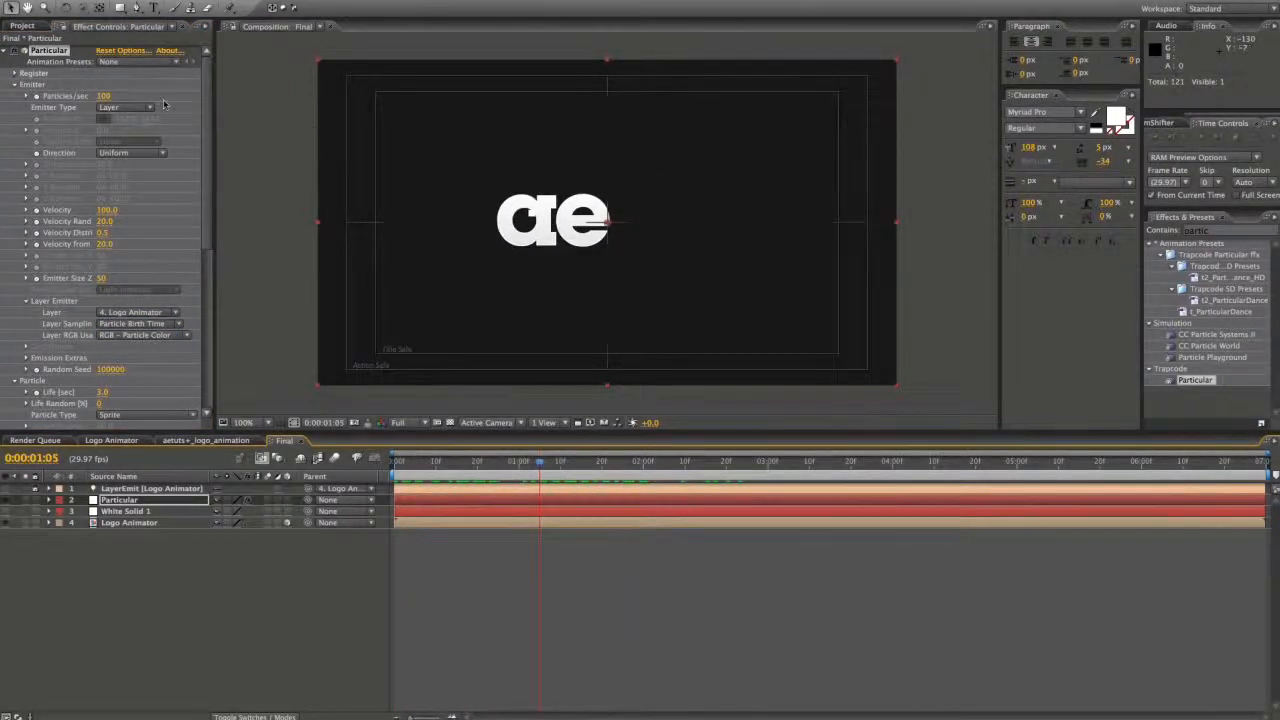
- Try an emission rate of 1000 Particles/sec and preview the animation from the start
click(105, 96)
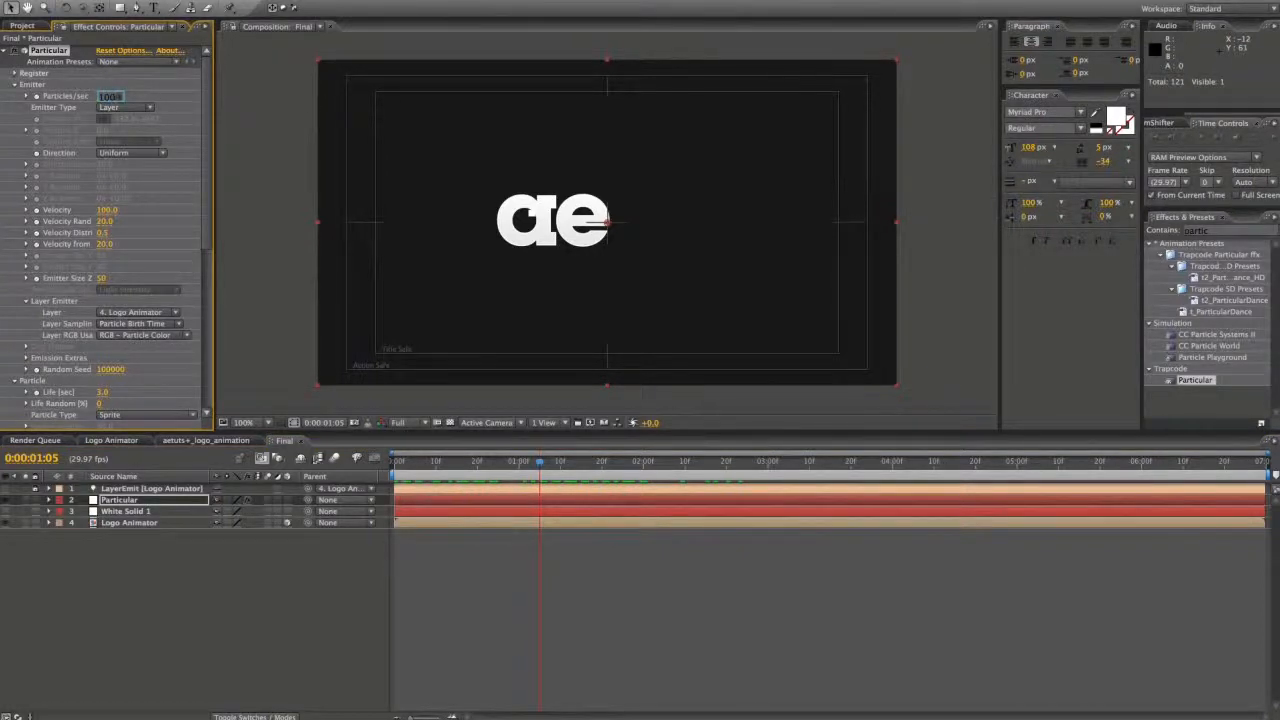
text(1000)
key(Return)
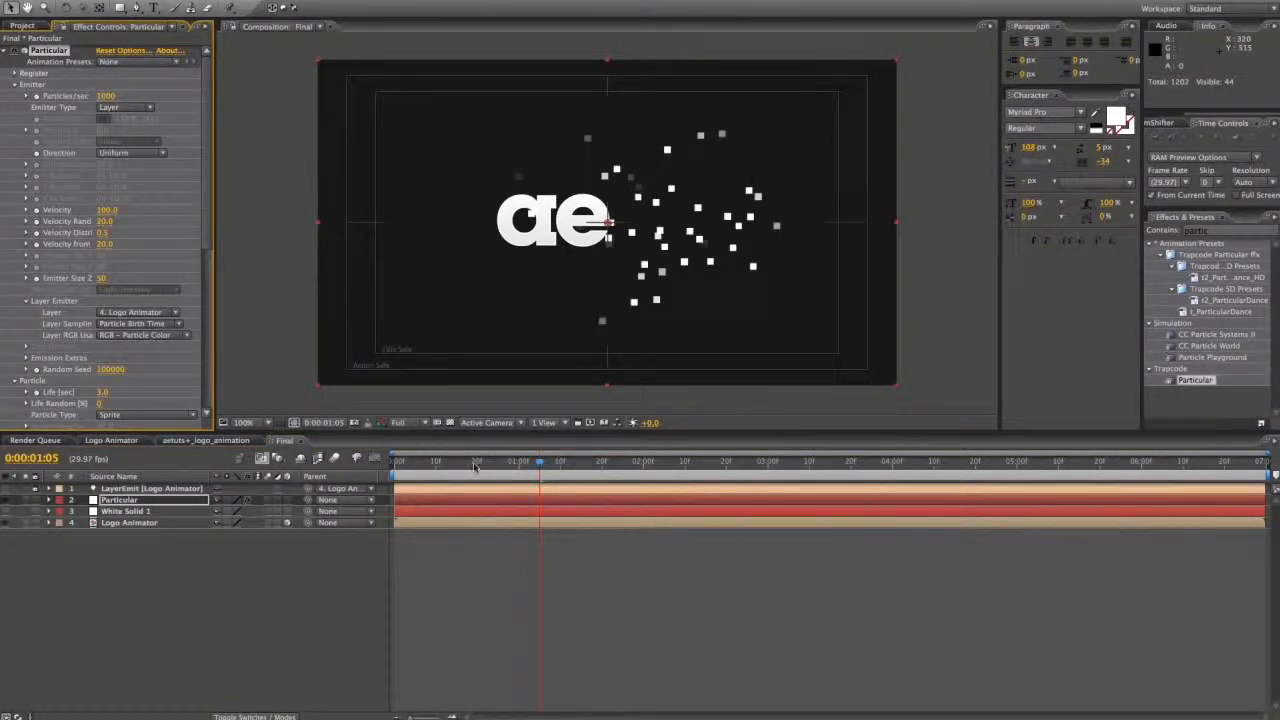
drag(474, 467, 392, 467)
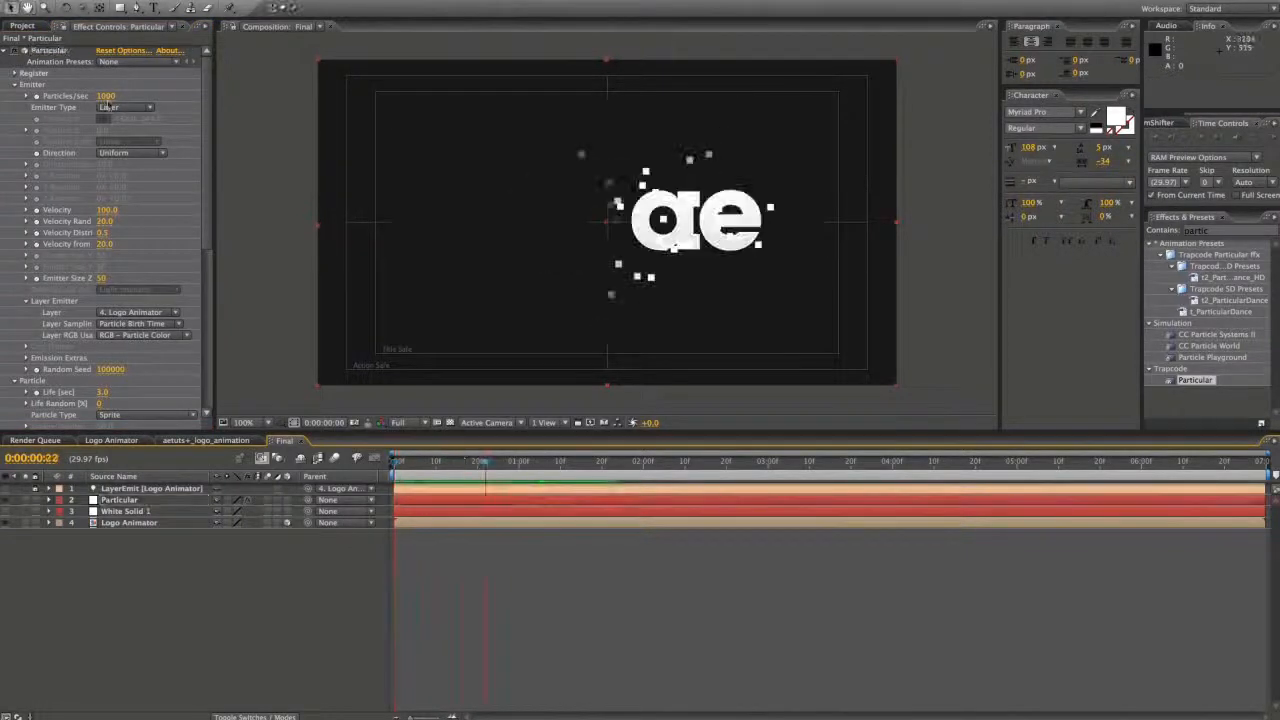
- Set Particles/sec on the Particular layer to 10000 with the time at 0:00:00:22
click(138, 500)
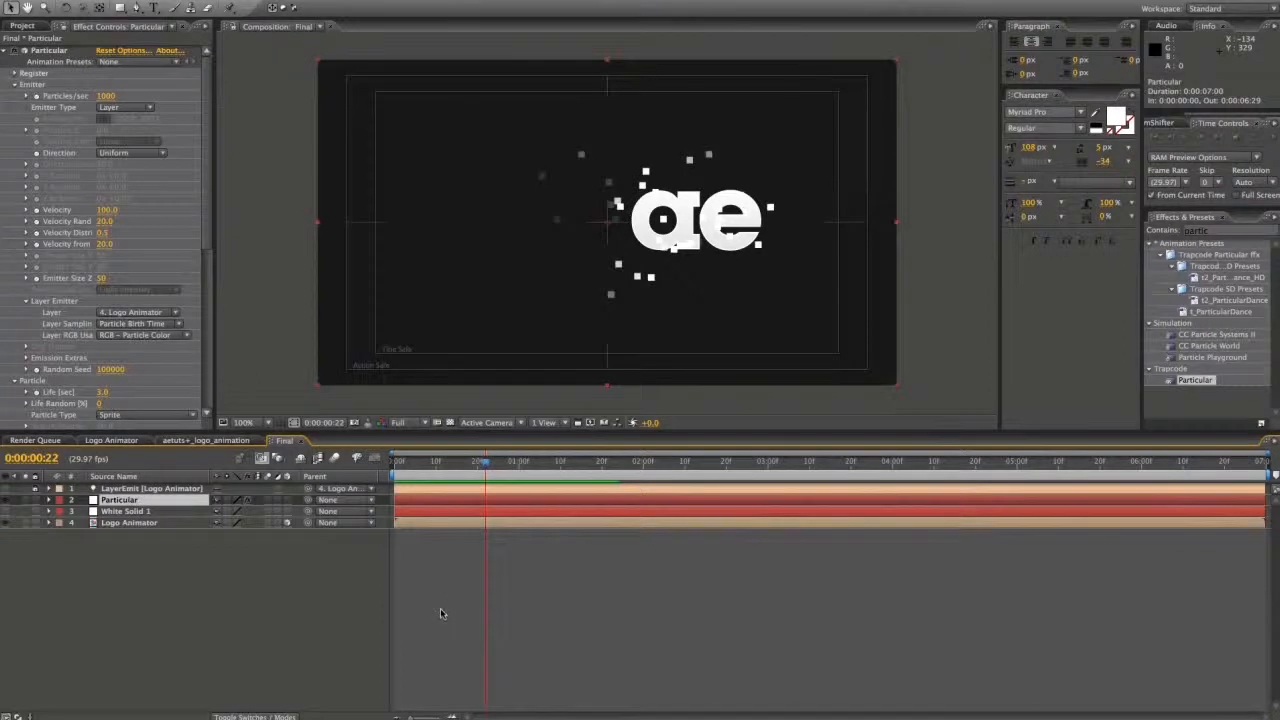
click(106, 96)
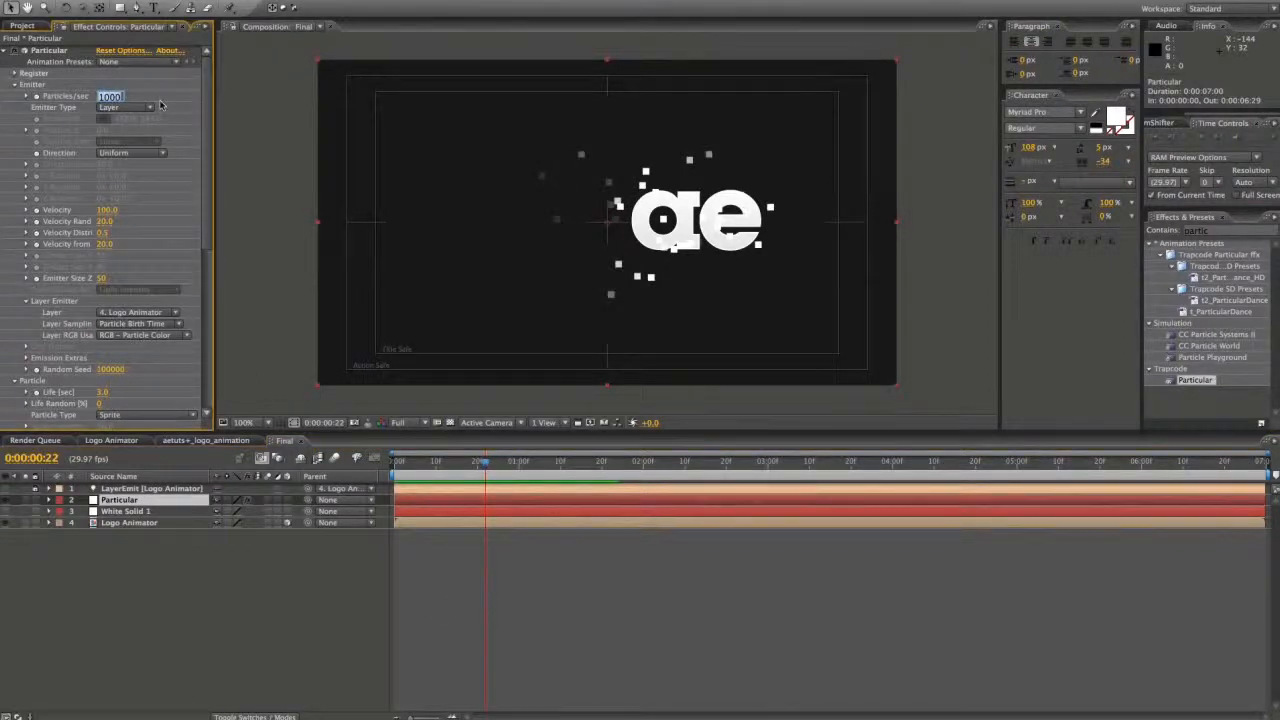
text(10000)
key(Return)
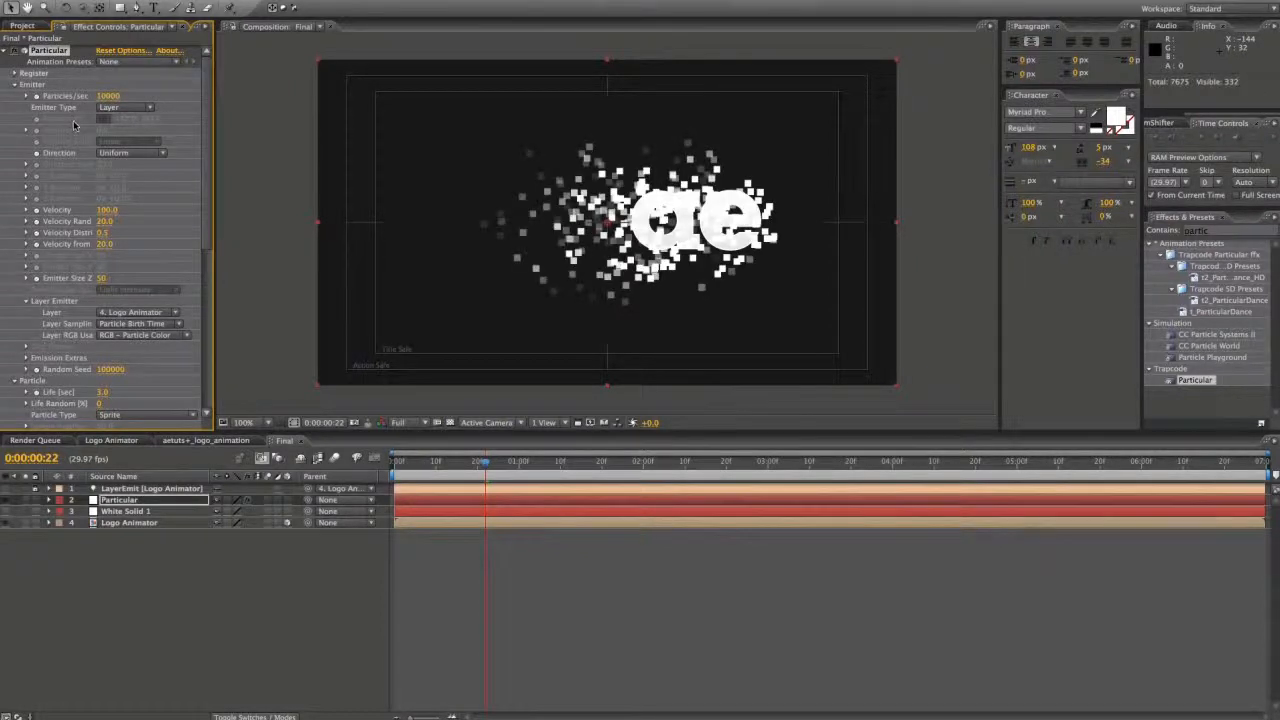
- Lower the Final composition's preview resolution to Half after trying Third
scroll(73, 125, down, 1)
click(420, 423)
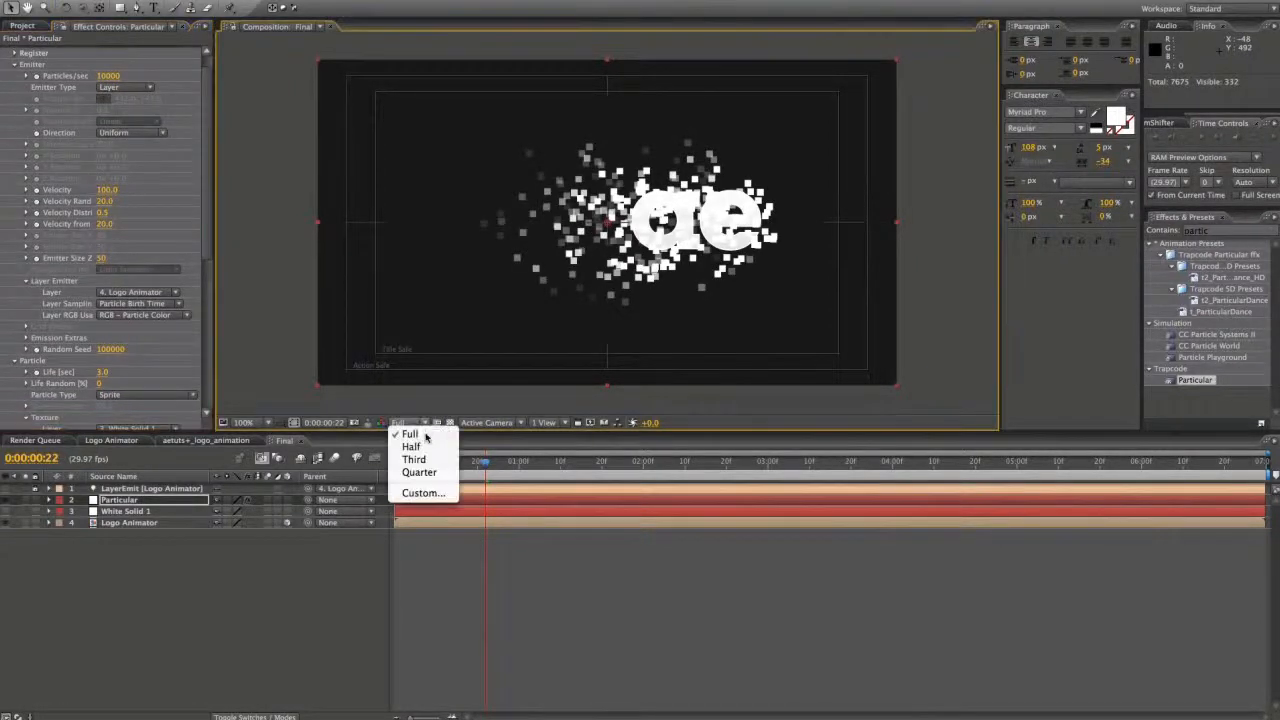
click(416, 459)
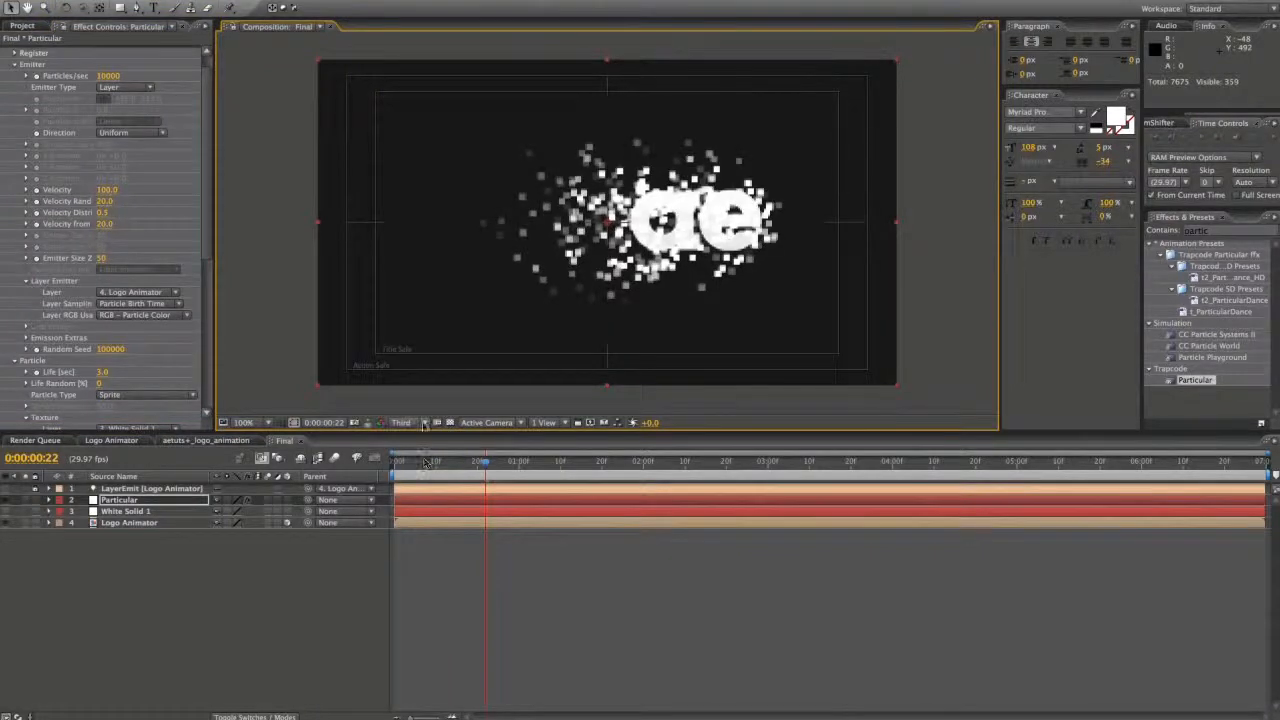
click(425, 423)
click(417, 448)
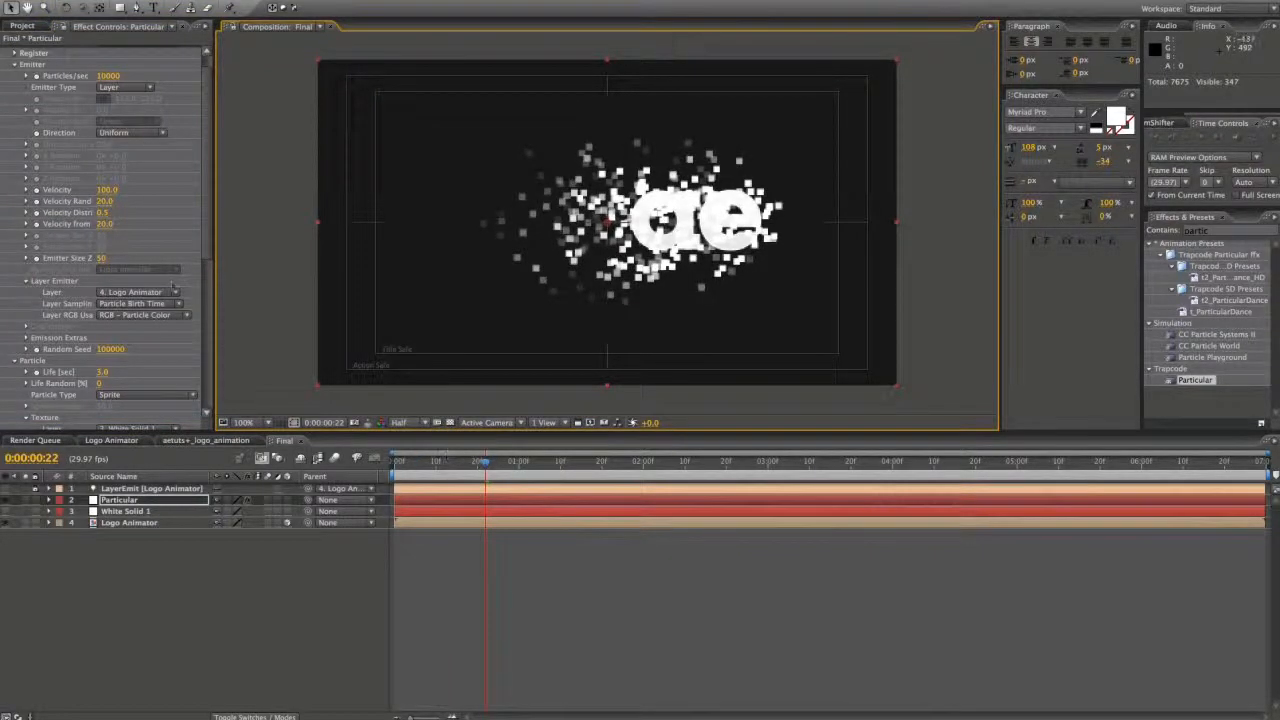
- Set the Life Random of Particular's particles to 40%
scroll(170, 278, down, 4)
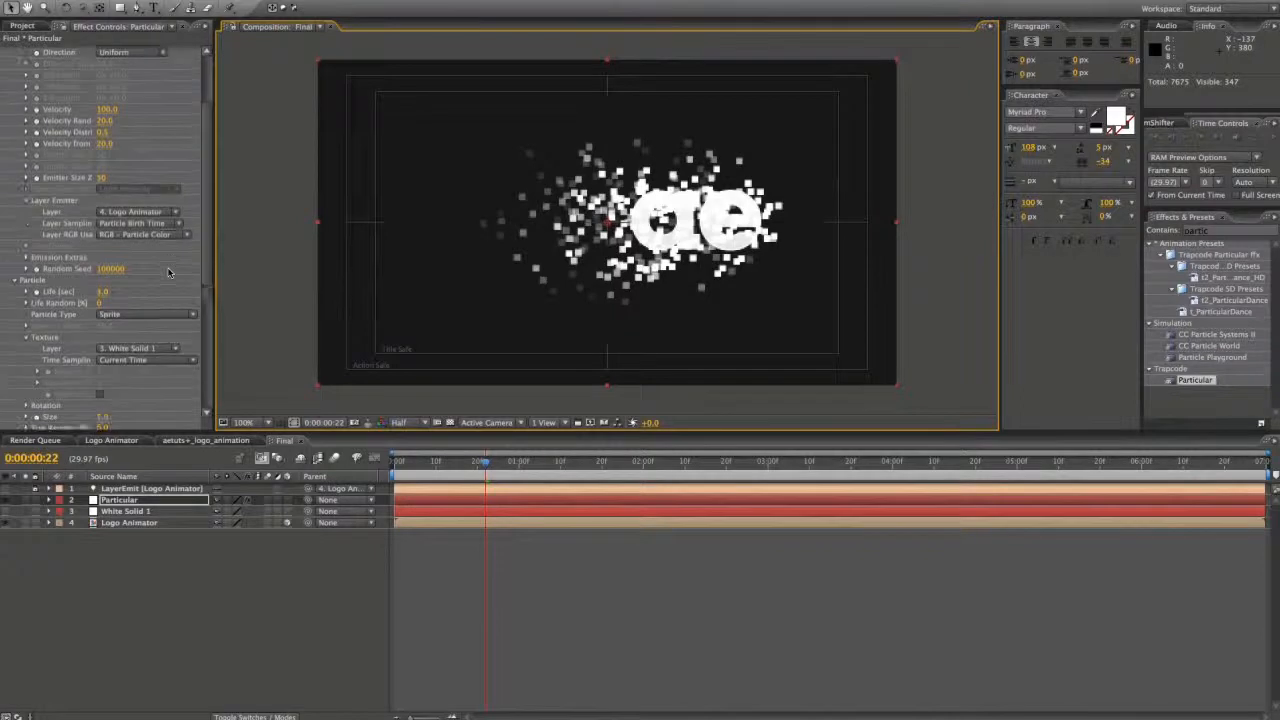
scroll(150, 278, down, 4)
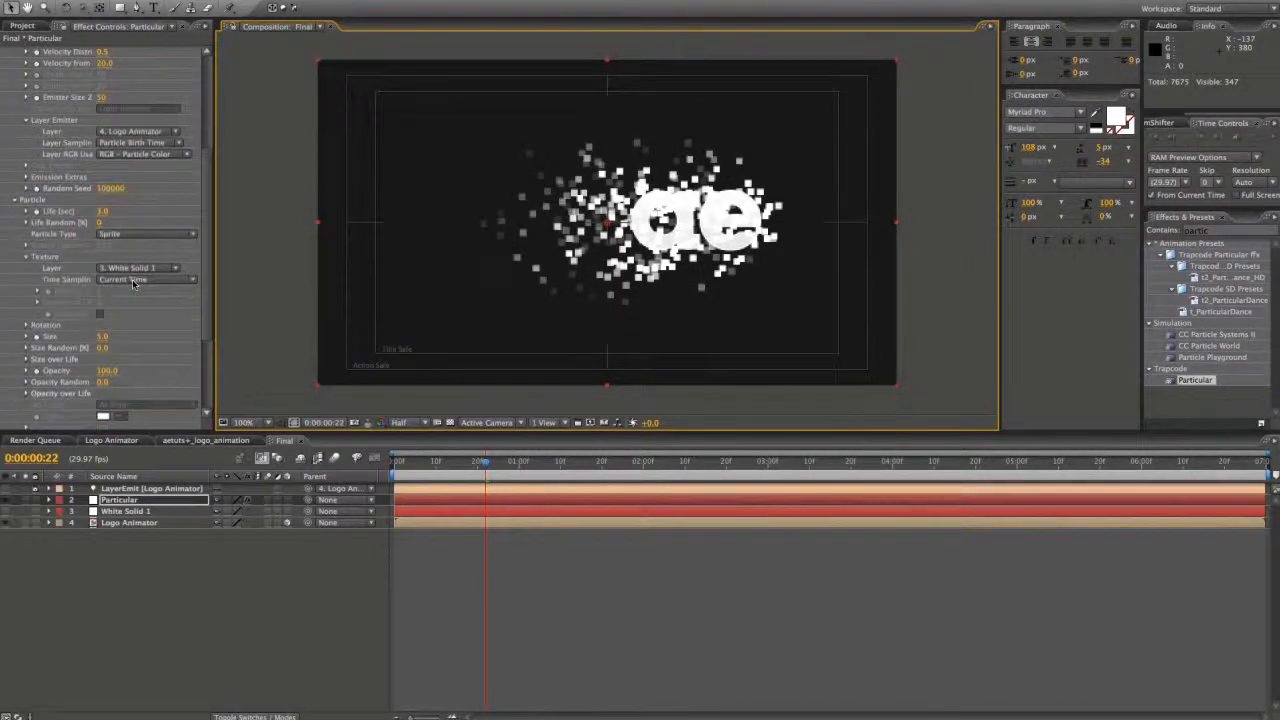
click(101, 222)
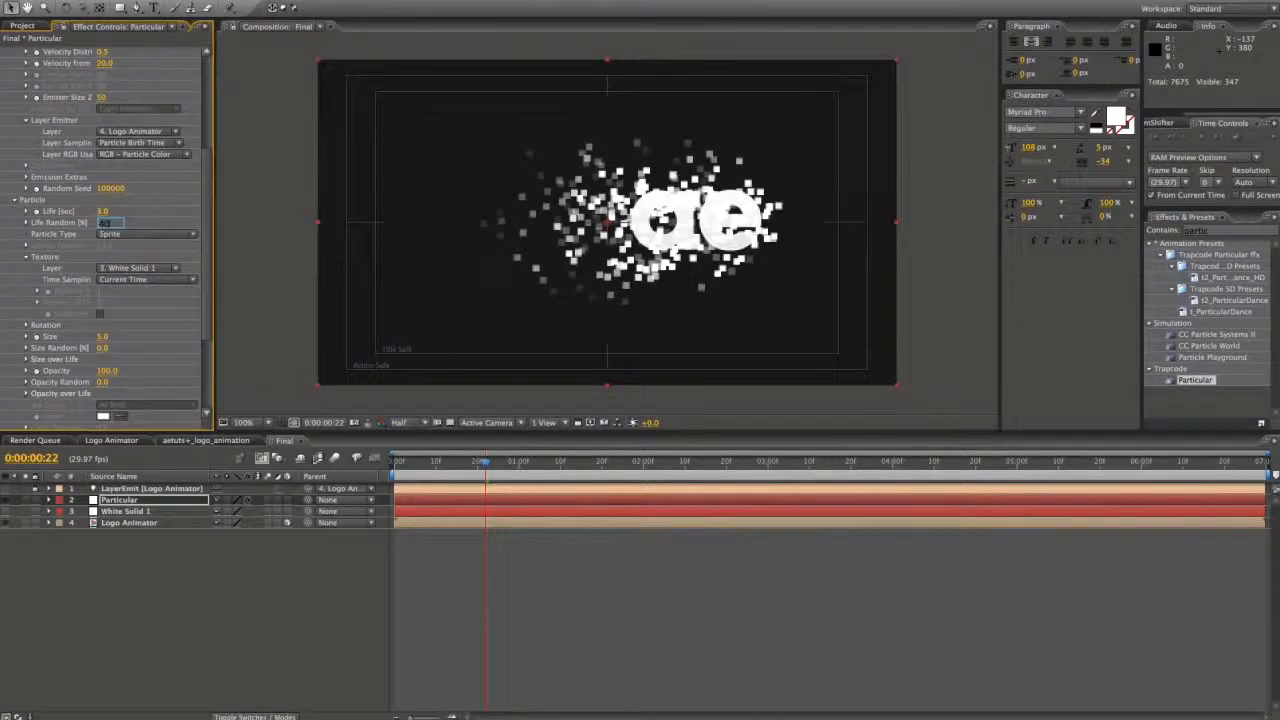
key(Return)
- Reduce the particle Size, trying 2 and settling on 3
scroll(143, 239, down, 1)
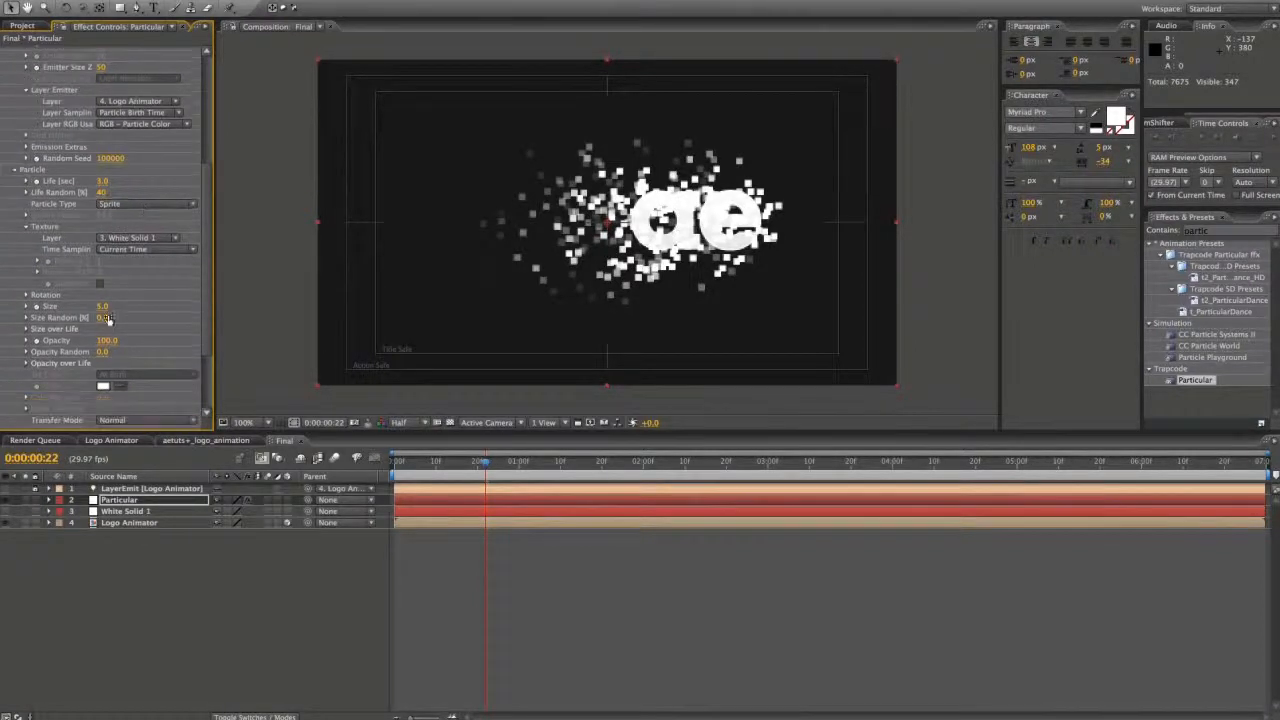
click(102, 307)
text(2)
key(Return)
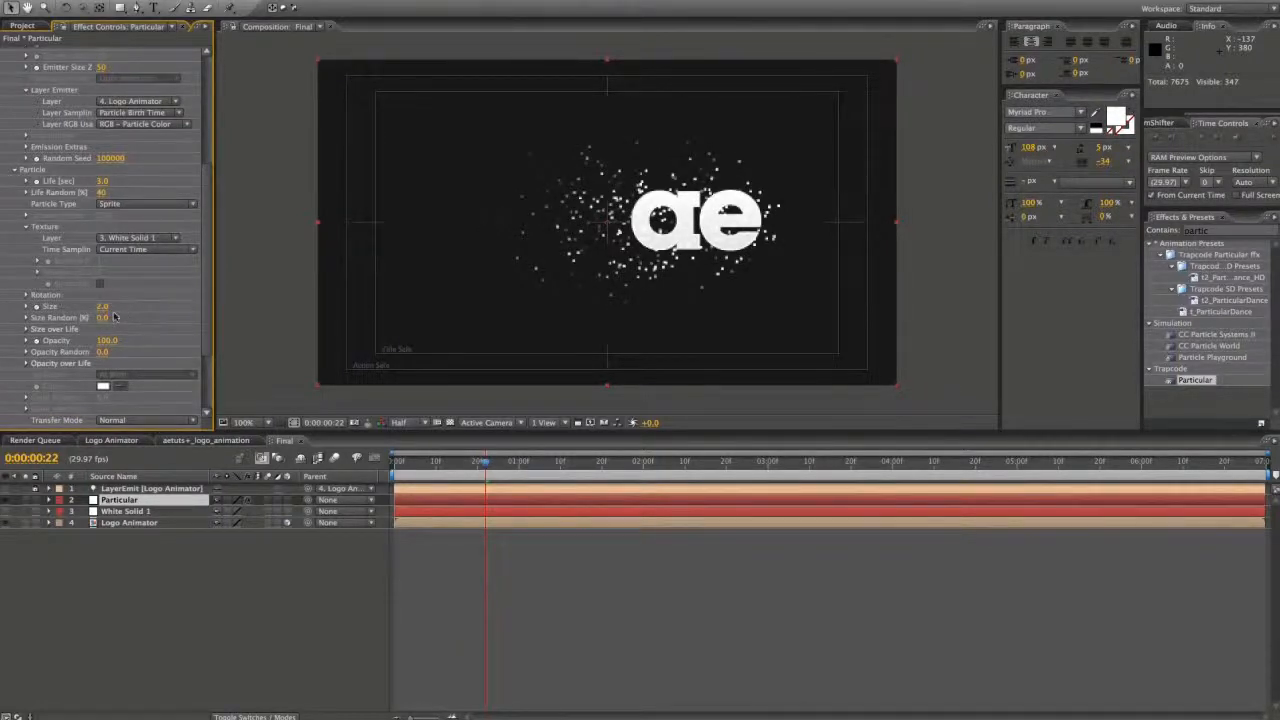
click(104, 306)
text(3)
key(Return)
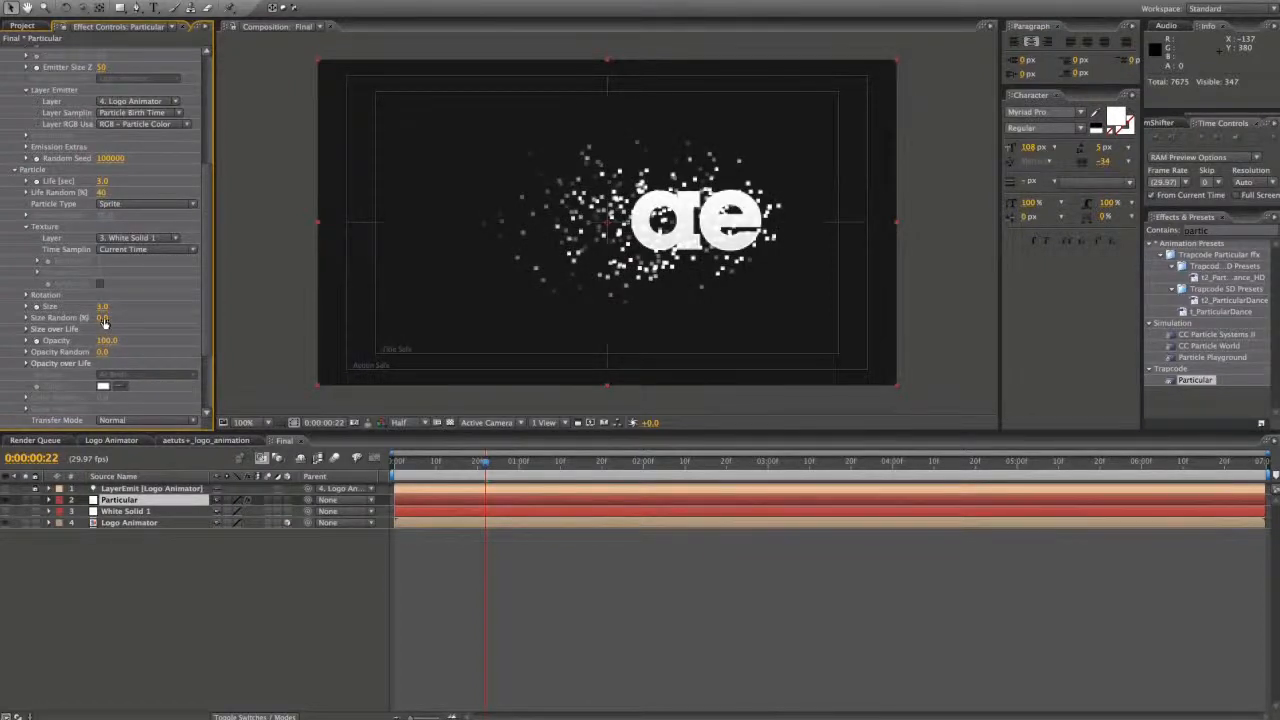
- Set the particles' Size Random to 30%
click(104, 318)
text(30)
key(Return)
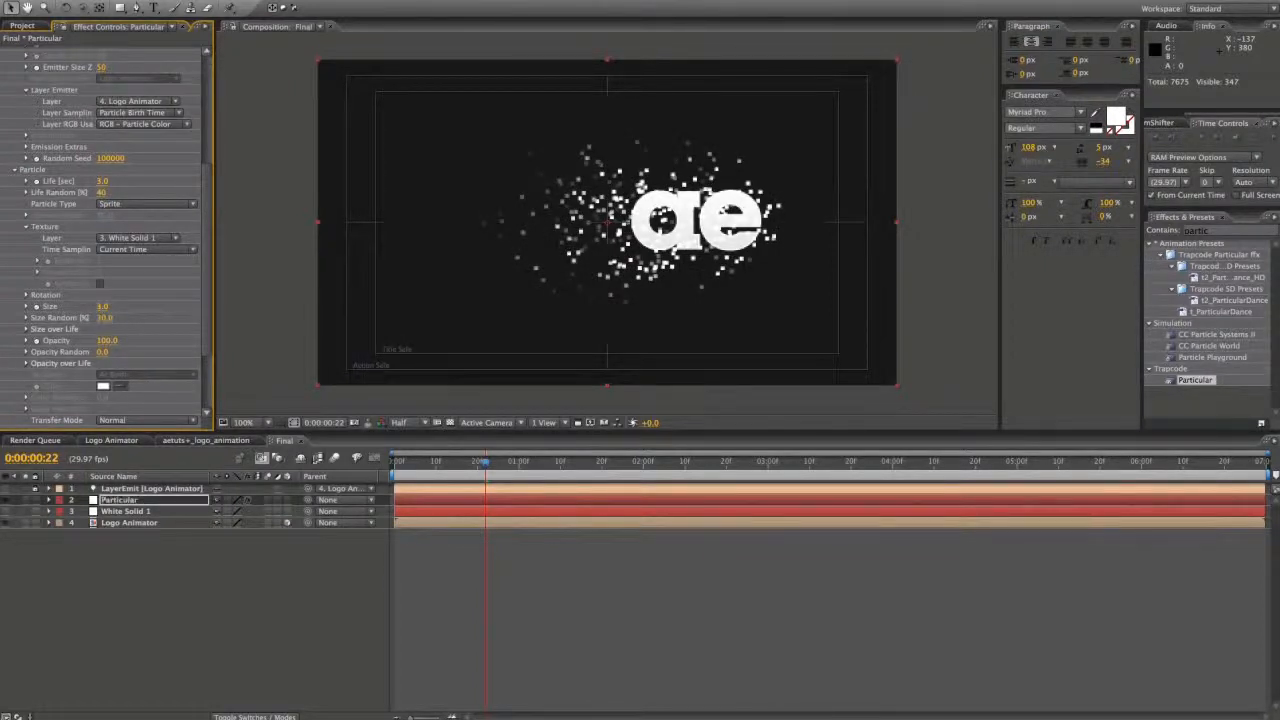
- Set the particles' Size Random to 20% and their Opacity Random to 80
click(104, 318)
text(20)
key(Return)
key(KP_Decimal)
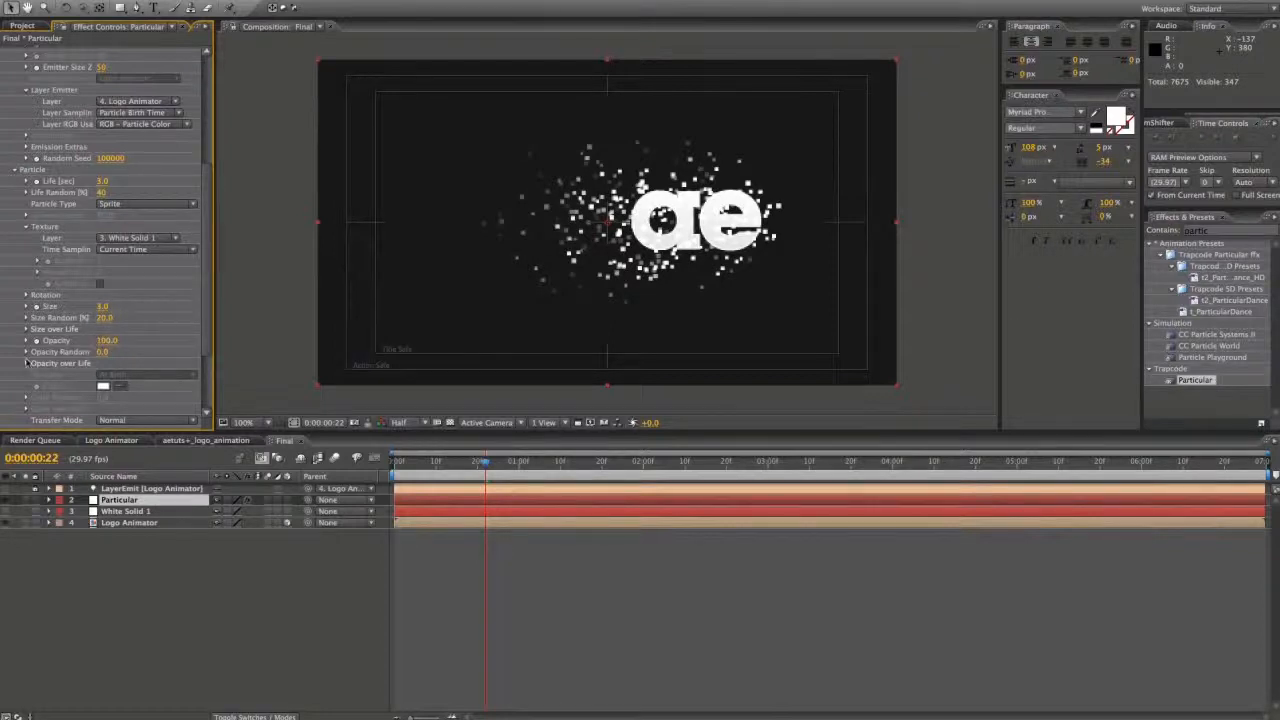
click(103, 352)
text(00)
key(Return)
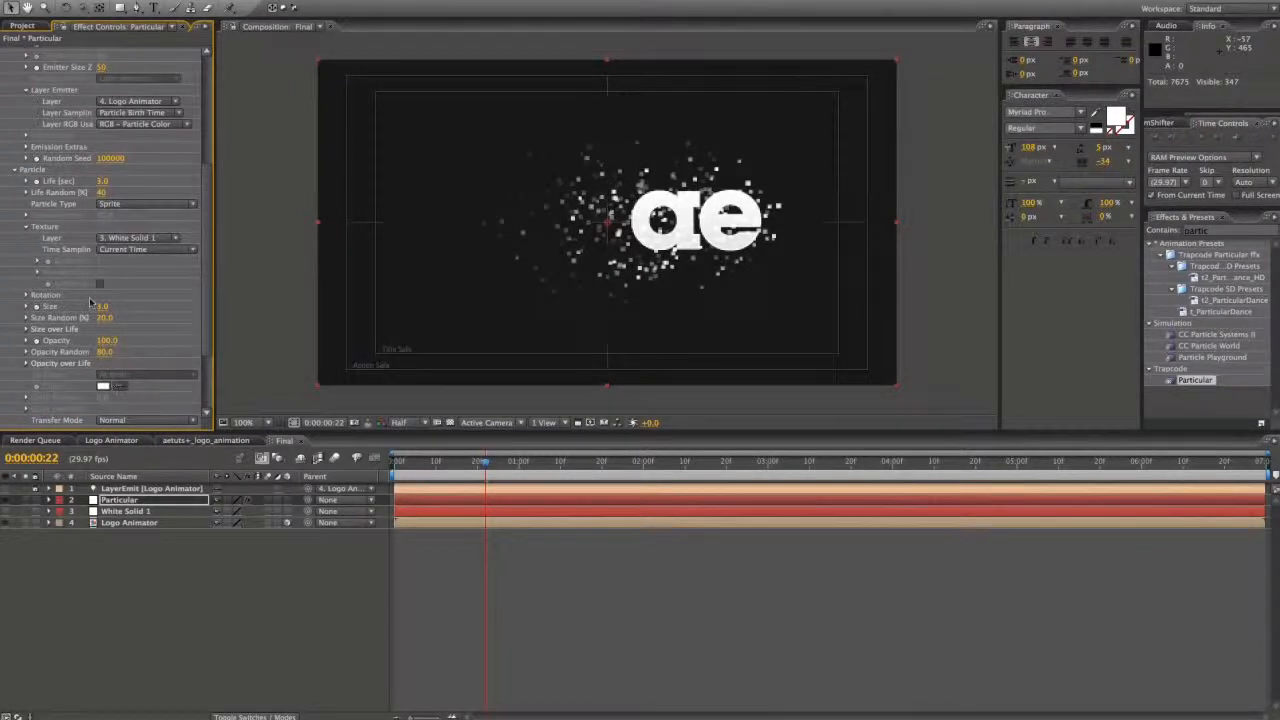
- Adjust Wind Z in Particular's Air physics, trying 500 and -1500 and settling on -1000
scroll(89, 302, down, 5)
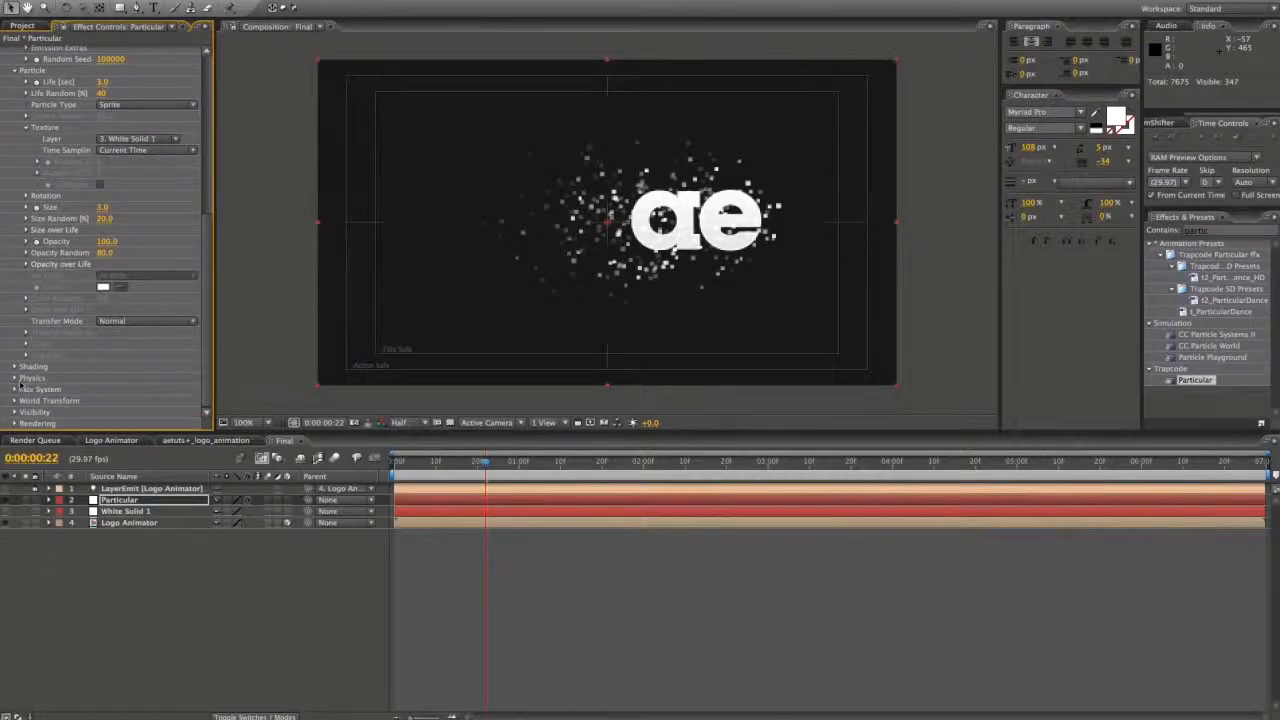
click(14, 379)
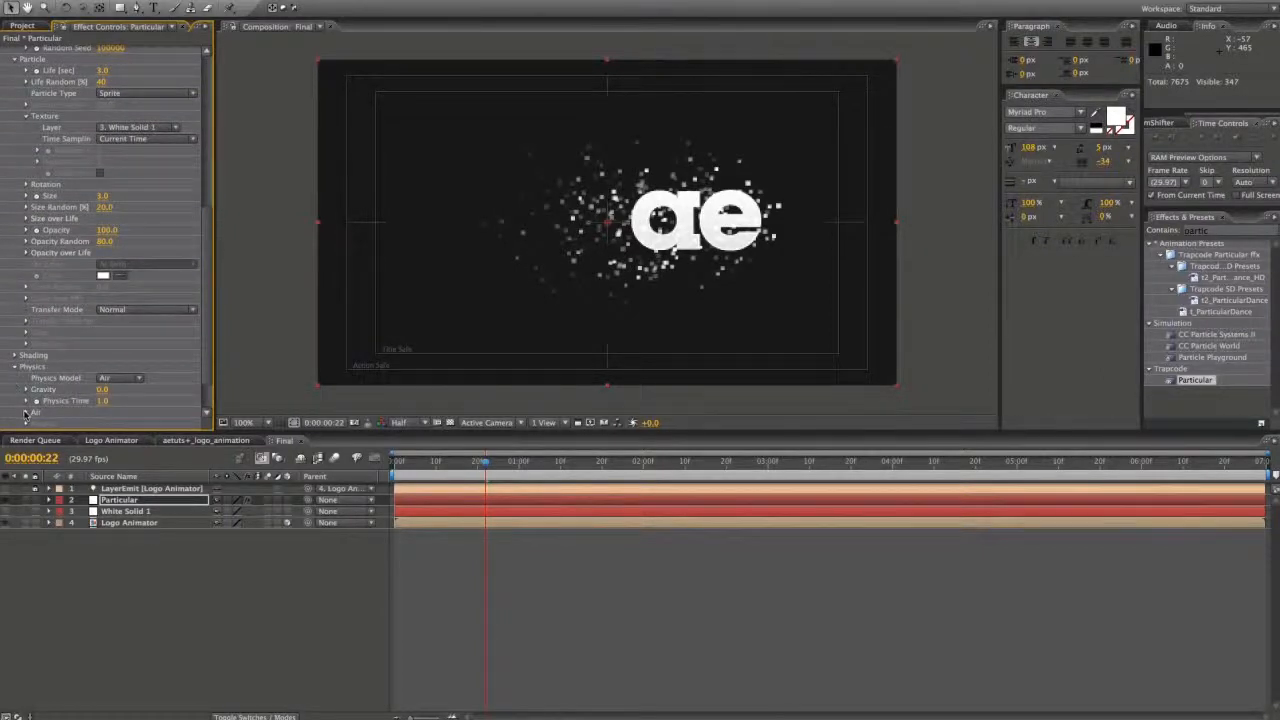
click(26, 413)
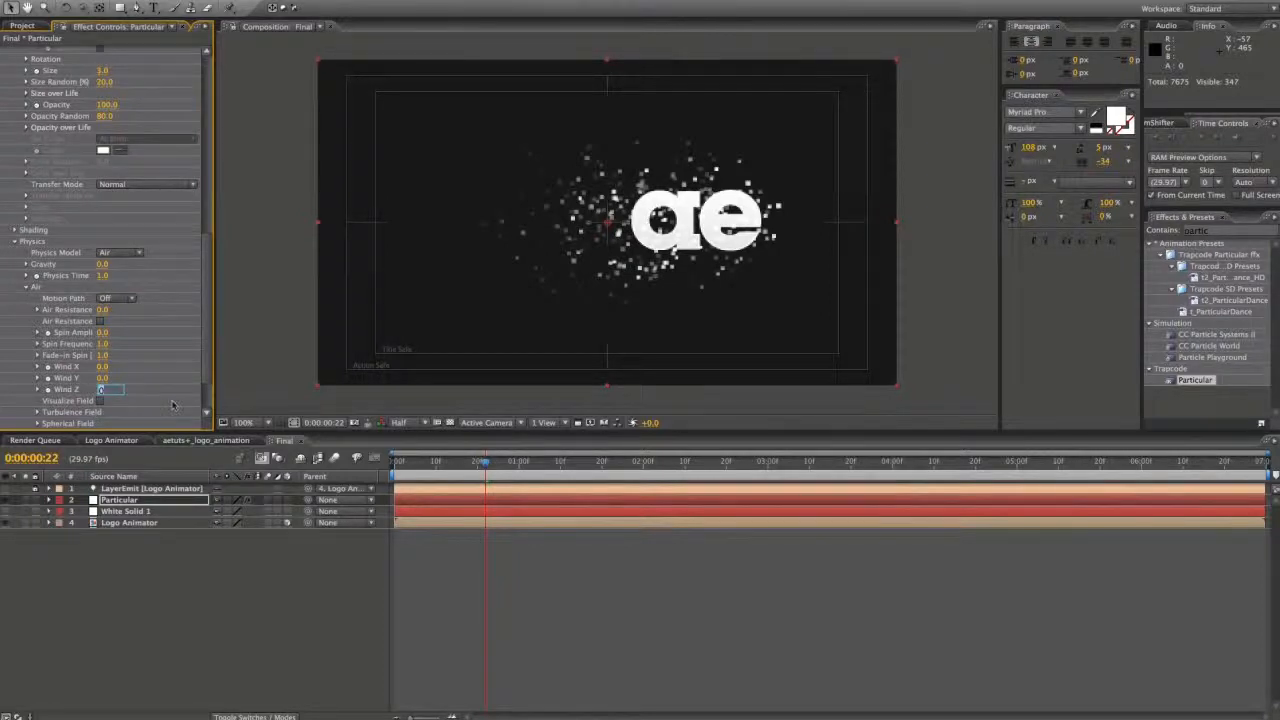
text(-1130)
key(Return)
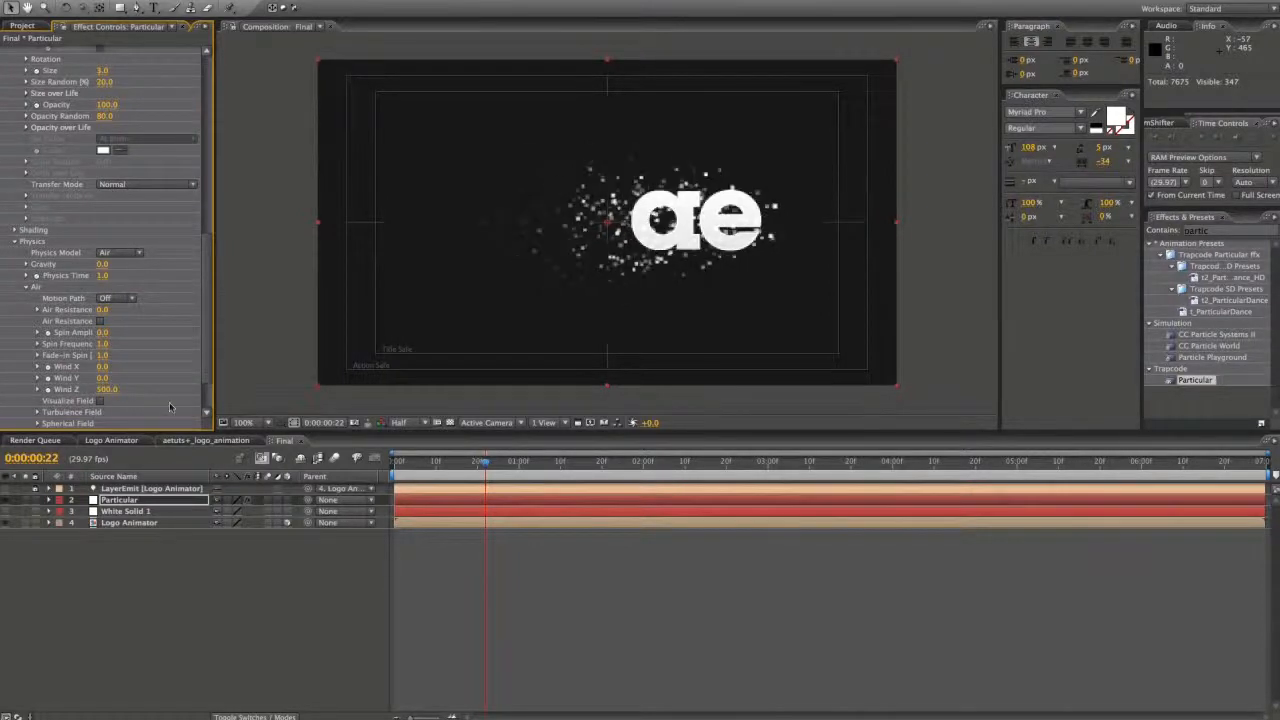
click(110, 389)
text(-1500)
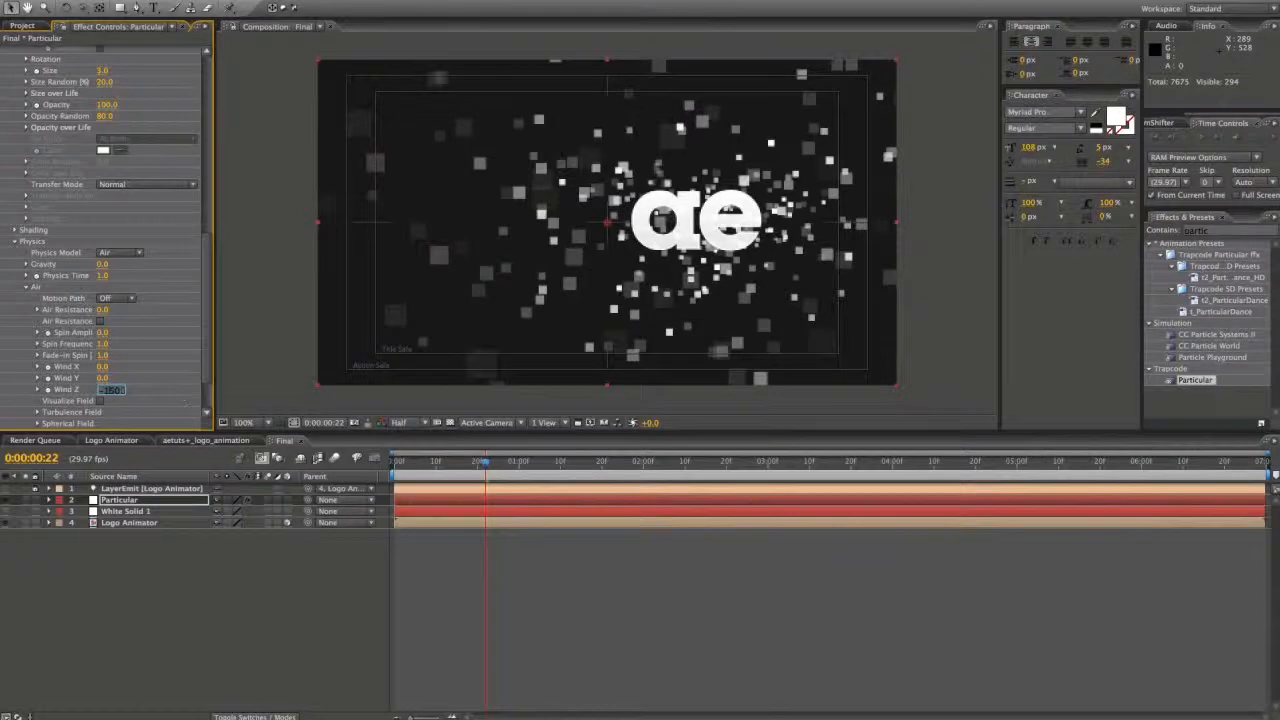
key(Return)
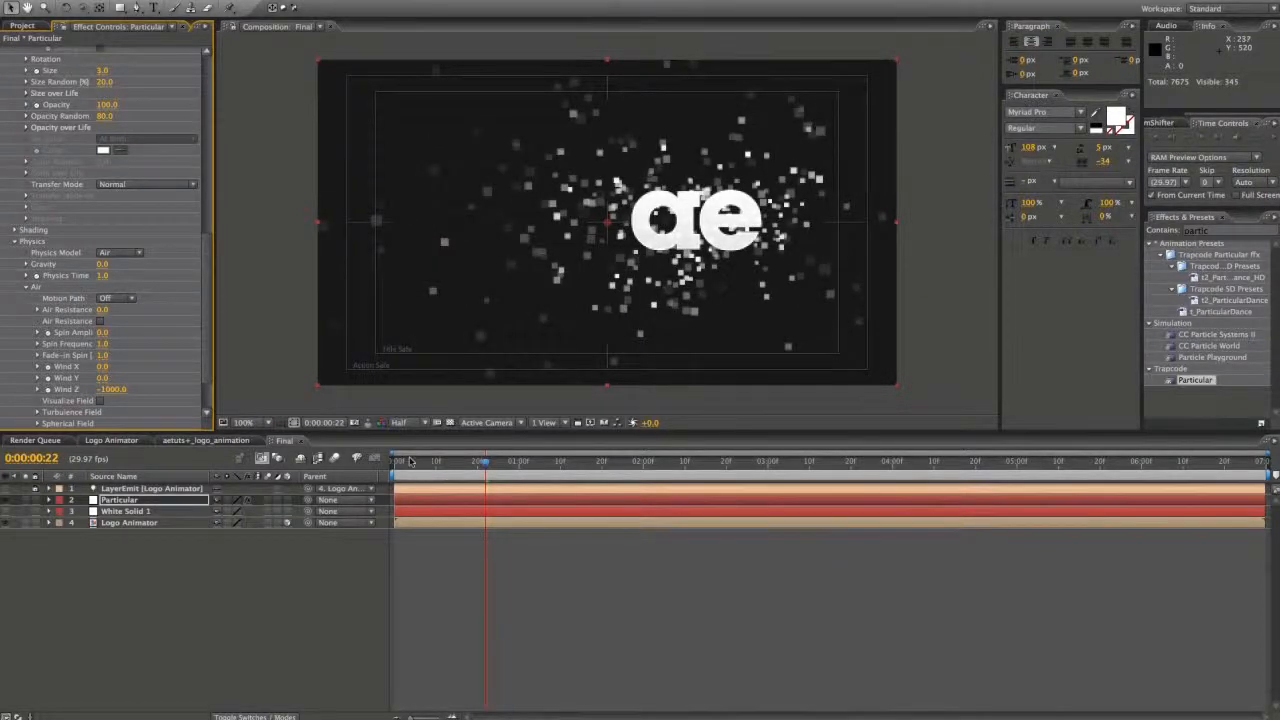
- Keyframe Particles/sec at 10000 on 0:00:00:19 and 0 on 0:00:00:20, and preview the emission cut-off
drag(402, 462, 476, 462)
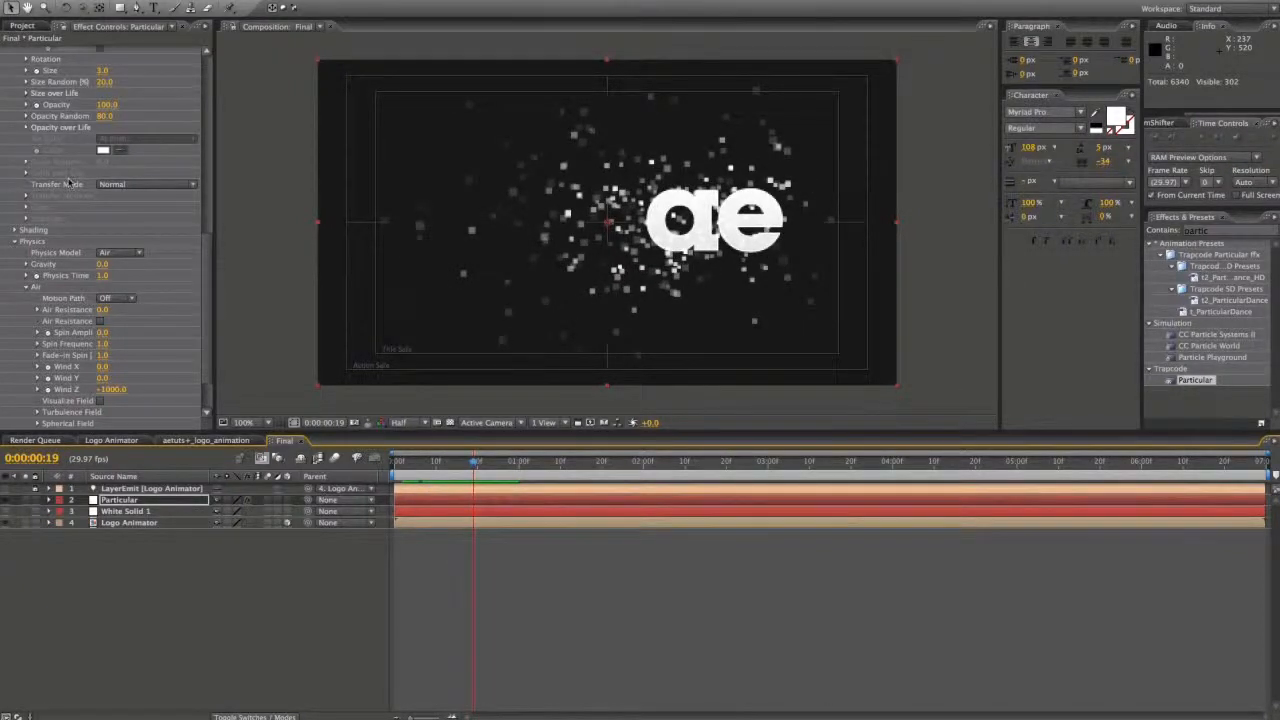
scroll(70, 180, up, 10)
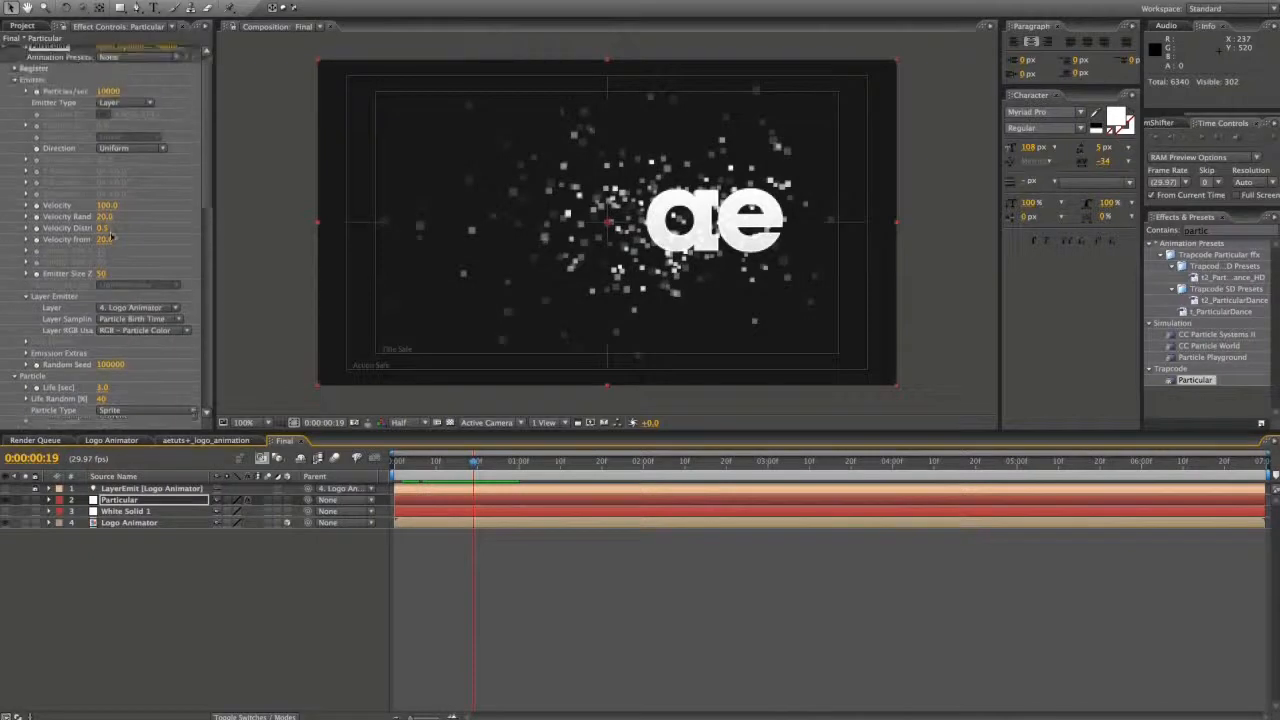
click(36, 92)
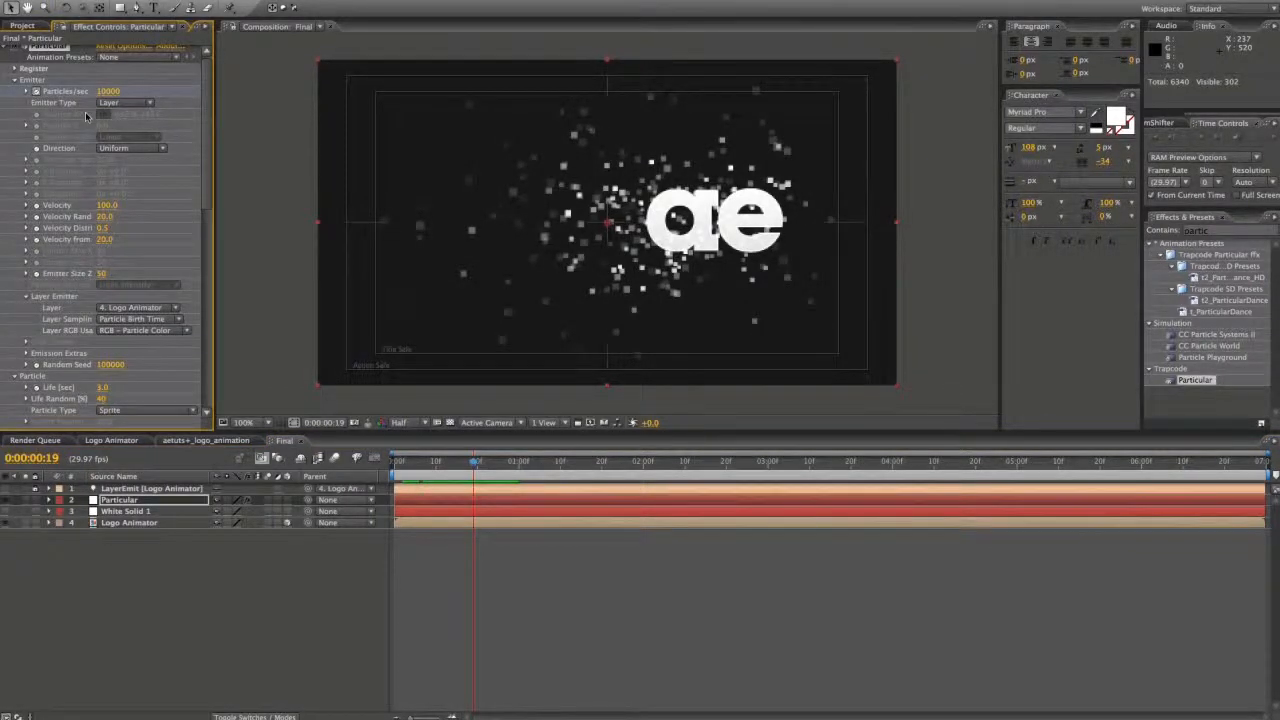
key(Page_Down)
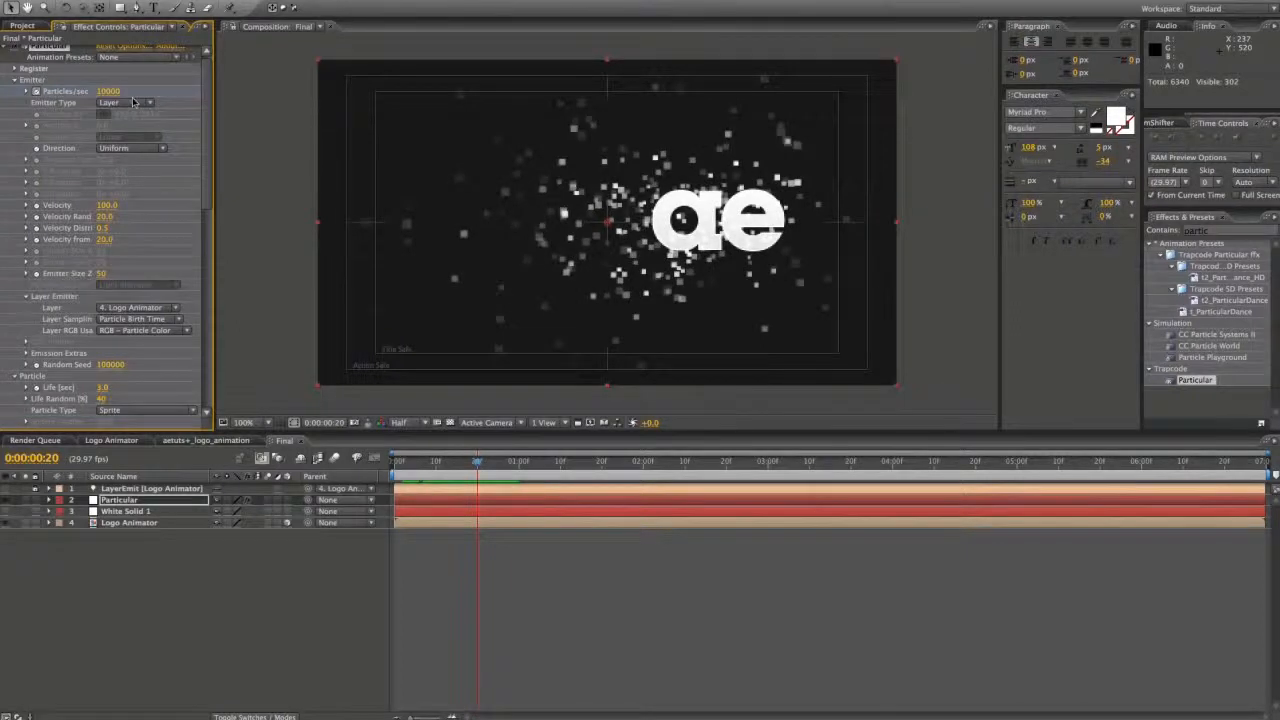
key(u)
click(110, 91)
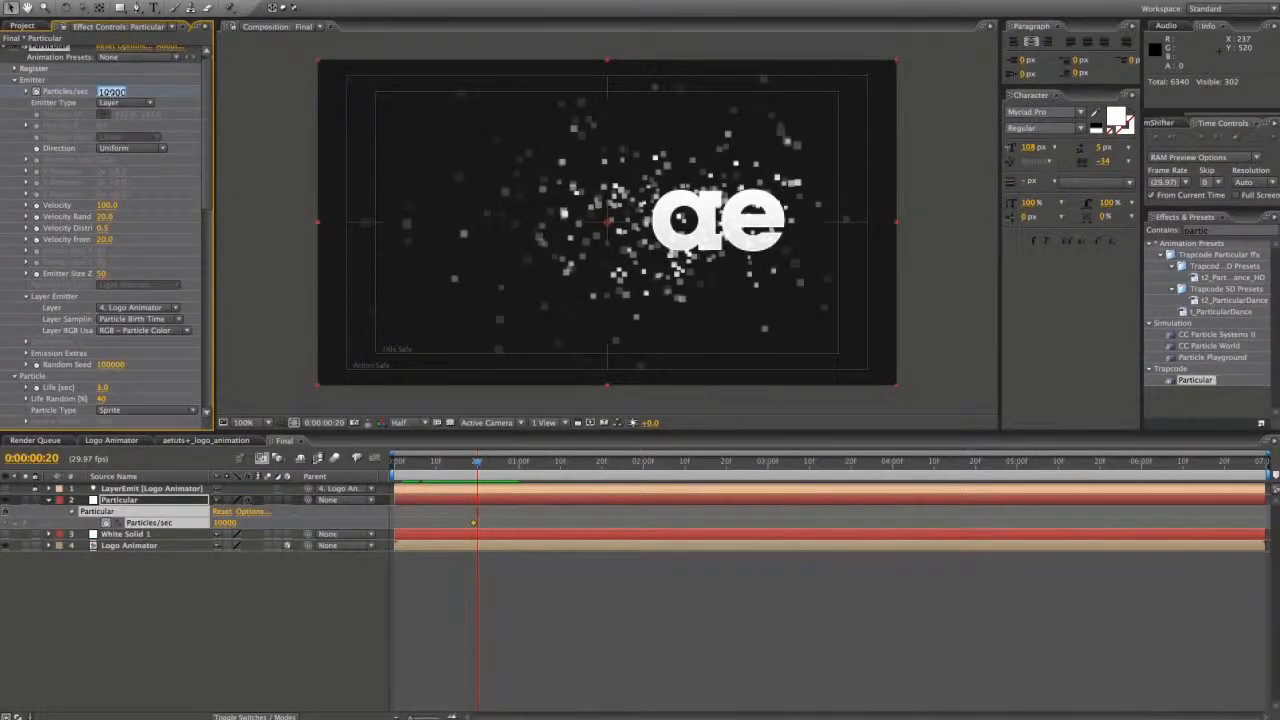
text(0)
key(Return)
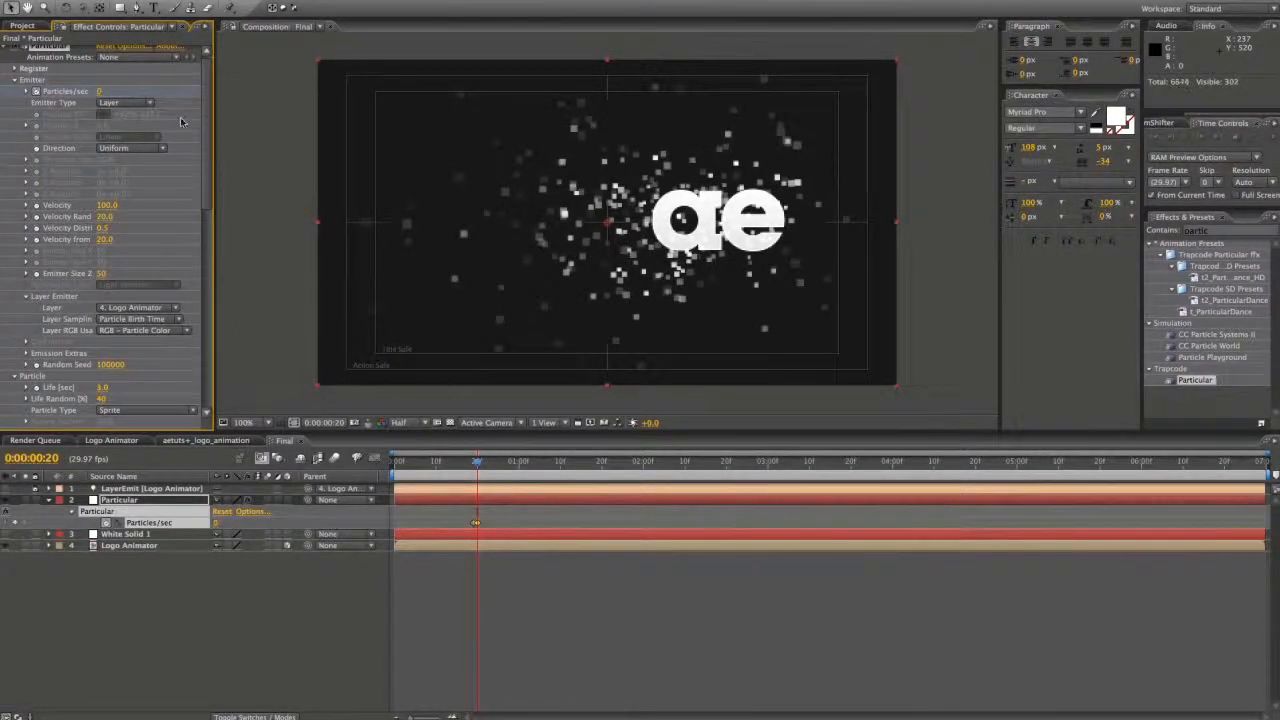
mouse_move(478, 466)
mouse_down()
mouse_move(677, 463)
mouse_move(422, 470)
mouse_move(572, 468)
mouse_up()
key(space)
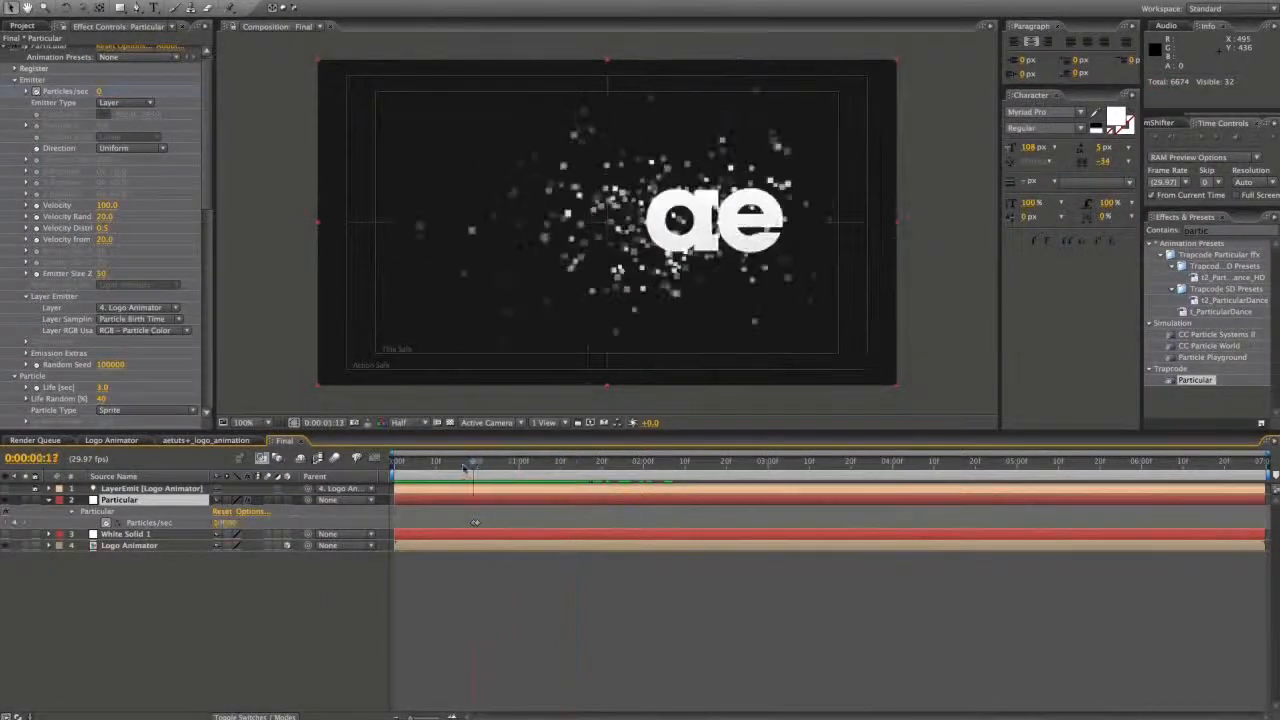
- Set the emitter's Velocity to 0 and preview the particle motion
click(108, 205)
text(0)
key(Return)
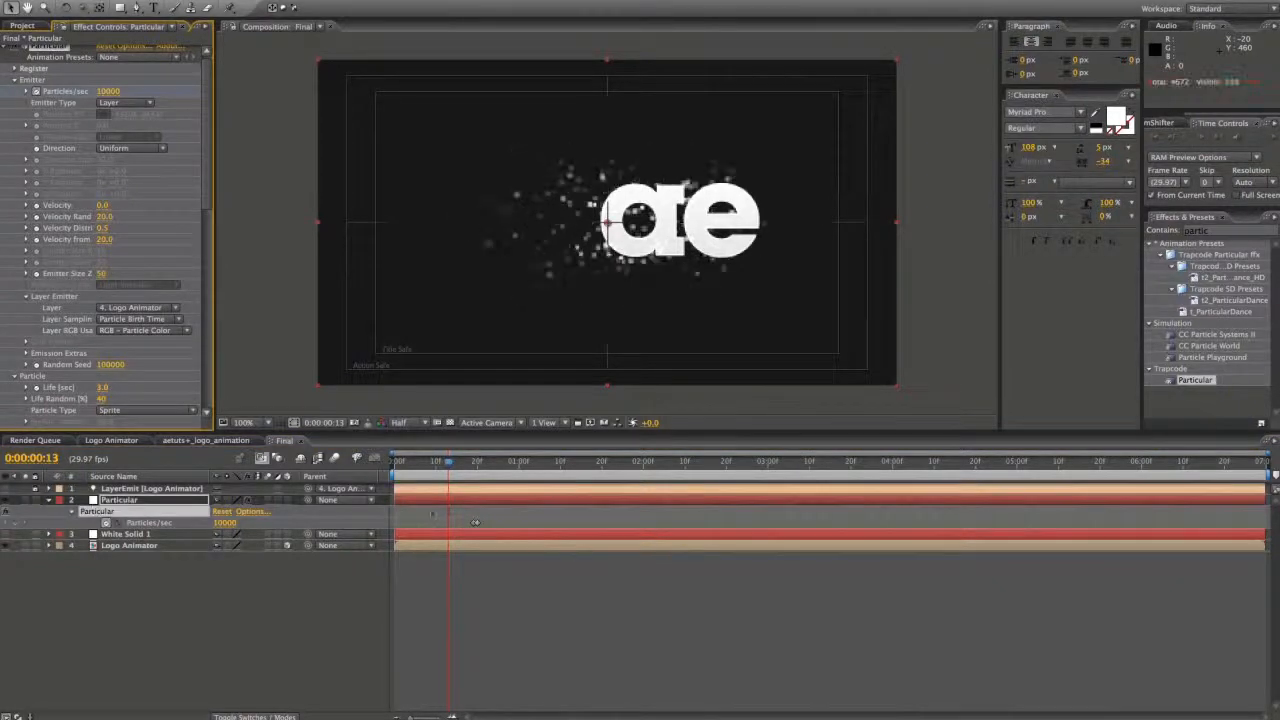
key(KP_0)
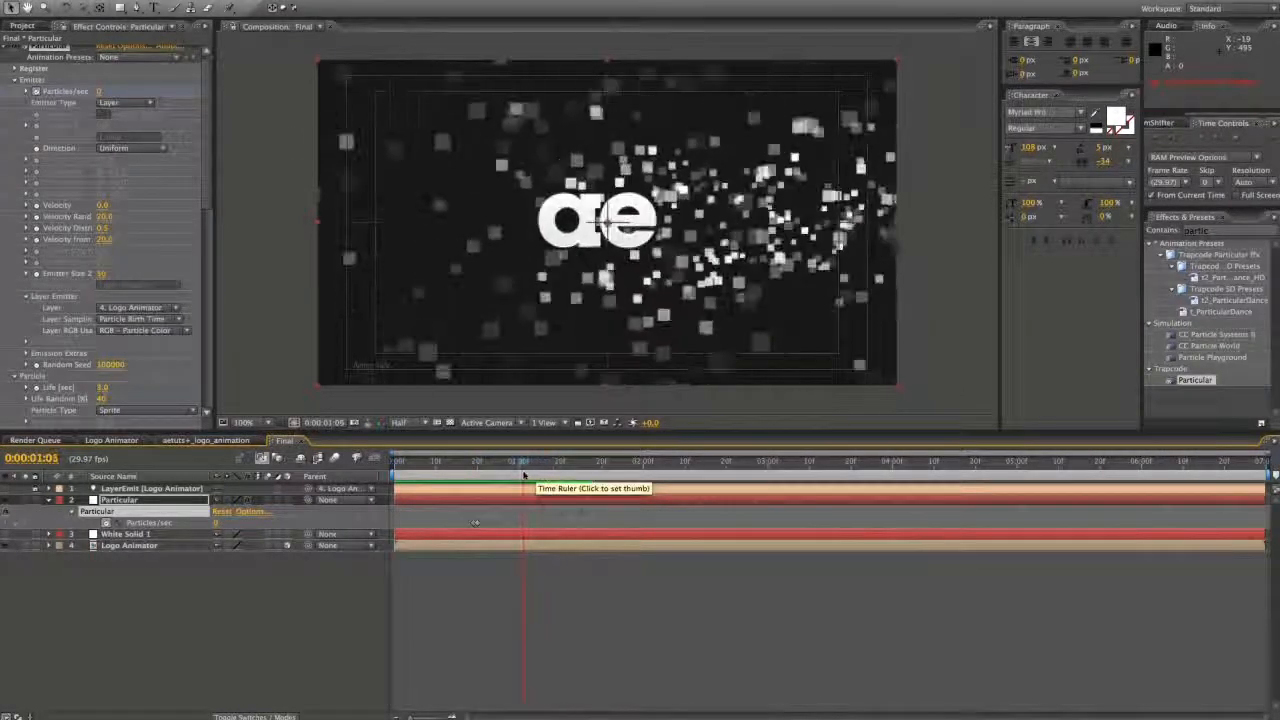
- Duplicate the Particular layer in the Final composition
click(177, 500)
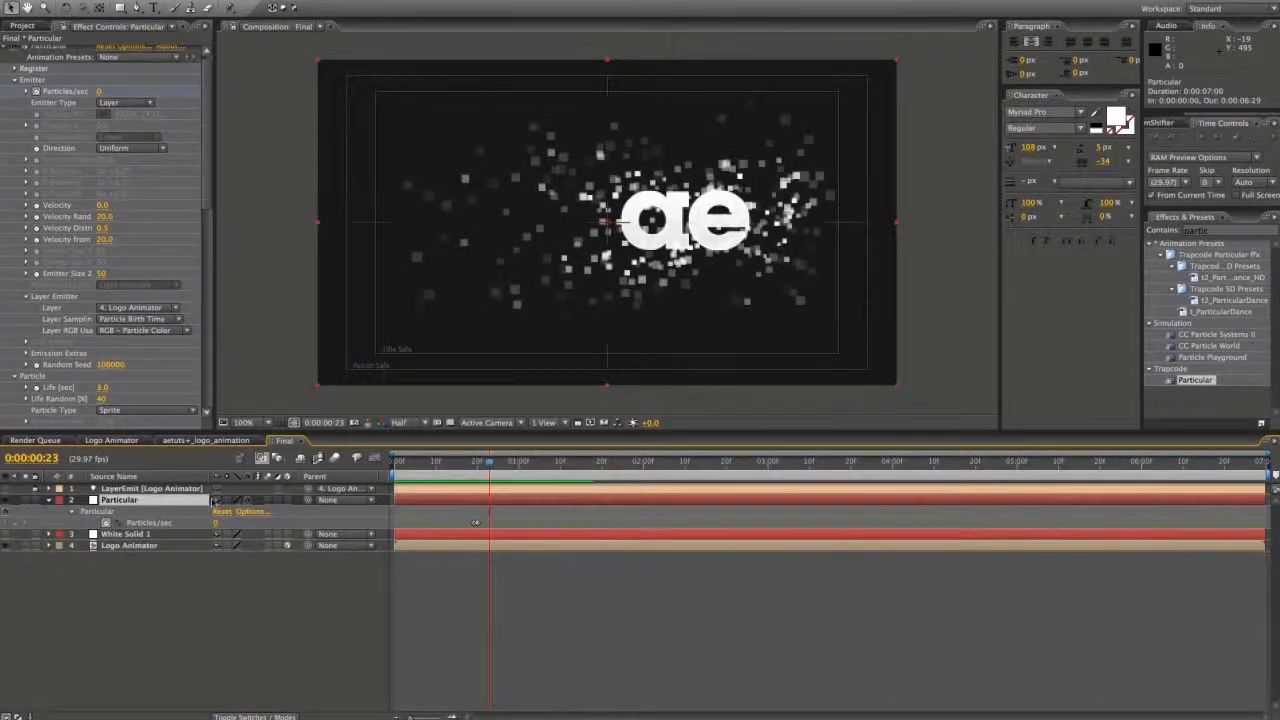
key(ctrl+d)
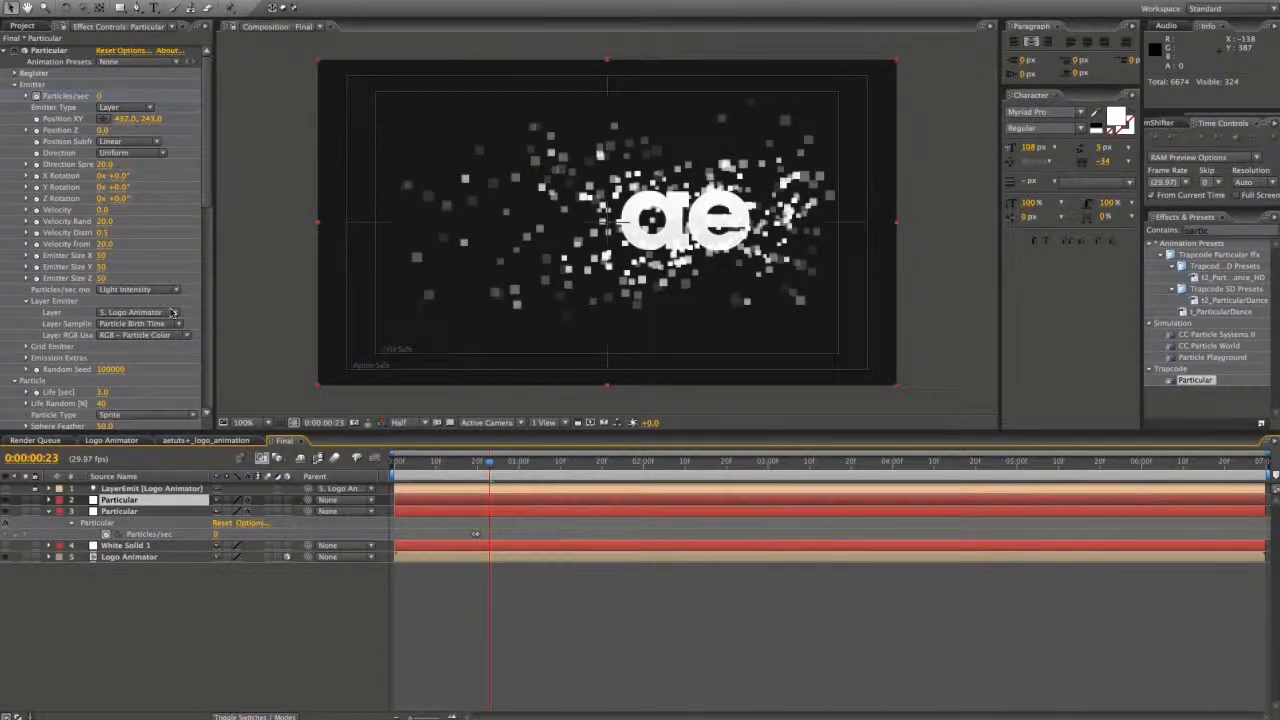
scroll(172, 312, down, 4)
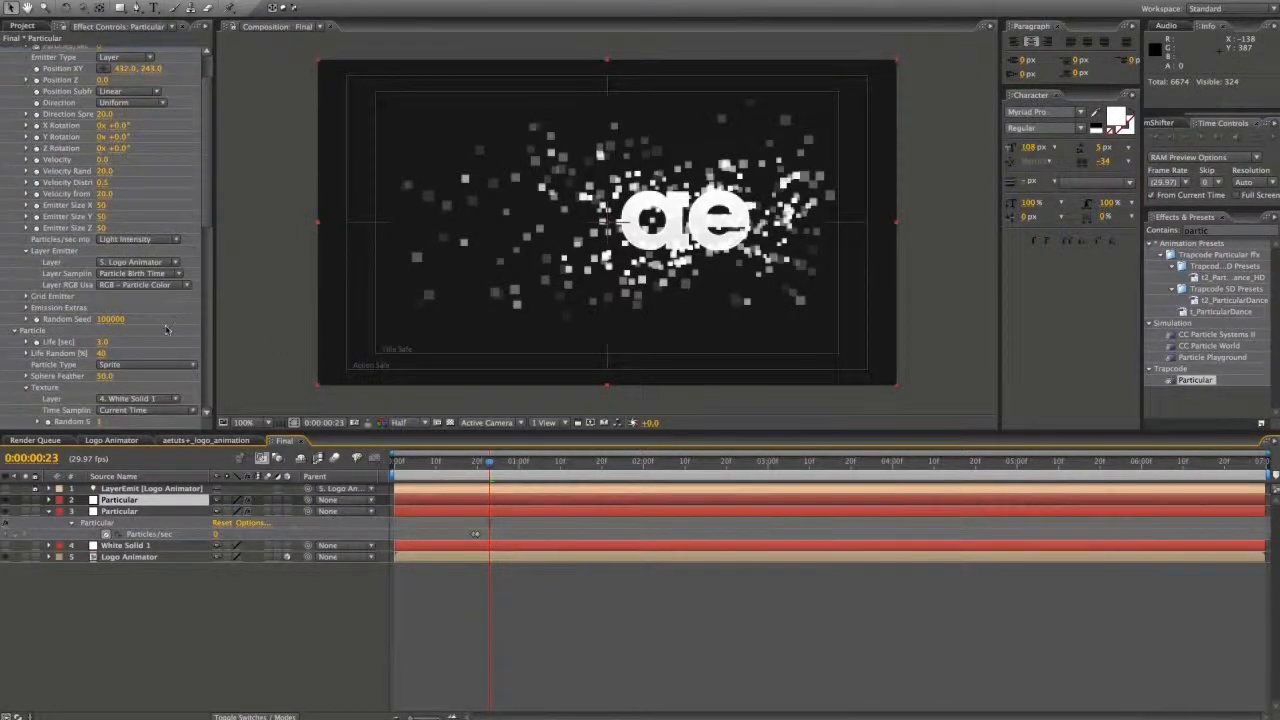
- Switch to the browser to examine the Logo Animation reference video on Vimeo, and return to After Effects
key(super+Tab)
key(super+Tab)
key(super+Tab)
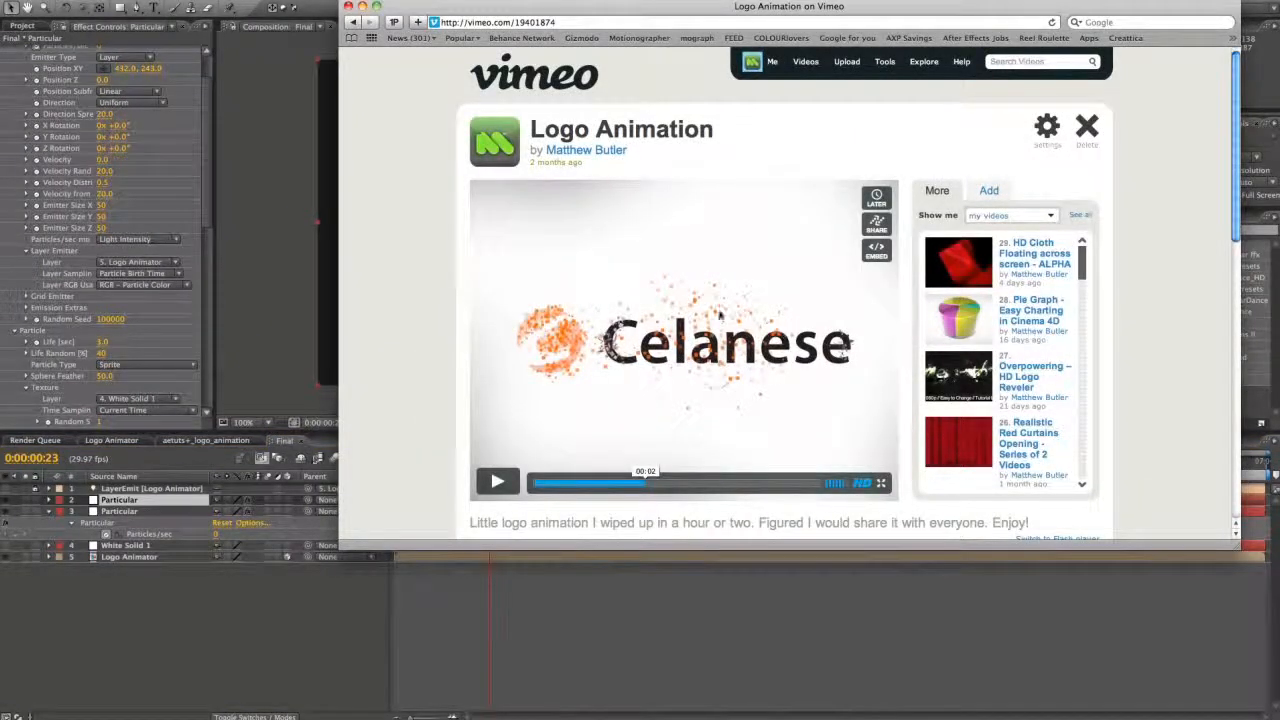
click(577, 581)
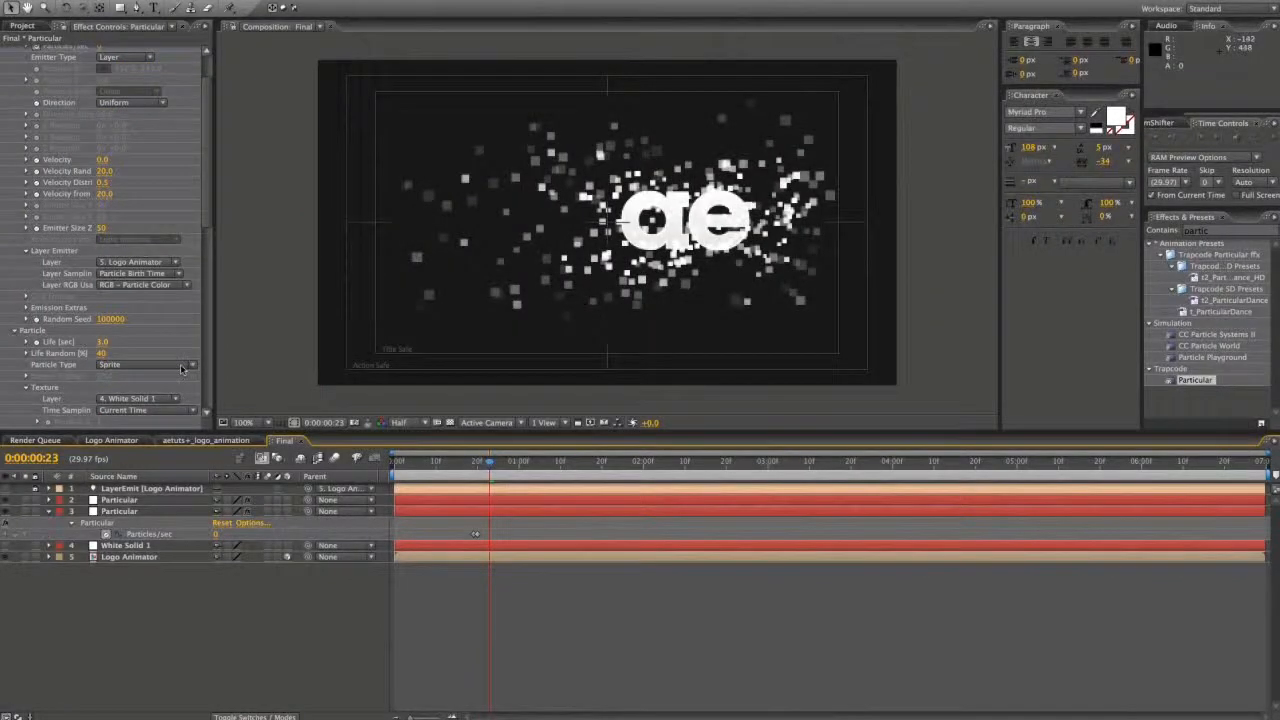
- Set the particle Size of the duplicated Particular layer to 1.7
scroll(76, 314, down, 4)
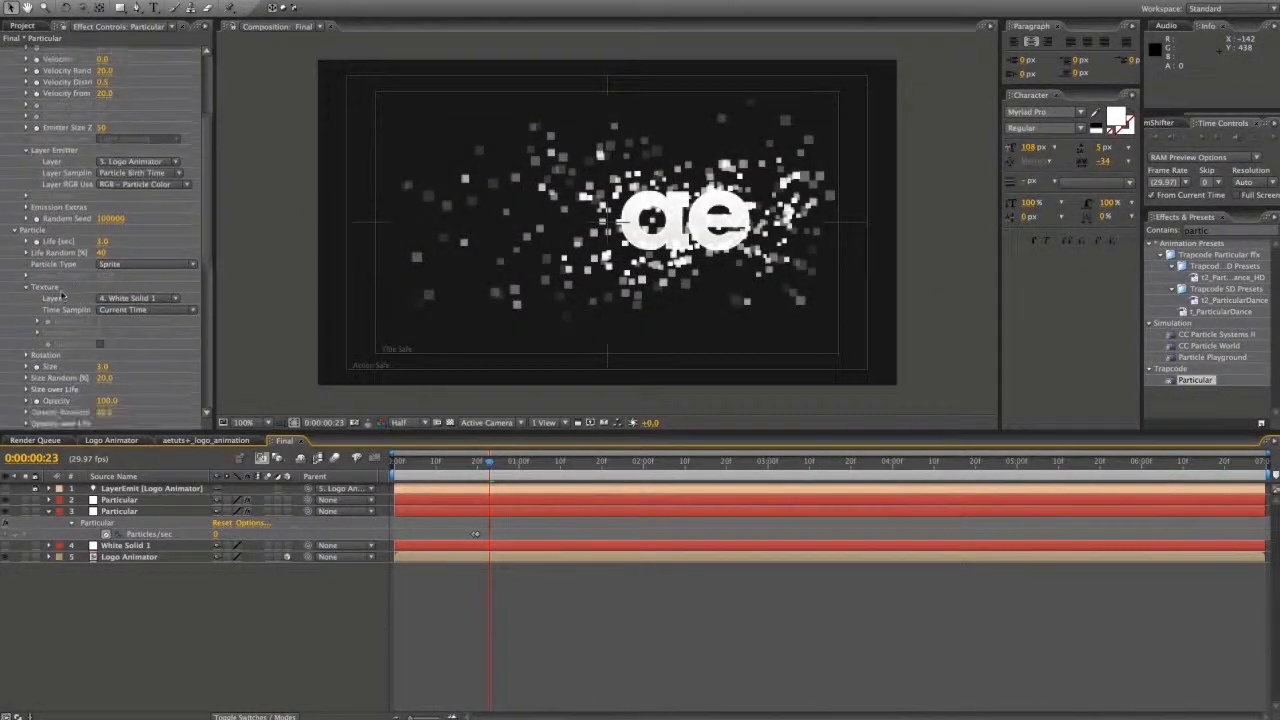
scroll(44, 317, down, 2)
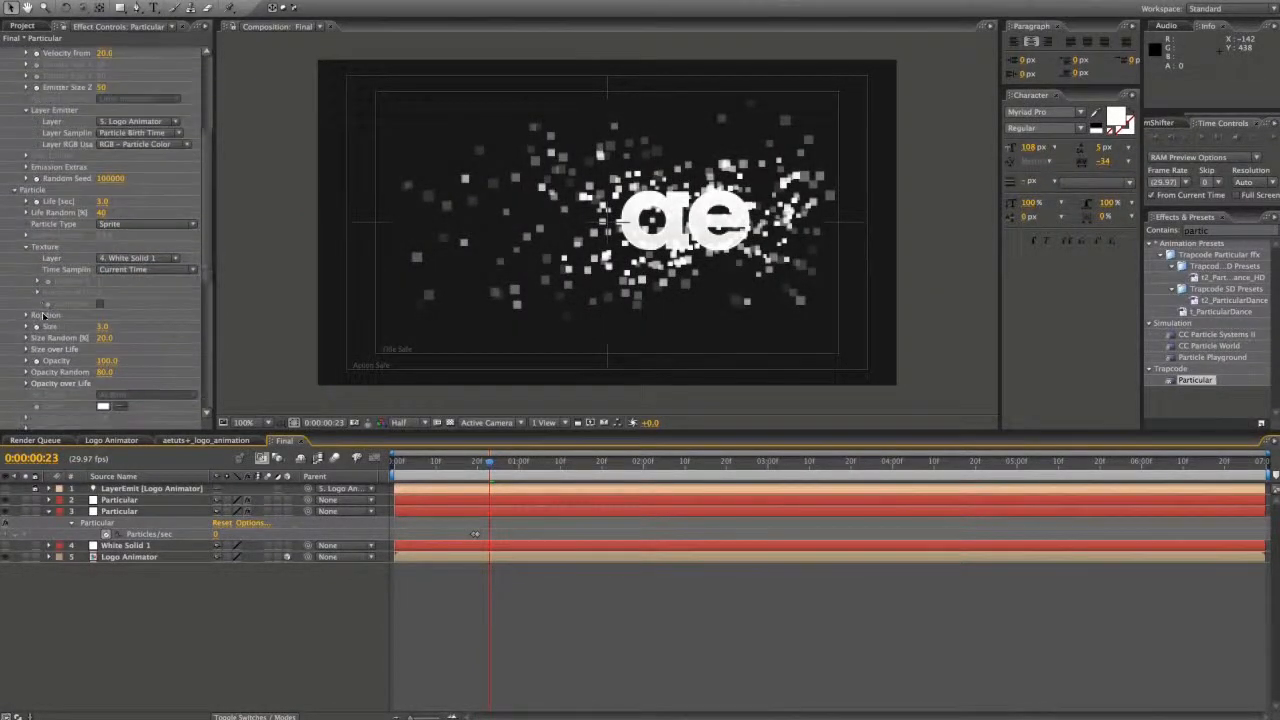
click(101, 328)
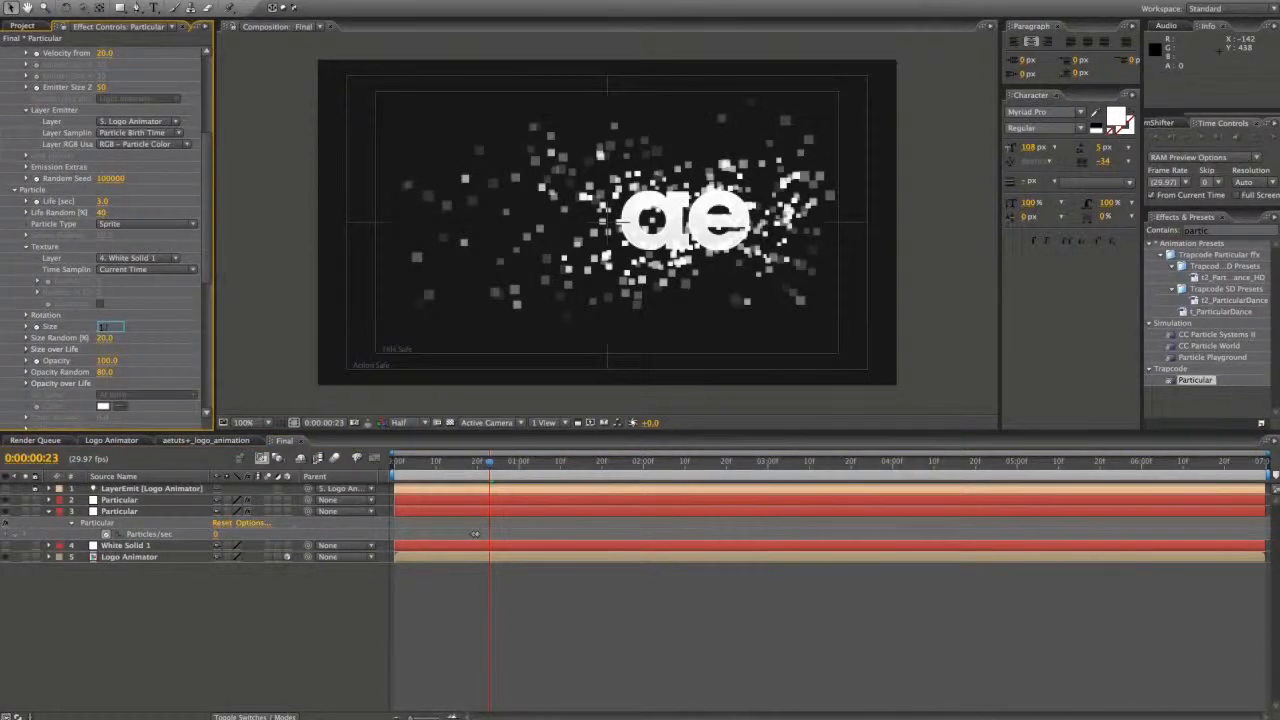
text(1.7)
key(Return)
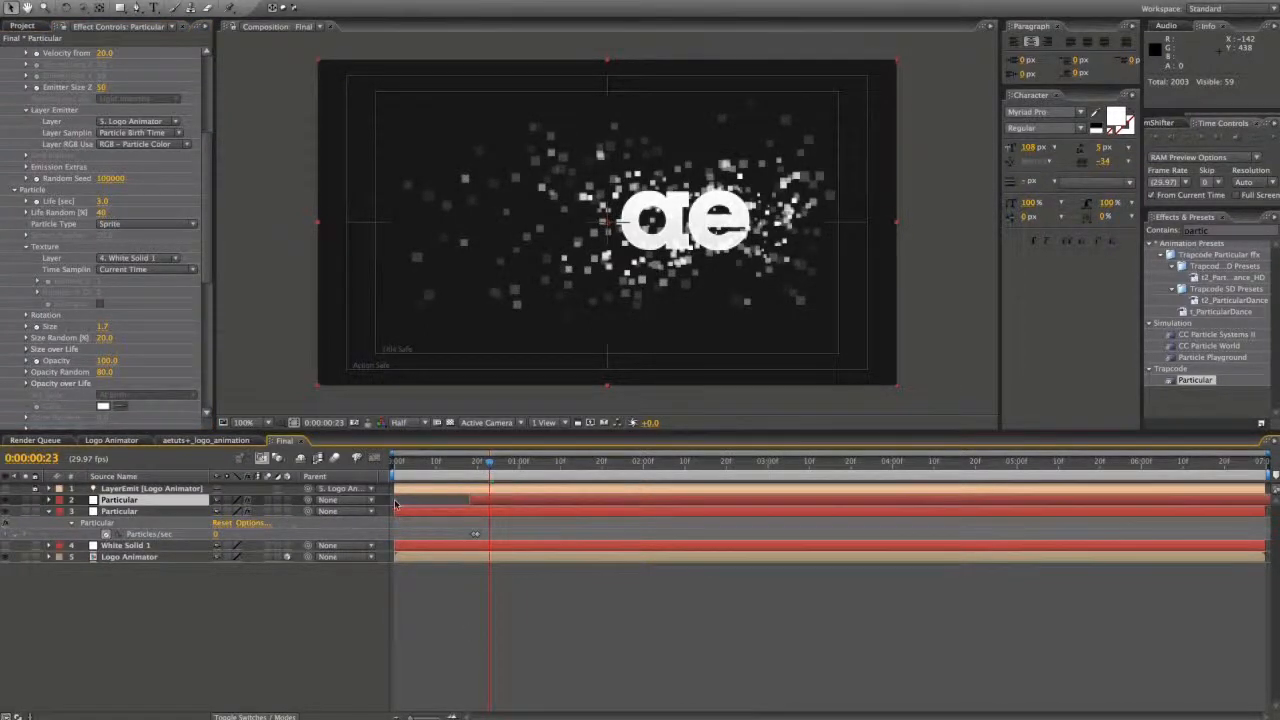
- Shift the duplicated Particular layer in time so it starts at 0:00:00:19, and preview the result
click(395, 501)
drag(490, 463, 475, 463)
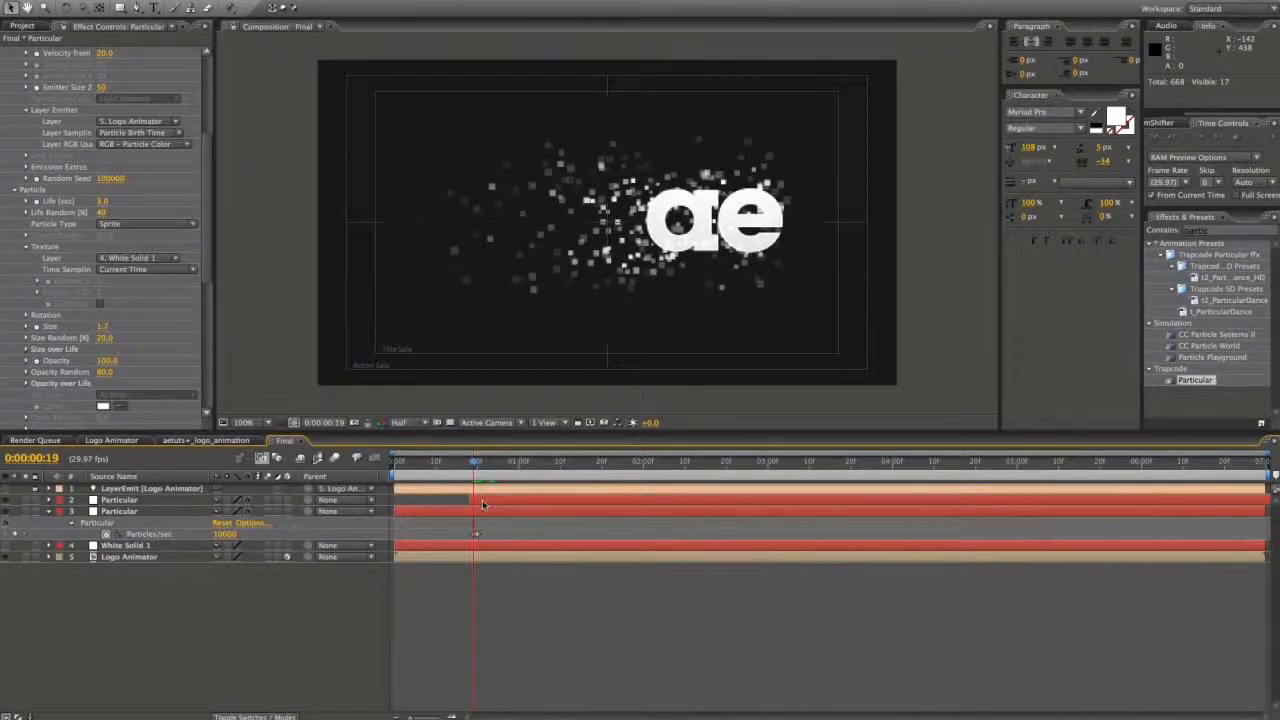
click(482, 504)
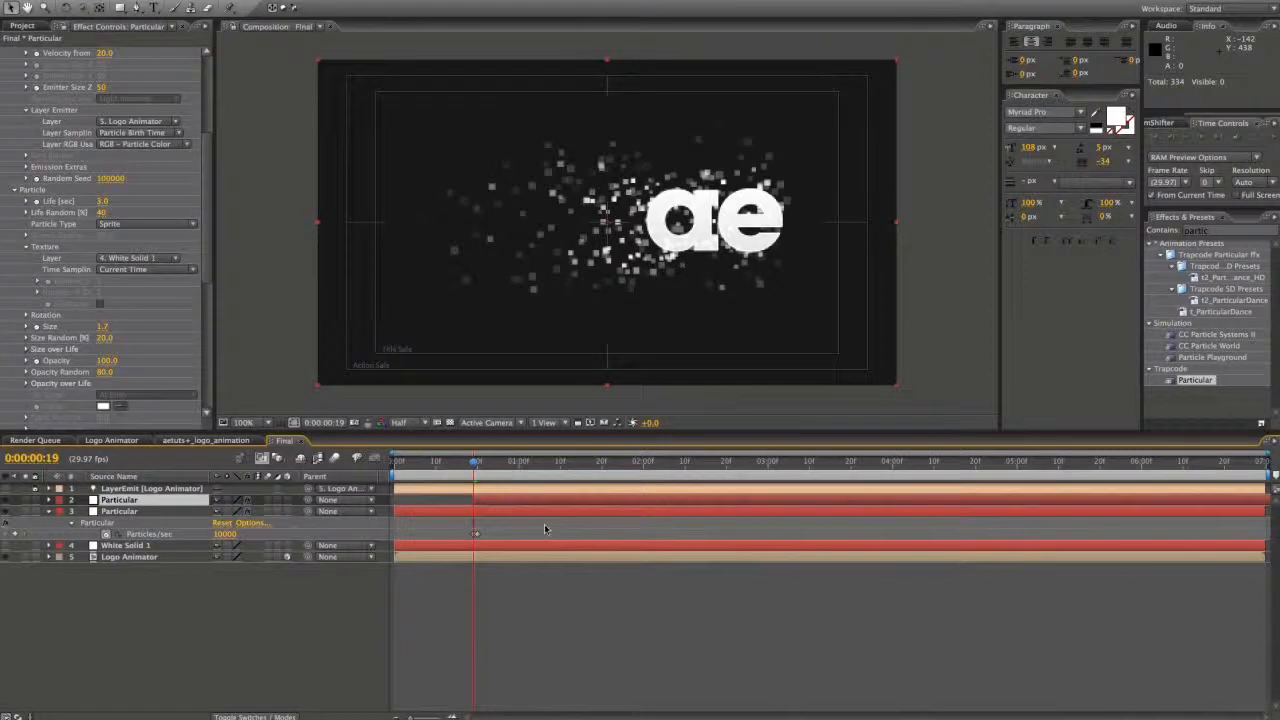
click(148, 511)
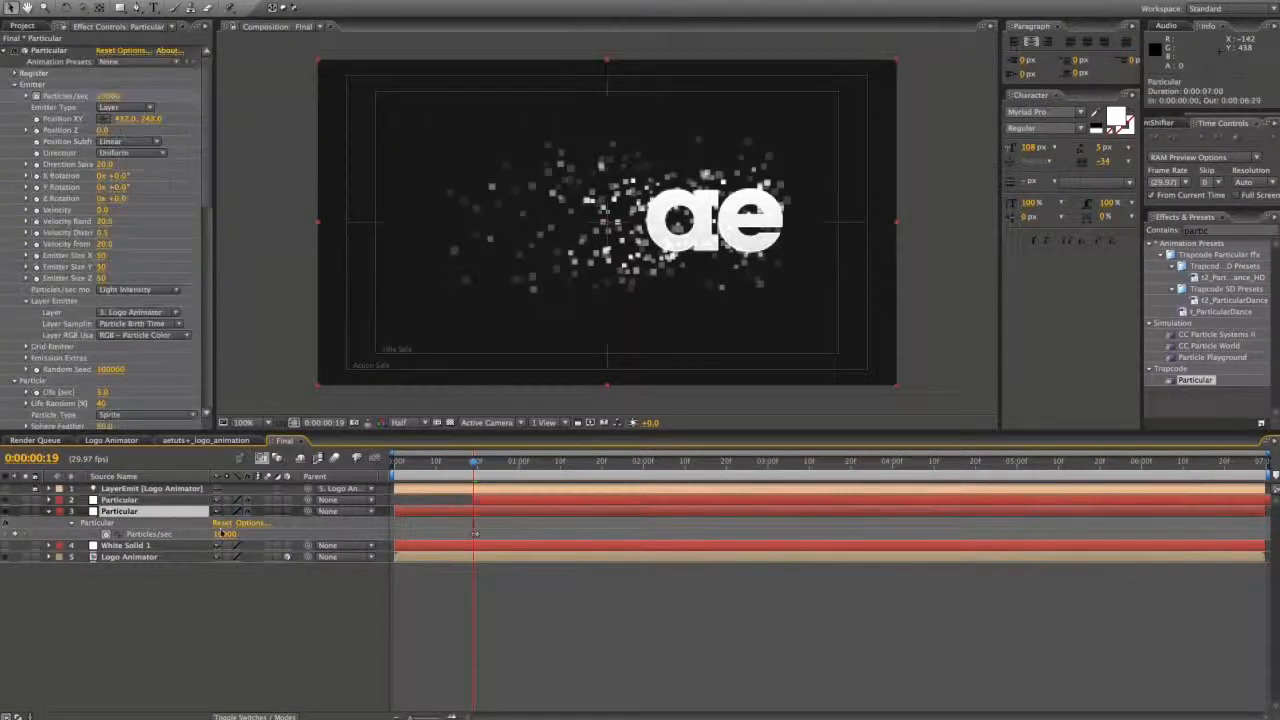
click(508, 500)
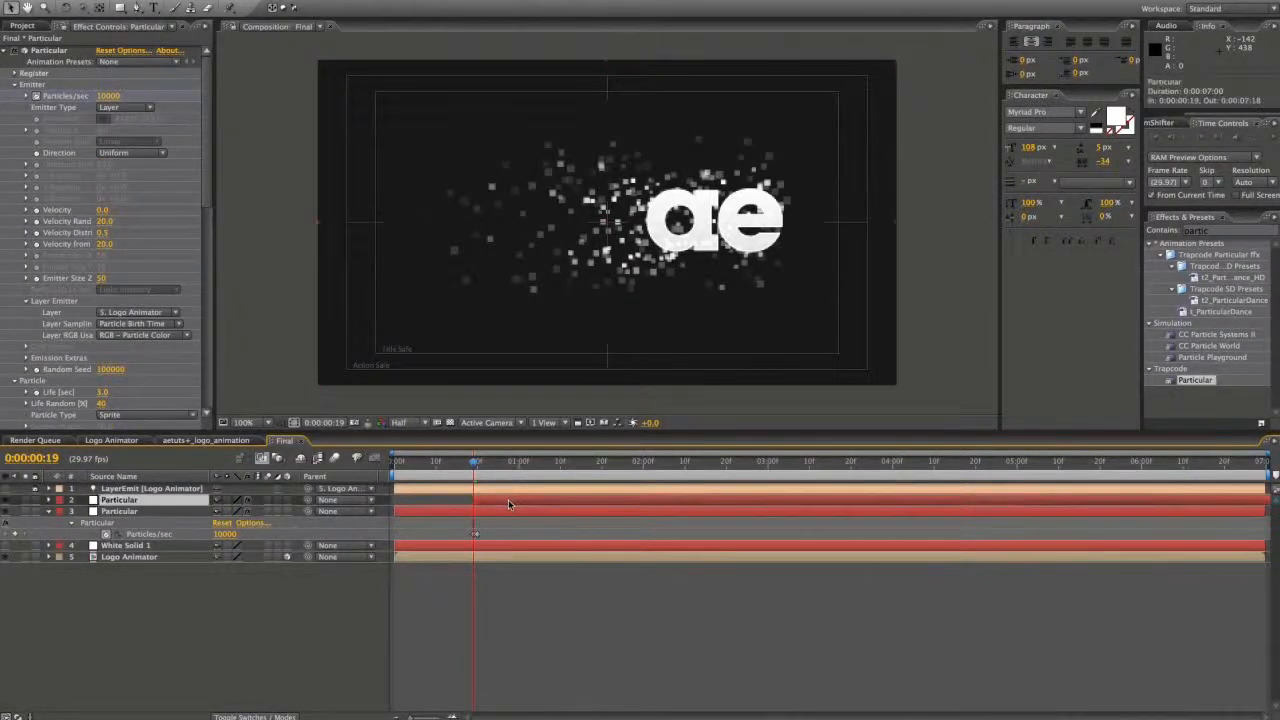
key(space)
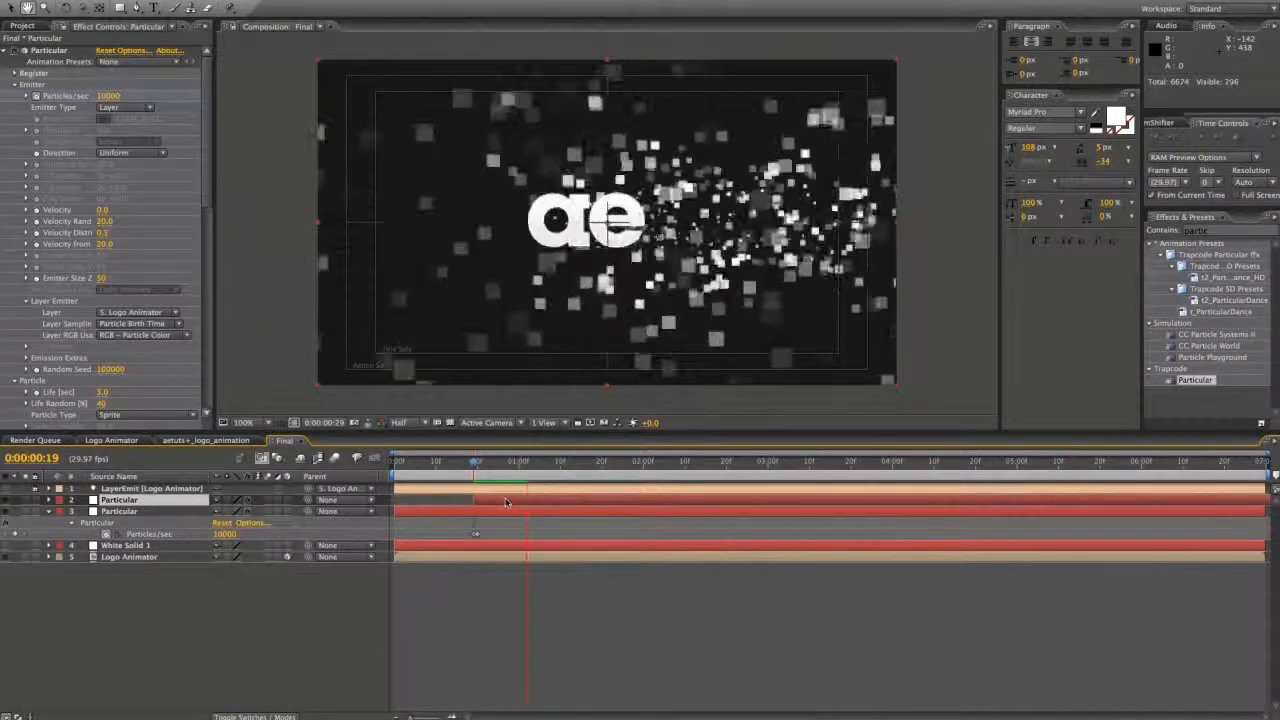
- Set Wind Z in the duplicated Particular layer's Air physics to 0
scroll(80, 300, down, 10)
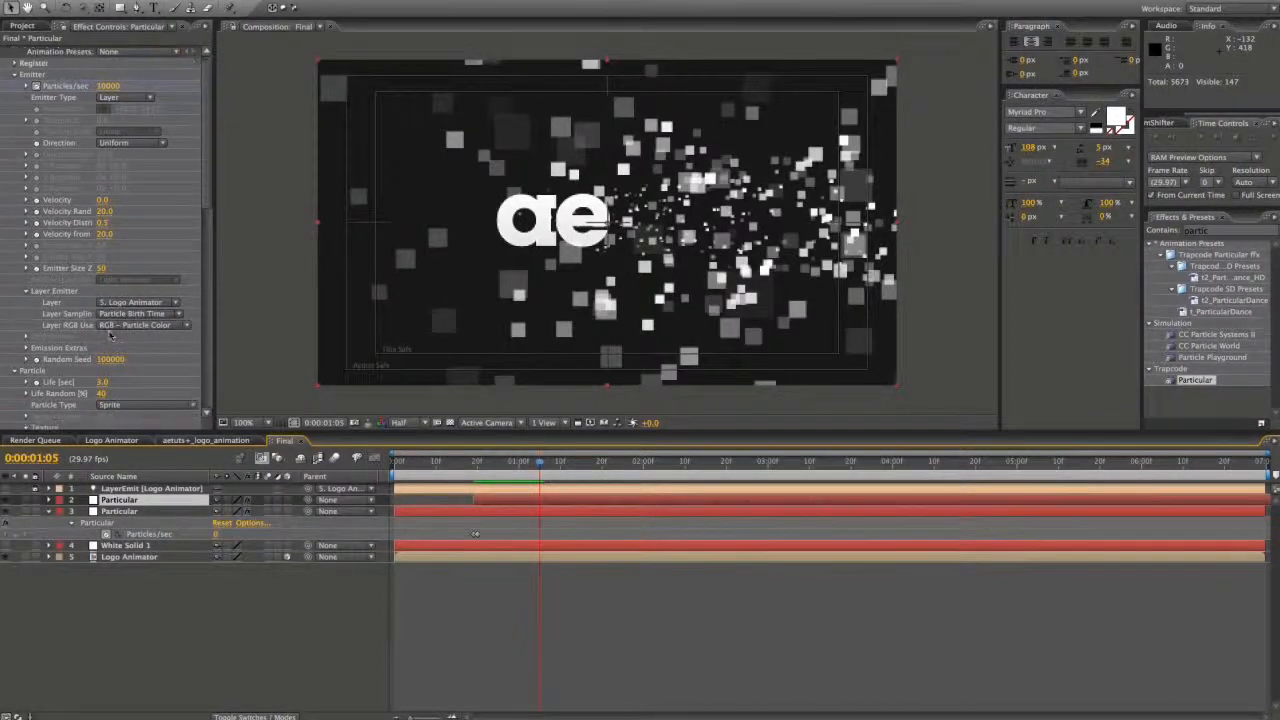
scroll(113, 330, down, 5)
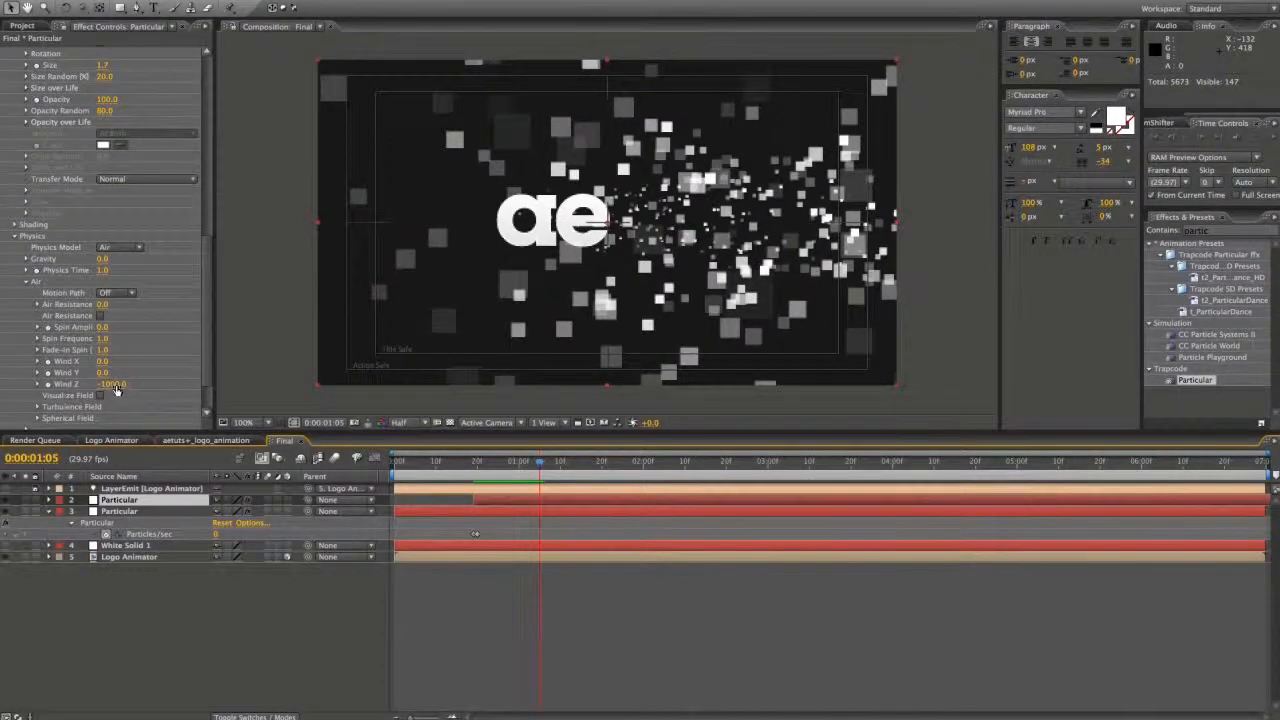
click(113, 385)
text(0)
key(Return)
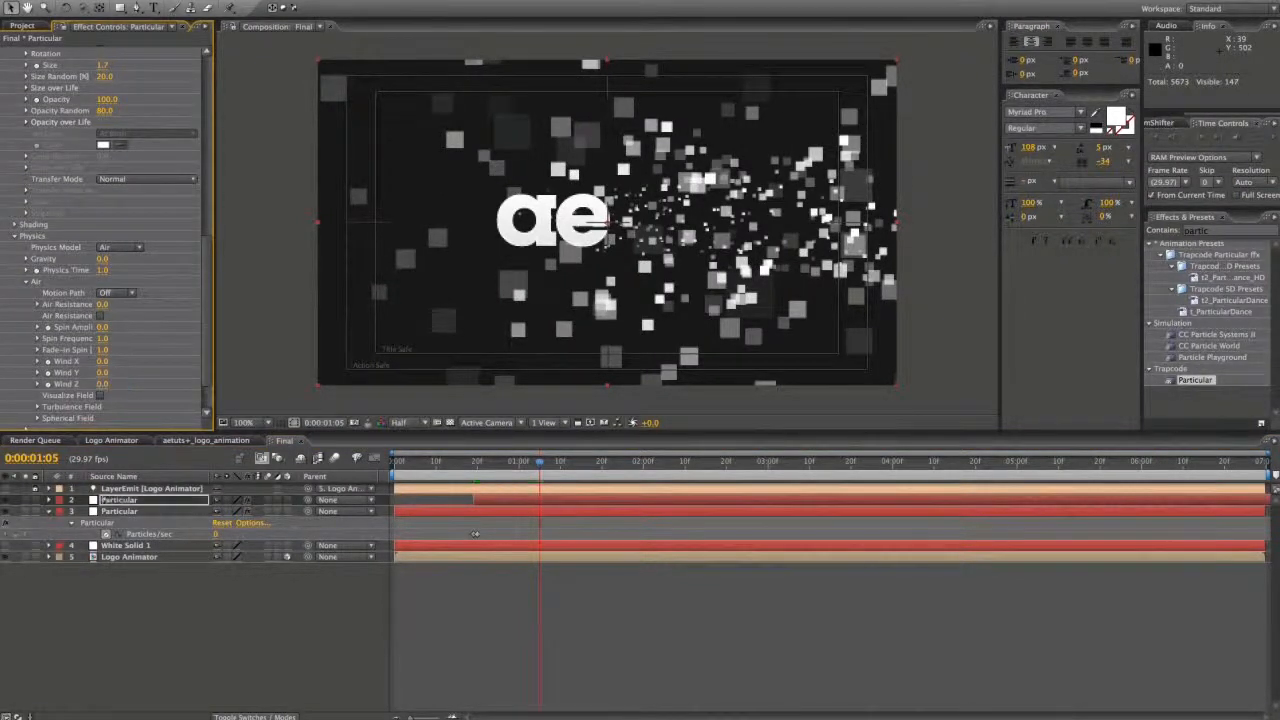
scroll(86, 195, up, 10)
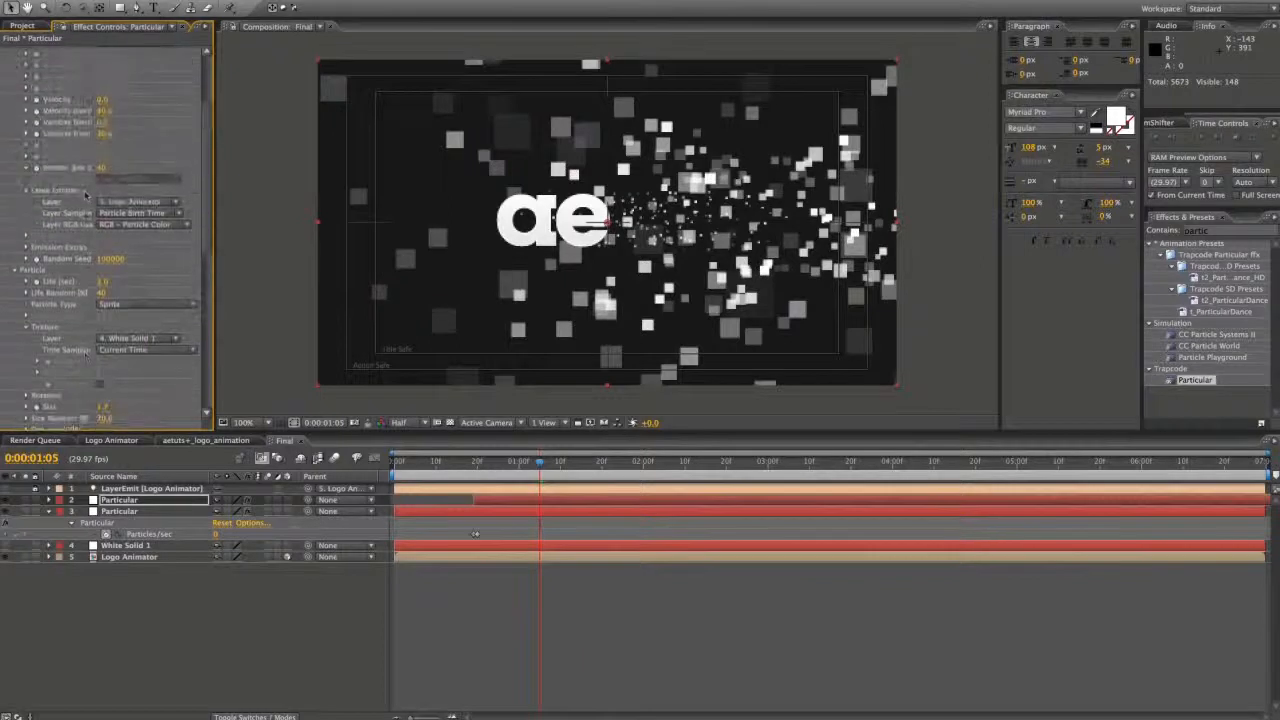
- Set the emitter Velocity of the duplicated Particular layer to 50 and preview the result
click(102, 210)
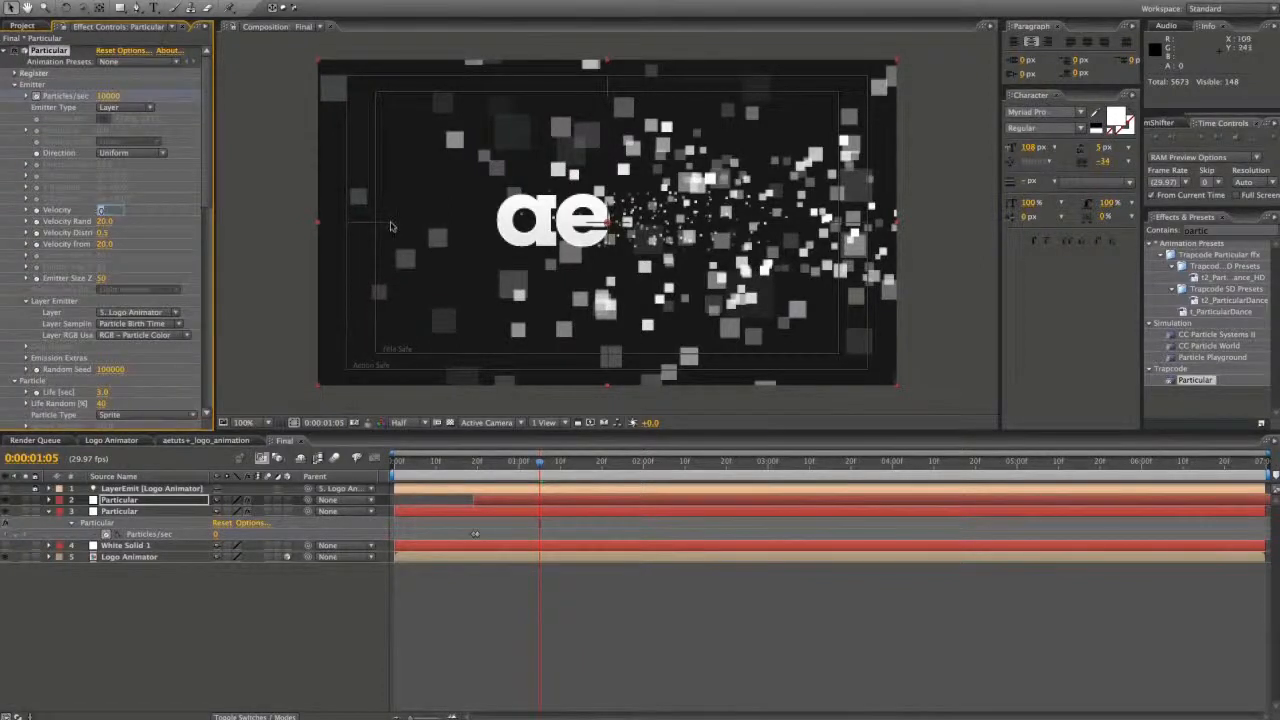
text(50)
key(Return)
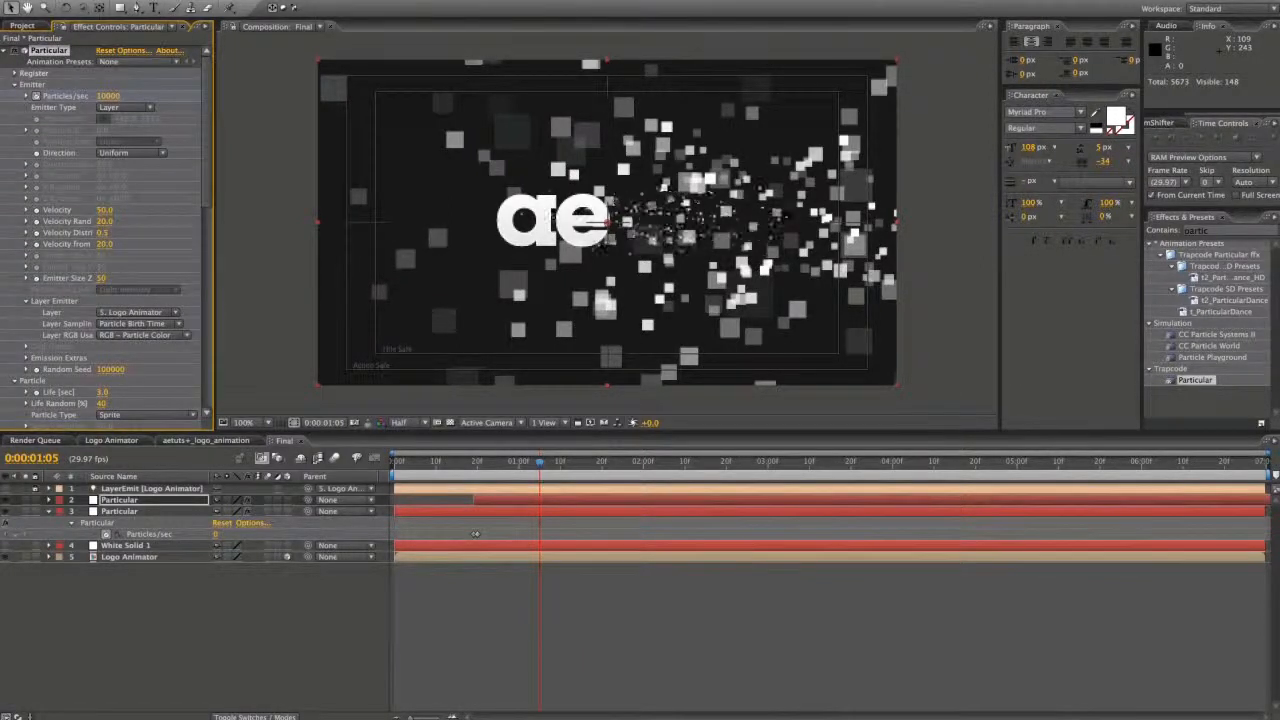
key(KP_0)
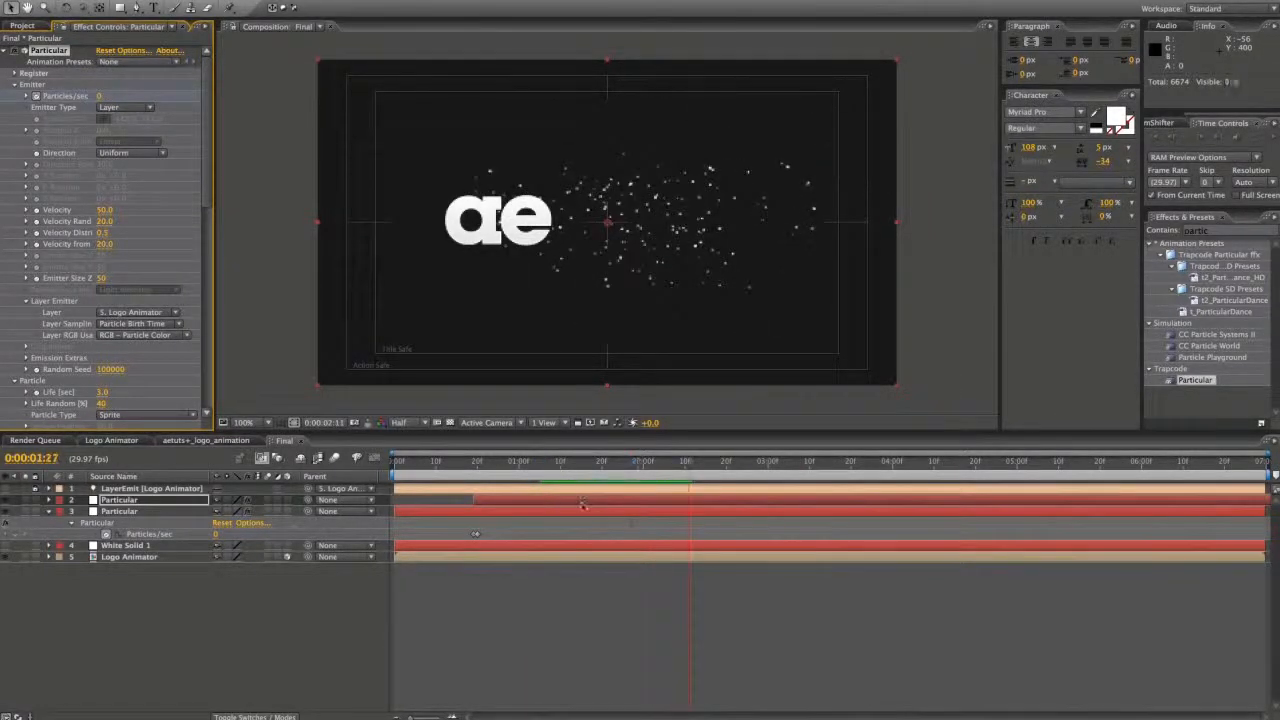
- Move the duplicated Particular layer's Particles/sec keyframes so the emission ends just after 0:00:01:10, and preview the result
click(555, 503)
key(u)
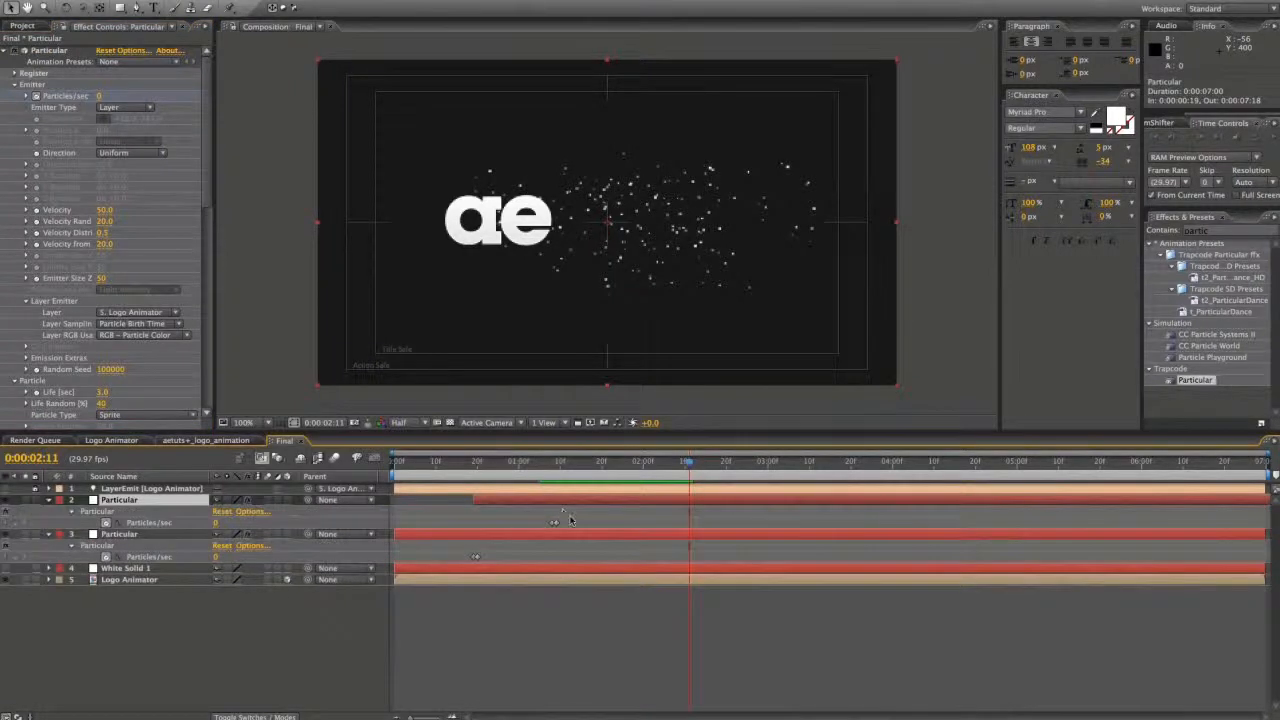
drag(636, 462, 560, 469)
click(554, 522)
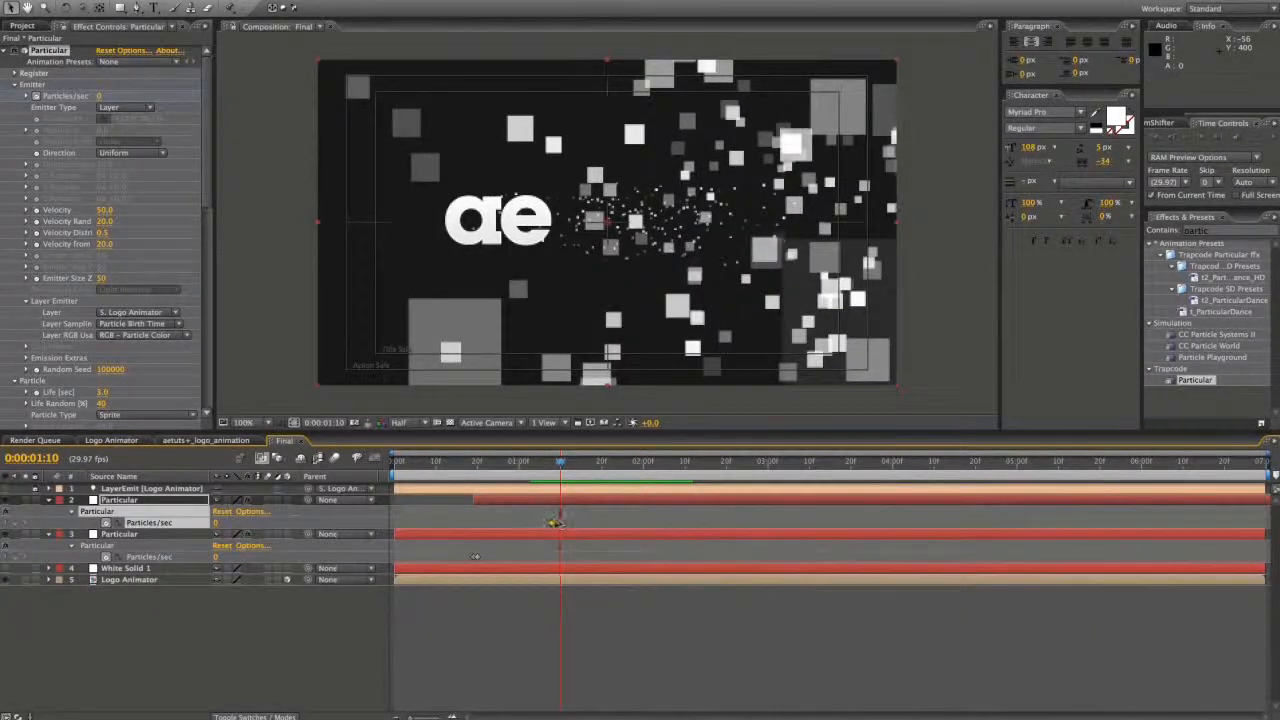
drag(554, 522, 561, 524)
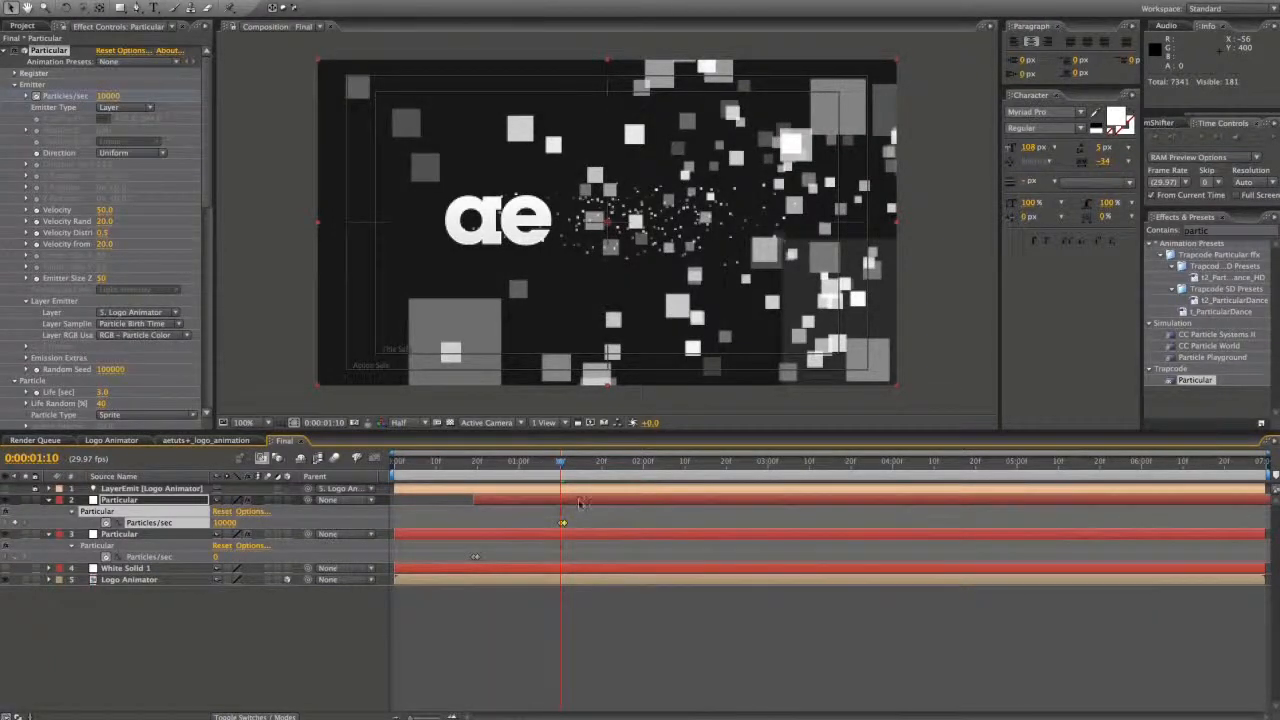
key(space)
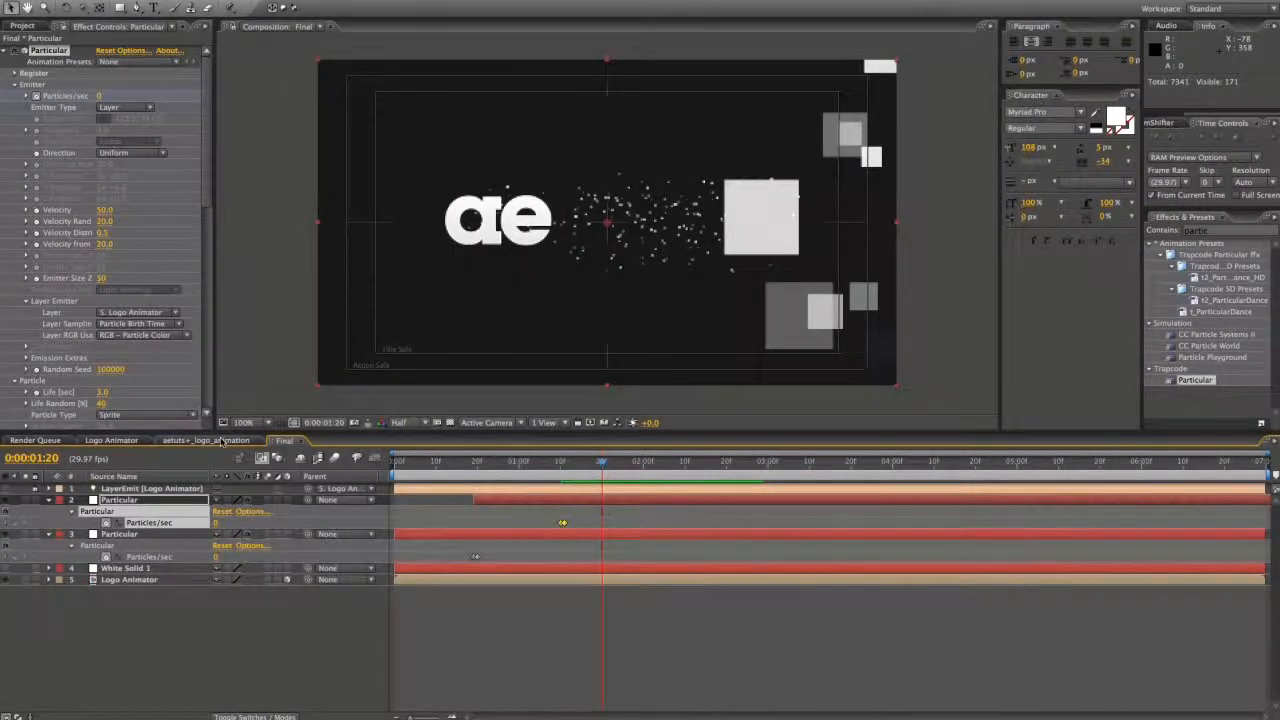
- Turn on the b1 and b2 backgrounds in the aetuts+_logo_animation composition and copy b2 into the Final composition
click(222, 441)
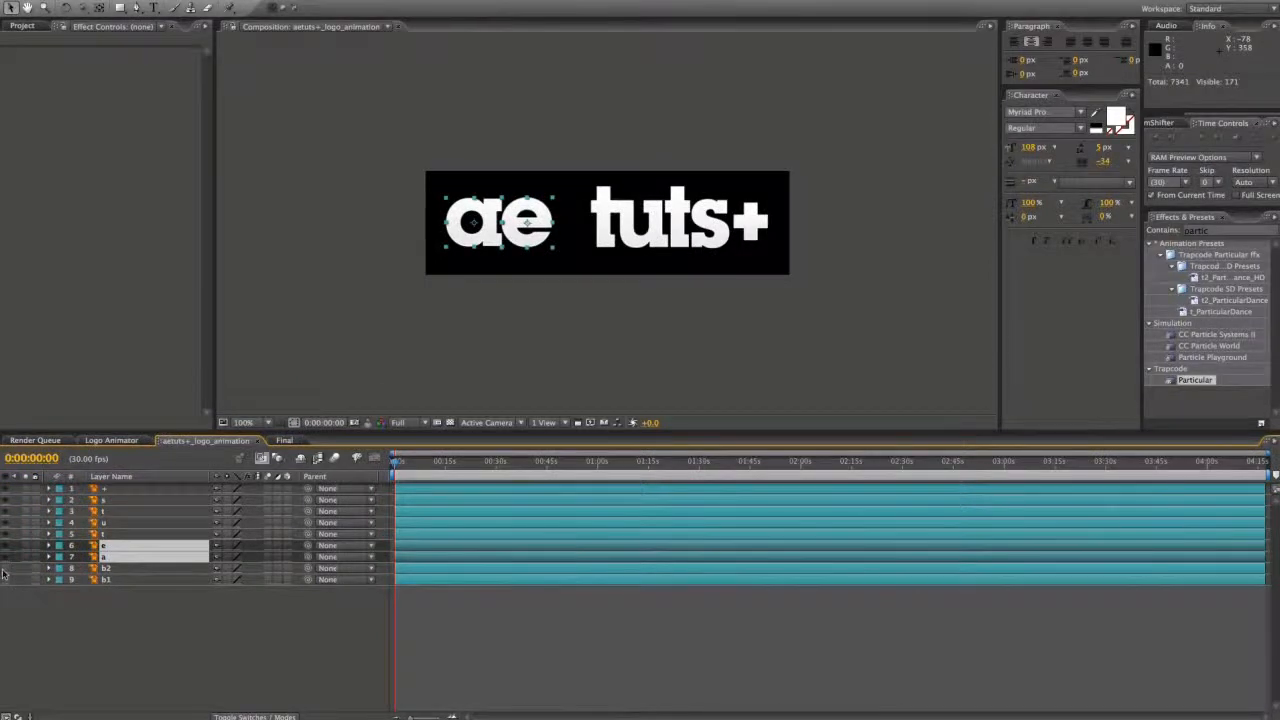
drag(5, 569, 5, 580)
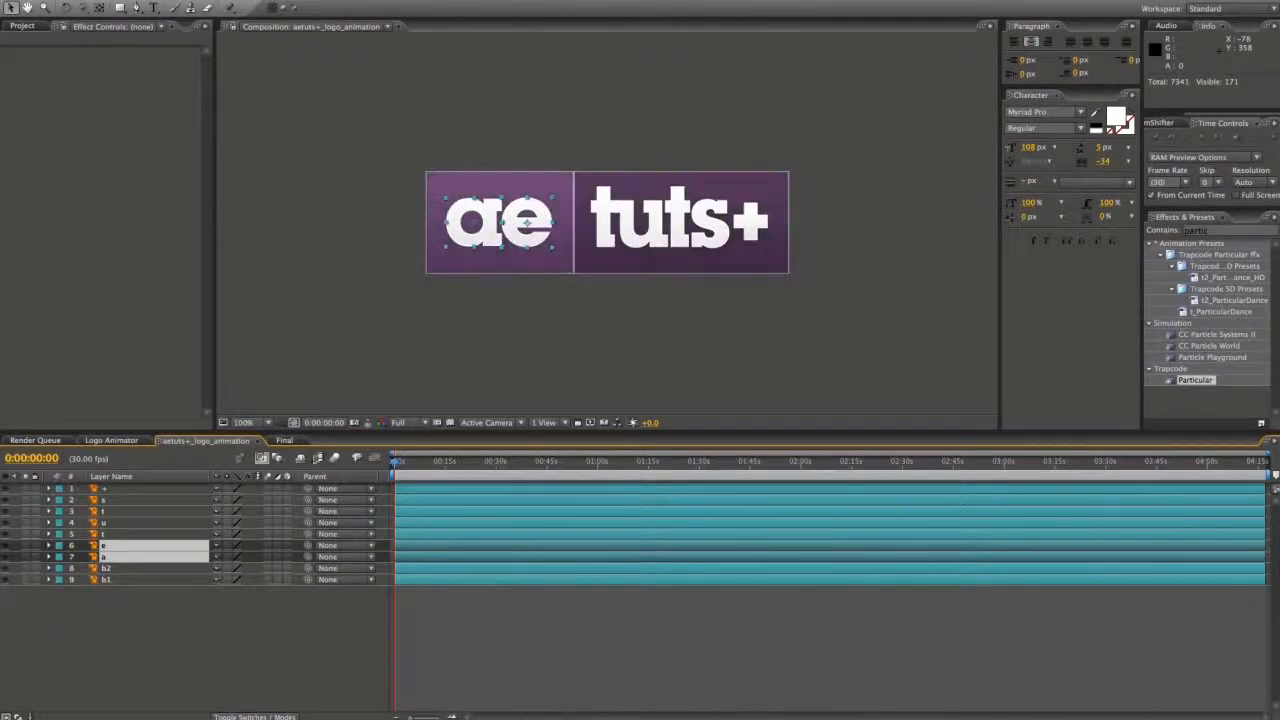
click(558, 270)
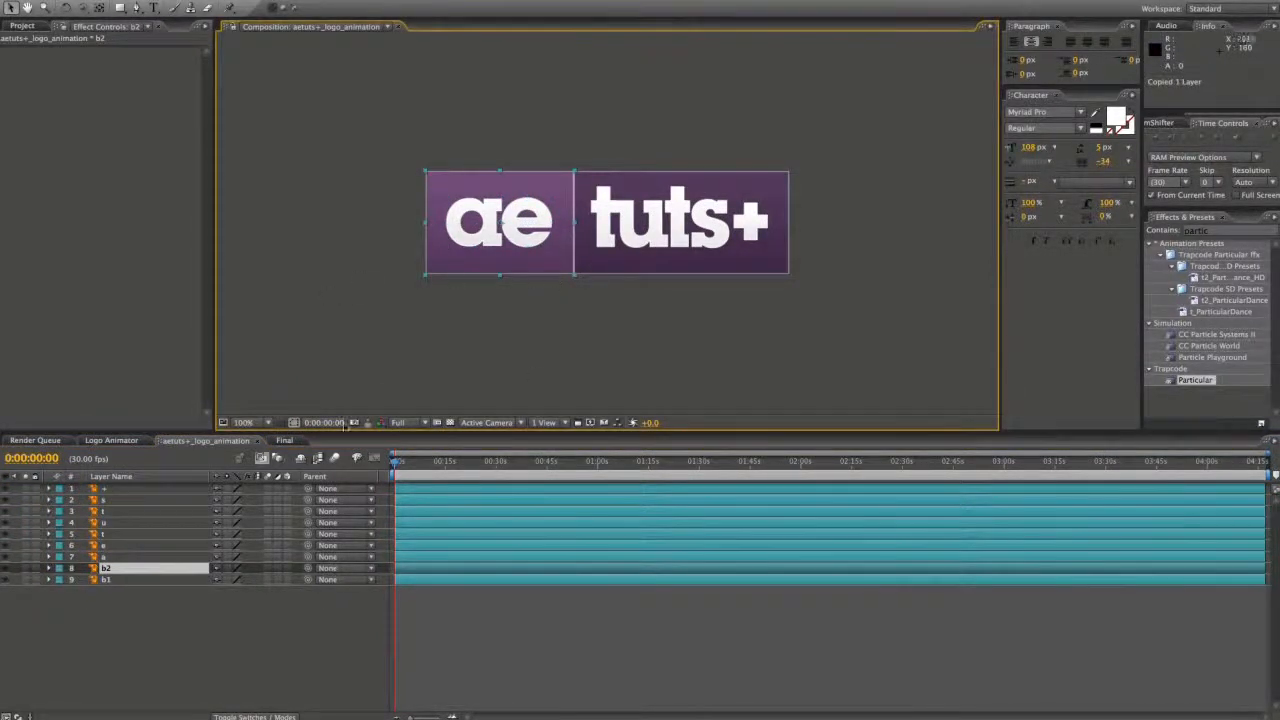
click(286, 440)
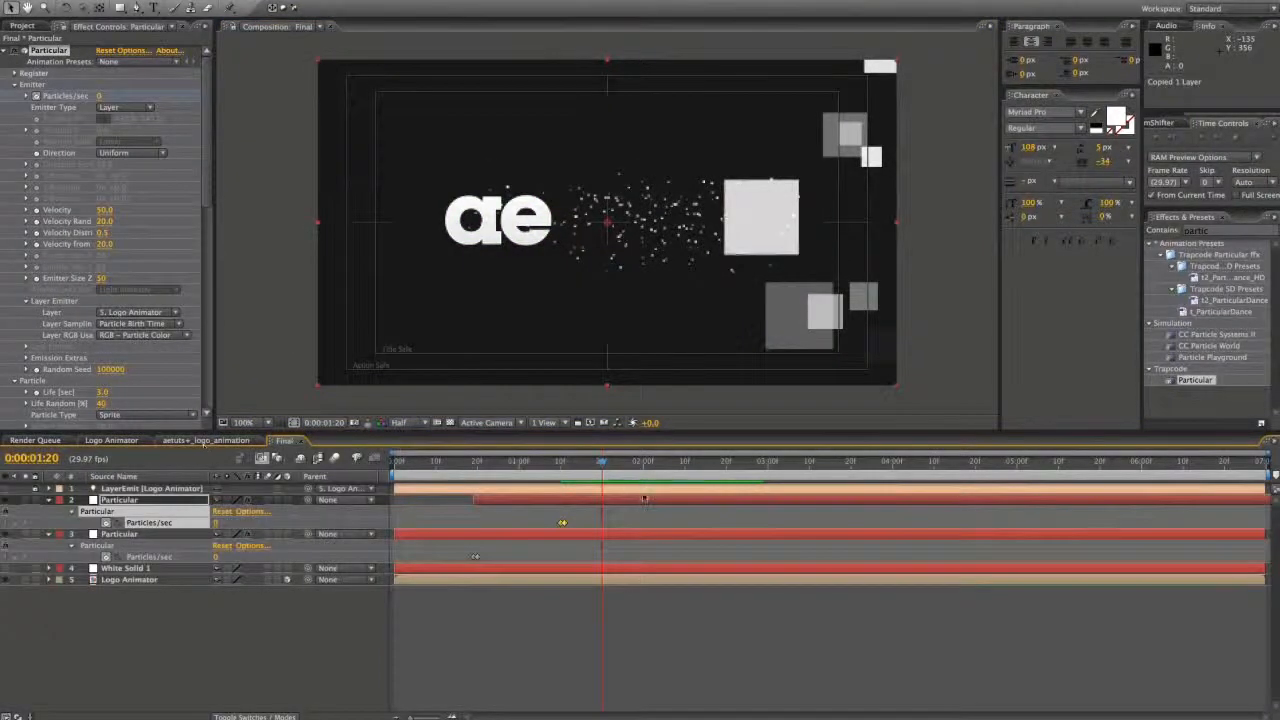
key(ctrl+v)
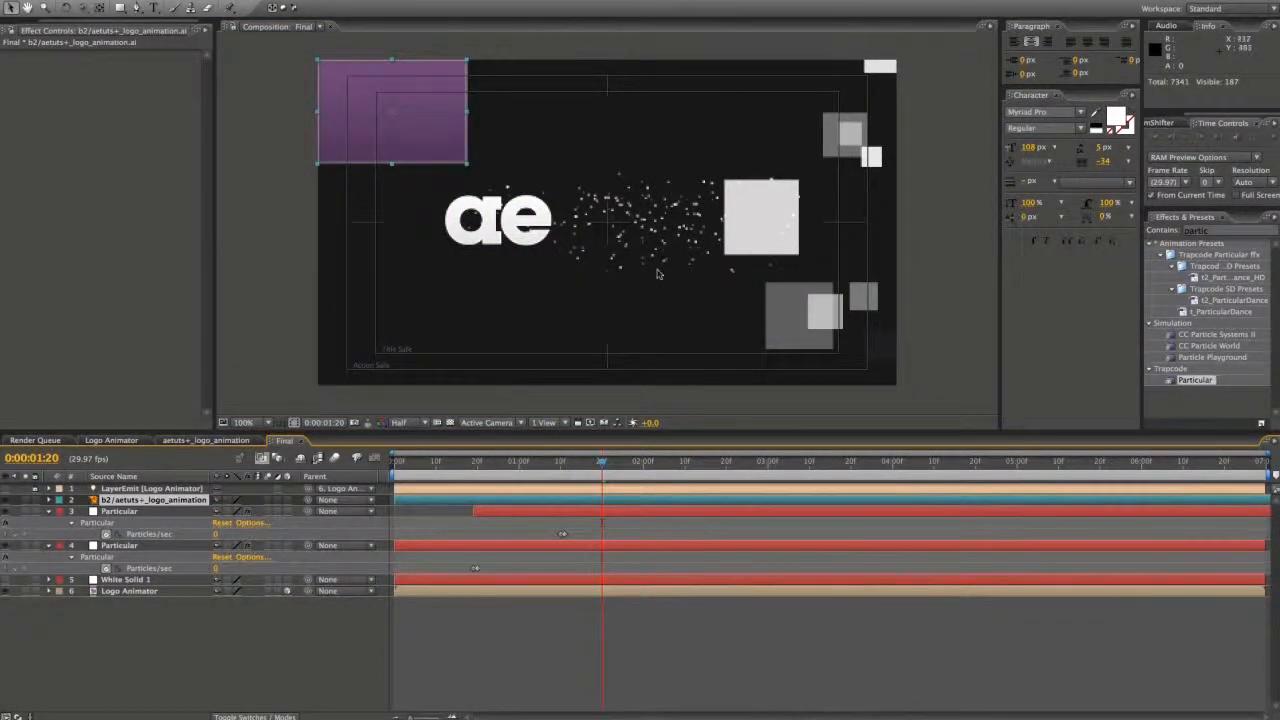
- Set Layer RGB Usage to None in the Layer Emitter settings of the original Particular layer
click(120, 546)
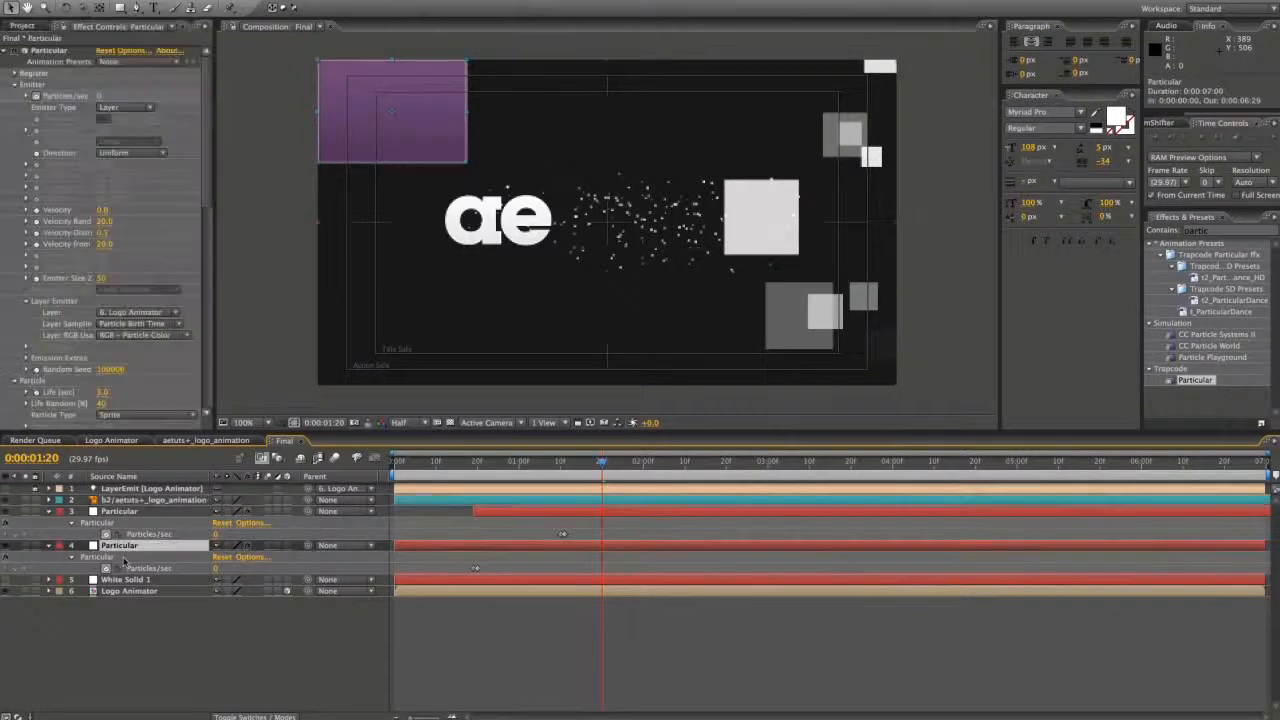
scroll(70, 358, down, 5)
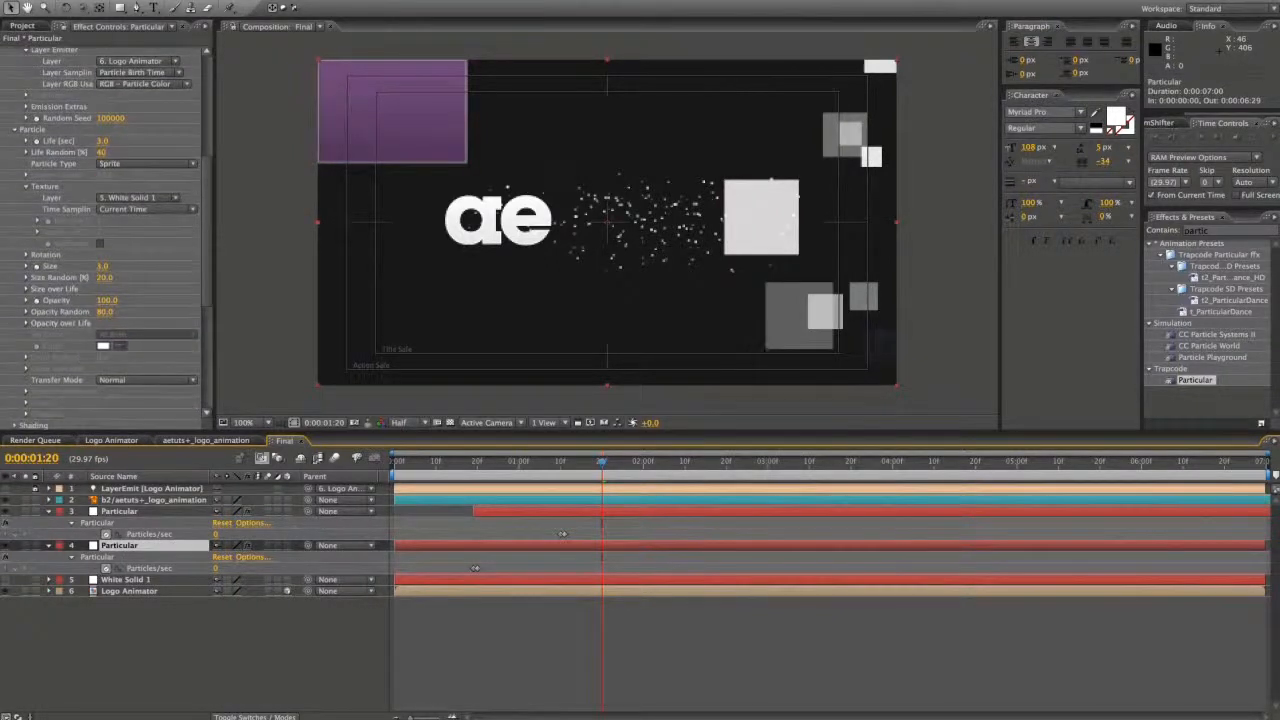
scroll(88, 210, down, 1)
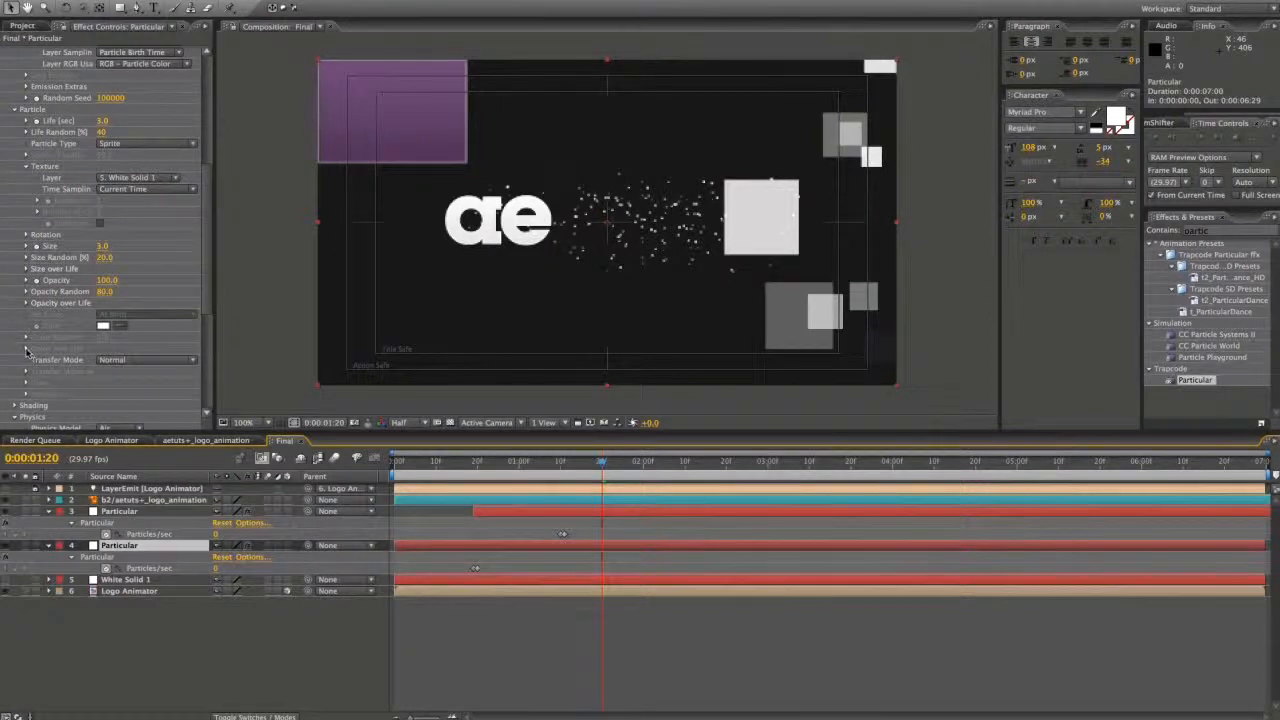
click(27, 348)
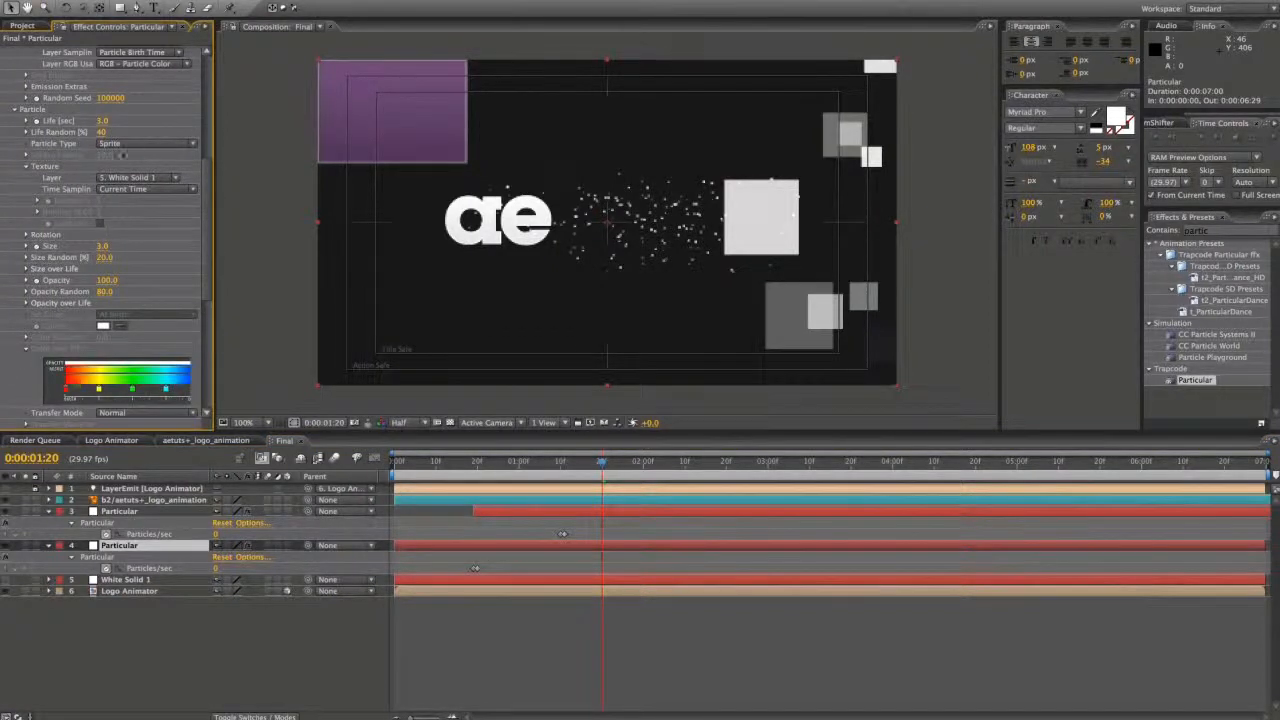
click(119, 147)
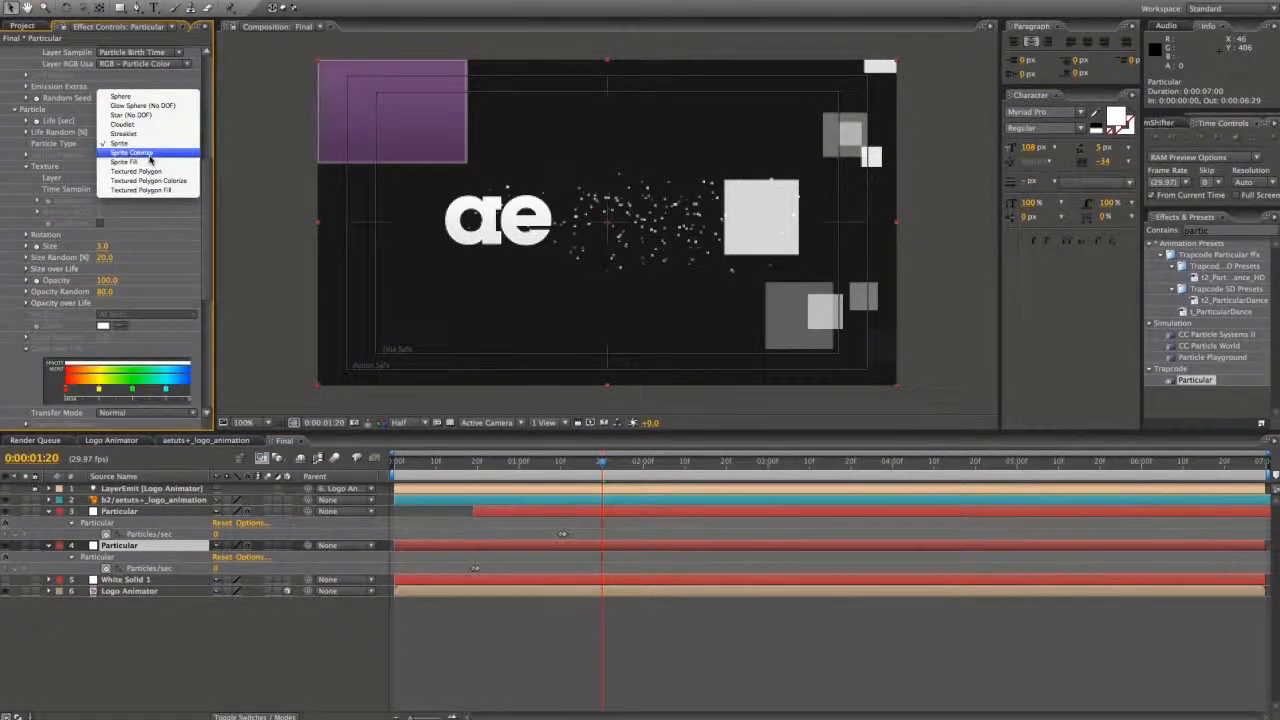
click(149, 156)
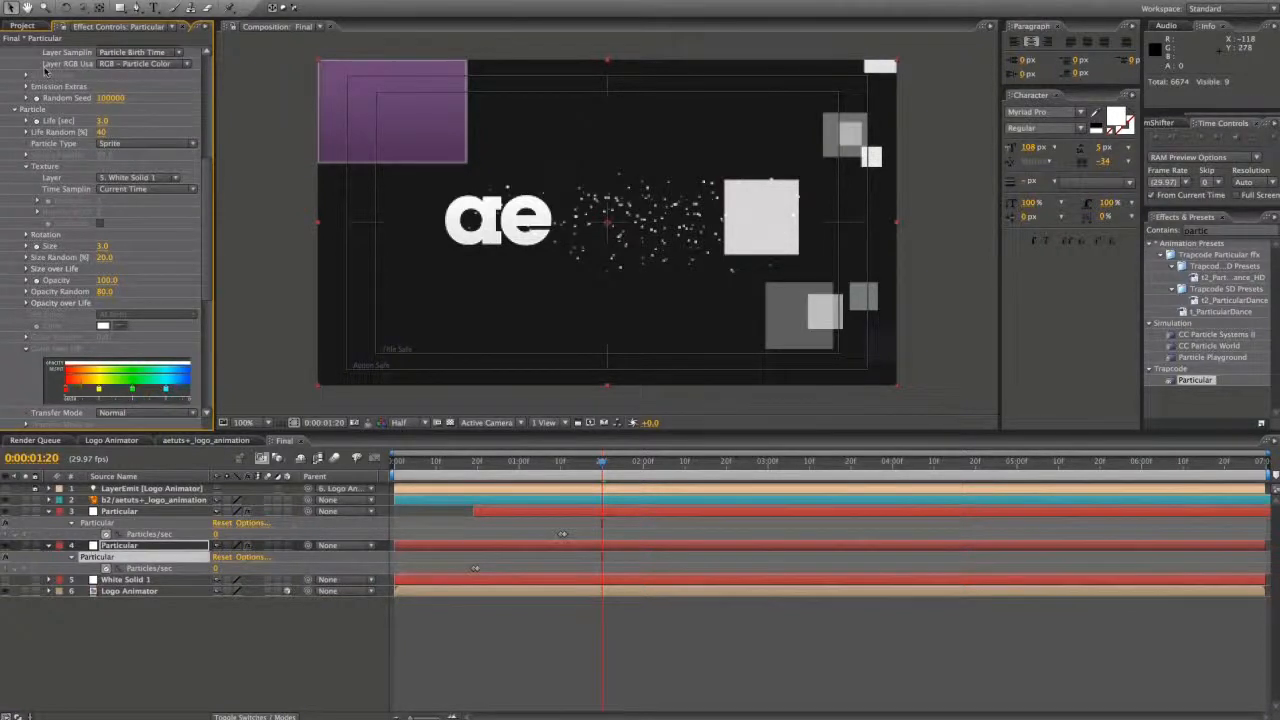
scroll(88, 78, up, 4)
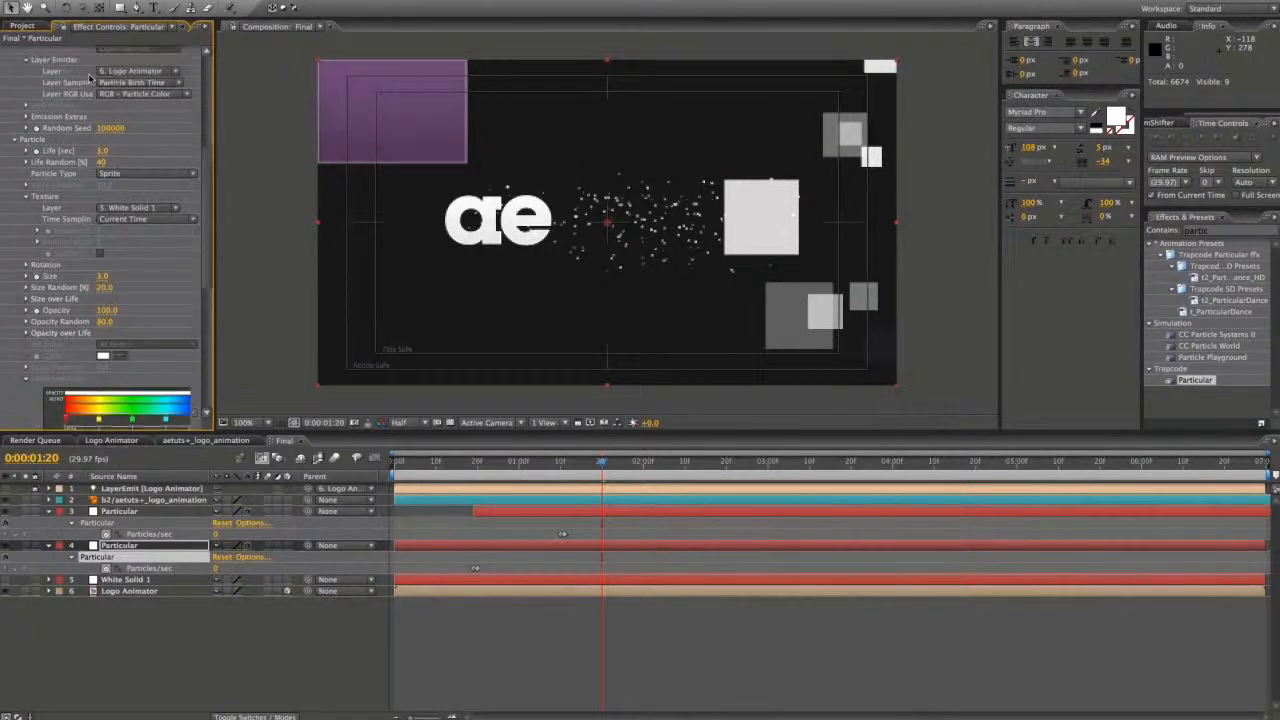
click(140, 184)
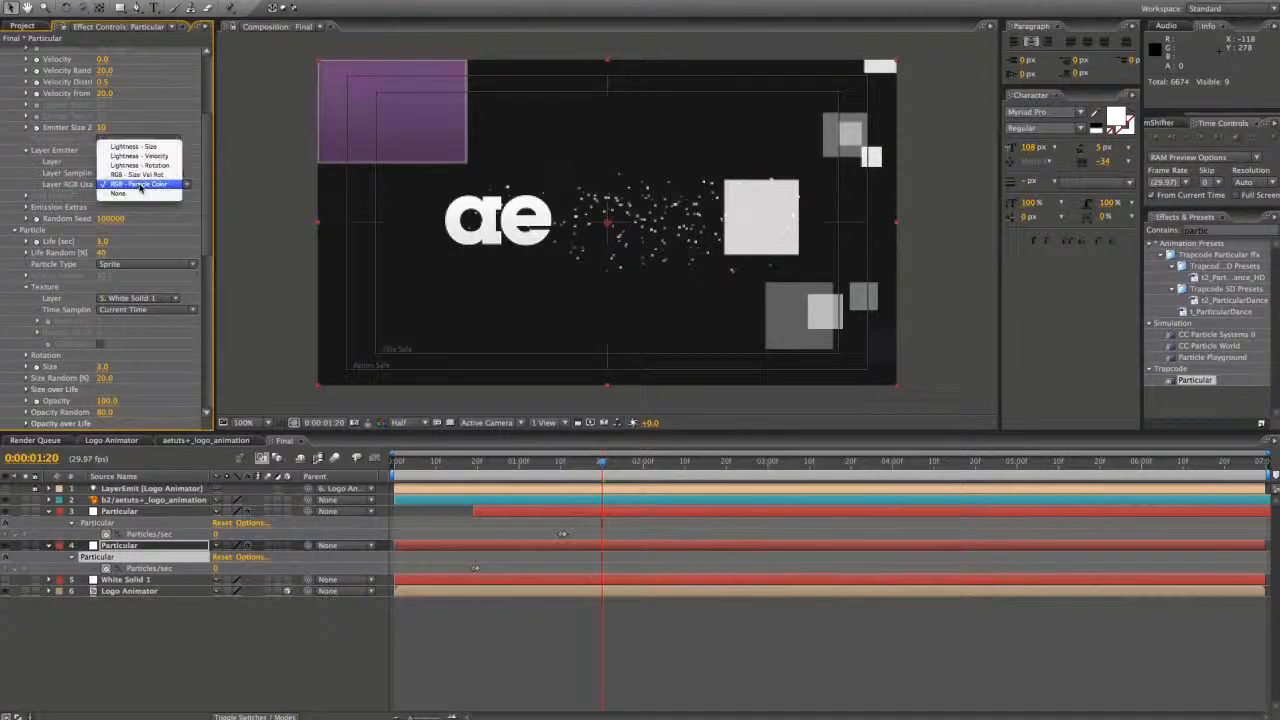
click(130, 142)
- Change the original Particular layer's Particle Type to Sprite Colorize and its Set Color option to Random from Gradient
scroll(86, 268, down, 4)
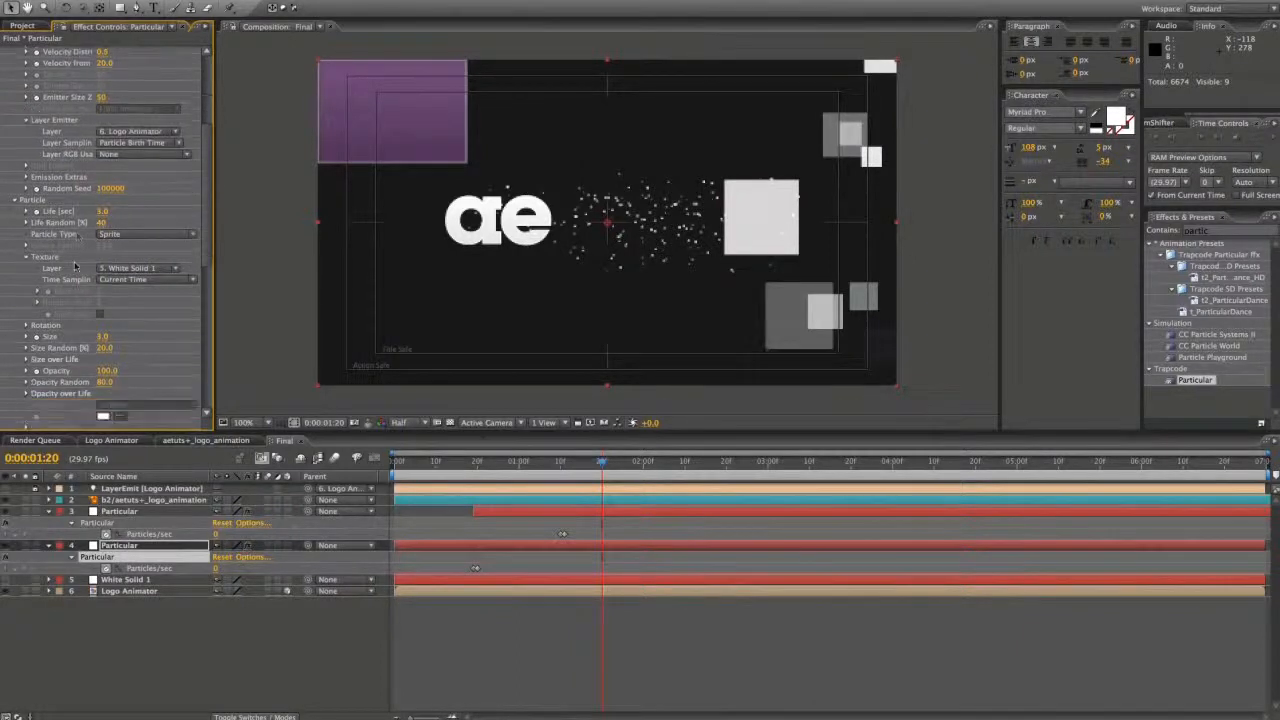
click(160, 143)
click(167, 146)
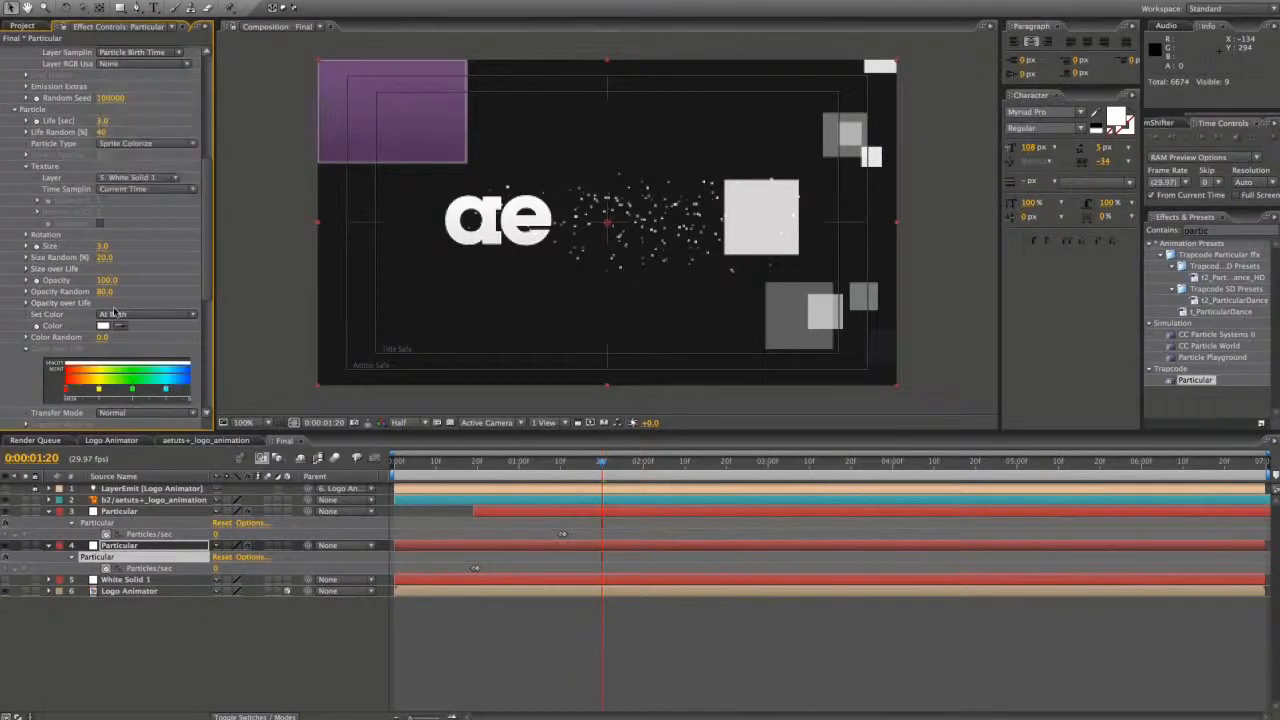
click(133, 314)
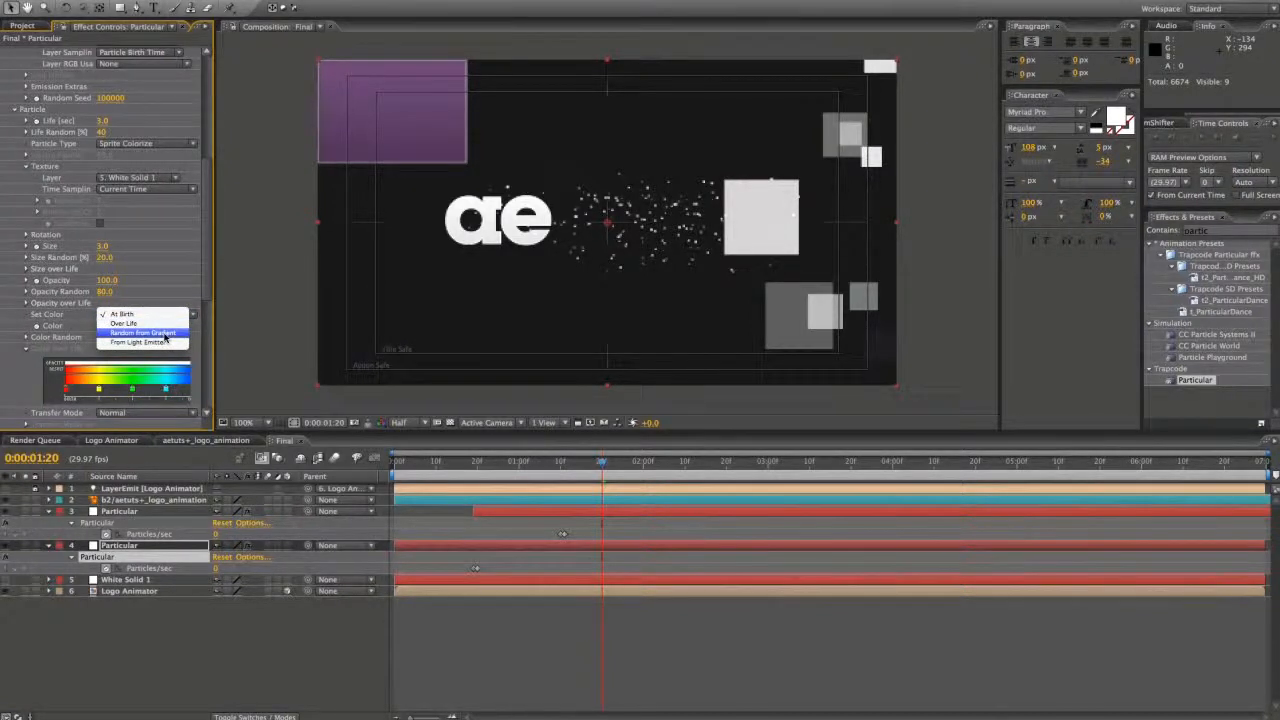
click(145, 332)
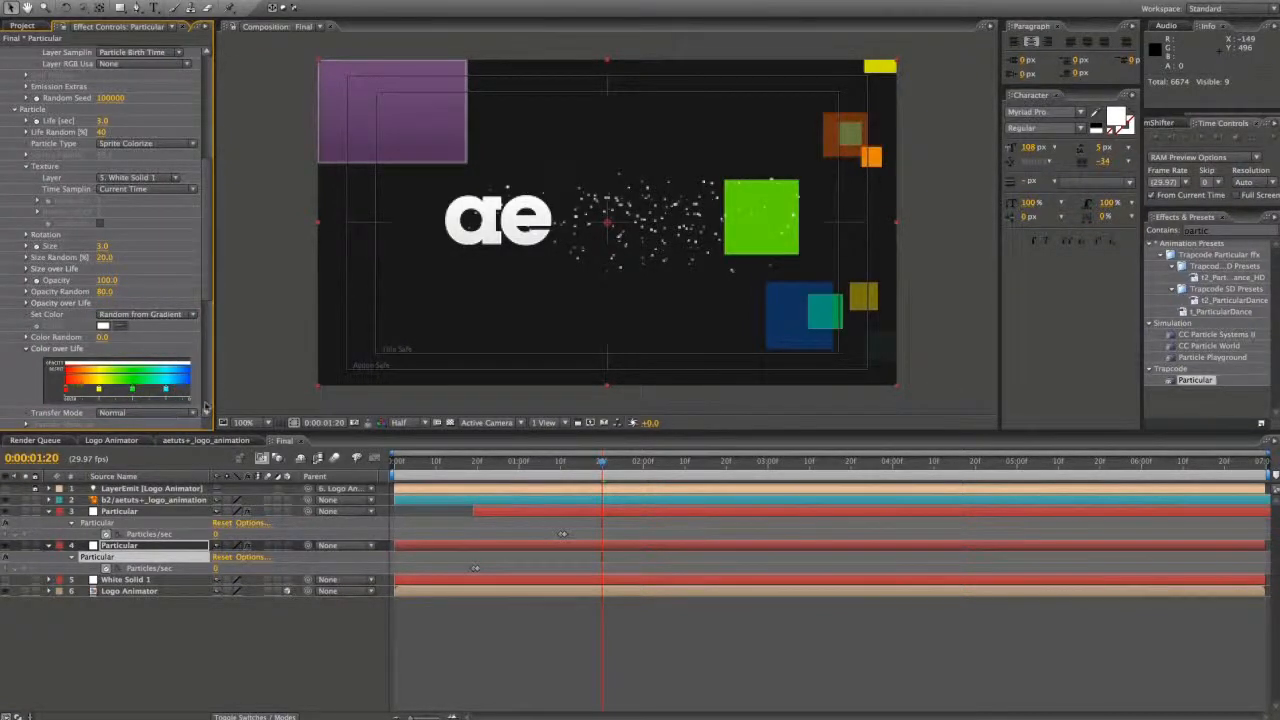
- Widen the effect controls and change the blue end stop of the Color over Life gradient to a light pinkish purple
drag(205, 407, 260, 398)
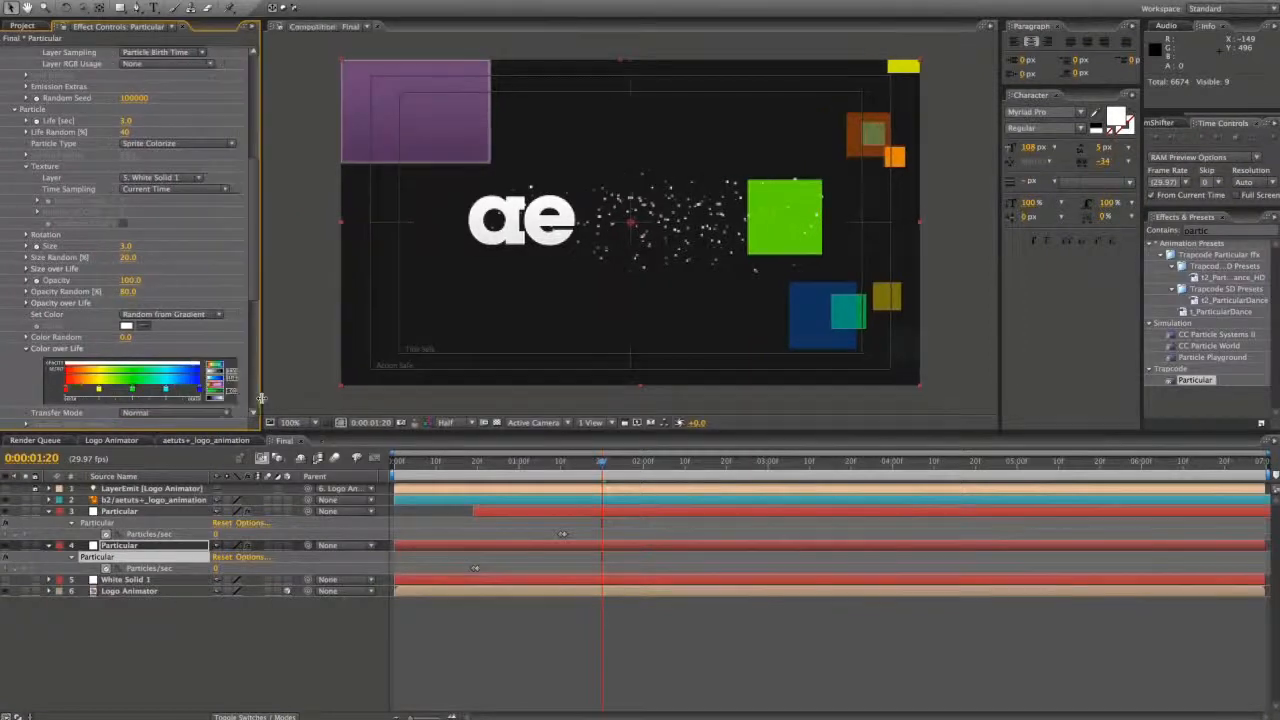
double_click(200, 393)
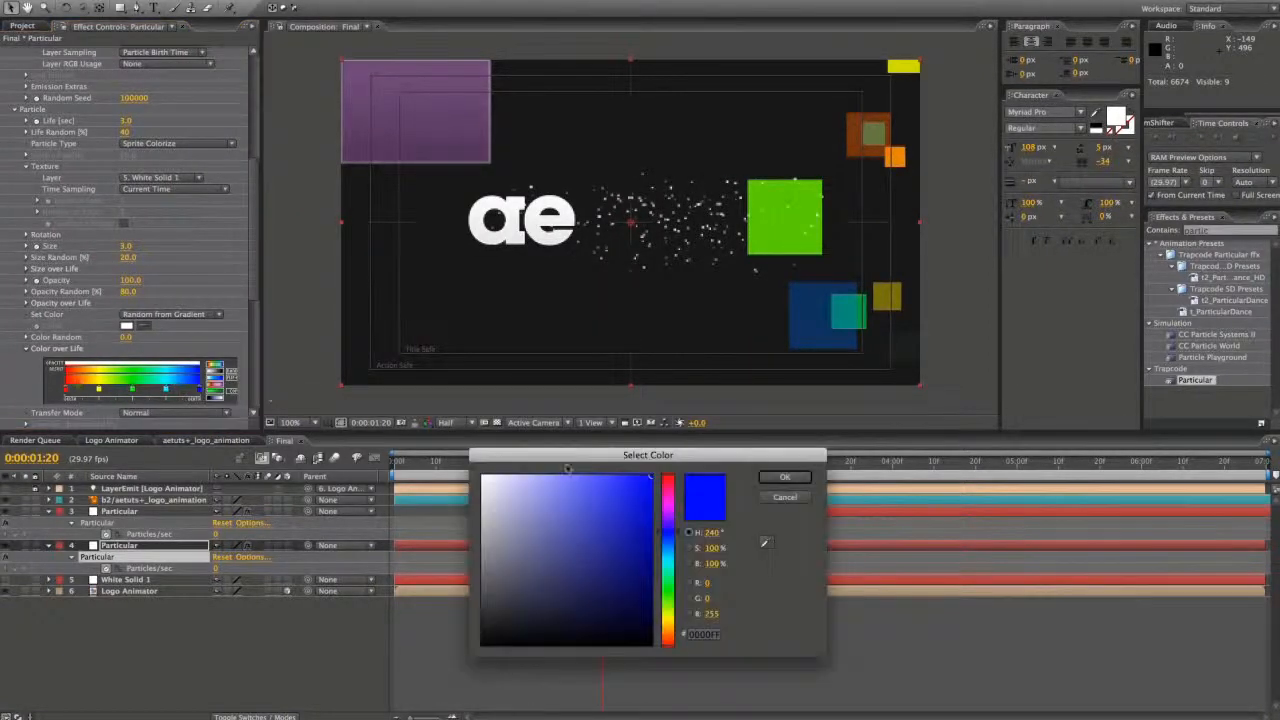
click(766, 543)
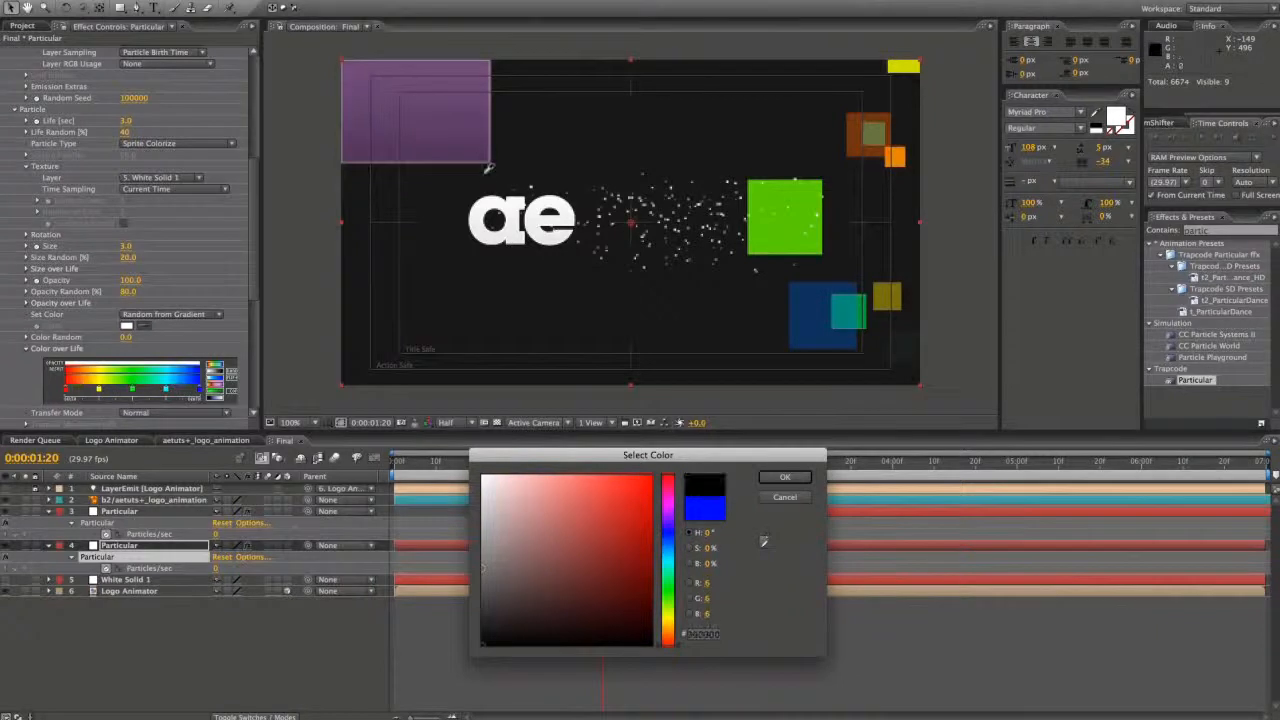
drag(651, 507, 557, 450)
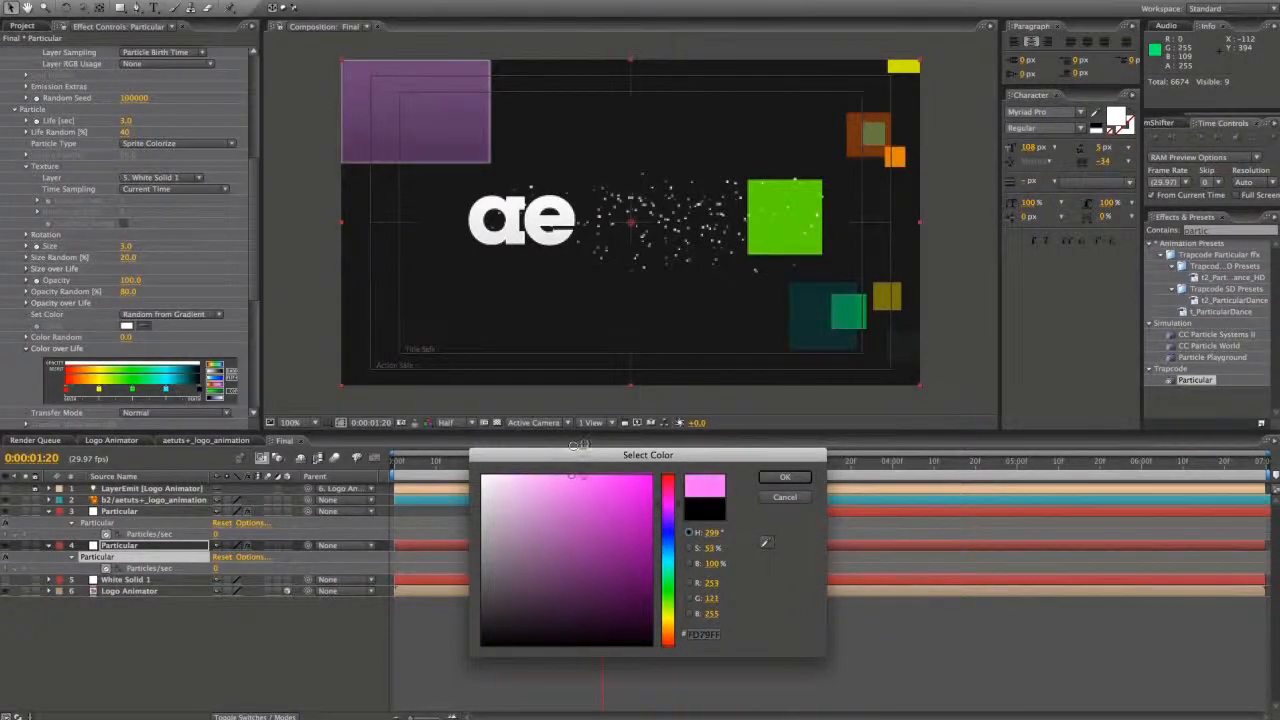
key(Return)
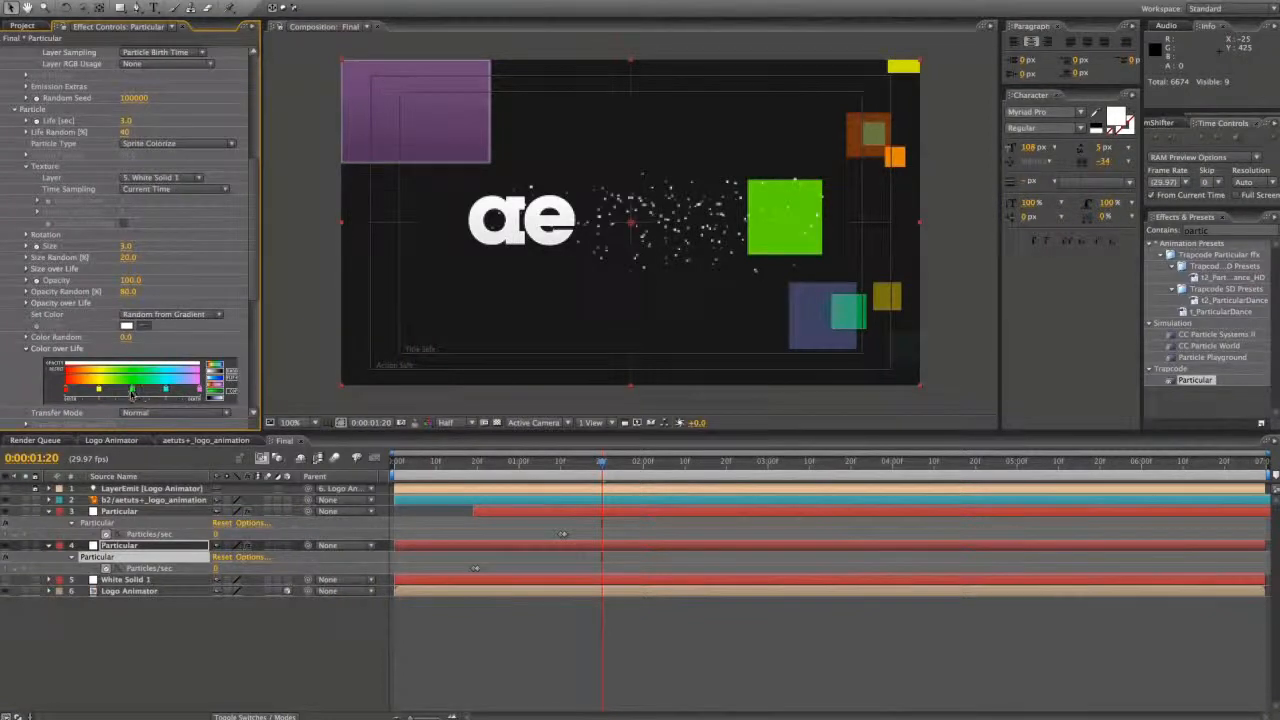
- Remove the middle stops of the Color over Life gradient and recolor its red start stop to purple 900F9C
drag(131, 391, 168, 414)
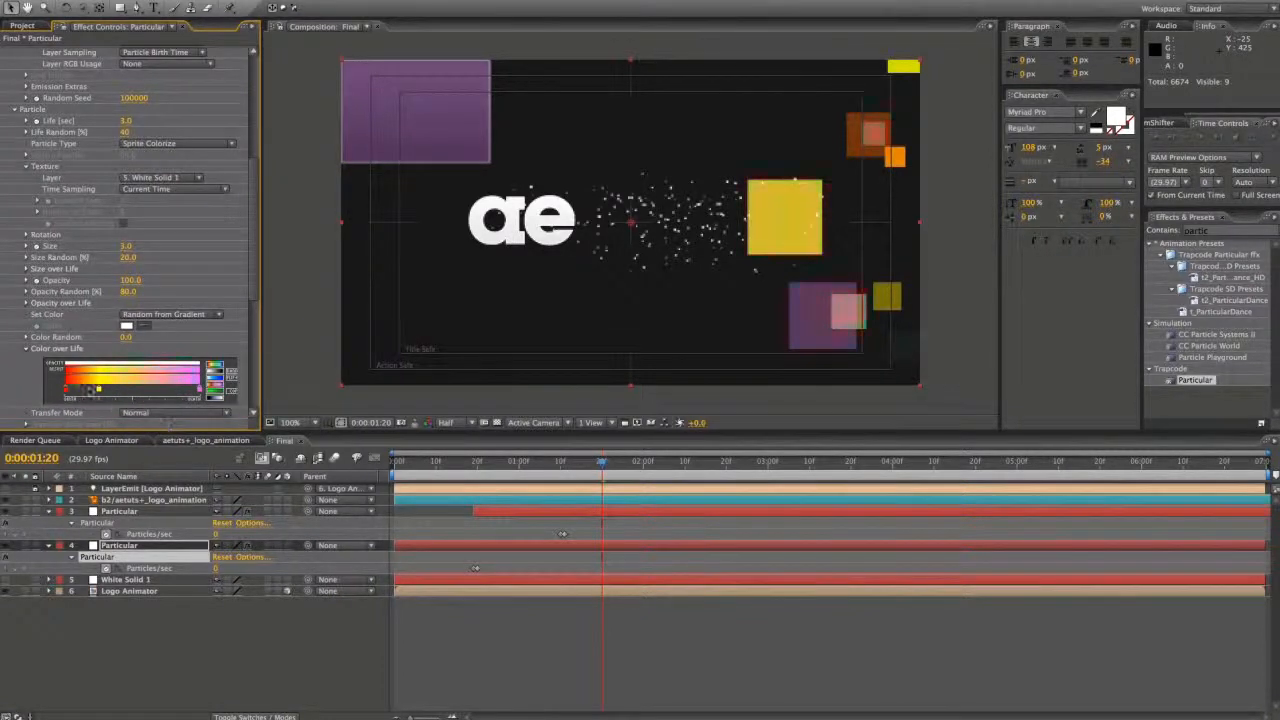
drag(101, 390, 104, 440)
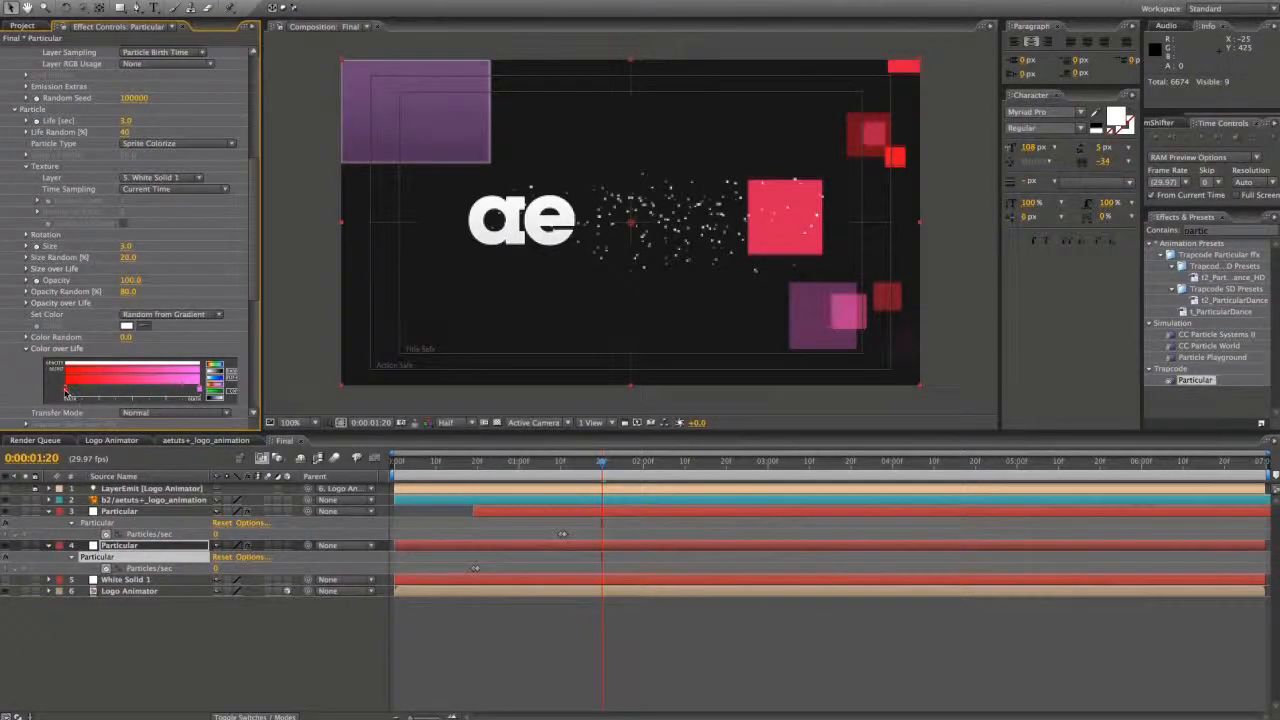
double_click(66, 393)
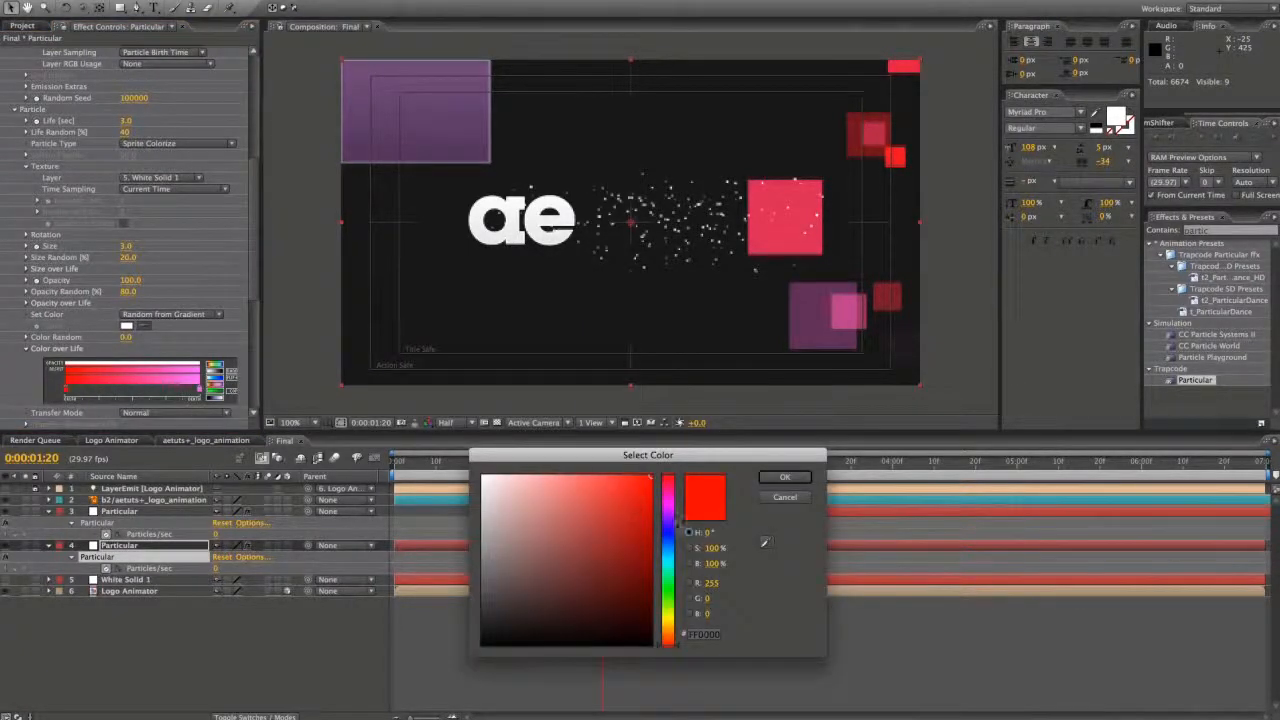
click(670, 504)
drag(648, 498, 636, 541)
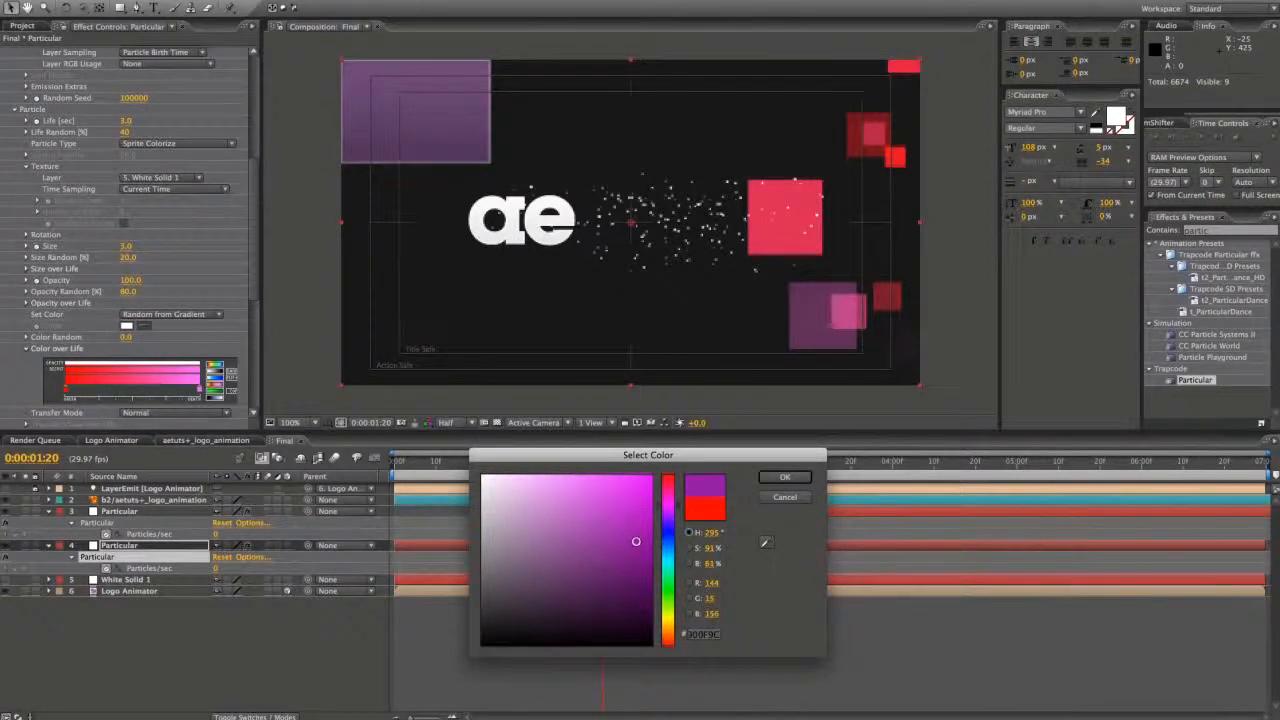
click(784, 477)
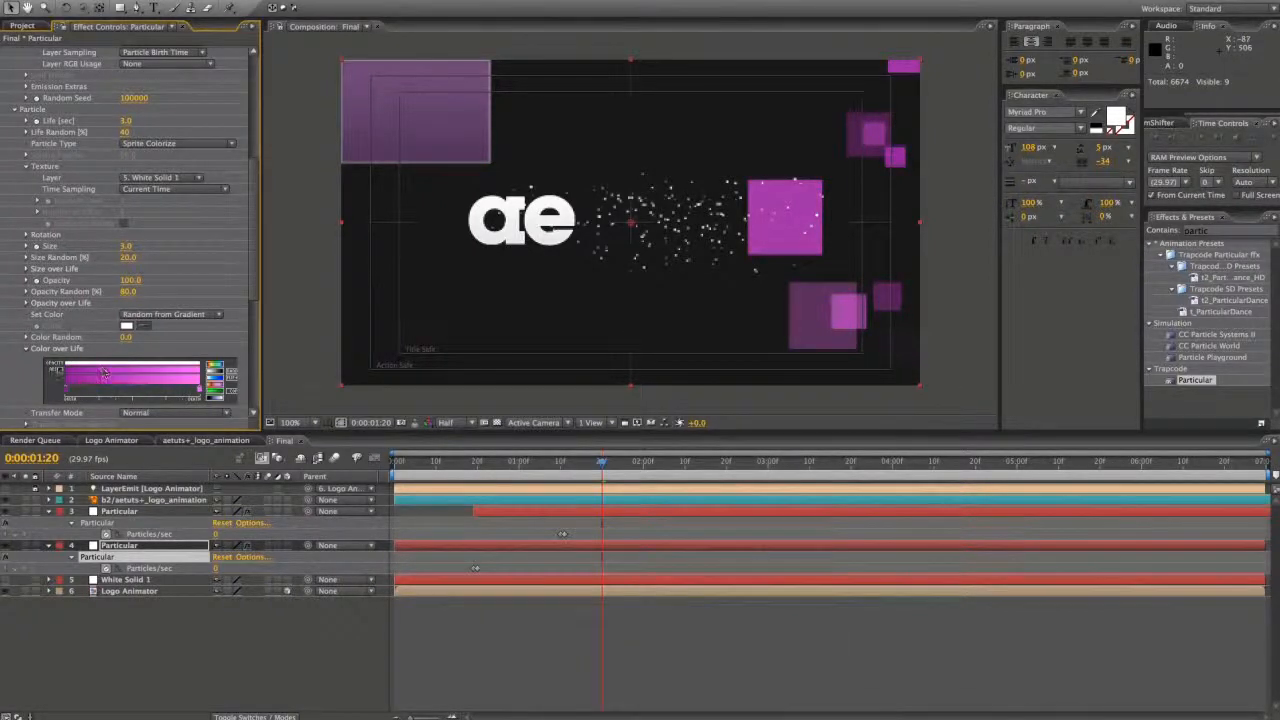
click(27, 350)
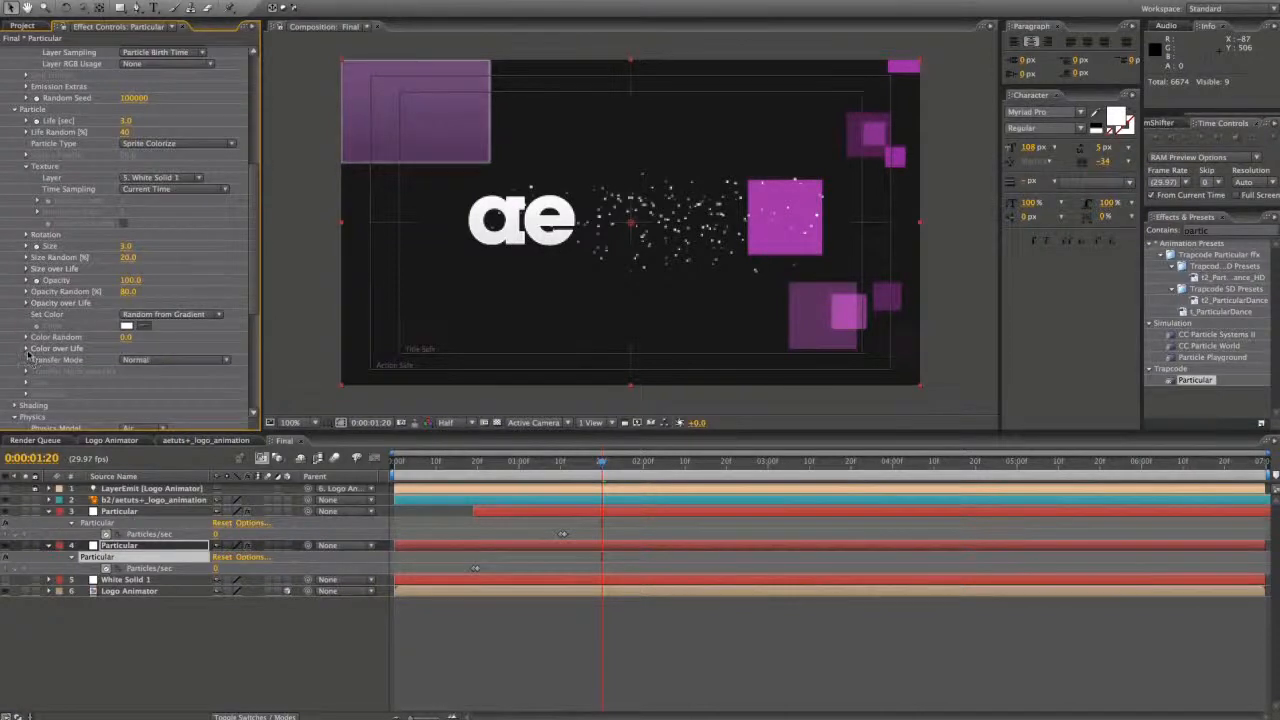
- Take the purple Color over Life gradient from the original Particular layer and try to apply it to the upper Particular layer
click(27, 350)
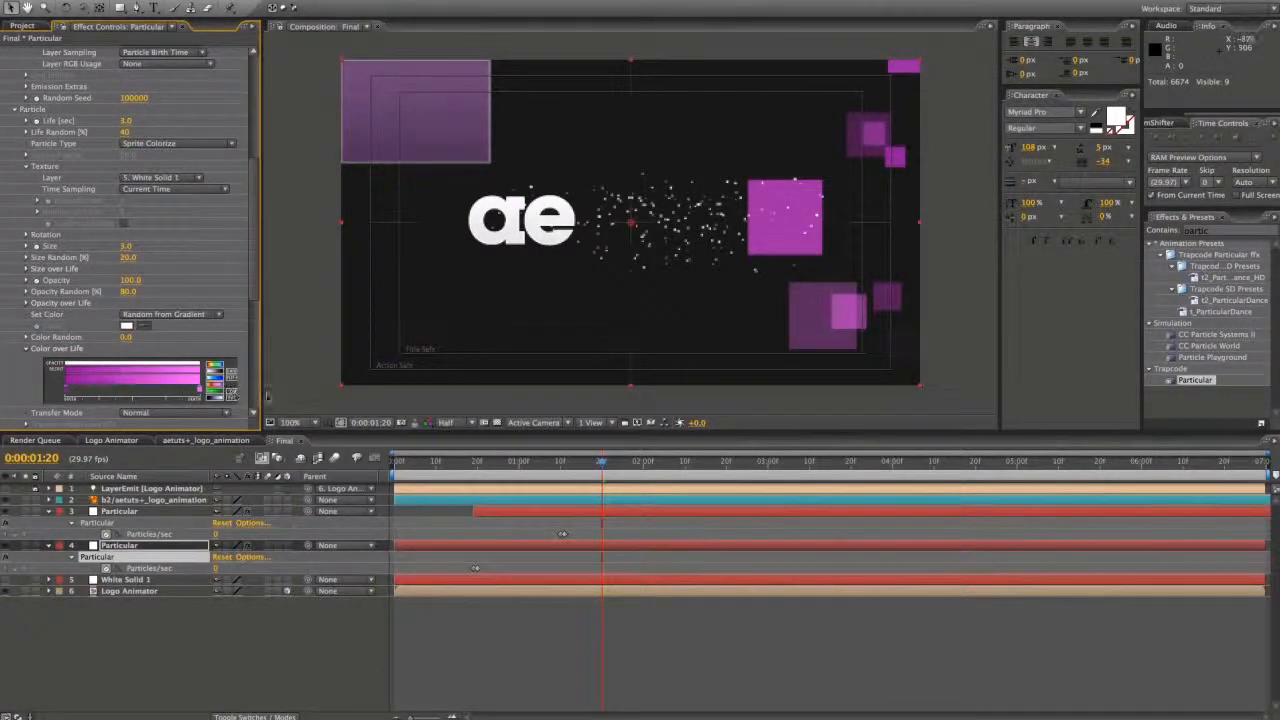
click(135, 511)
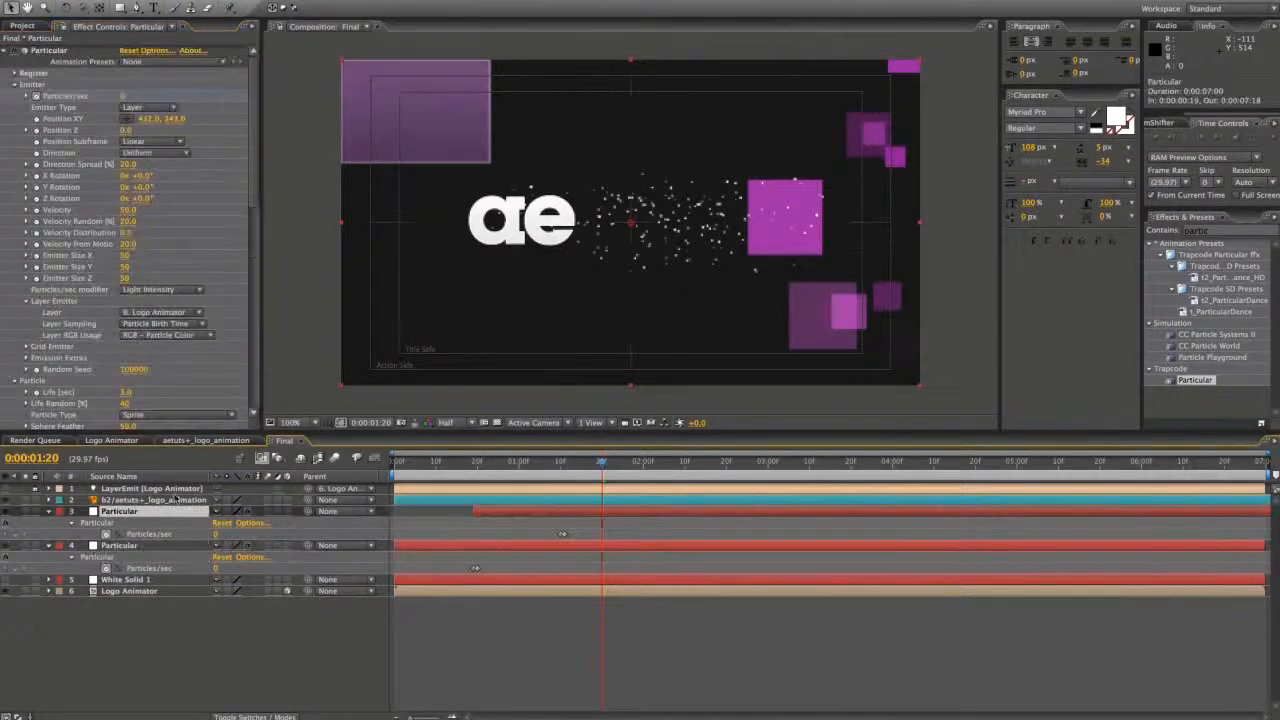
scroll(216, 403, down, 8)
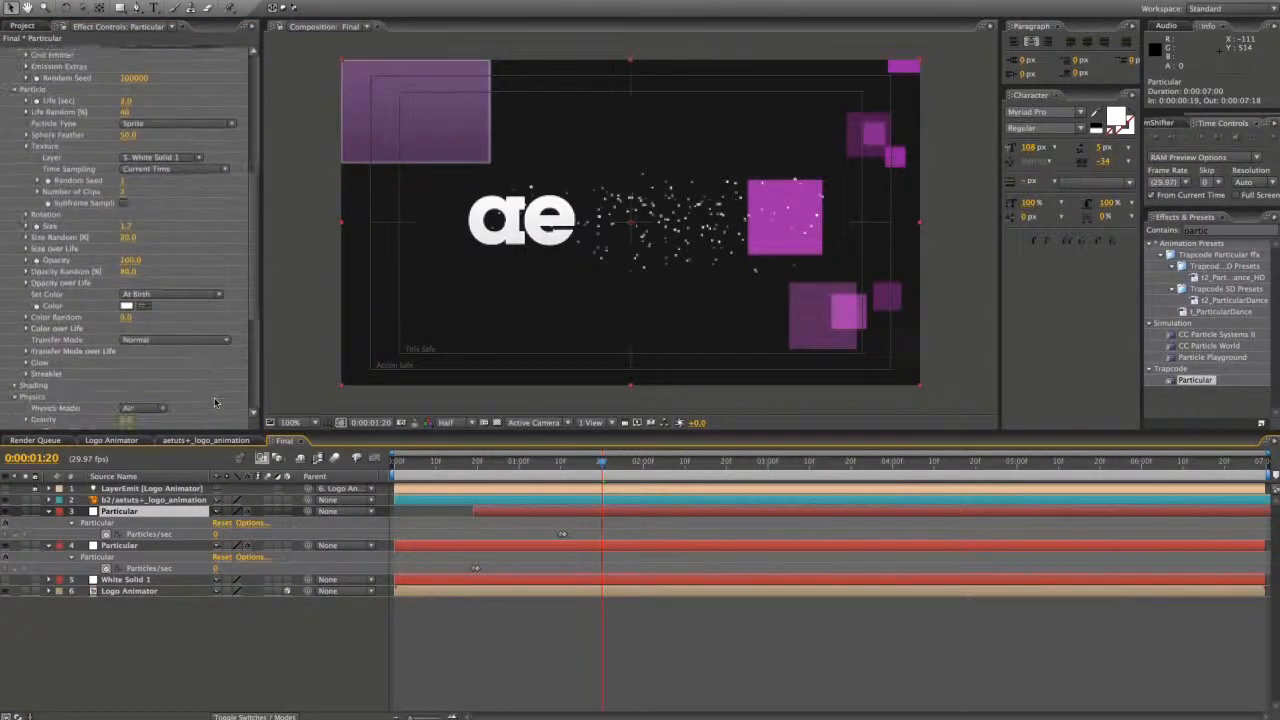
click(27, 328)
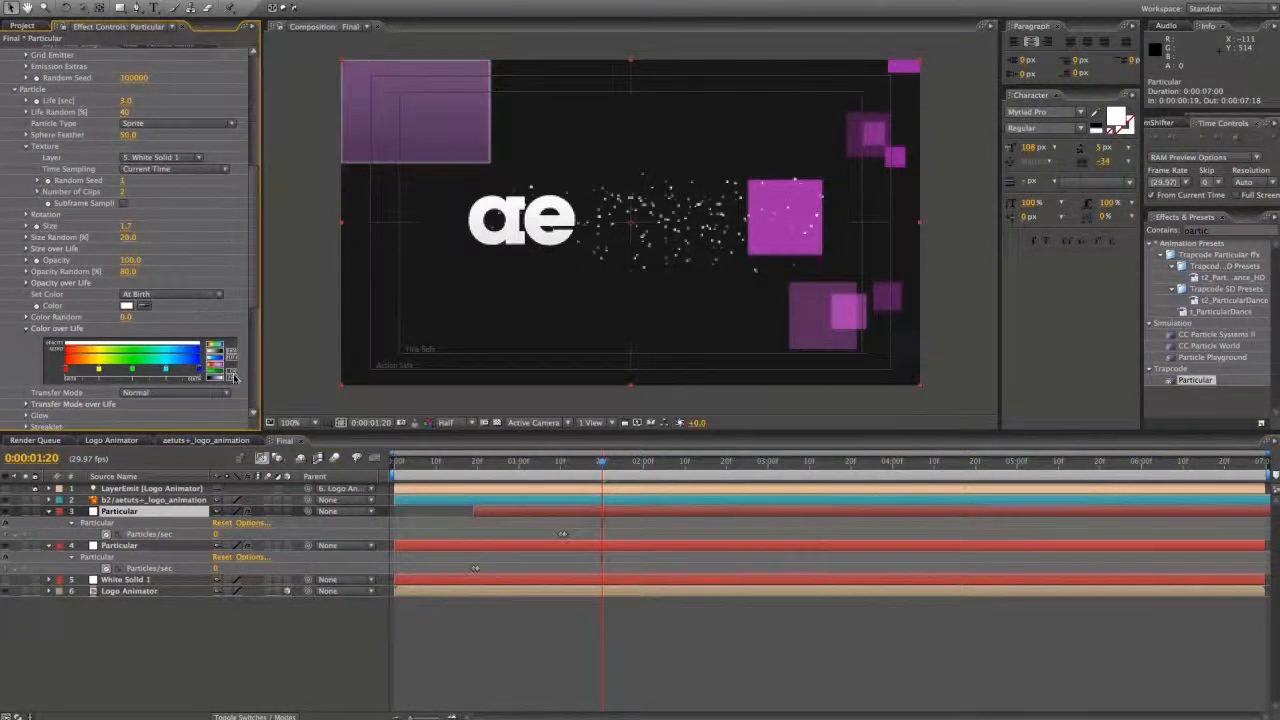
click(234, 378)
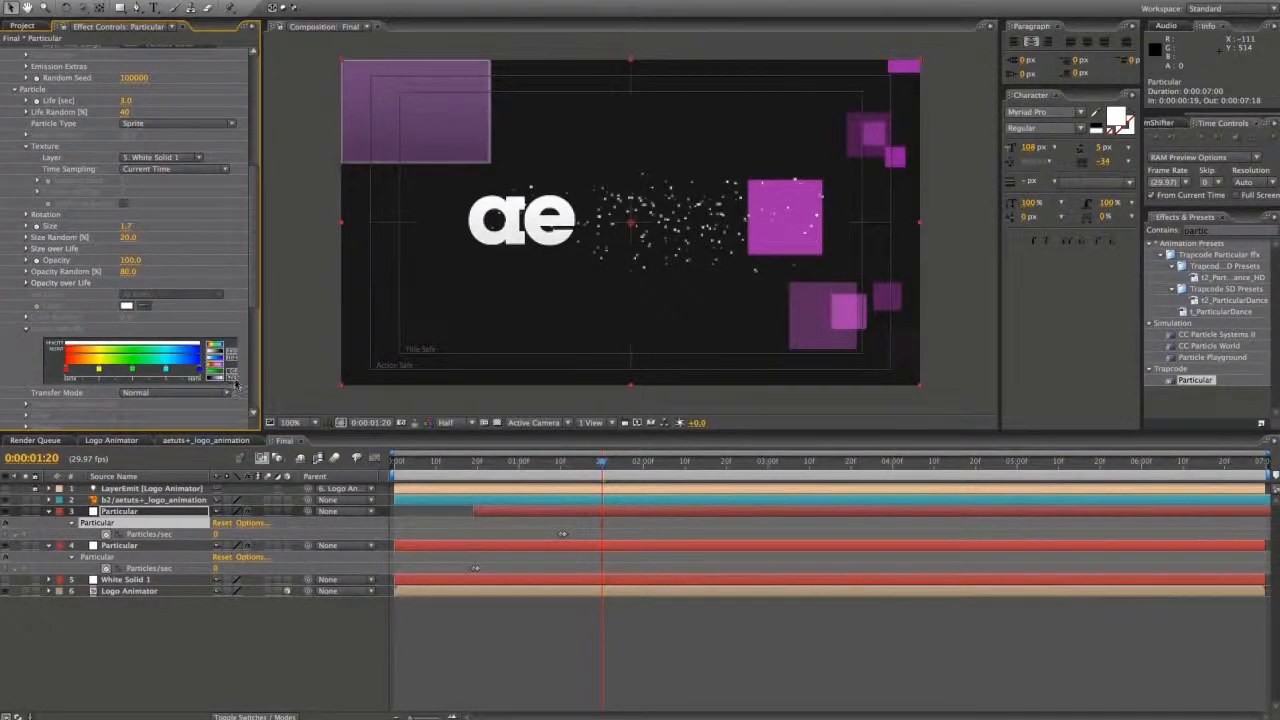
- Set the upper Particular layer's Particle Type to Sprite Colorize and its Layer RGB Usage to None
click(140, 120)
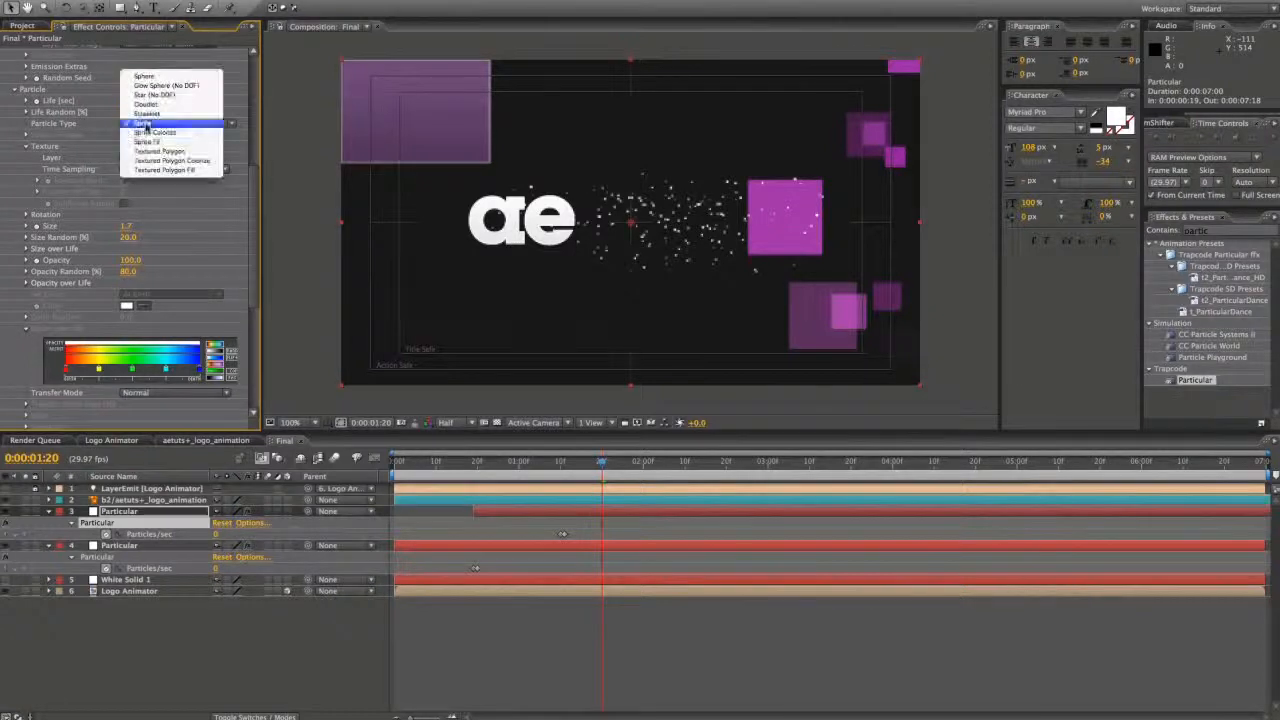
click(145, 134)
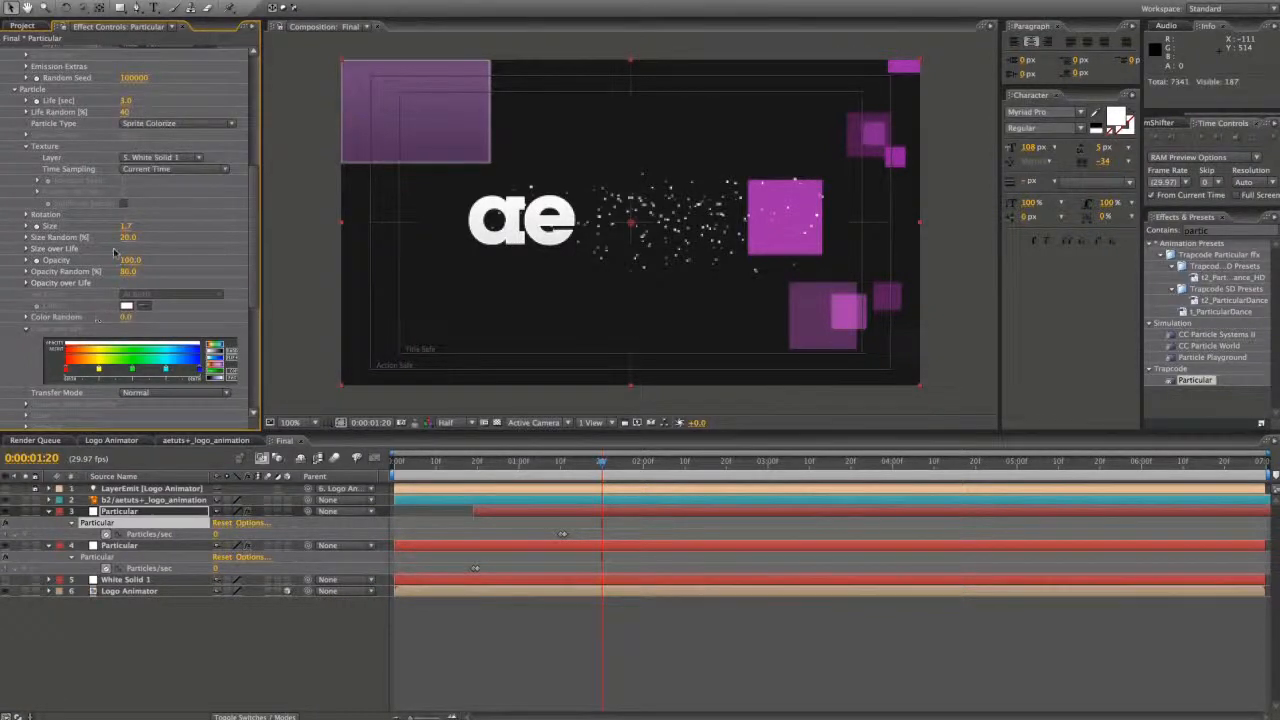
scroll(114, 252, up, 3)
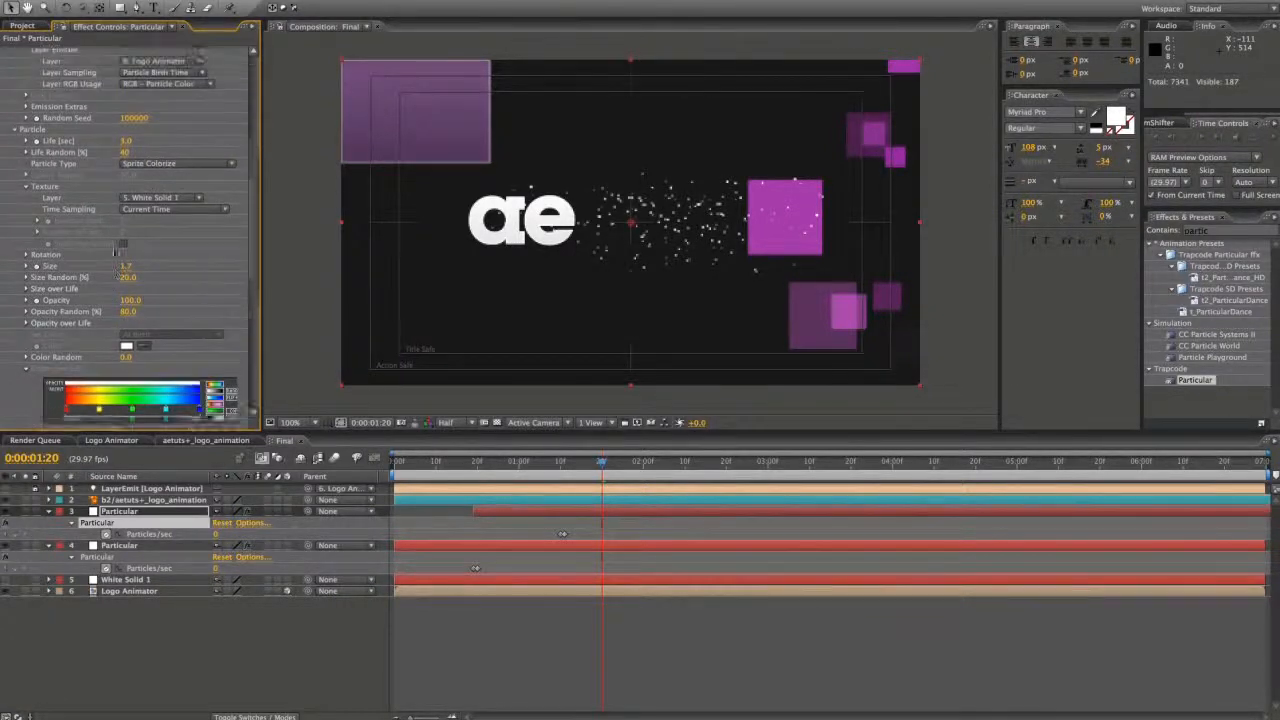
click(156, 94)
click(142, 103)
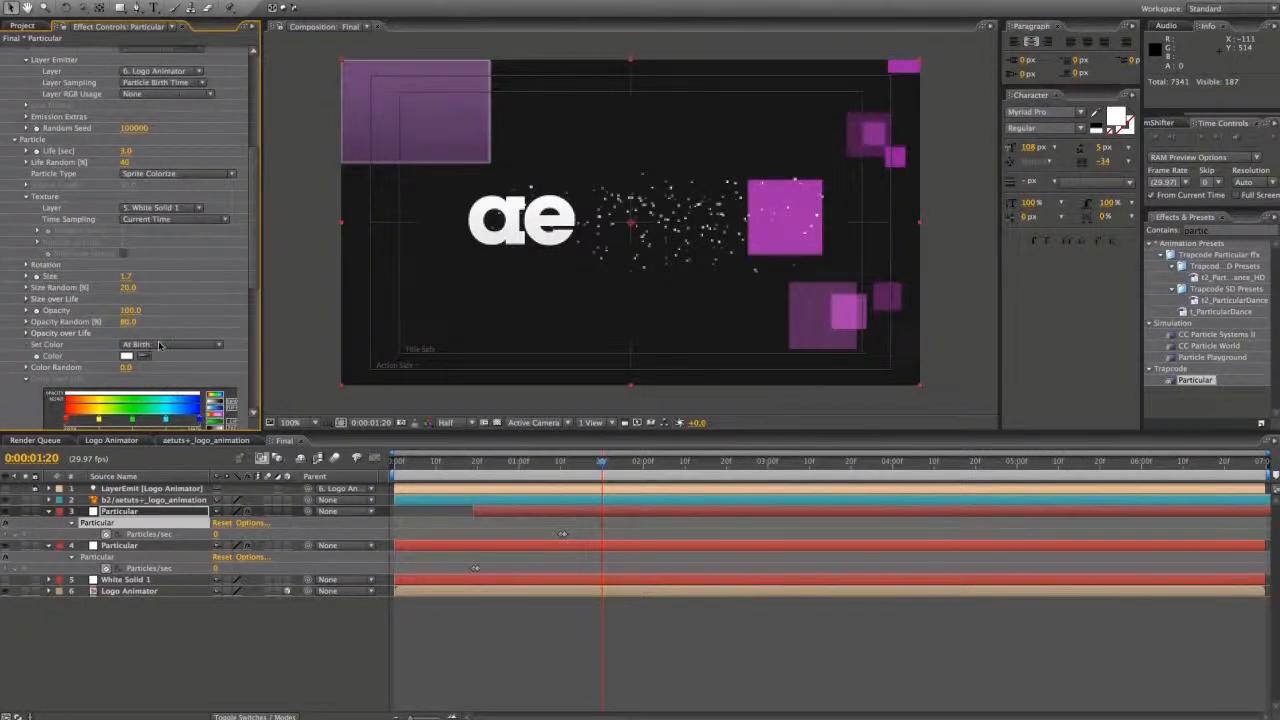
- Change the upper Particular layer's Set Color option to Random from Gradient and paste the purple gradient into Color over Life
click(158, 344)
click(156, 366)
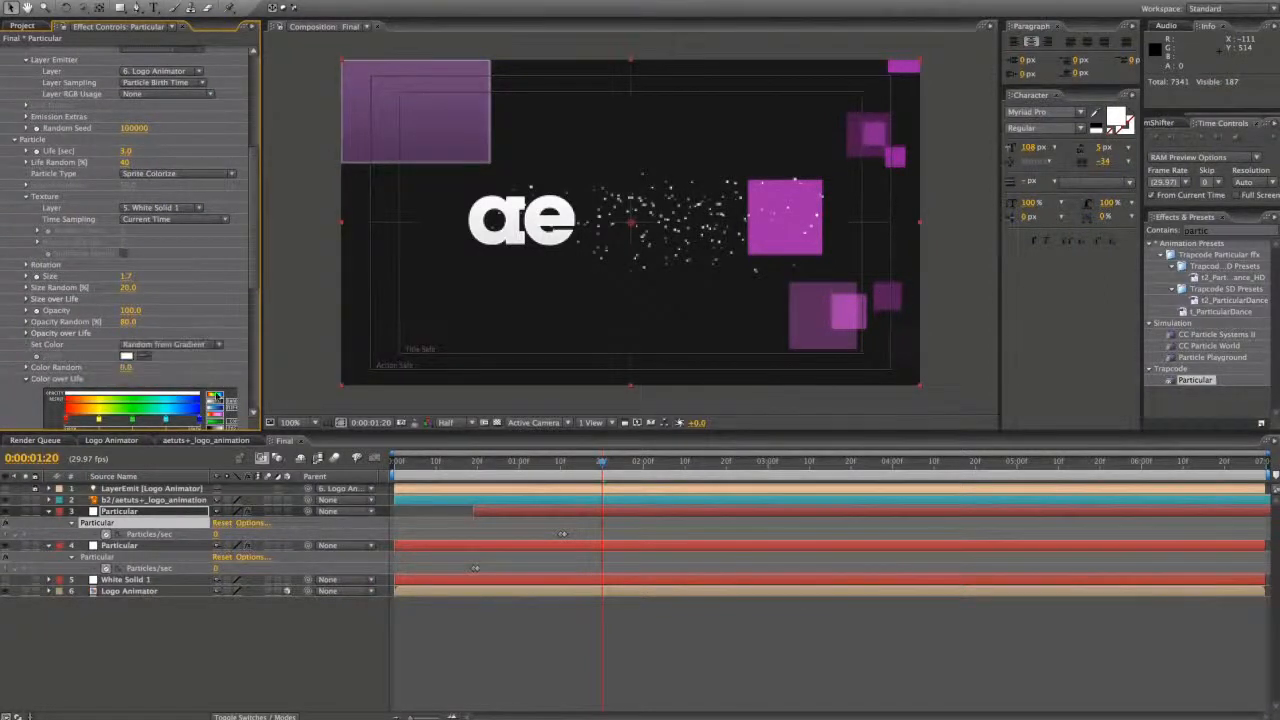
scroll(222, 394, down, 2)
click(232, 389)
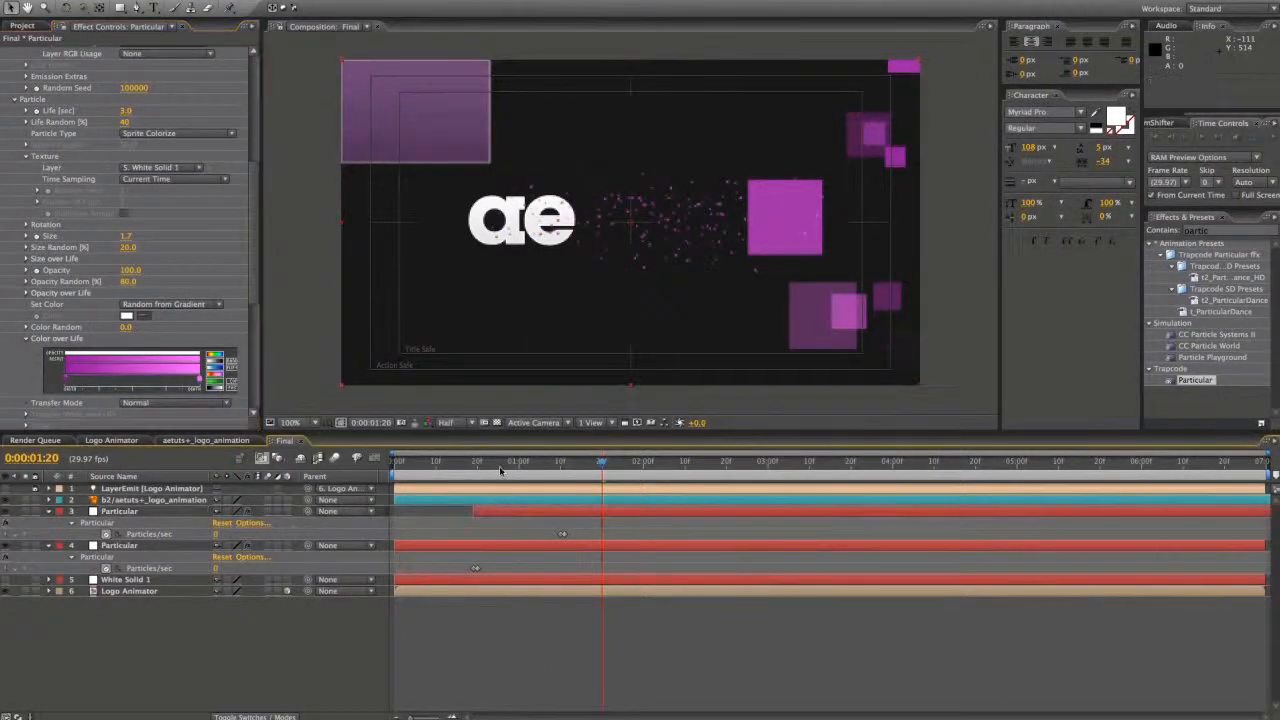
- Preview the recolored particles from the start and delete the purple b2/aetuts+_logo_animation background layer
drag(502, 472, 402, 470)
key(space)
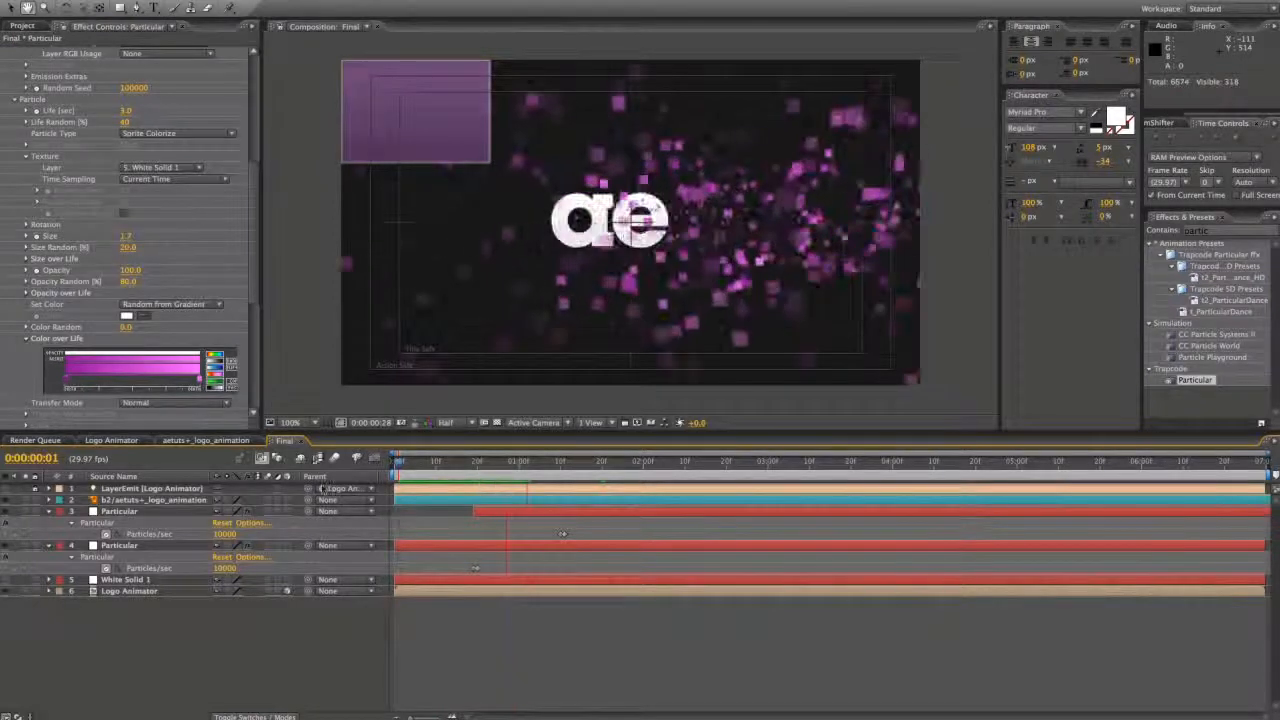
click(138, 503)
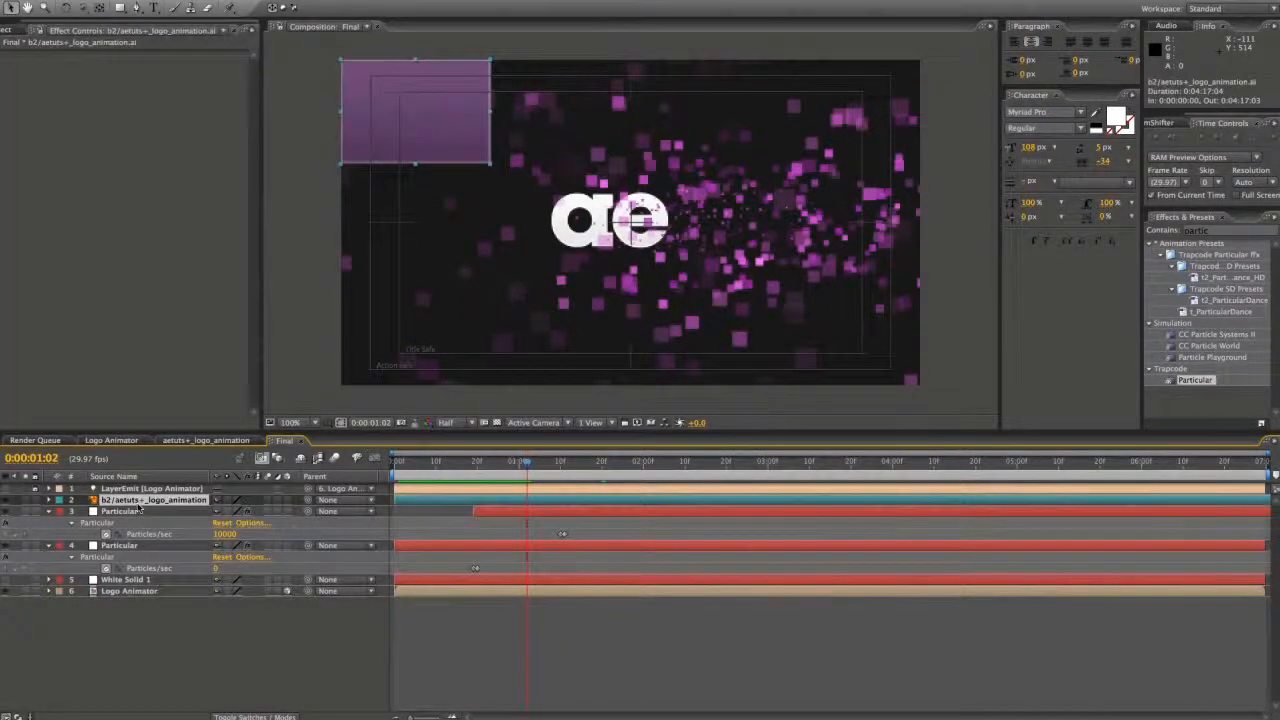
key(Delete)
- Preview the purple particle animation, replaying it from 0:00:00:28
key(space)
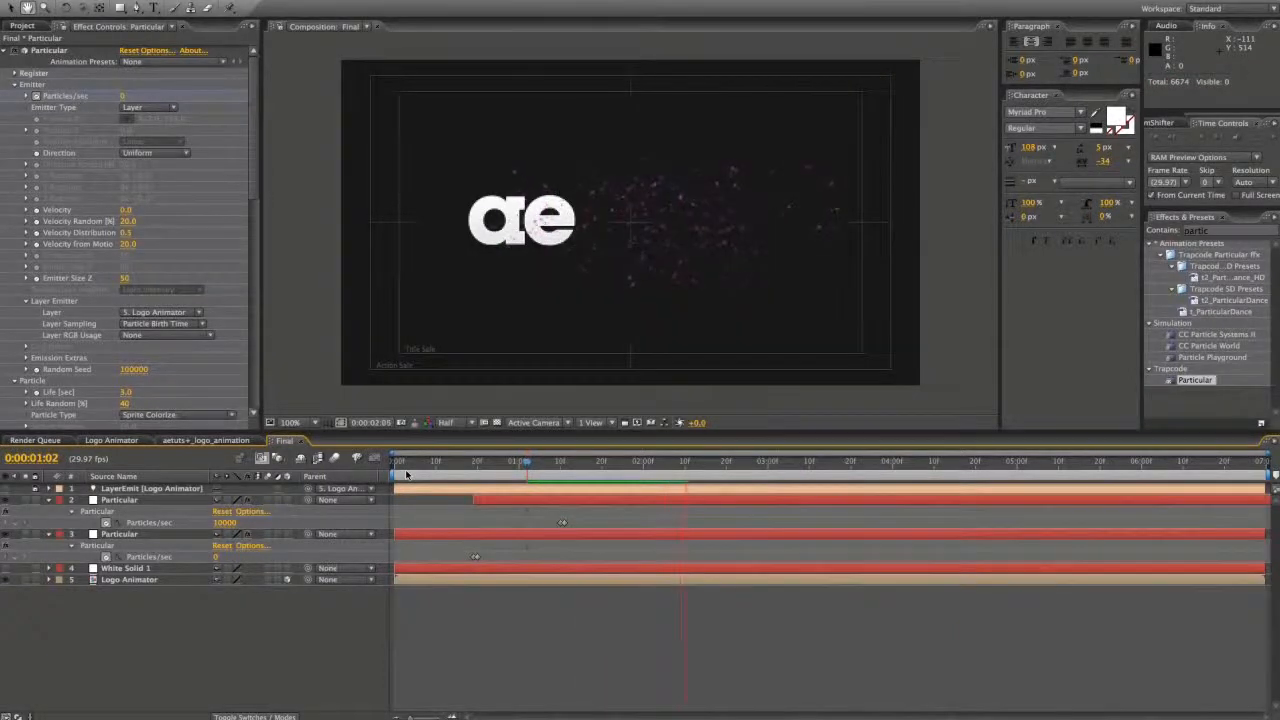
click(512, 464)
key(KP_0)
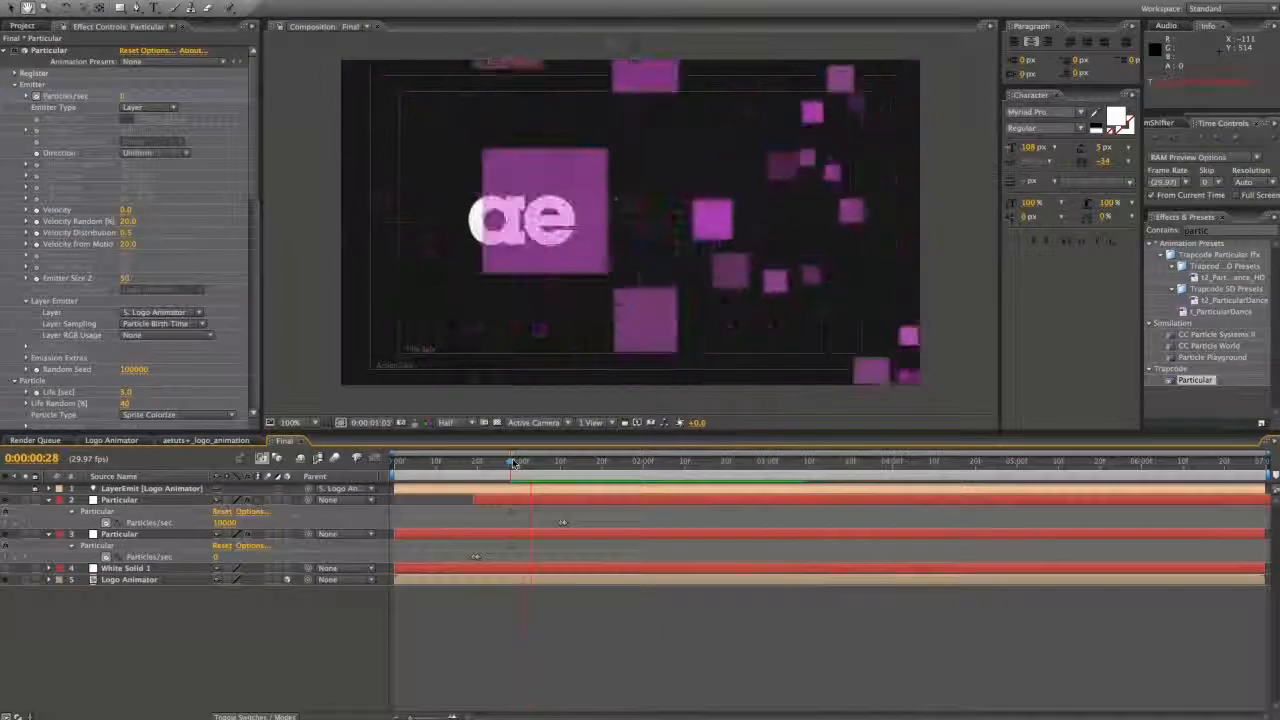
key(space)
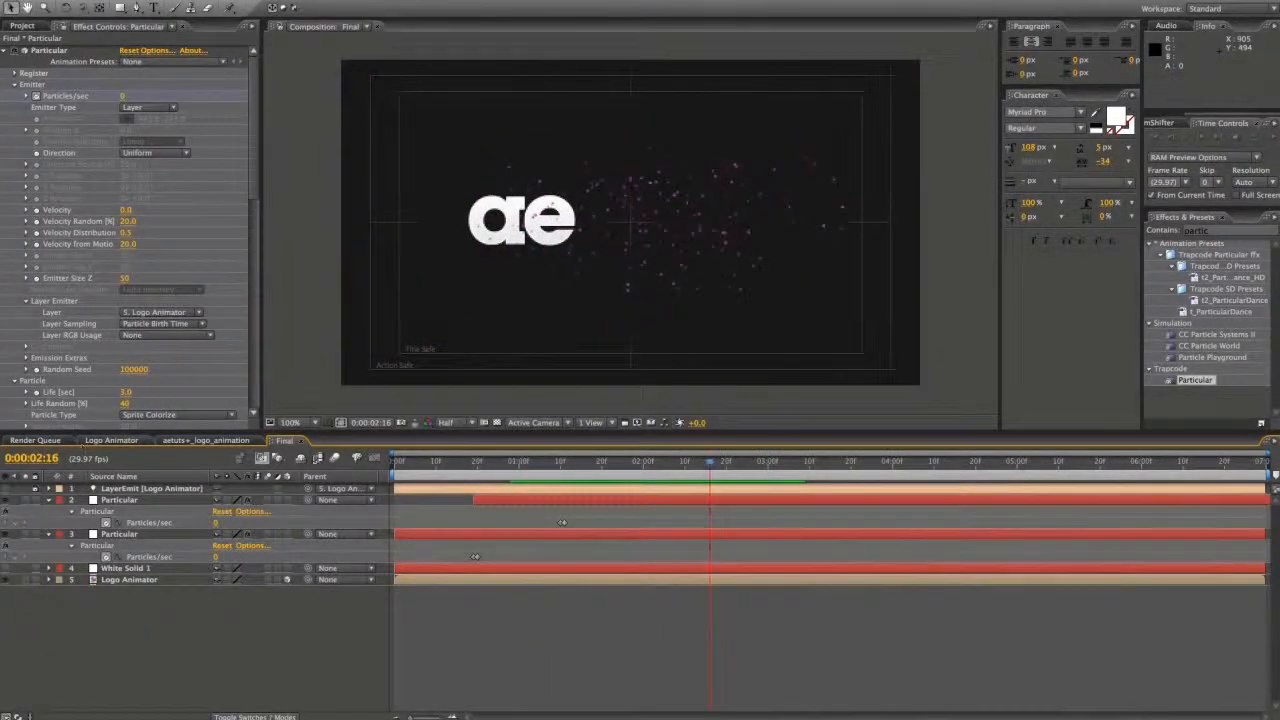
- Duplicate the upper Particular layer, shift the copy to start at 0:00:01:07 and reveal its Particles/sec keyframes
click(150, 500)
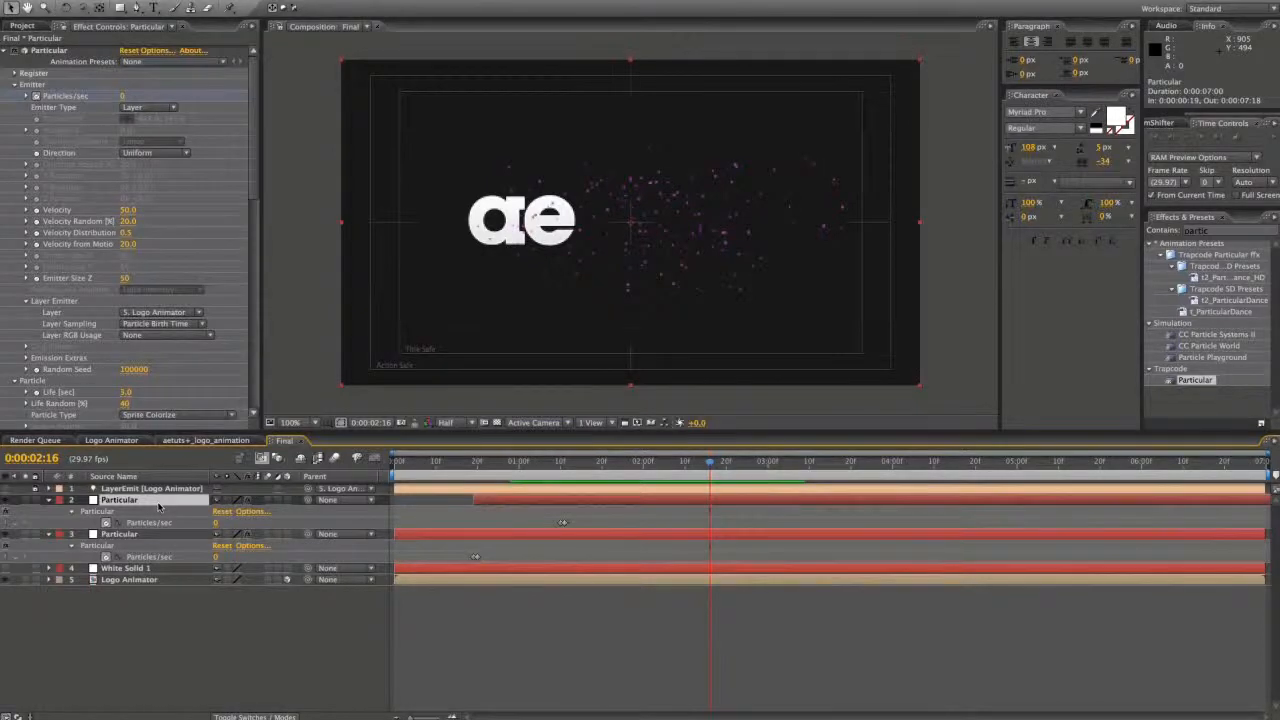
key(ctrl+d)
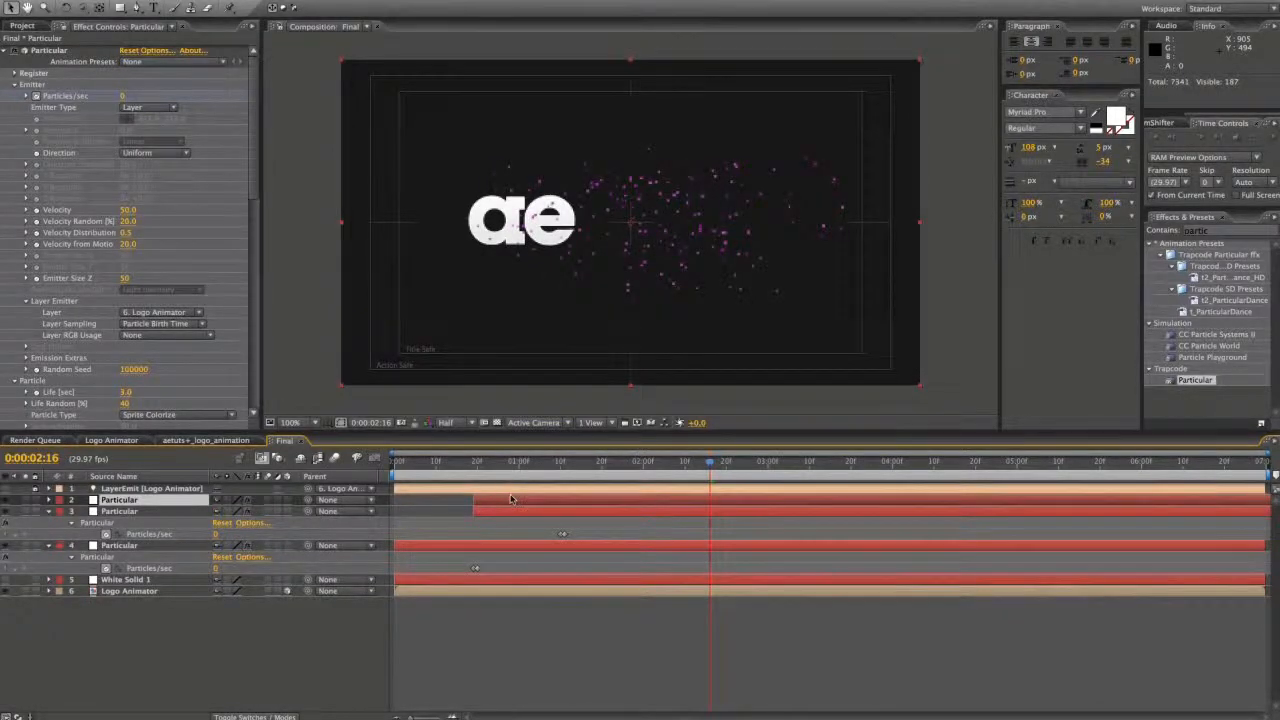
drag(510, 498, 595, 496)
click(557, 463)
click(553, 463)
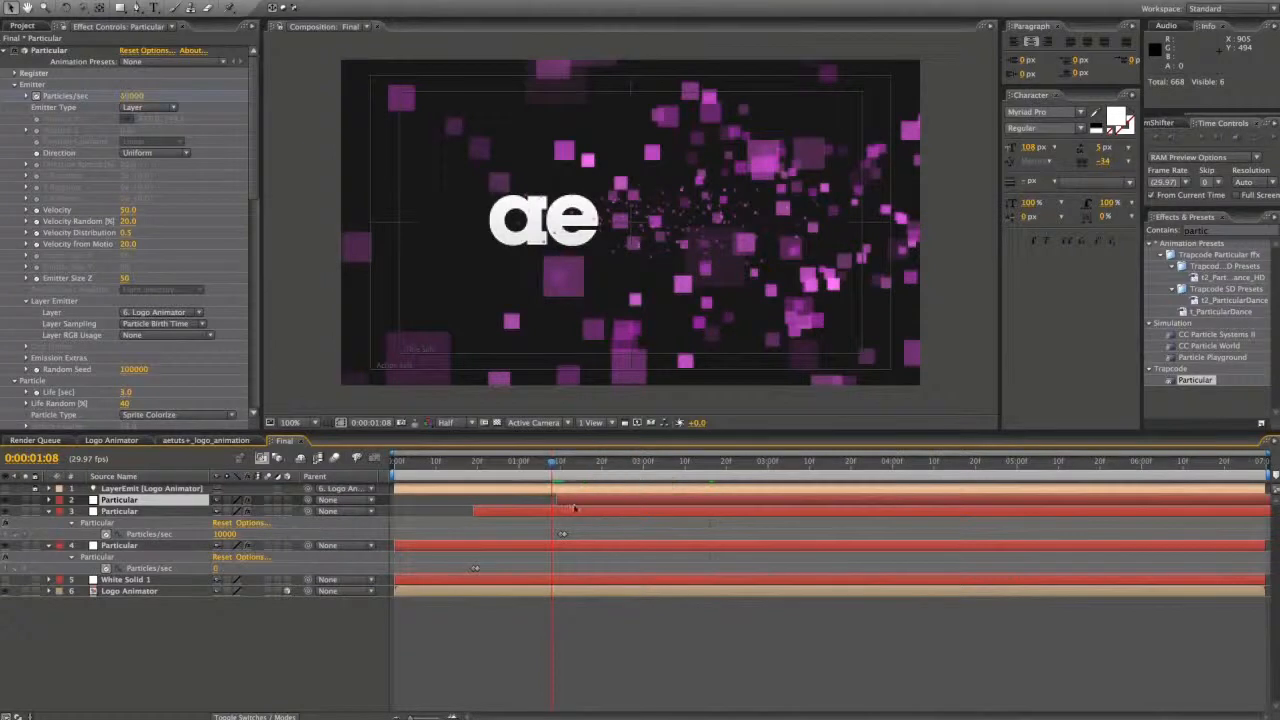
click(547, 462)
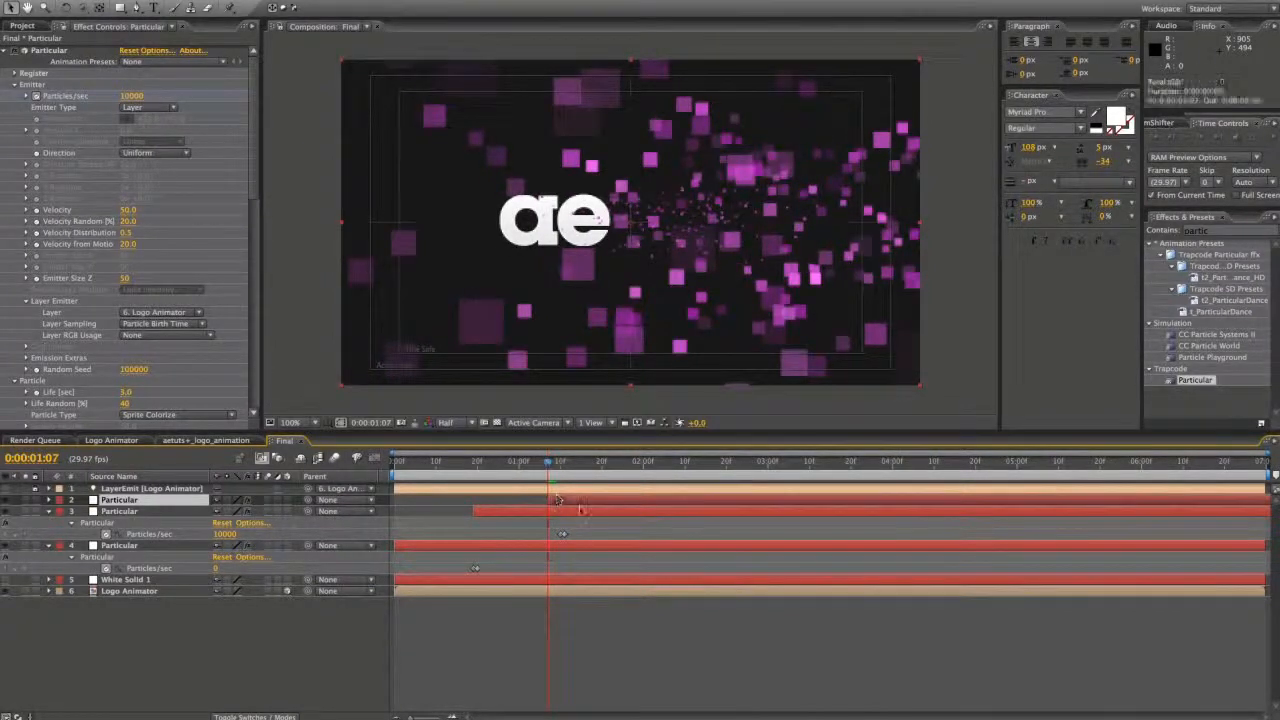
key(u)
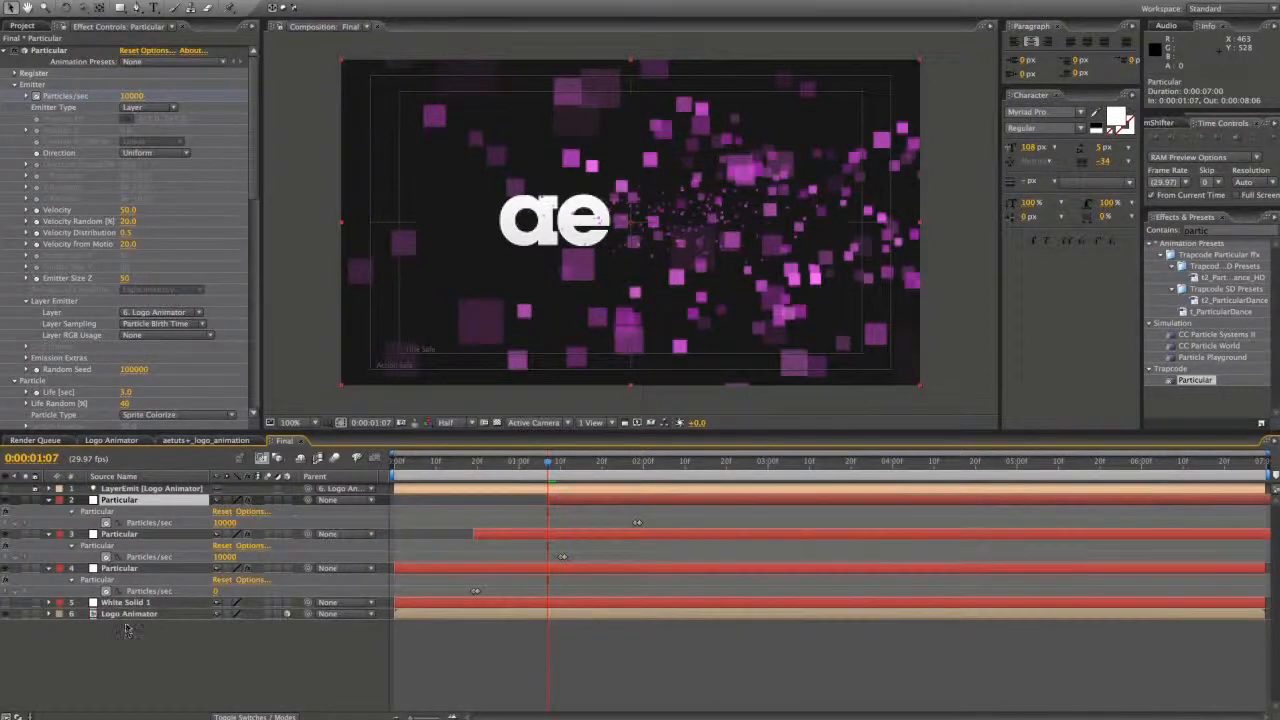
- Check the copy's Layer Emitter source and review the Logo Animator and aetuts+_logo_animation compositions
scroll(151, 232, down, 2)
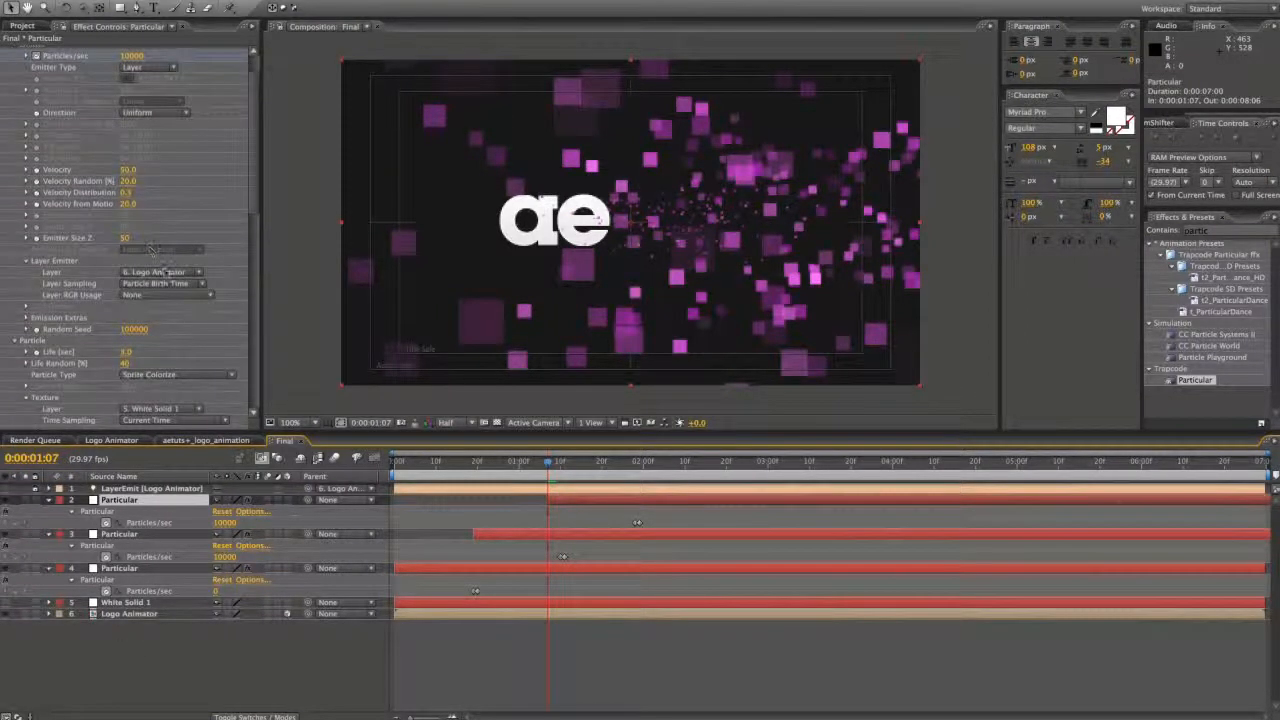
click(180, 272)
click(180, 272)
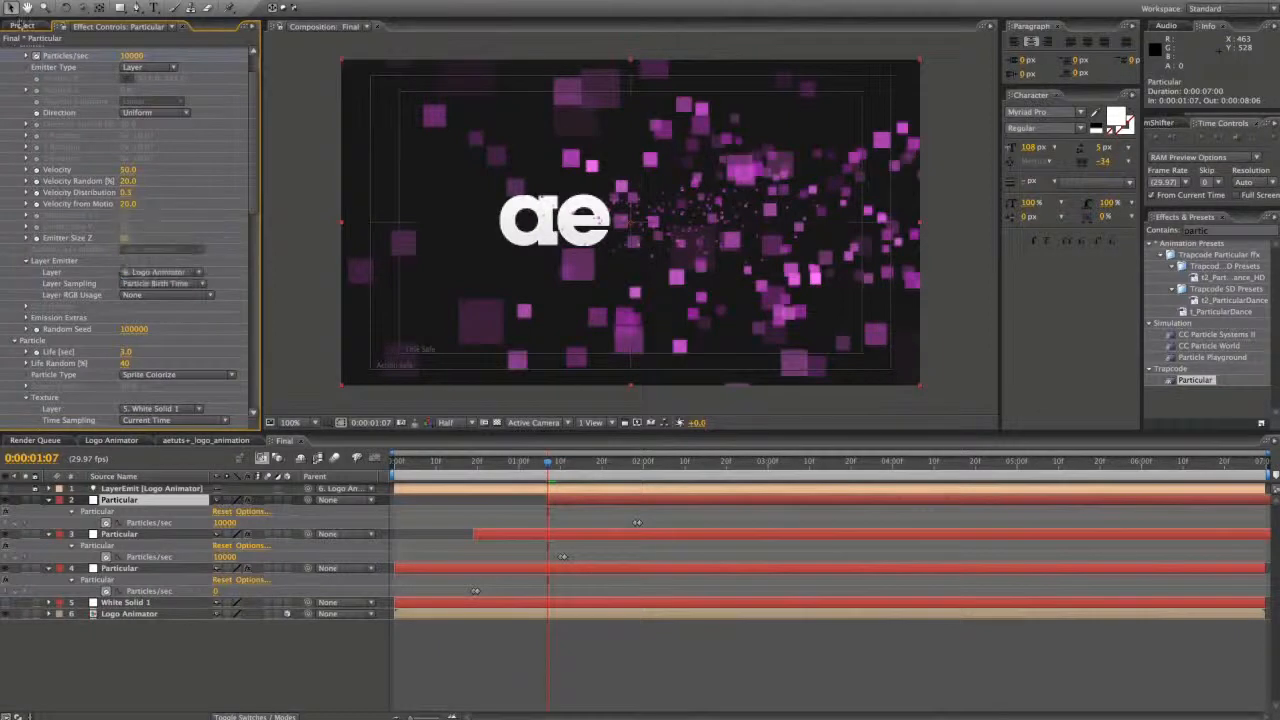
click(22, 25)
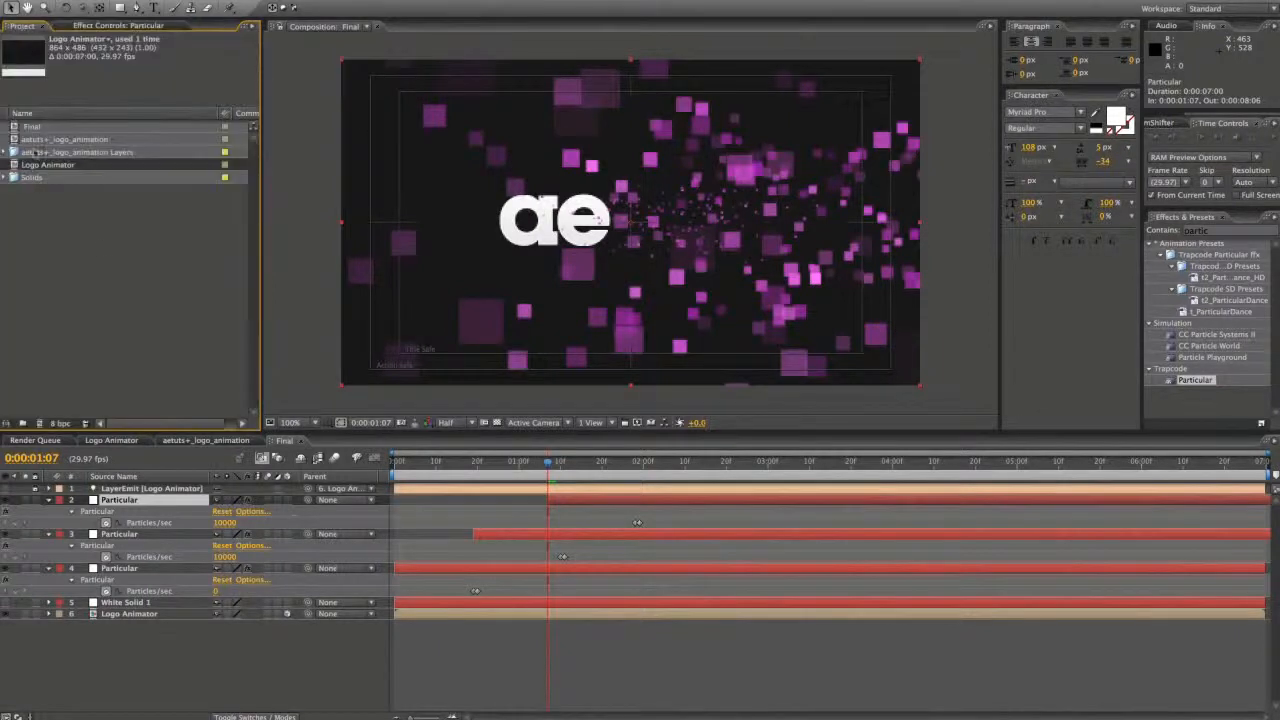
click(84, 141)
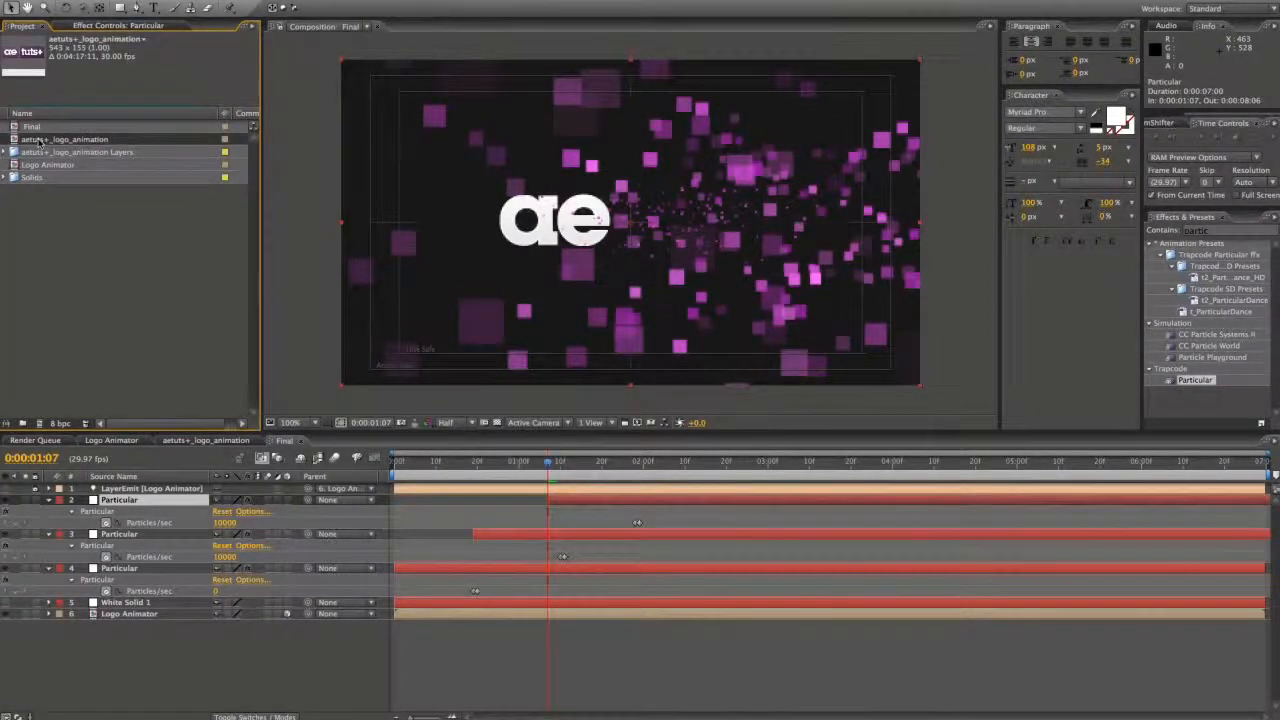
click(111, 440)
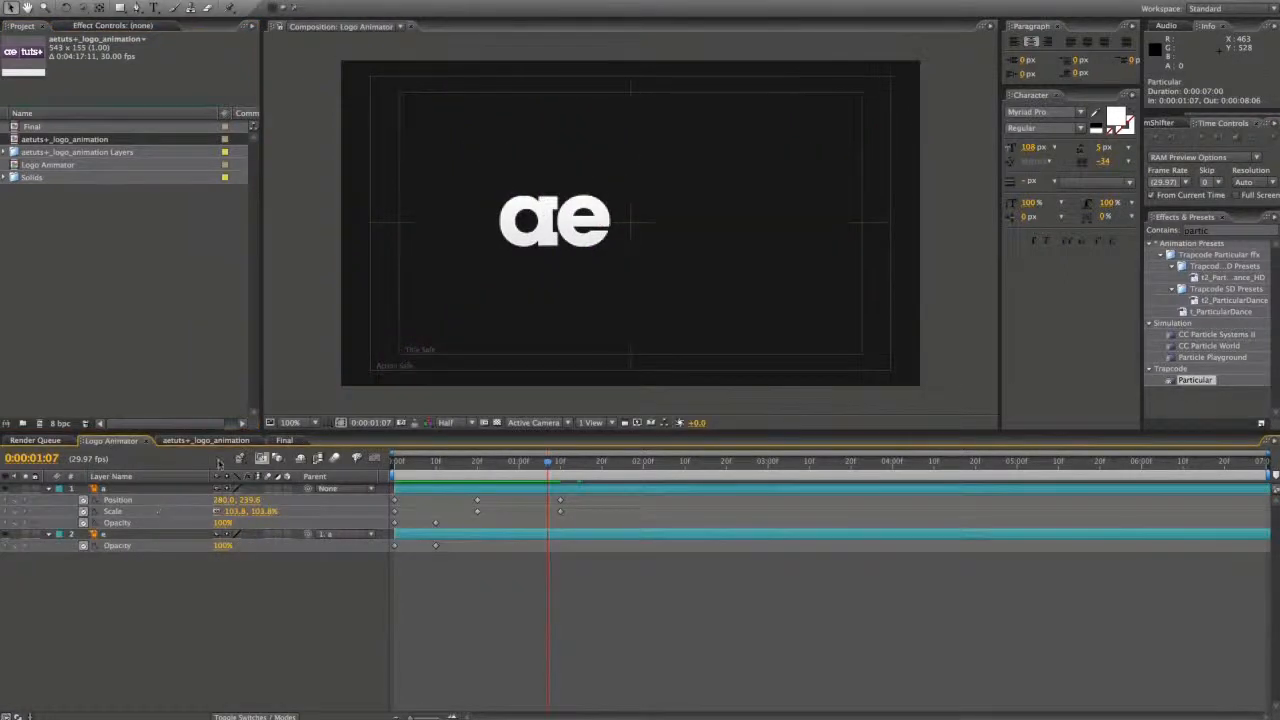
key(space)
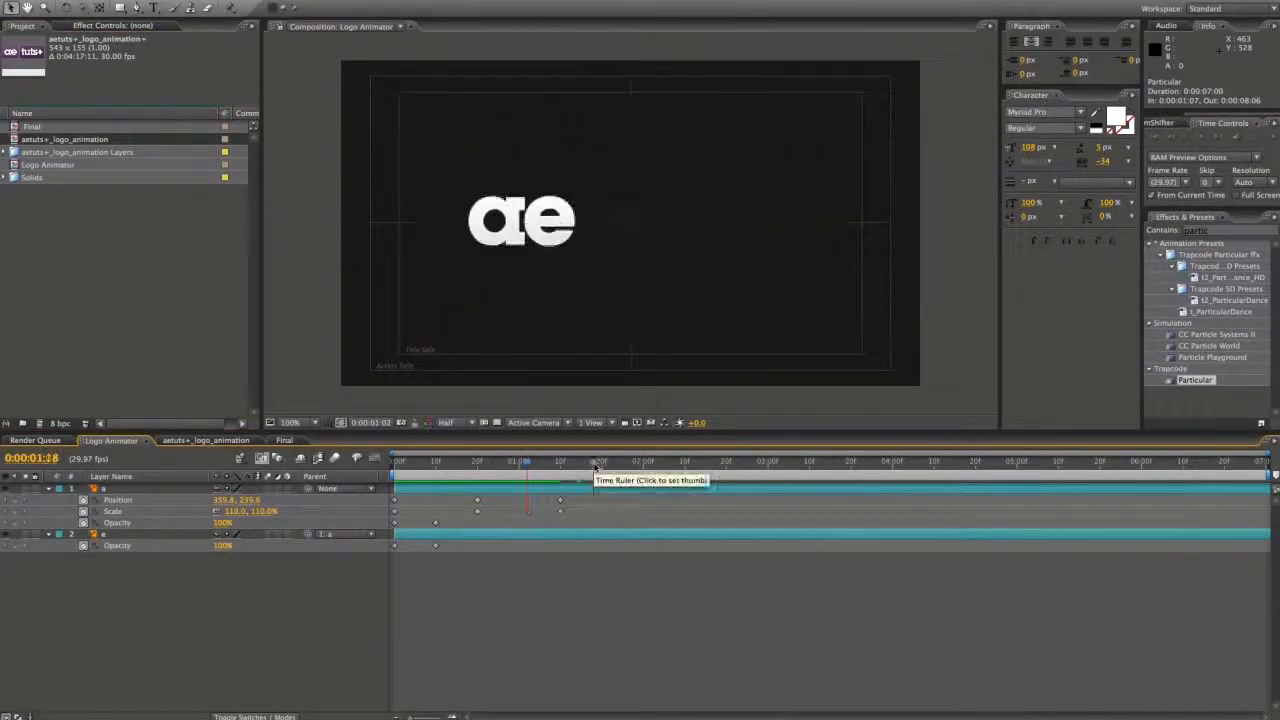
click(206, 440)
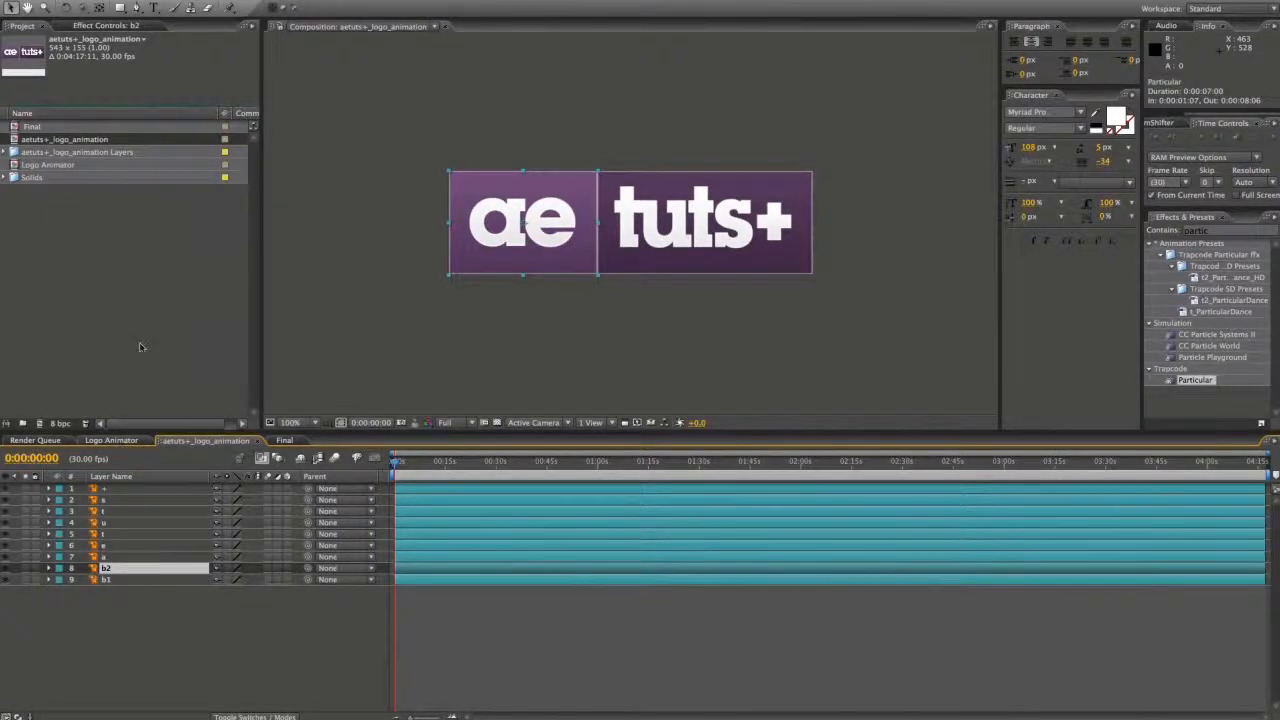
- Duplicate the Logo Animator composition, open the copy and rename it Logo Animator whole
click(43, 166)
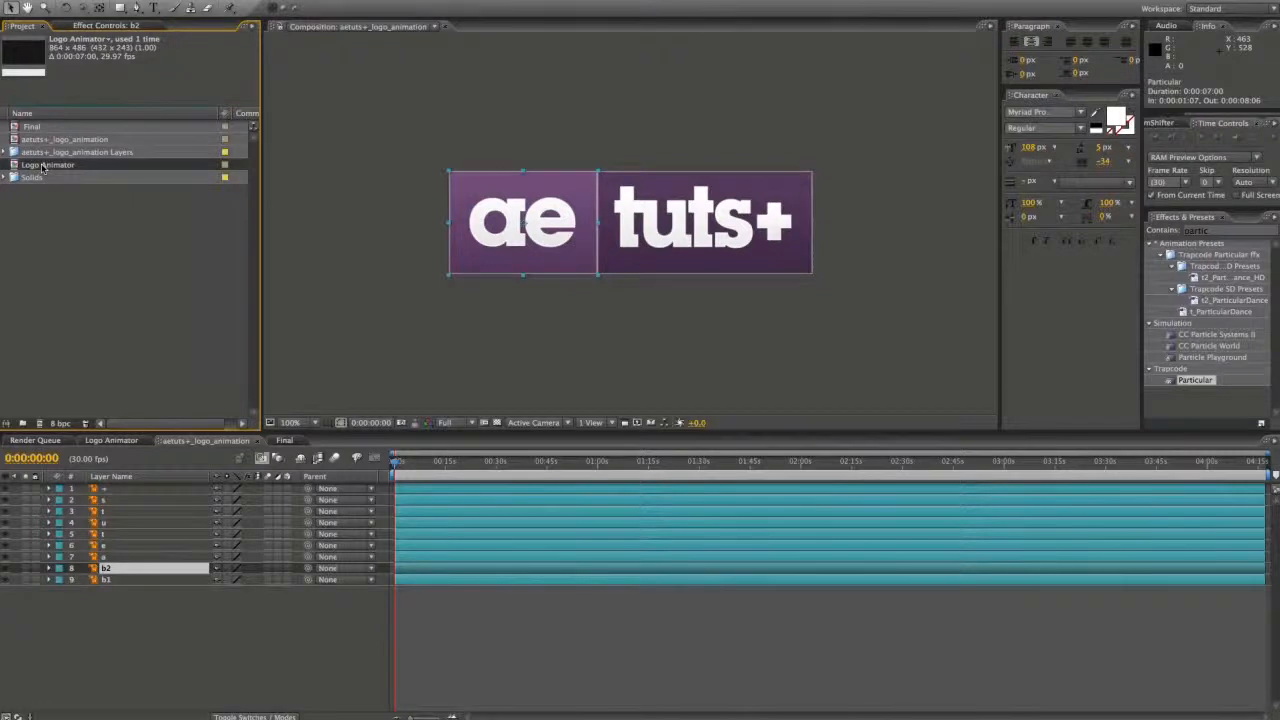
key(ctrl+d)
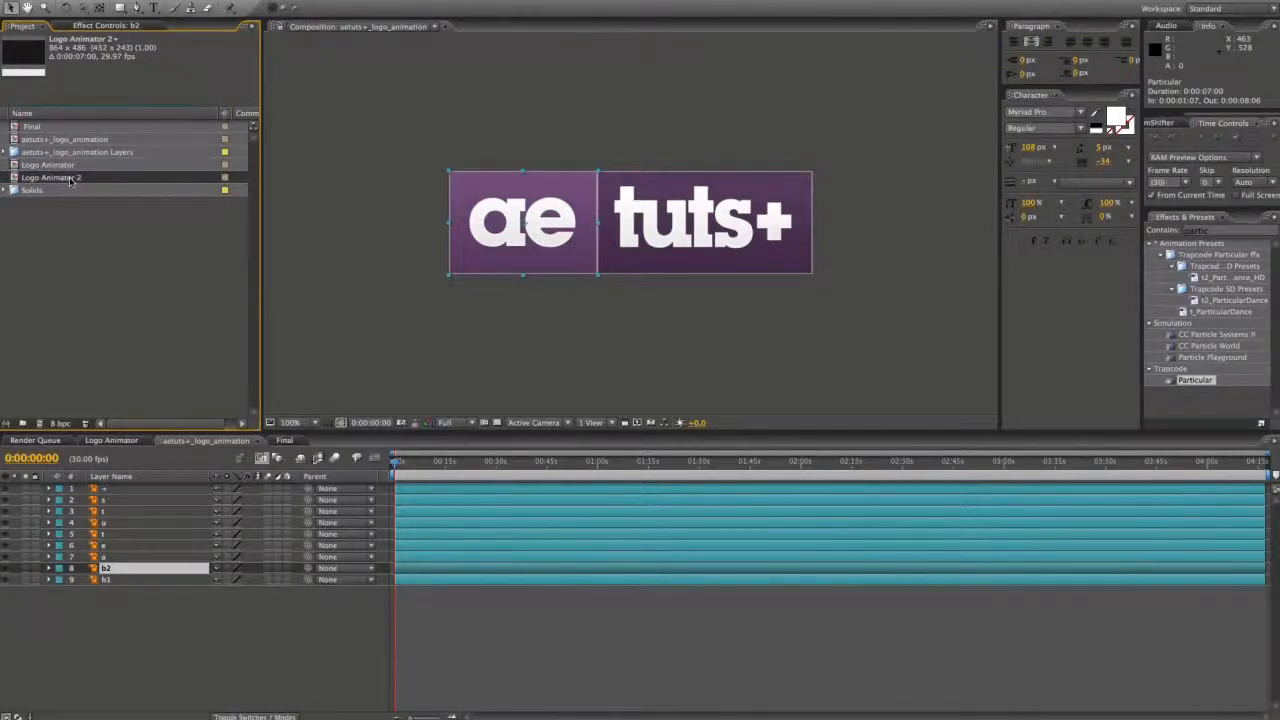
double_click(70, 178)
click(74, 180)
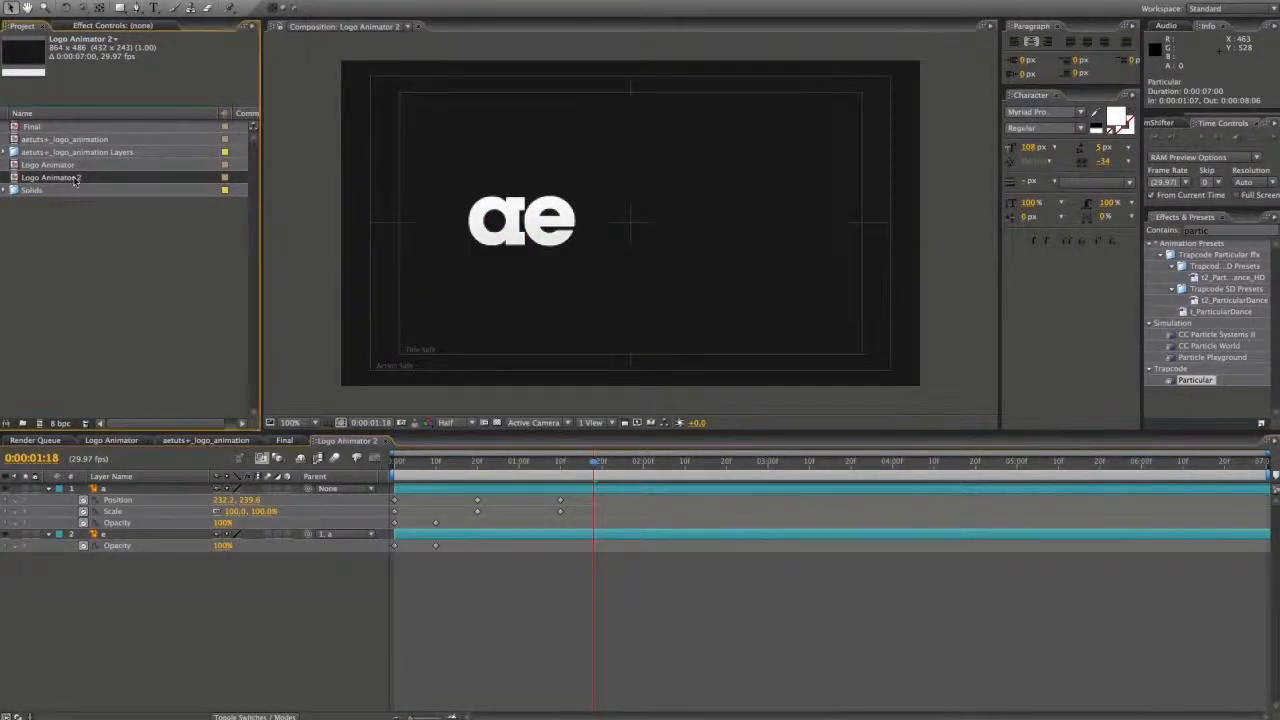
key(Return)
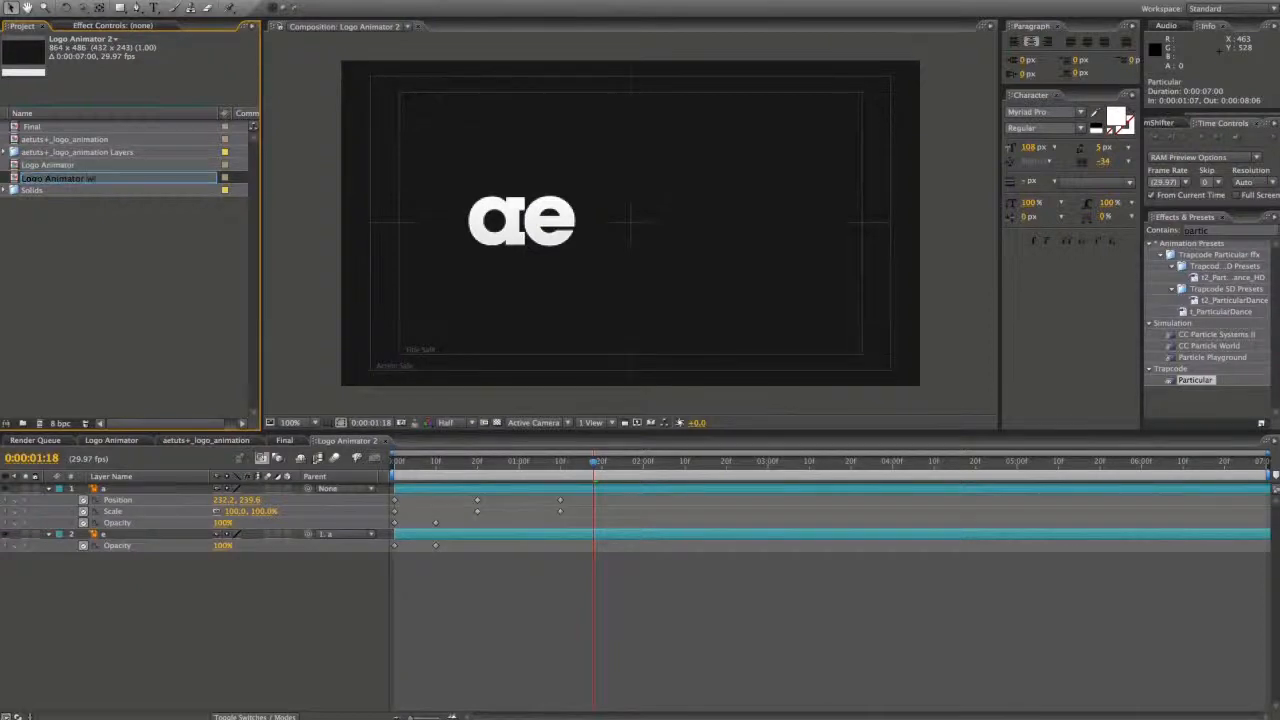
text(whole)
key(Return)
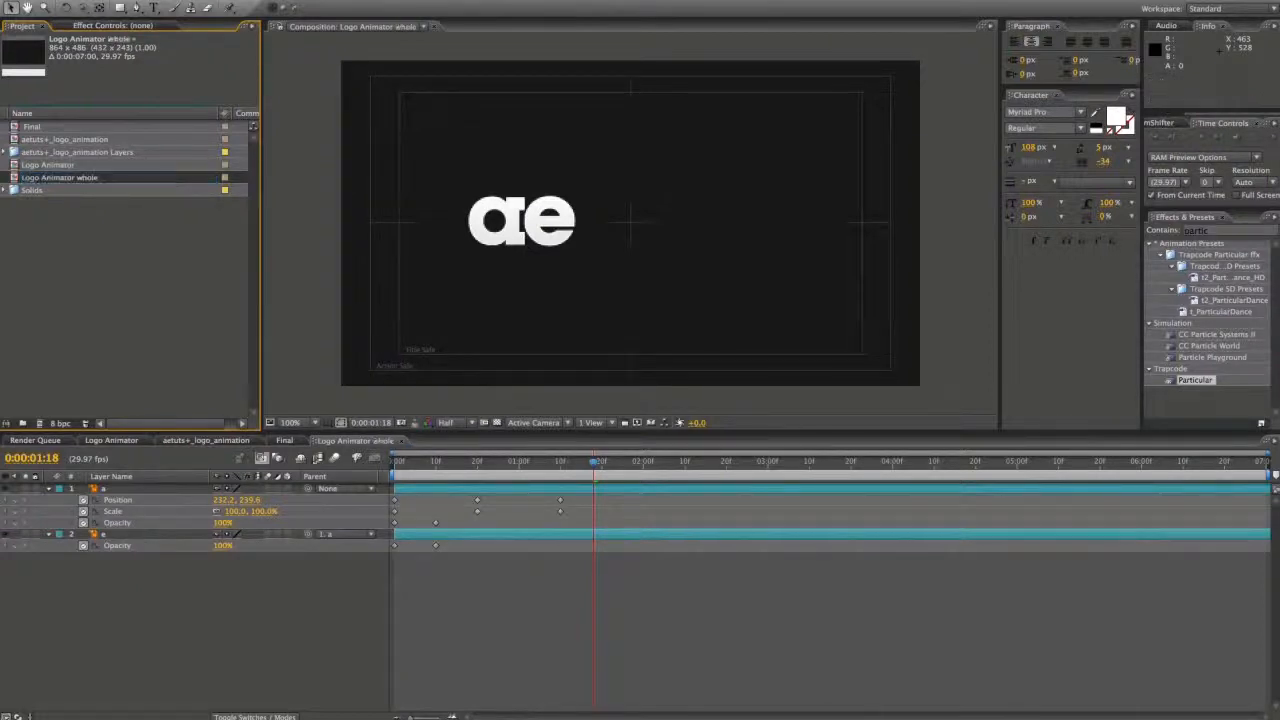
- Copy all seven letter layers from aetuts+_logo_animation into Logo Animator whole and align them over the existing ae letters
double_click(51, 181)
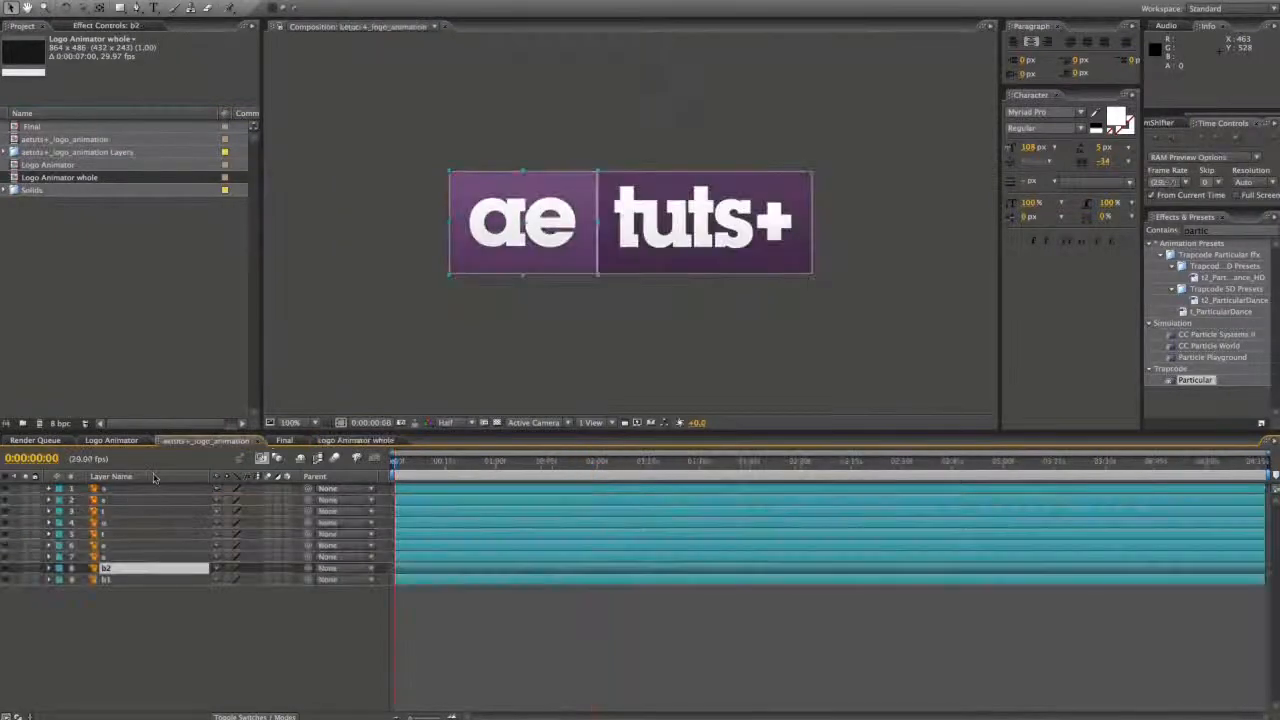
click(210, 441)
click(113, 556)
shift+click(112, 488)
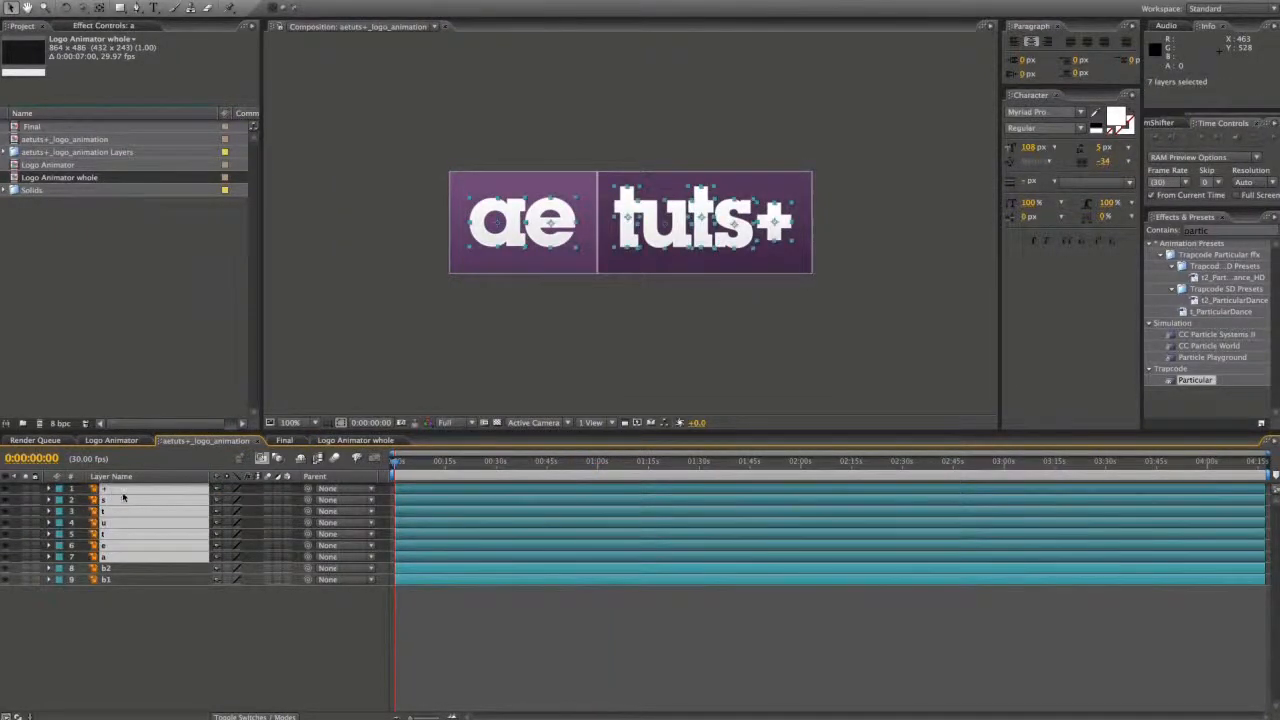
key(ctrl+c)
click(356, 441)
key(ctrl+v)
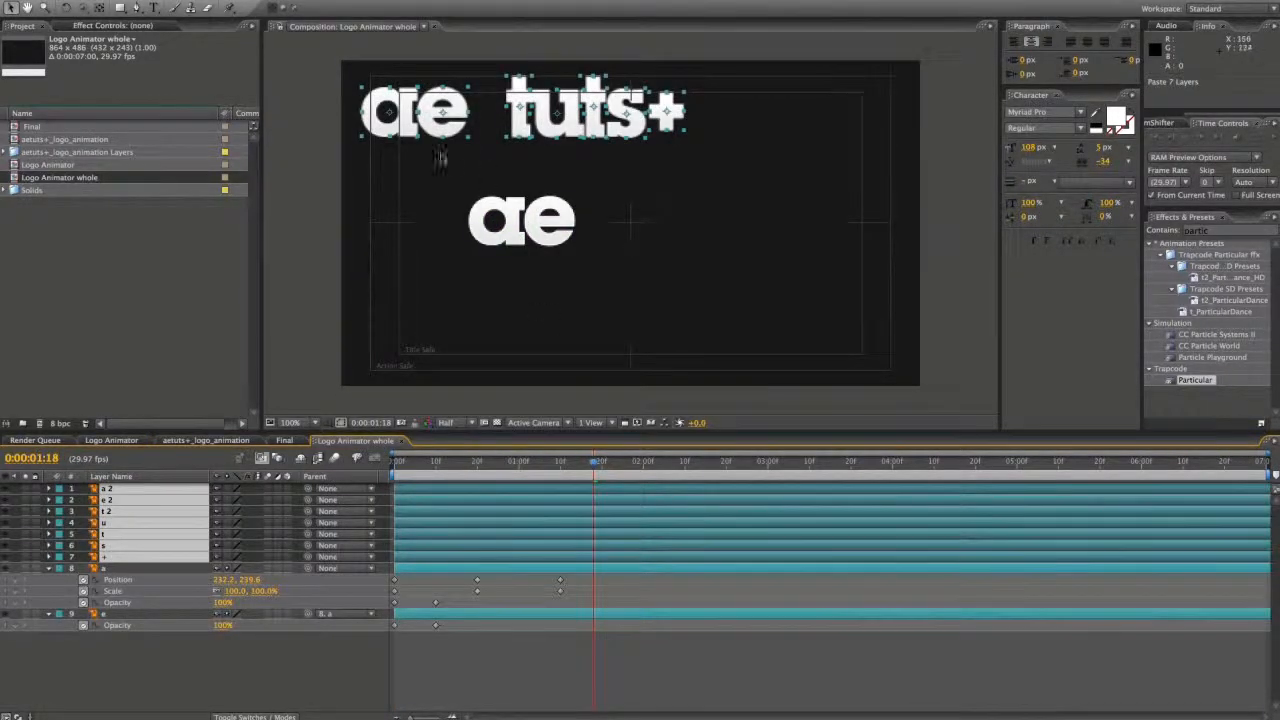
drag(435, 130, 543, 240)
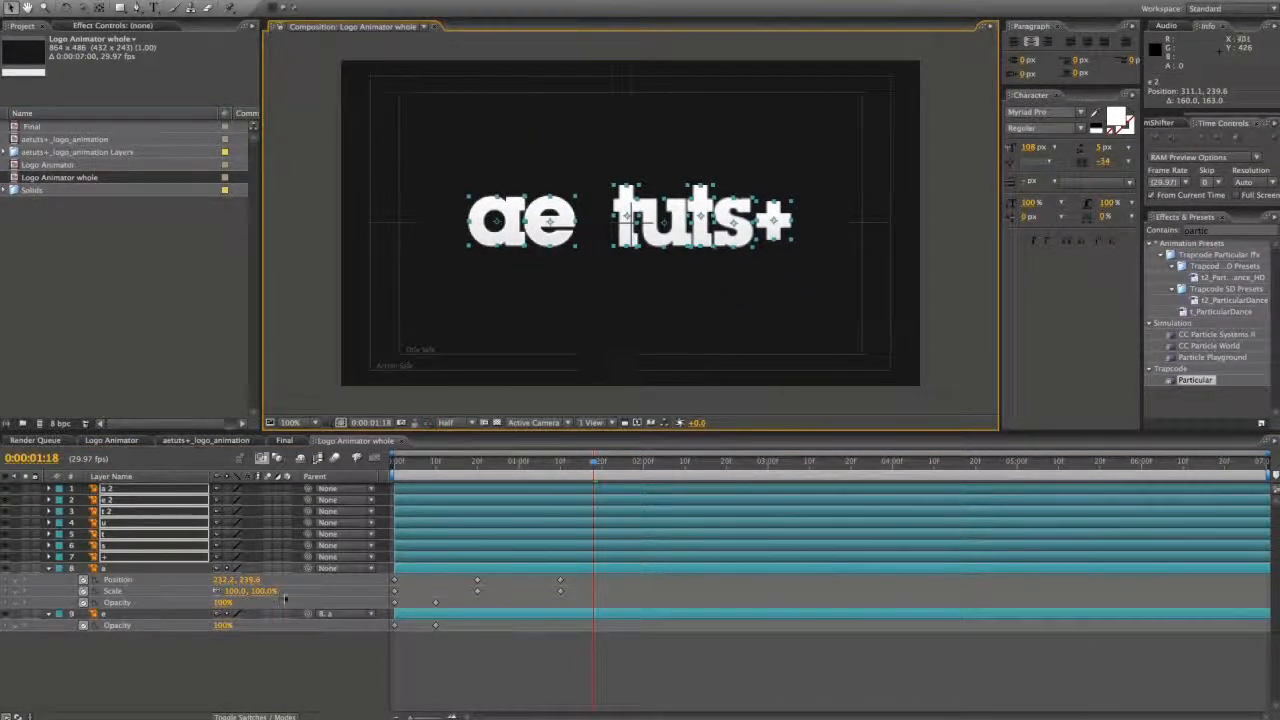
- Delete the two original keyframed a and e layers from Logo Animator whole
click(120, 568)
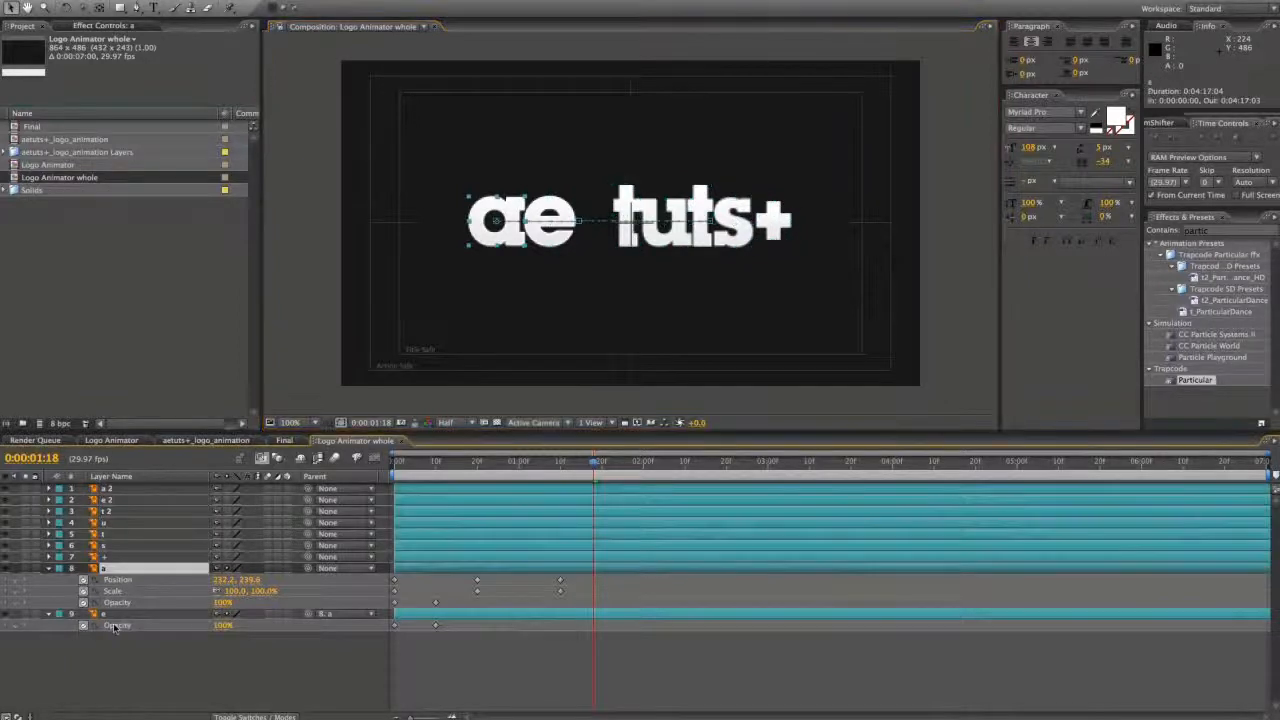
shift+click(118, 613)
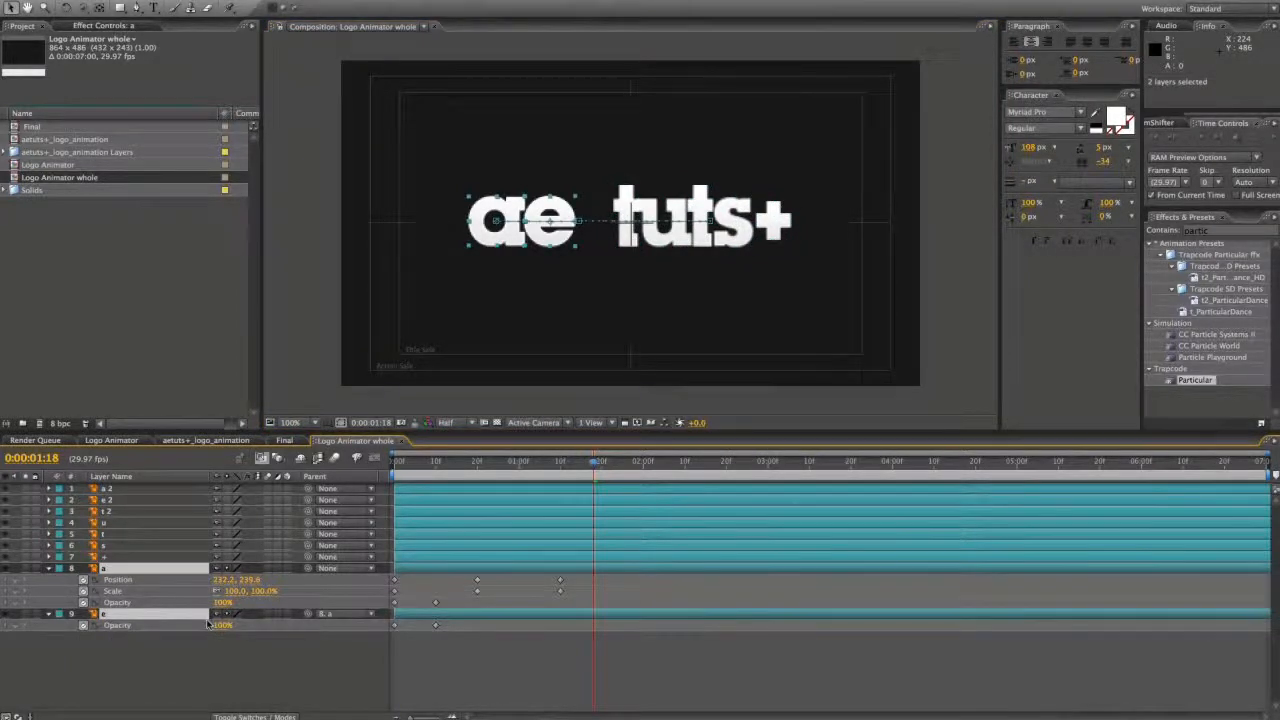
key(Delete)
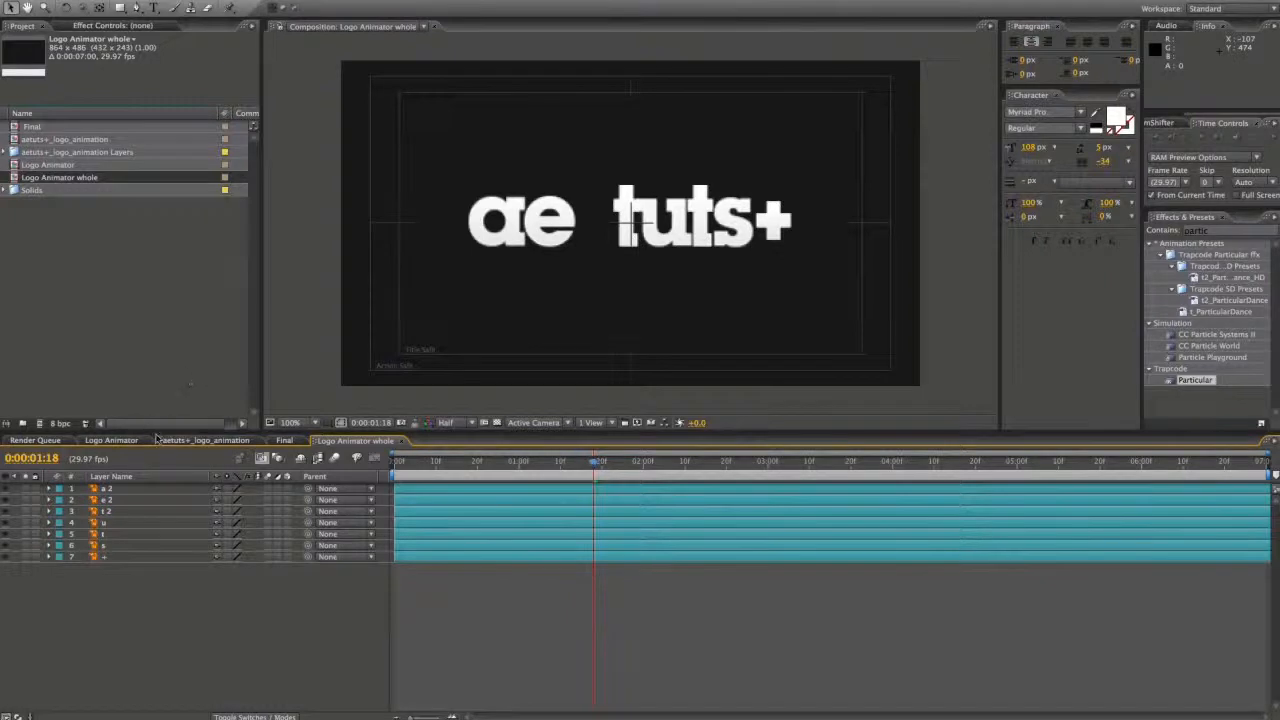
- Add Logo Animator whole to the Final composition as the lowest layer and make it a 3D layer
click(112, 440)
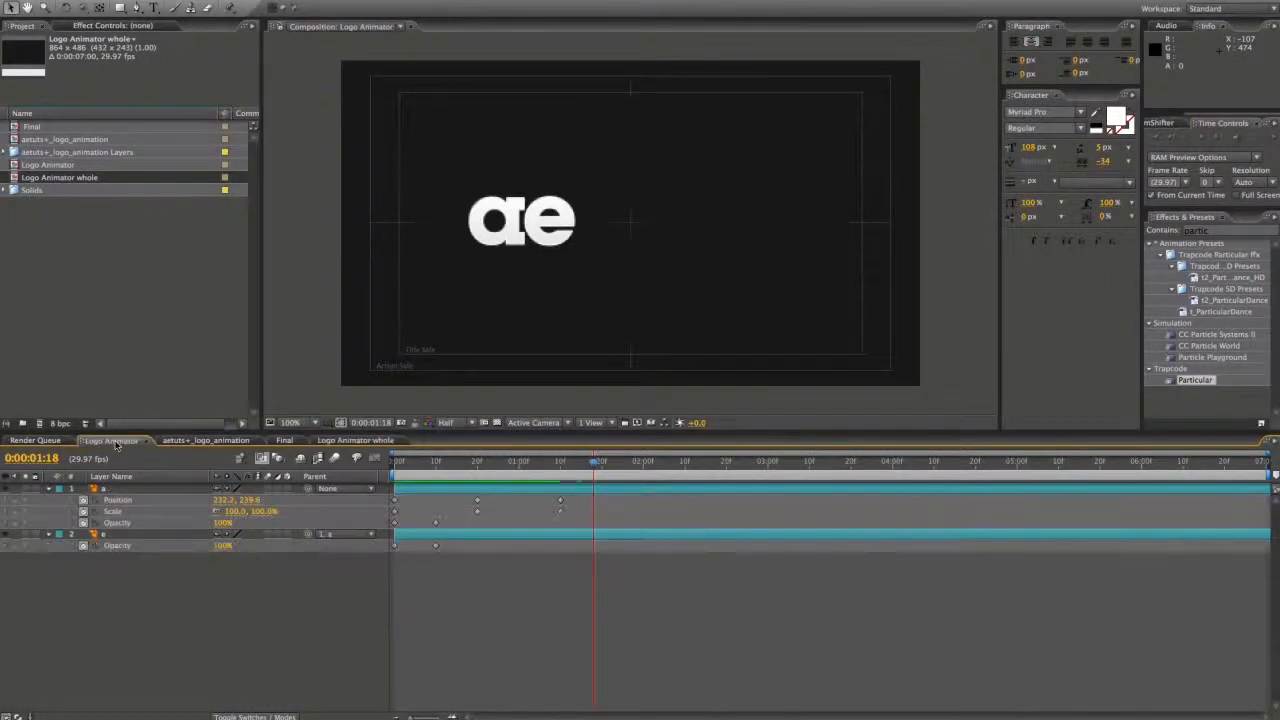
click(283, 441)
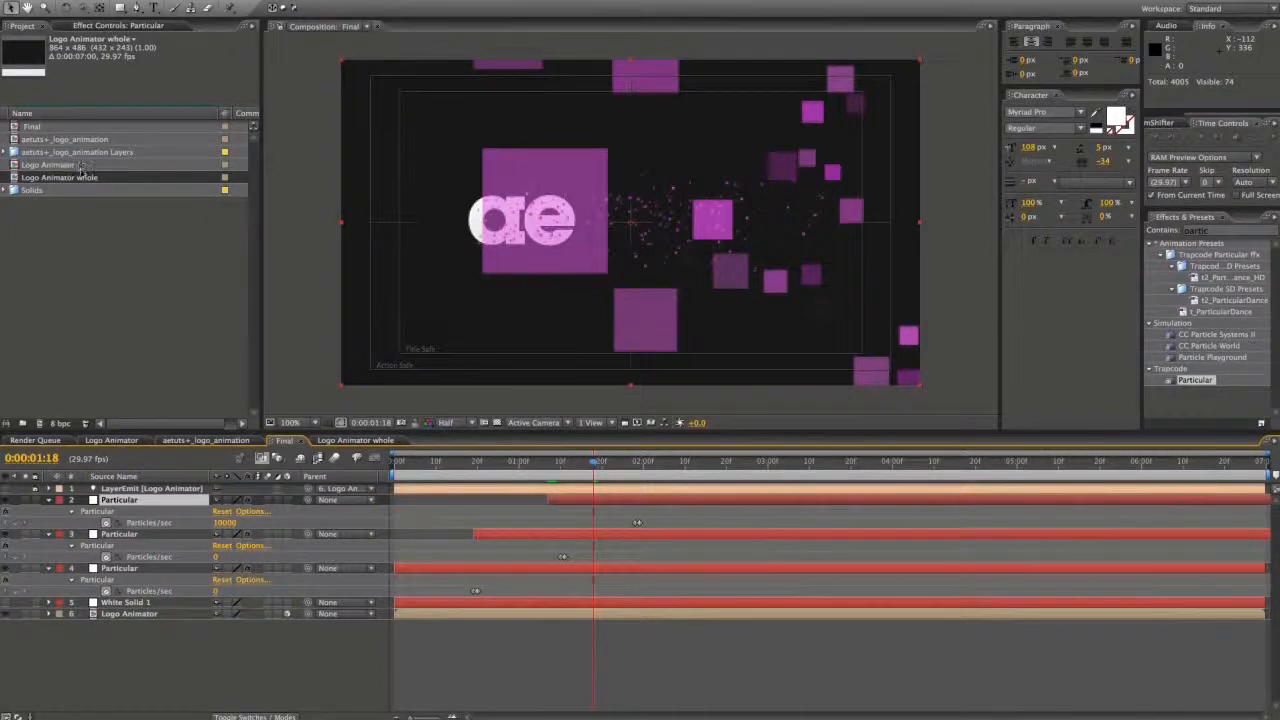
drag(80, 178, 120, 665)
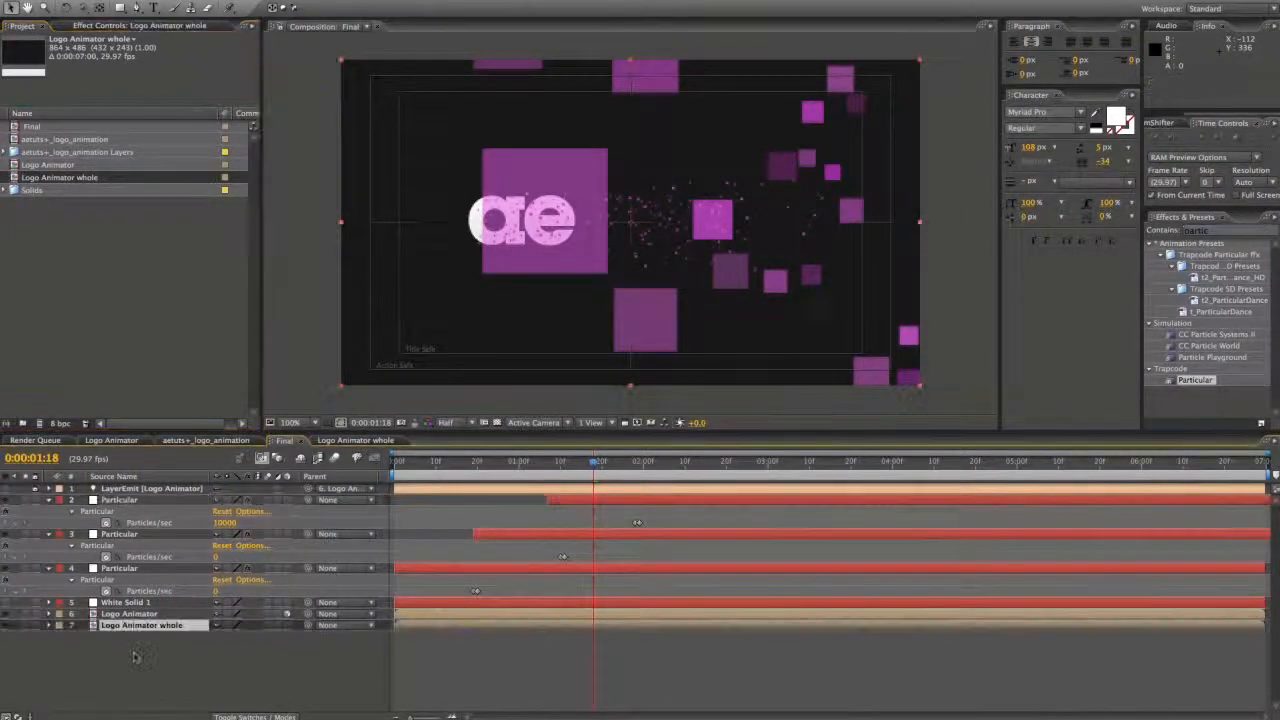
click(288, 625)
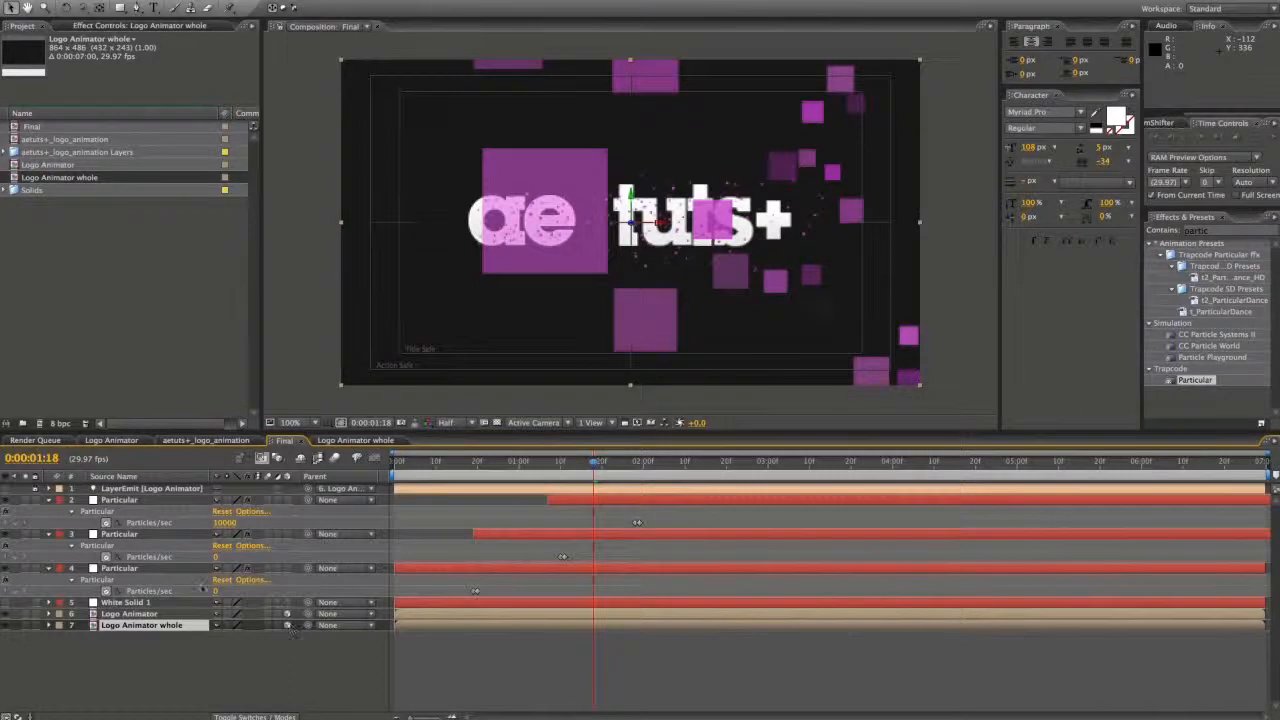
- Set the uppermost Particular layer's Layer Emitter source to Logo Animator whole
click(136, 500)
click(150, 27)
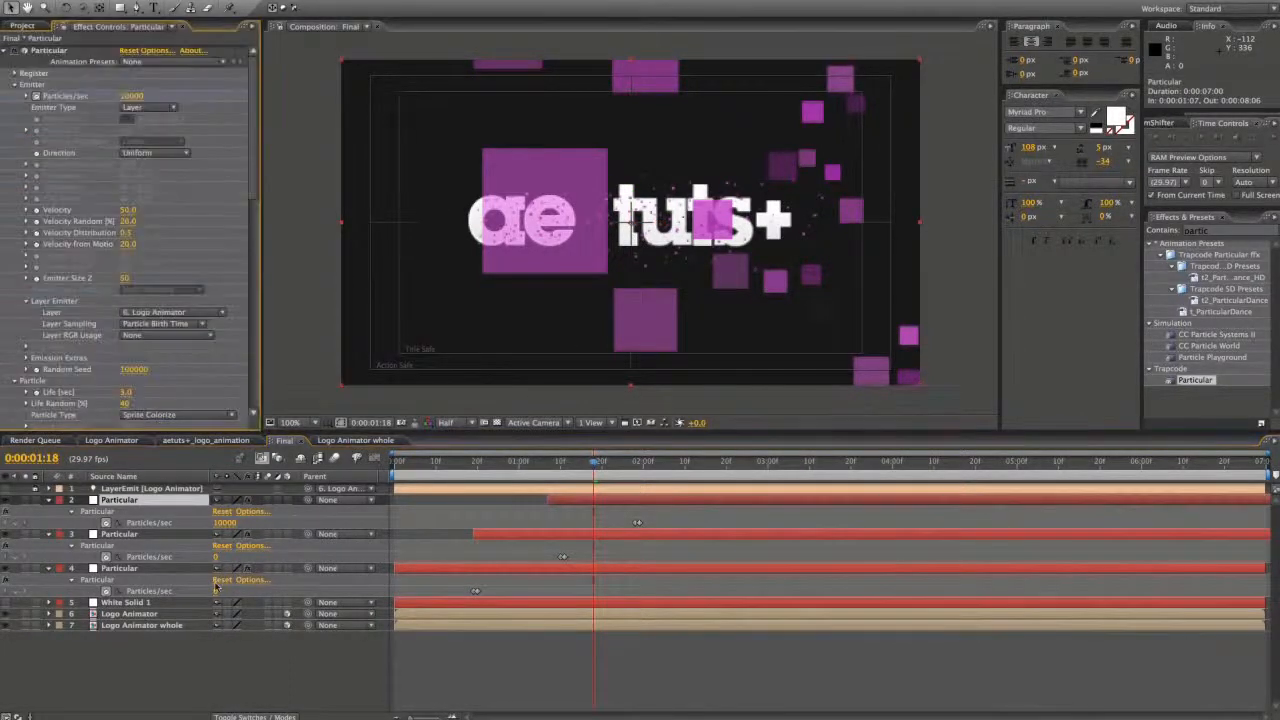
click(132, 500)
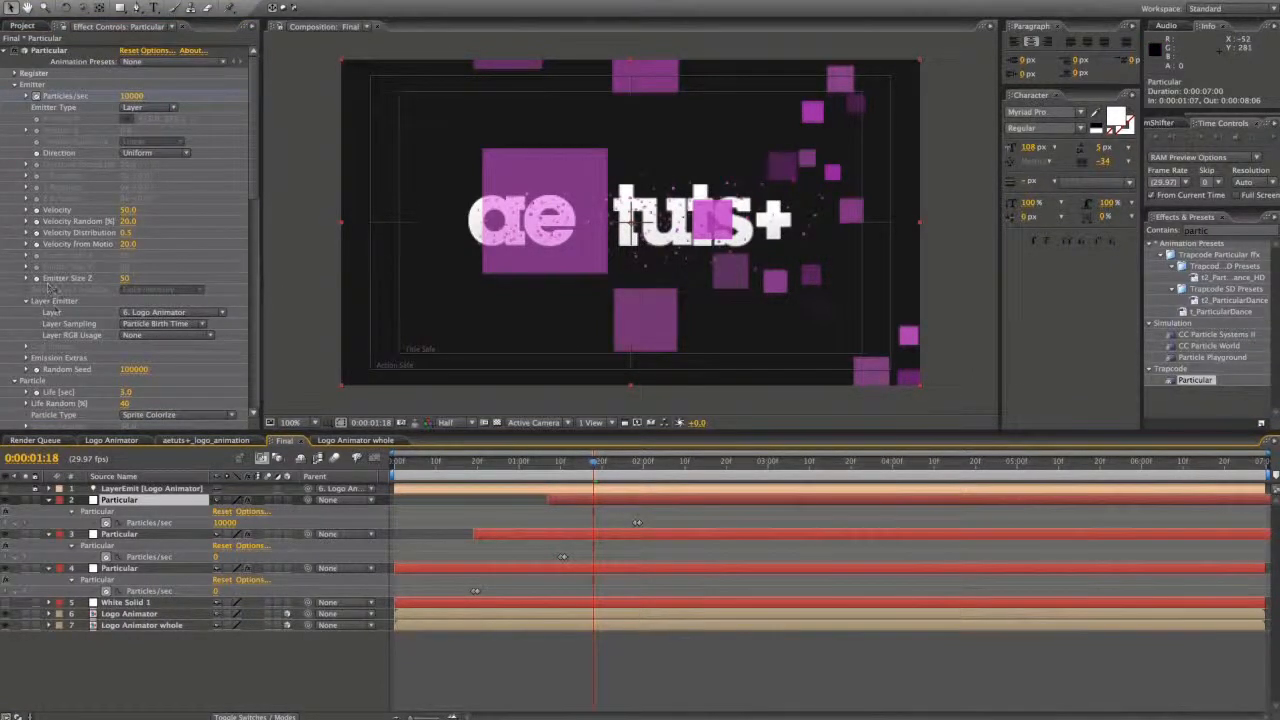
scroll(55, 285, down, 1)
click(150, 292)
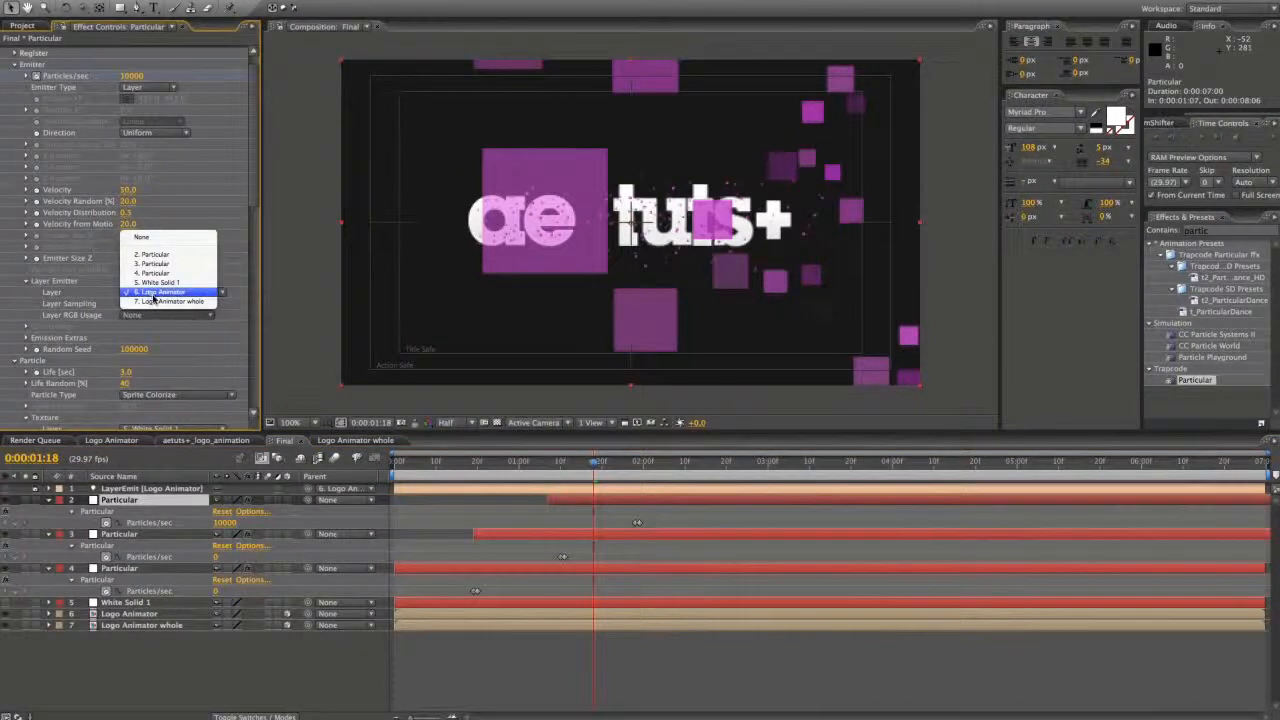
click(158, 301)
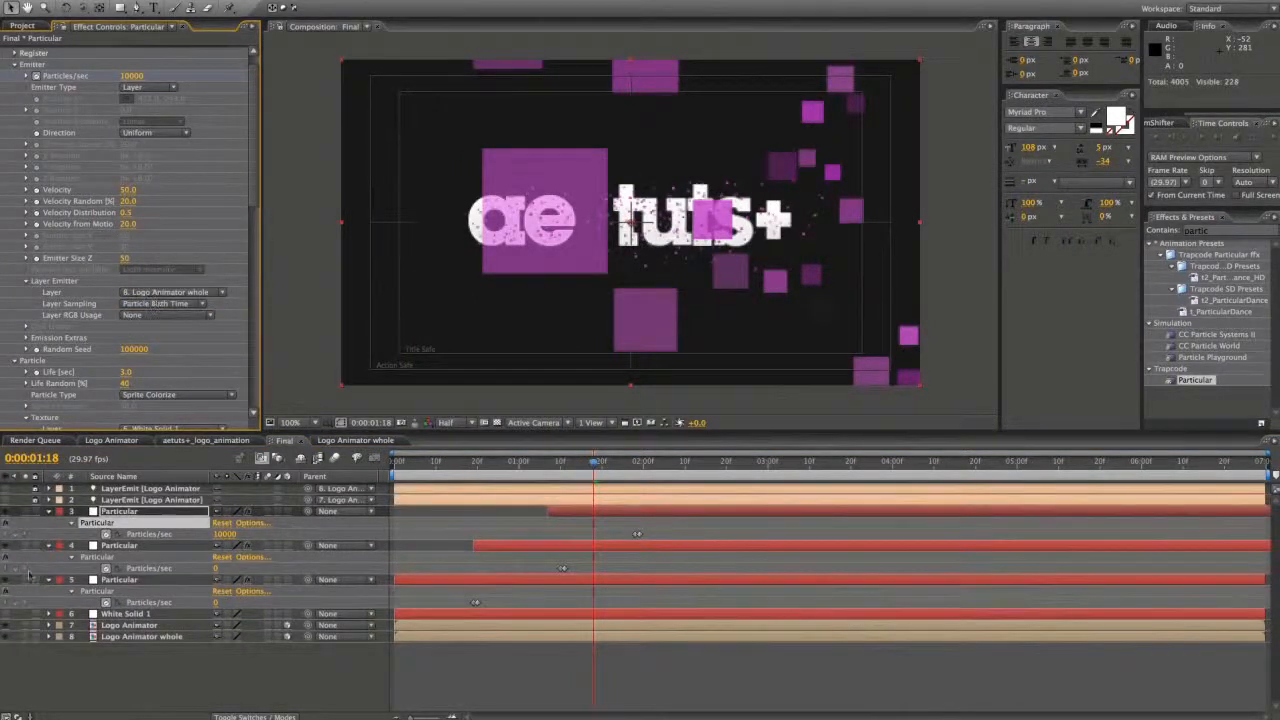
- Solo the uppermost Particular layer and retime its Particles/sec keyframes earlier, with the first at 0:00:01:11 and a wider gap between them
click(27, 511)
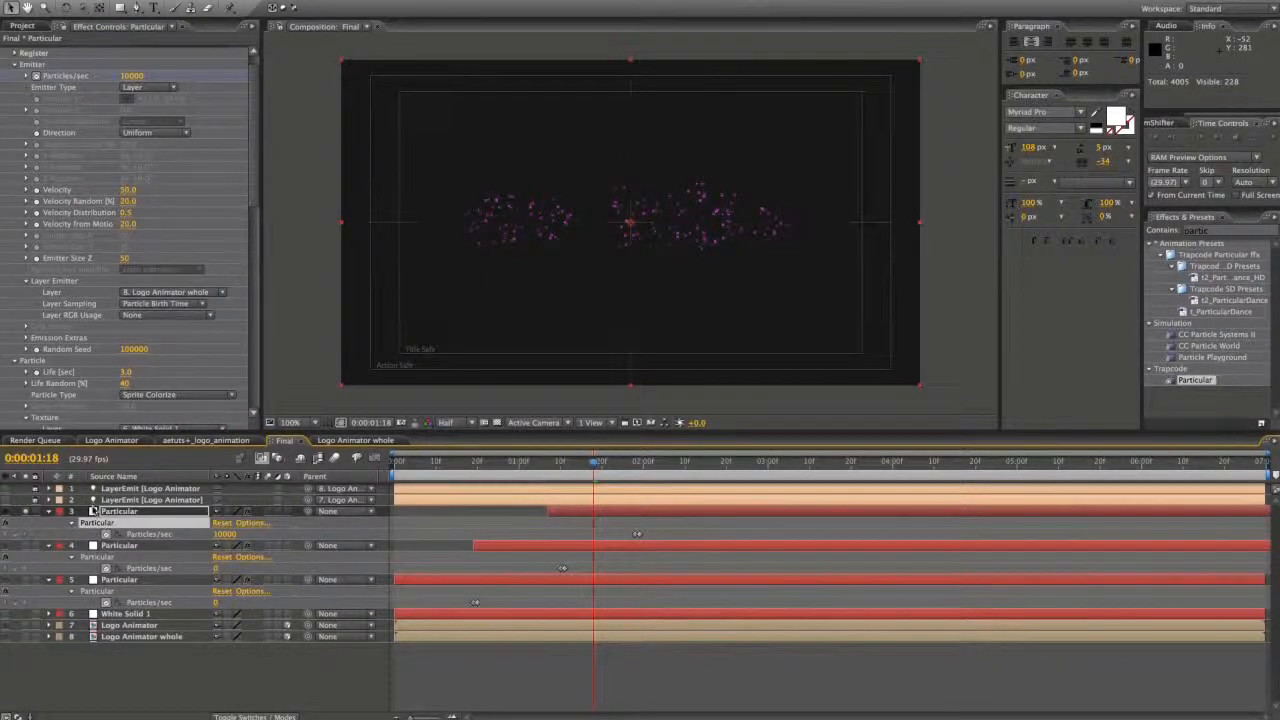
scroll(128, 236, down, 3)
click(607, 465)
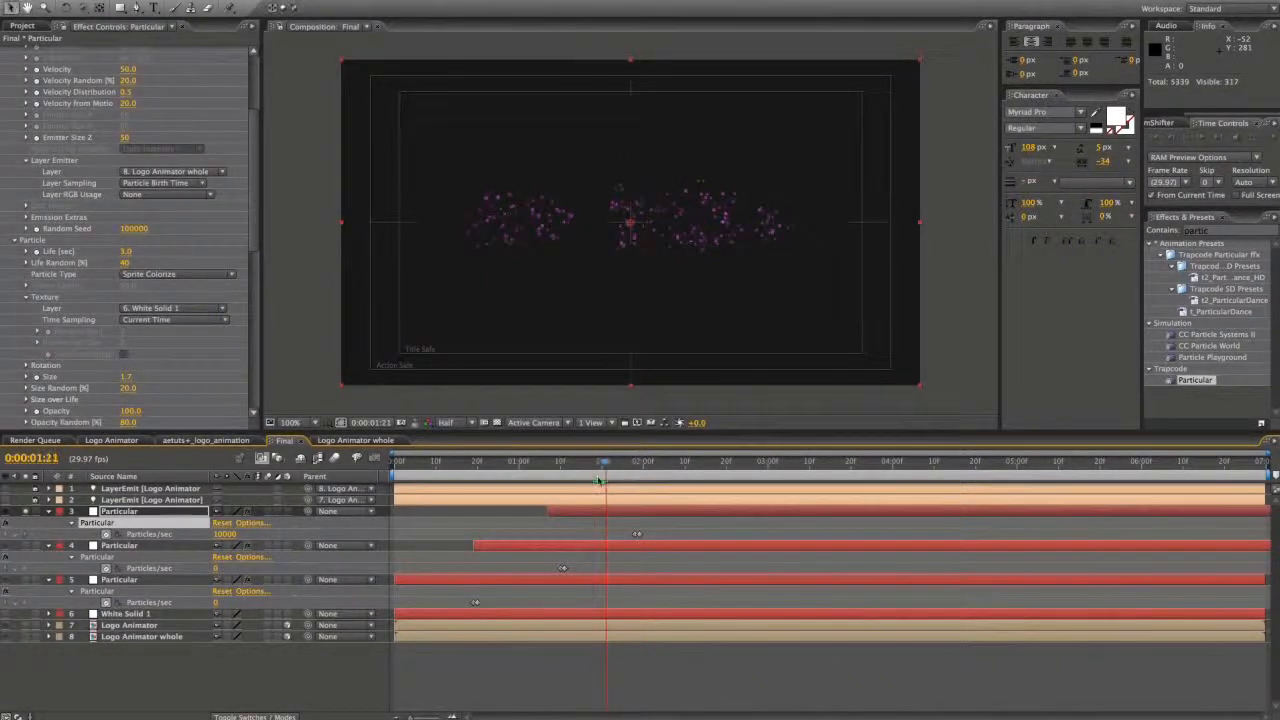
drag(580, 468, 563, 466)
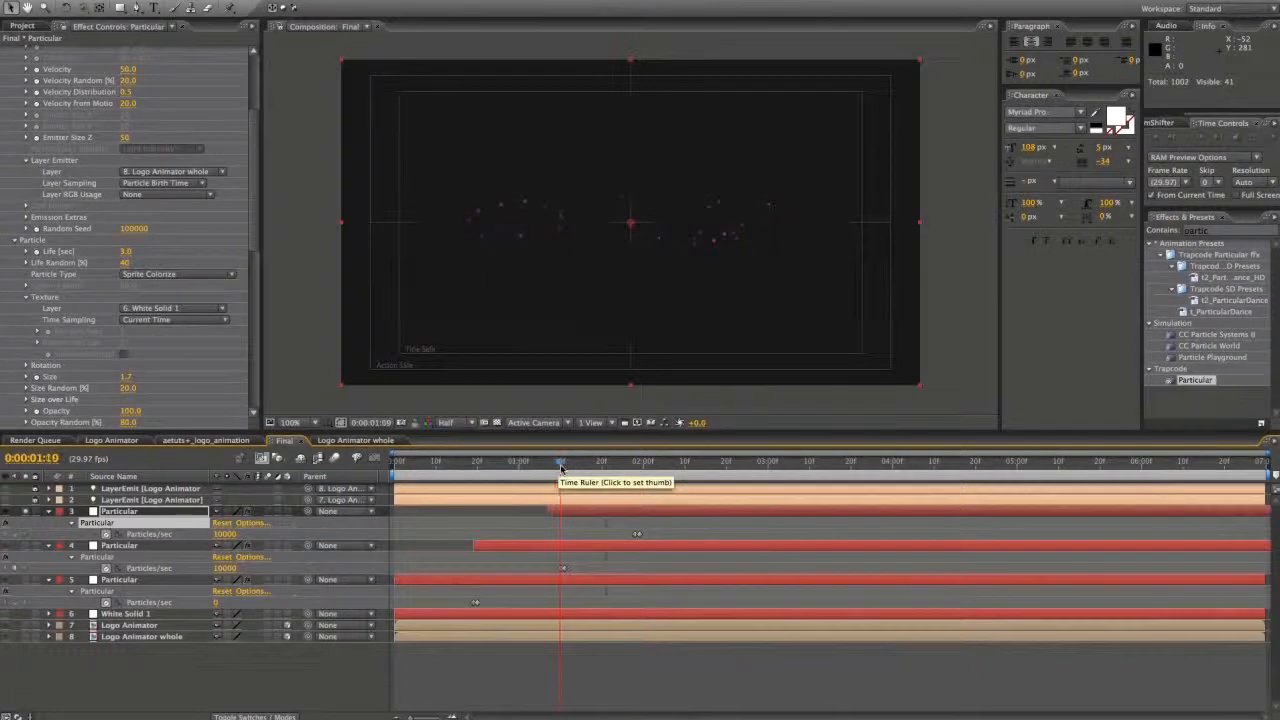
drag(636, 533, 564, 535)
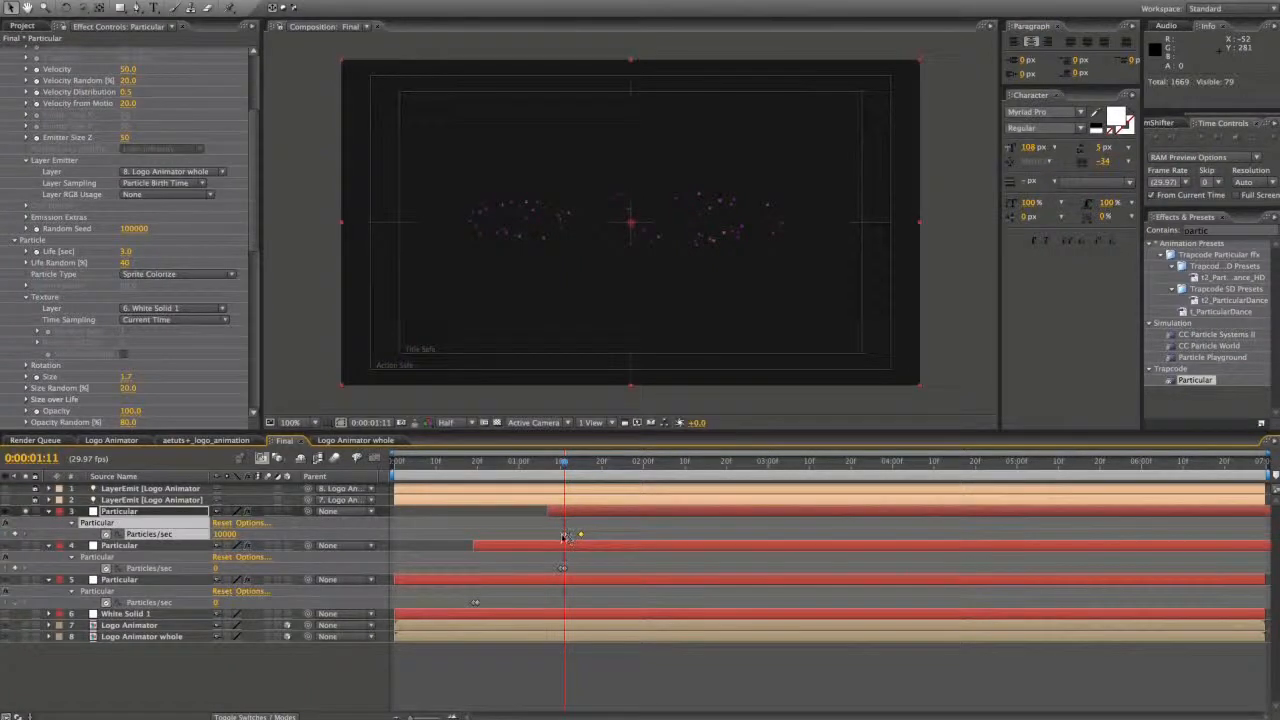
- Set Particles/sec to 20000 at the 0:00:01:11 keyframe and preview the emission
scroll(80, 60, up, 5)
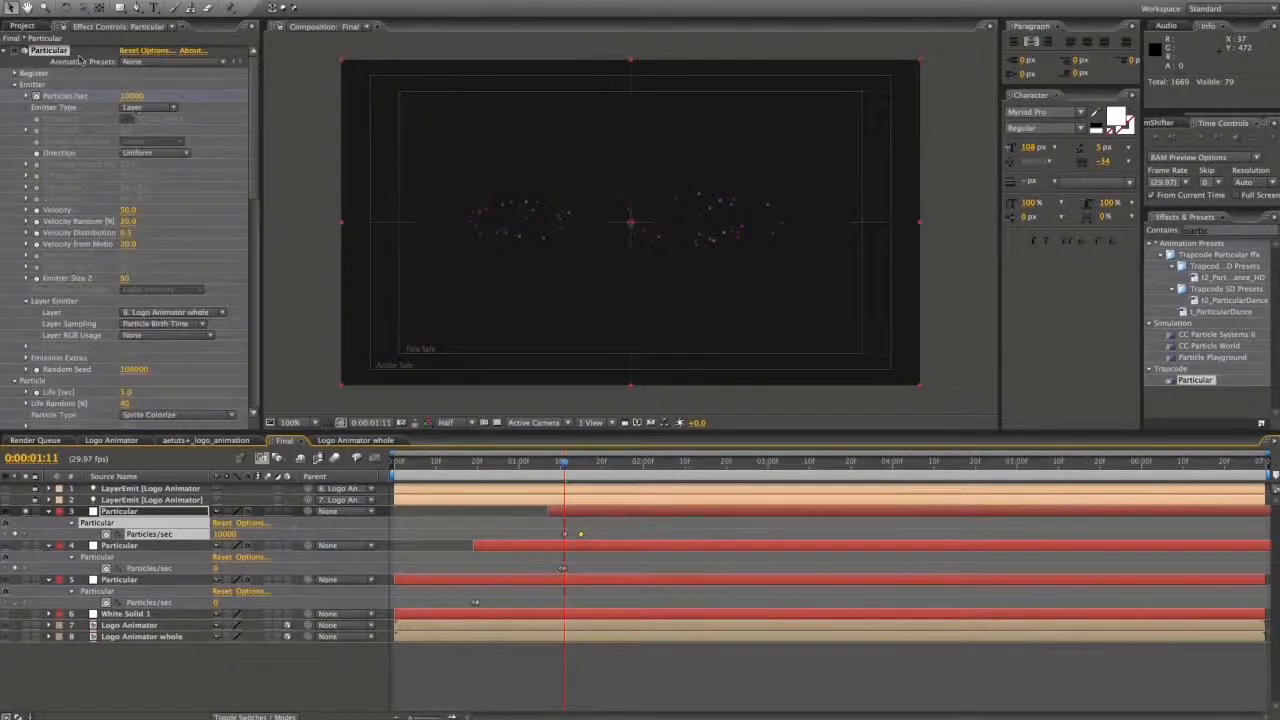
click(133, 96)
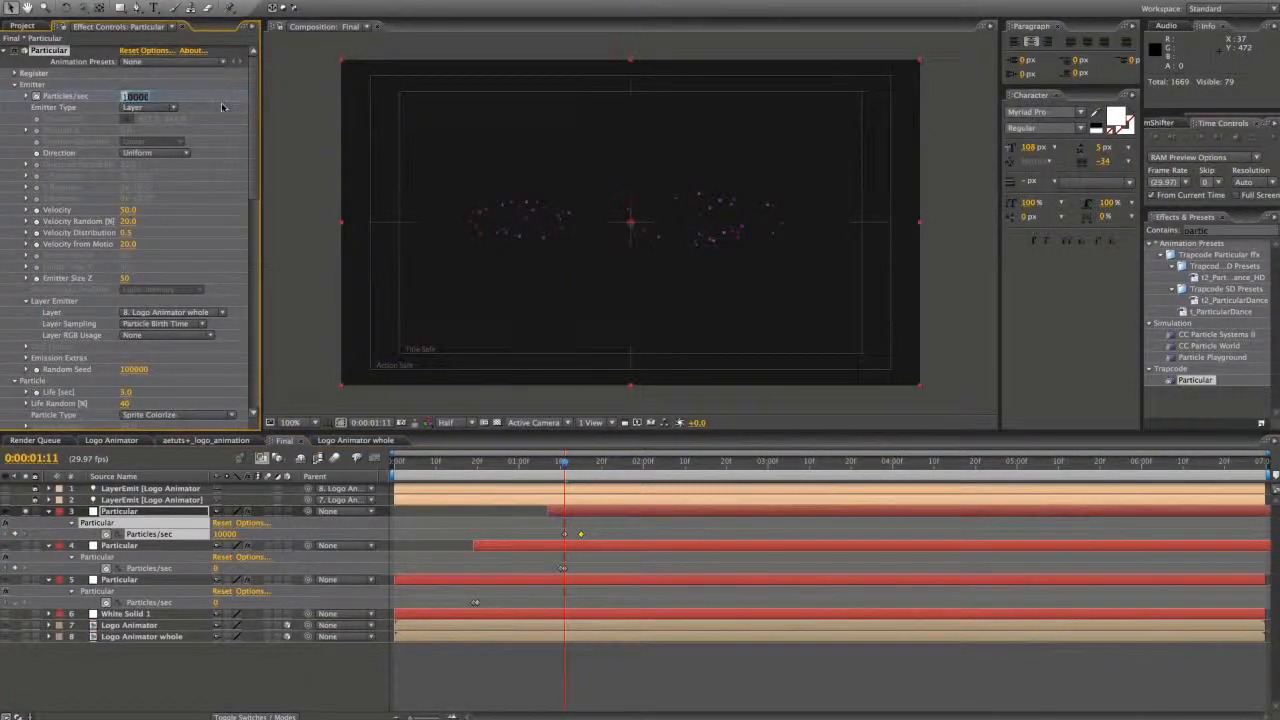
text(20000)
key(Return)
key(KP_0)
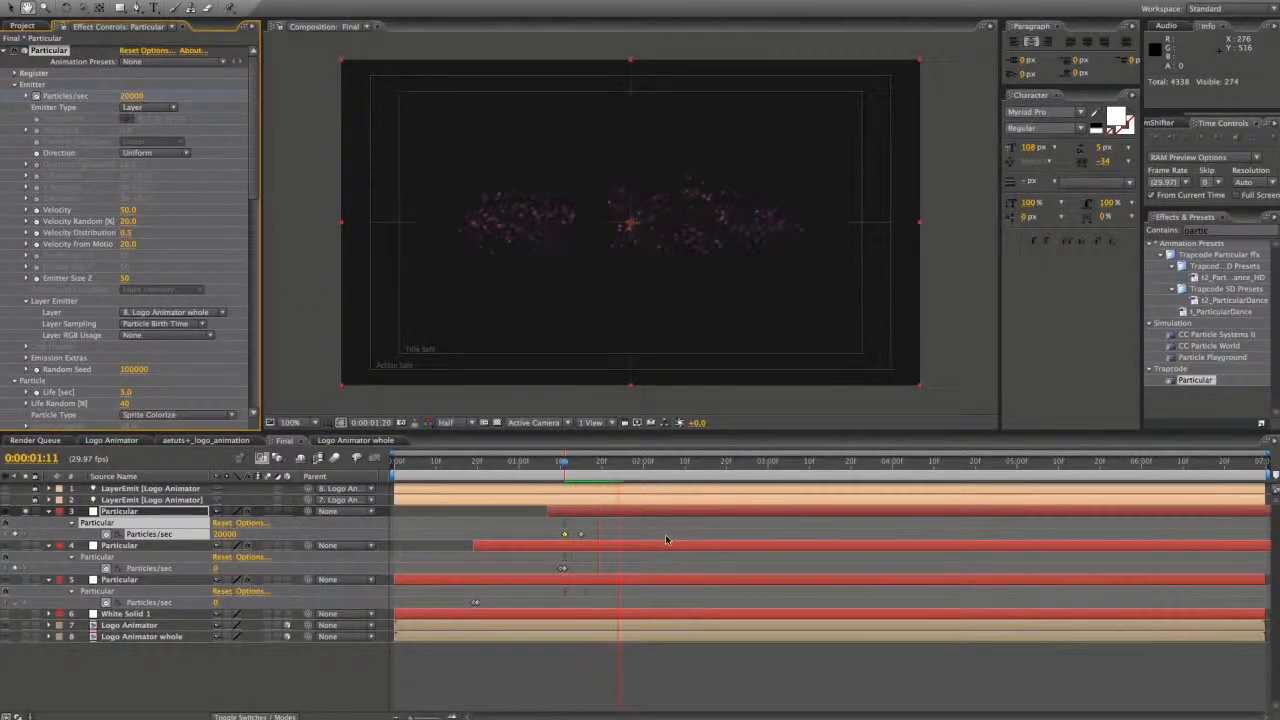
- Set the uppermost Particular layer's particle Life to 1 second and its Life Random to 50%
scroll(198, 282, down, 5)
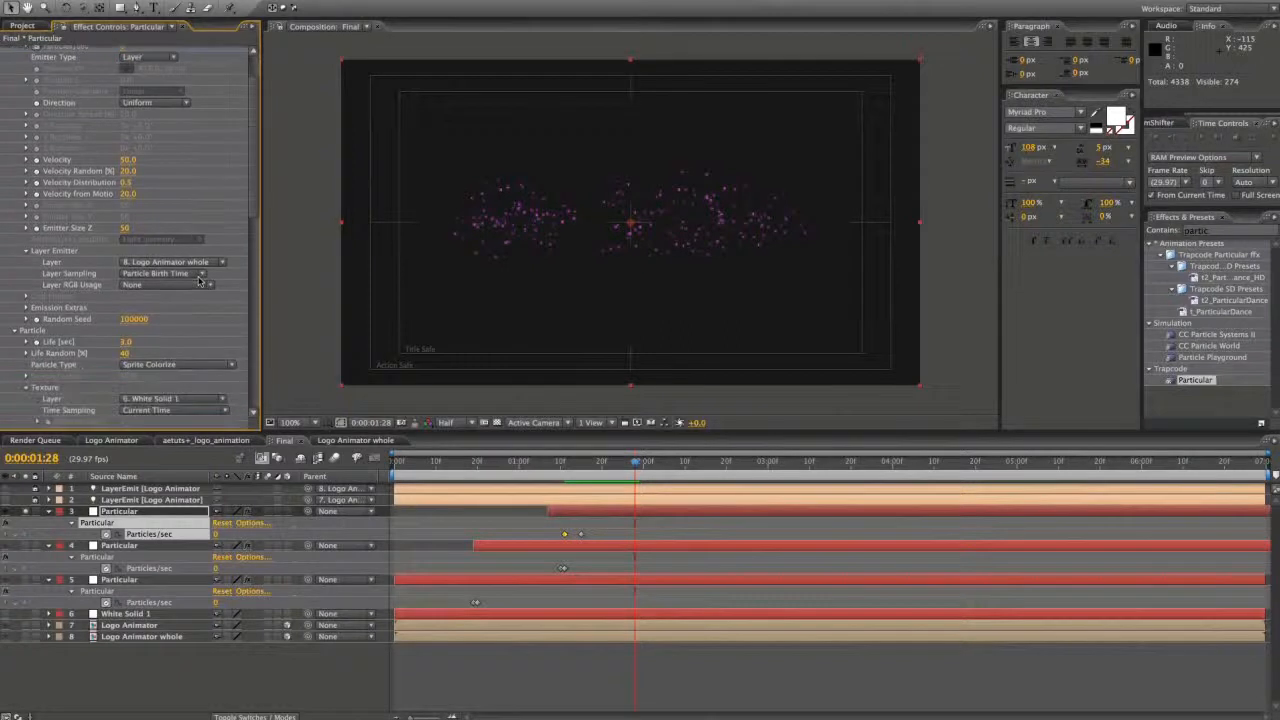
click(125, 292)
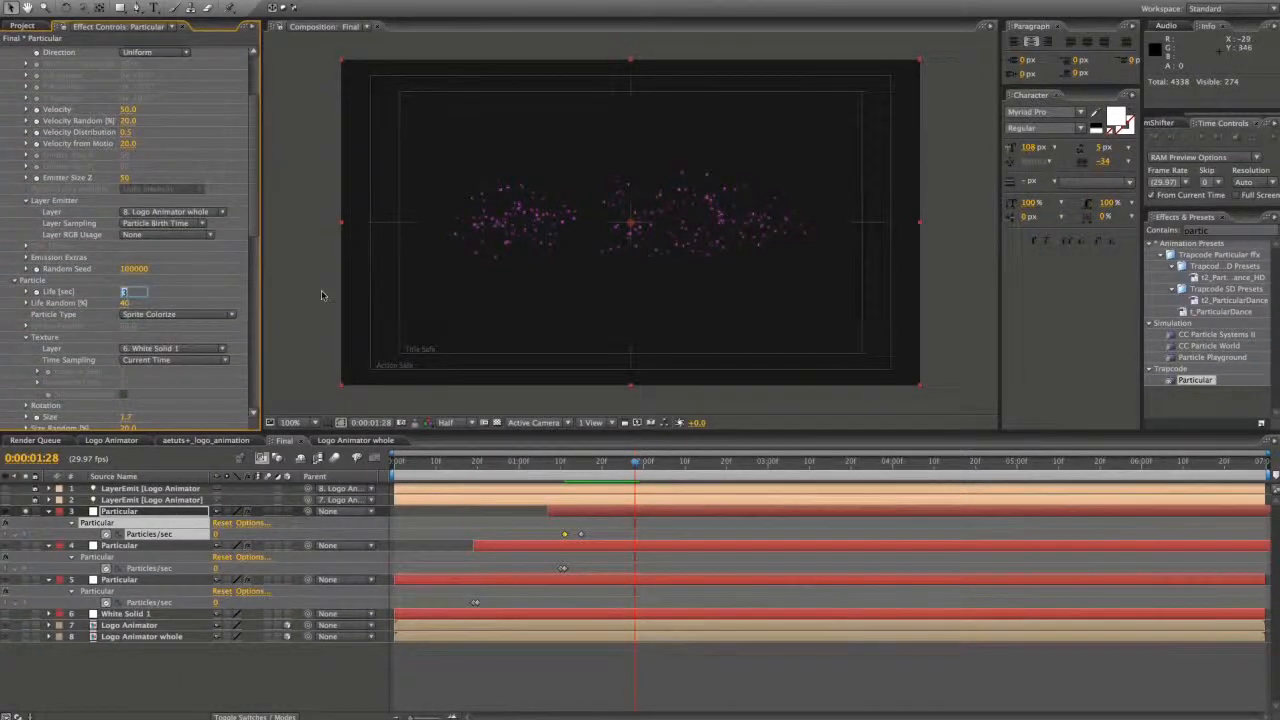
text(8)
key(Return)
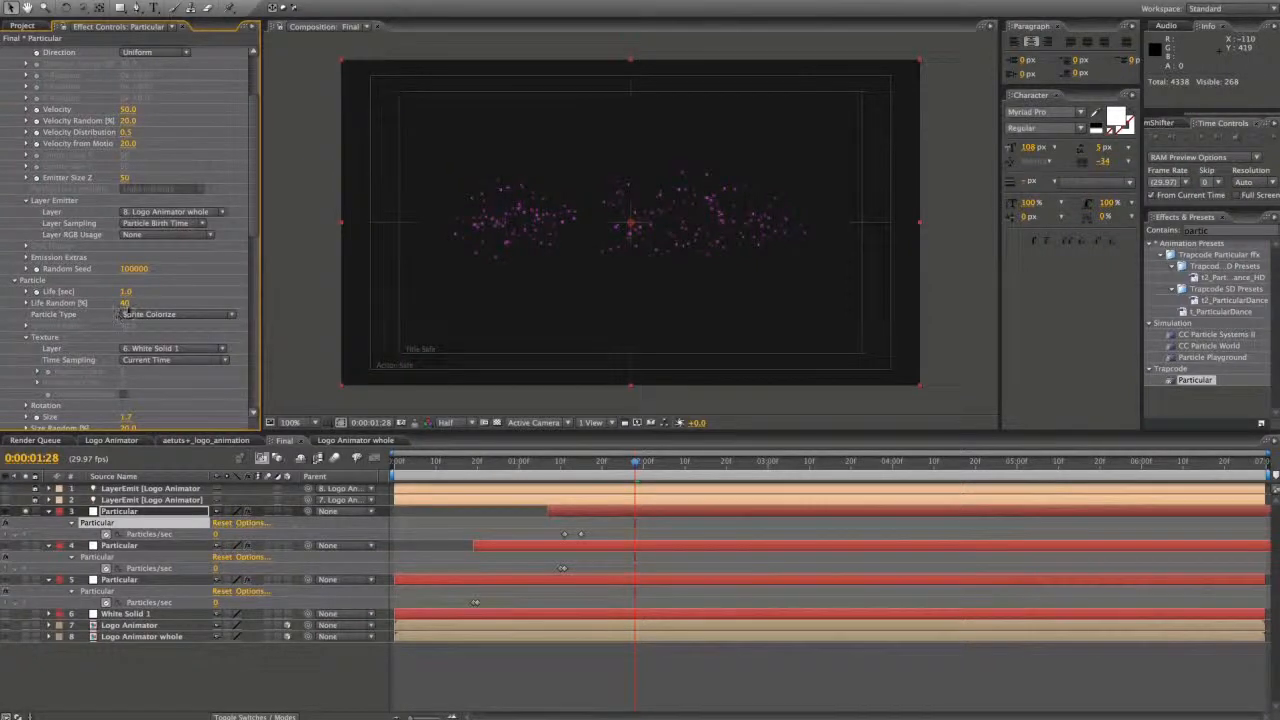
click(125, 303)
text(50)
key(Return)
- Preview the soloed particles, replaying them from 0:00:01:17
key(space)
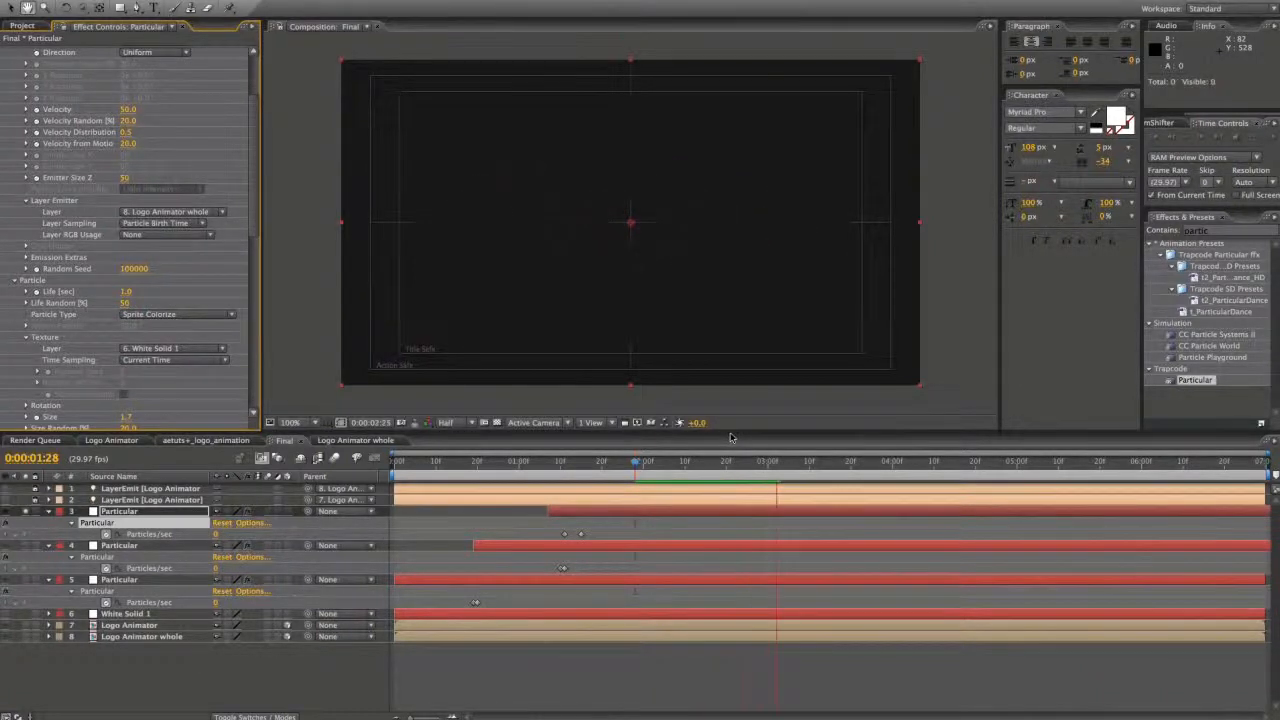
click(590, 465)
key(space)
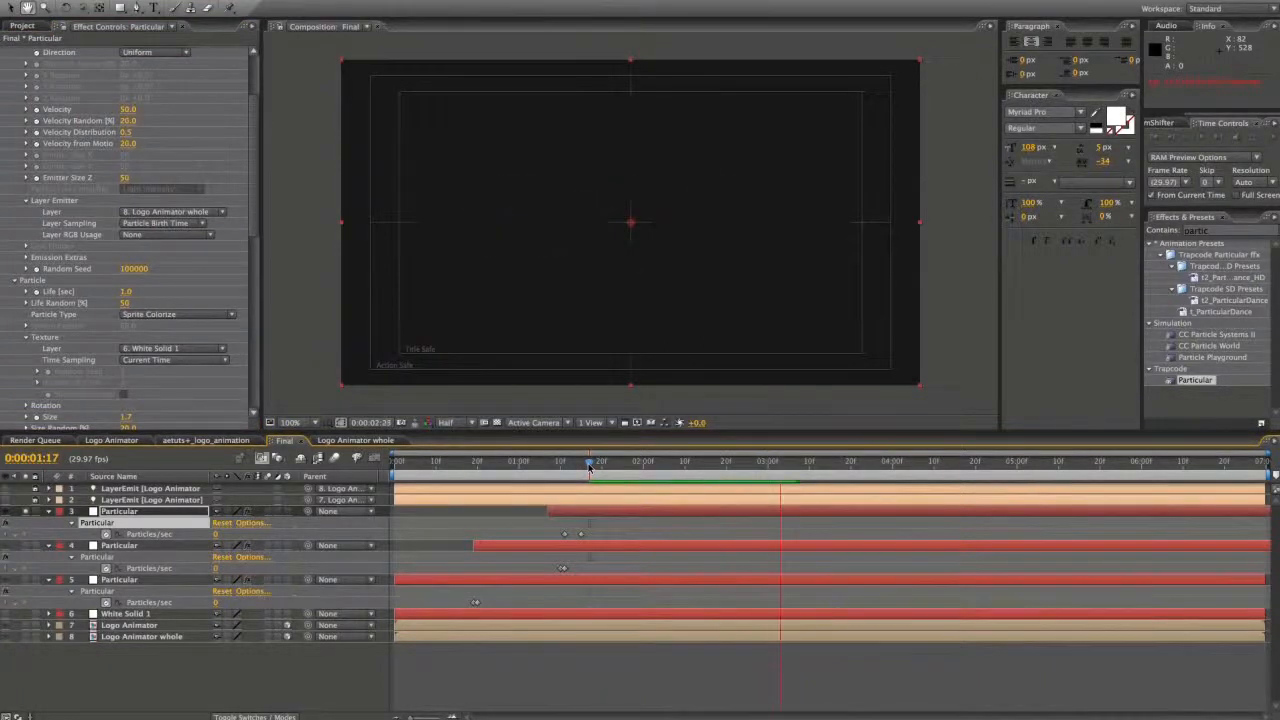
- Give the uppermost Particular layer a trapezoid-shaped Opacity over Life curve that fades particles in and out
scroll(55, 280, down, 6)
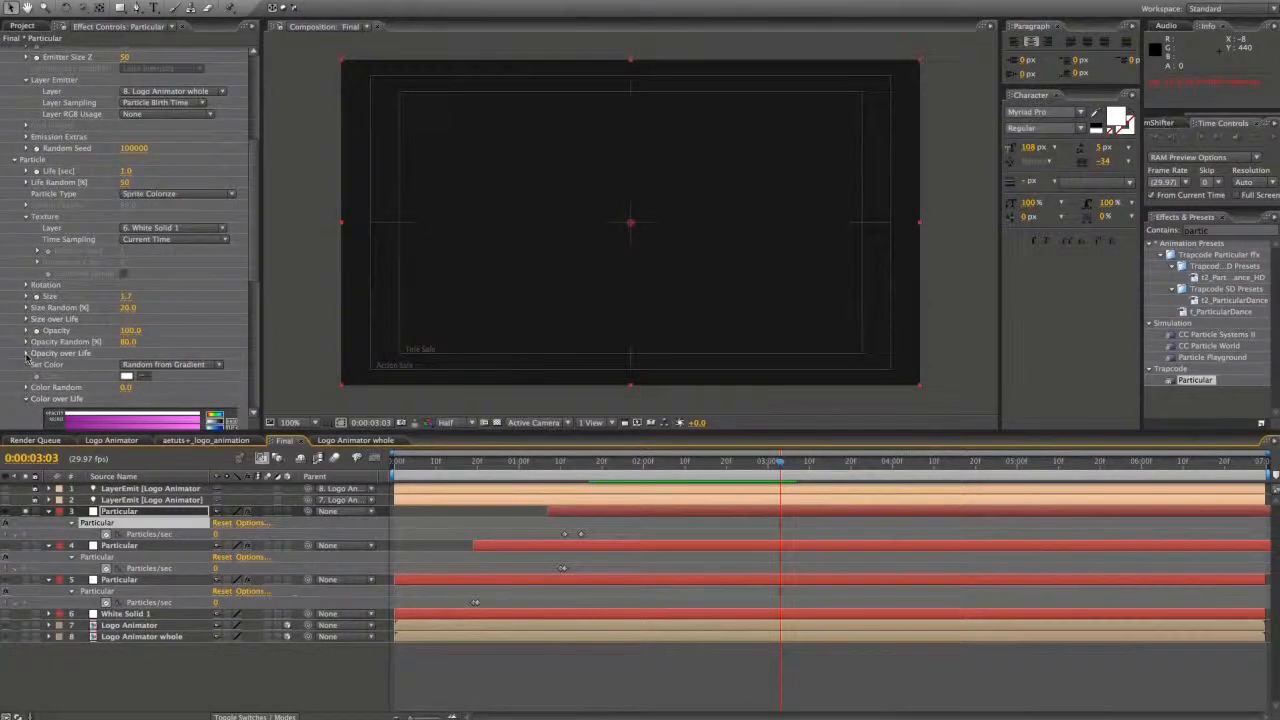
click(27, 353)
scroll(116, 323, down, 2)
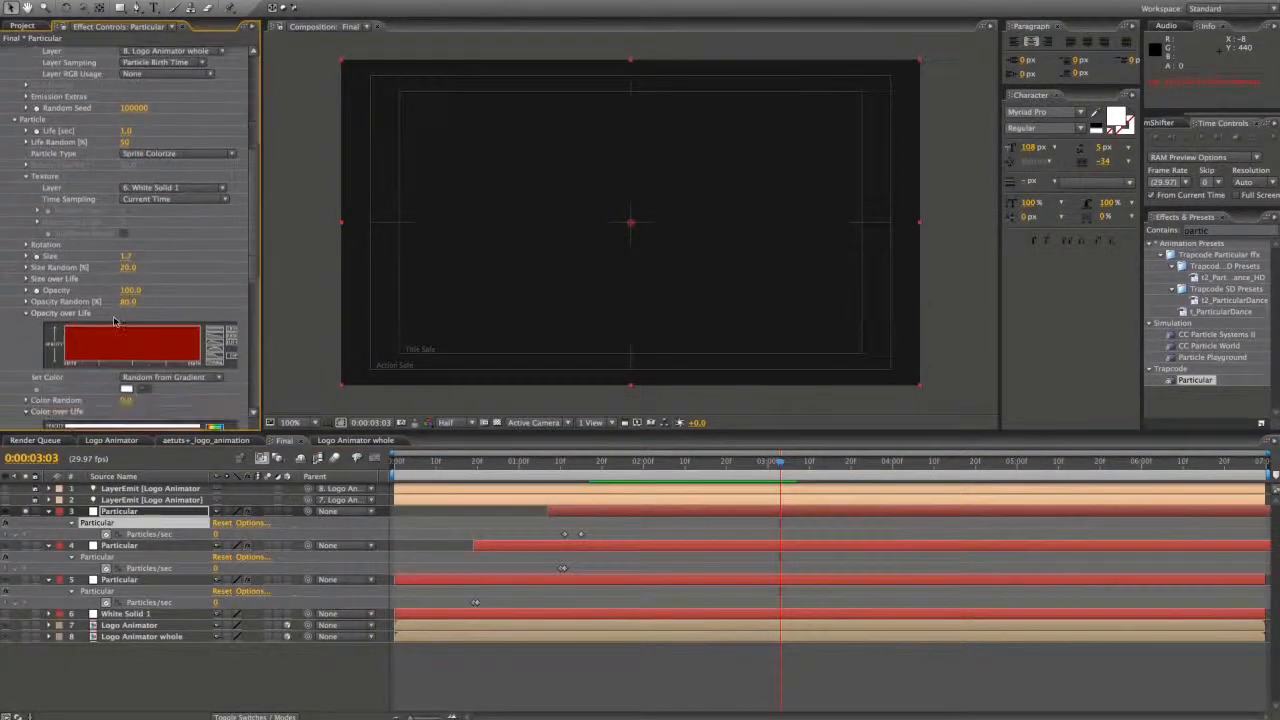
click(214, 352)
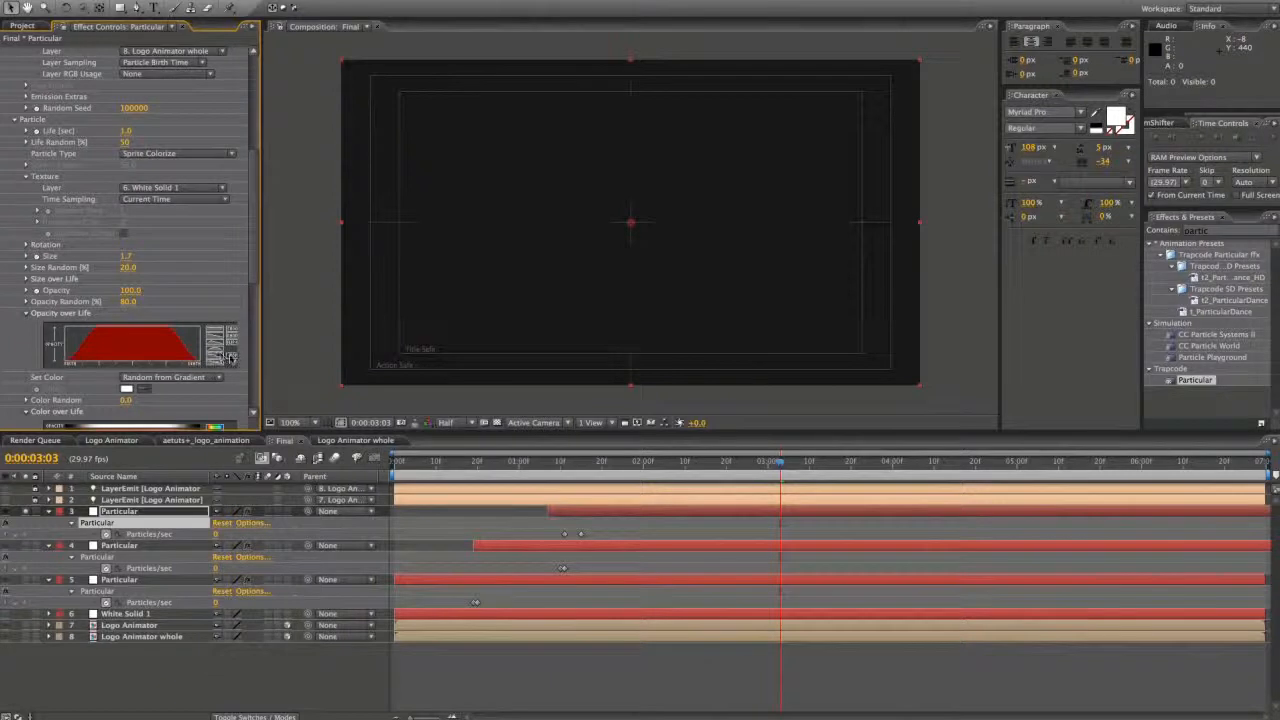
- Give the middle Particular layer an Opacity over Life curve that fades its particles in and out
click(168, 546)
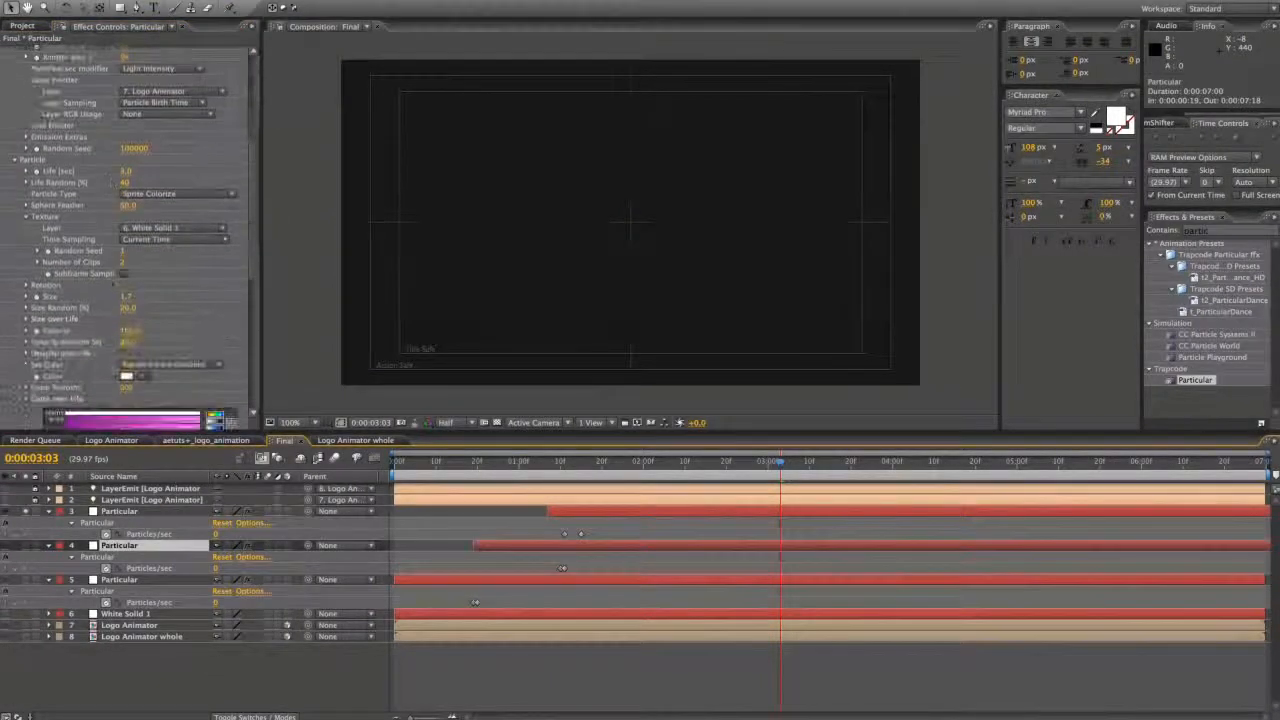
scroll(35, 310, down, 2)
click(30, 298)
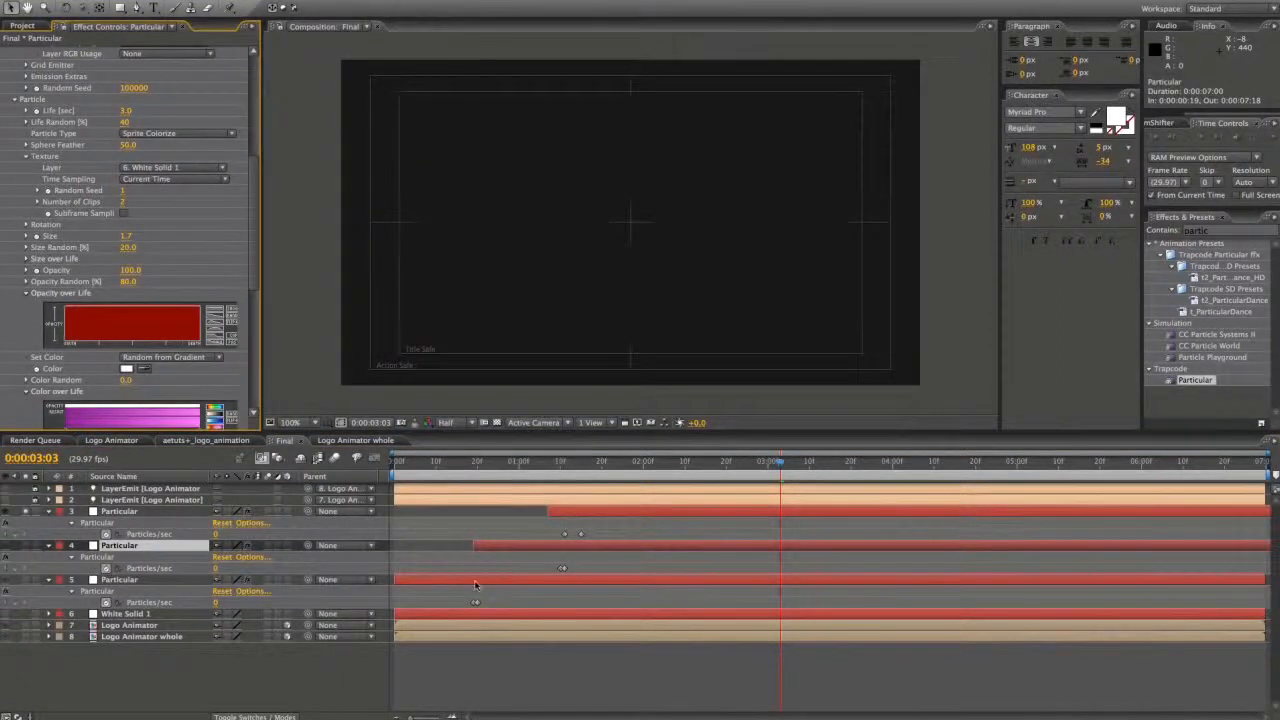
click(232, 347)
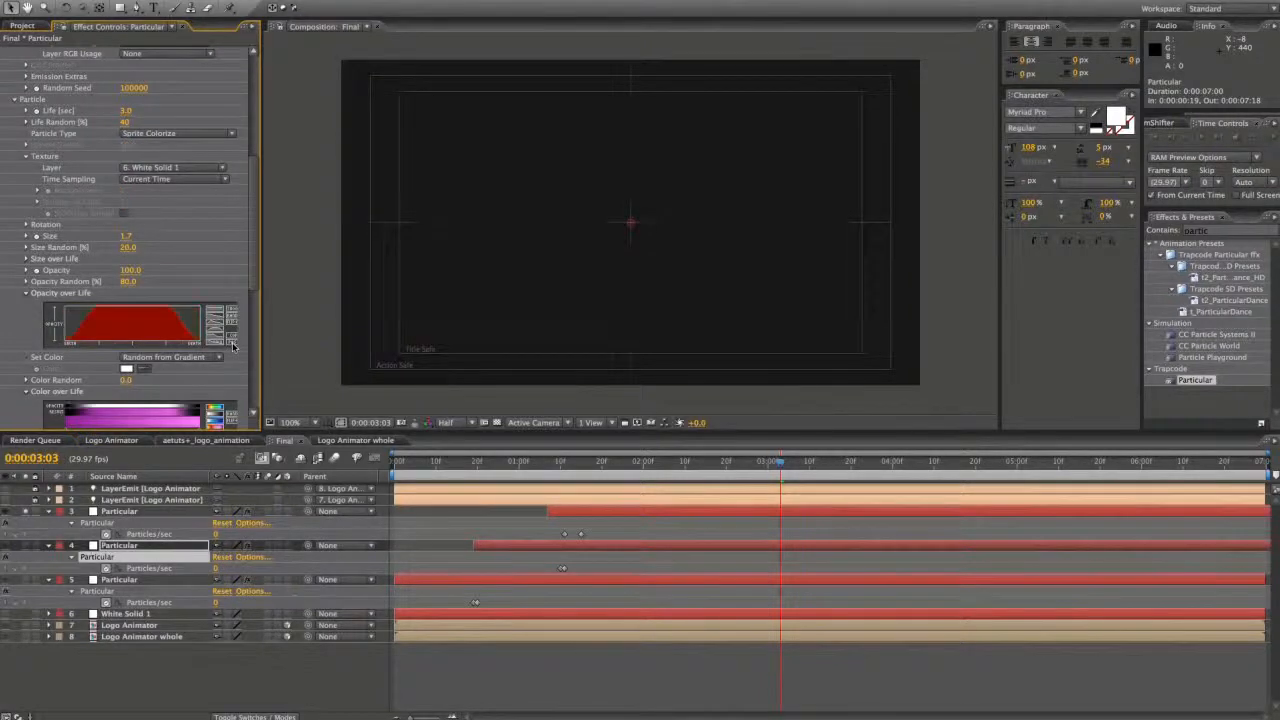
- Give the lowest Particular layer an Opacity over Life curve that fades its particles in and then holds full opacity
click(148, 580)
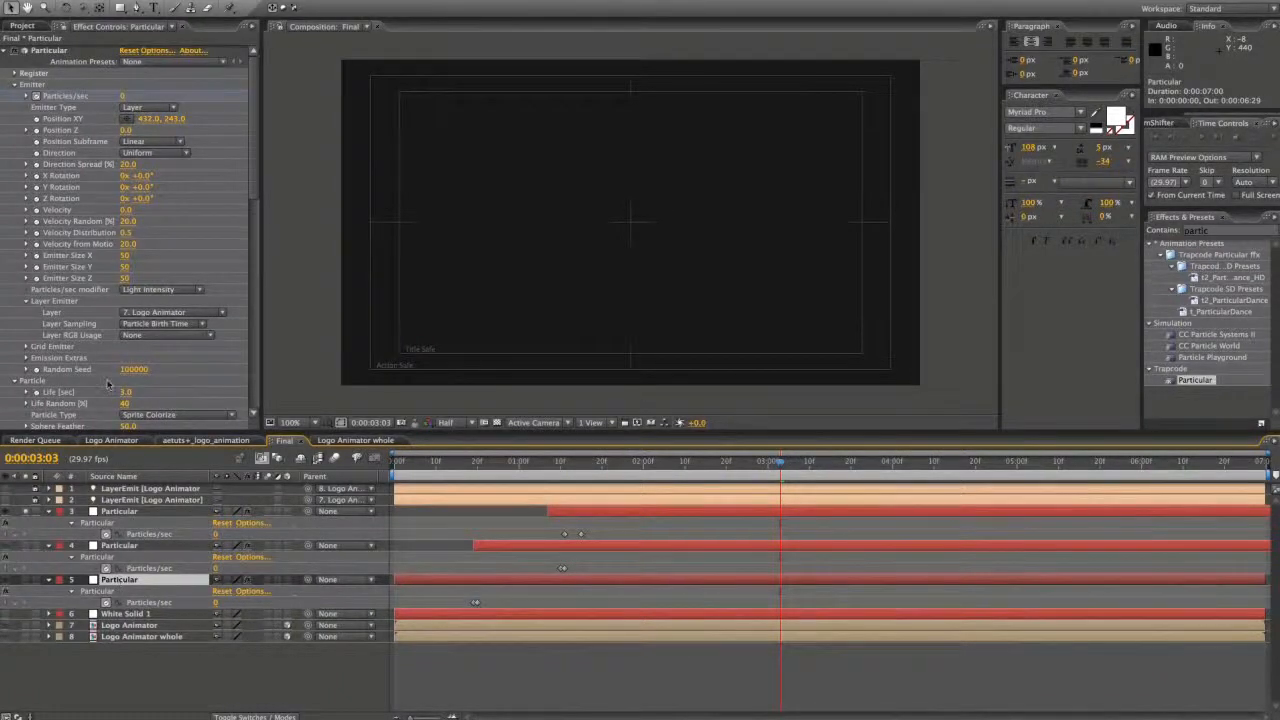
scroll(108, 384, down, 8)
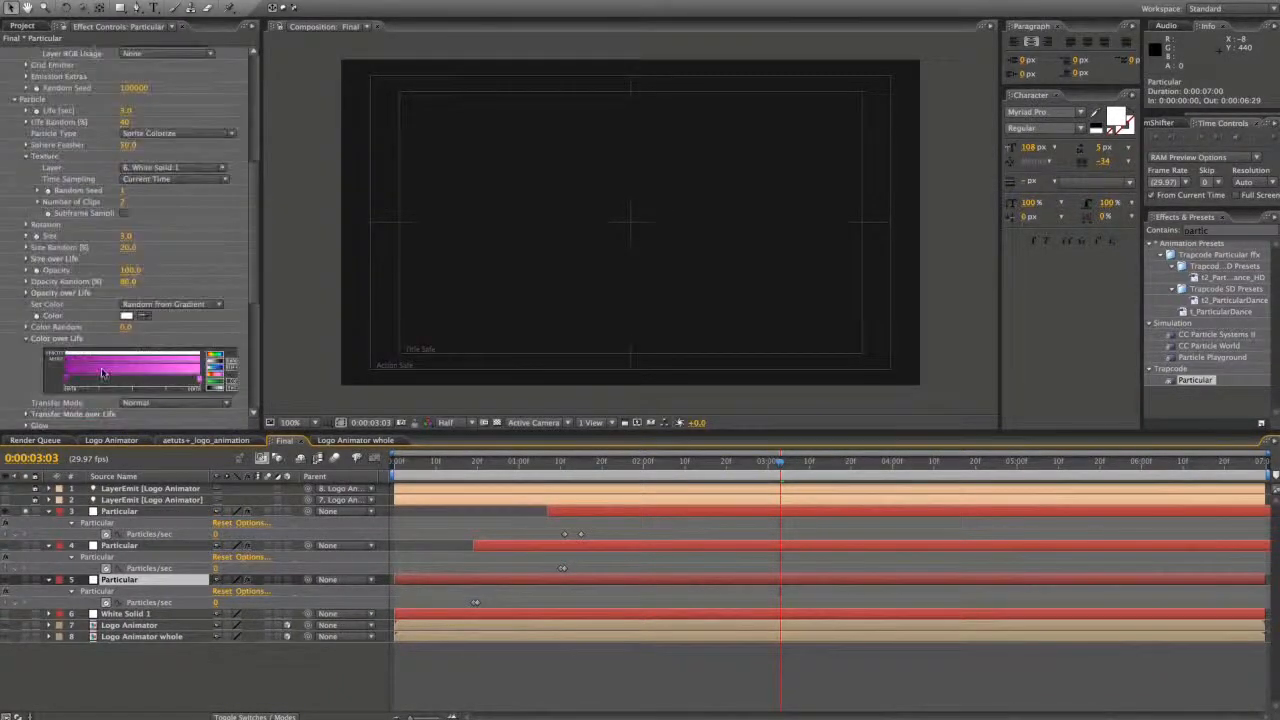
click(26, 293)
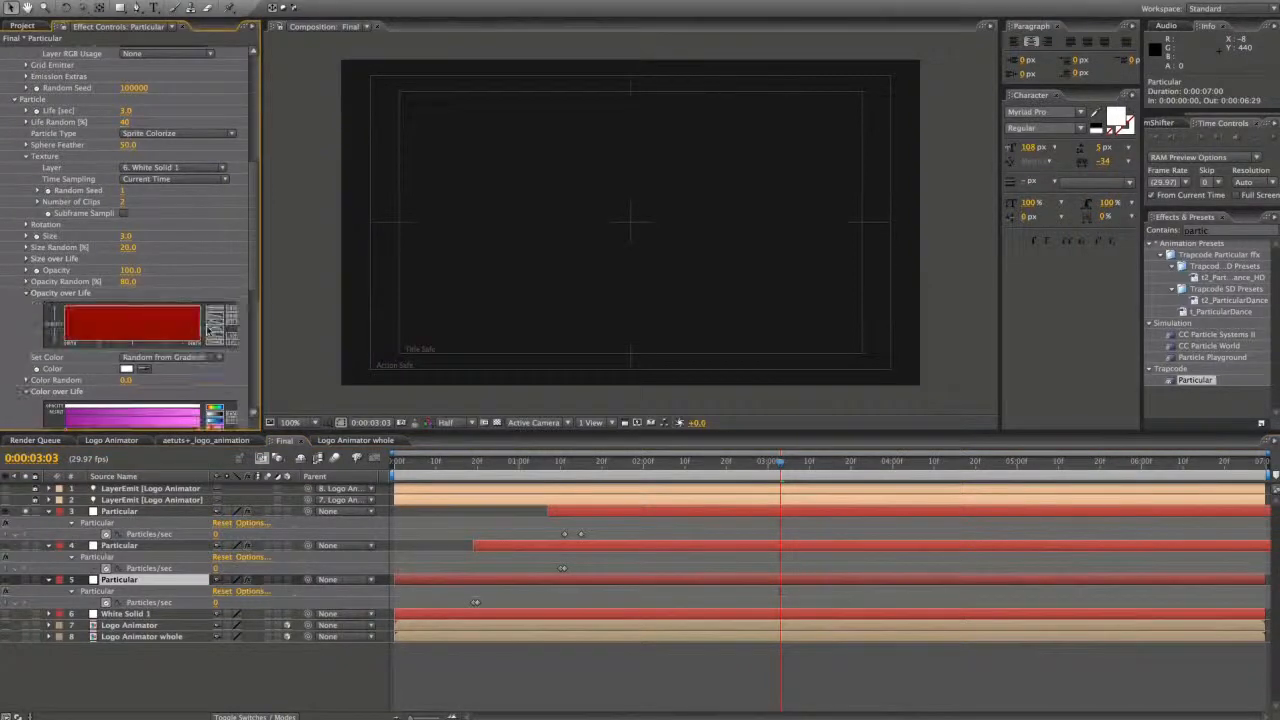
click(215, 331)
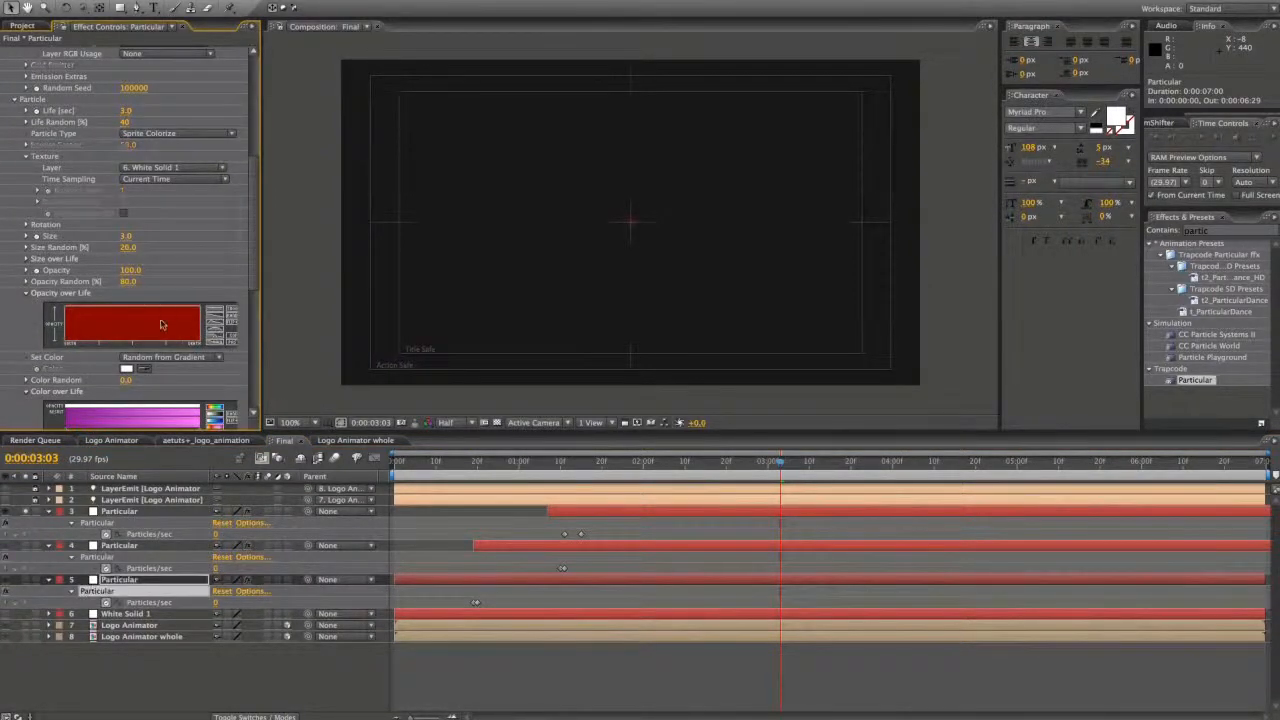
drag(136, 314, 200, 309)
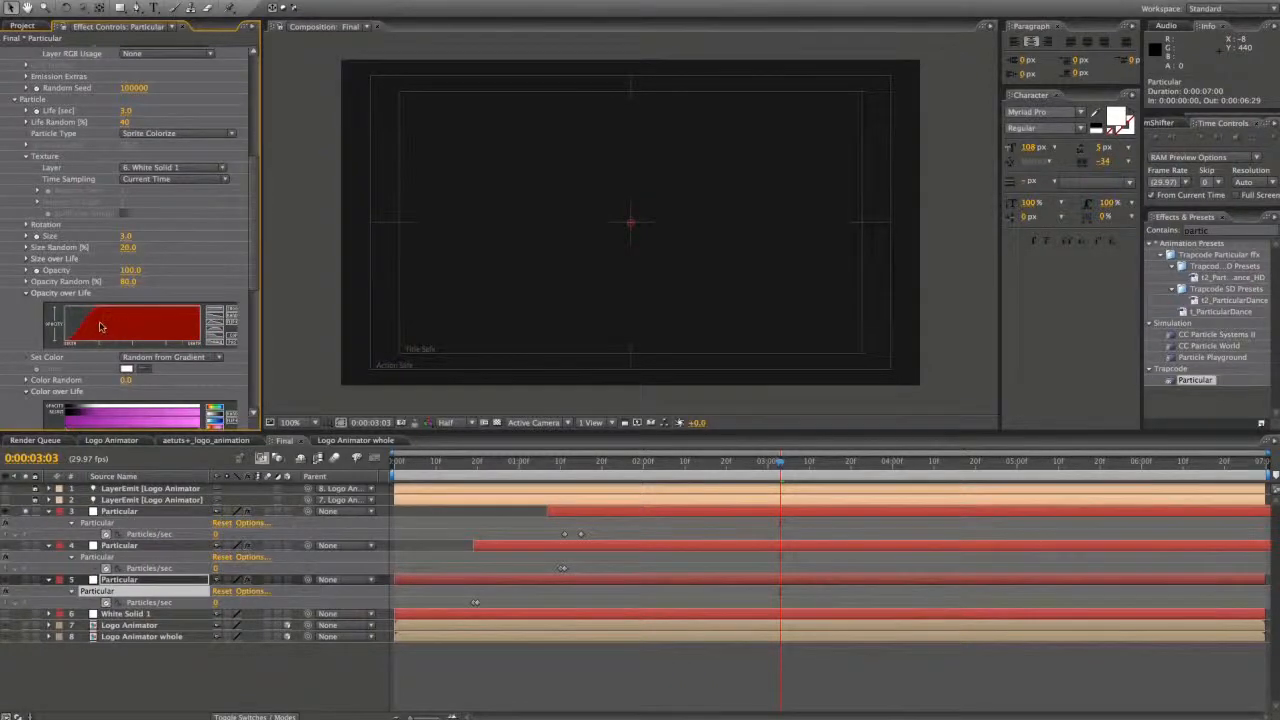
drag(90, 340, 137, 311)
click(82, 580)
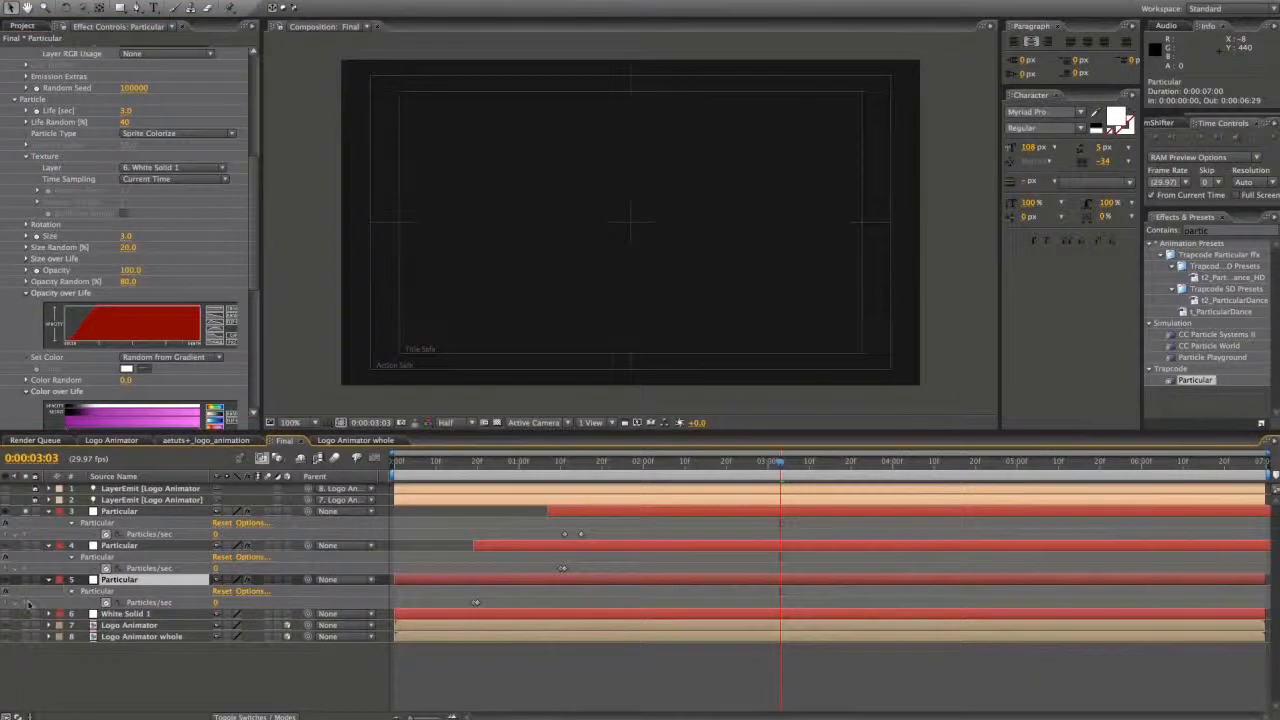
- Preview all layers together without solo and set the uppermost Particular layer's Velocity to 20
key(KP_0)
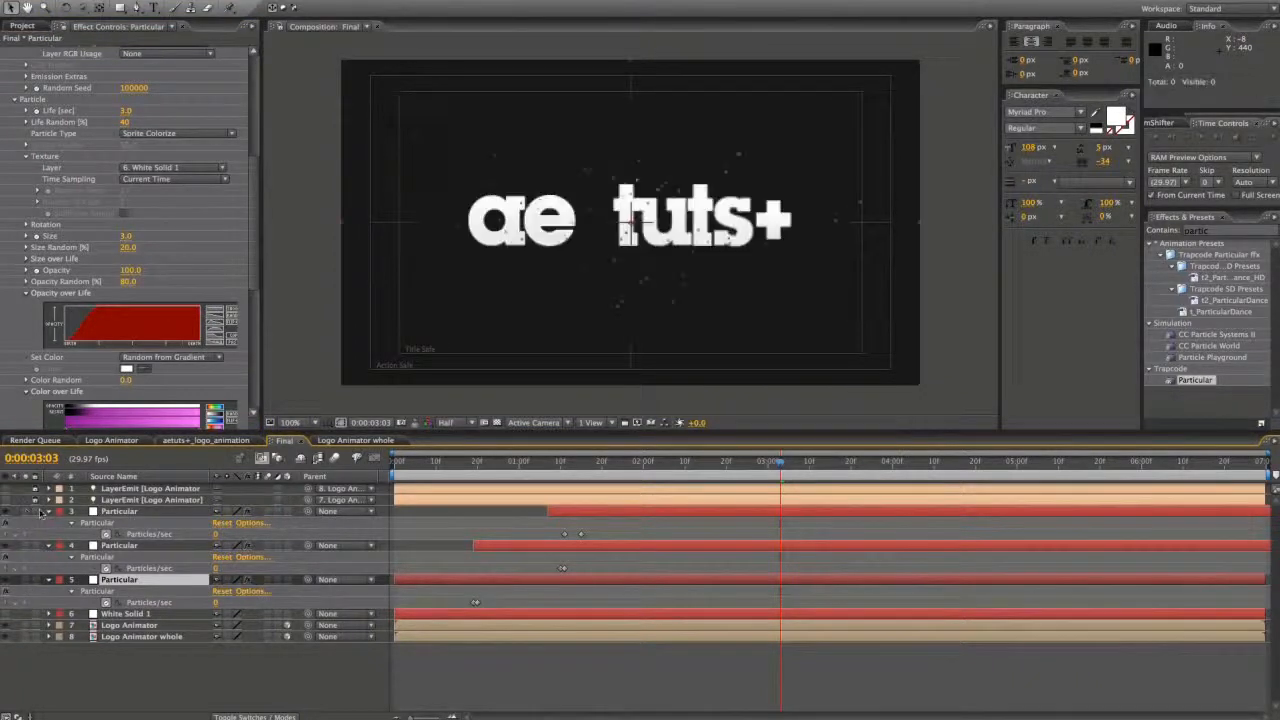
click(608, 510)
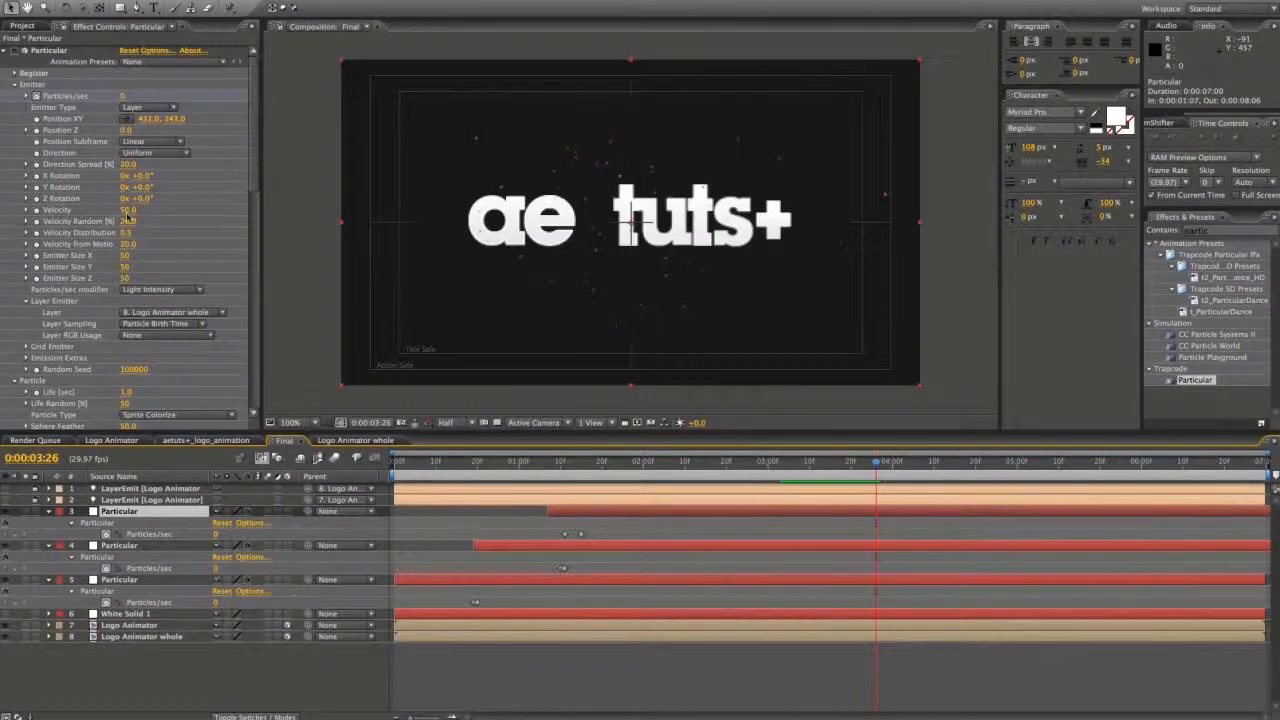
click(127, 210)
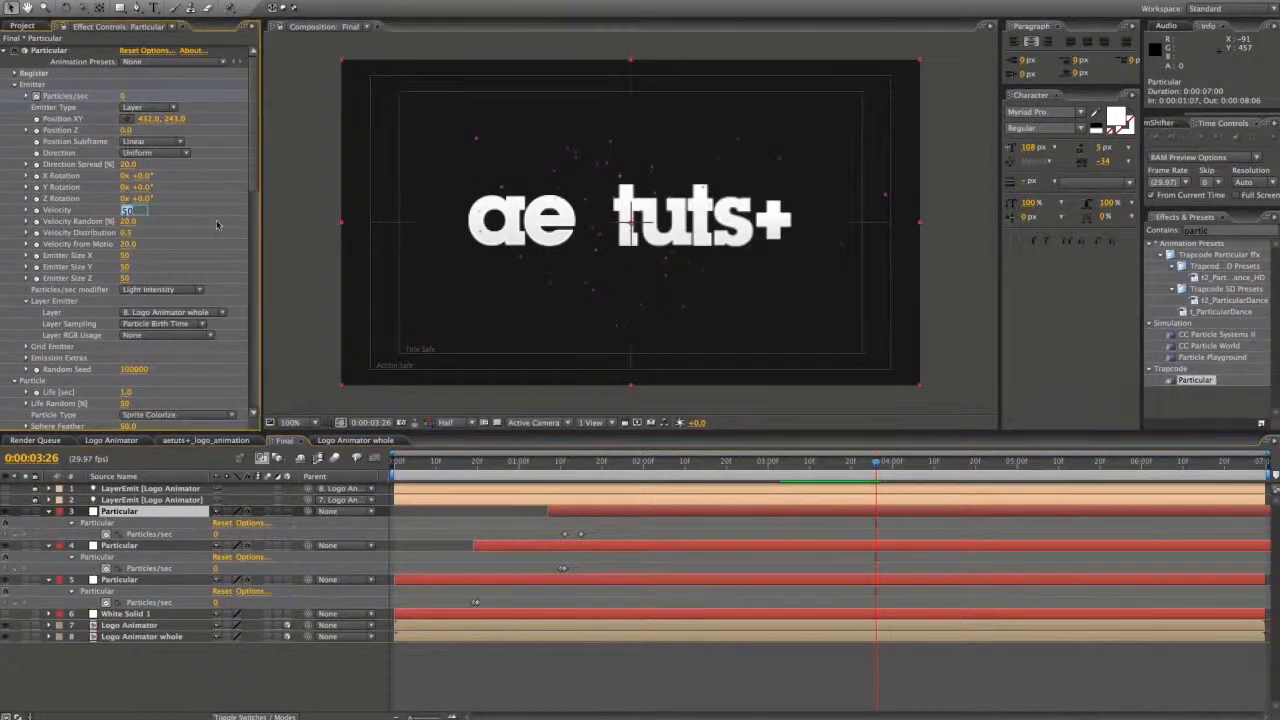
text(20)
key(Return)
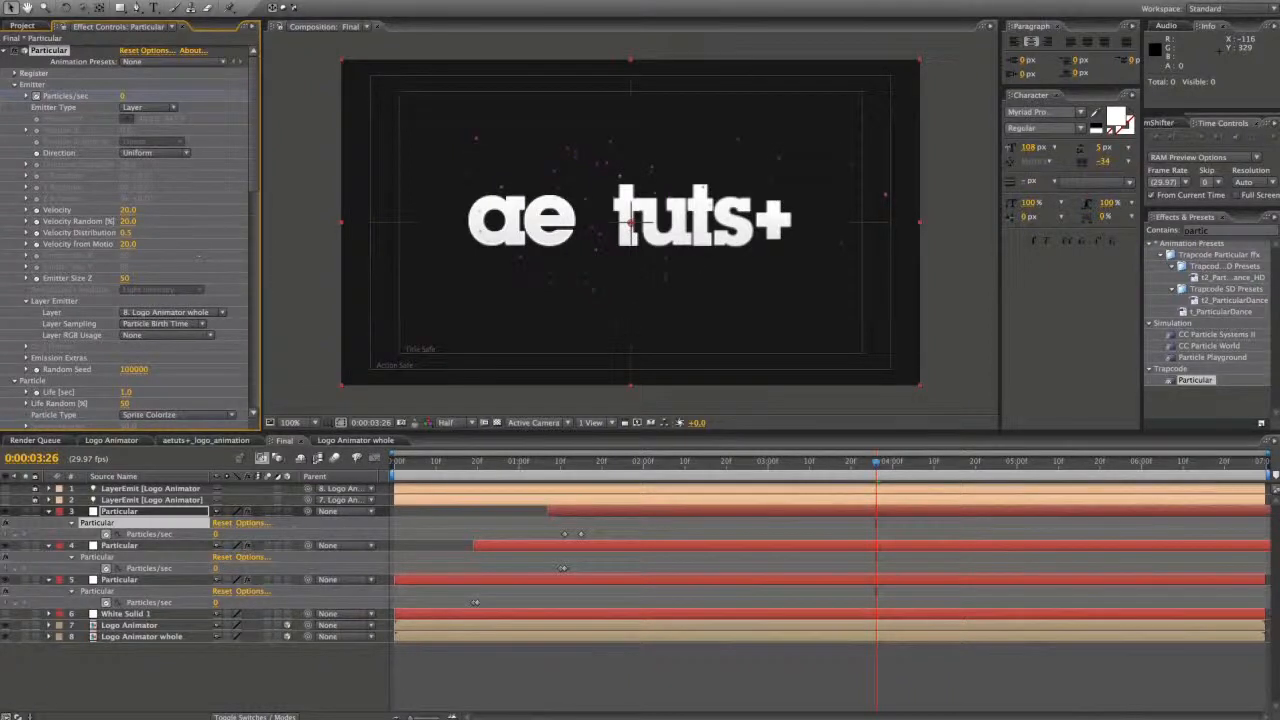
- Preview the particle burst from 0:00:01:11
click(578, 465)
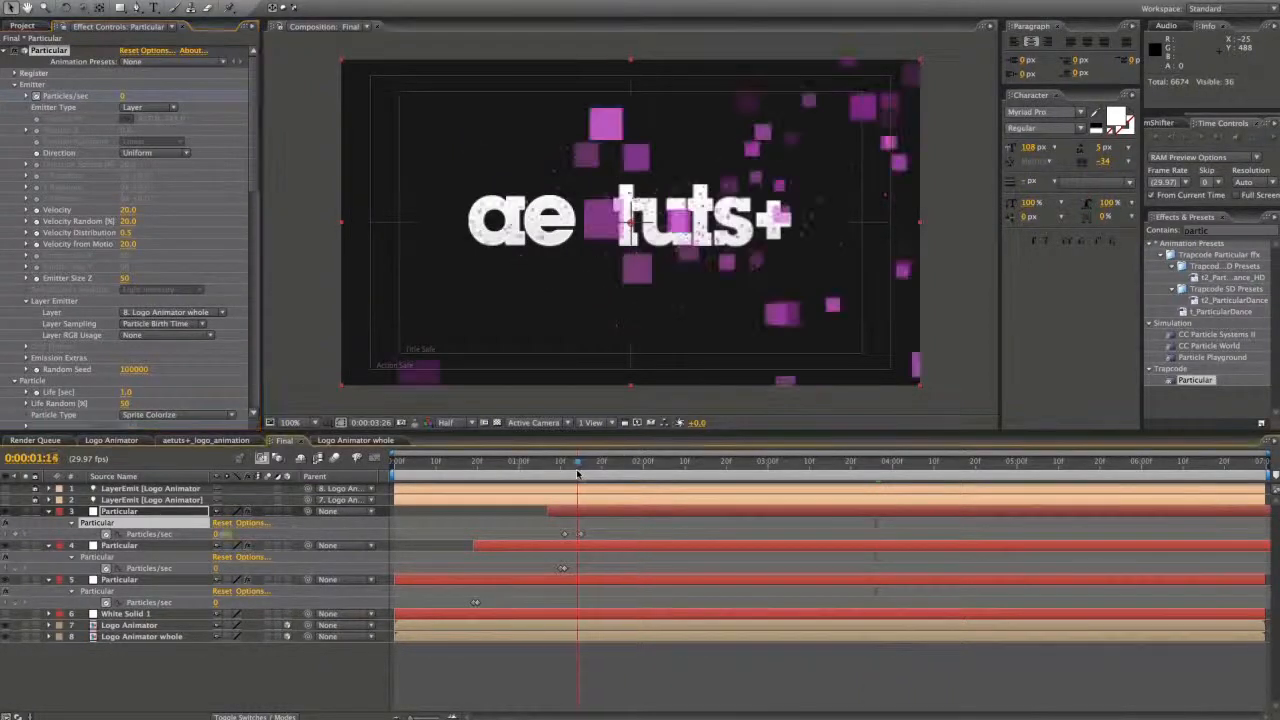
click(565, 475)
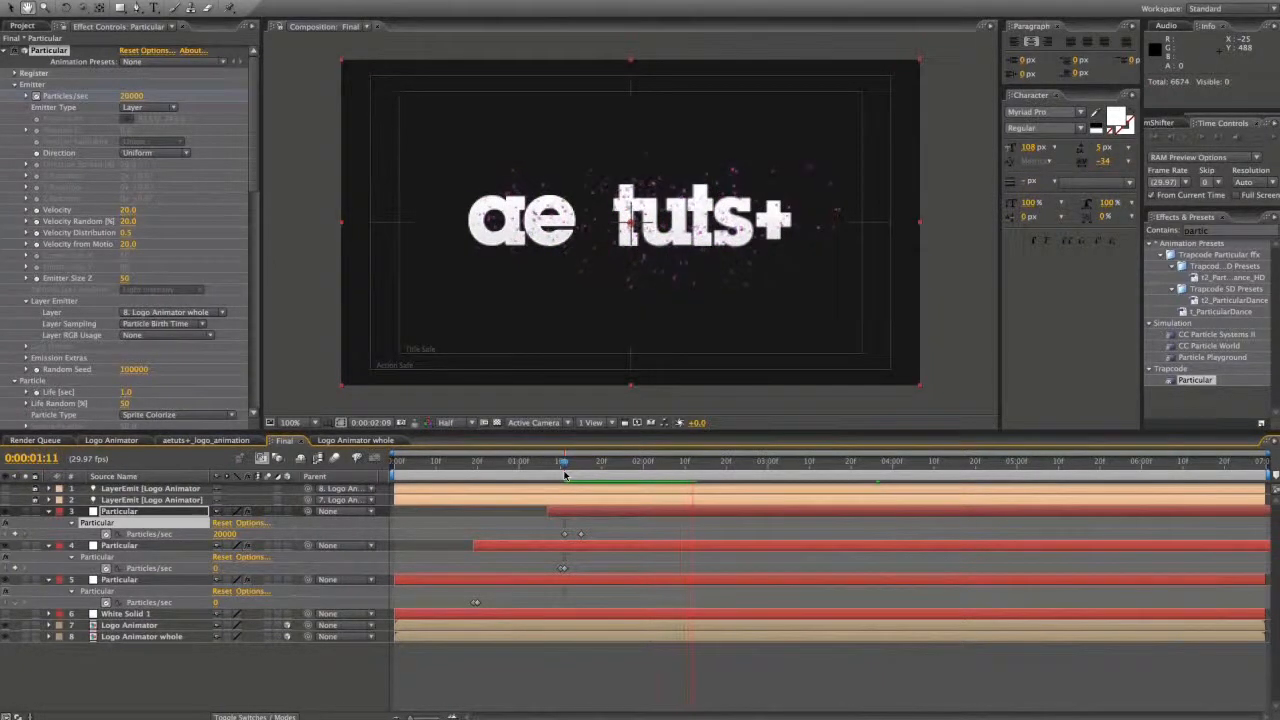
key(space)
- Set the uppermost Particular layer's particle Size to 1.1 and preview the change
scroll(158, 272, down, 6)
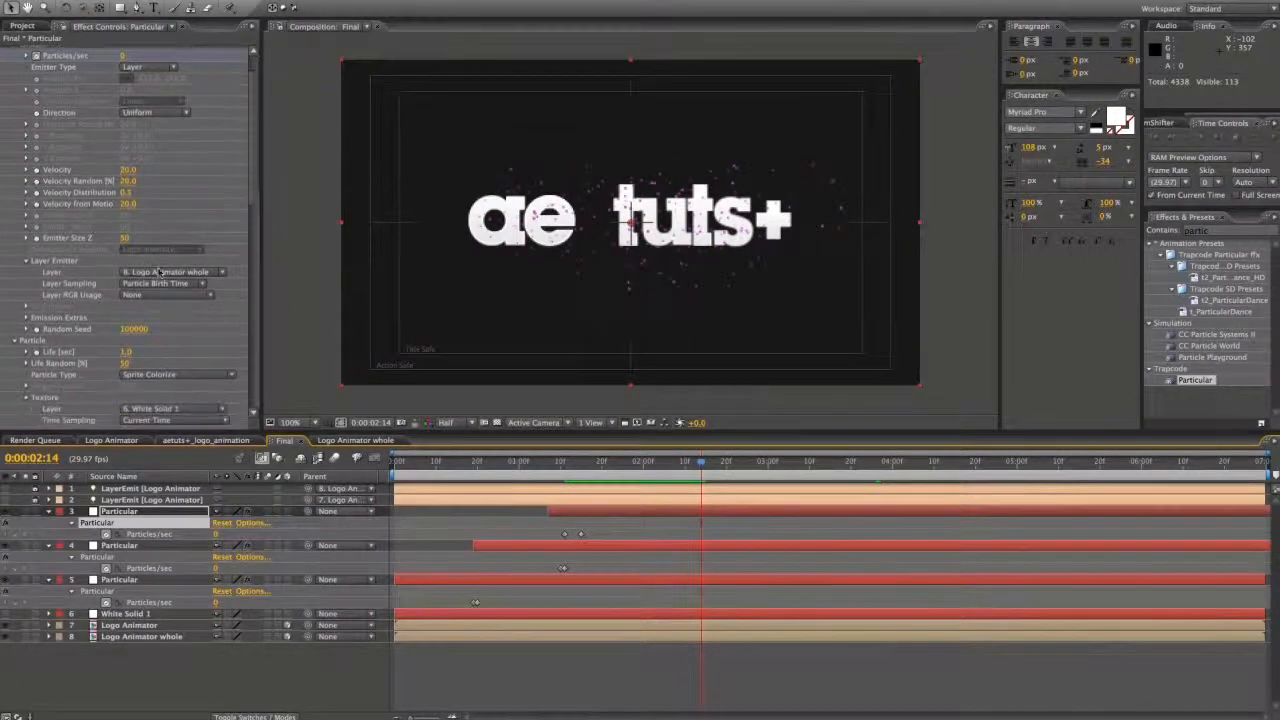
click(126, 367)
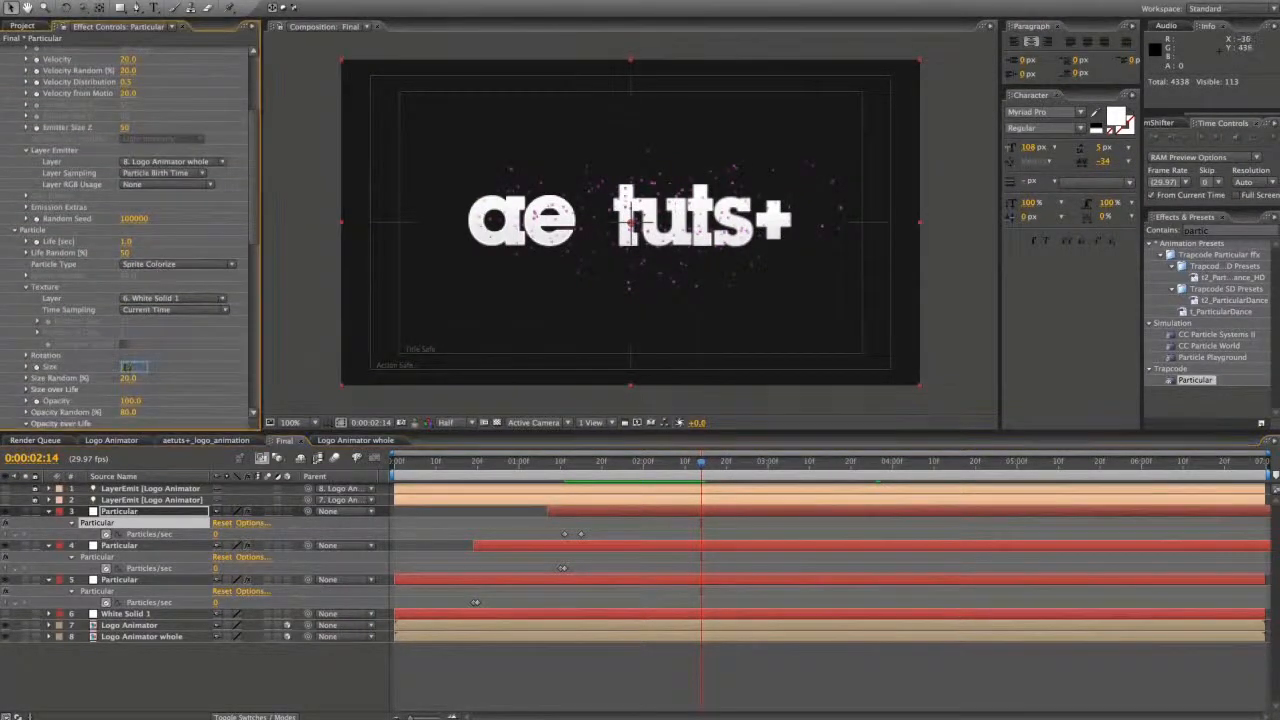
text(1.1)
key(Return)
key(space)
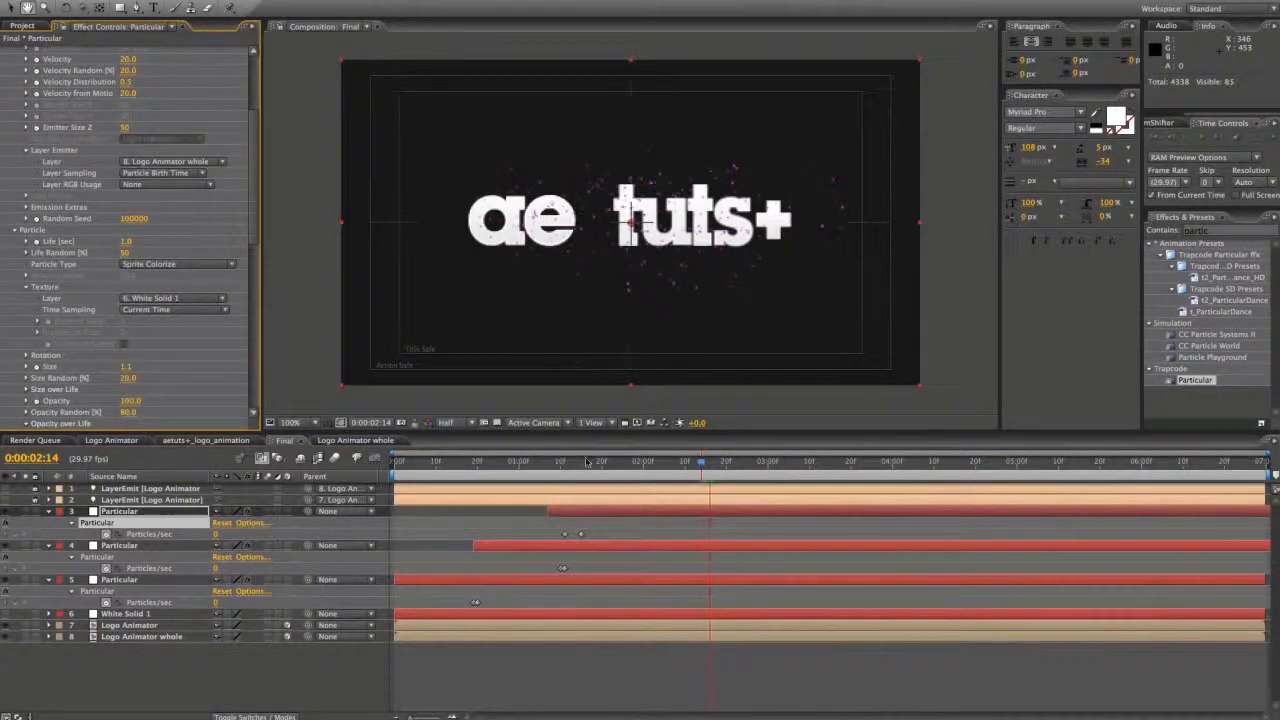
- Reduce the middle Particular layer's Velocity, trying 40 and settling on 30
click(494, 545)
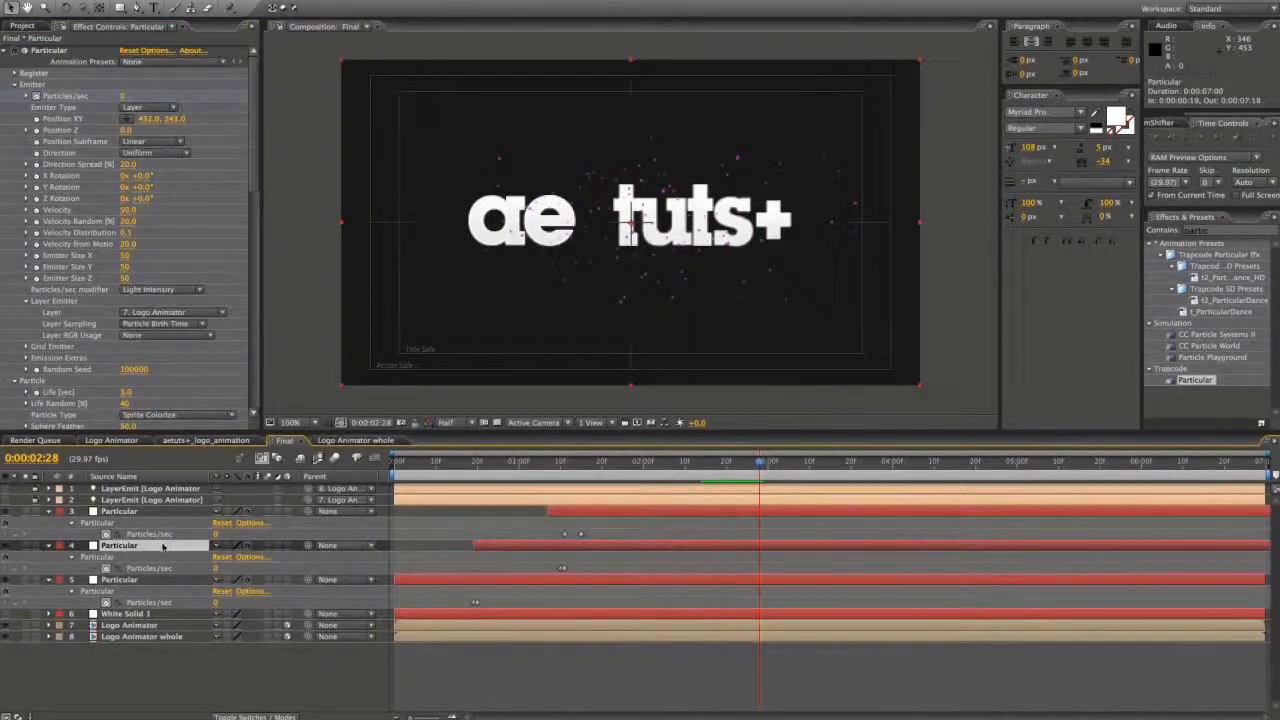
scroll(137, 270, down, 1)
click(128, 189)
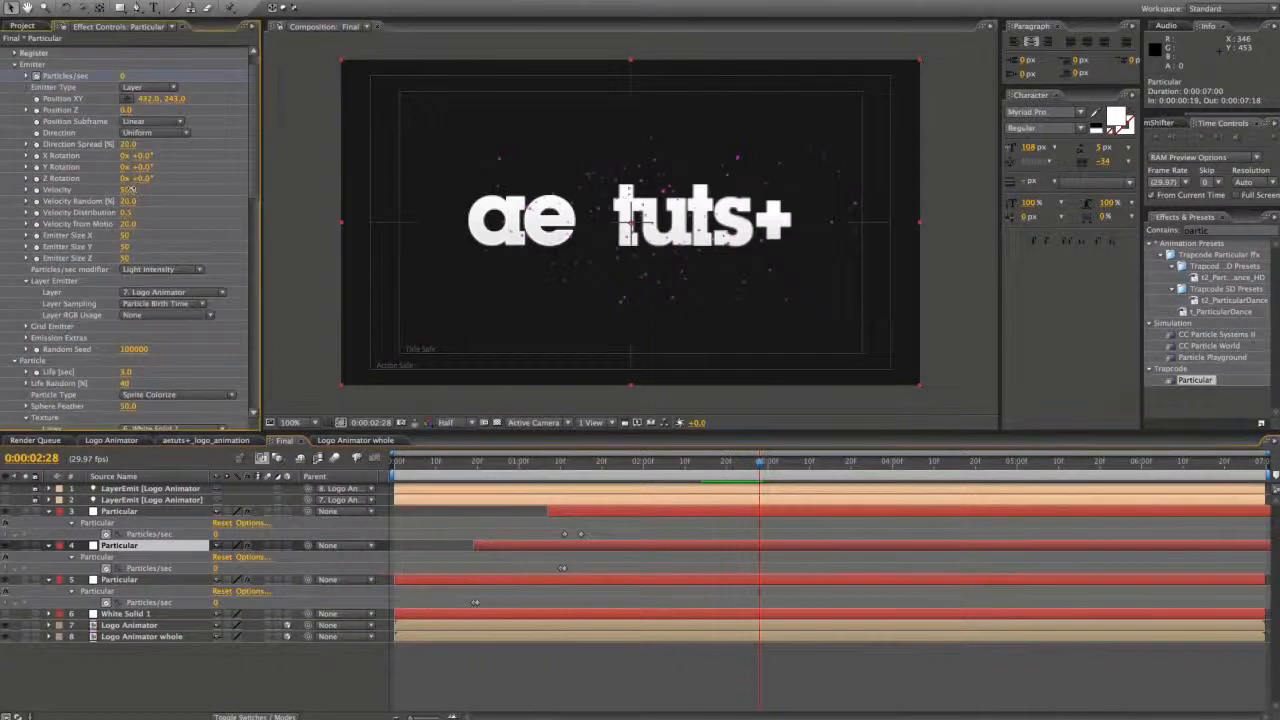
text(40)
key(Return)
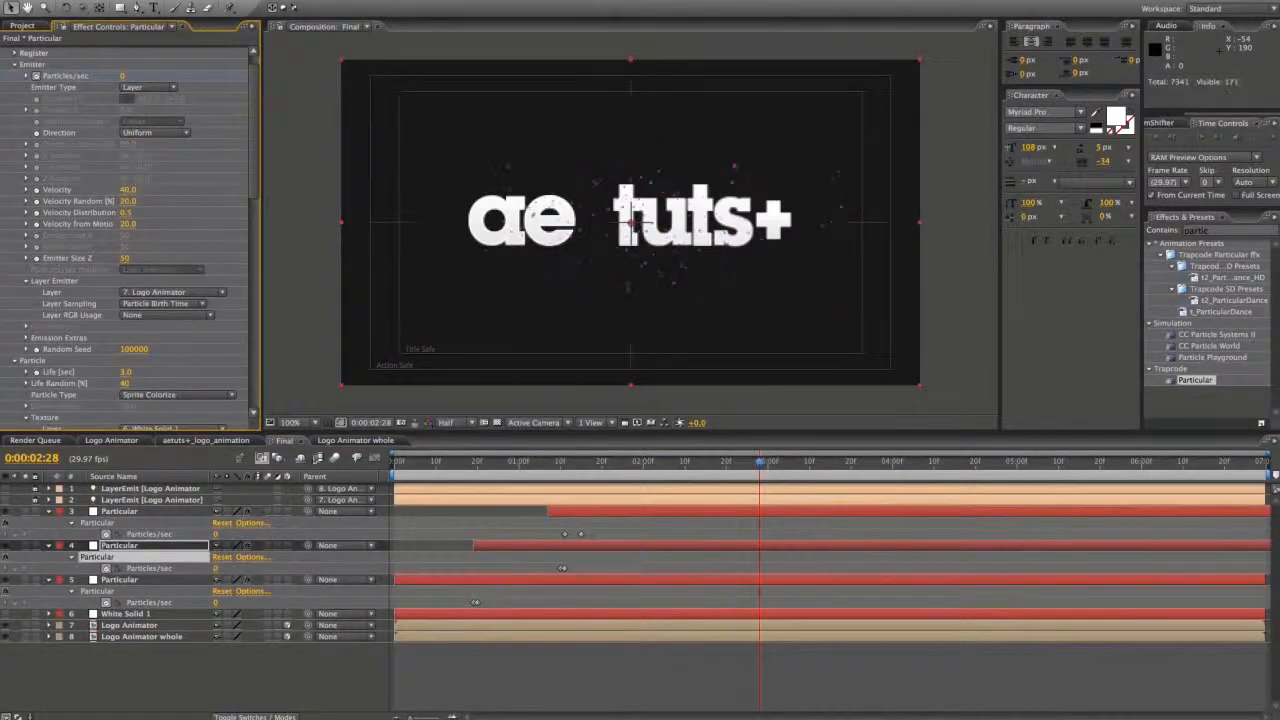
click(128, 190)
text(30)
key(Return)
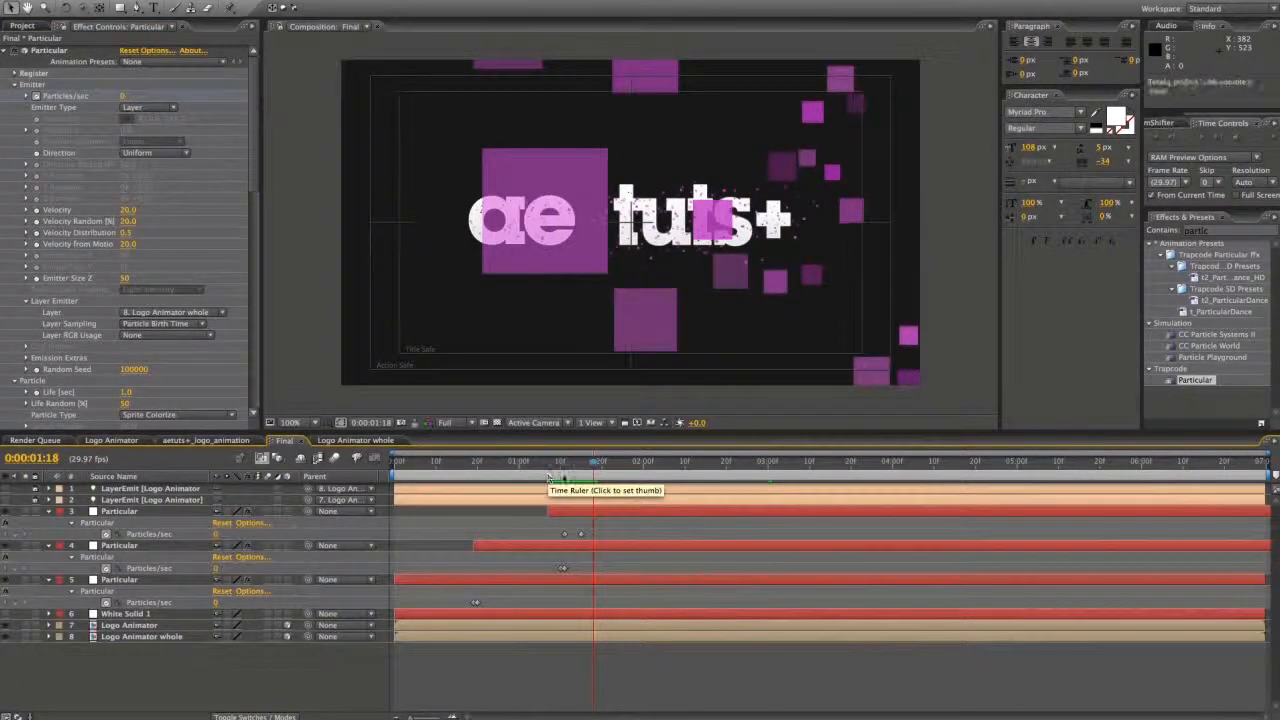
- Hide the Logo Animator and Logo Animator whole layers in the Final composition and save the project
click(128, 638)
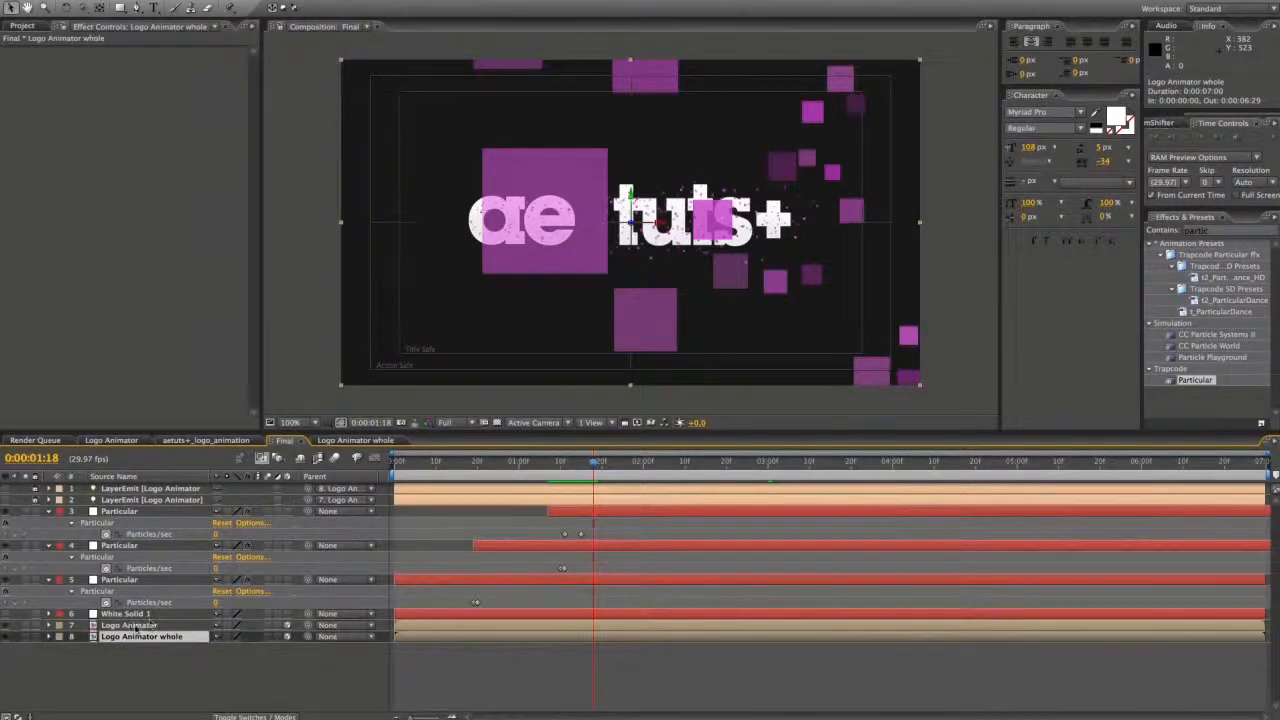
shift+click(135, 625)
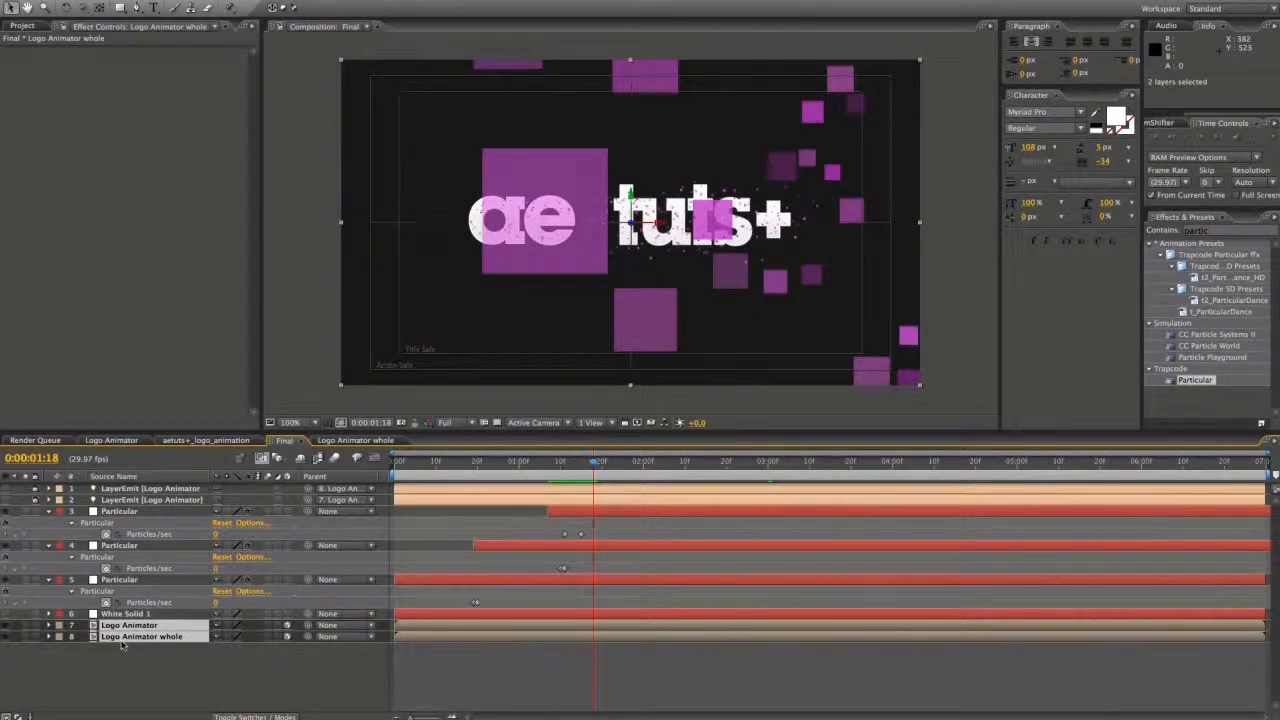
click(6, 637)
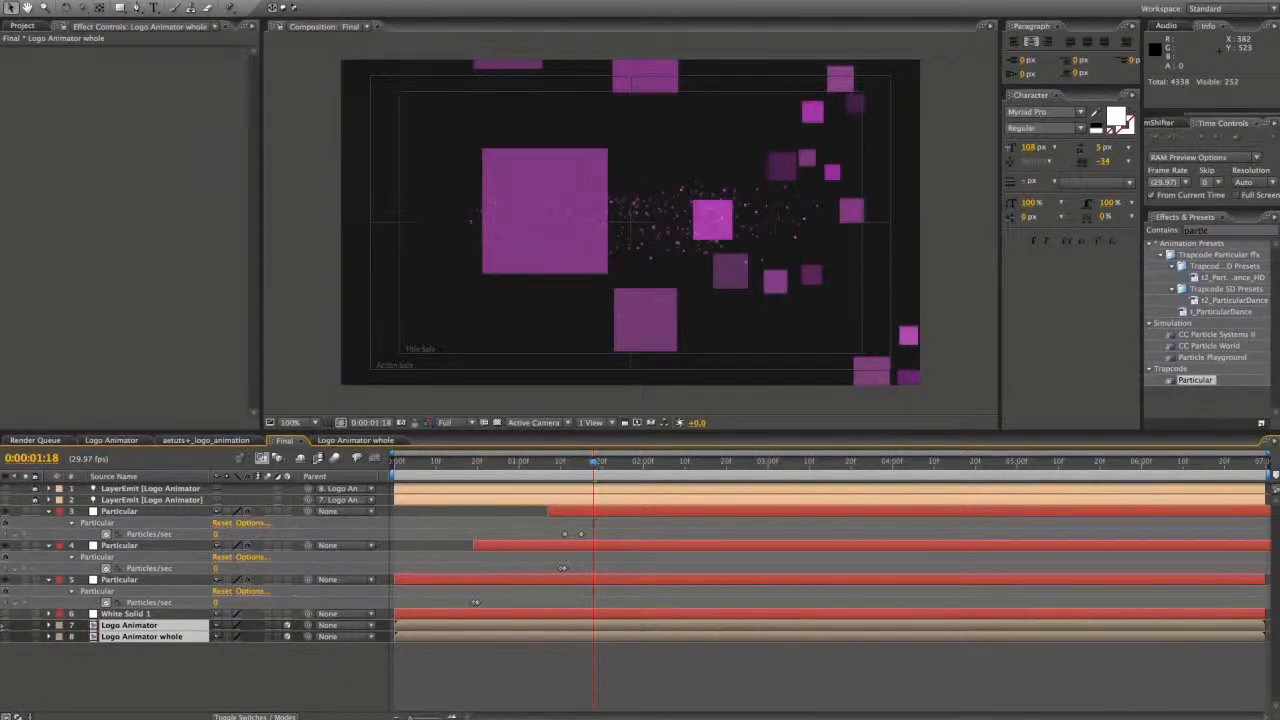
click(158, 662)
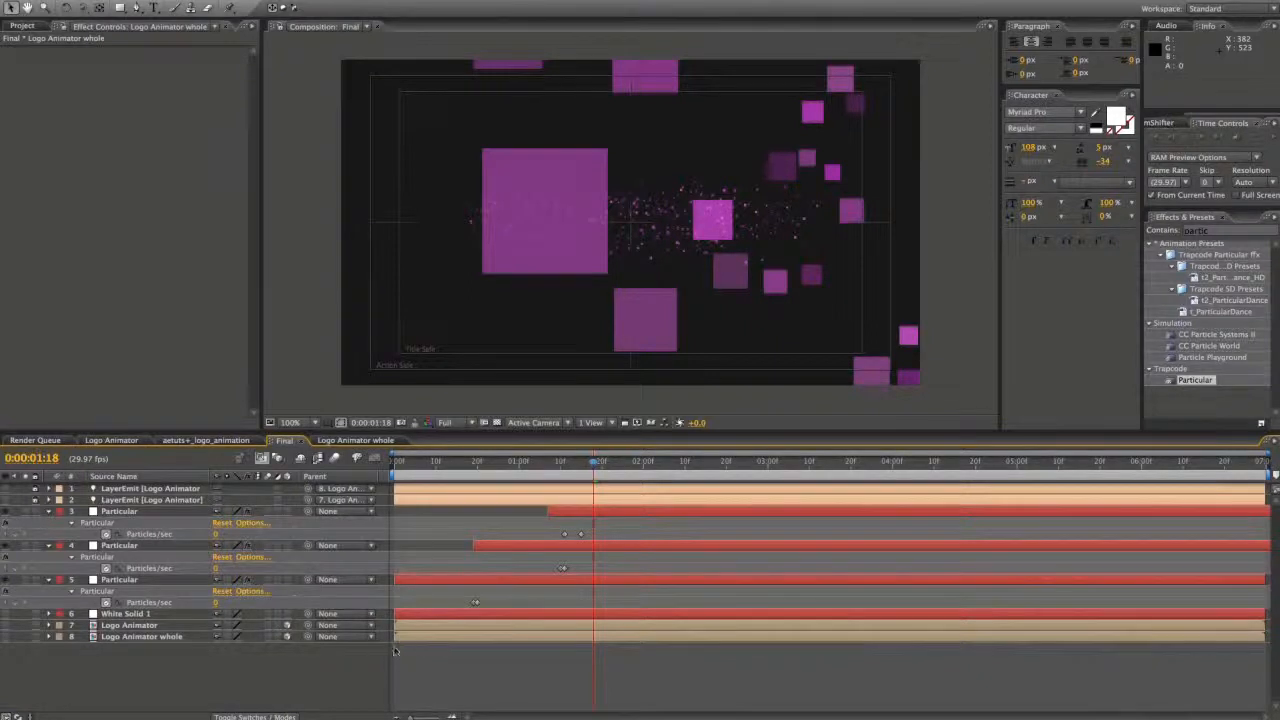
key(ctrl+s)
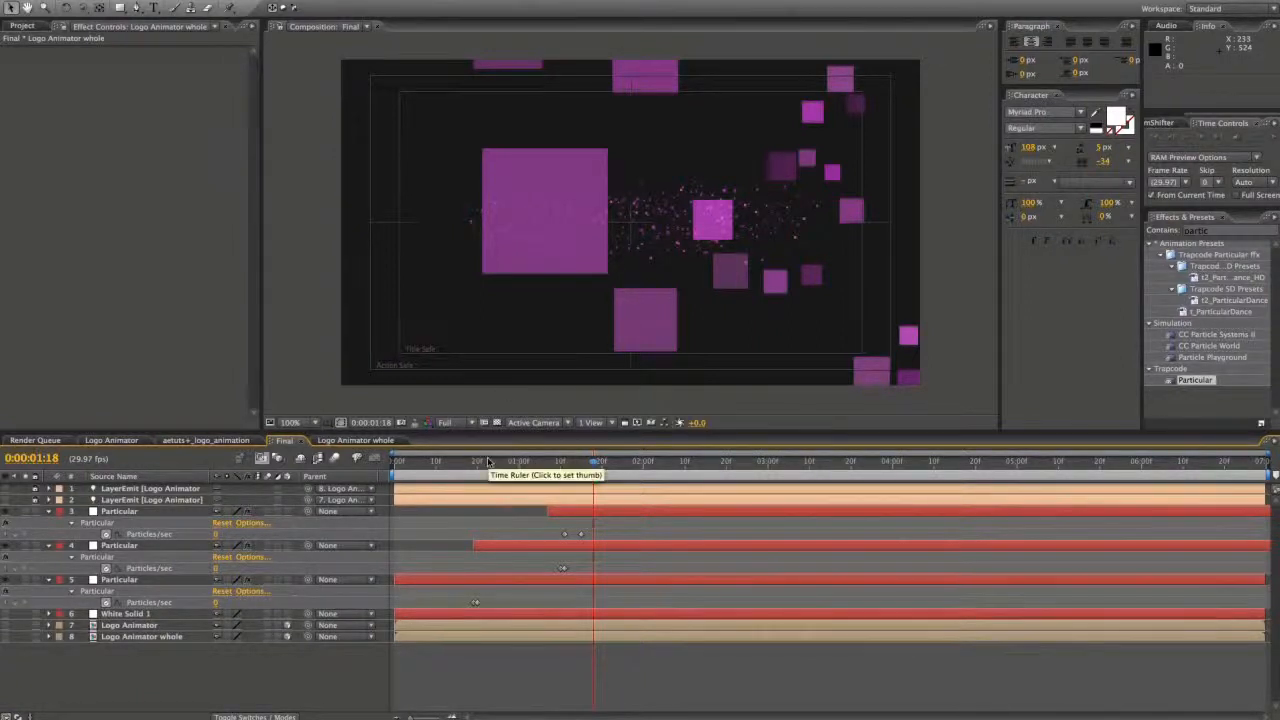
- Duplicate the aetuts+_logo_animation composition in the project and open the copy's name for editing
click(21, 25)
click(103, 140)
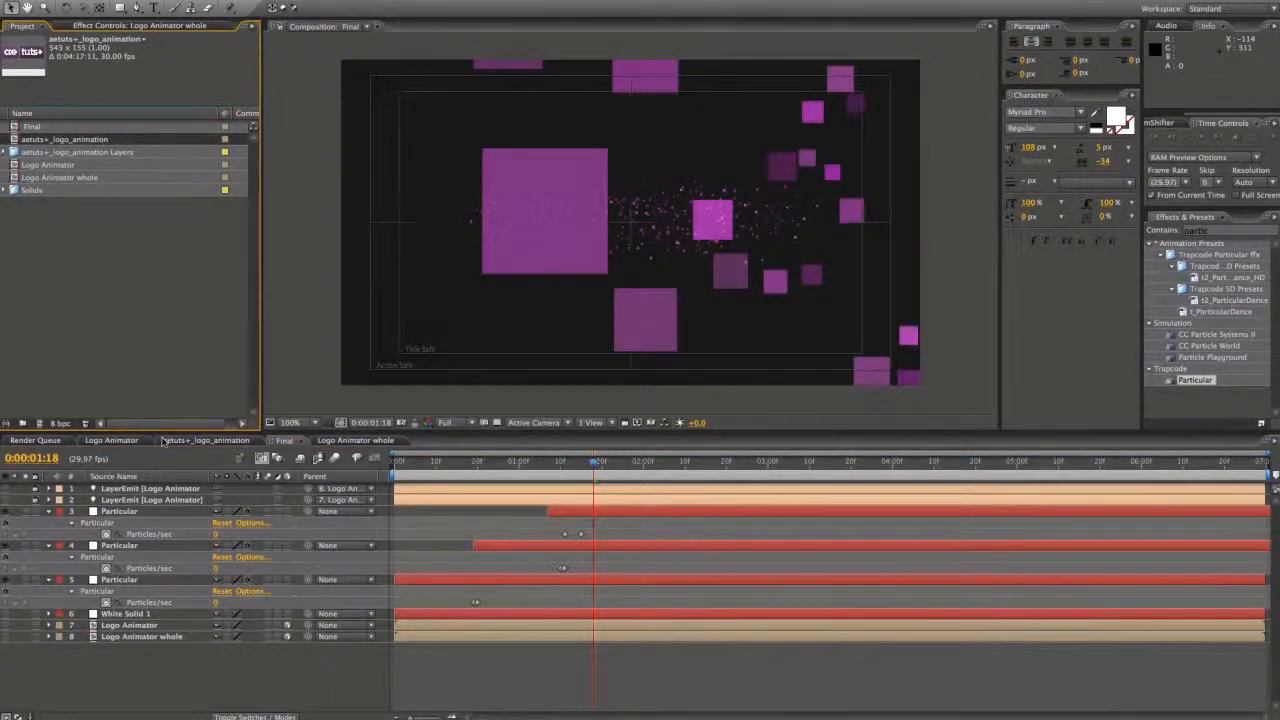
click(226, 442)
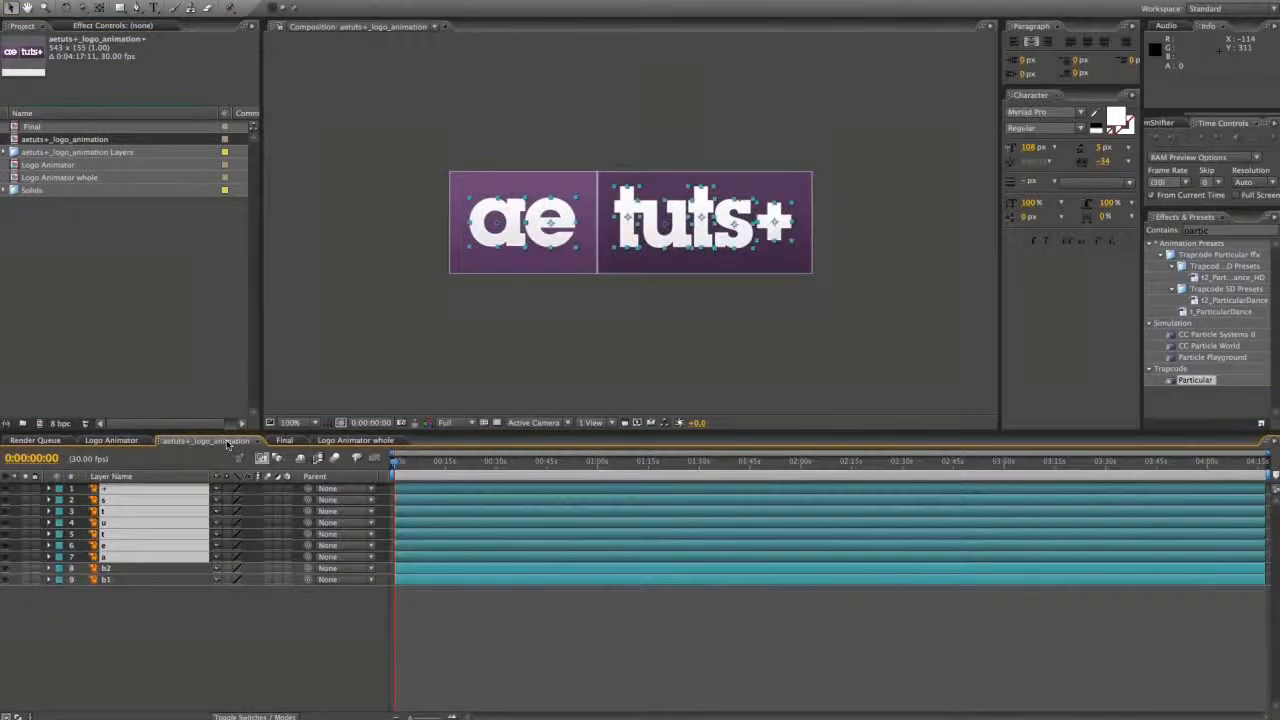
click(108, 441)
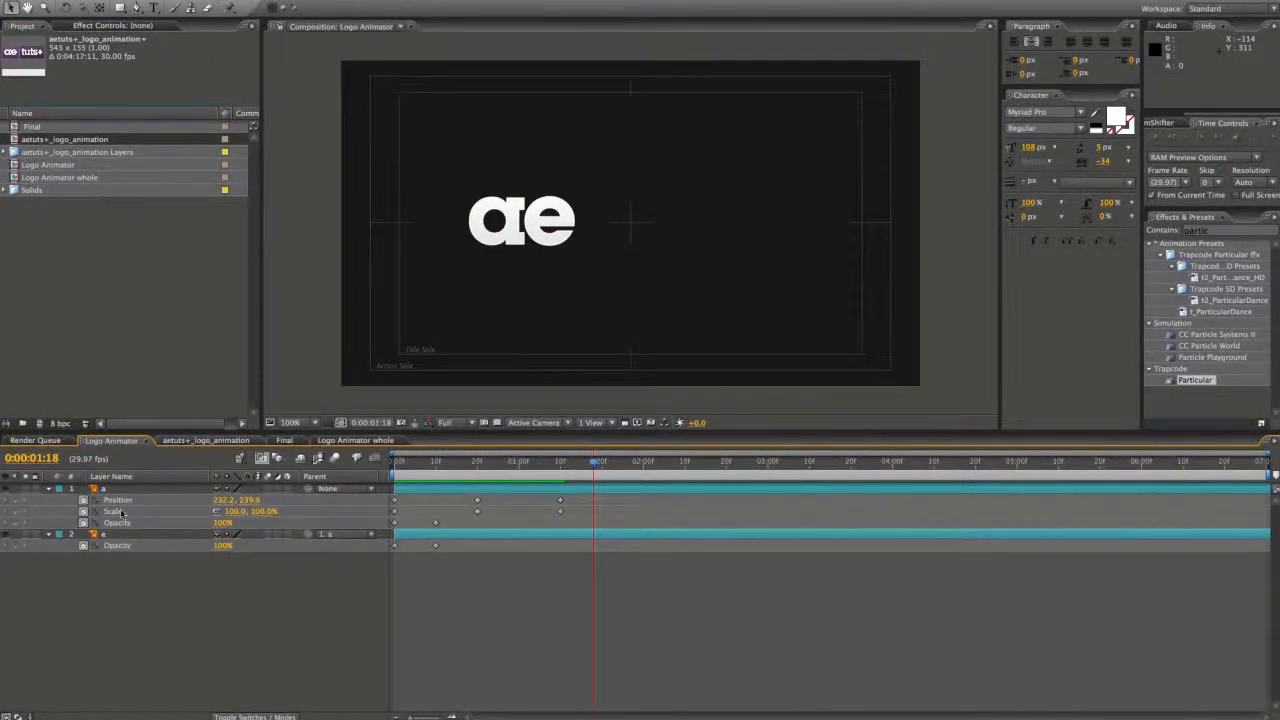
click(208, 442)
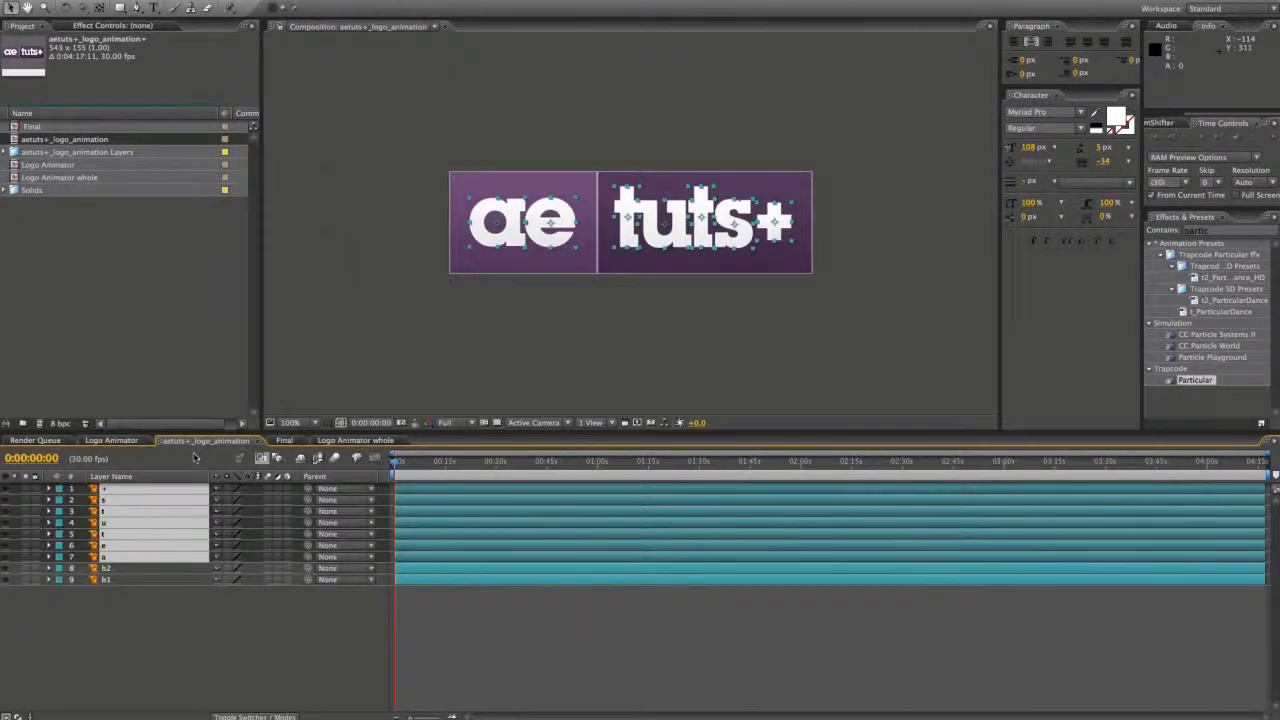
click(87, 140)
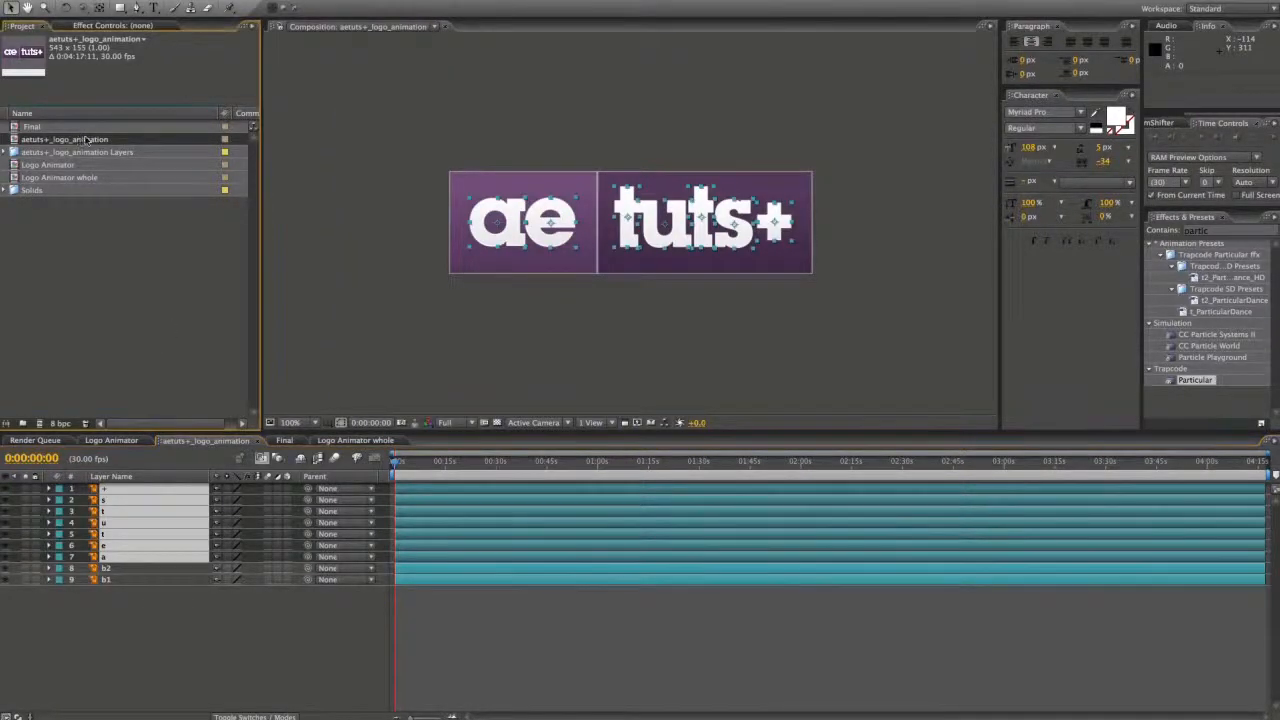
key(ctrl+d)
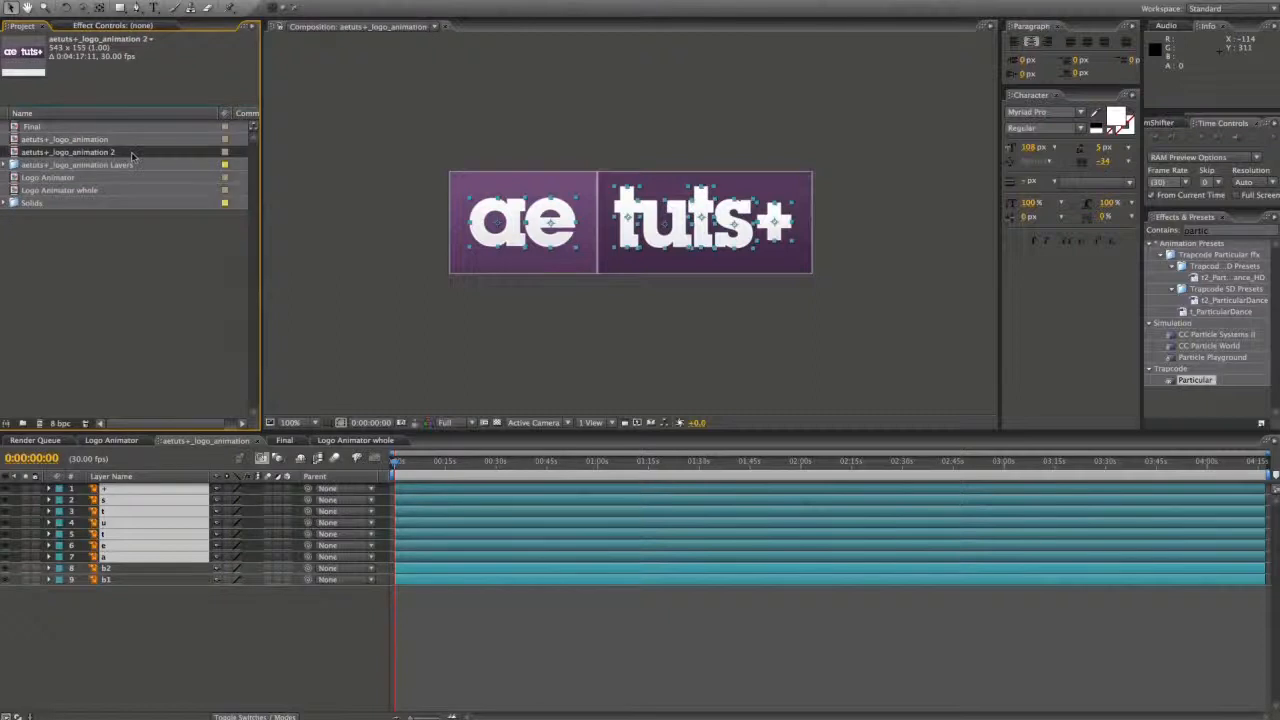
key(Return)
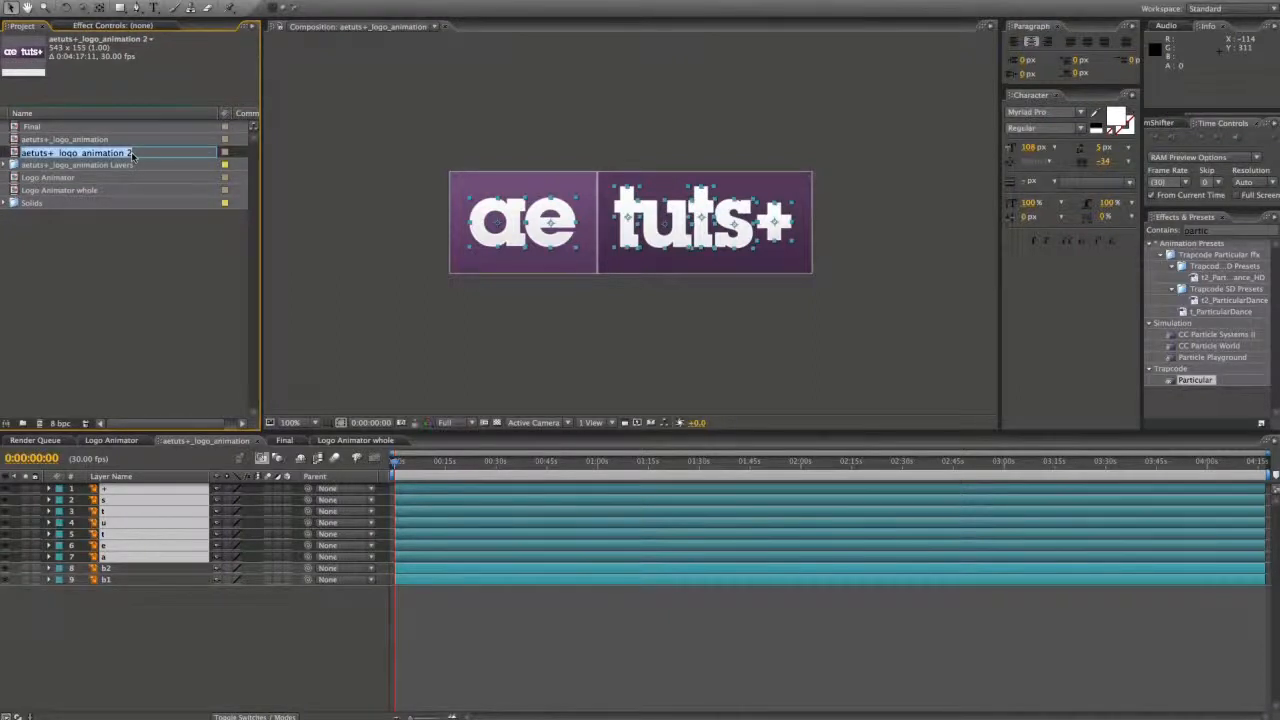
- Rename the duplicated aetuts+_logo_animation 2 composition as Logo Rev and open it
text(ae)
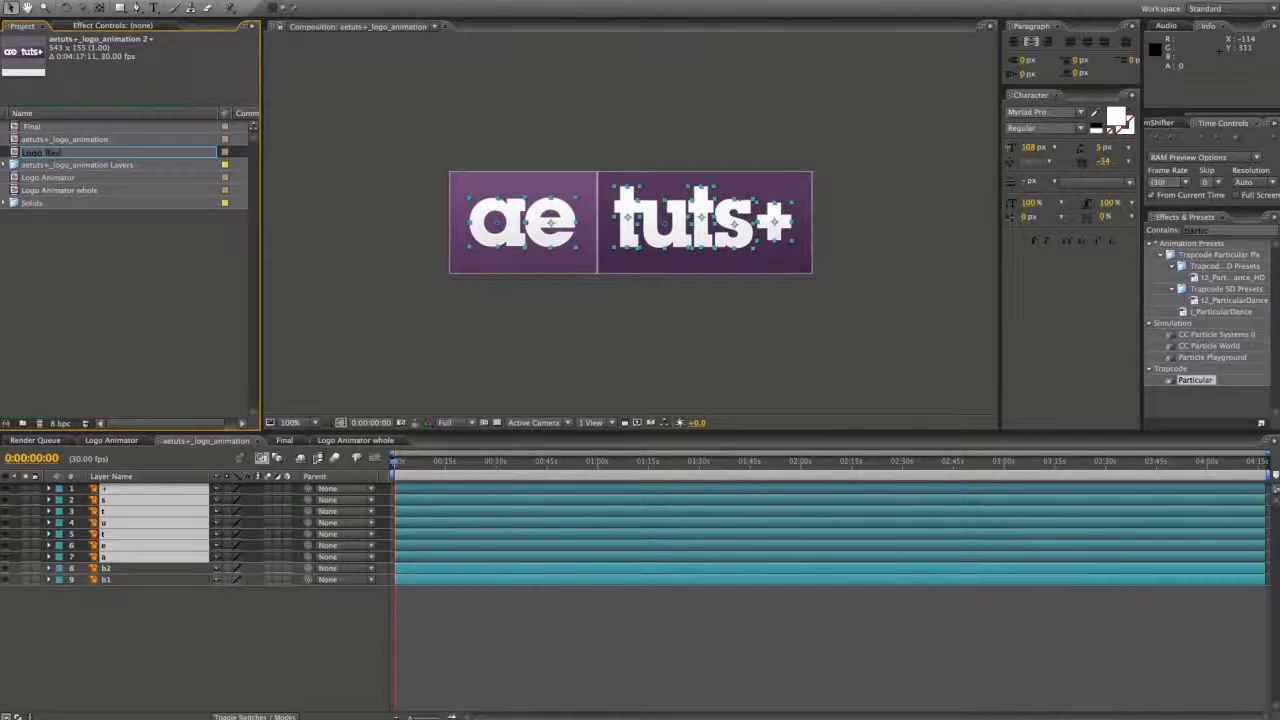
text(go Rev)
key(Return)
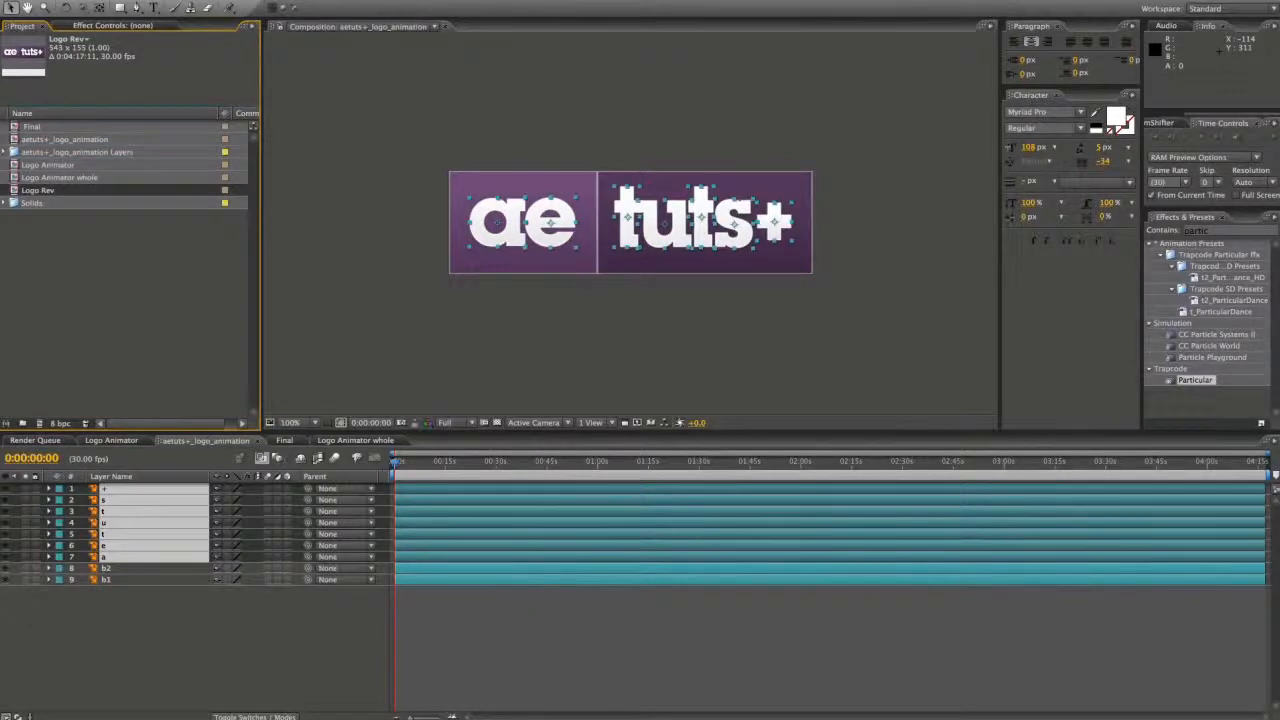
double_click(40, 191)
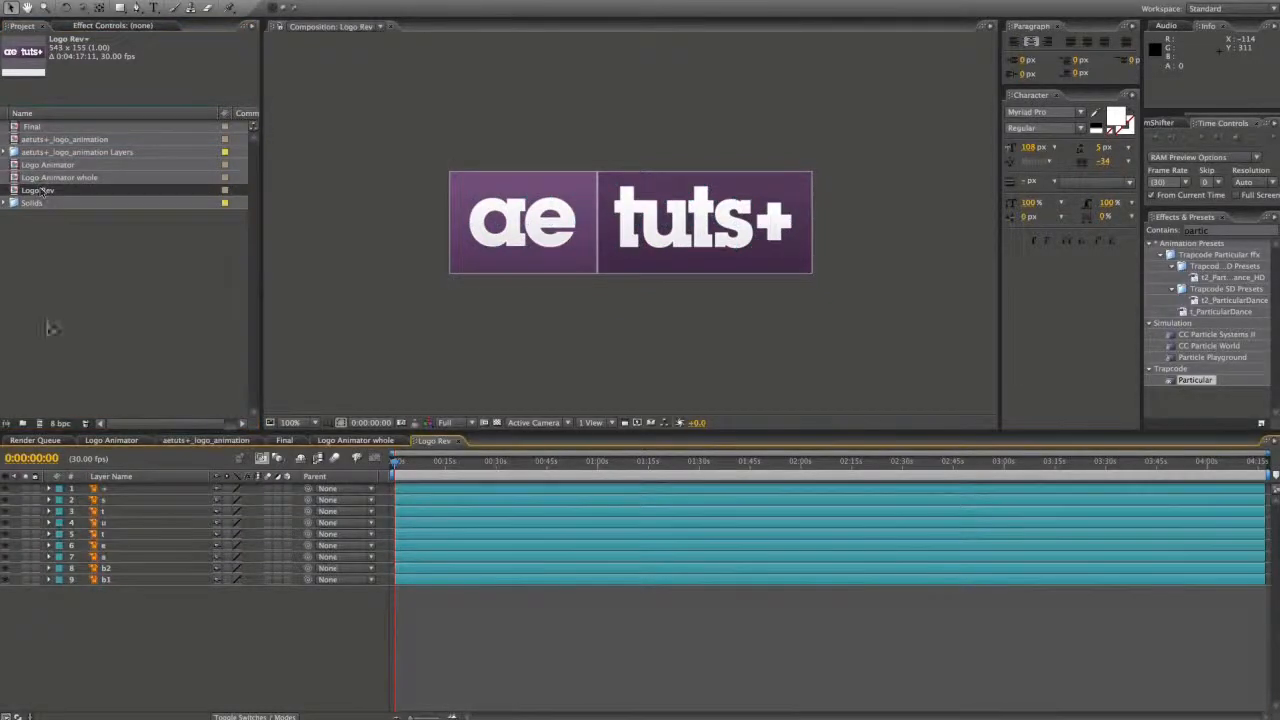
- Hide the b2 and b1 background layers in Logo Rev, and nest Logo Rev in a new composition
click(92, 568)
shift+click(108, 580)
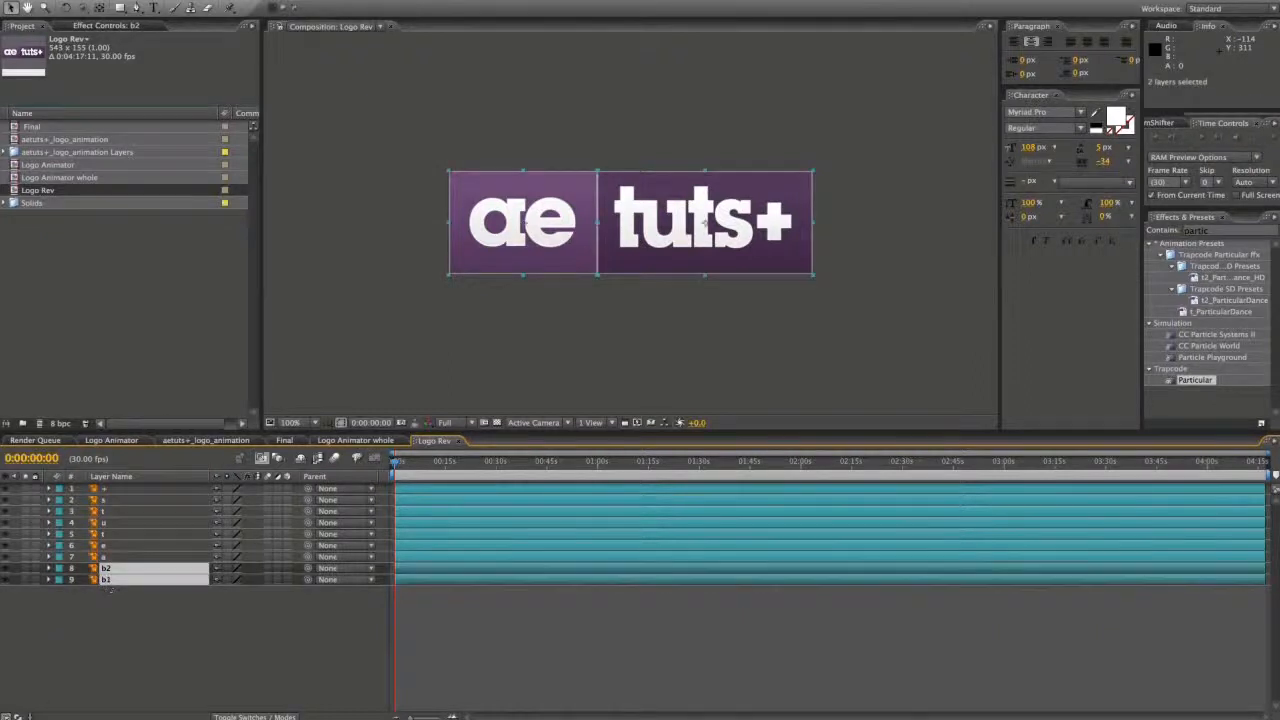
click(4, 580)
click(184, 620)
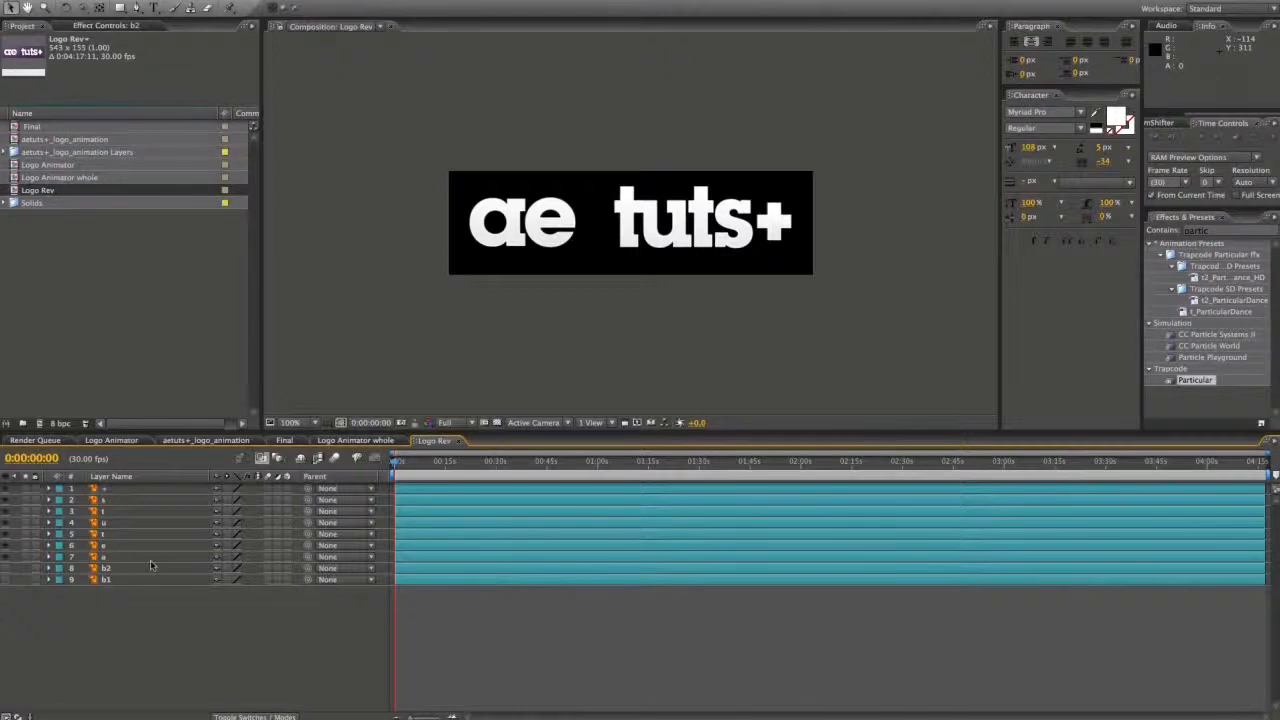
click(55, 193)
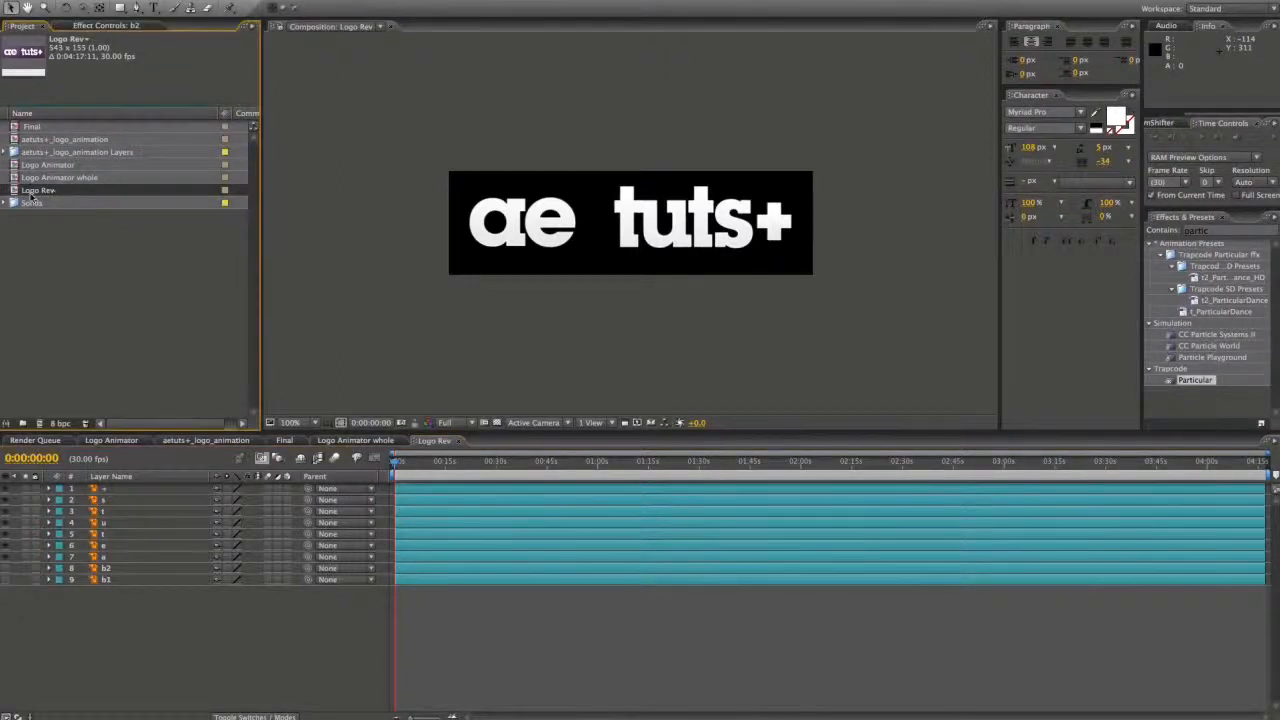
click(38, 423)
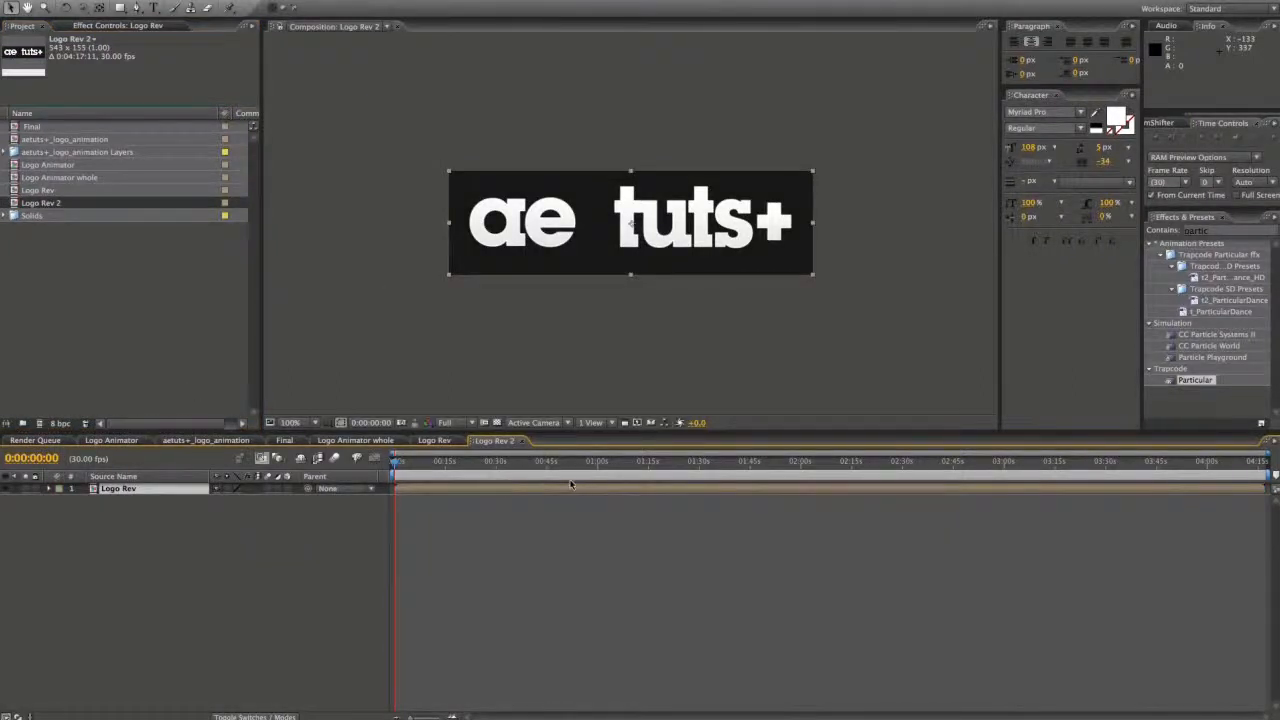
click(434, 440)
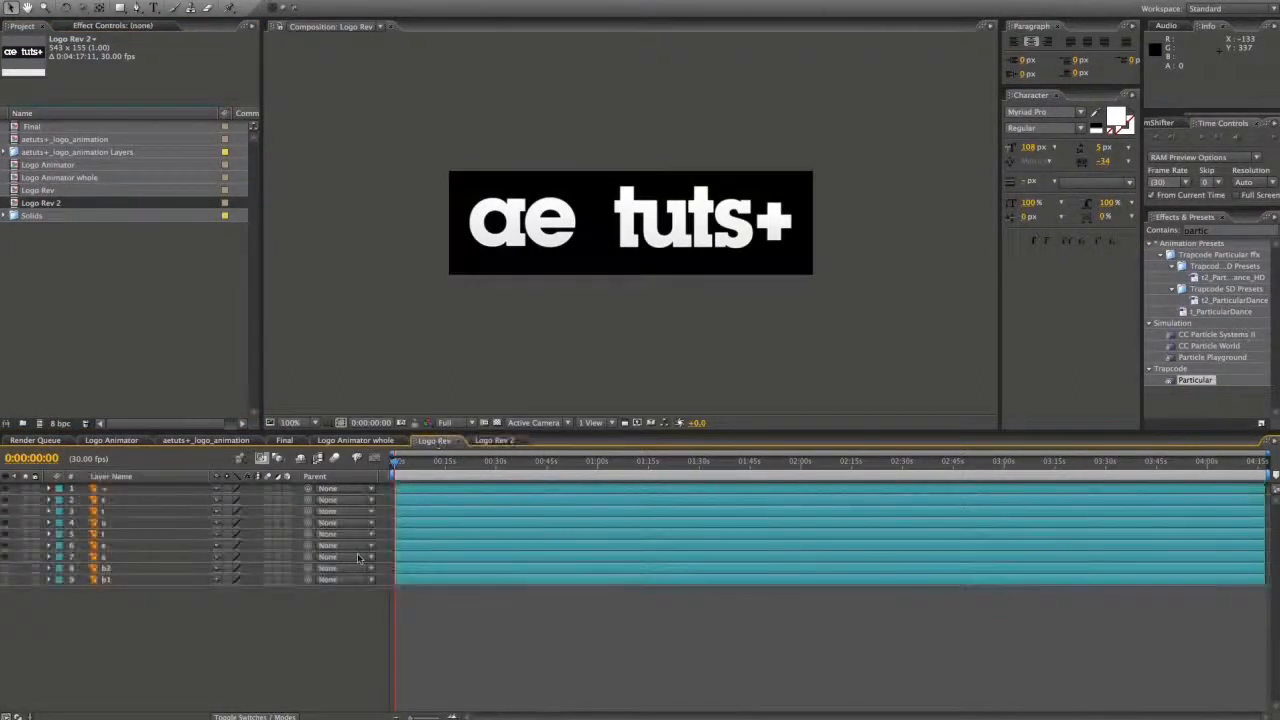
click(113, 492)
shift+click(115, 567)
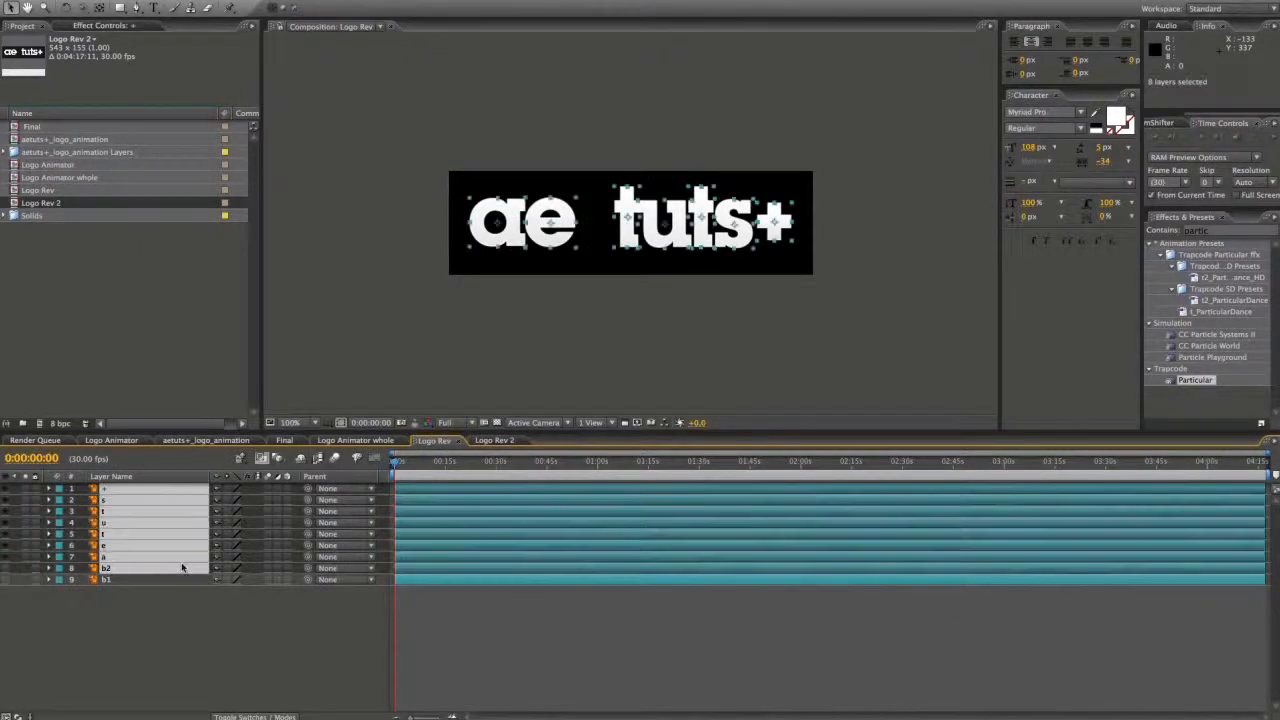
click(510, 440)
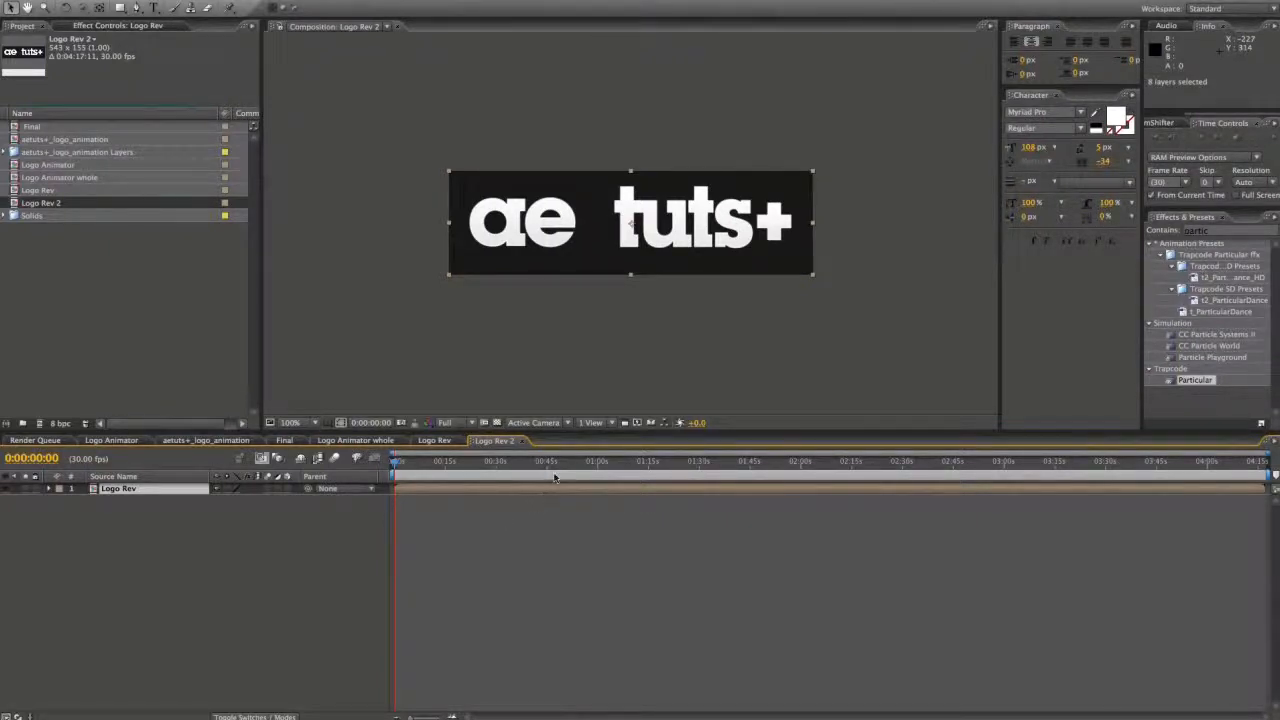
- Draw two tall rectangular masks on the Logo Rev layer, one inside the other, around the first t of tuts
key(q)
drag(603, 142, 645, 301)
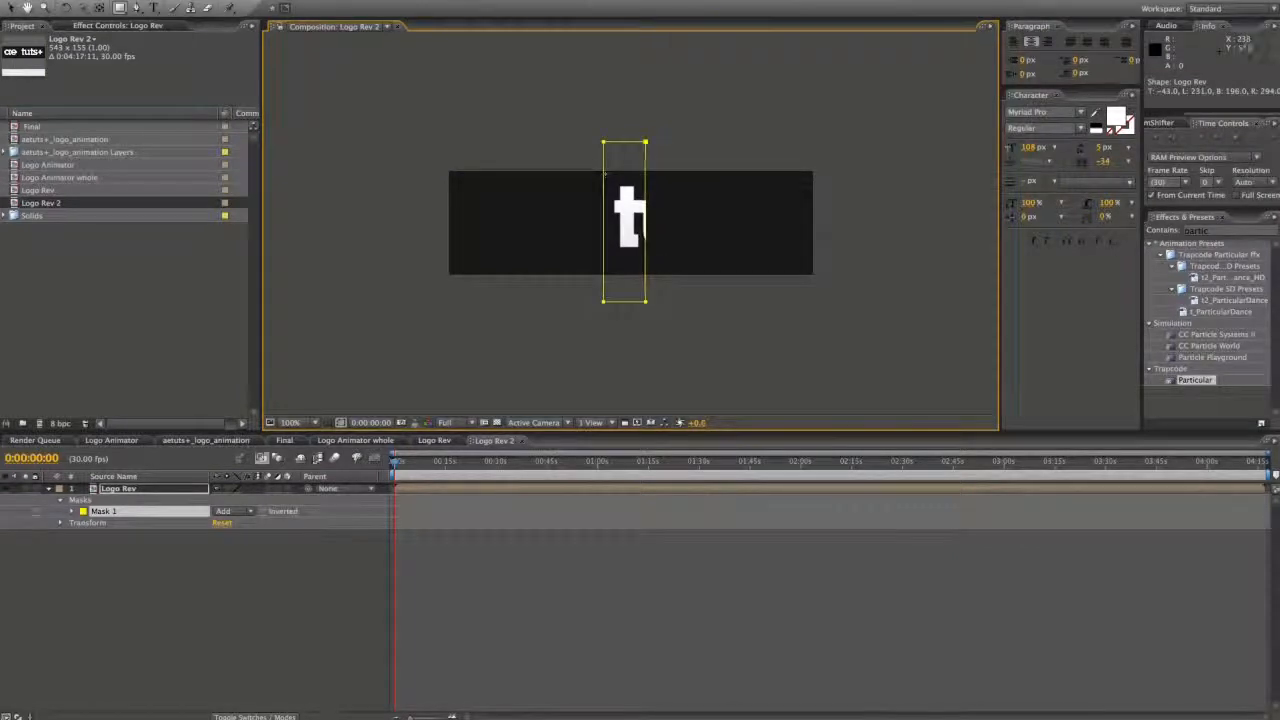
drag(606, 155, 641, 284)
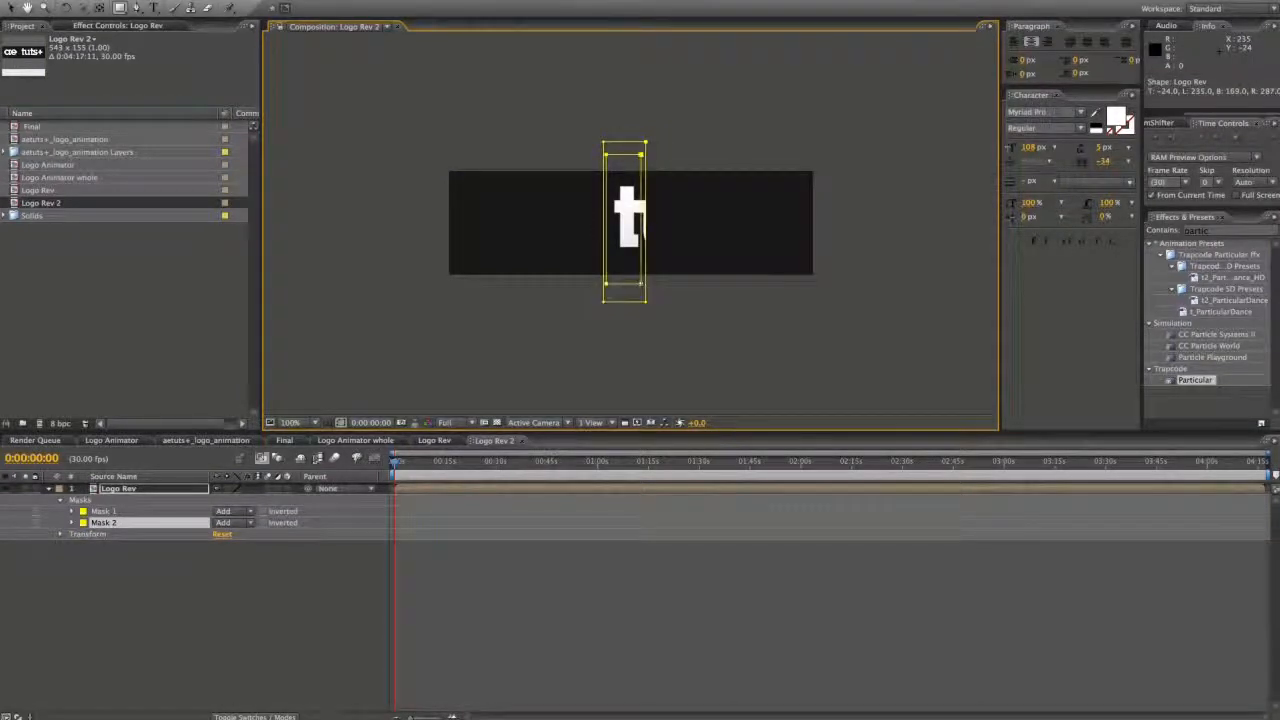
key(v)
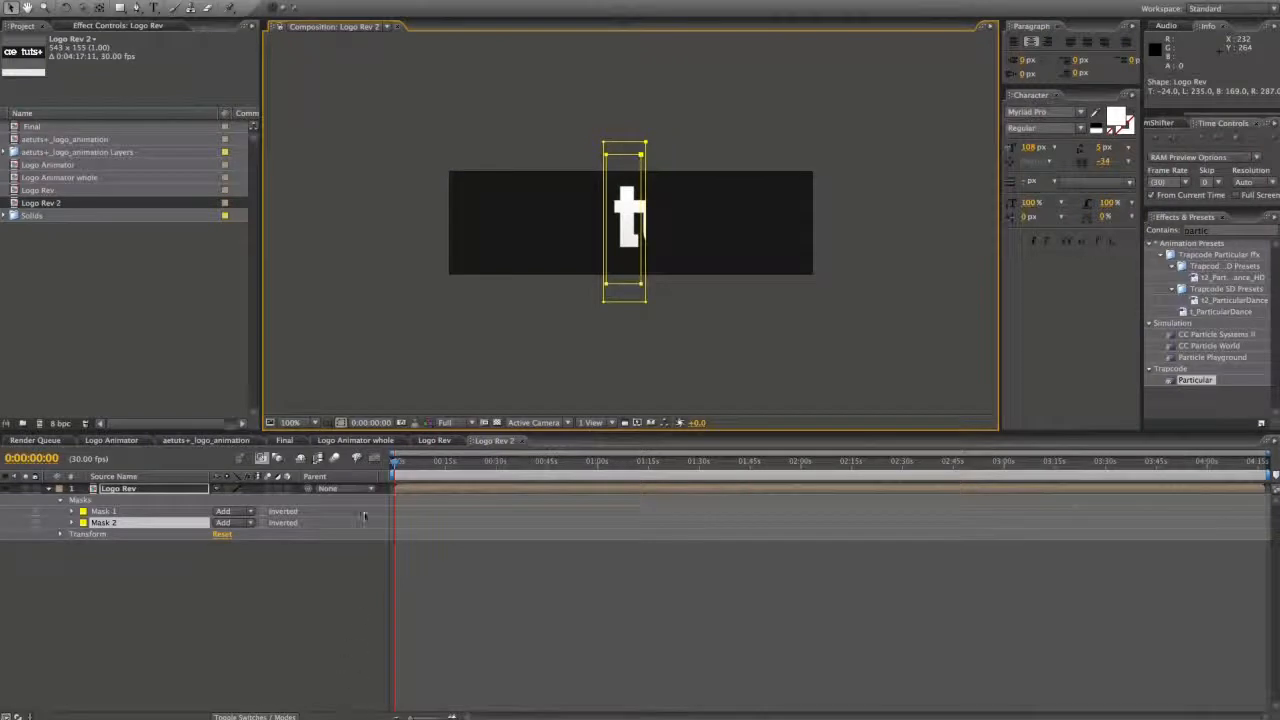
- Keyframe both mask paths at 0:00:00:00 and narrow Mask 2 to a thin vertical strip over the first t
key(m)
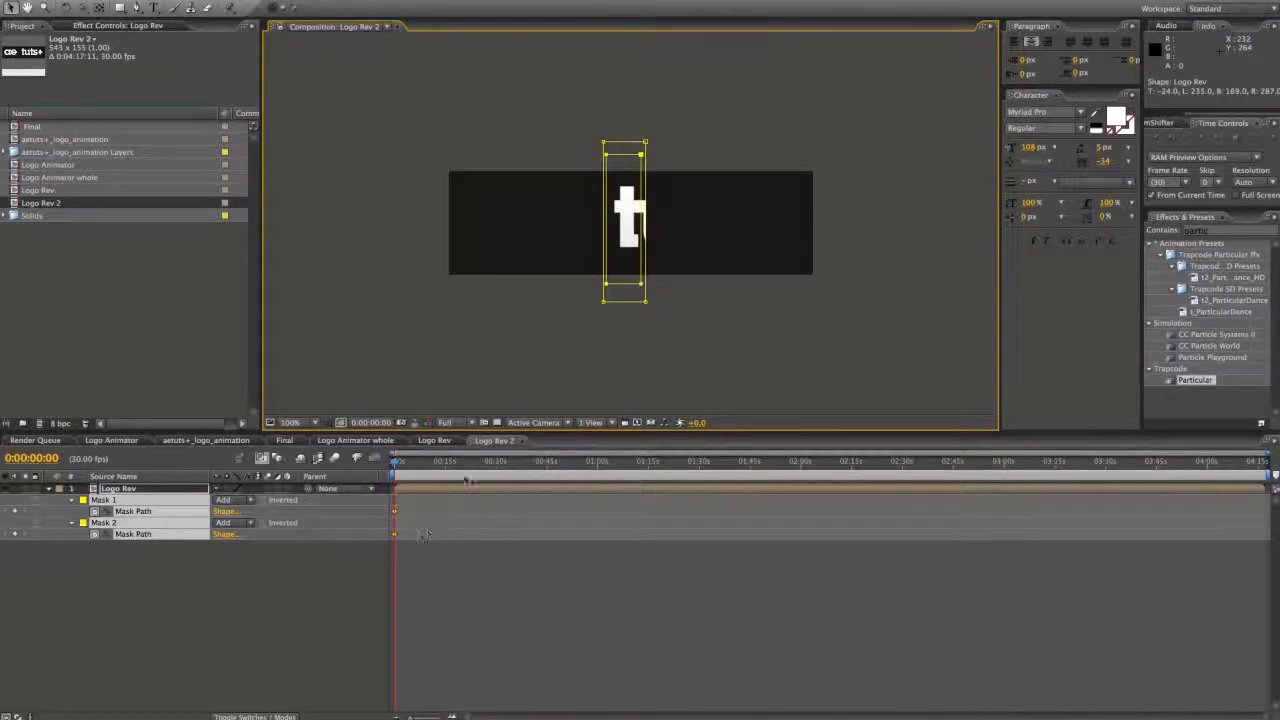
click(613, 254)
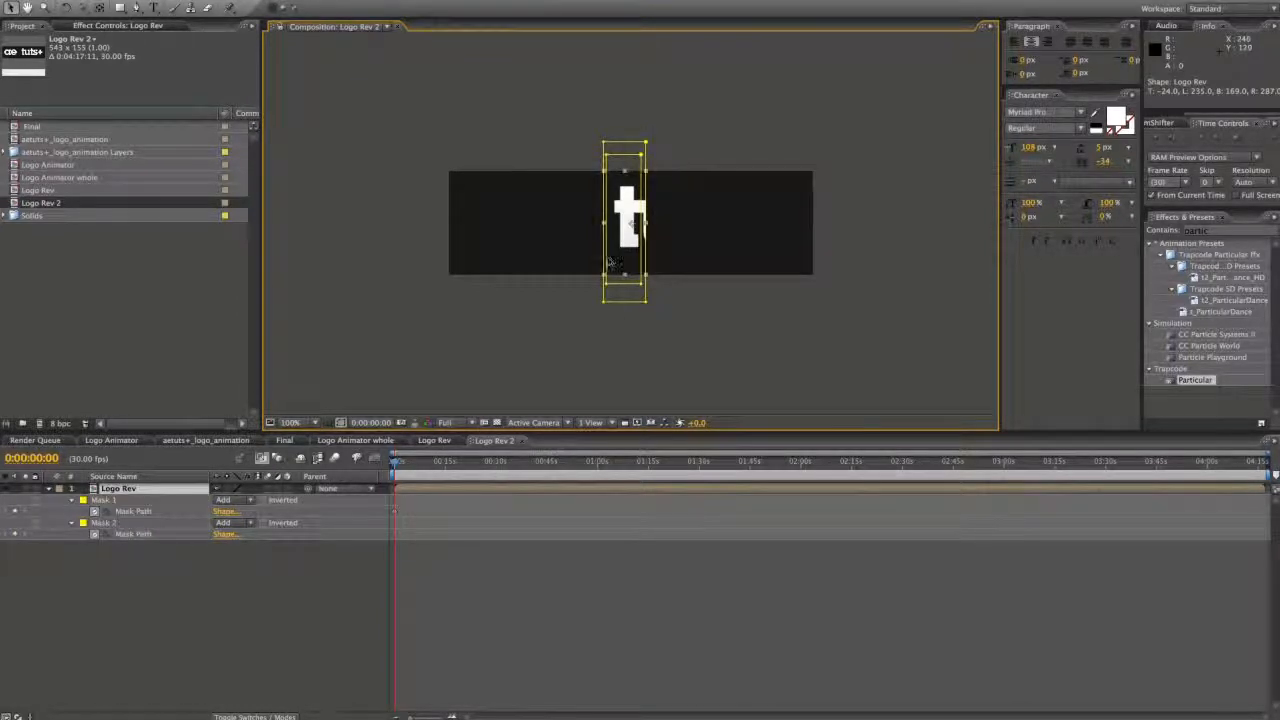
click(606, 261)
mouse_move(606, 261)
mouse_down()
mouse_move(646, 260)
mouse_move(630, 257)
mouse_up()
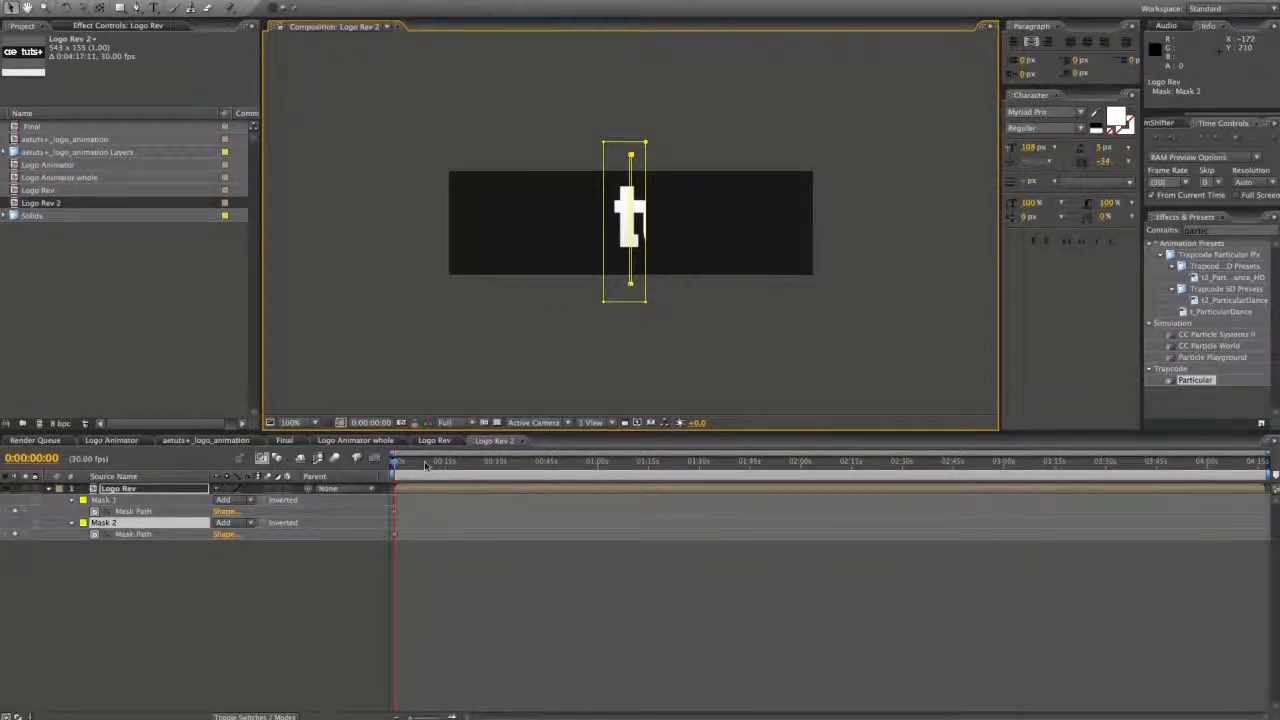
- At 0:00:00:18, widen the Mask 2 path in both directions so it spans the whole ae tuts+ lettering
key(space)
key(=)
key(=)
key(=)
key(=)
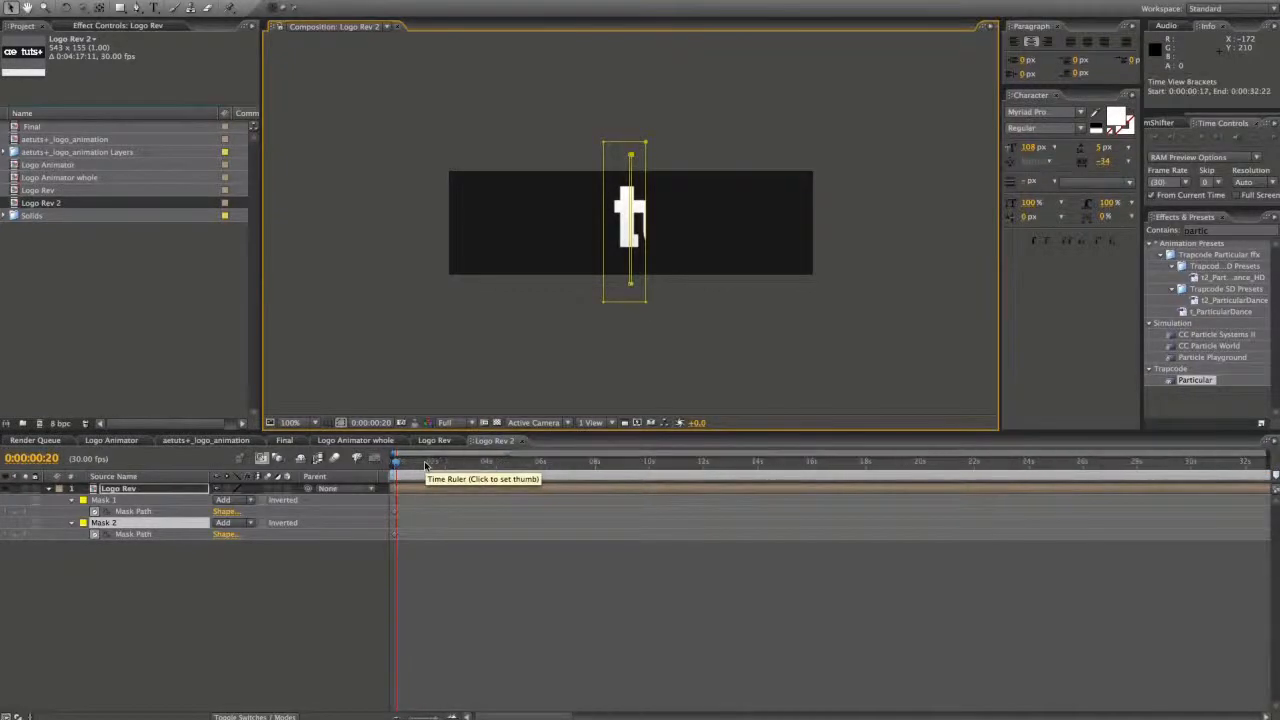
key(=)
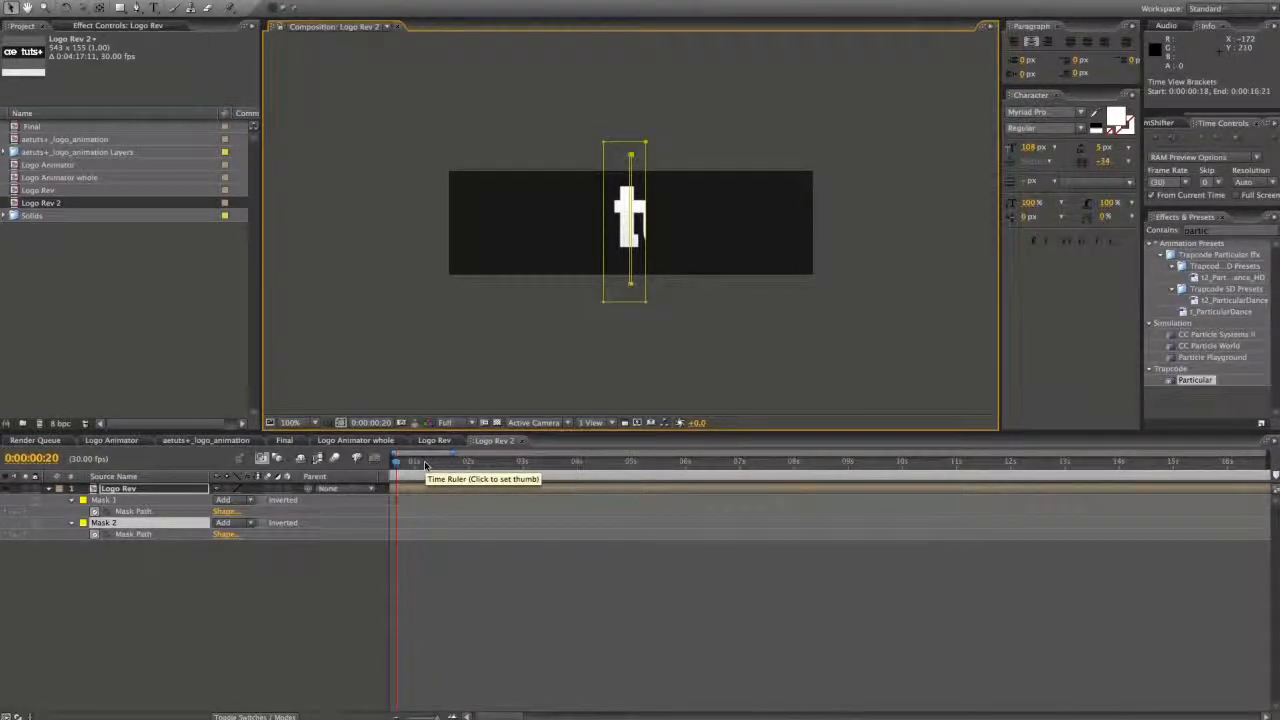
scroll(439, 526, left, 2)
key(Page_Down)
key(Page_Down)
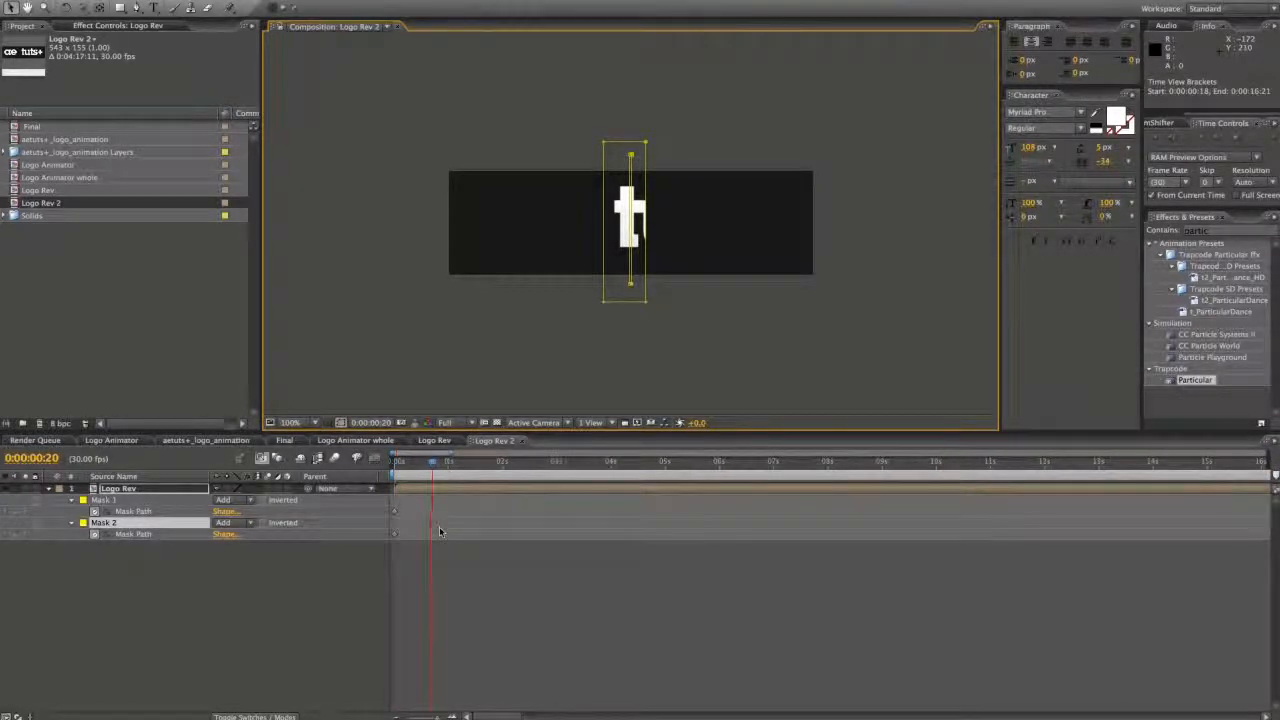
key(Page_Up)
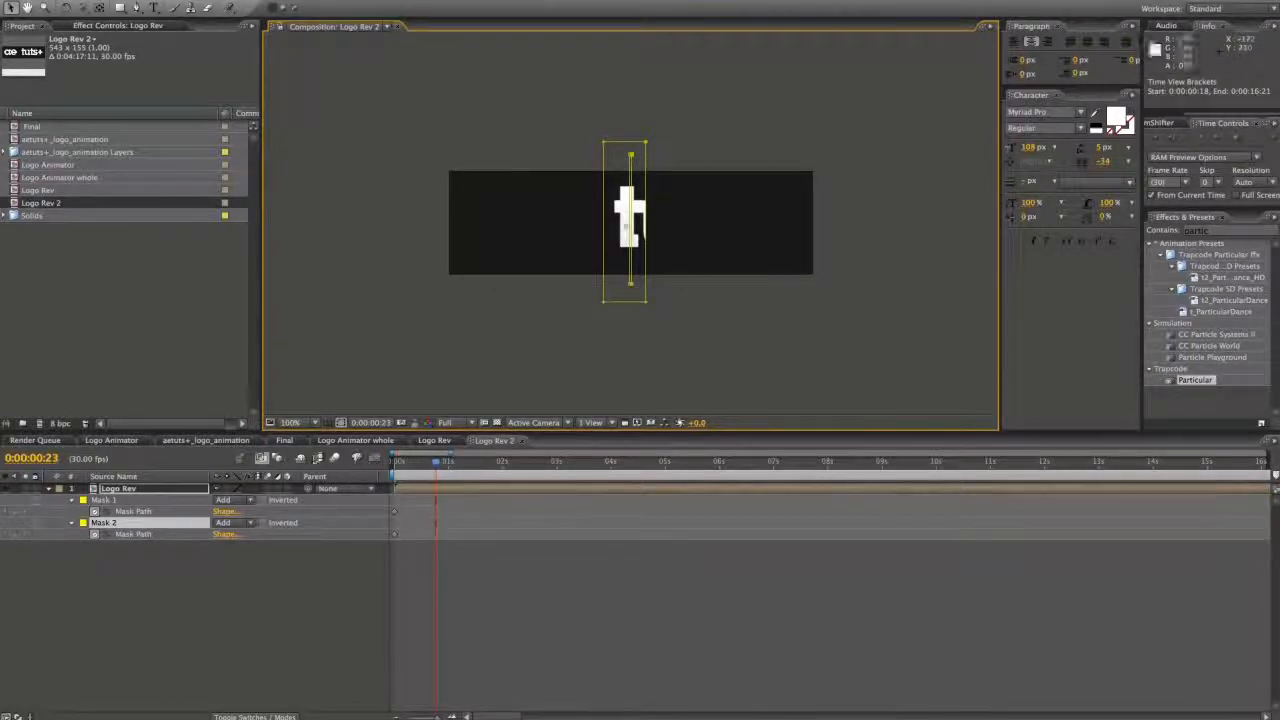
key(Page_Down)
key(Page_Down)
key(Page_Up)
key(Page_Up)
key(Page_Up)
key(Page_Up)
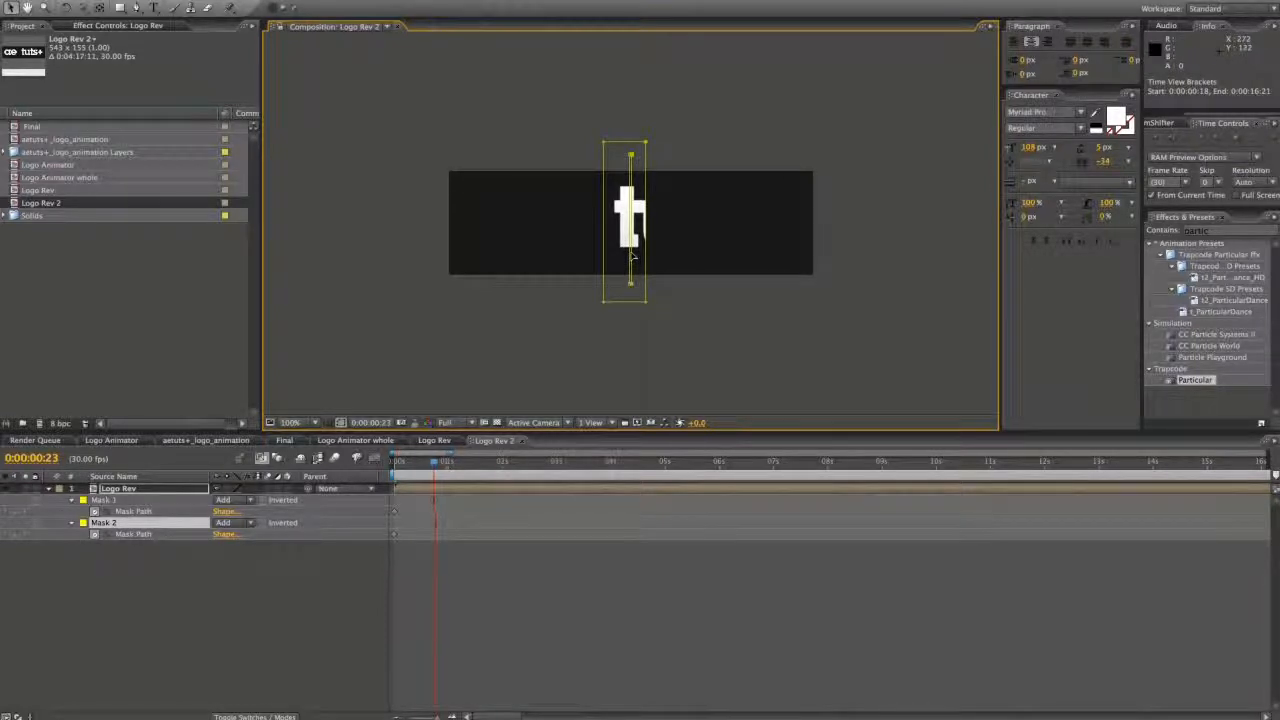
key(Page_Up)
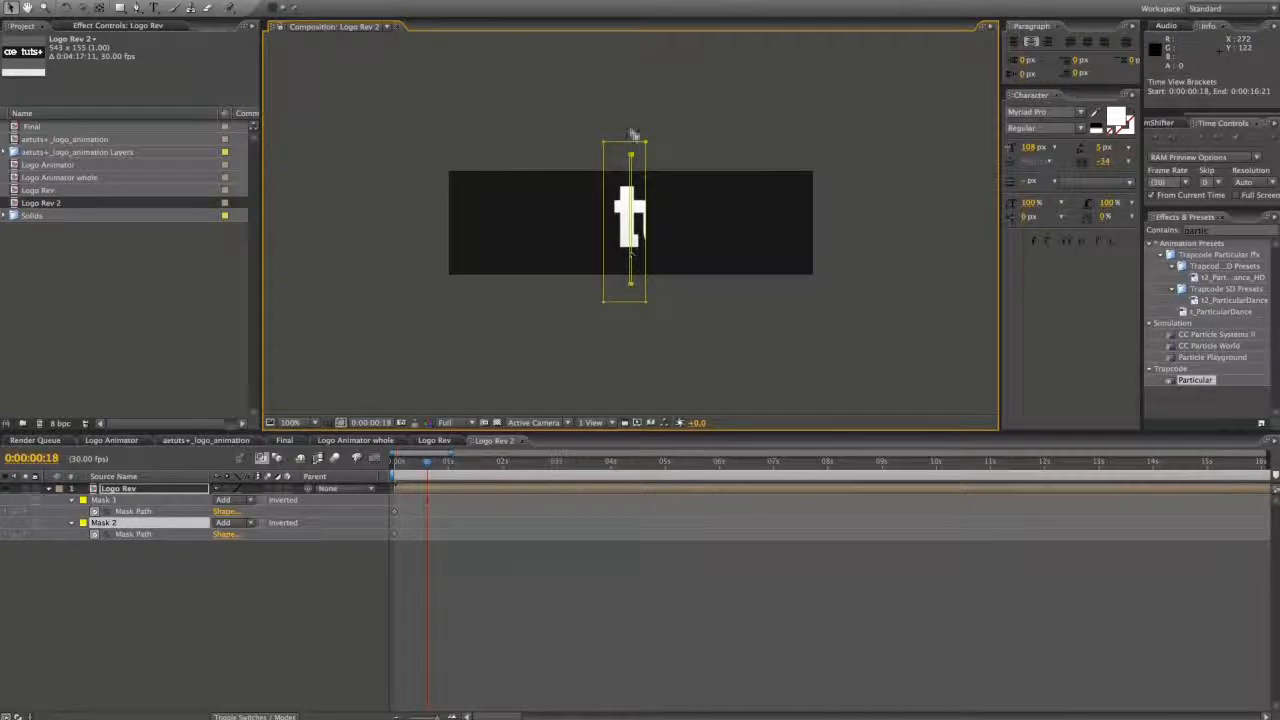
drag(633, 177, 815, 178)
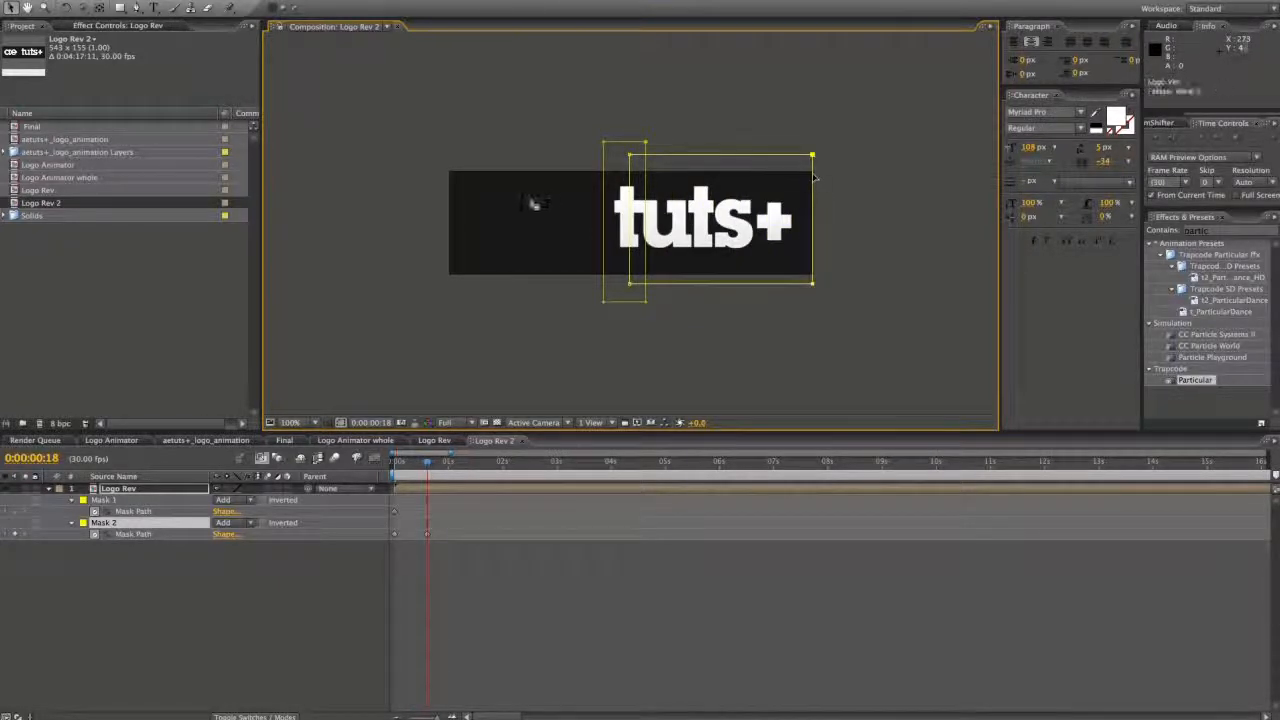
drag(630, 201, 466, 207)
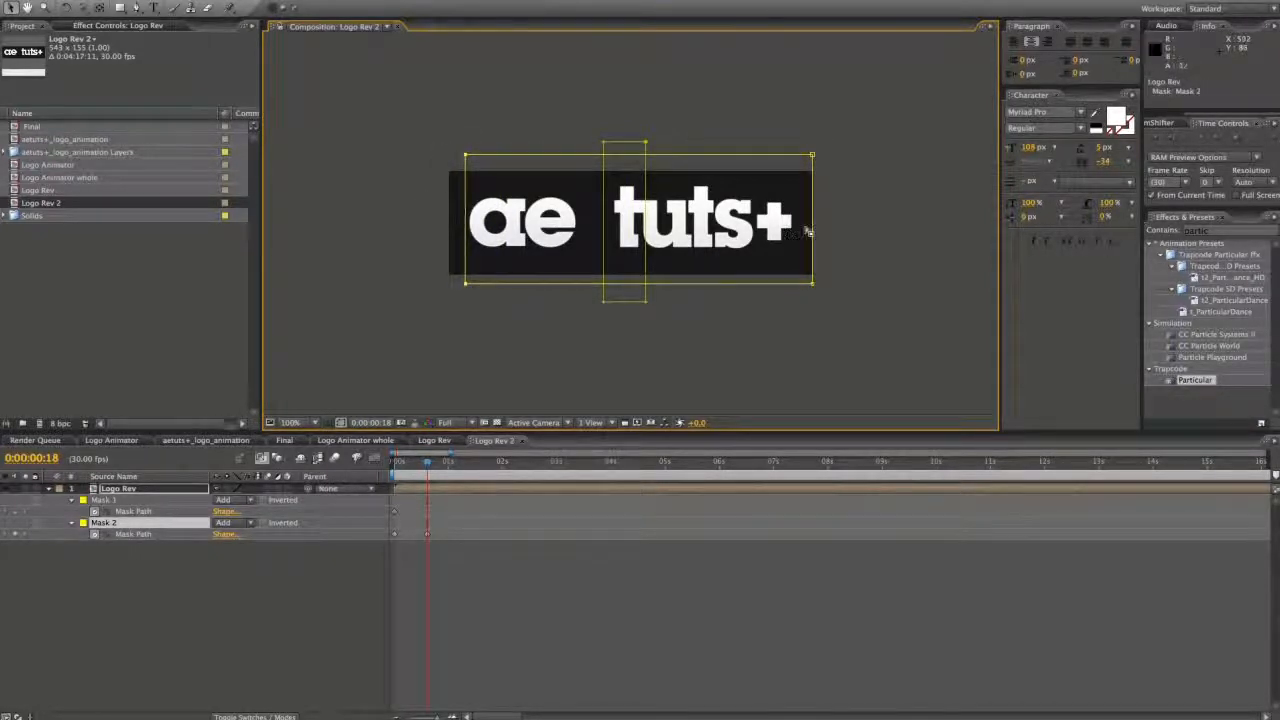
drag(812, 232, 797, 232)
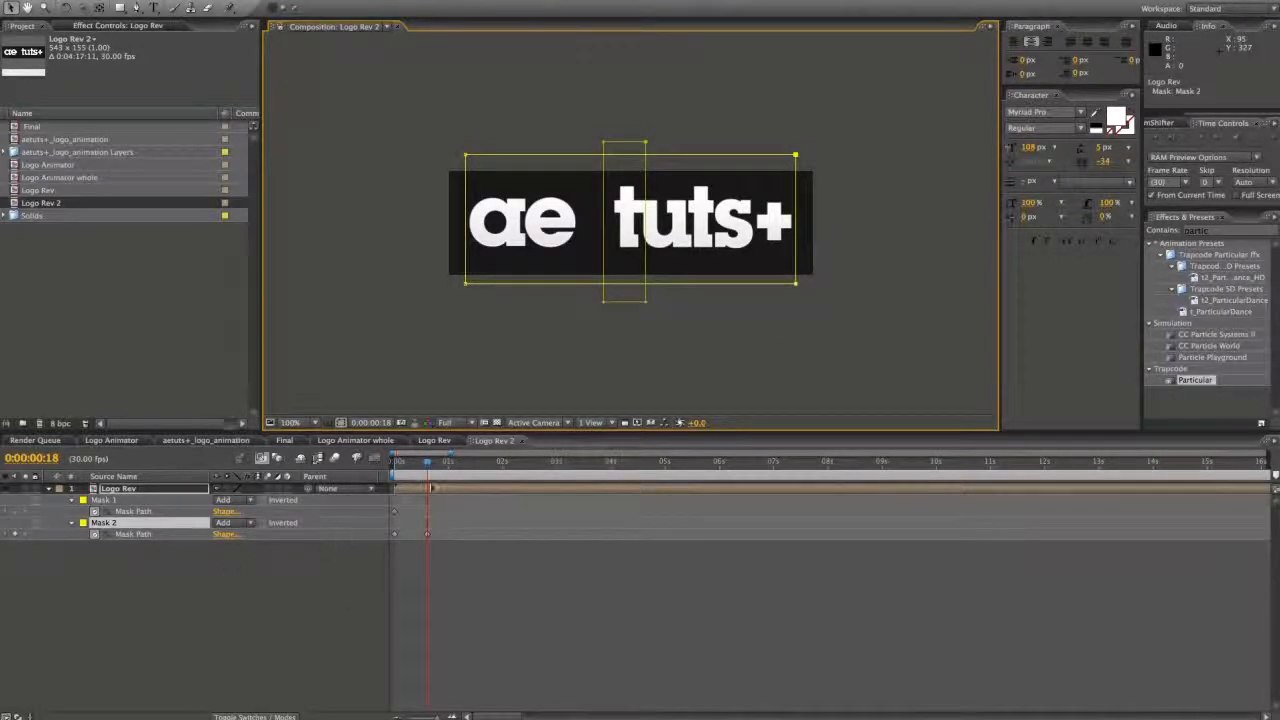
- Move the Mask 1 path keyframe to 0:00:00:13 and narrow Mask 1 to a thin vertical strip on the first t
drag(427, 463, 416, 472)
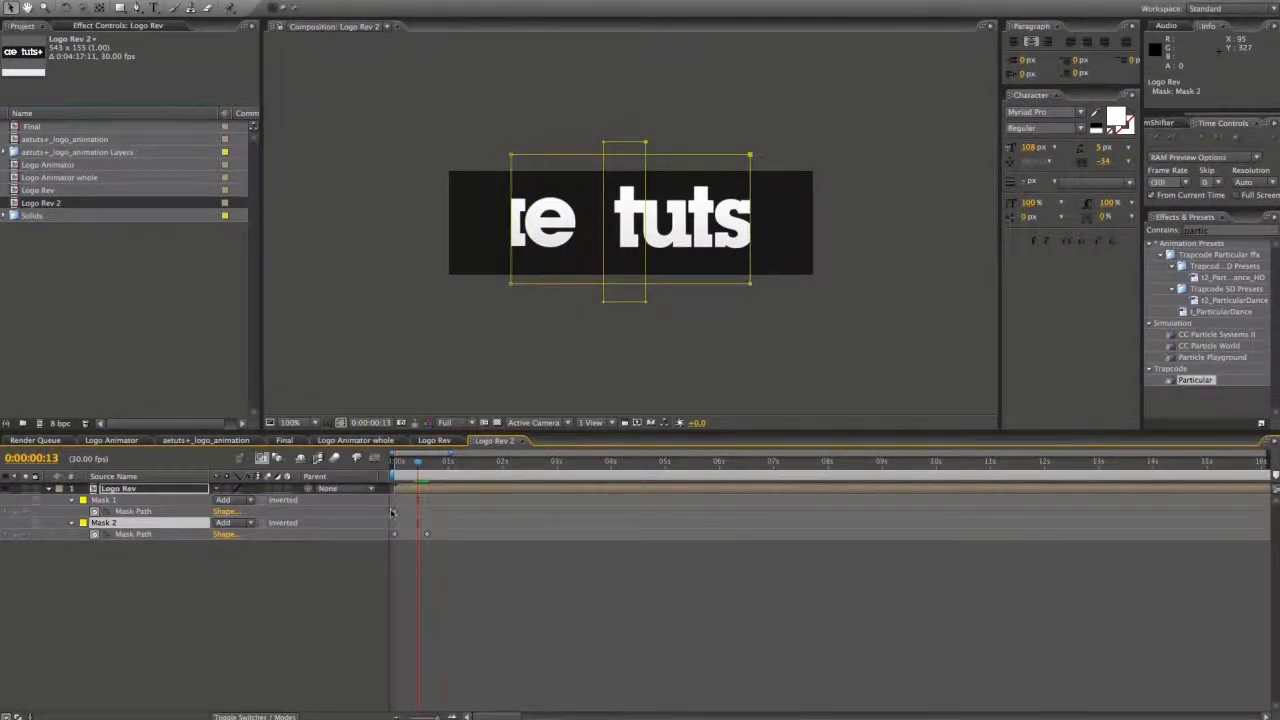
click(418, 512)
drag(418, 512, 421, 513)
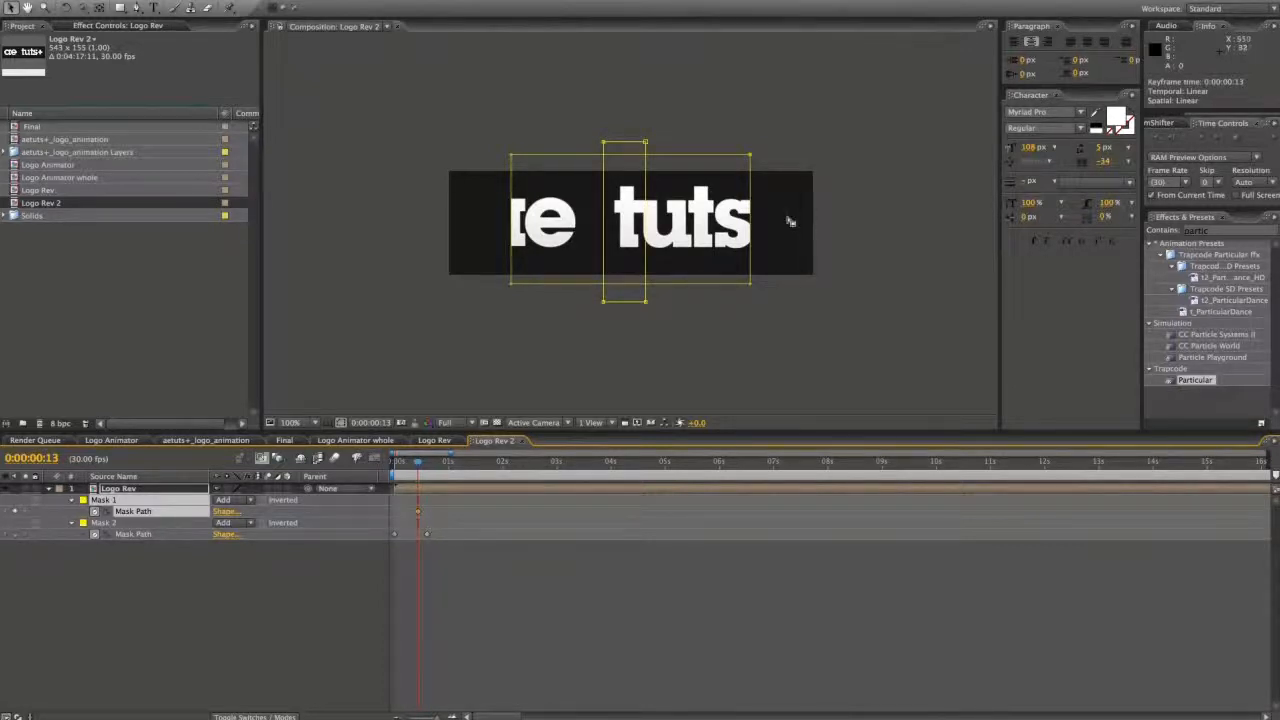
click(647, 233)
drag(647, 233, 621, 237)
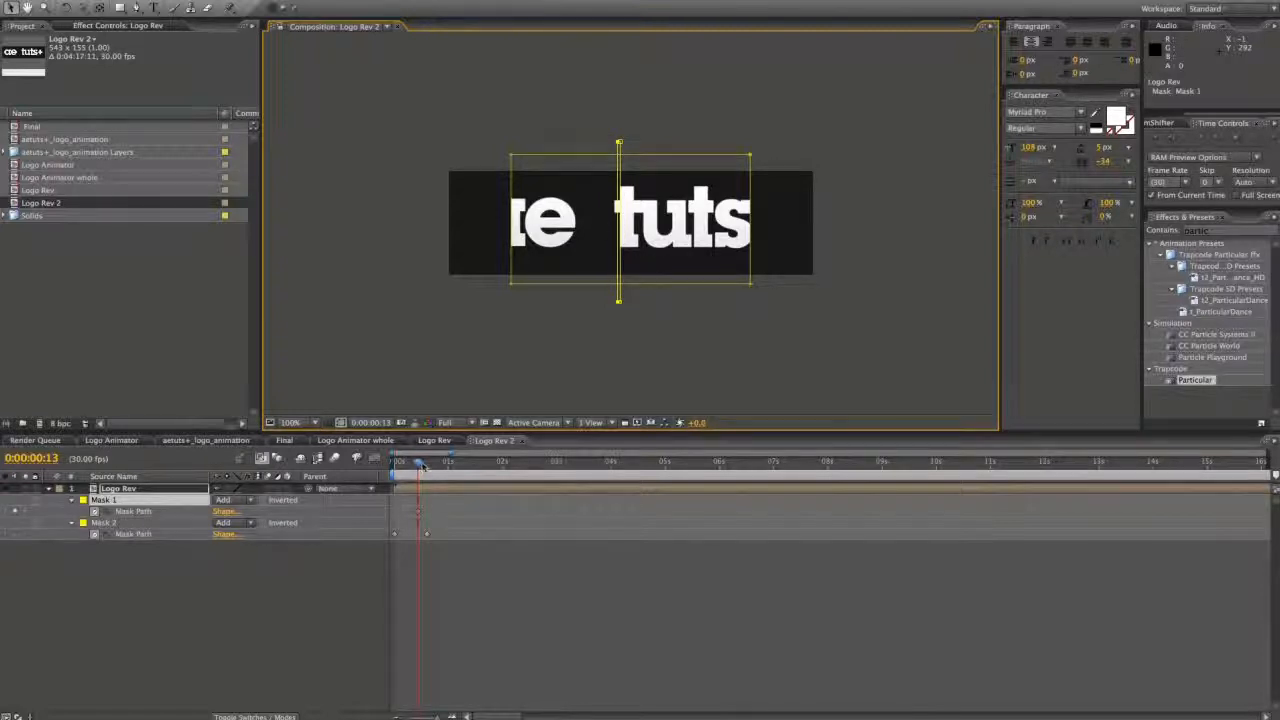
- At 0:00:01:03, widen the Mask 1 path in both directions so it spans the whole ae tuts+ lettering
drag(421, 466, 453, 466)
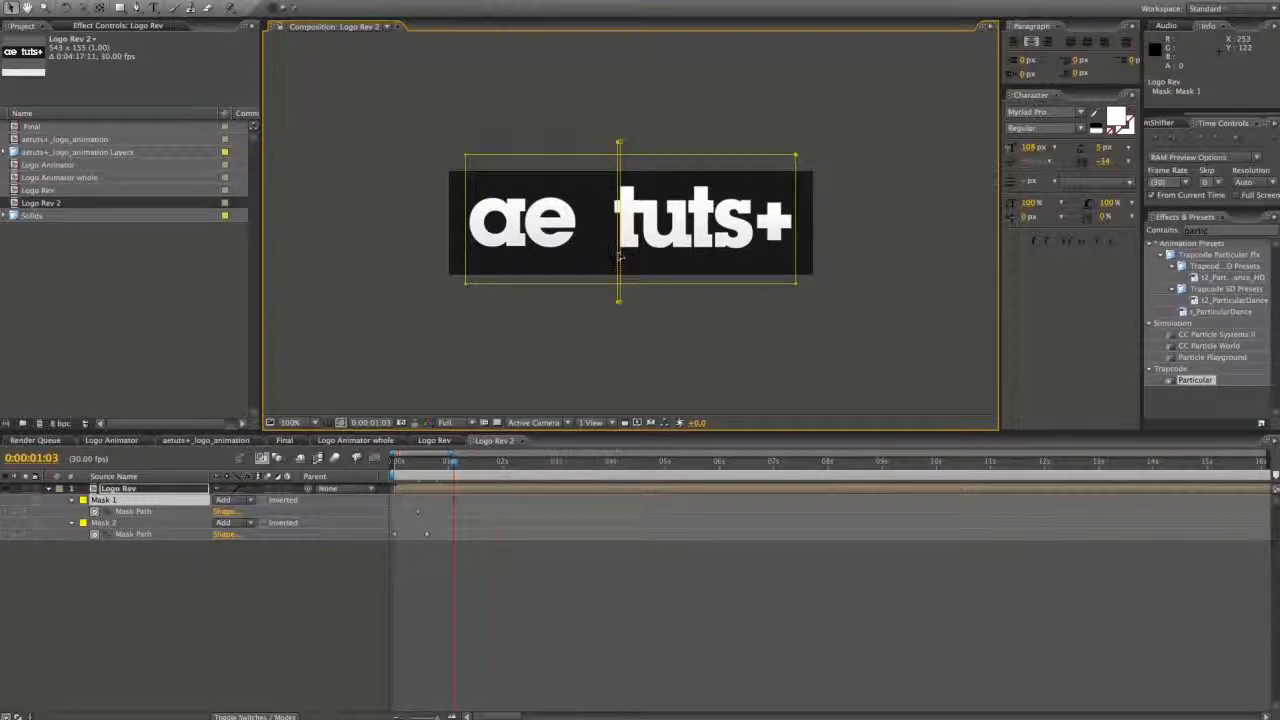
drag(619, 258, 799, 256)
drag(618, 262, 465, 264)
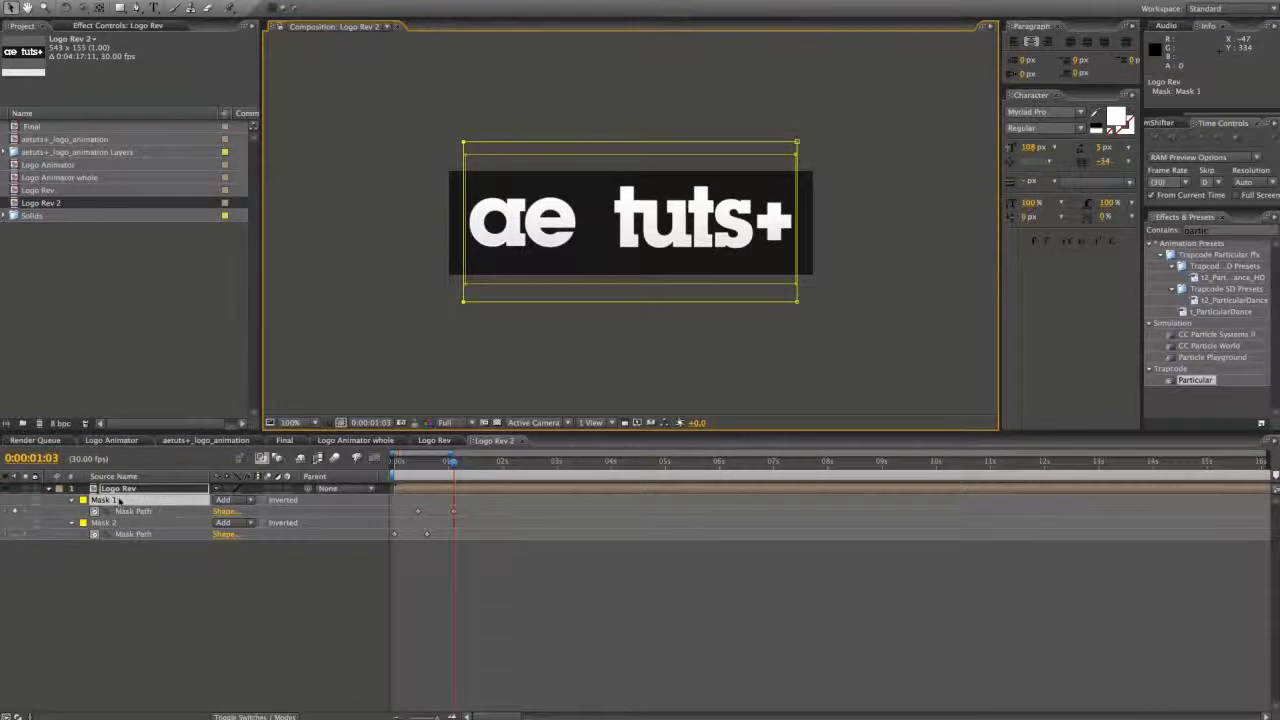
- Reorder Mask 1 below Mask 2, set its mode to Subtract, and preview the reveal back to 0:00:00:13
drag(118, 500, 146, 535)
click(234, 523)
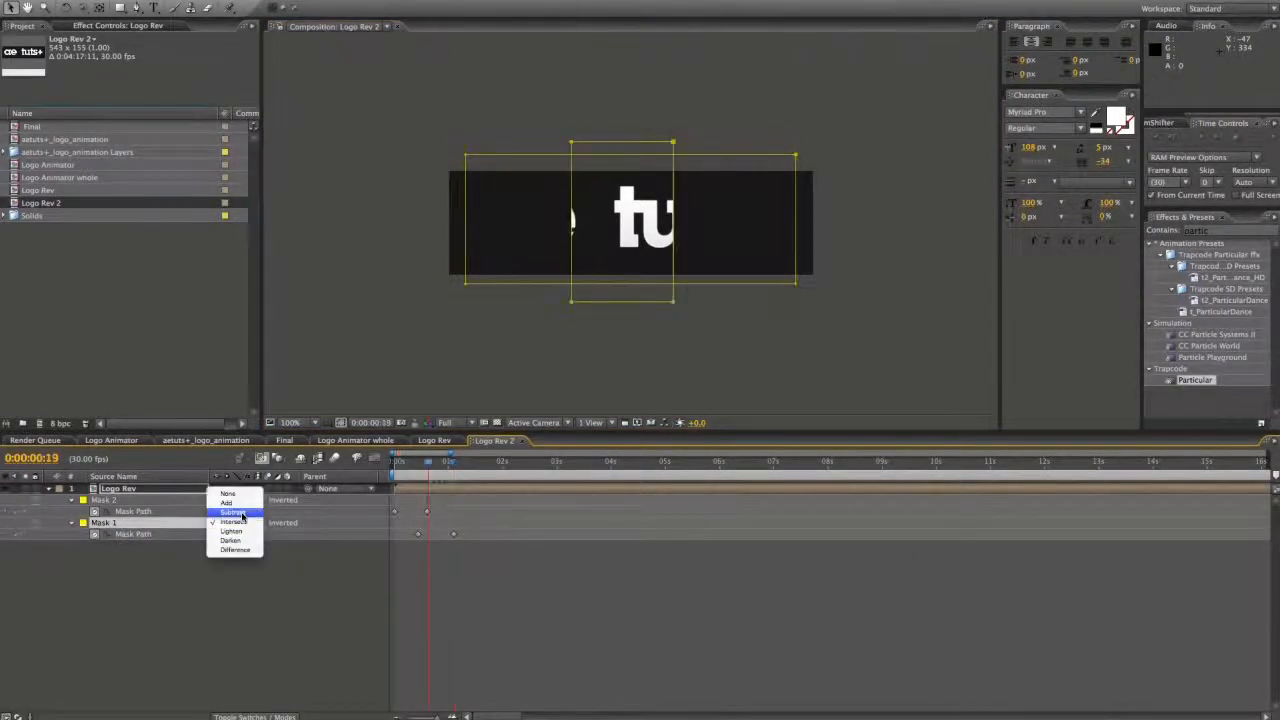
click(241, 512)
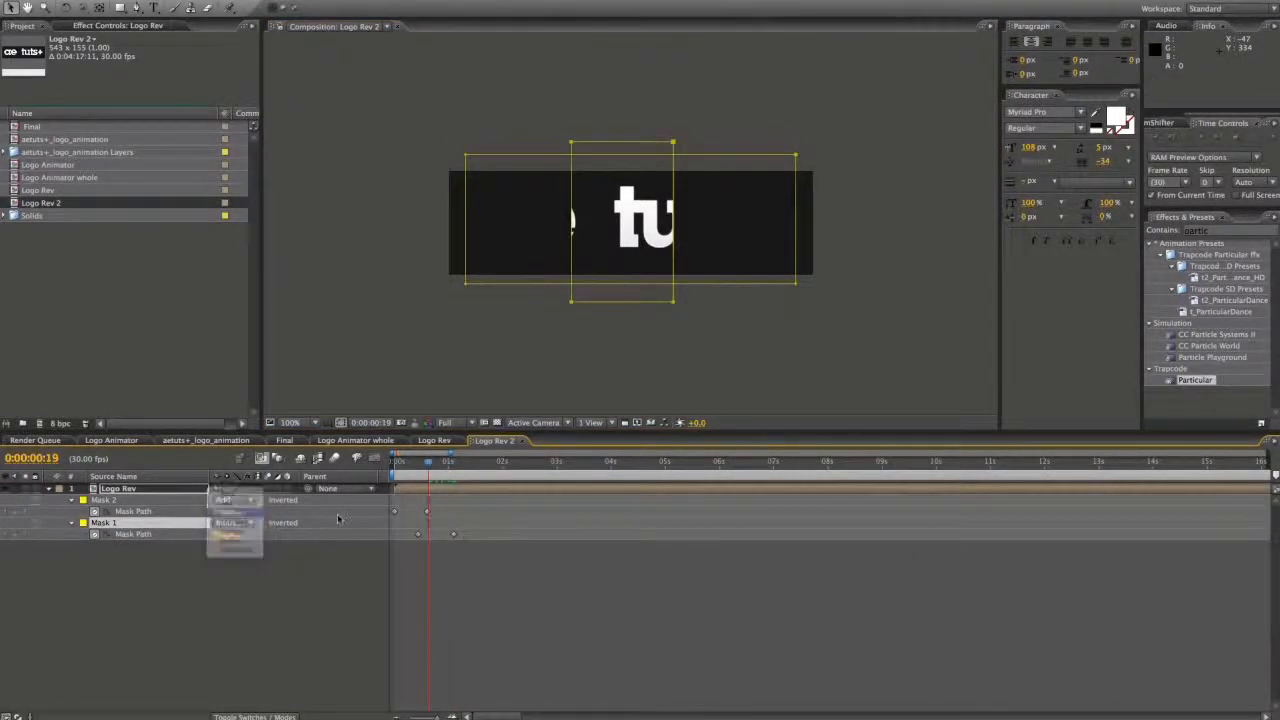
mouse_move(438, 470)
mouse_down()
mouse_move(393, 470)
mouse_move(485, 474)
mouse_move(418, 482)
mouse_up()
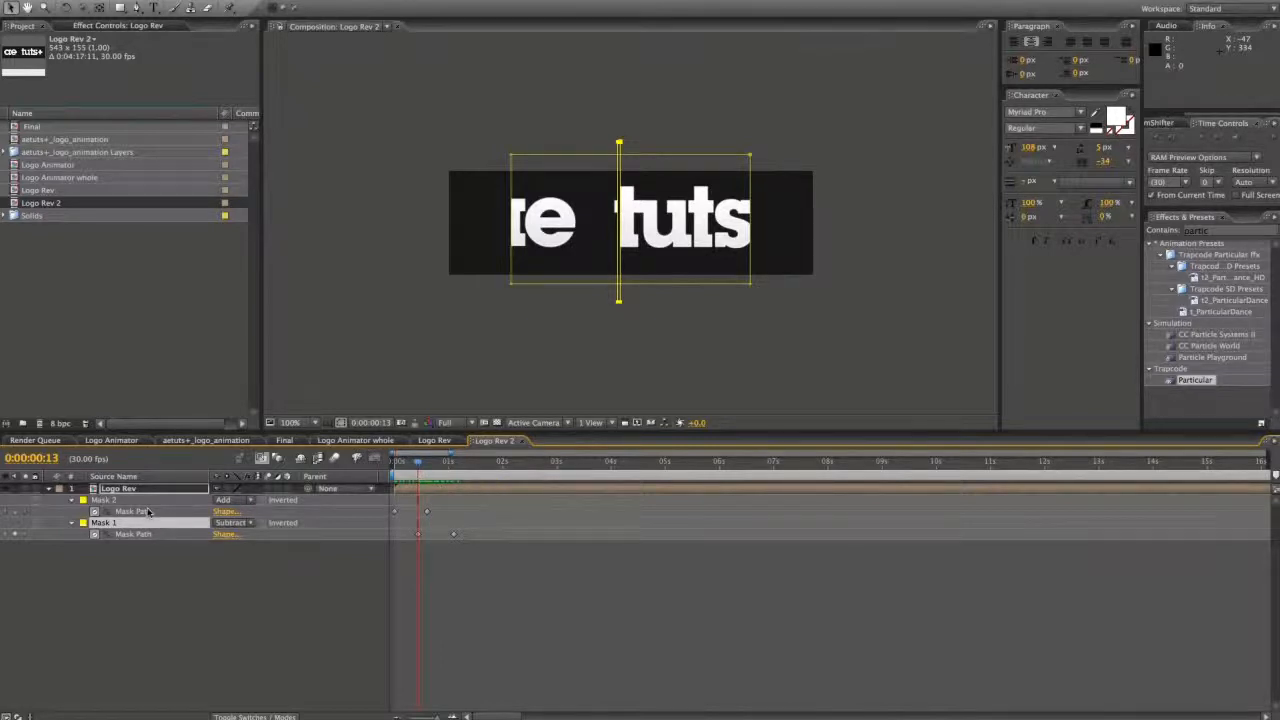
- At 0:00:00:12, move the thin Mask 1 strip straight down until it lies entirely below the logo
click(222, 499)
click(163, 522)
drag(418, 465, 416, 465)
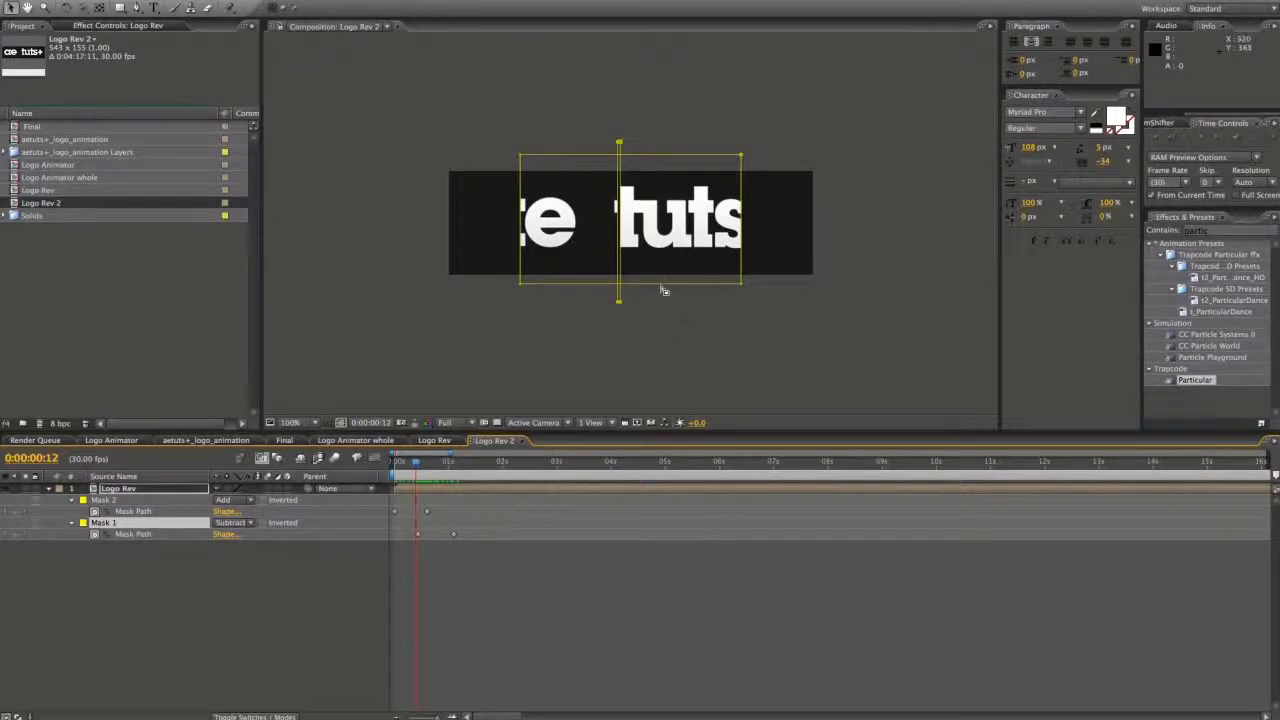
drag(618, 304, 617, 440)
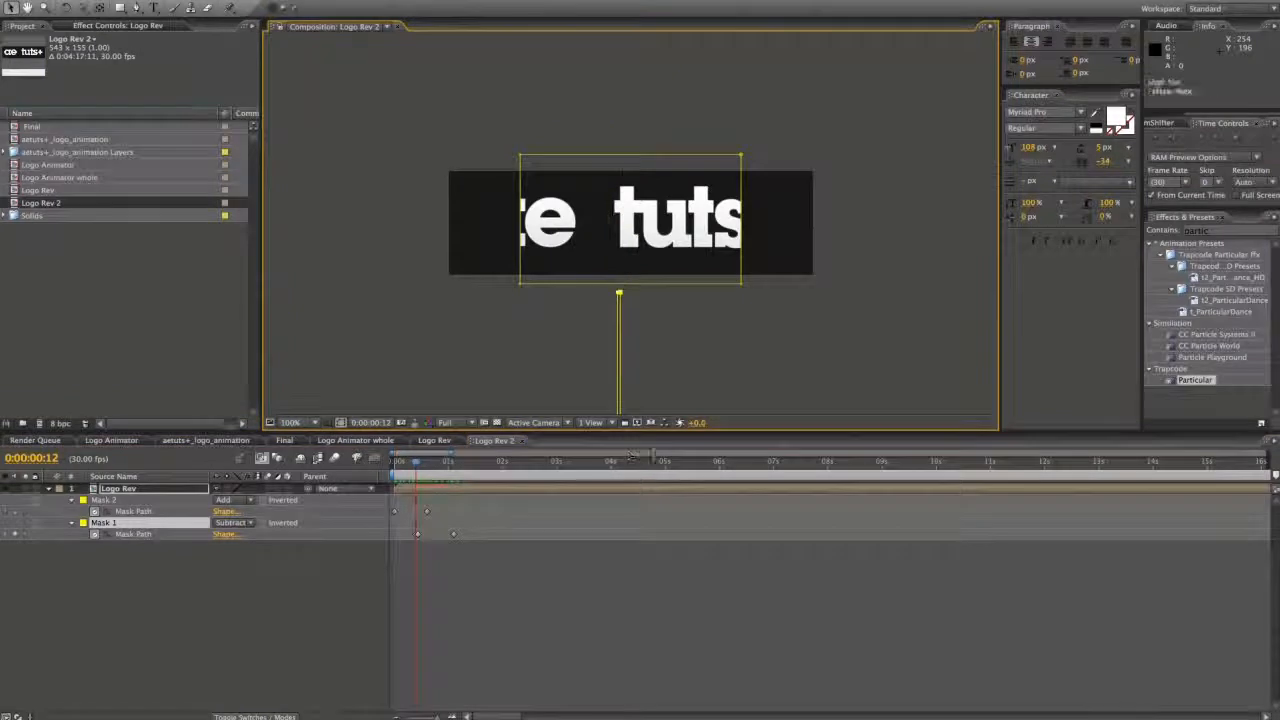
- End the work area at 0:00:01:09 and preview the Logo Rev 2 mask reveal from the first frame
click(475, 568)
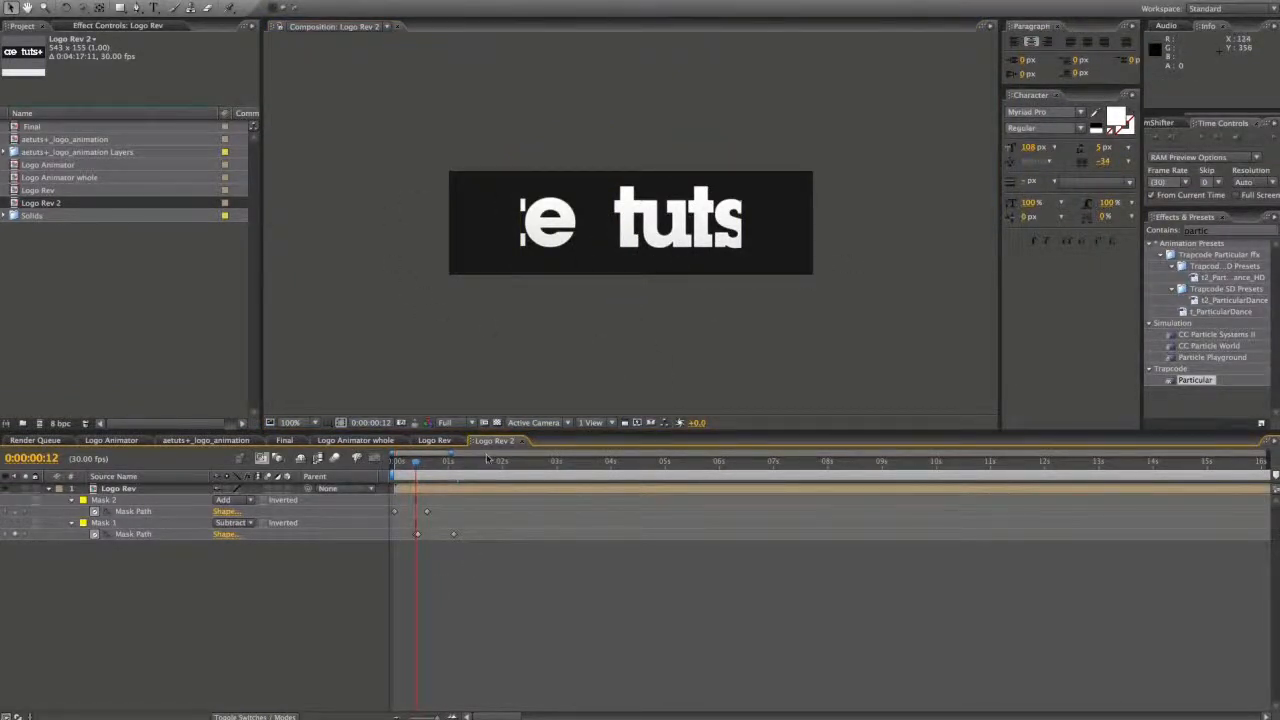
drag(416, 467, 396, 470)
key(space)
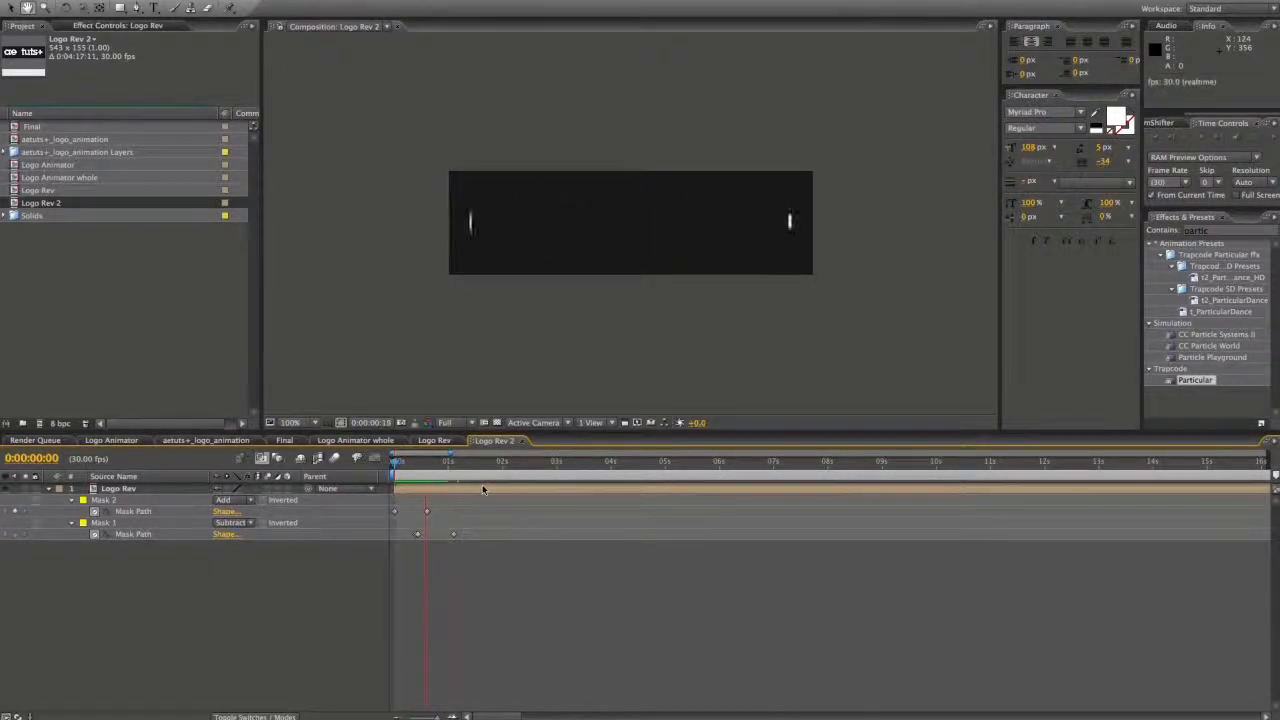
click(465, 465)
key(n)
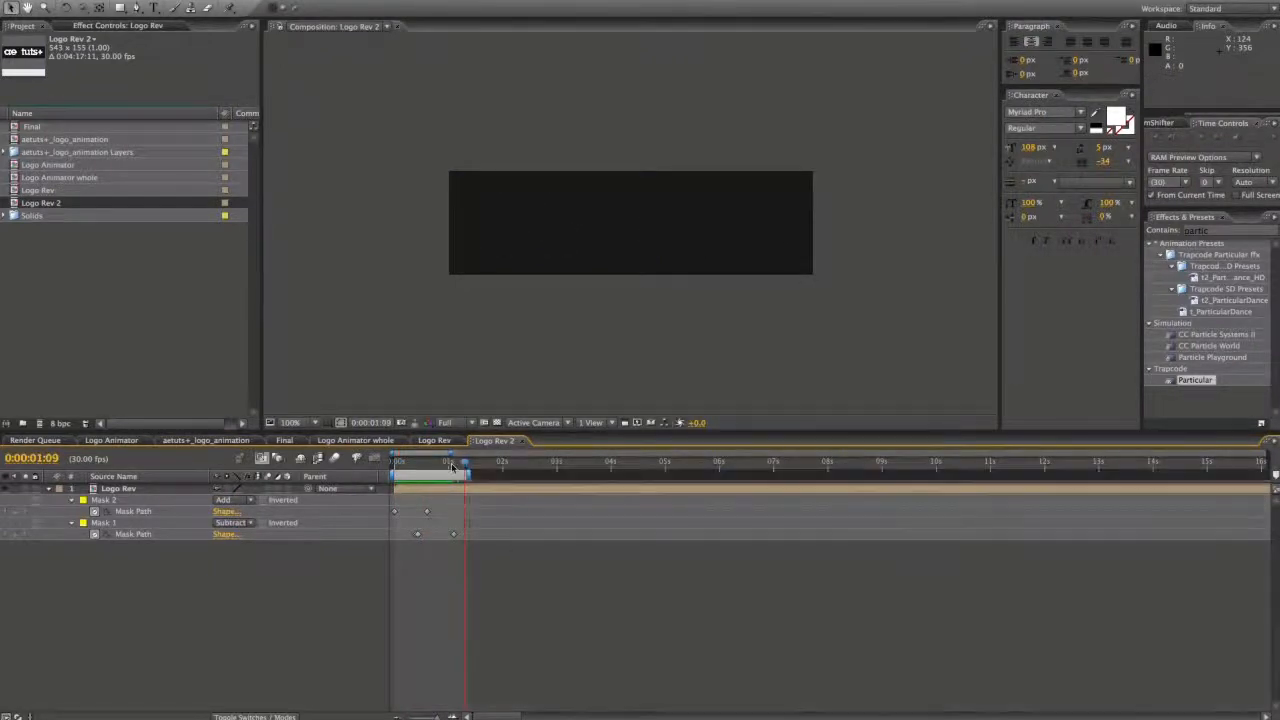
key(space)
key(space)
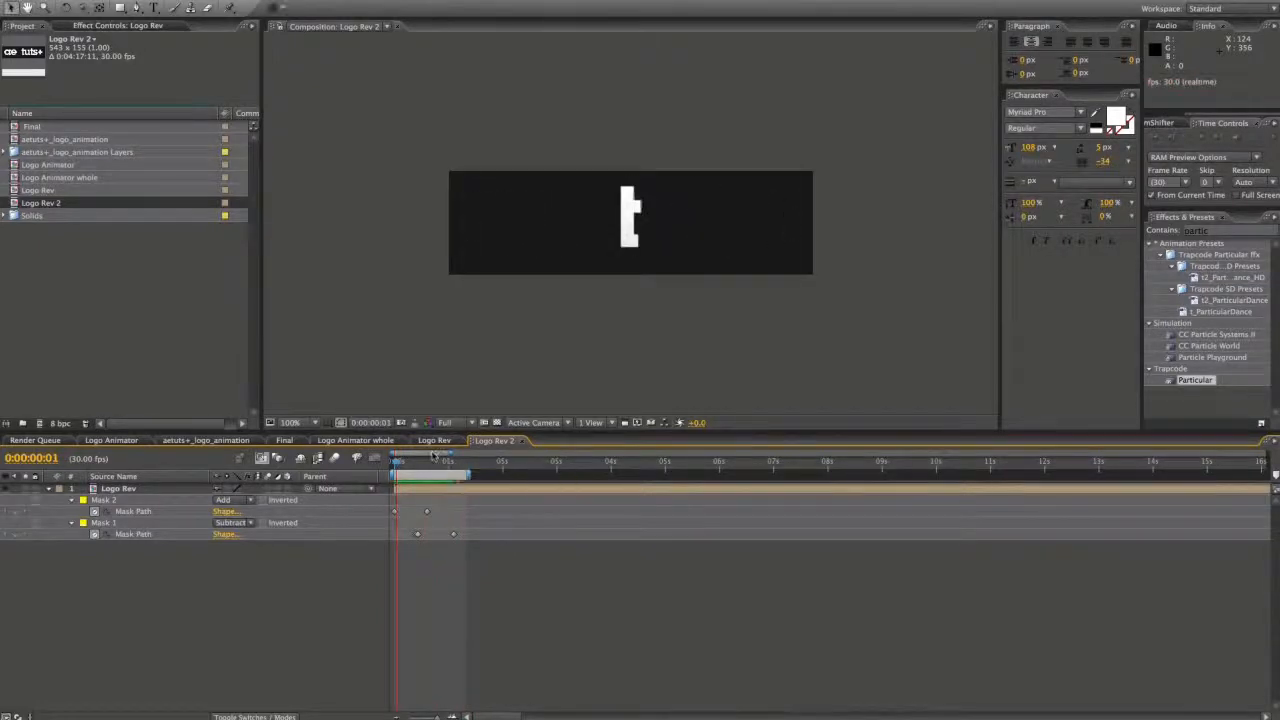
key(space)
key(space)
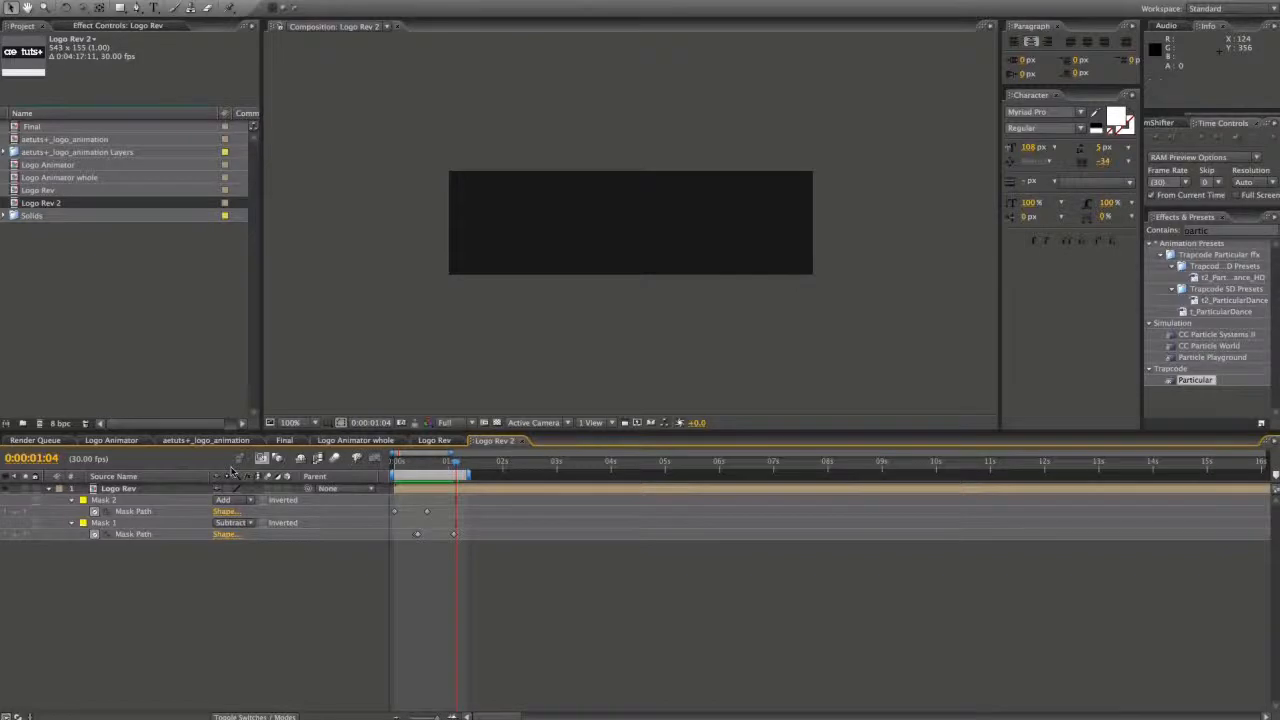
- Add Logo Rev 2 as the lowest layer of the Final composition and solo it
click(290, 440)
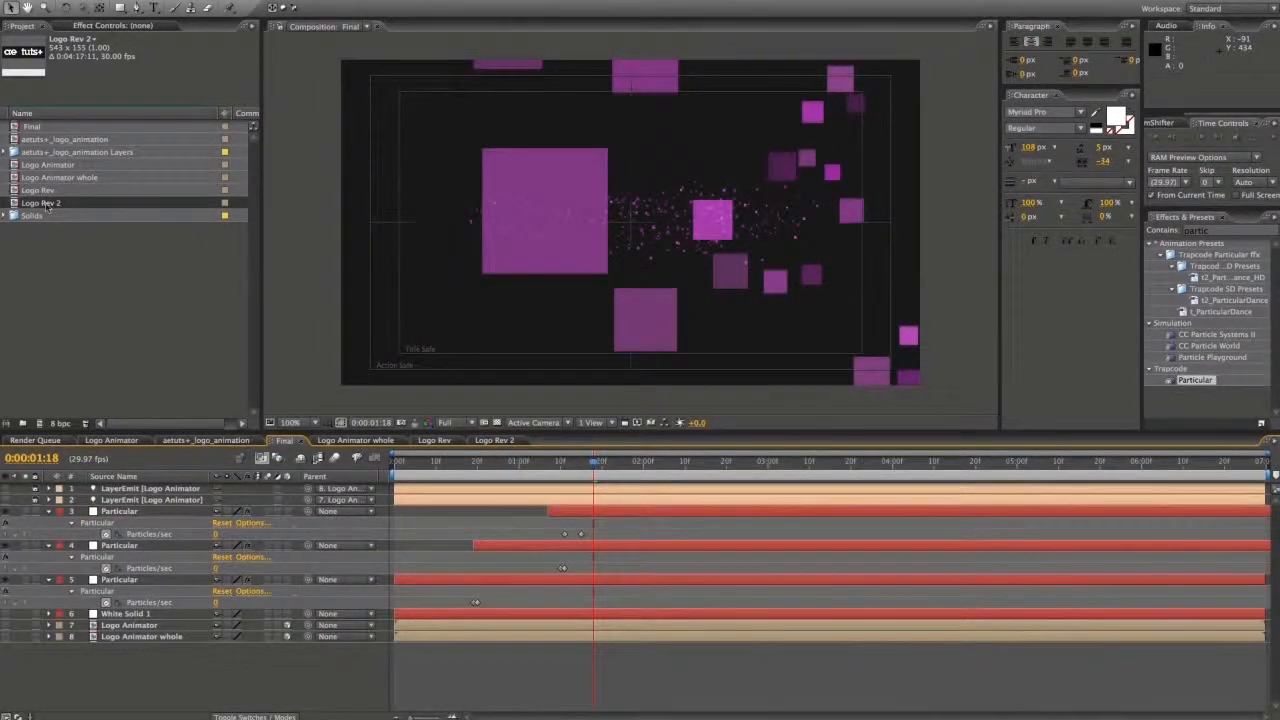
drag(45, 207, 278, 646)
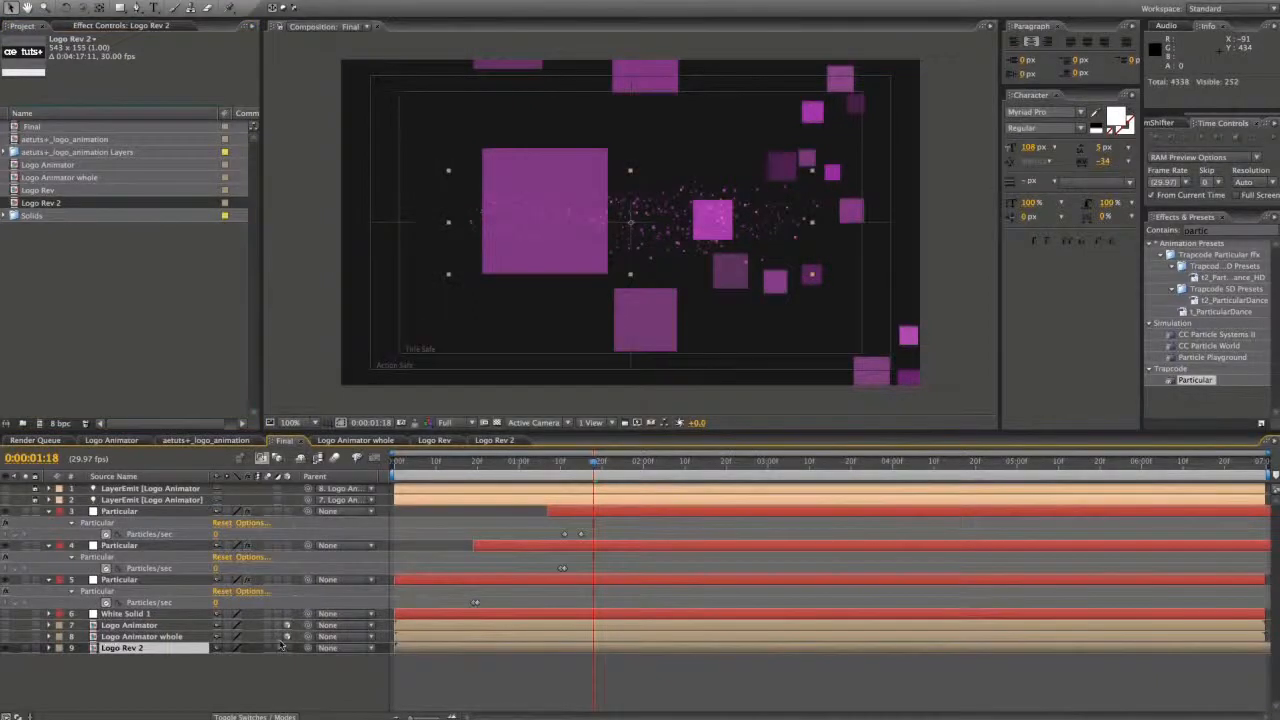
click(27, 652)
- Create a white 864 x 486 solid named "particular square" in the Final composition
right_click(108, 678)
mouse_move(137, 684)
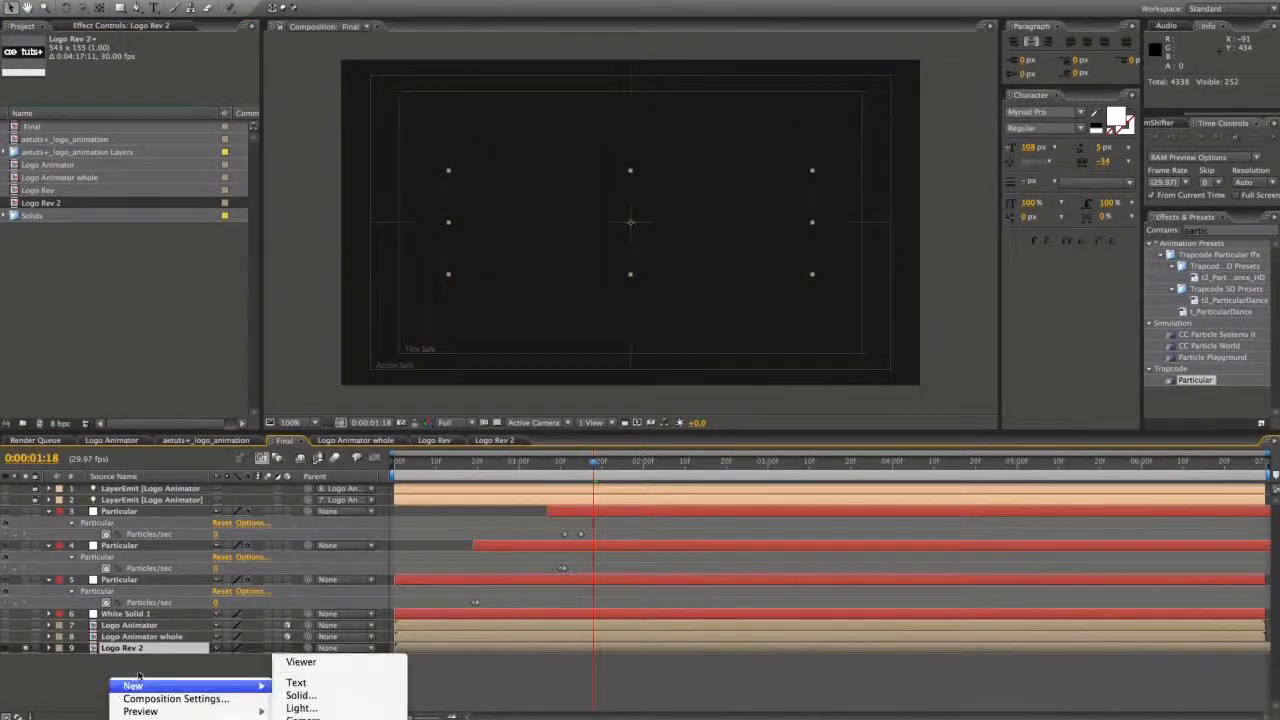
click(300, 695)
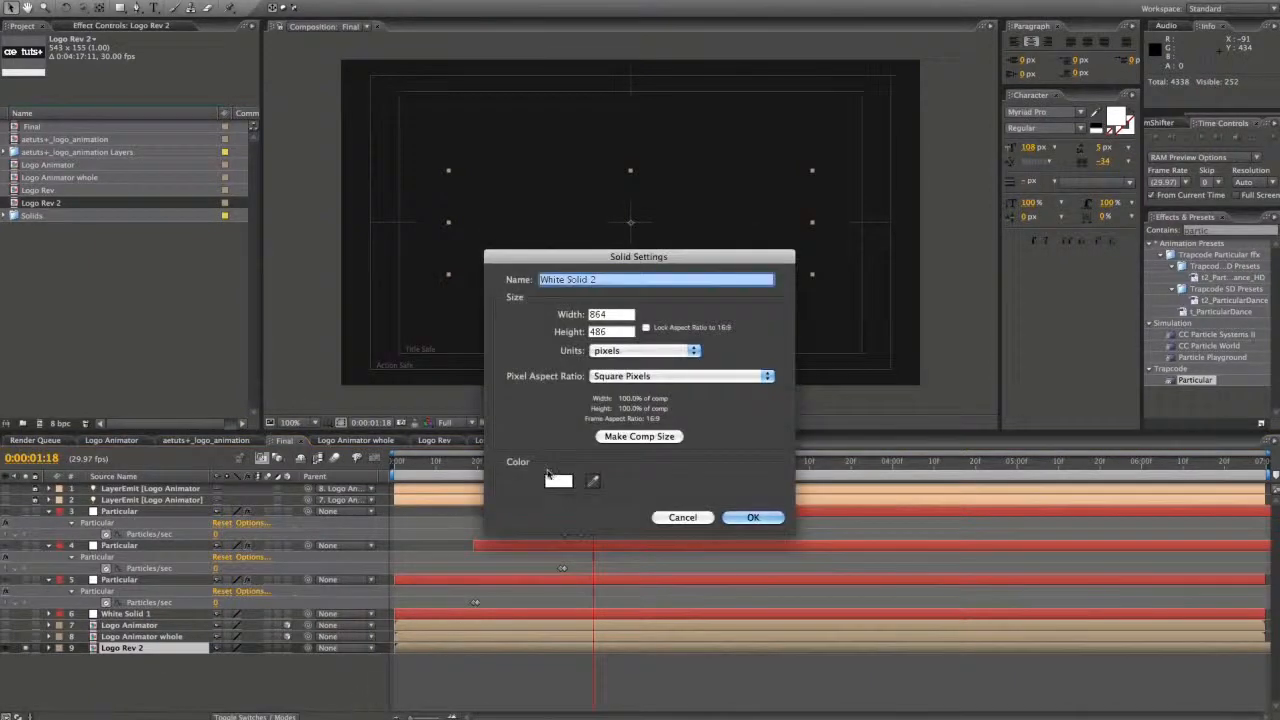
text(par)
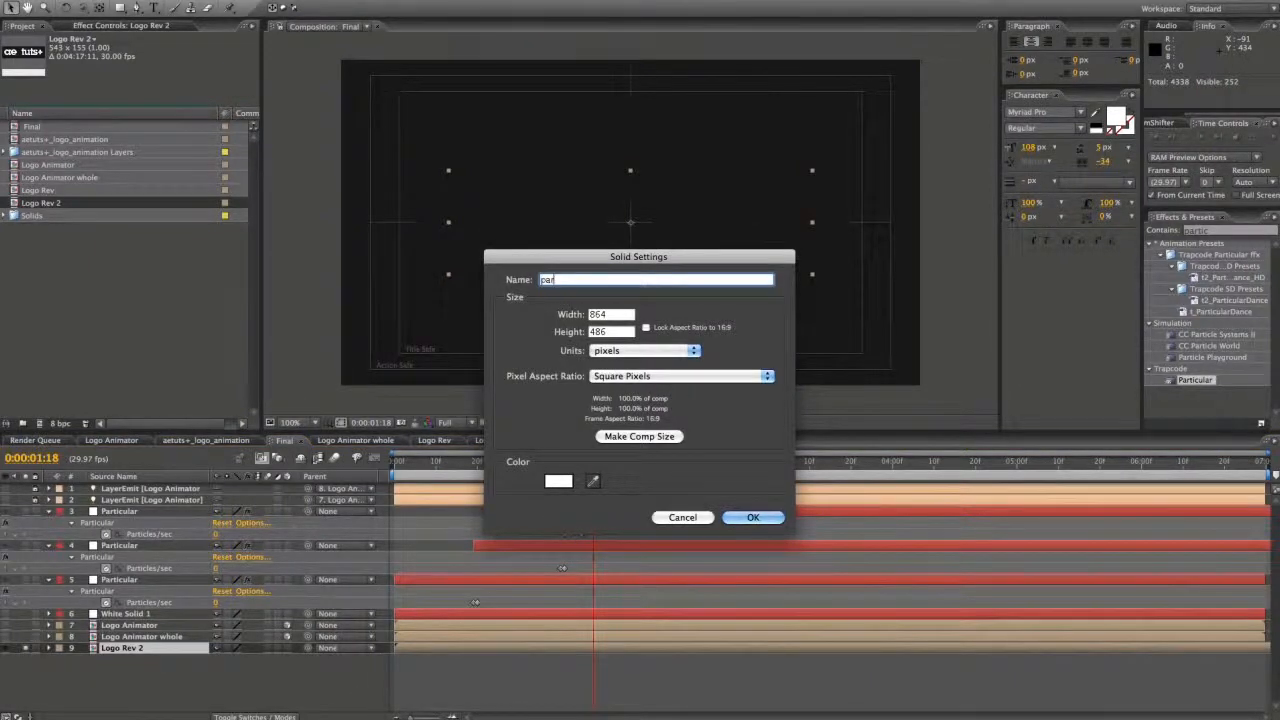
text(articular square)
key(Return)
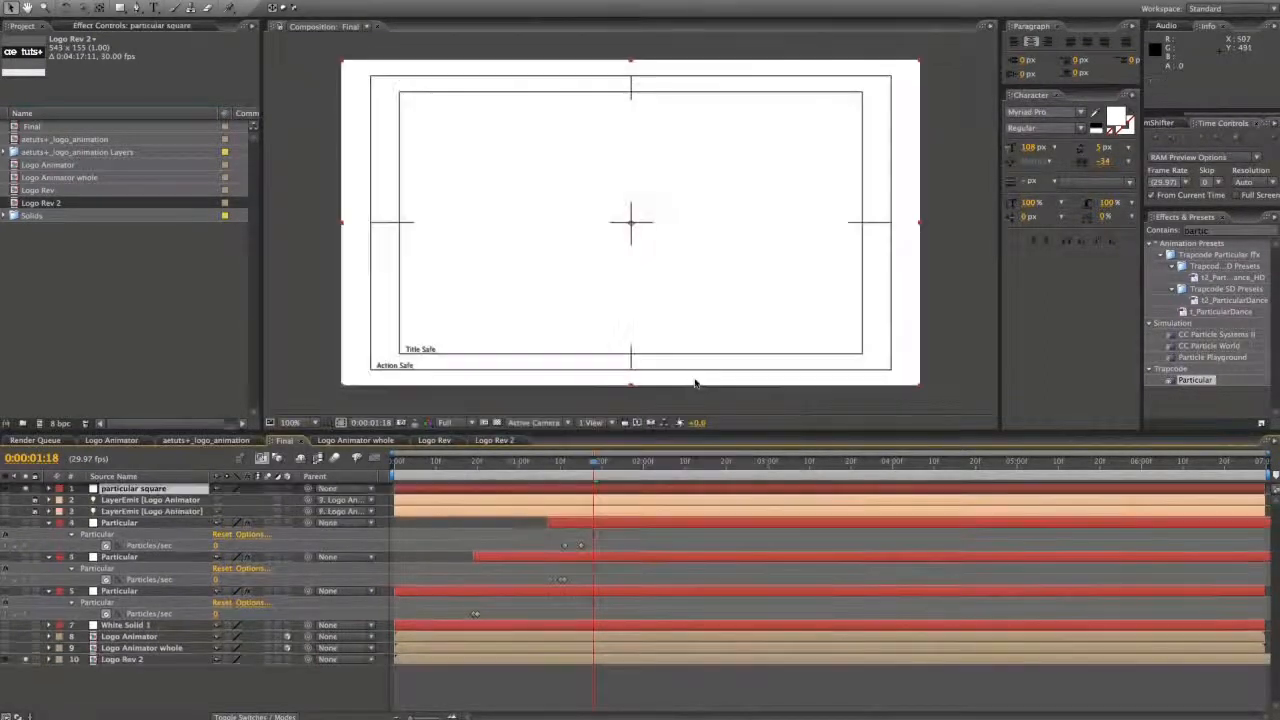
- Apply Trapcode Particular to the particular square solid and set its Emitter Type to Layer
double_click(1207, 380)
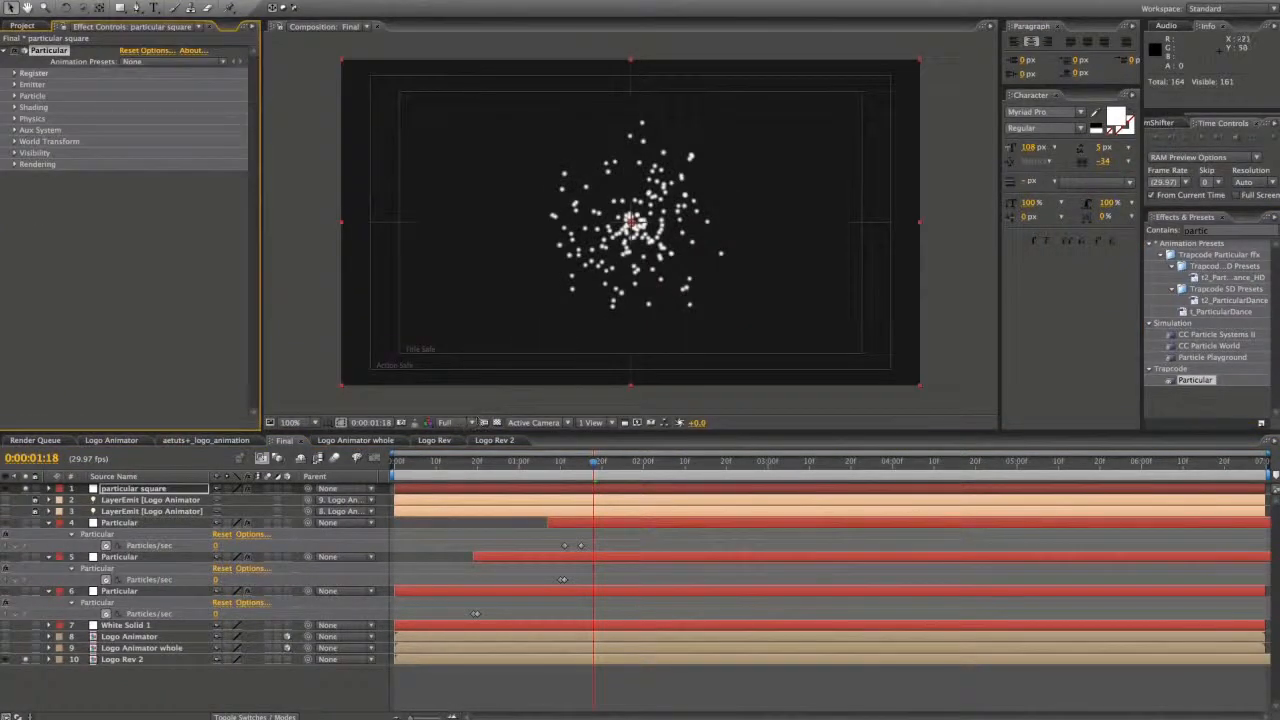
click(14, 85)
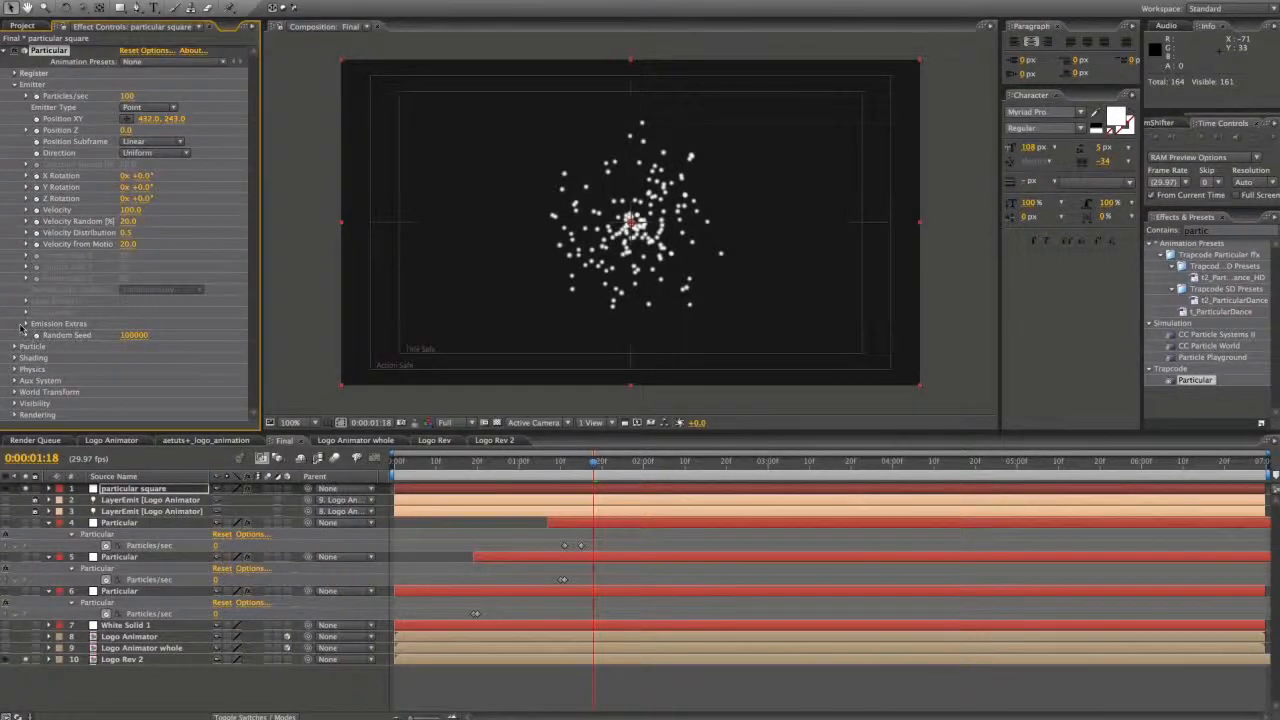
click(150, 107)
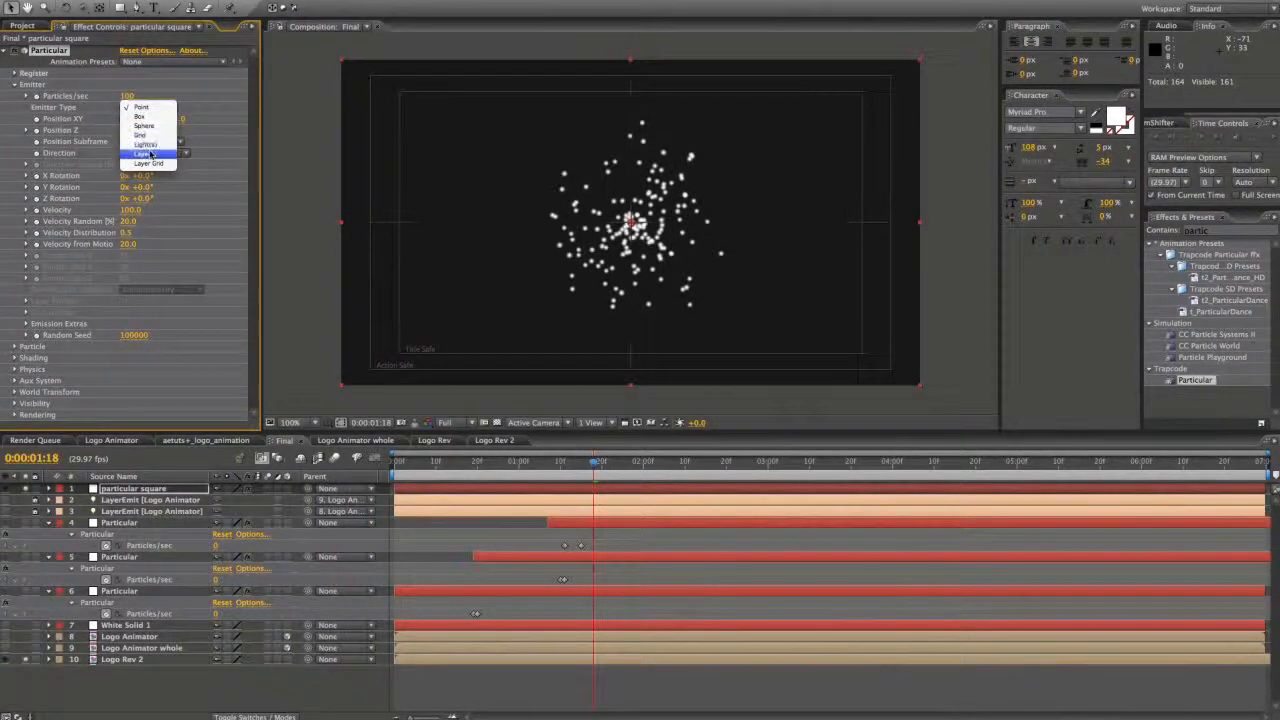
click(140, 151)
- Make Logo Rev 2 a 3D layer and assign it as Particular's Layer Emitter source
click(25, 304)
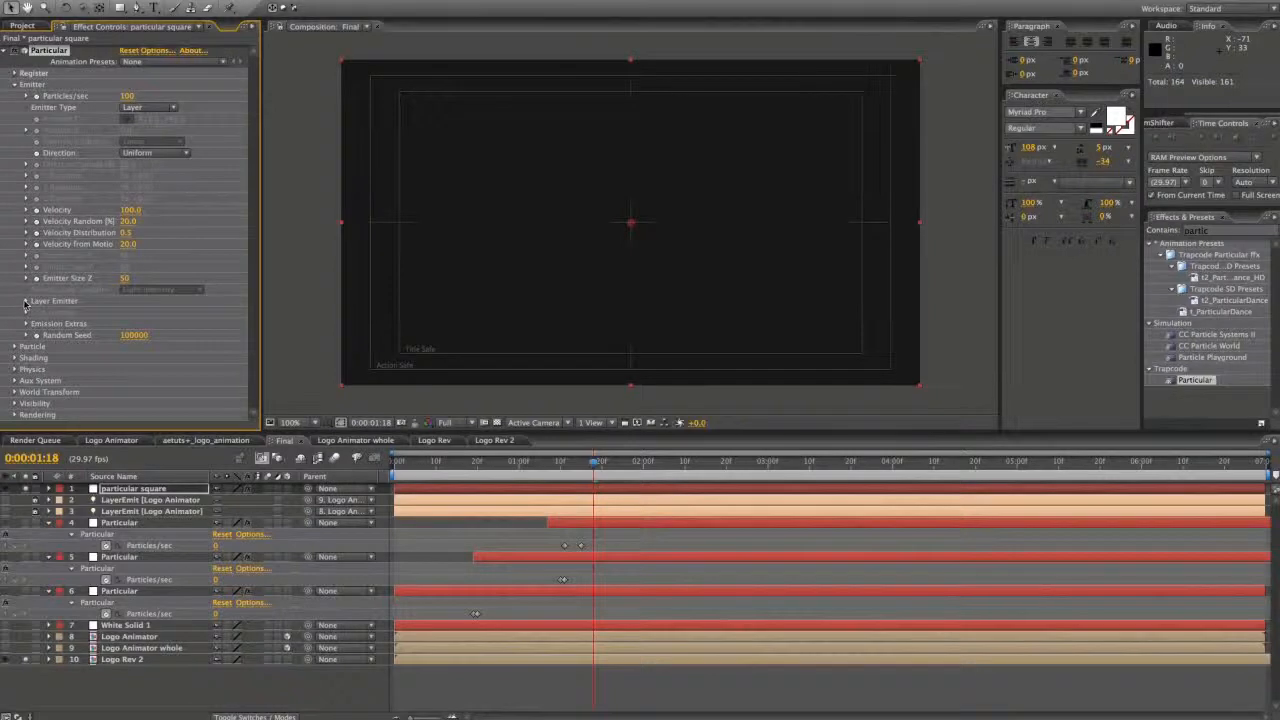
scroll(110, 373, down, 1)
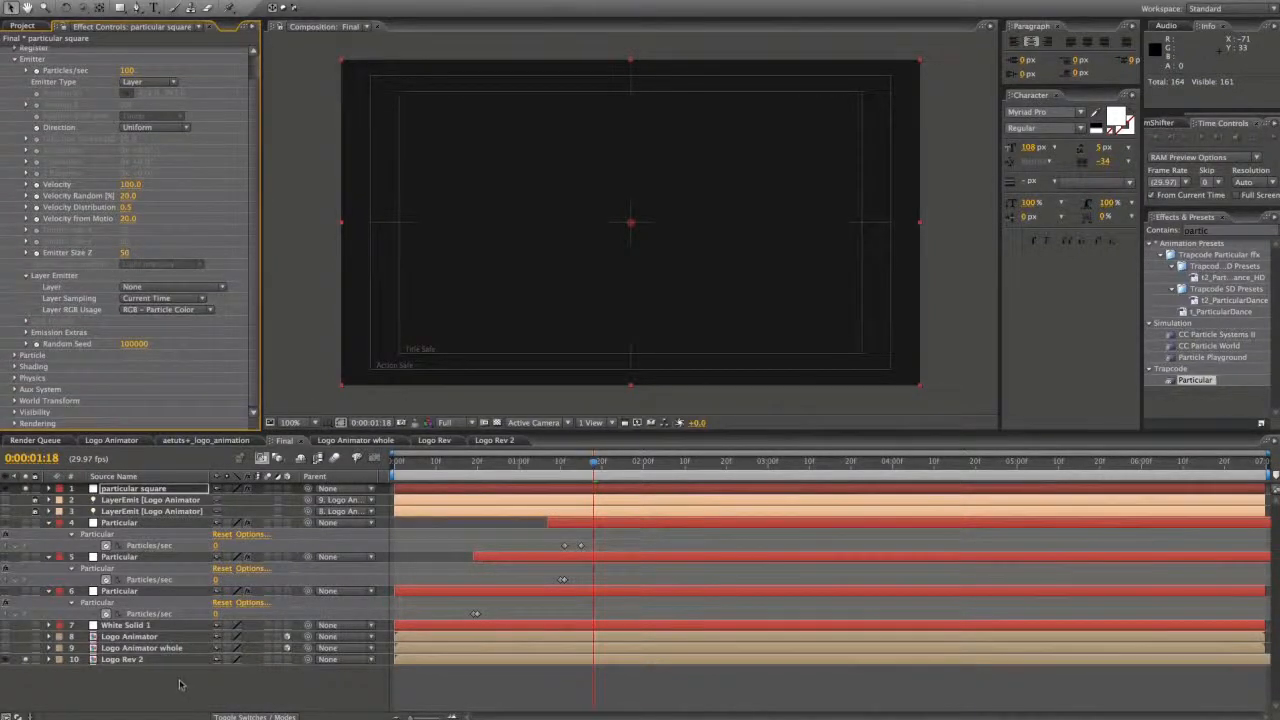
click(290, 667)
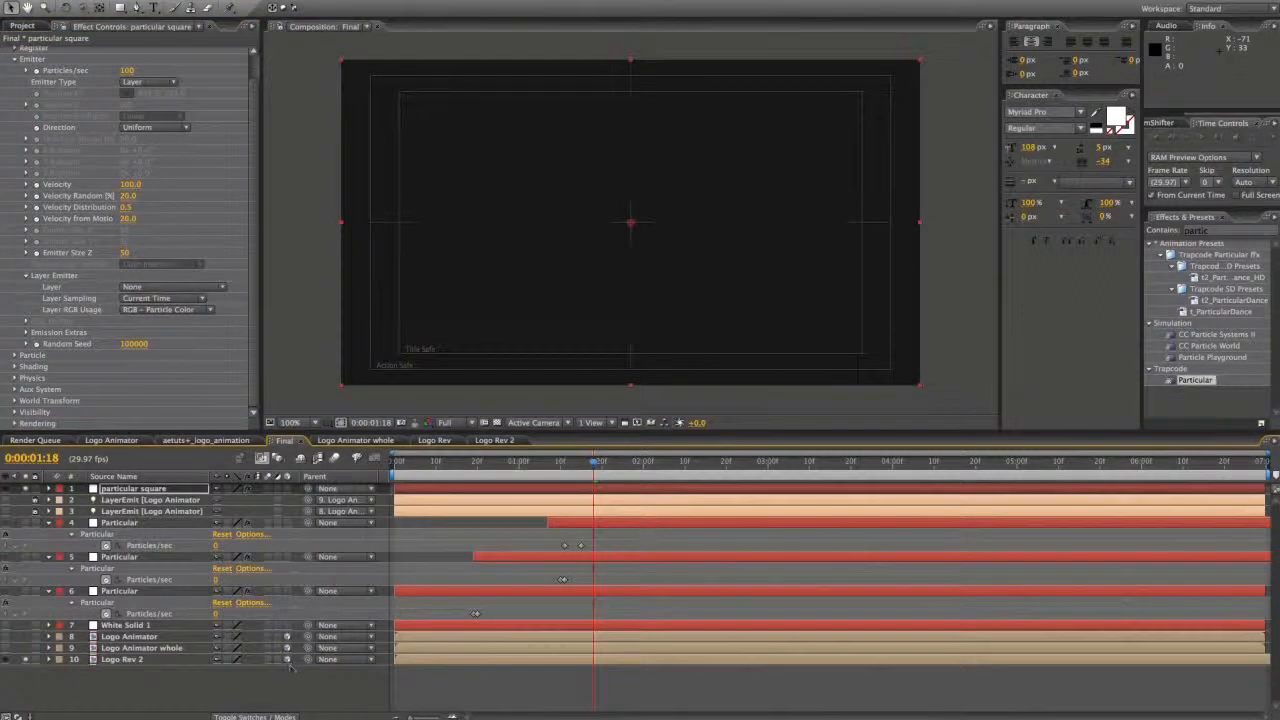
click(142, 288)
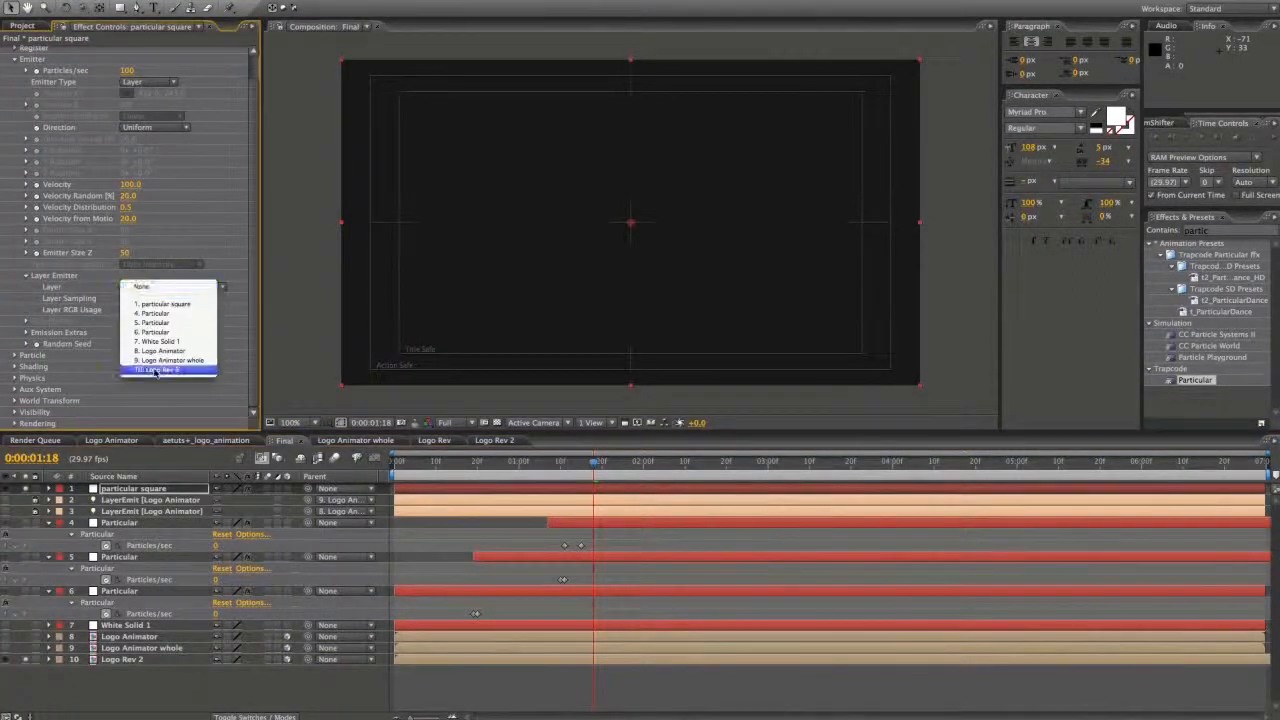
click(153, 373)
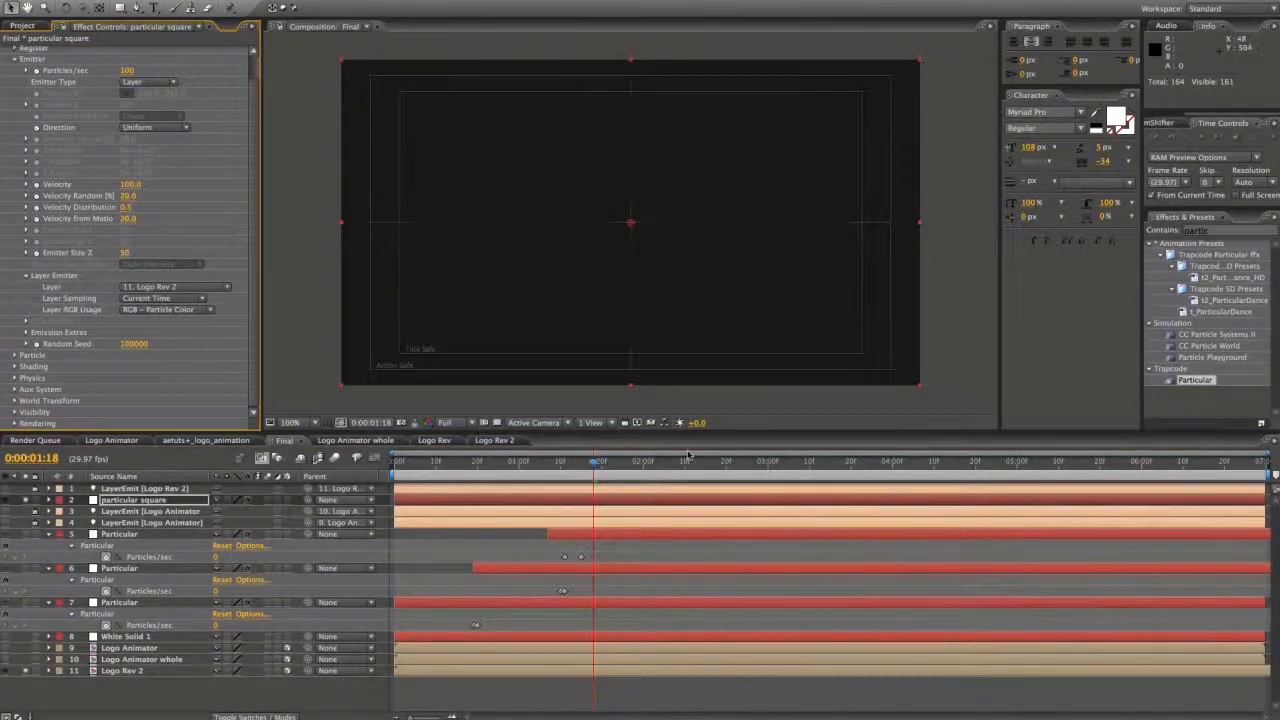
- Set the emitter's Particles/sec to 5000 and scrub back to 0:00:01:01 to check the emission
scroll(116, 62, up, 1)
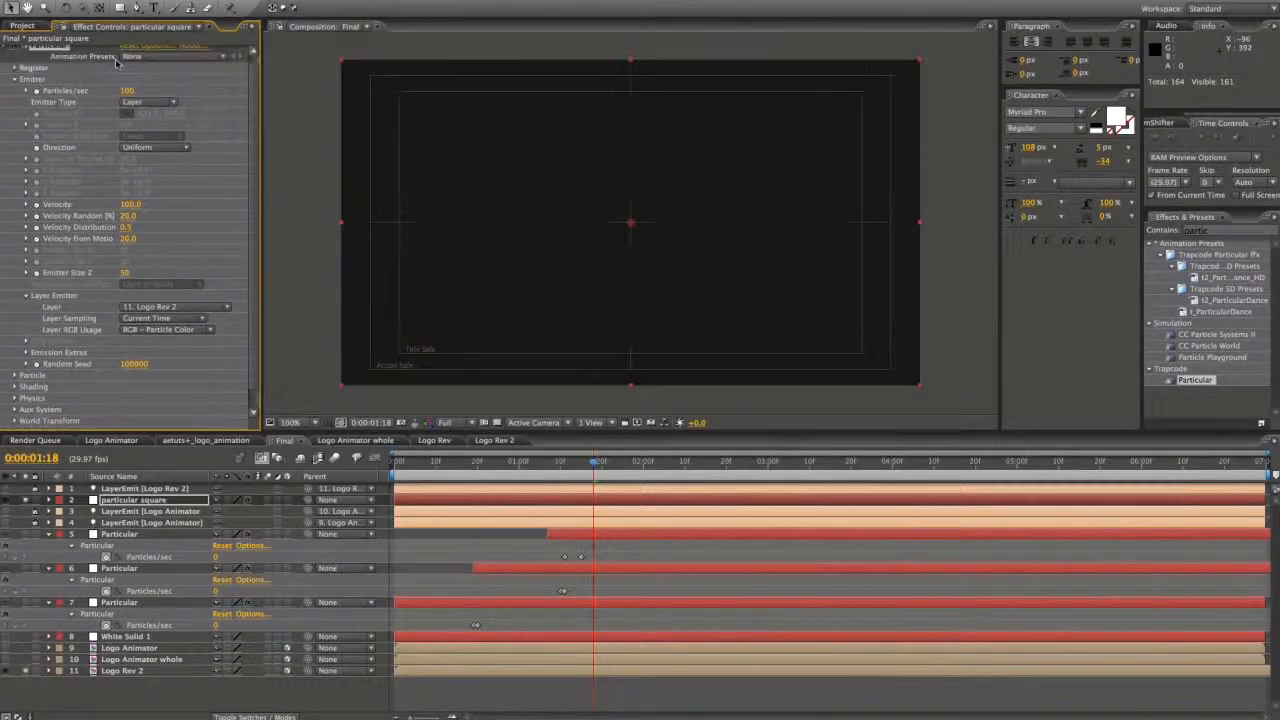
click(127, 90)
text(5000)
key(Return)
drag(587, 466, 537, 475)
click(521, 466)
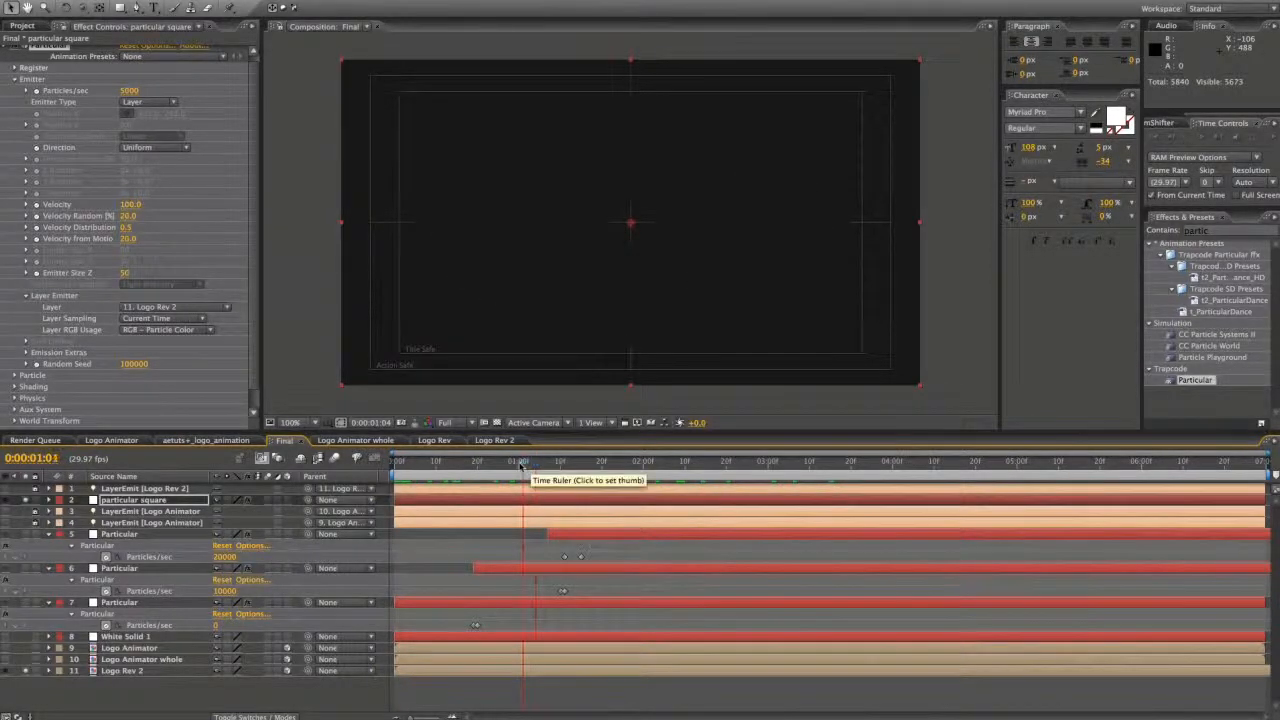
- Set Layer Sampling to Particle Birth Time and the emitter Velocity to 0
click(140, 320)
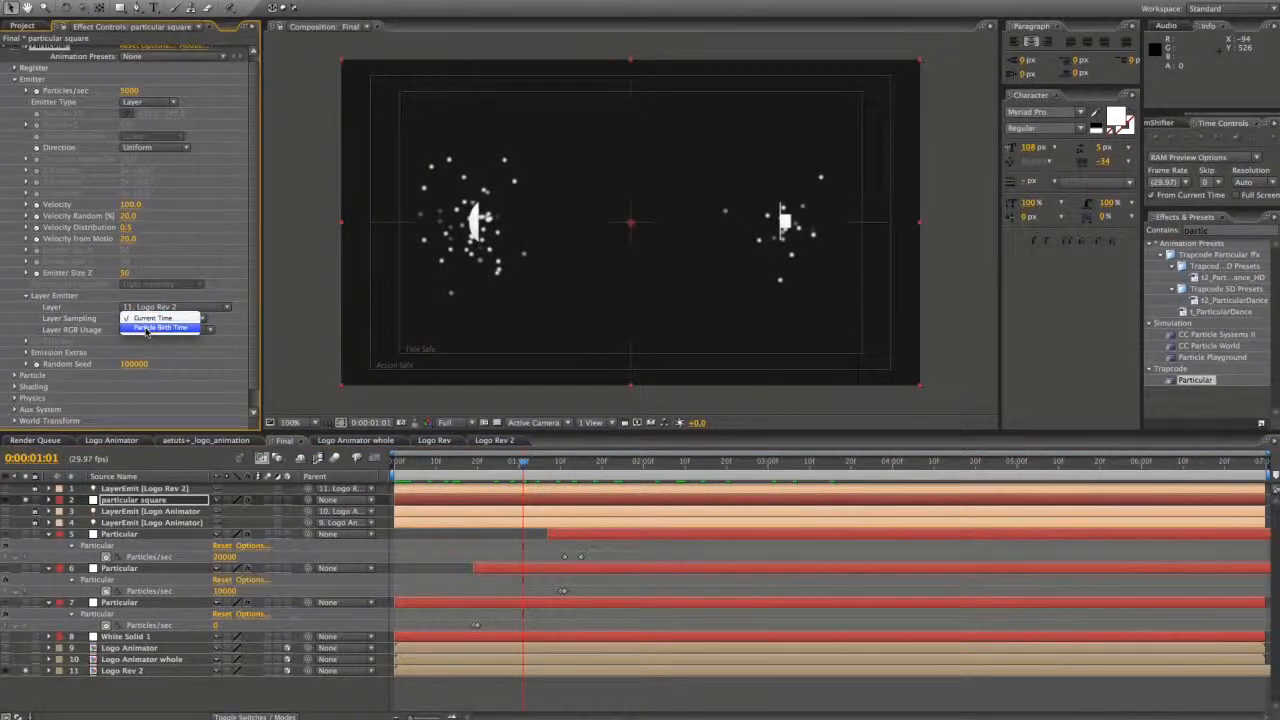
click(145, 329)
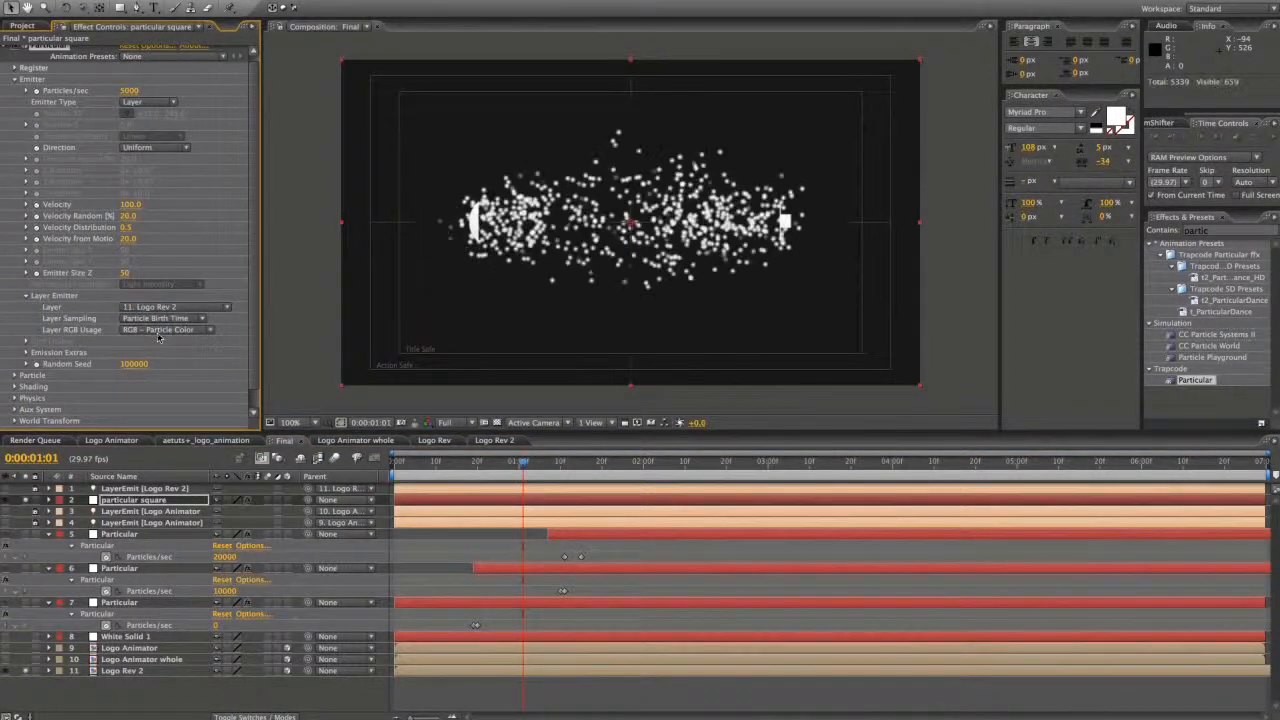
click(129, 204)
text(0)
key(Return)
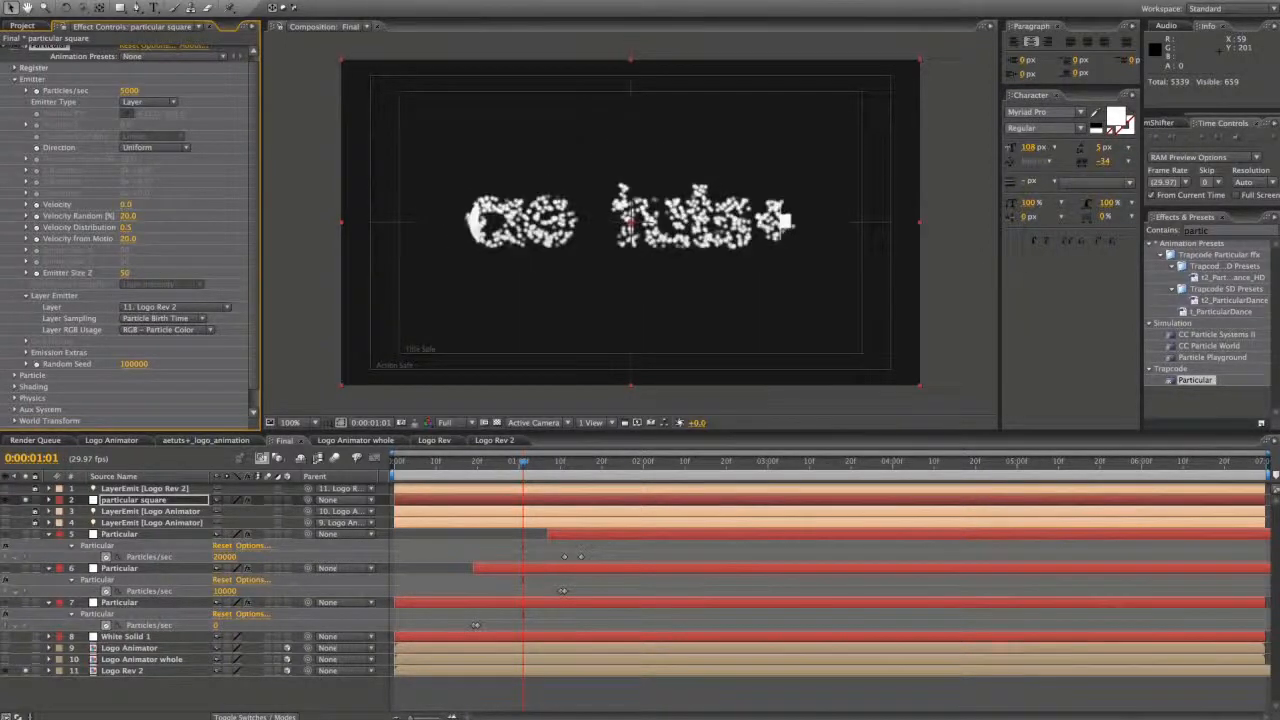
- Change the Particle Type of the particular square layer to Textured Polygon Colorize
scroll(213, 247, down, 2)
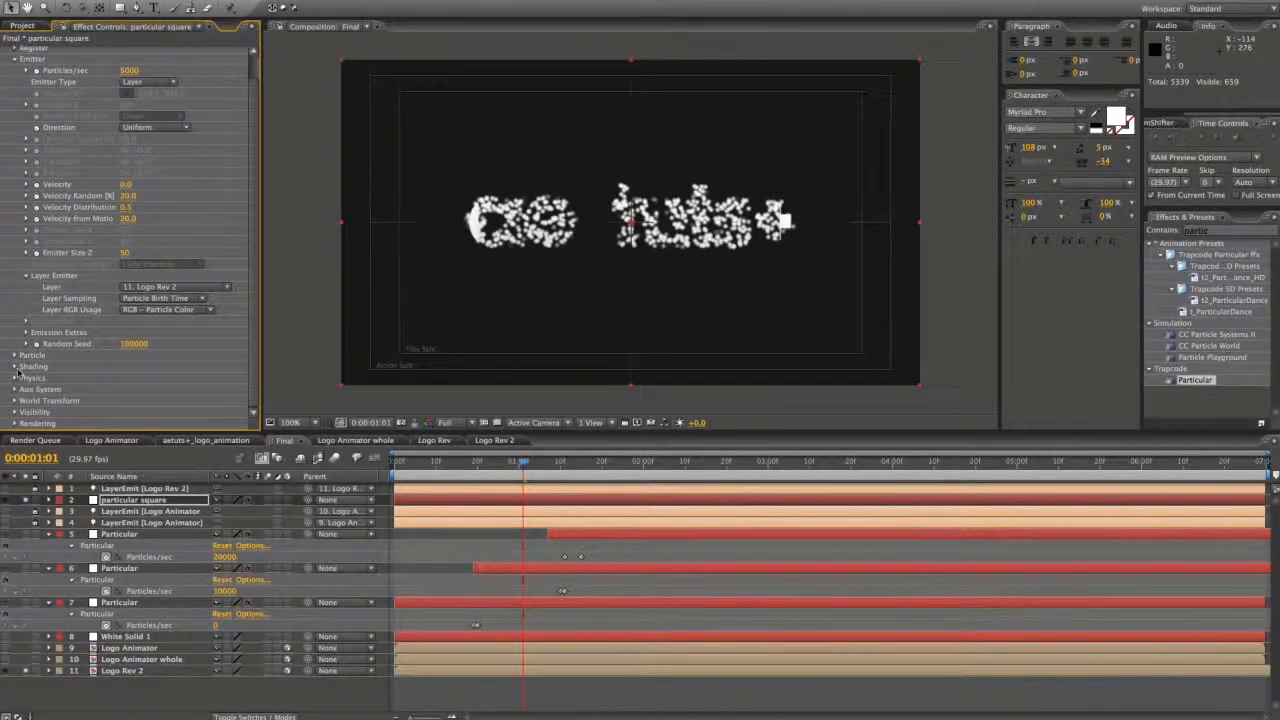
click(15, 367)
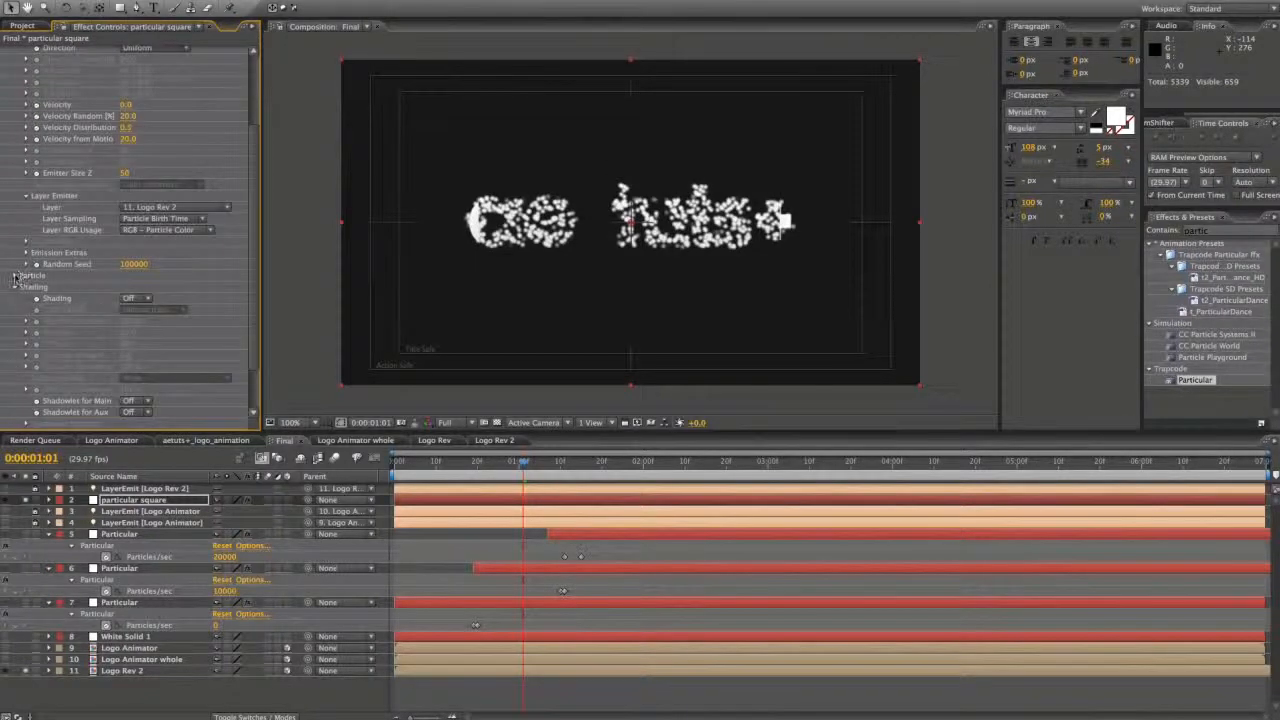
click(15, 275)
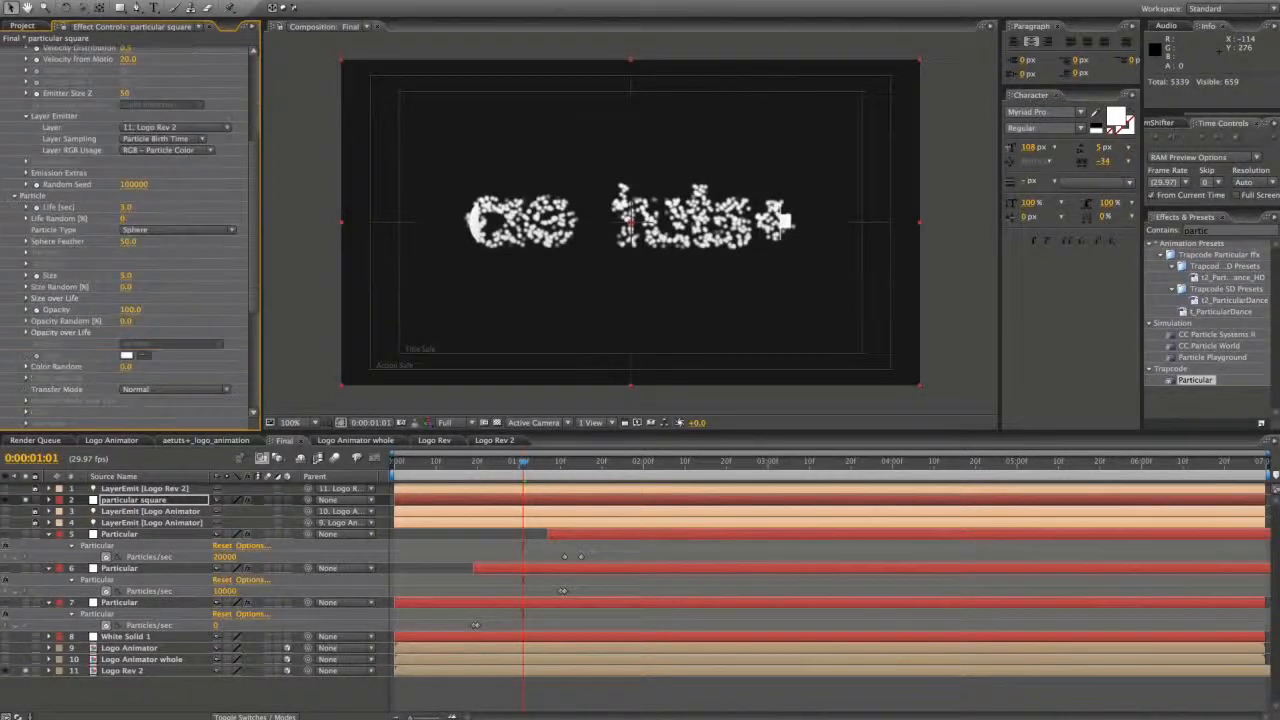
scroll(176, 230, up, 3)
scroll(176, 230, down, 2)
click(181, 242)
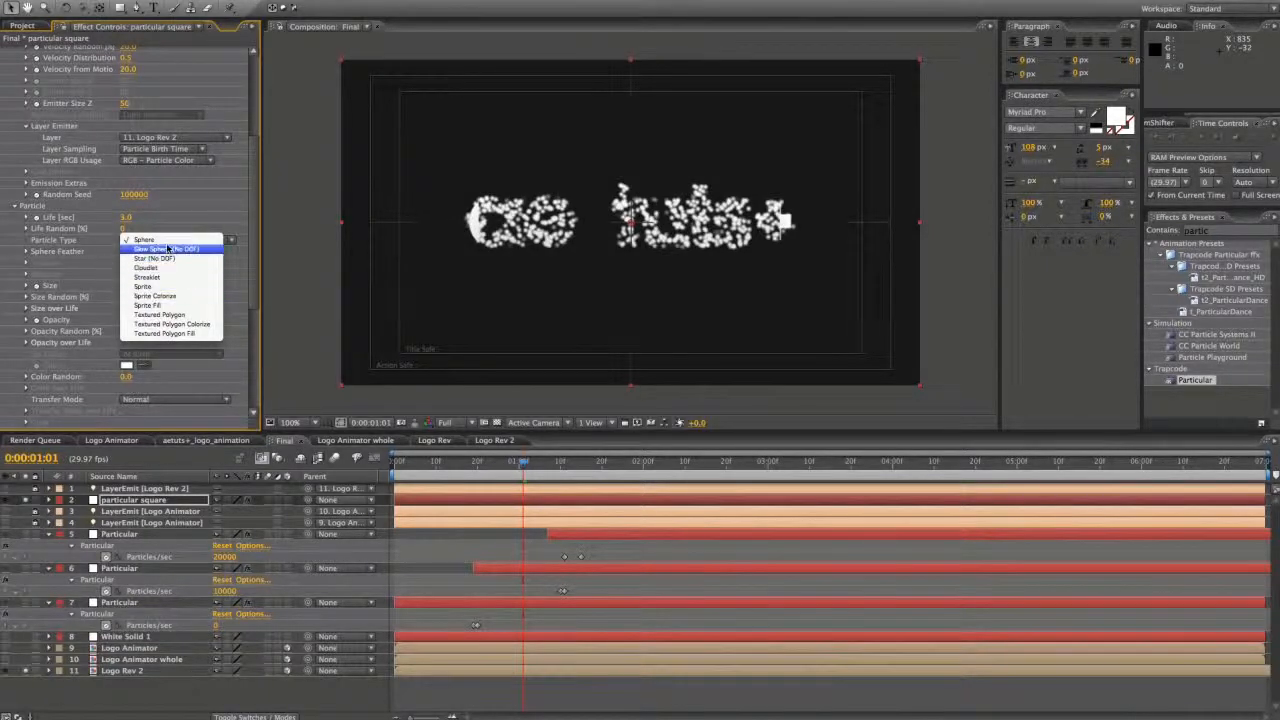
click(188, 329)
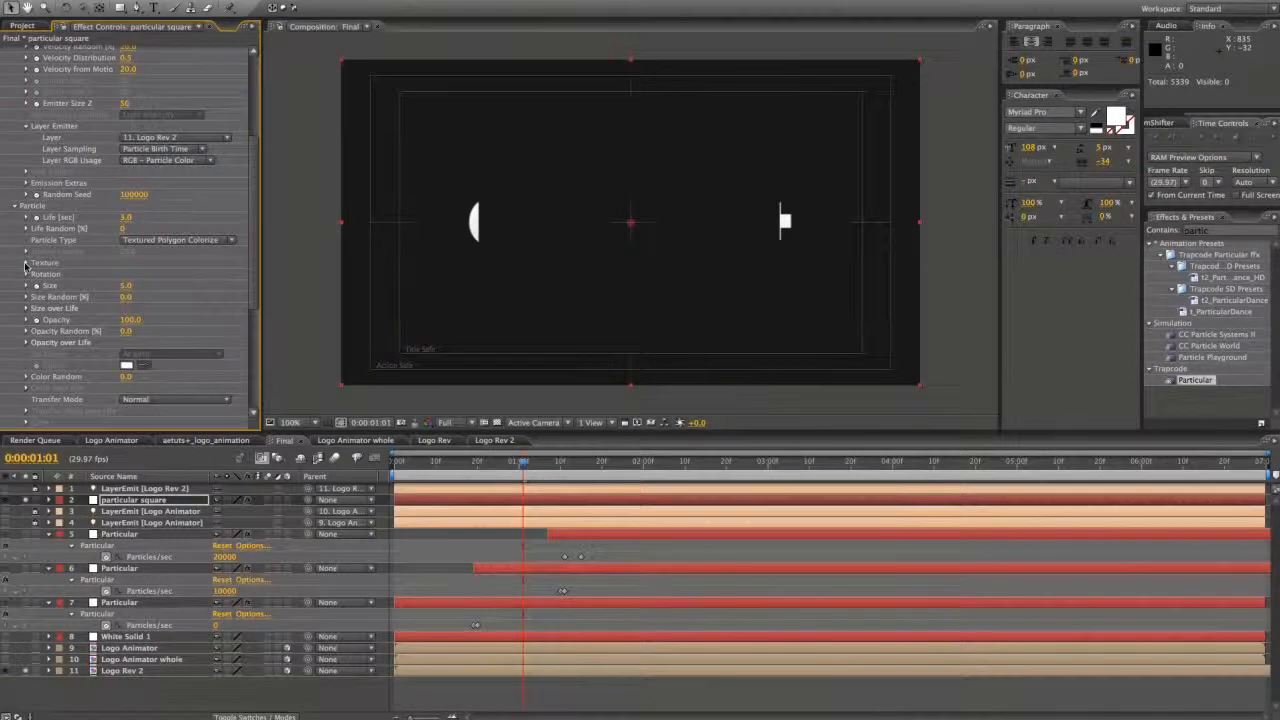
- Use White Solid 1 as the particle texture layer
click(26, 264)
click(180, 275)
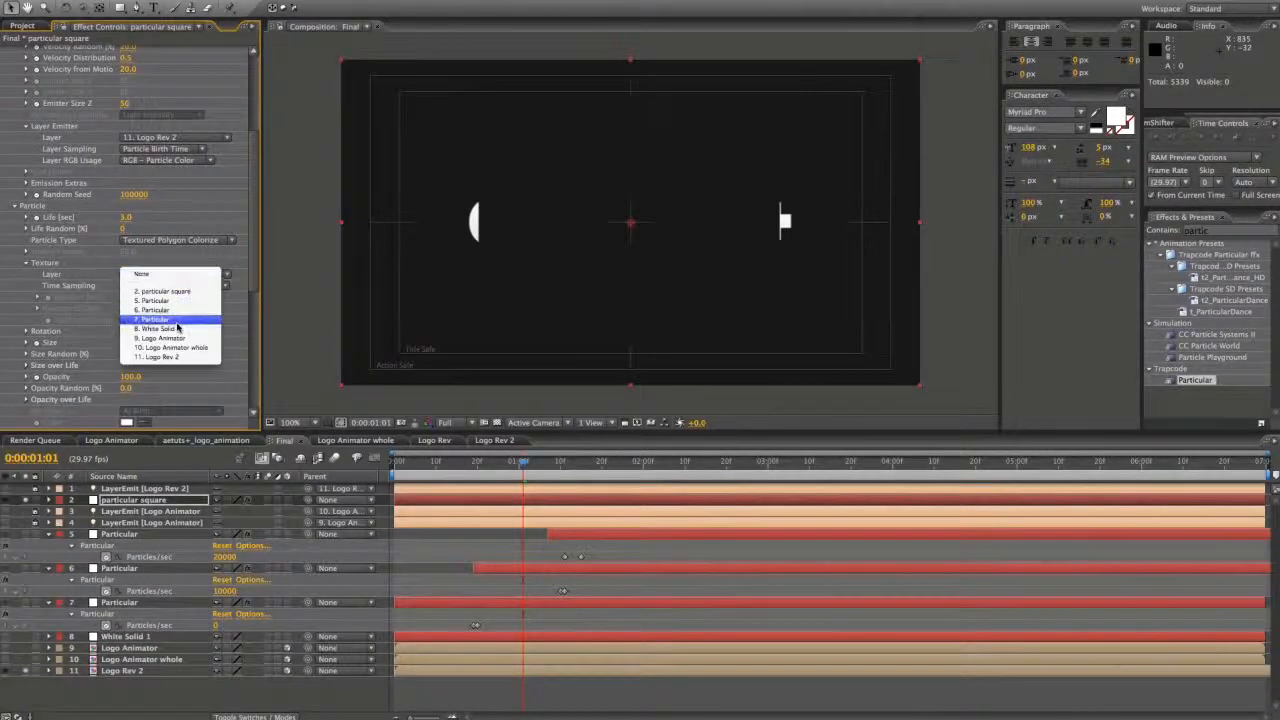
click(178, 329)
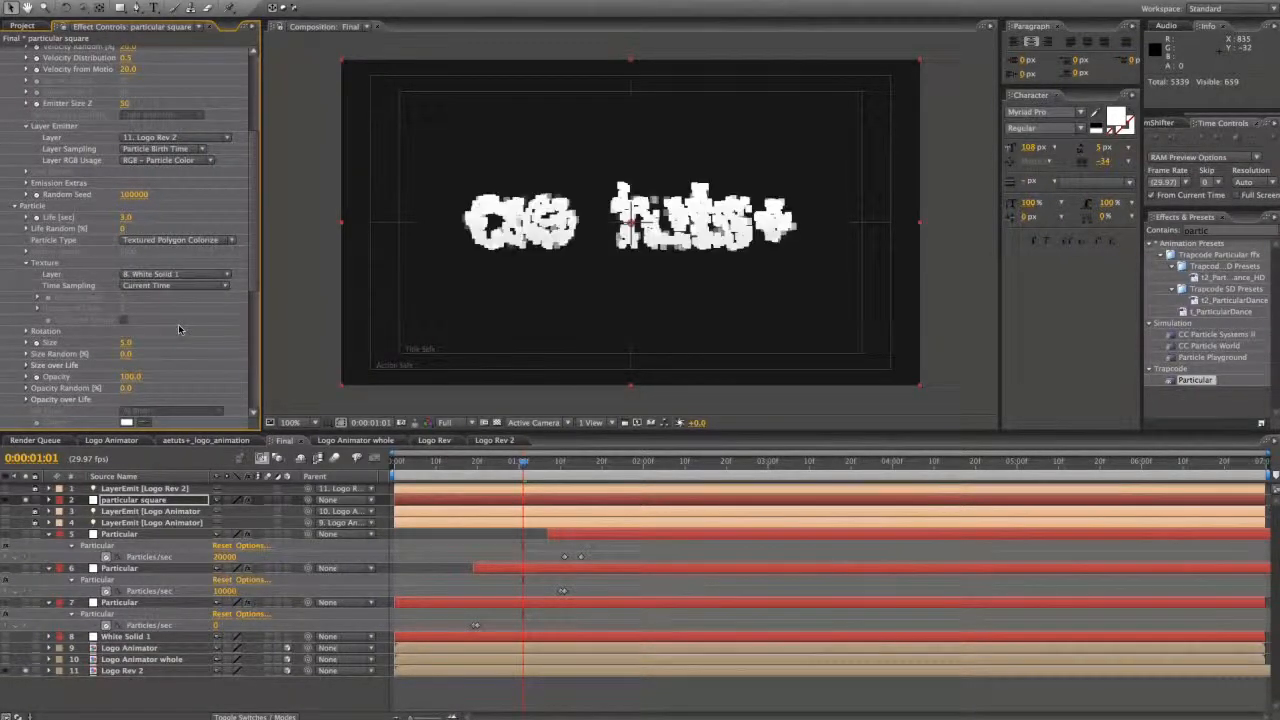
- Redraw the Size over Life curve so particles start at zero and ramp up to full size before mid-life
scroll(148, 328, down, 3)
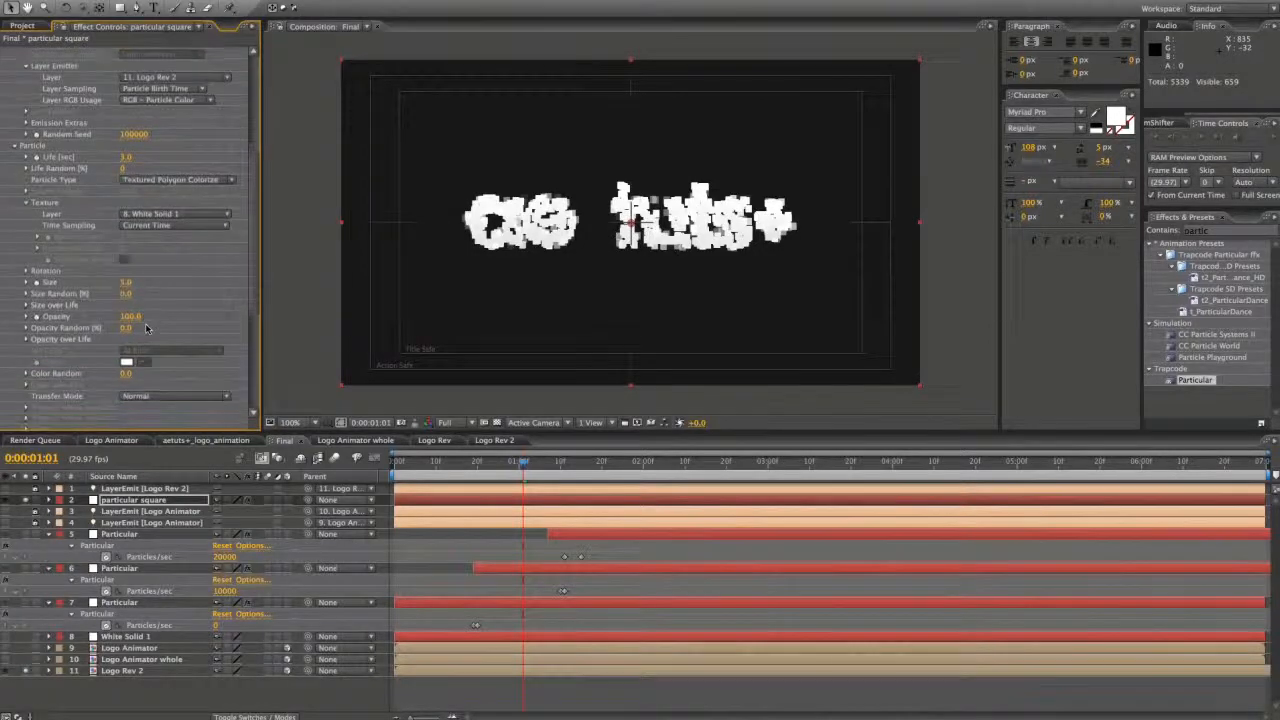
scroll(146, 328, down, 1)
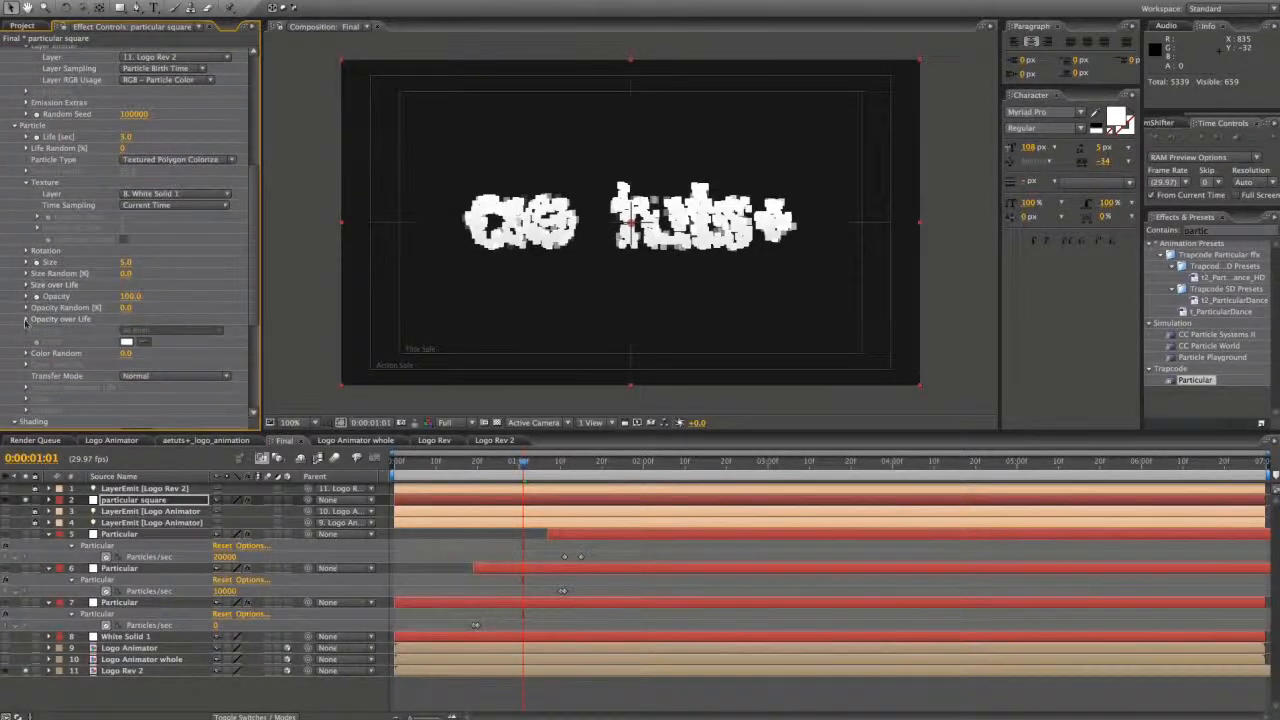
click(26, 285)
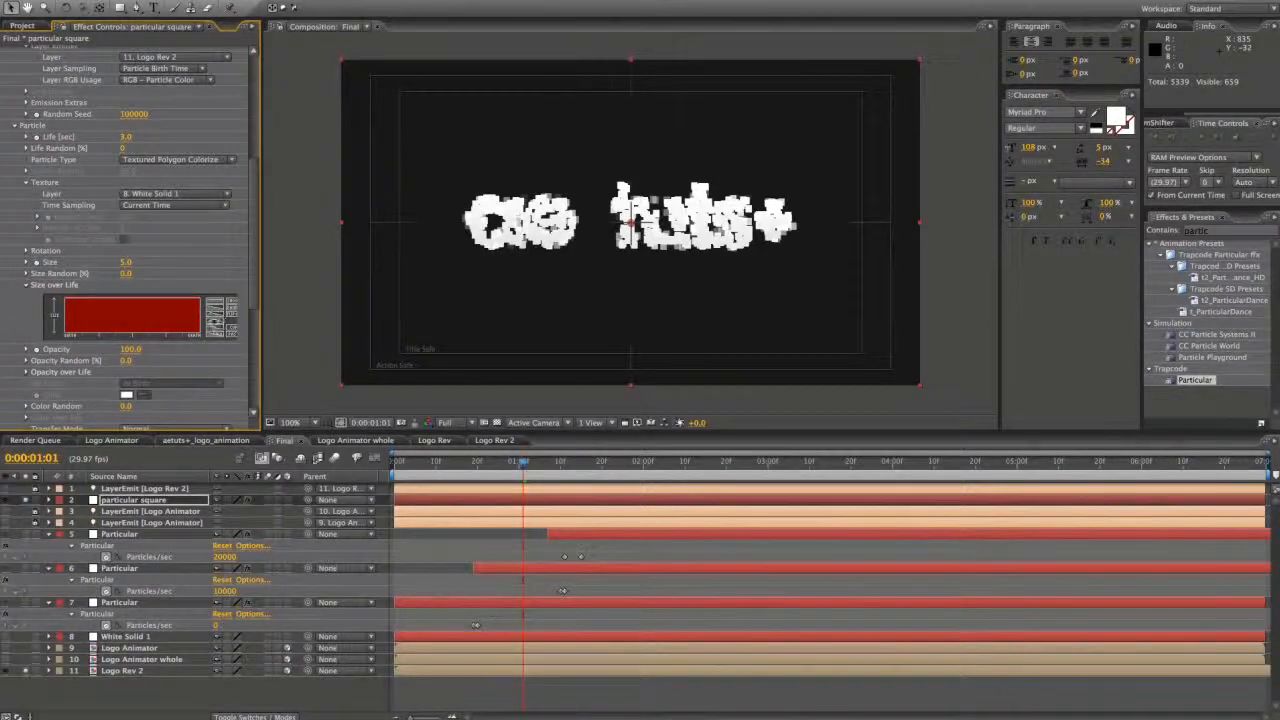
drag(64, 328, 200, 299)
drag(120, 300, 98, 317)
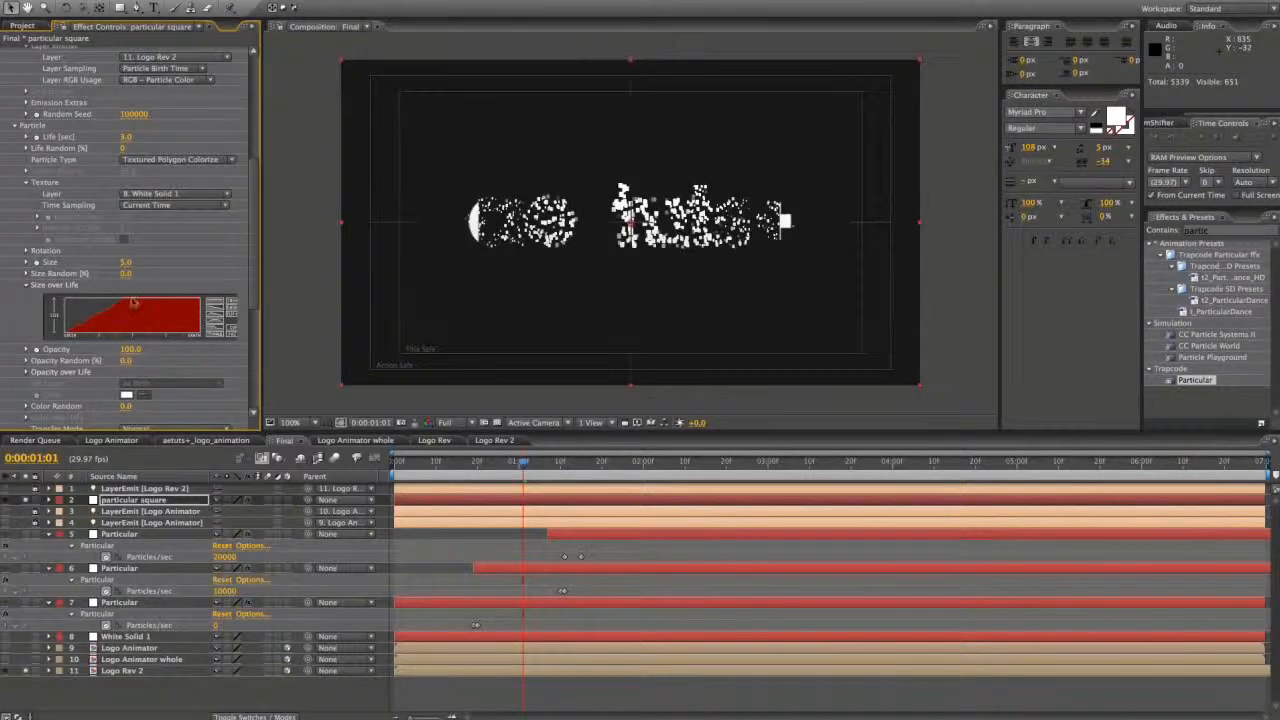
- Redraw the second half of the Size over Life curve so it falls to zero, and set the particle Life to 1 second
drag(130, 299, 202, 333)
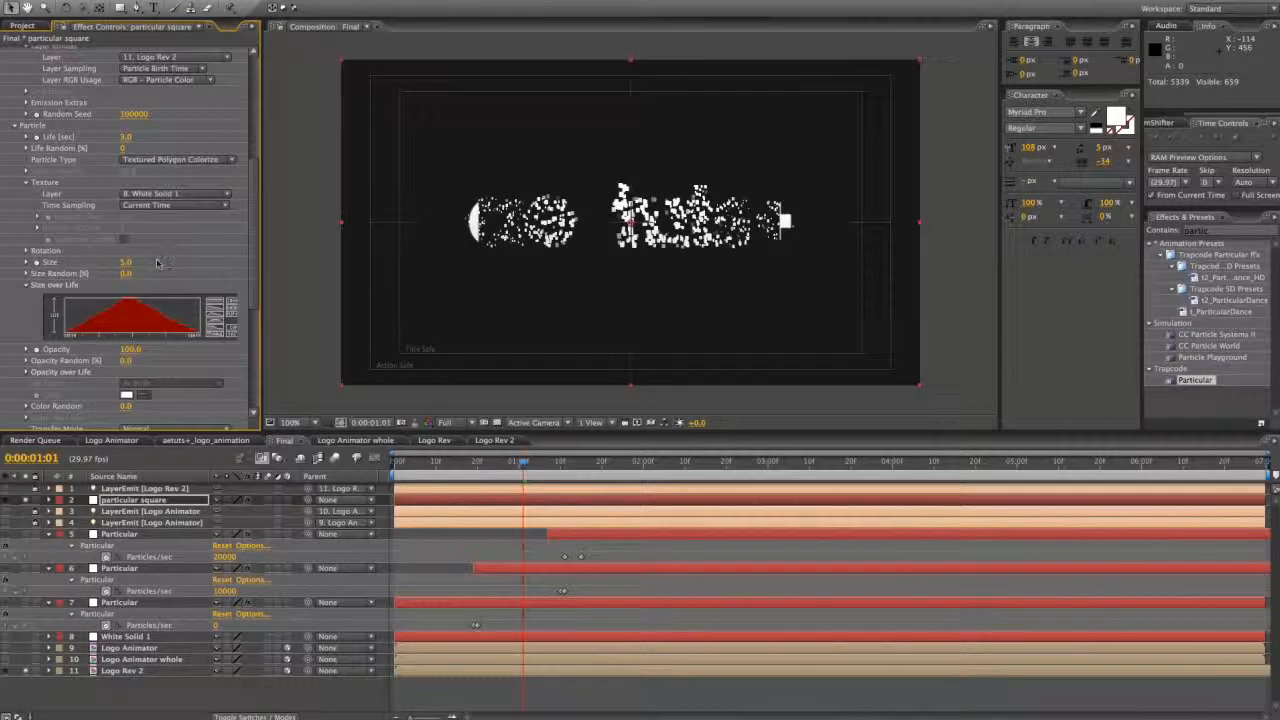
scroll(157, 263, down, 1)
click(125, 116)
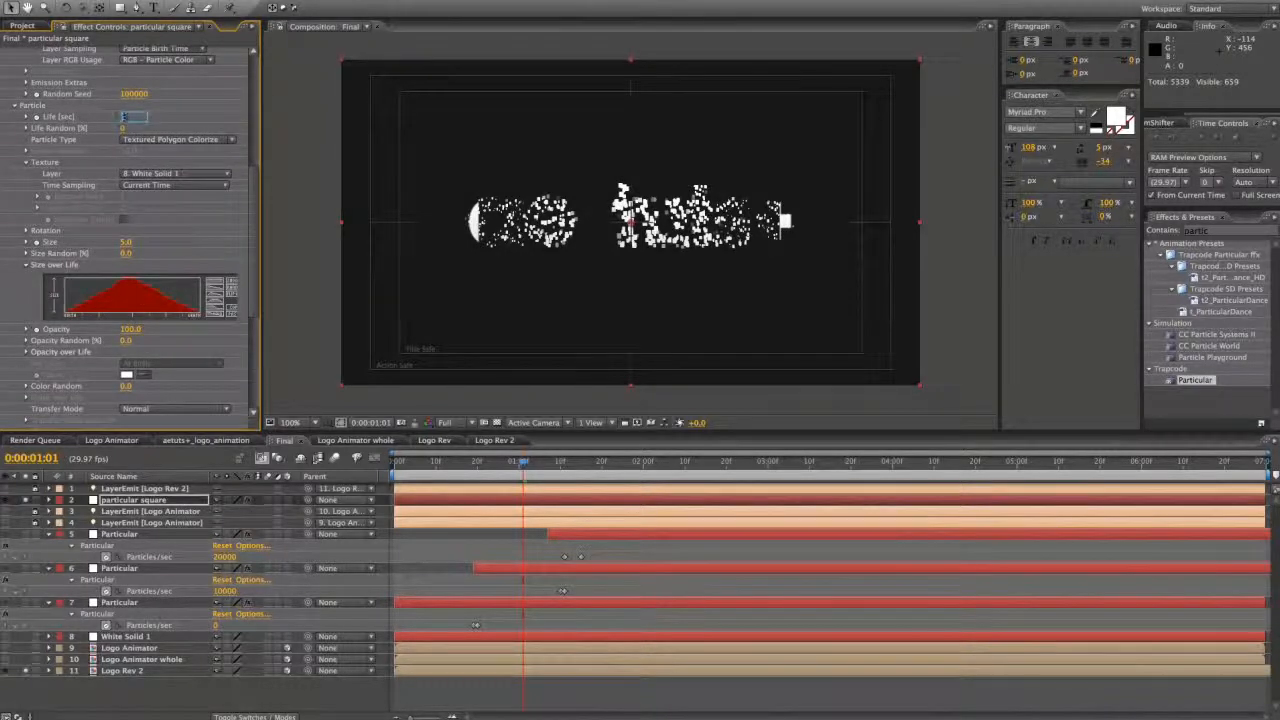
text(1)
key(Return)
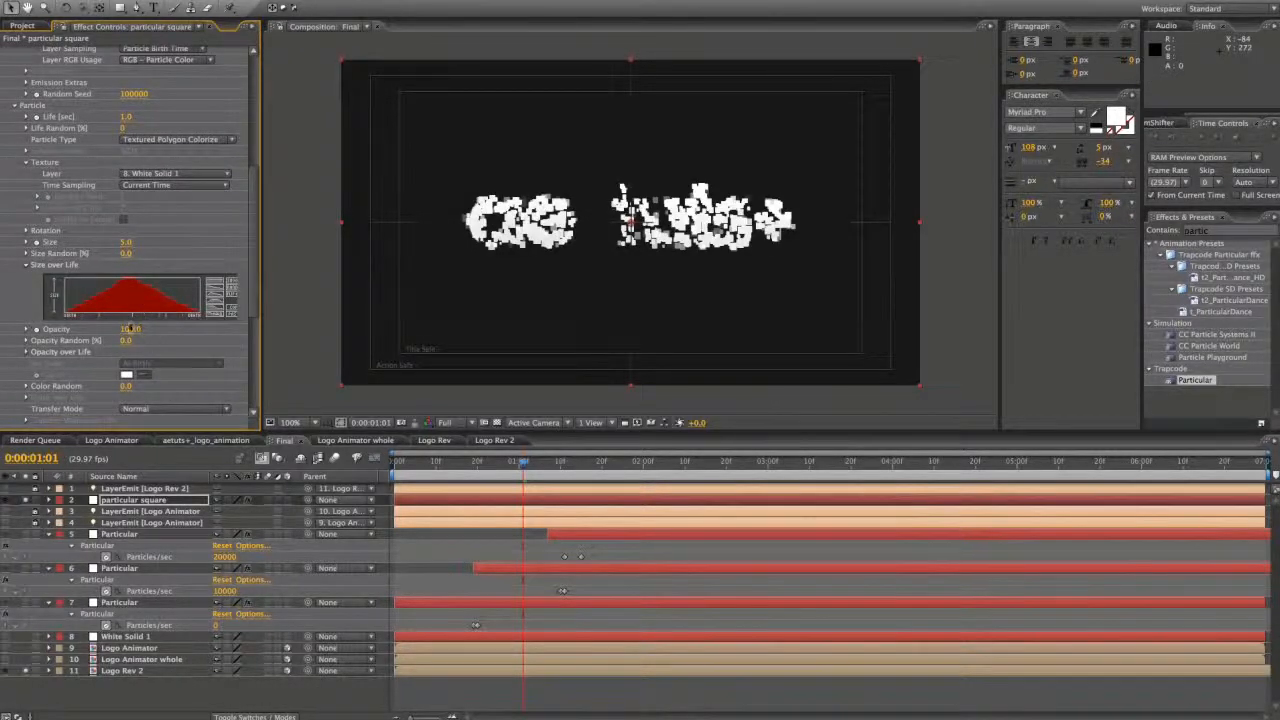
- Turn Shading on for the particular square effect
scroll(86, 296, down, 5)
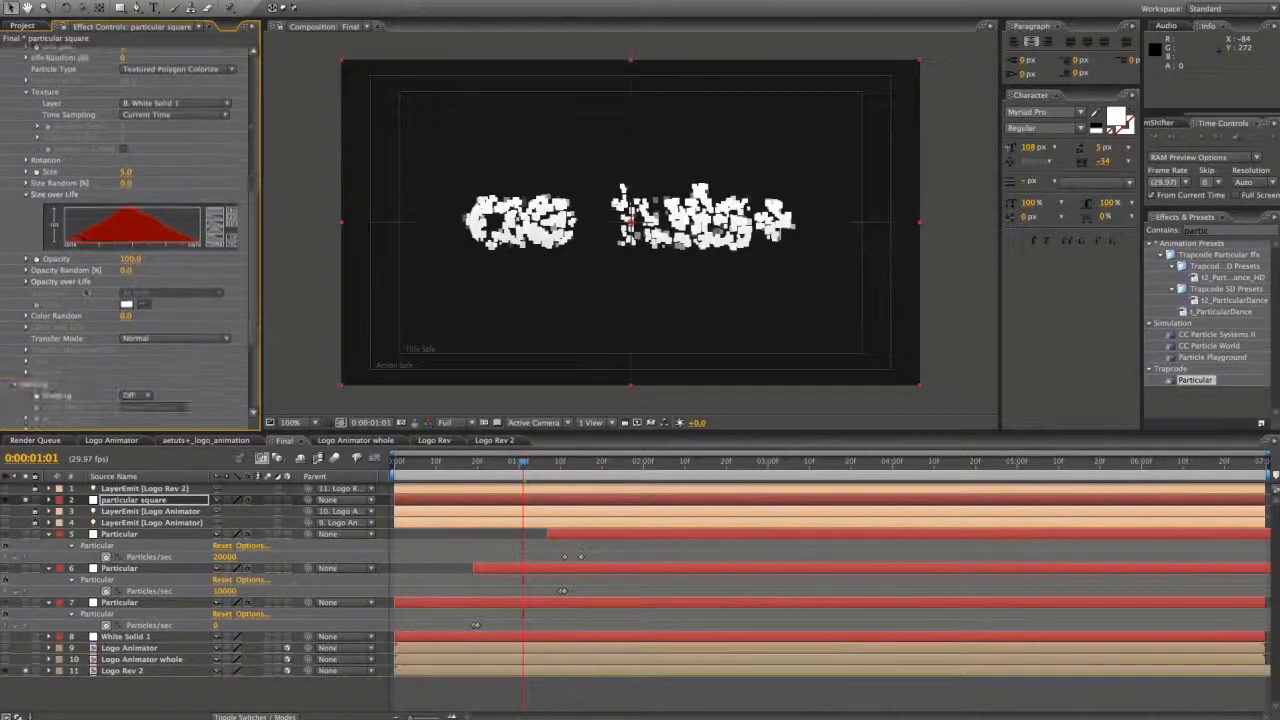
click(138, 379)
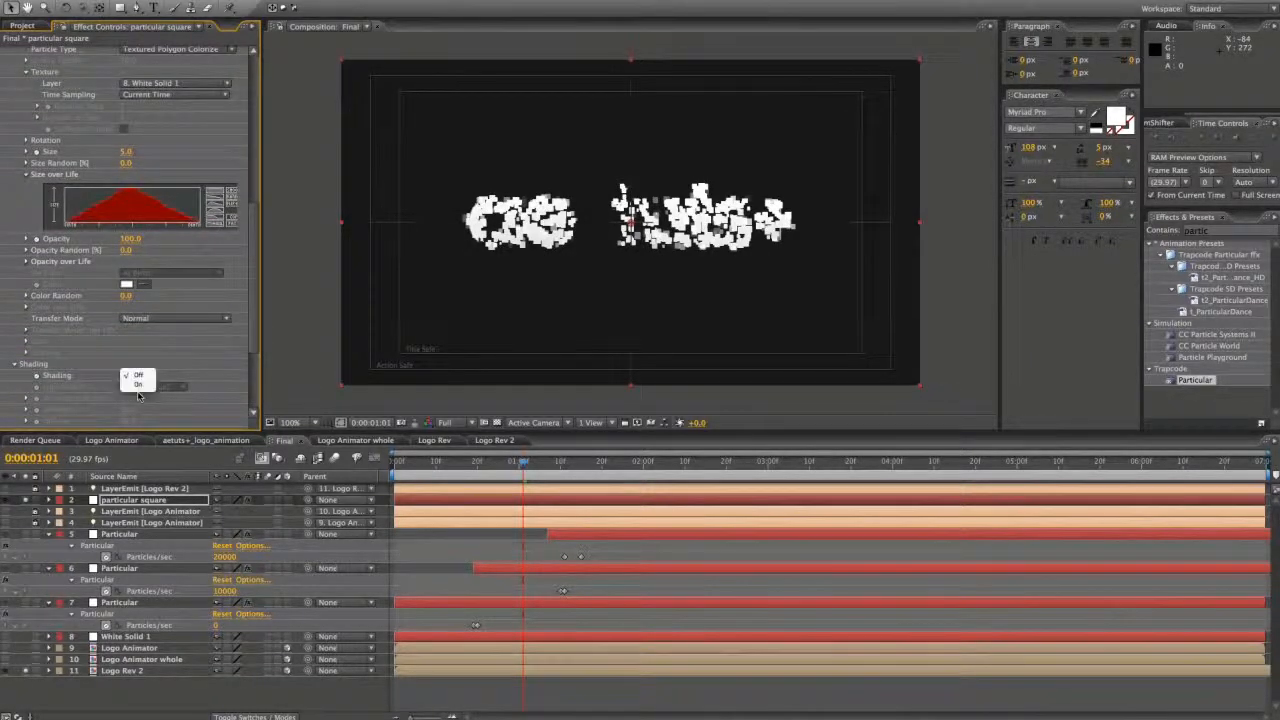
click(140, 388)
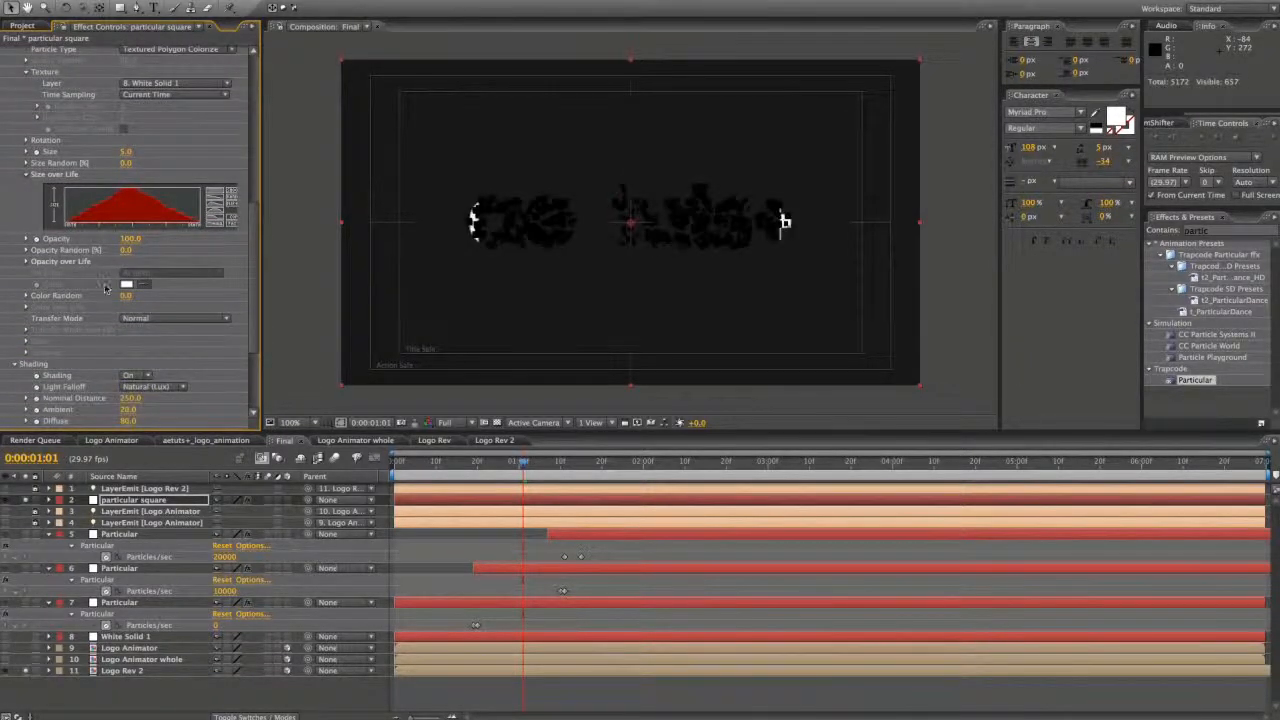
- Set the particle Size to 10
scroll(106, 289, up, 3)
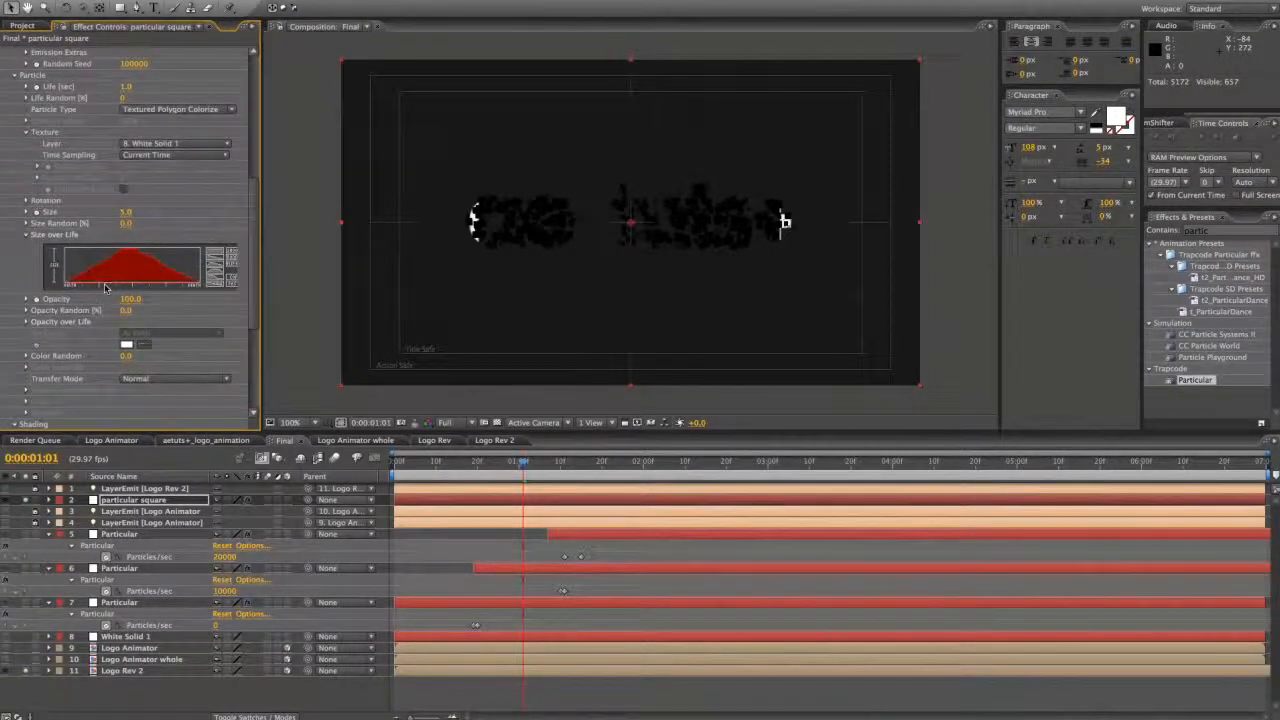
scroll(105, 288, down, 1)
click(127, 202)
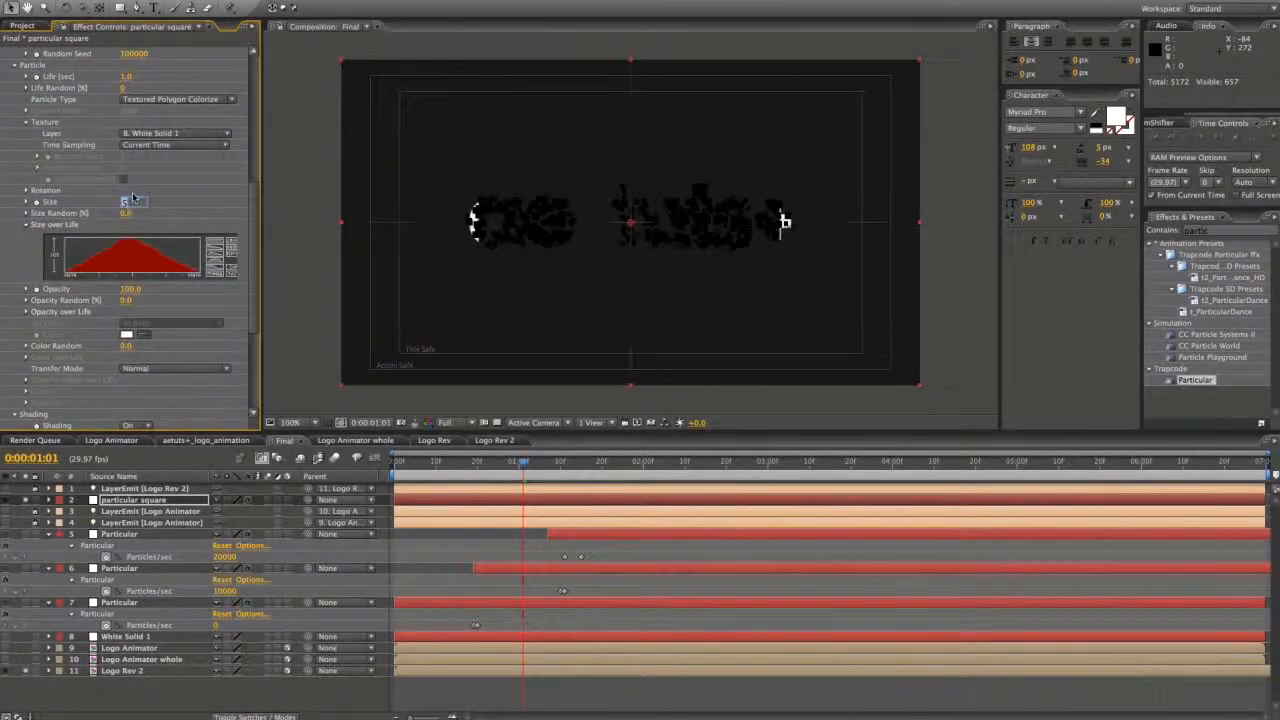
text(10)
key(Return)
- Turn on Shadowlet for Main in the particular square layer's Shading settings
scroll(127, 288, down, 5)
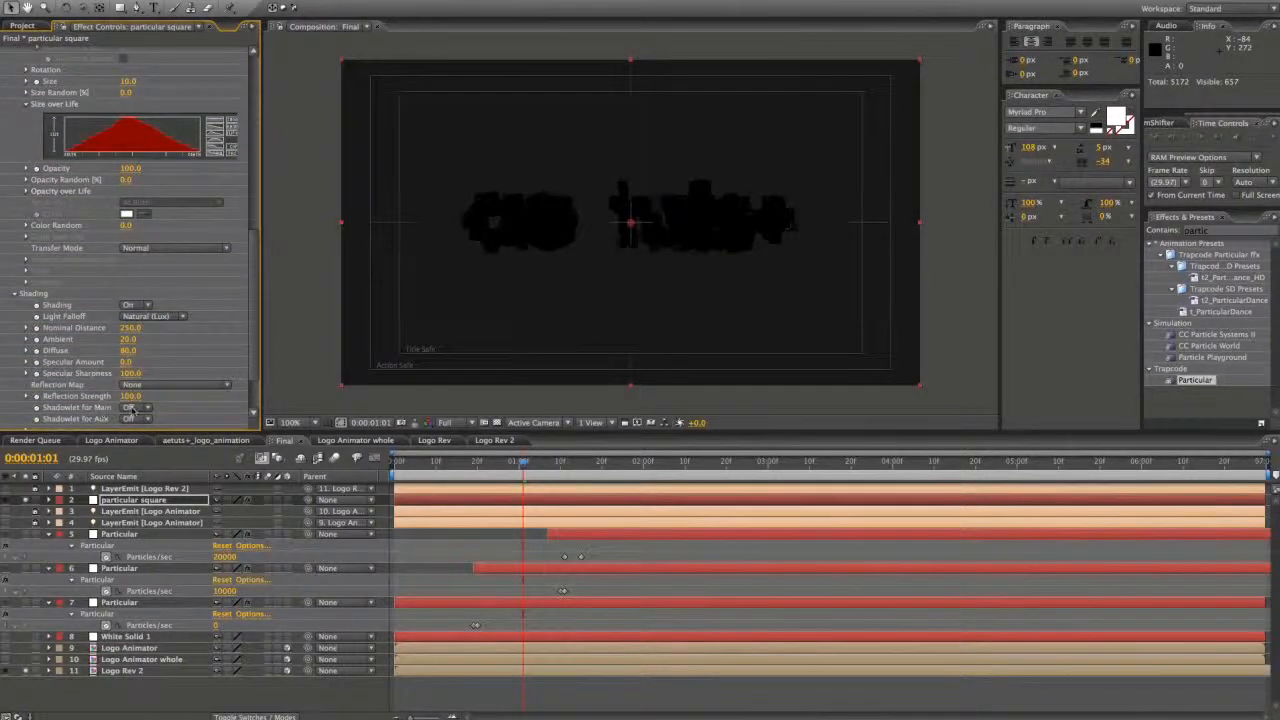
click(130, 408)
click(134, 420)
- Add a white Point light named Light 1 with 104% intensity to the Final composition
right_click(248, 690)
mouse_move(262, 694)
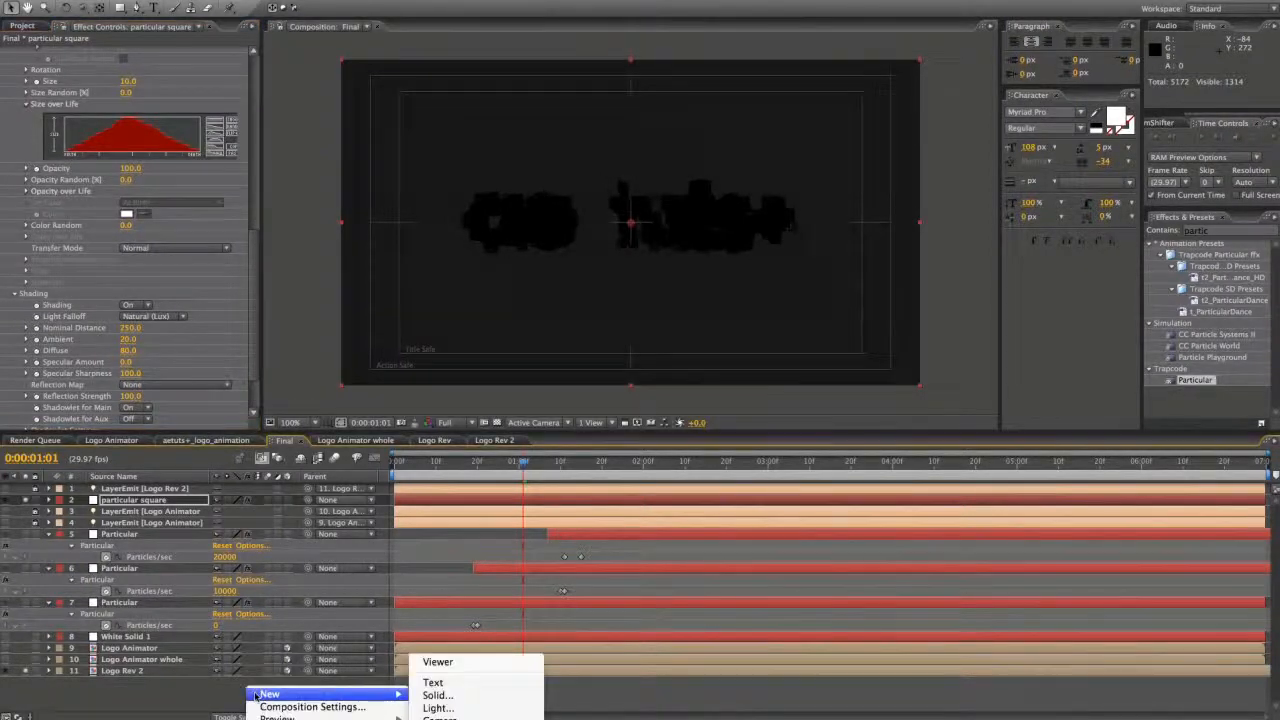
click(437, 708)
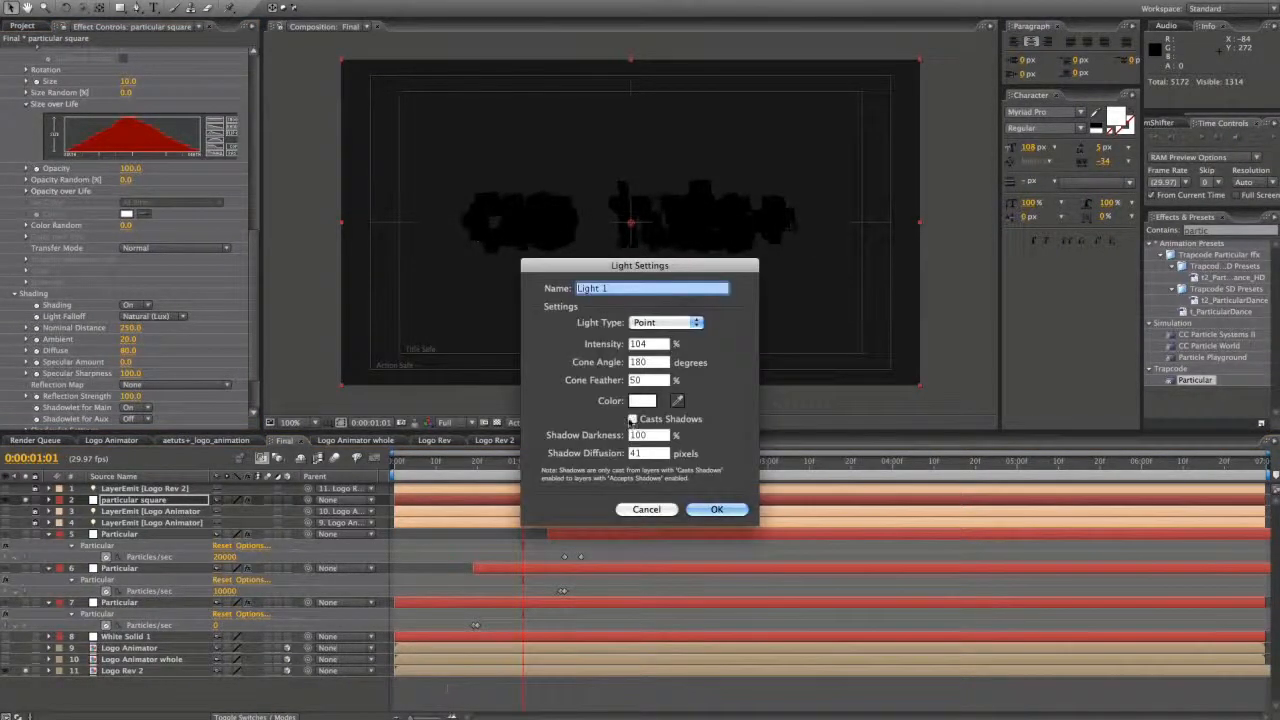
click(716, 510)
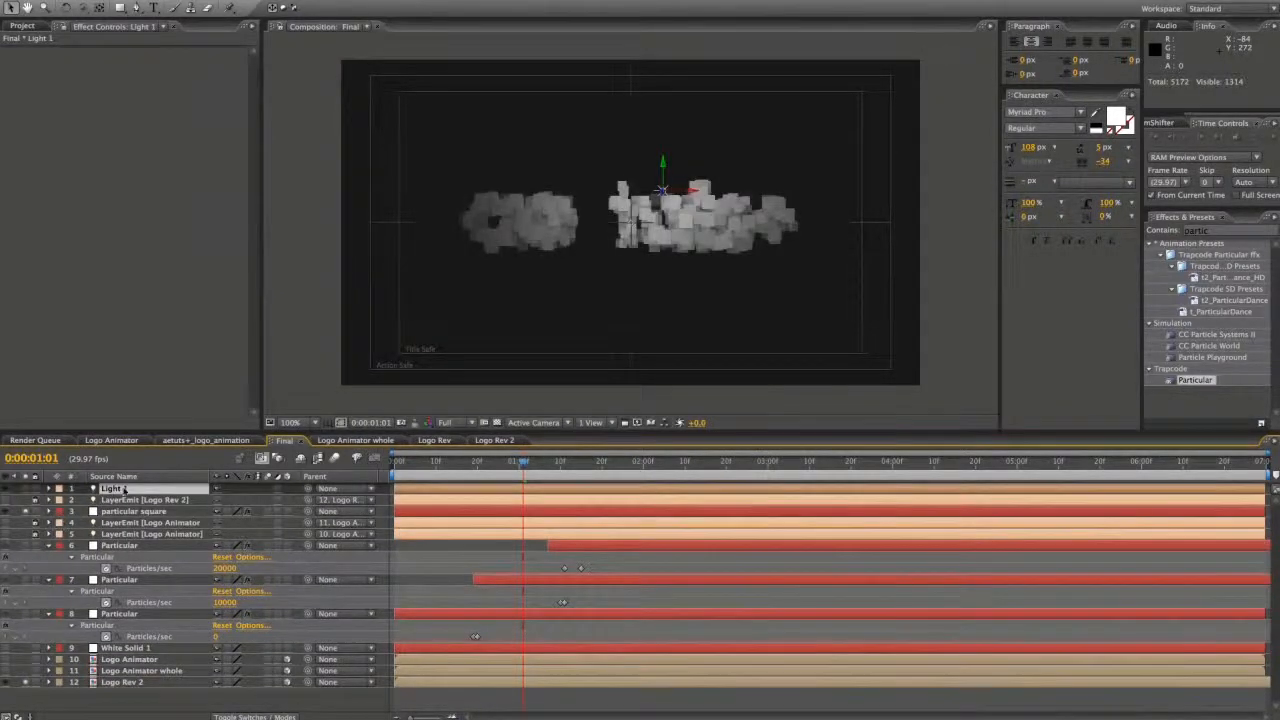
- Change the label color of the Light 1 layer to Orange
click(120, 489)
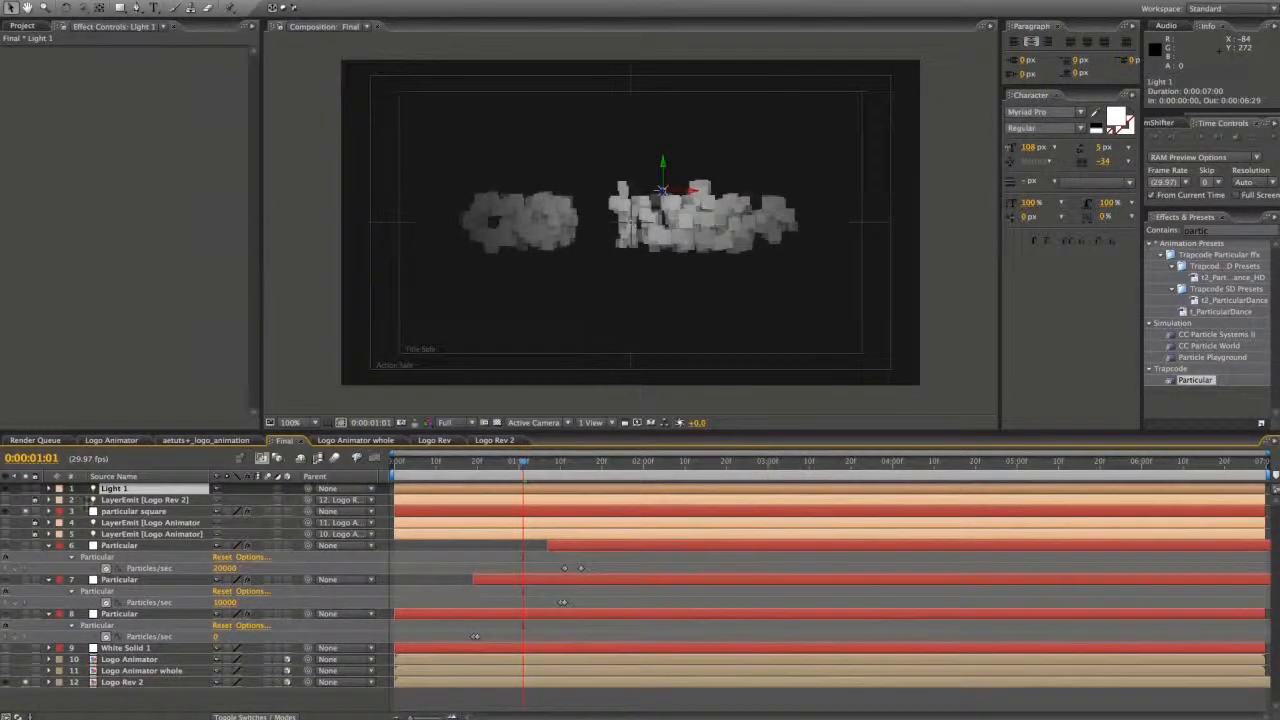
click(60, 487)
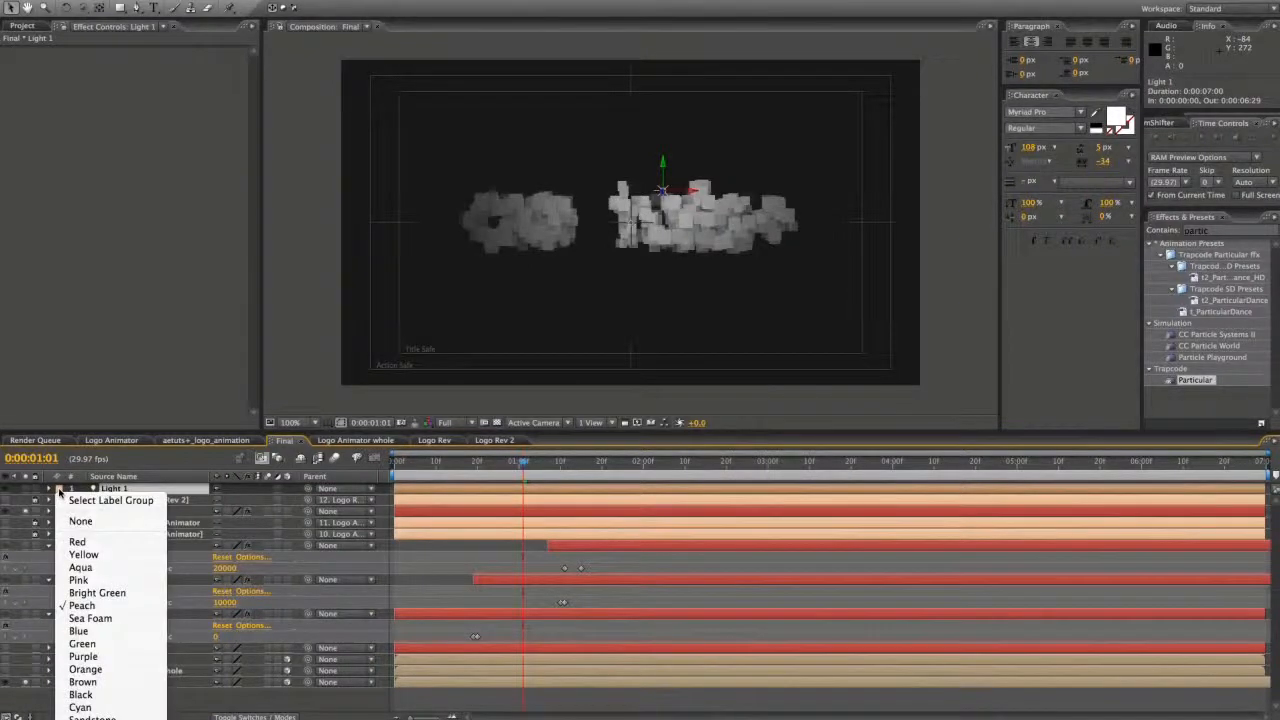
click(108, 671)
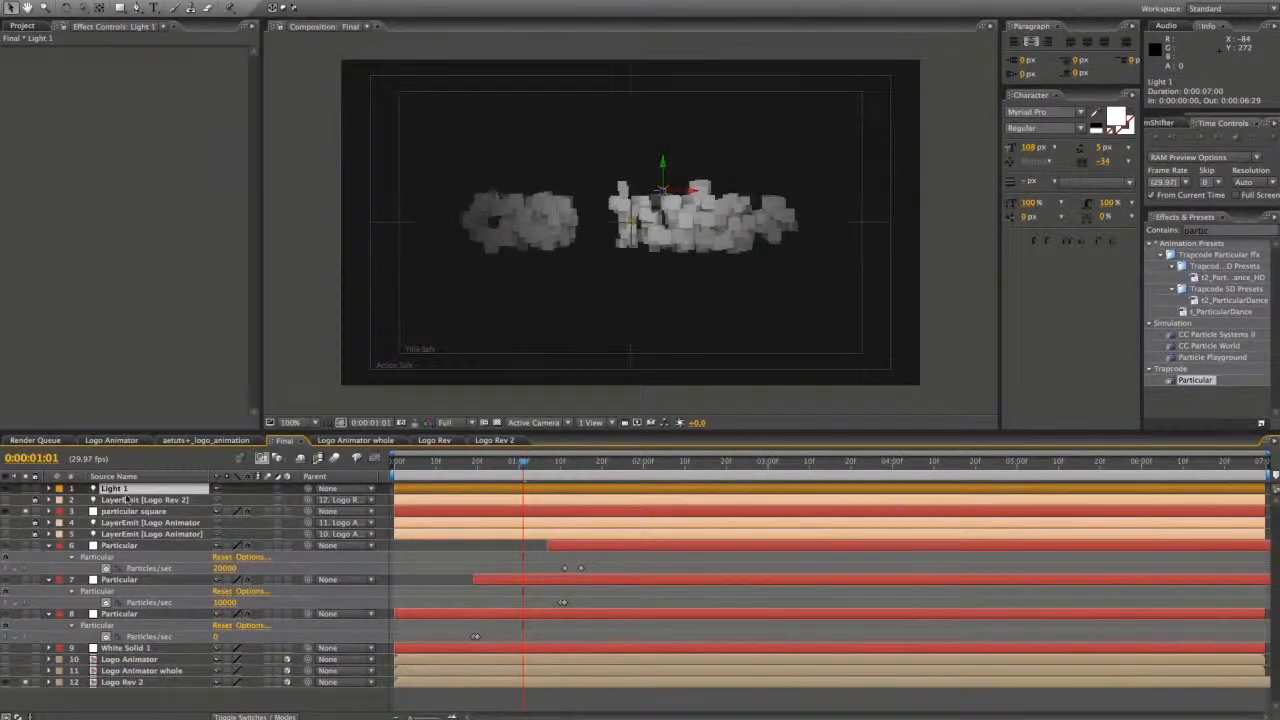
- Hide the shy layers in the Final timeline and turn off the visibility of the Logo Rev 2 layer
click(126, 499)
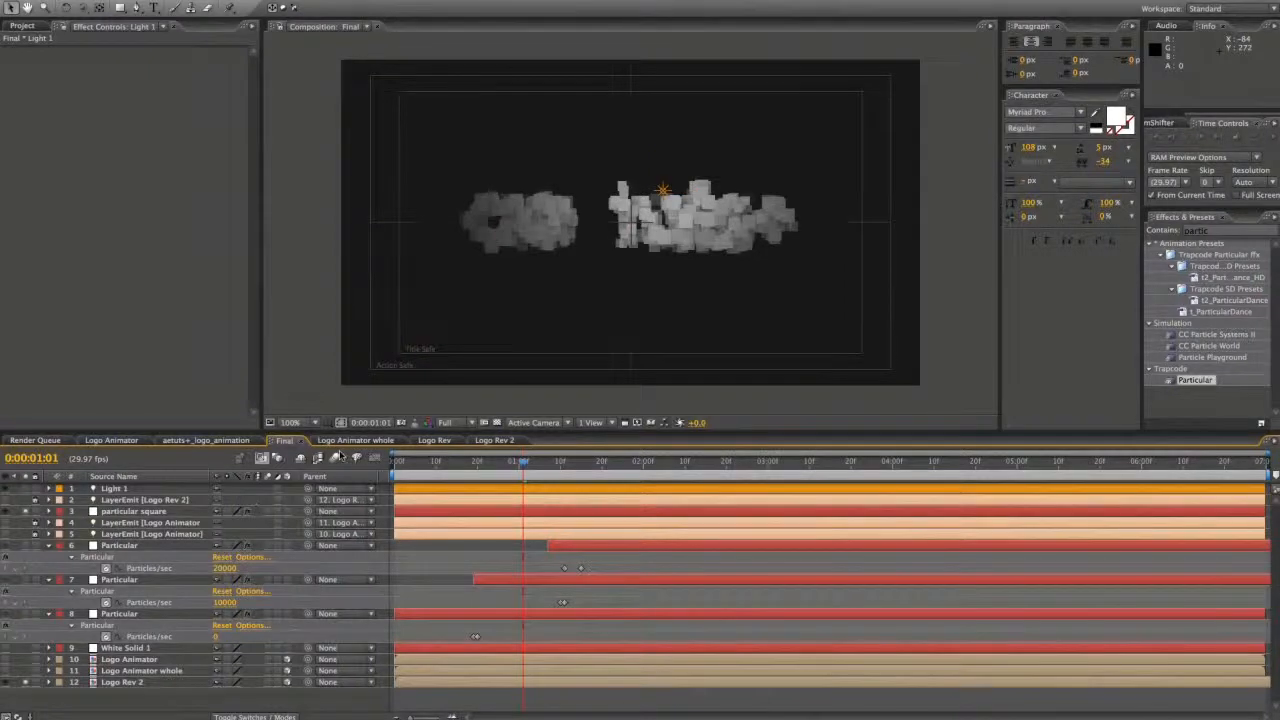
click(301, 458)
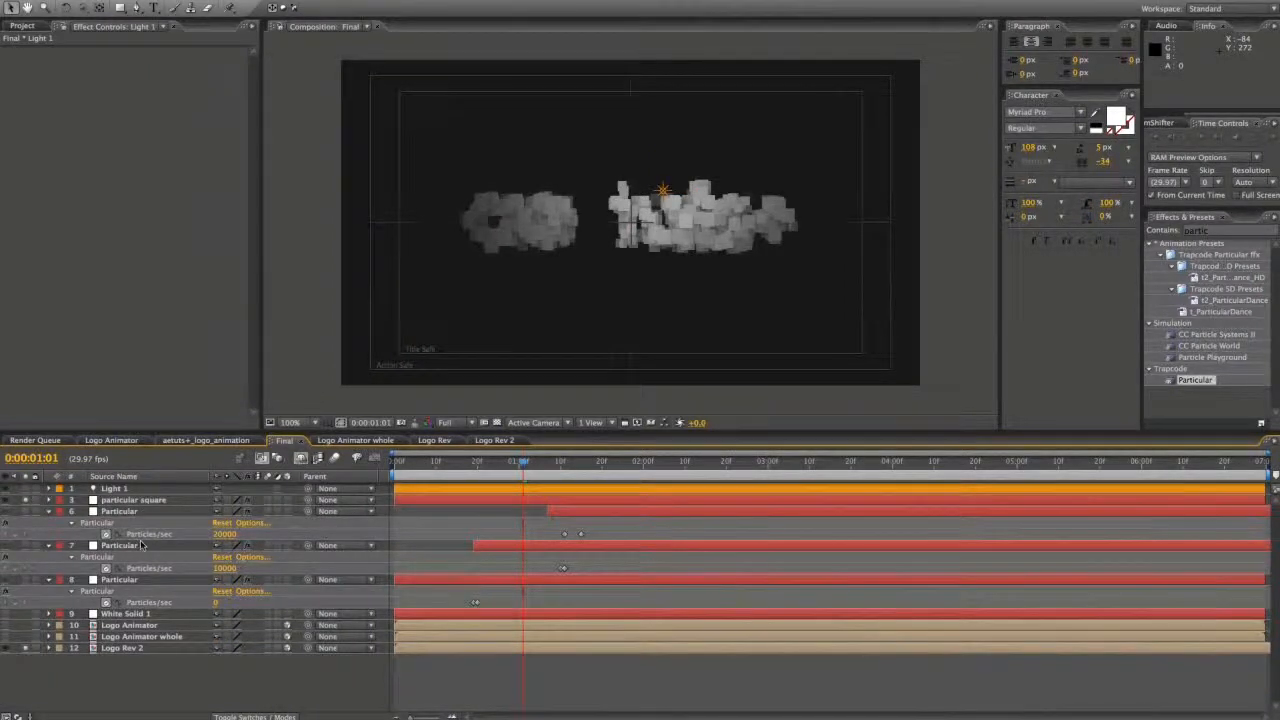
click(130, 648)
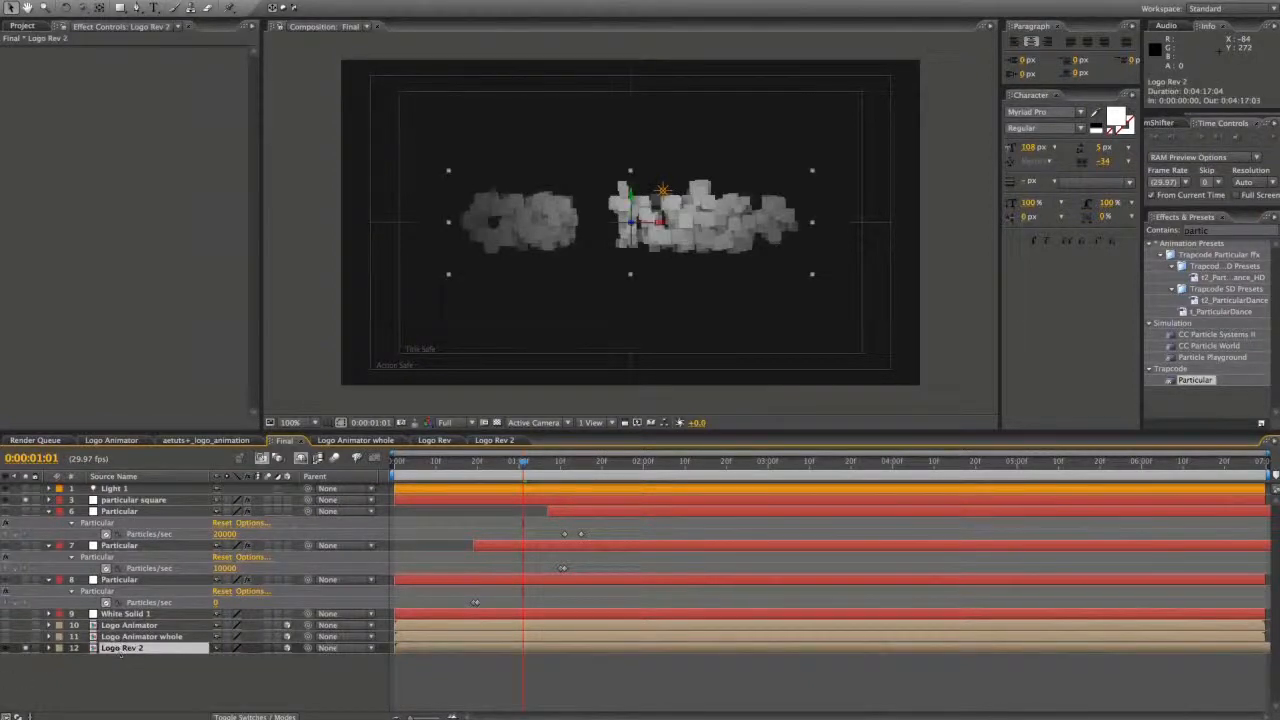
click(5, 649)
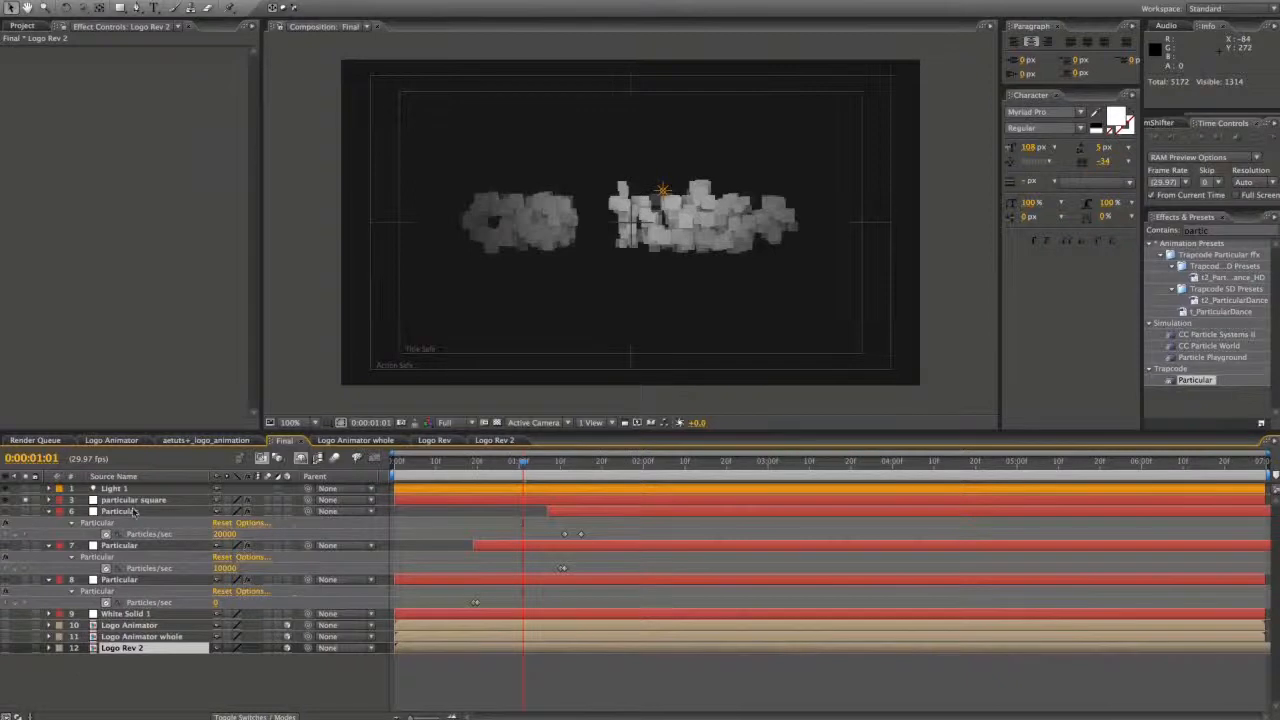
- Set the Random Rotation of the particular square layer's particles to 25 and preview the motion
click(133, 500)
scroll(92, 370, down, 5)
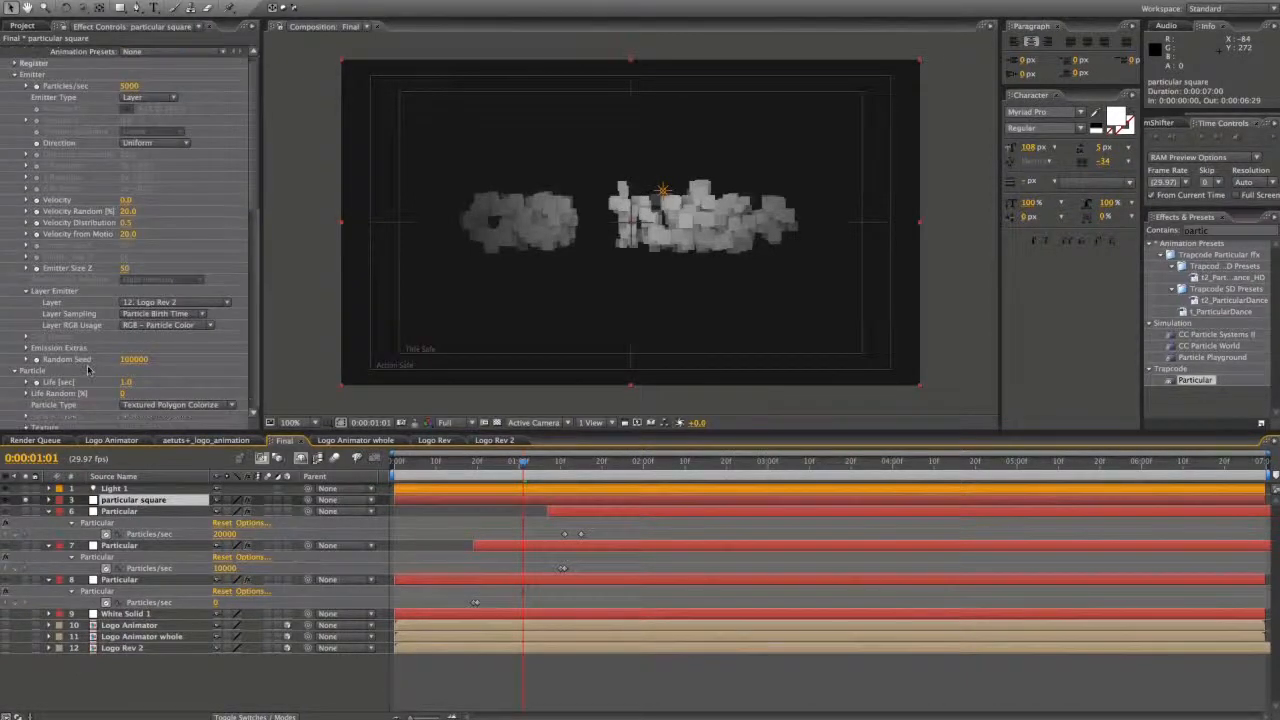
scroll(88, 370, down, 7)
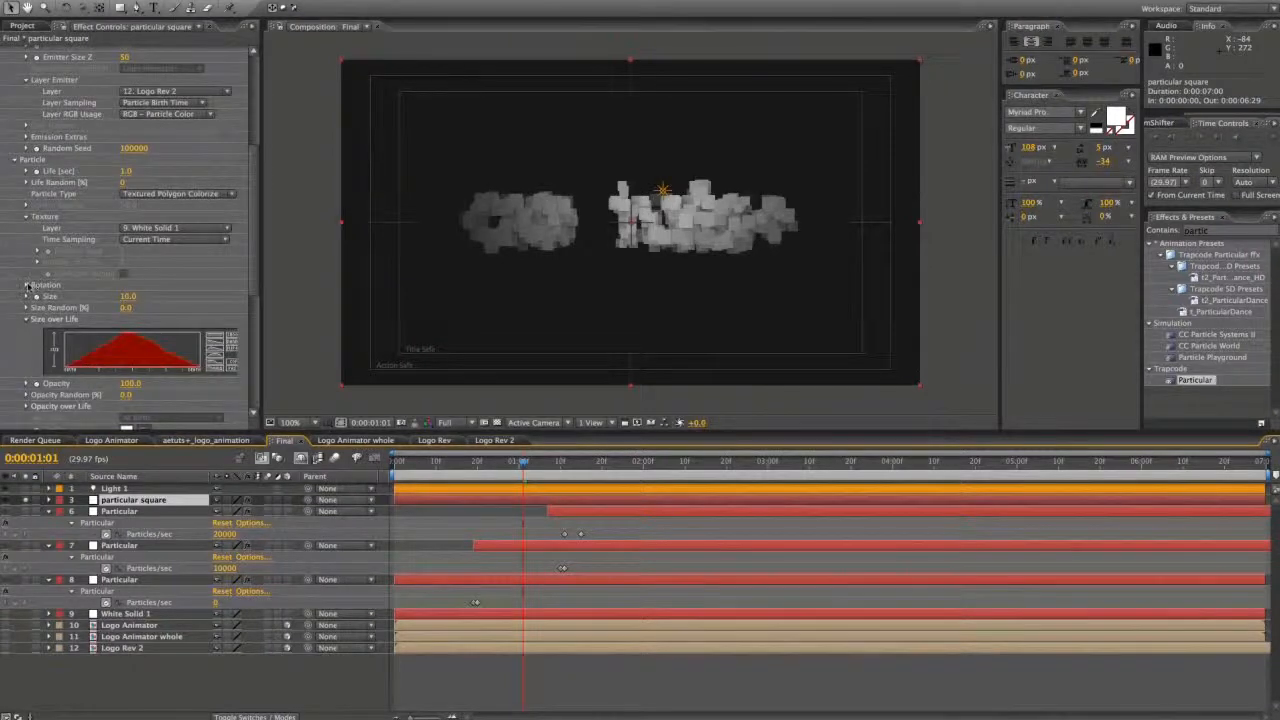
click(28, 284)
scroll(33, 310, down, 3)
scroll(36, 308, down, 1)
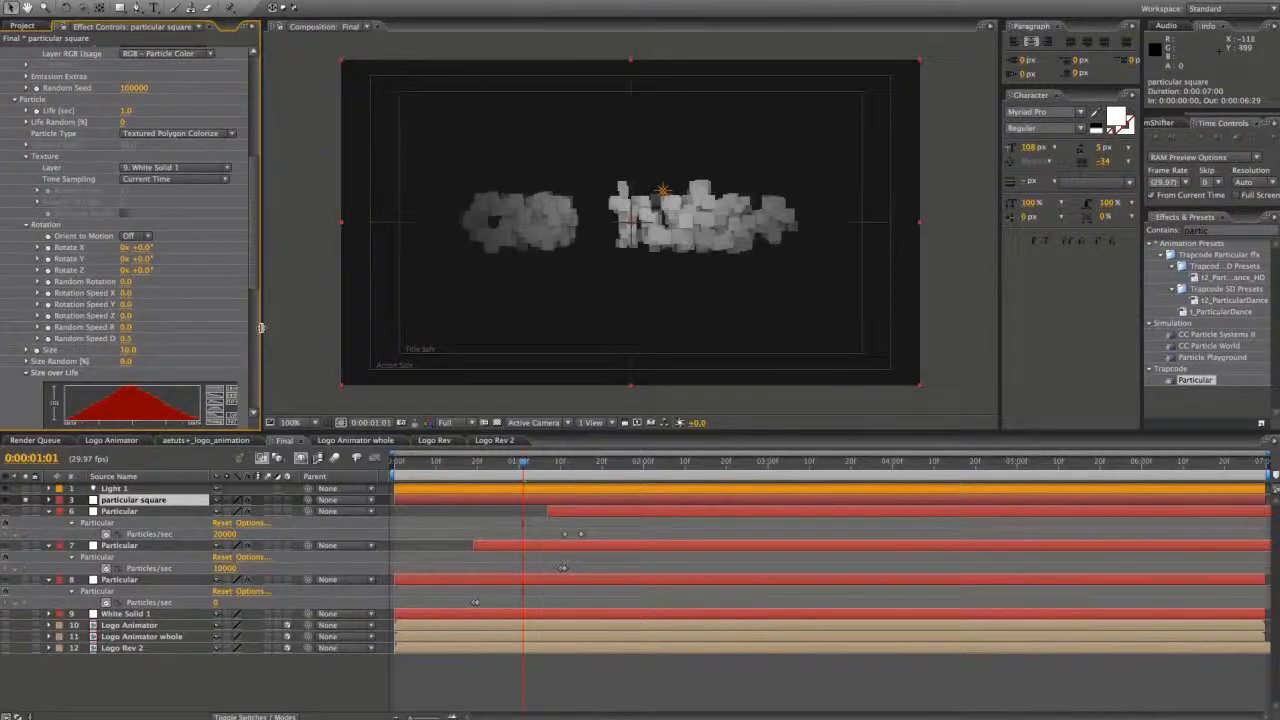
mouse_move(283, 326)
mouse_down()
mouse_move(362, 326)
mouse_move(268, 326)
mouse_up()
drag(128, 281, 148, 282)
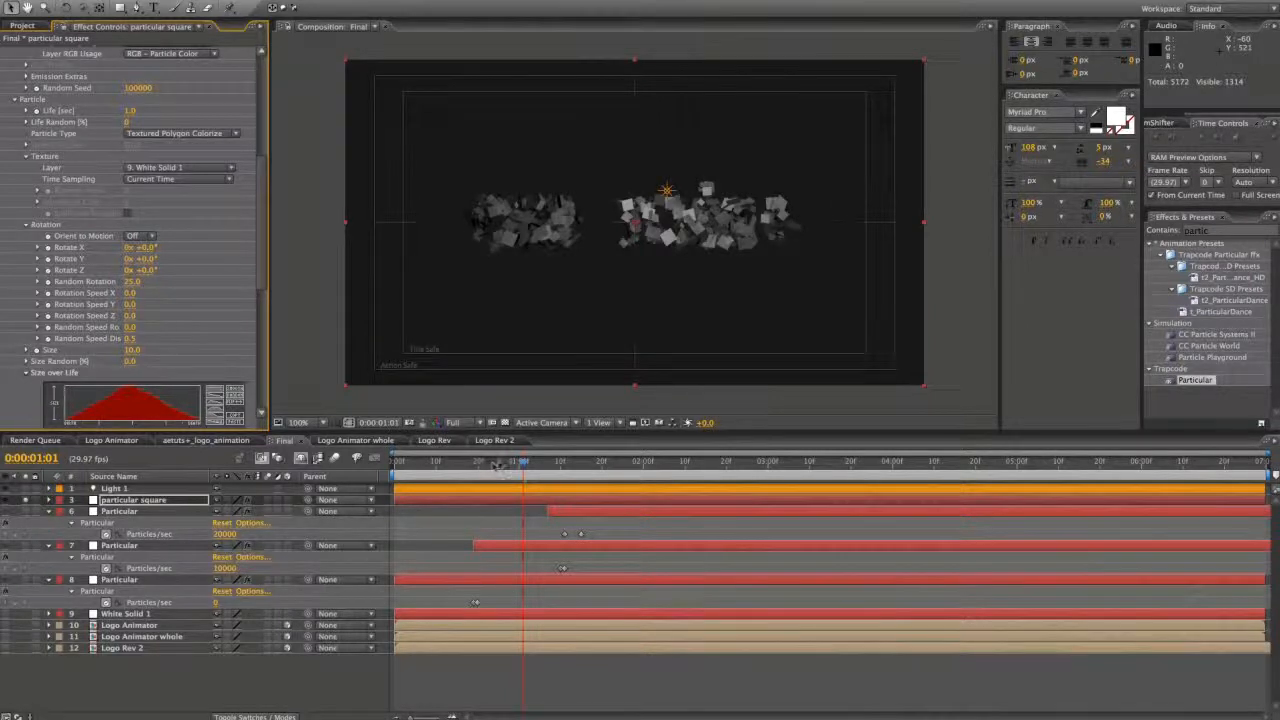
key(KP_0)
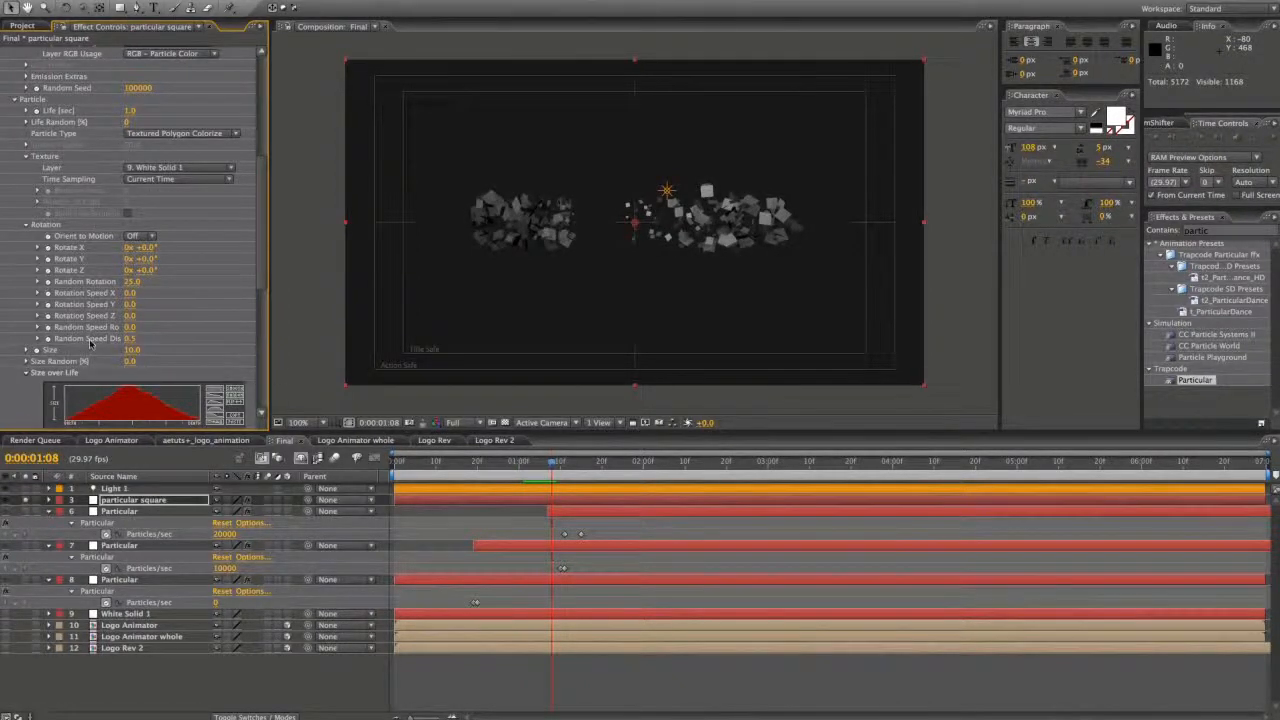
- Set the particle Size to 20 and the Random Rotation to 30
scroll(90, 343, down, 2)
click(131, 319)
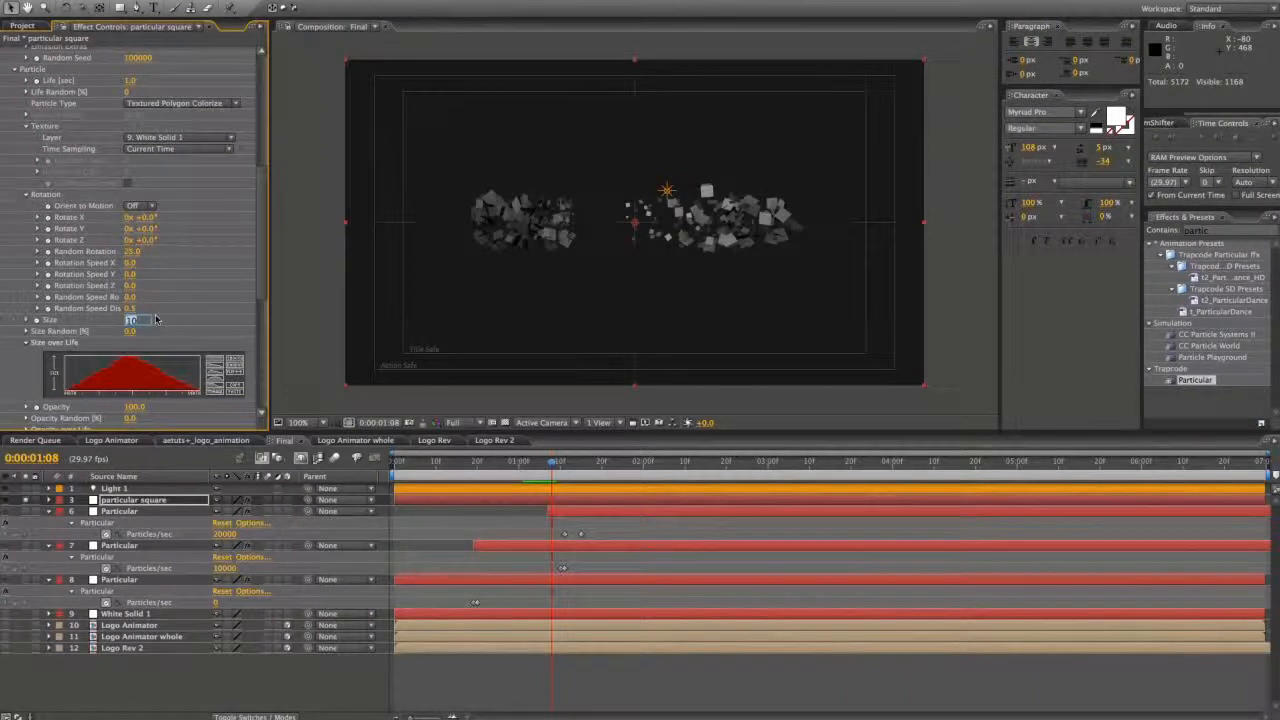
text(20)
key(Return)
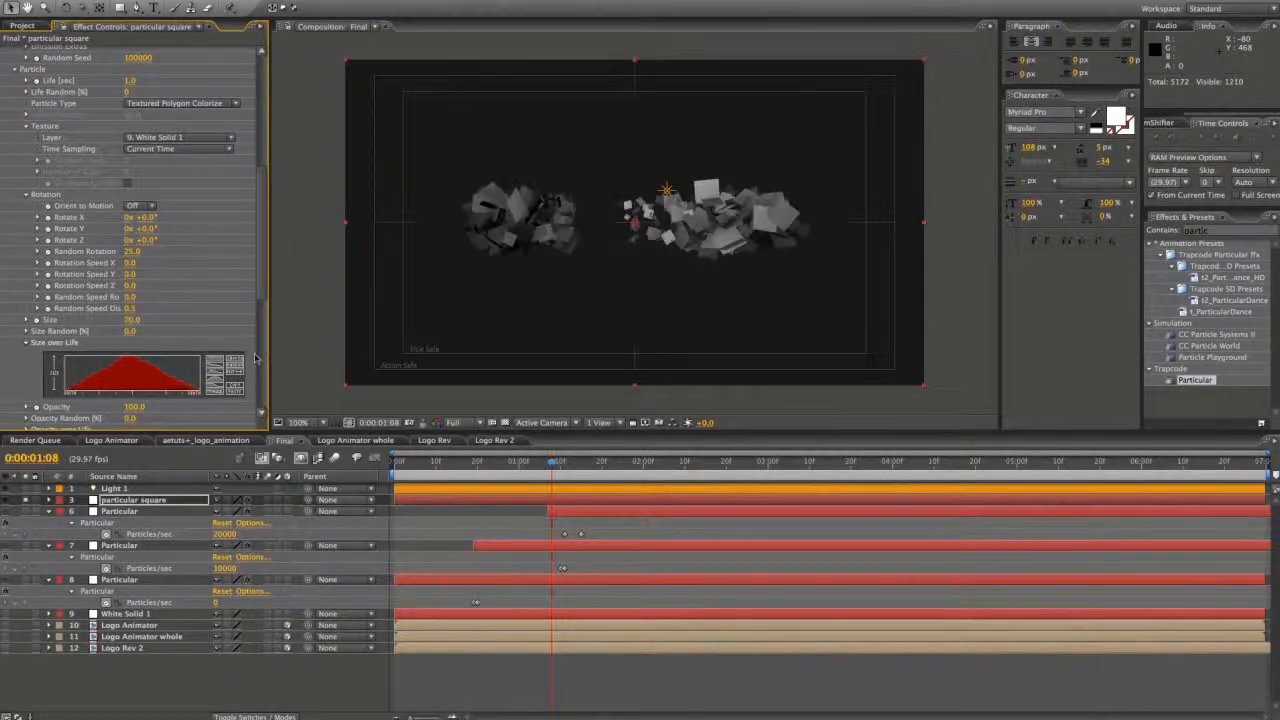
click(131, 251)
text(5)
key(Return)
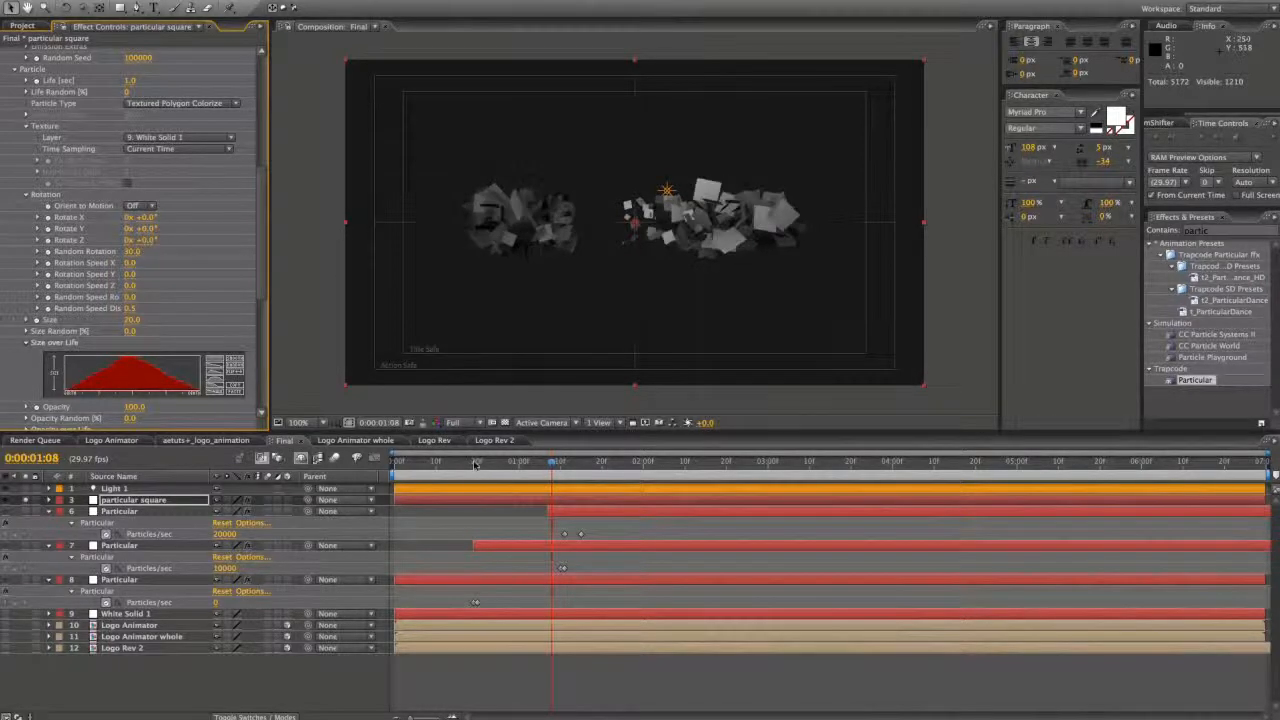
- Preview the square particle animation several times, starting between 0:00:00:15 and 0:00:00:19
click(476, 465)
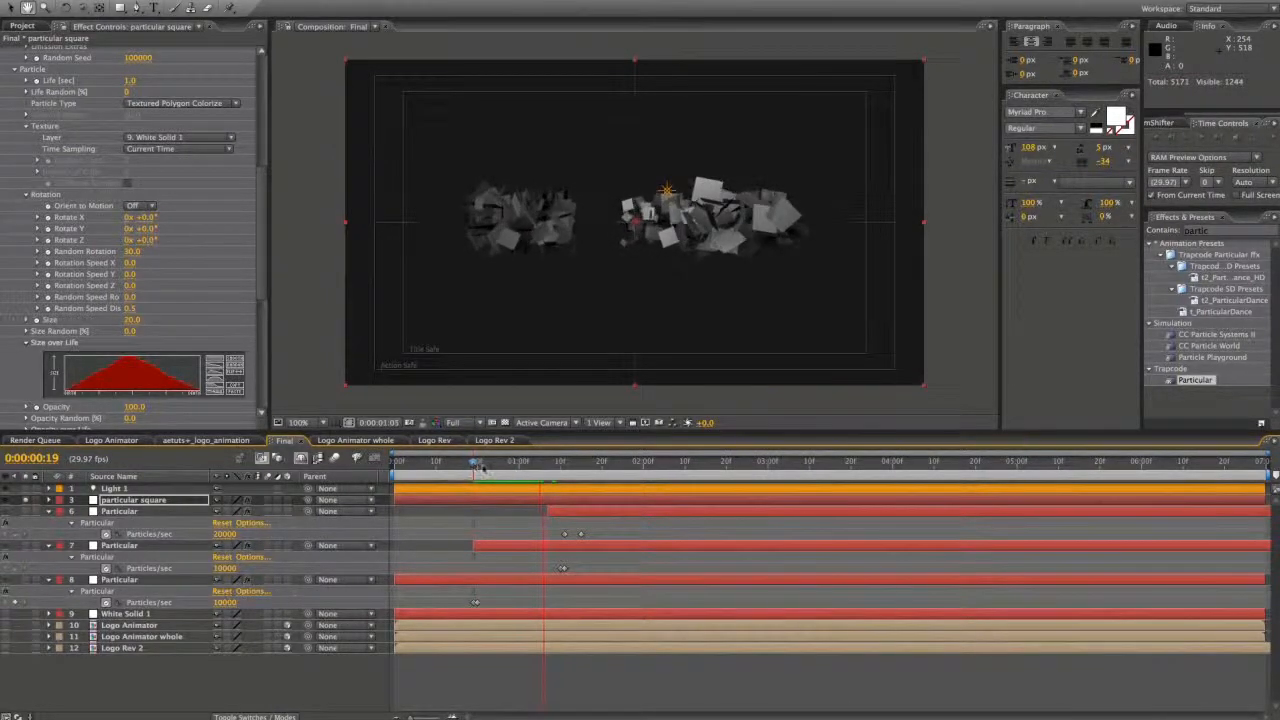
key(space)
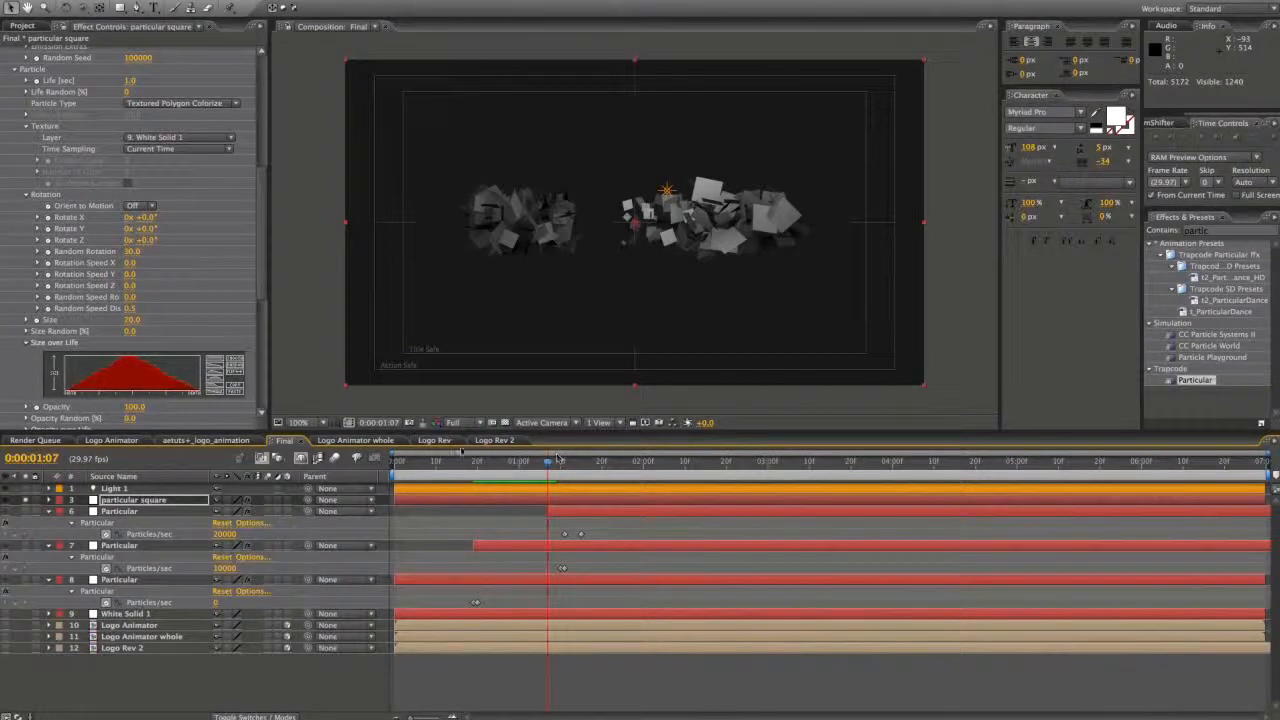
click(462, 461)
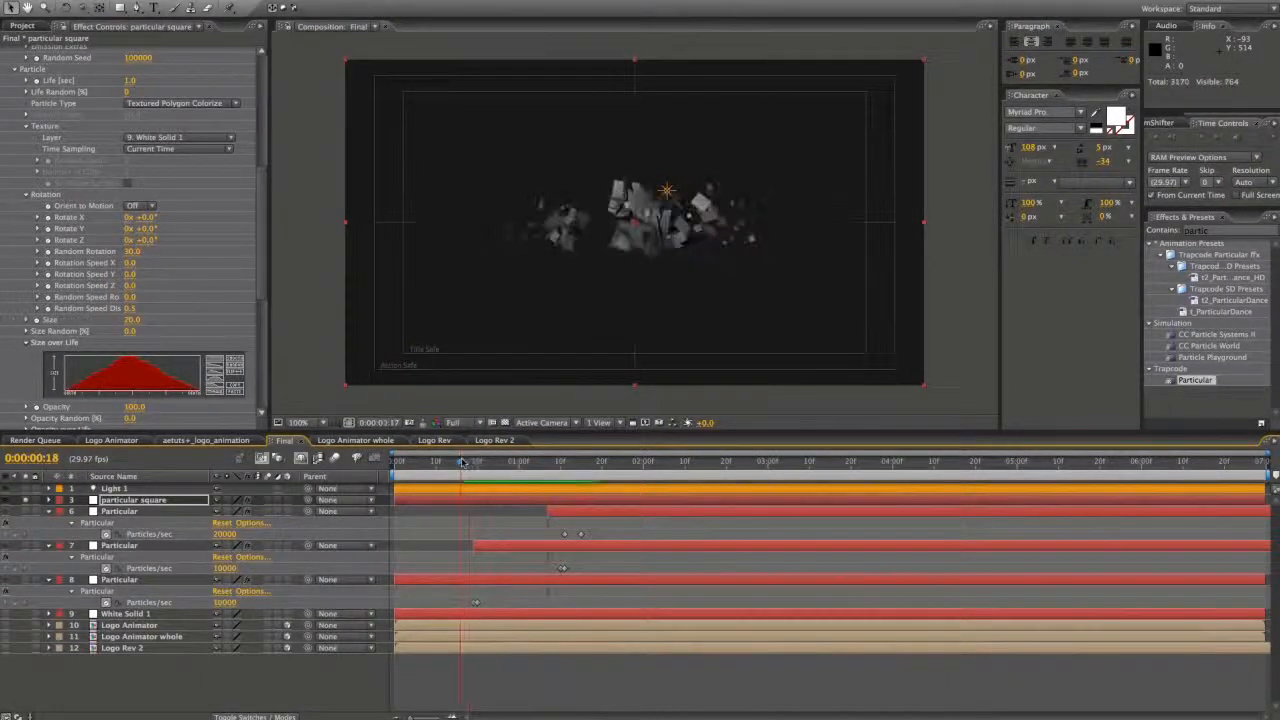
key(space)
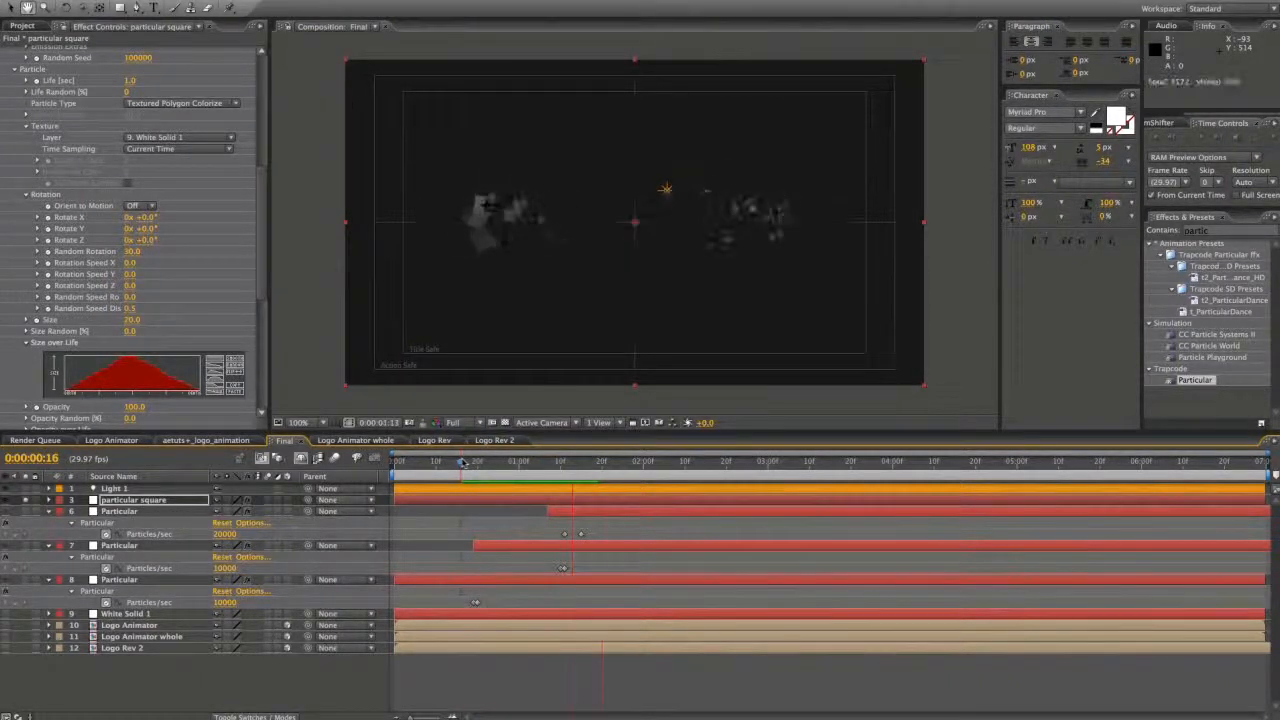
click(456, 461)
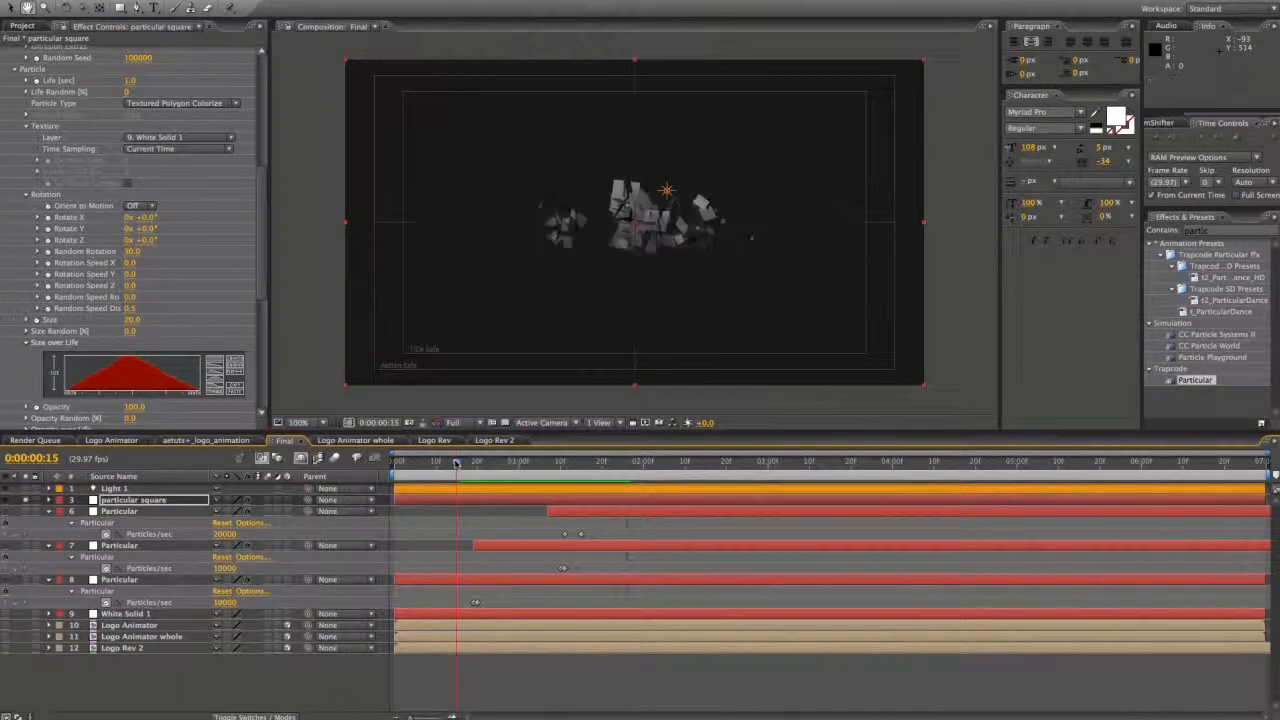
key(space)
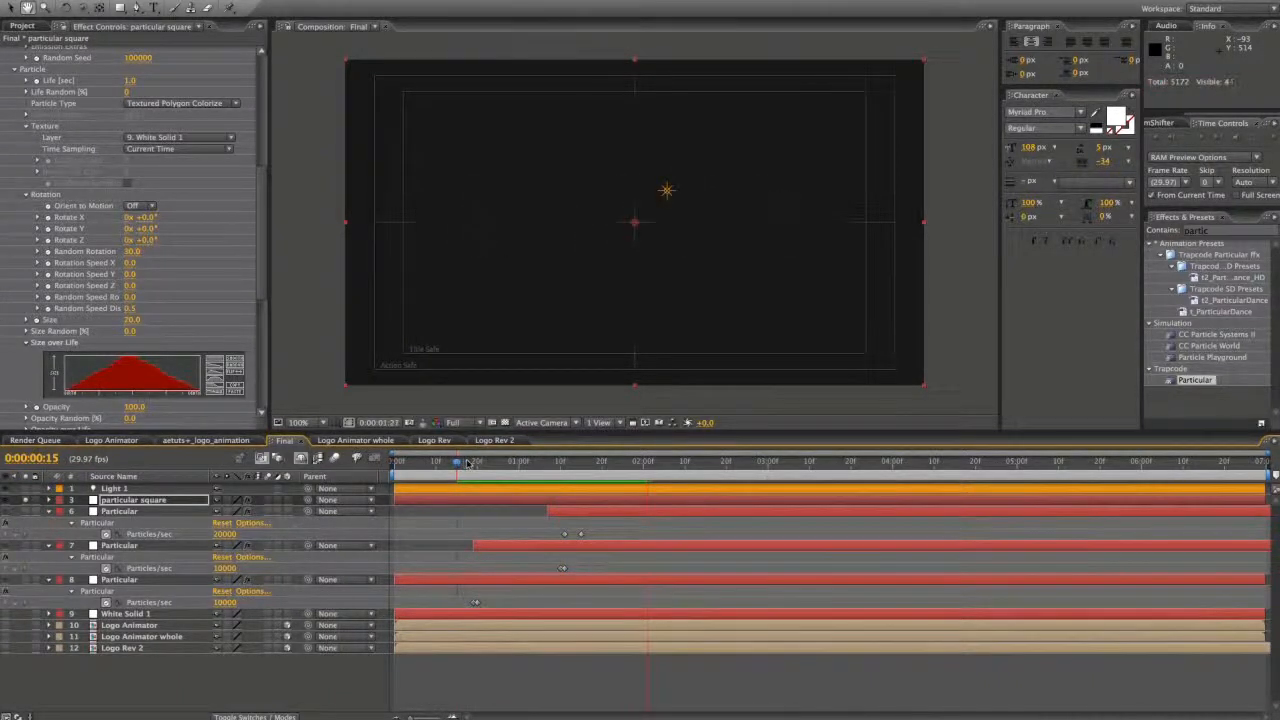
- Duplicate the Logo Rev 2 composition and rename the copy Logo final
click(568, 468)
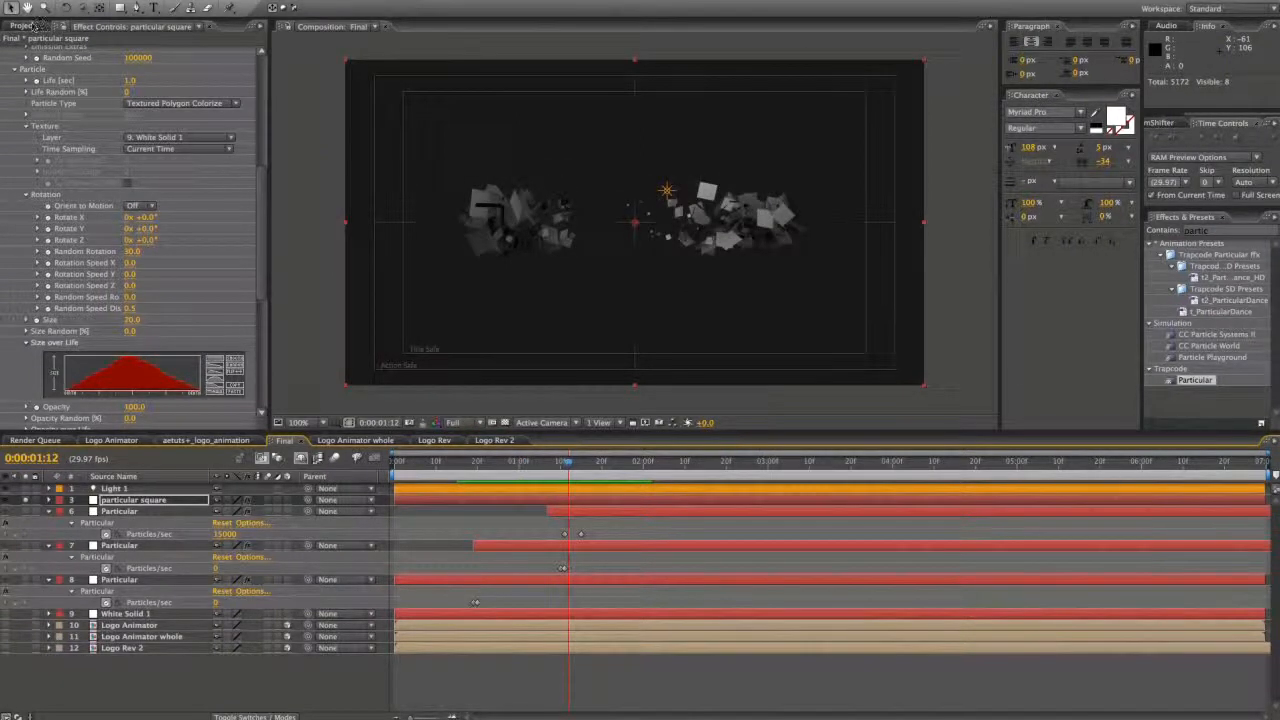
click(33, 25)
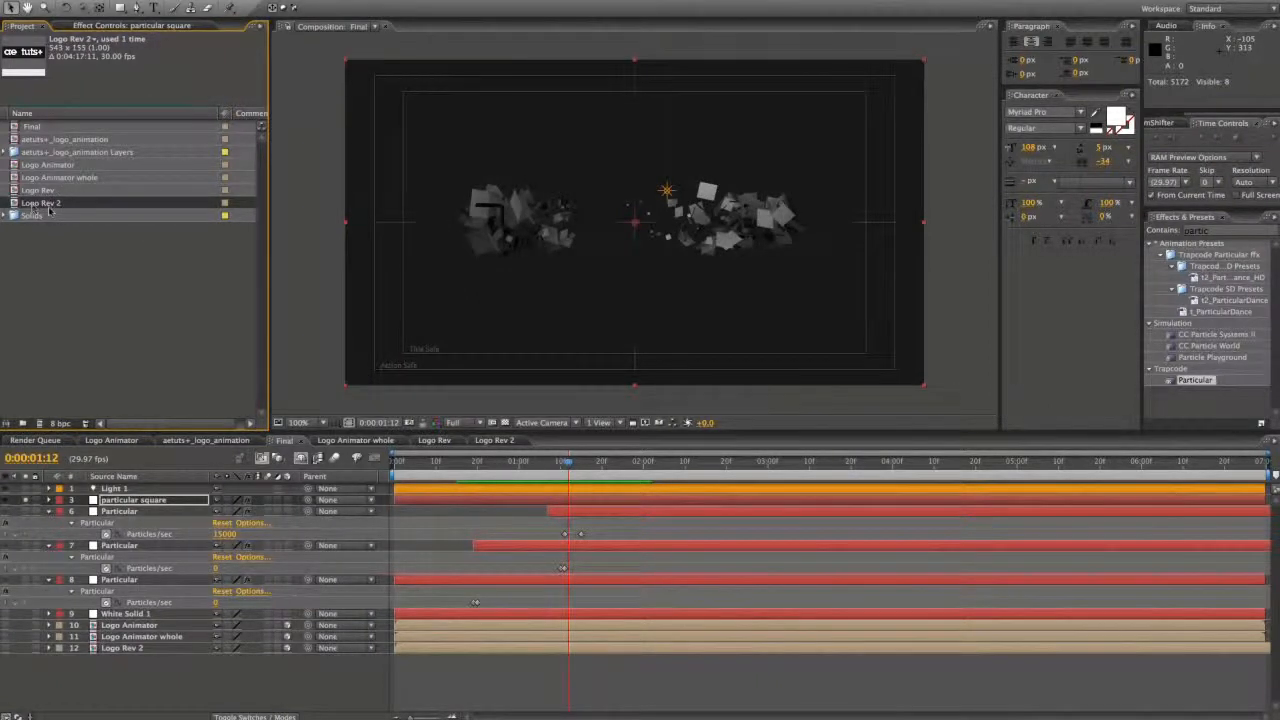
key(ctrl+d)
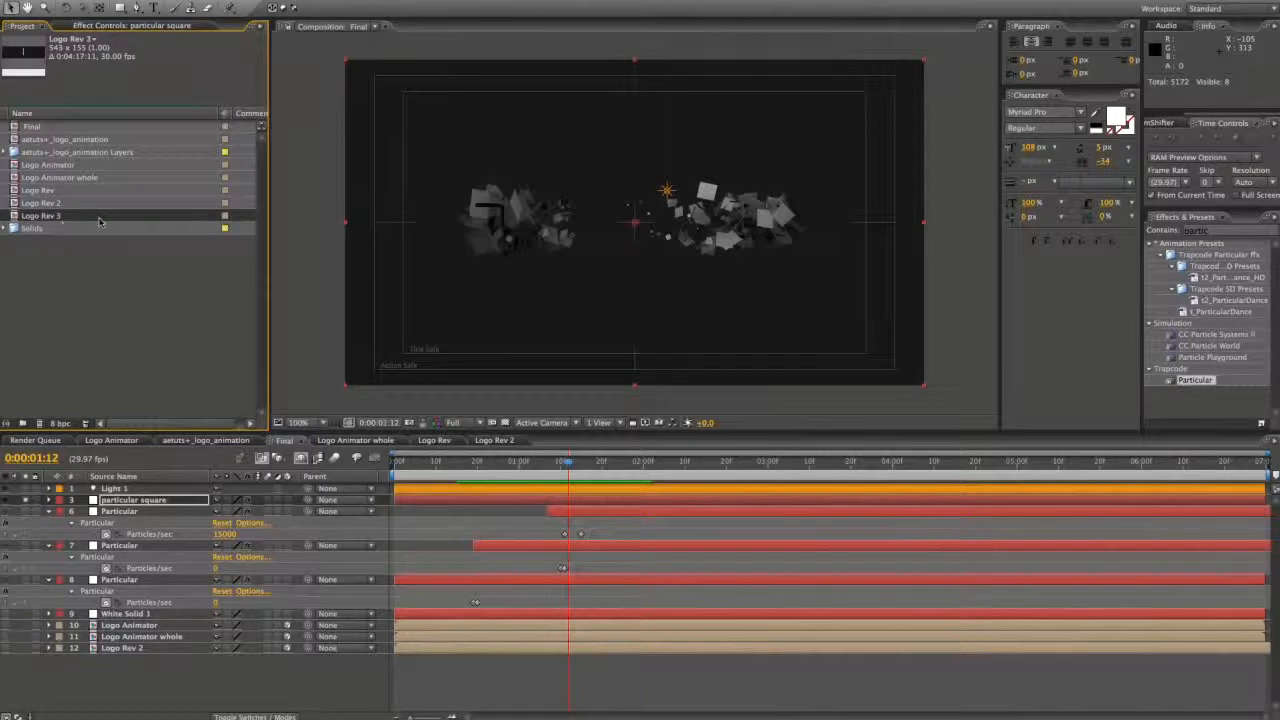
key(Return)
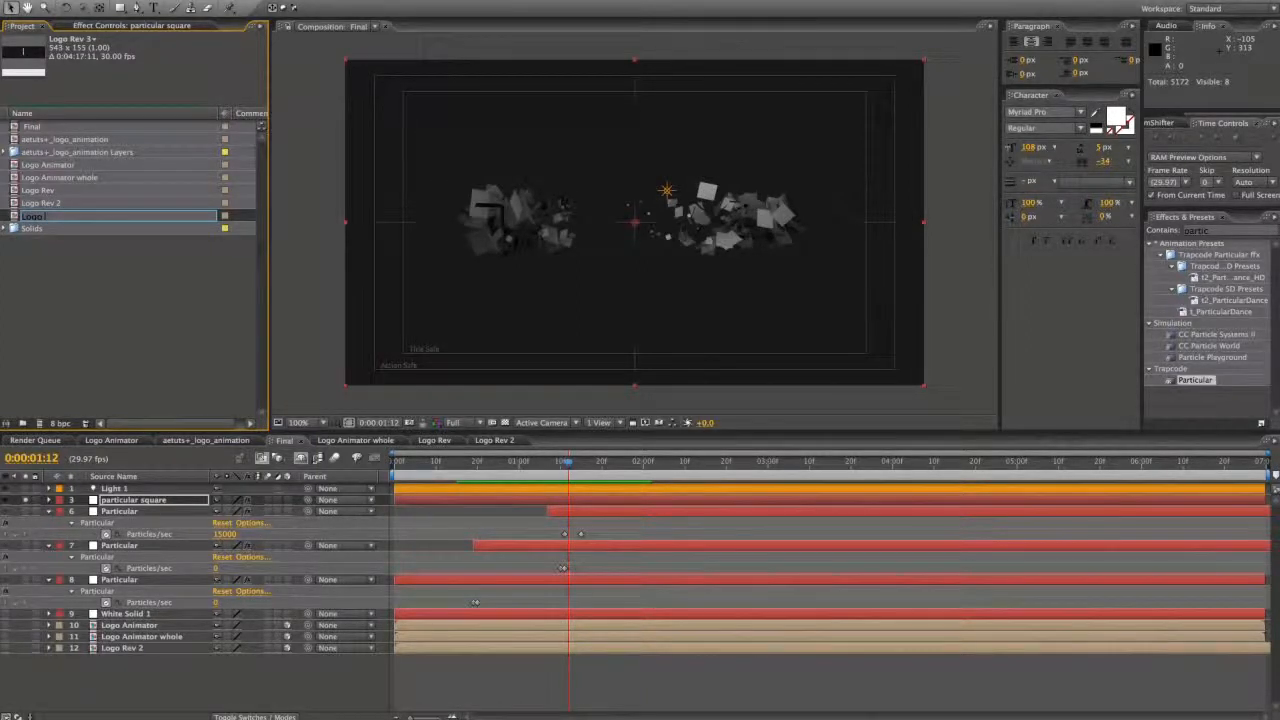
key(Return)
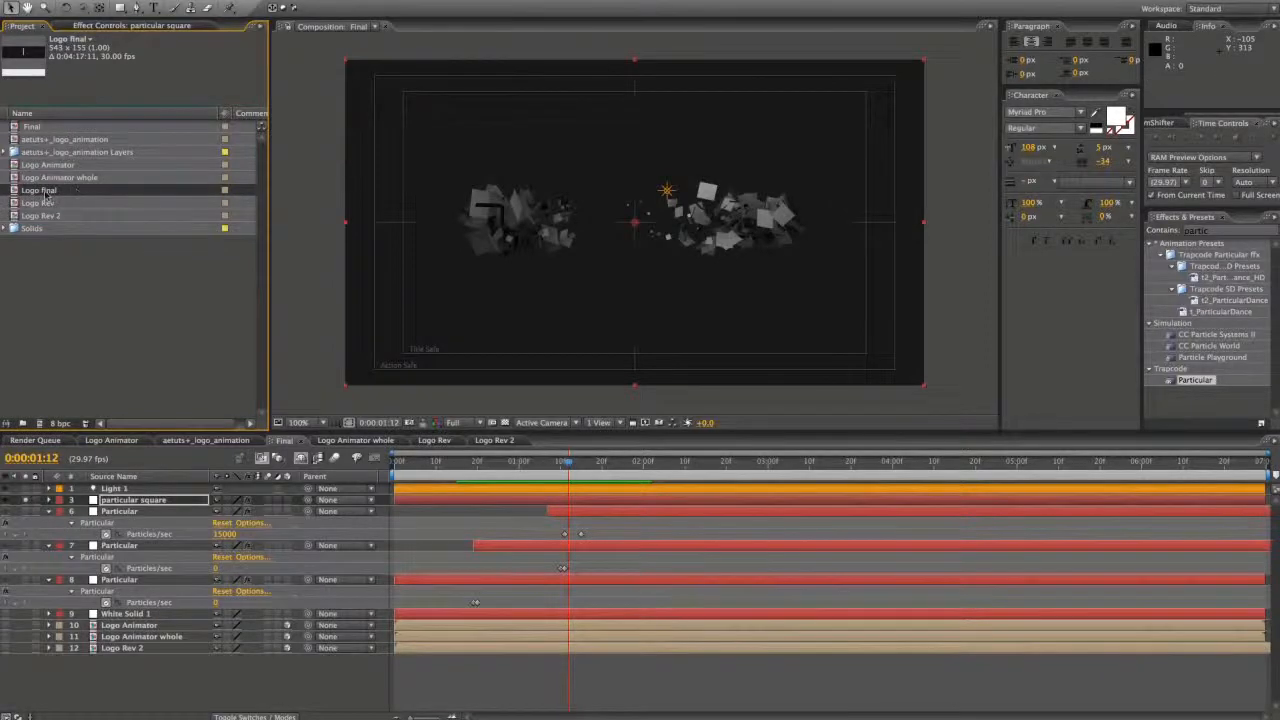
- Add Logo final as the bottom layer of the Final timeline and set its Mask 1 mode to None
drag(45, 197, 177, 670)
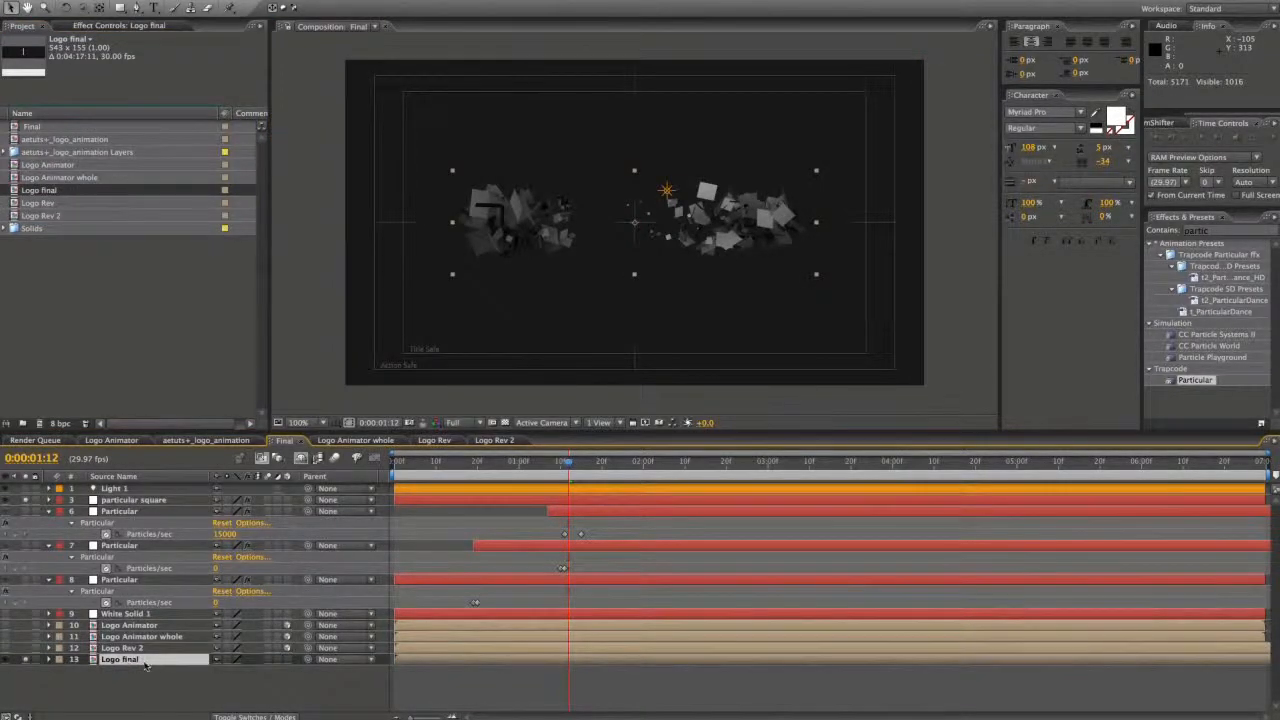
double_click(143, 665)
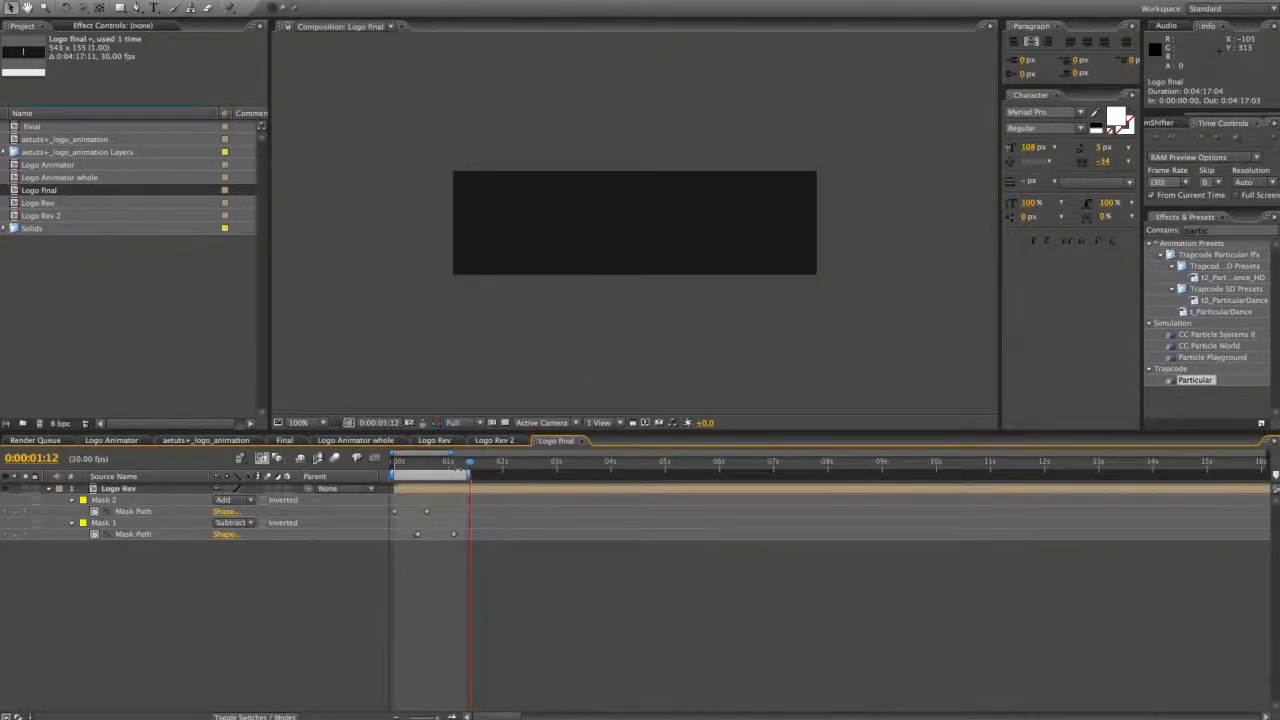
click(241, 523)
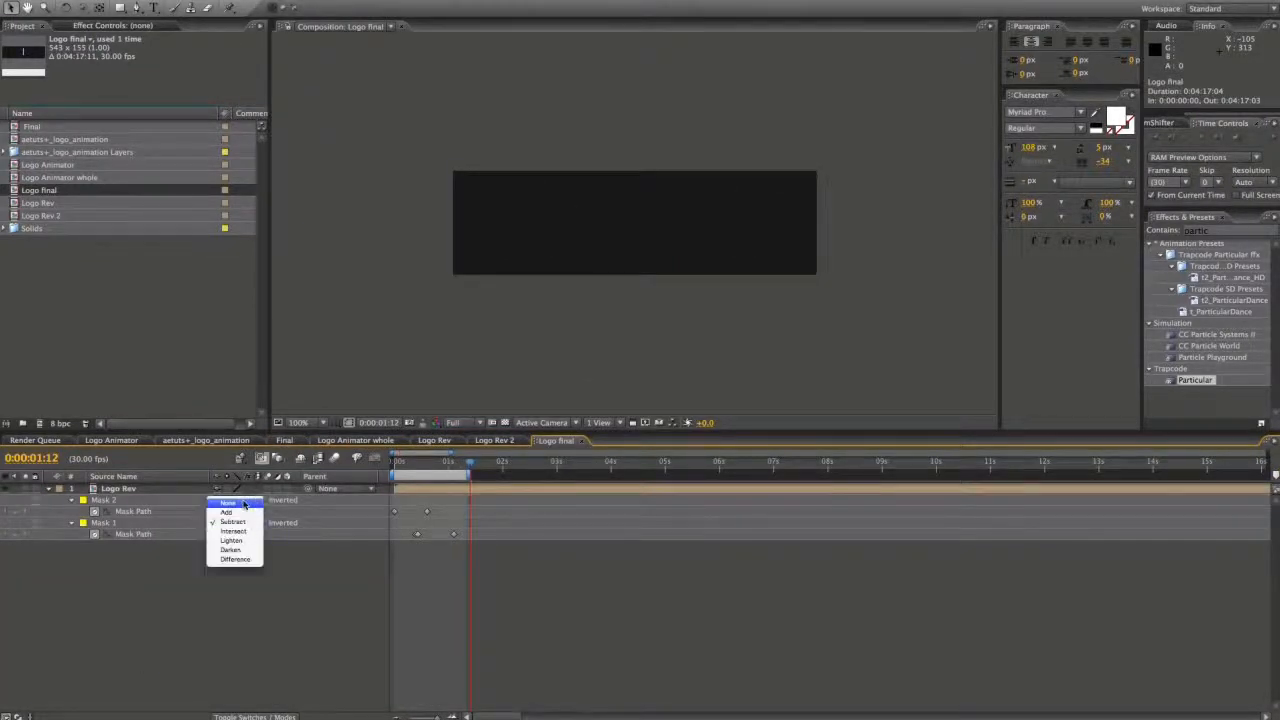
click(232, 500)
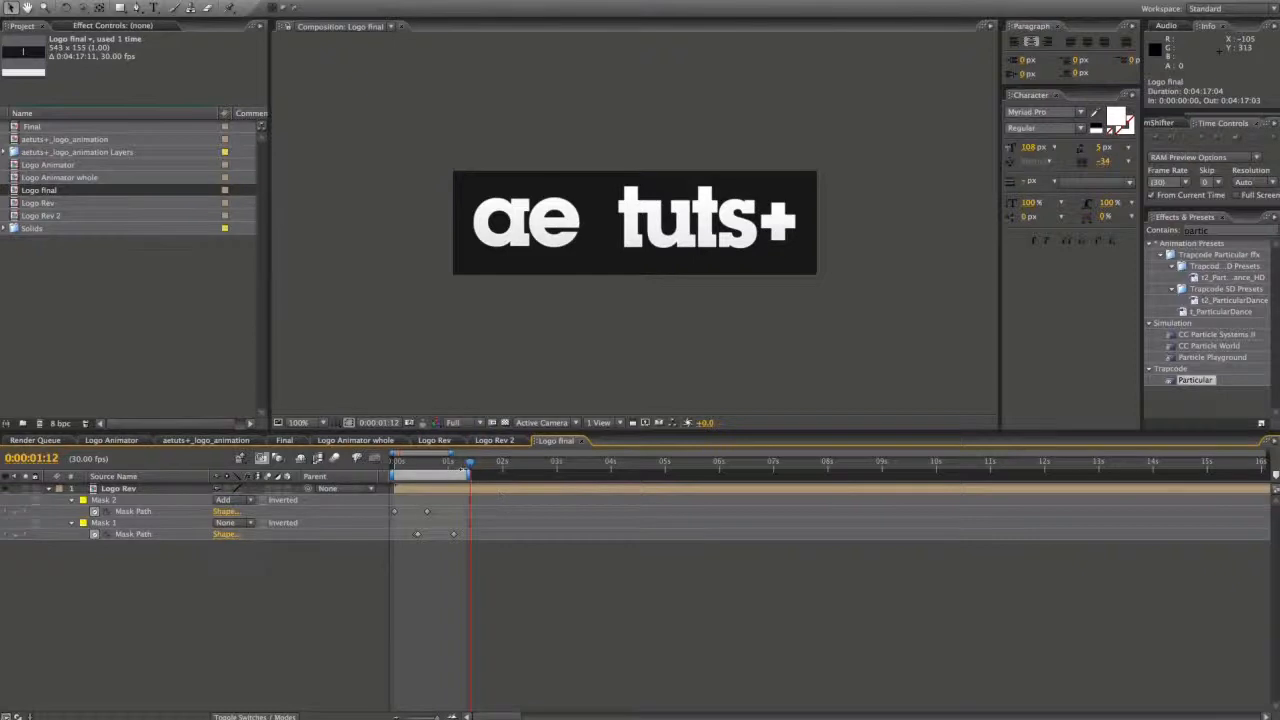
drag(466, 470, 396, 470)
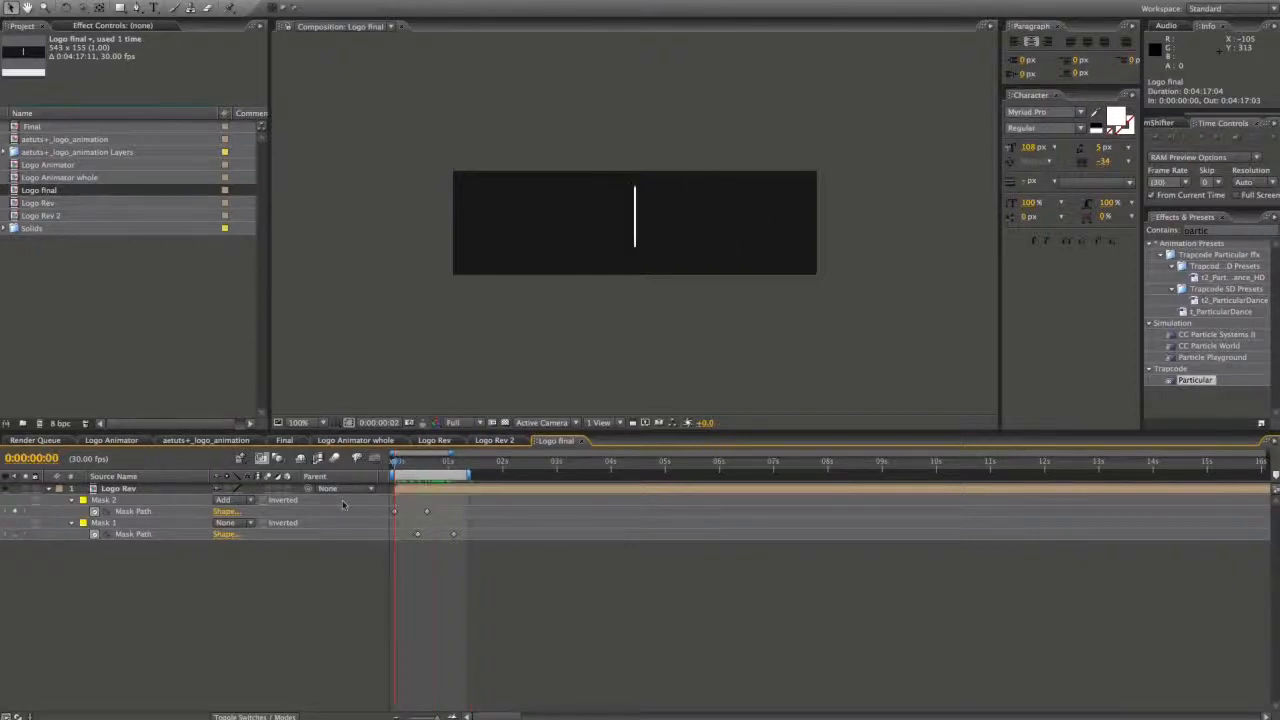
- Shift the Logo final layer in the Final composition so that it starts at 0:00:00:20
click(125, 440)
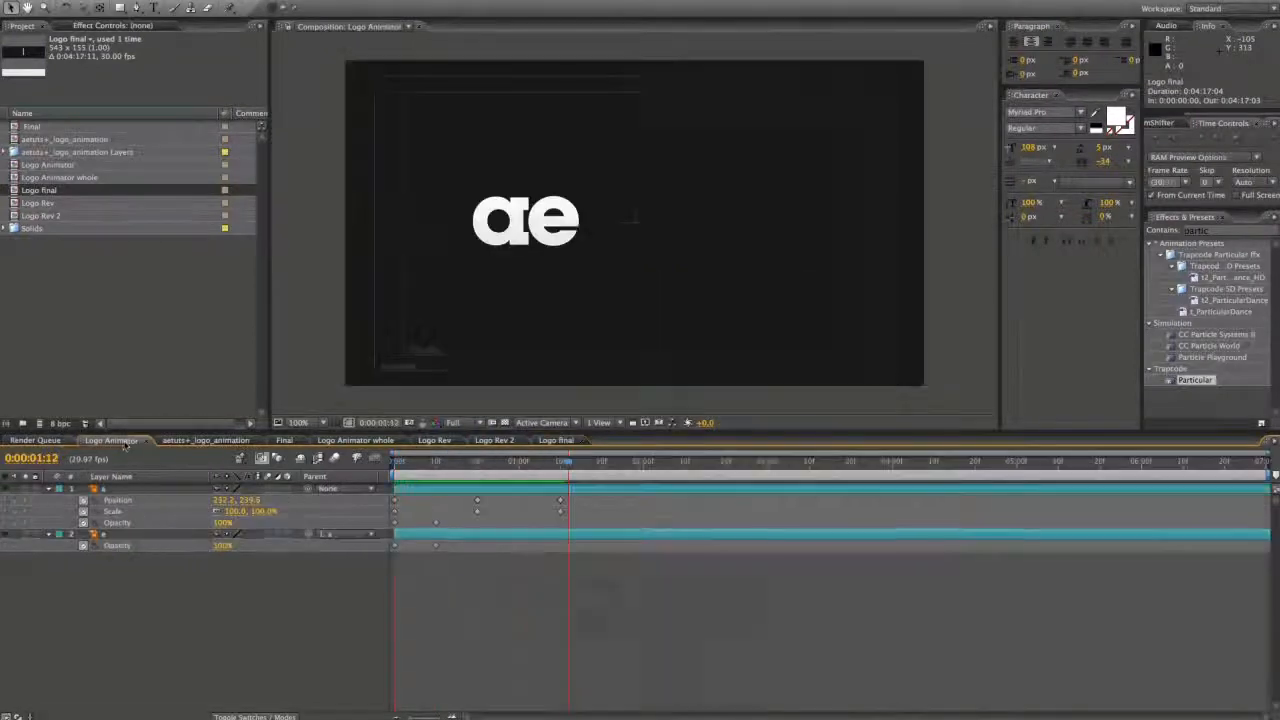
click(284, 440)
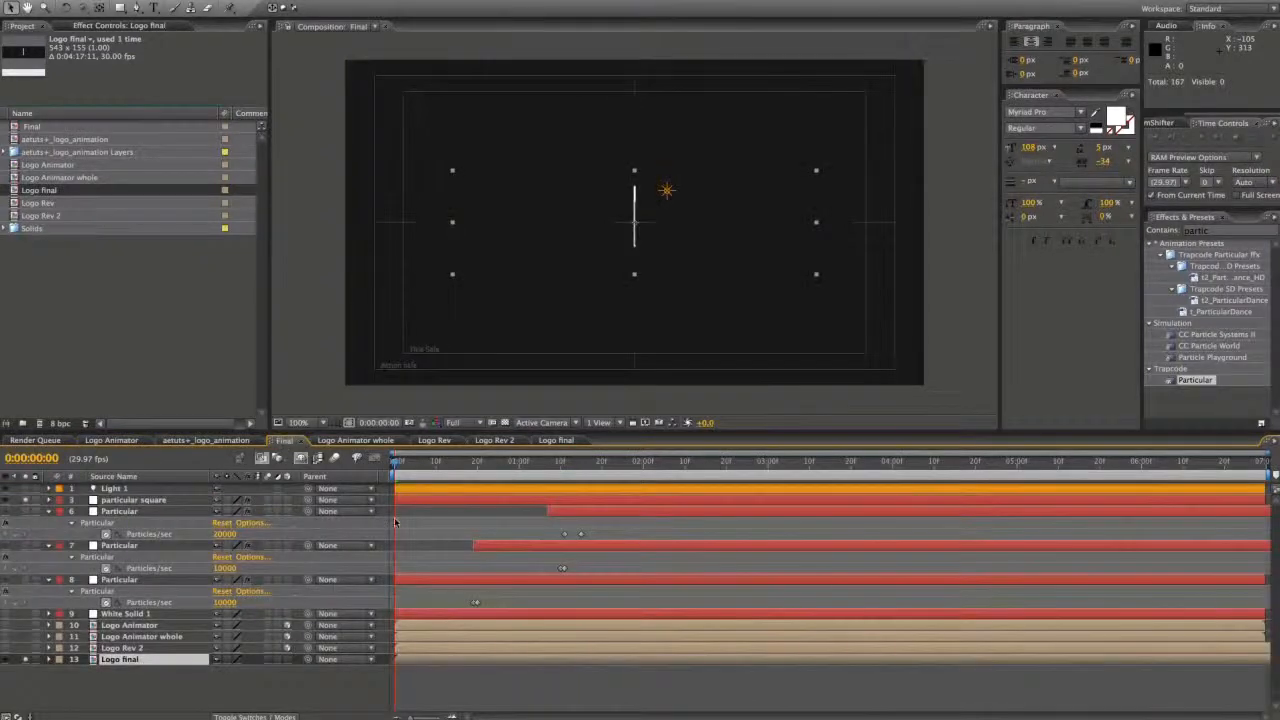
drag(508, 664, 622, 666)
click(480, 463)
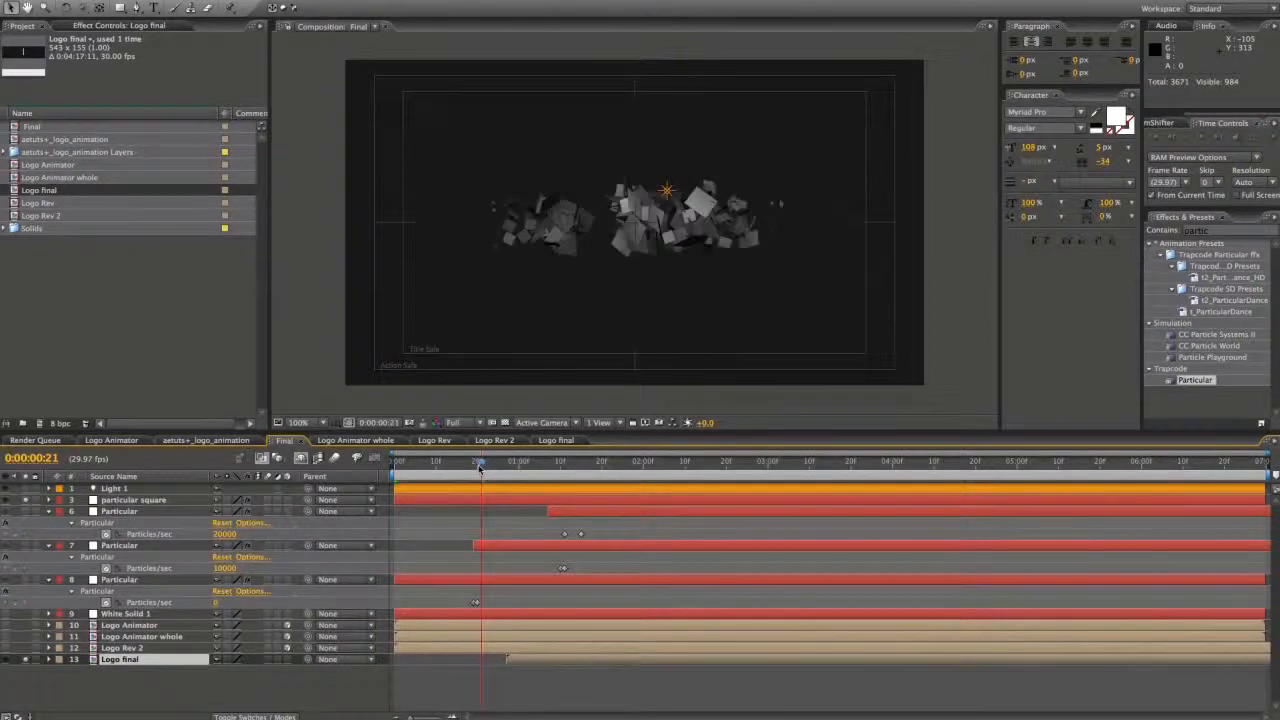
mouse_move(480, 467)
mouse_down()
mouse_move(456, 474)
mouse_move(477, 475)
mouse_up()
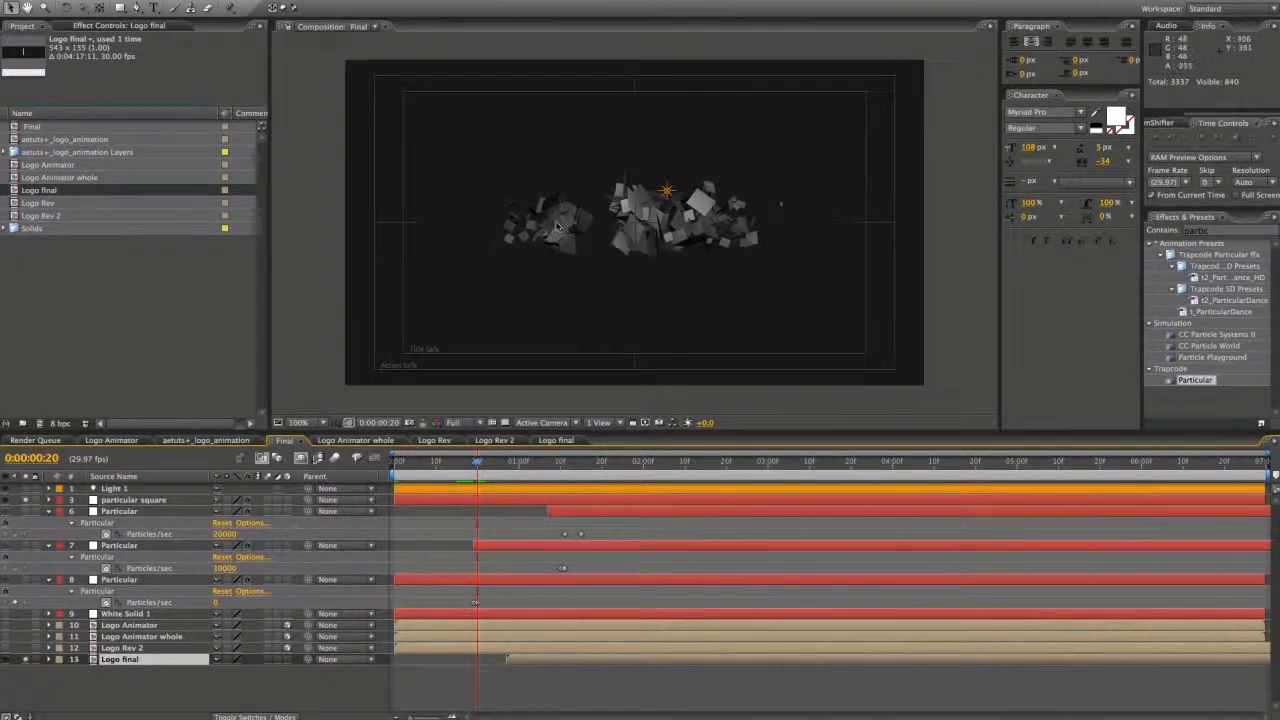
key(bracketleft)
- Preview the logo reveal together with the square particles, from just before 0:00:00:20 through 0:00:01:13
key(space)
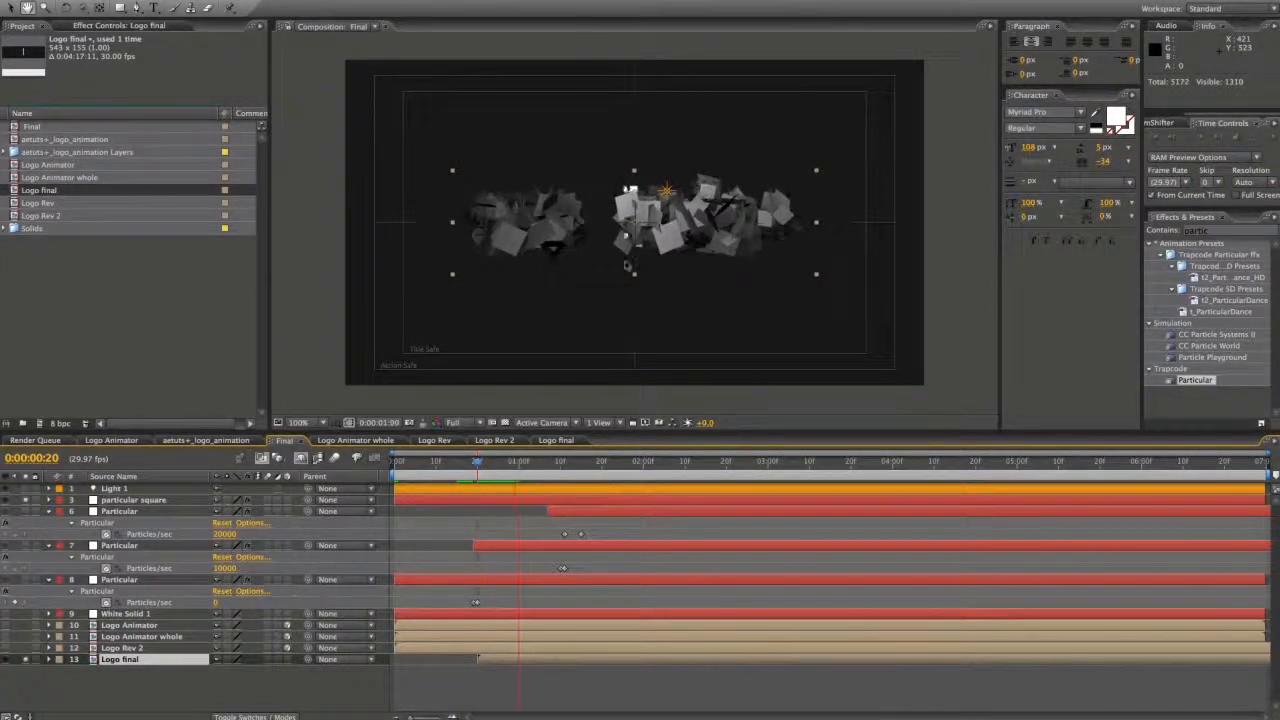
click(471, 462)
key(KP_0)
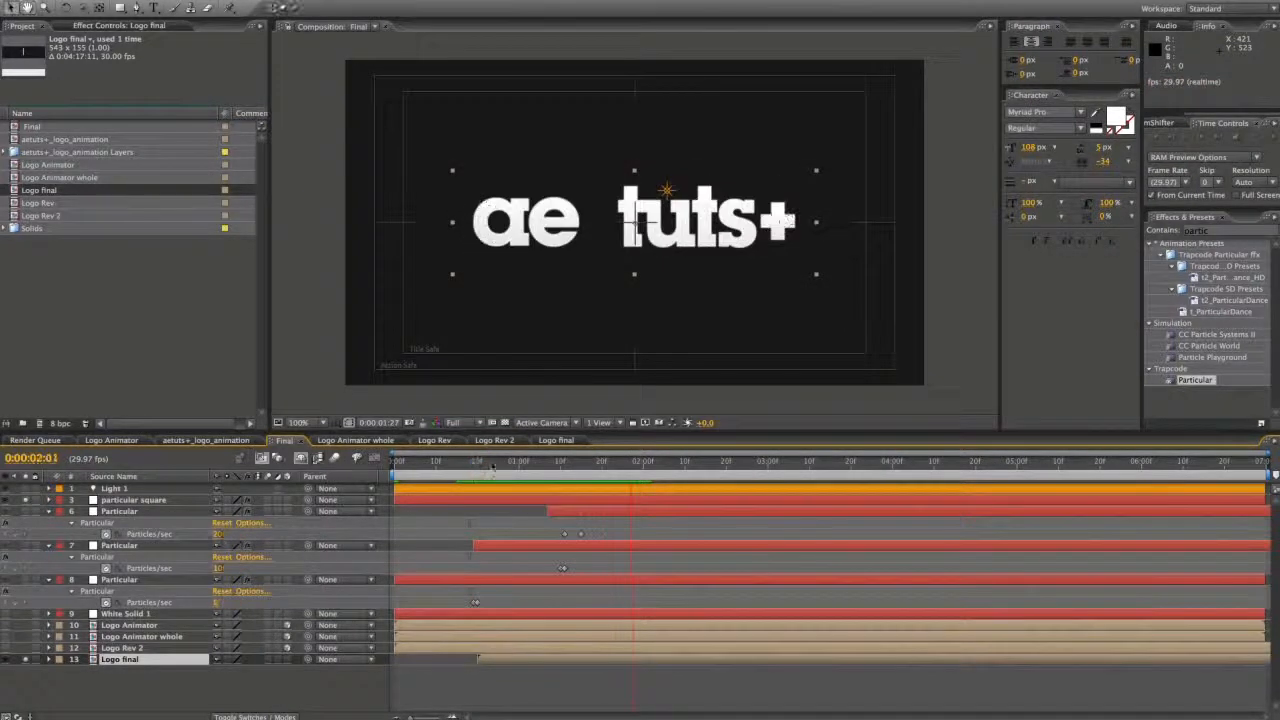
drag(491, 466, 573, 463)
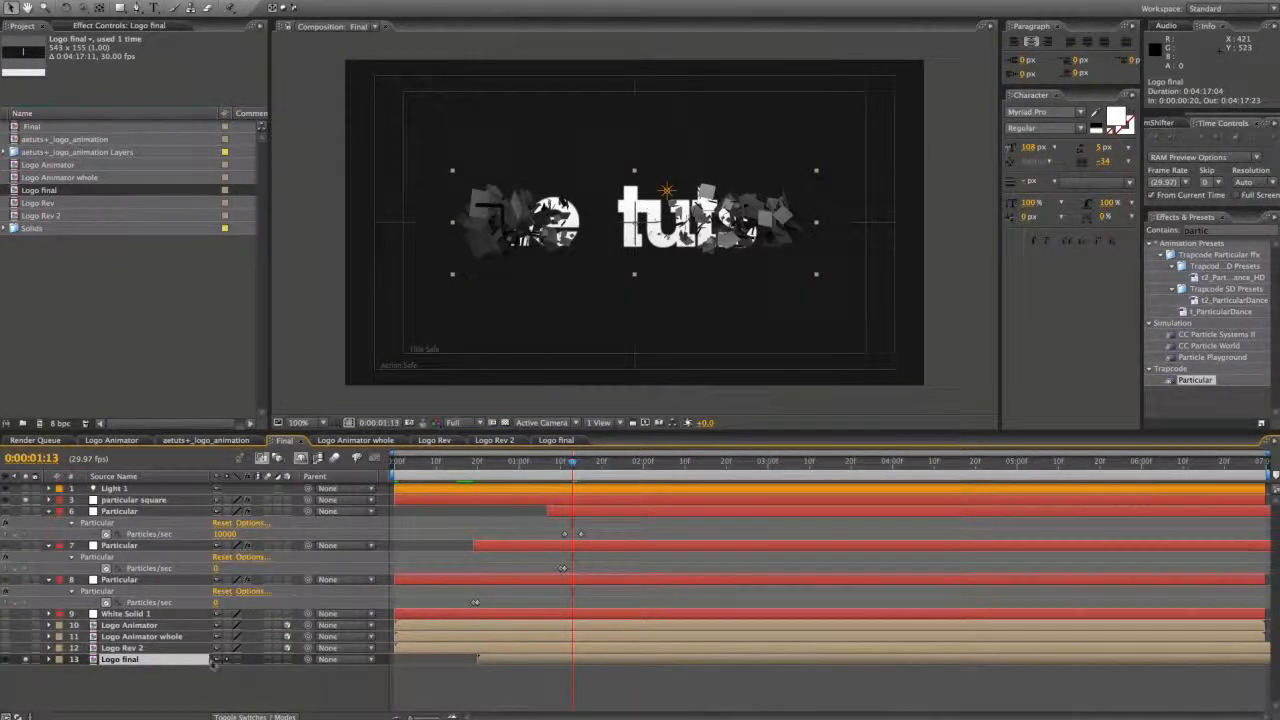
- Turn on Collapse Transformations for the Logo final layer and check the letter layers in the nested Logo Rev composition
click(228, 659)
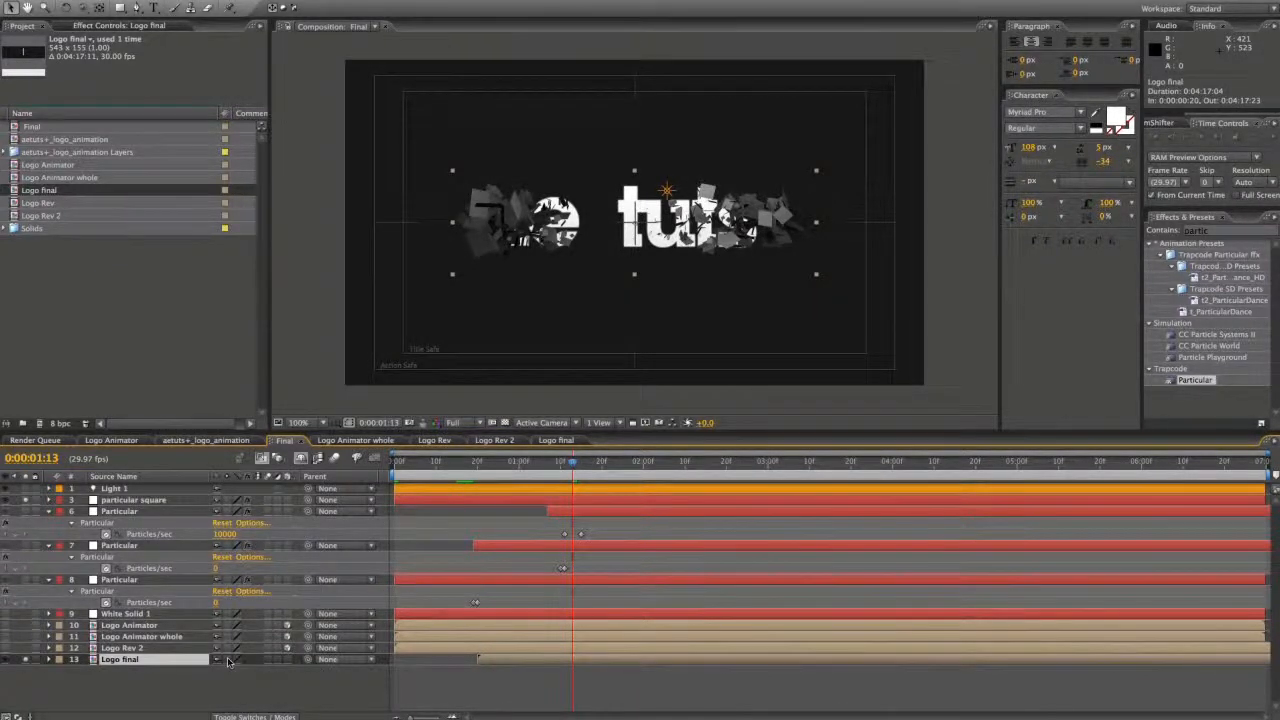
double_click(168, 661)
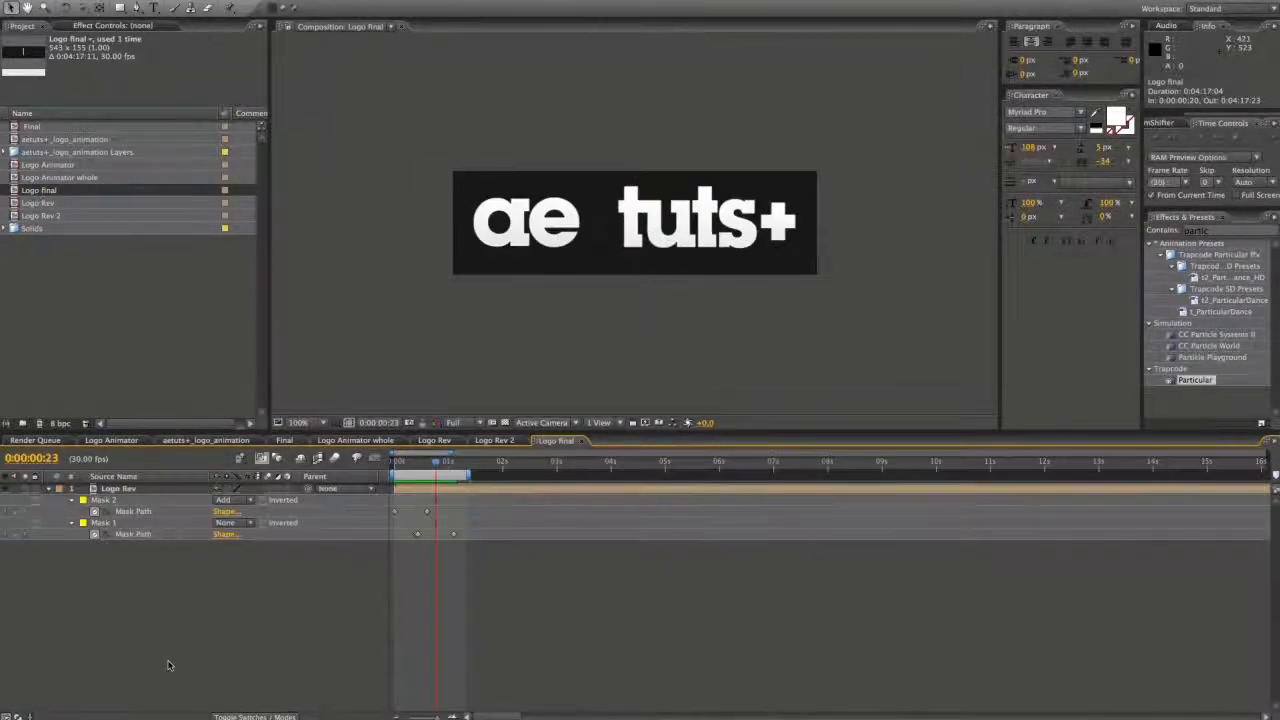
click(407, 490)
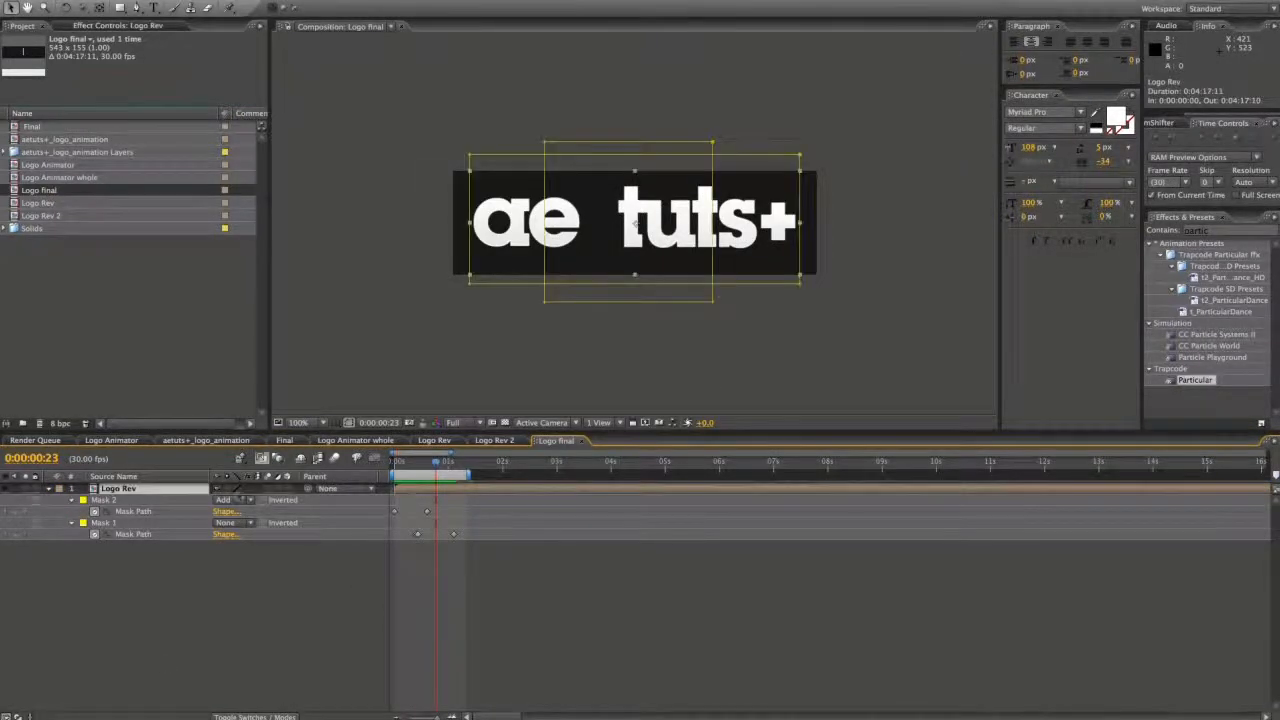
double_click(165, 490)
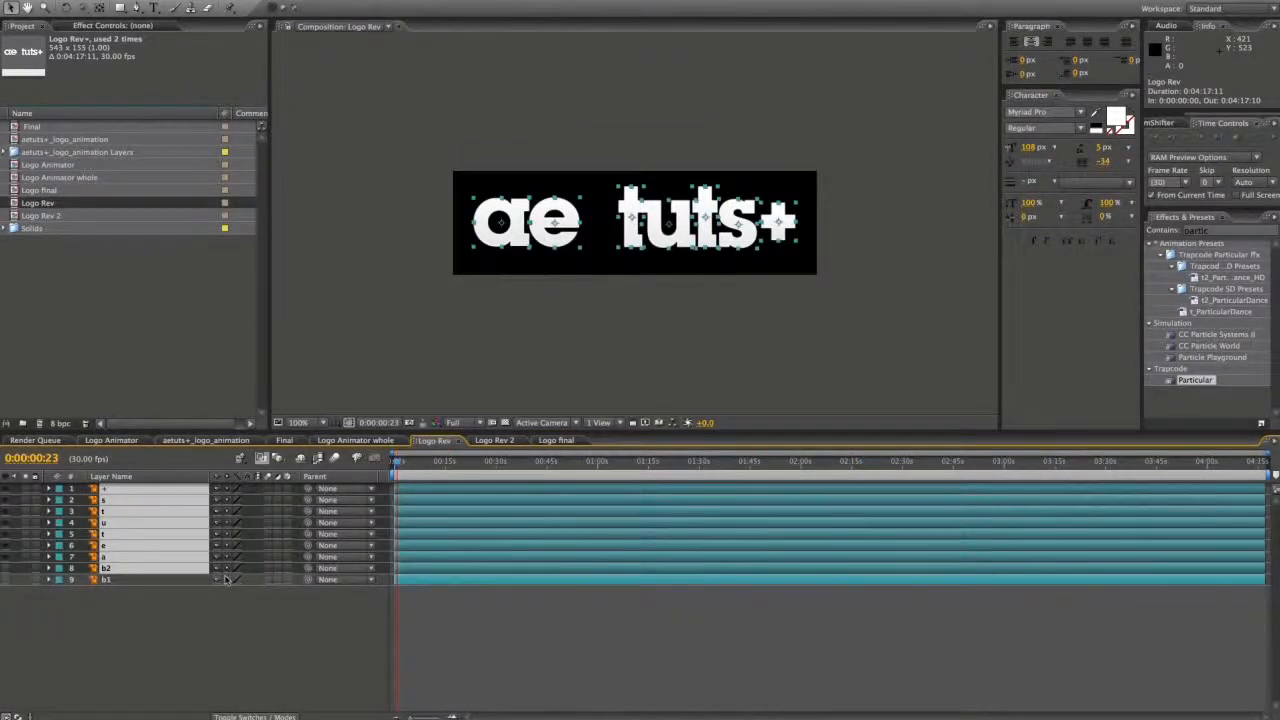
click(284, 441)
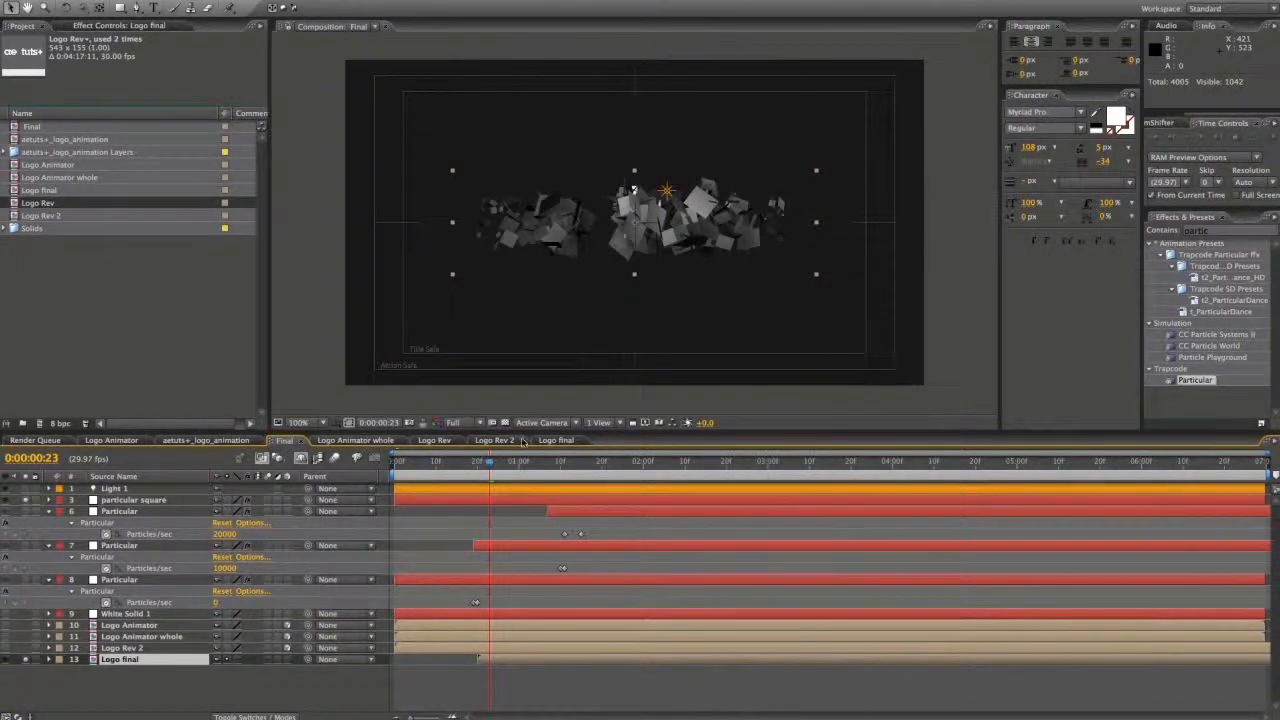
click(434, 441)
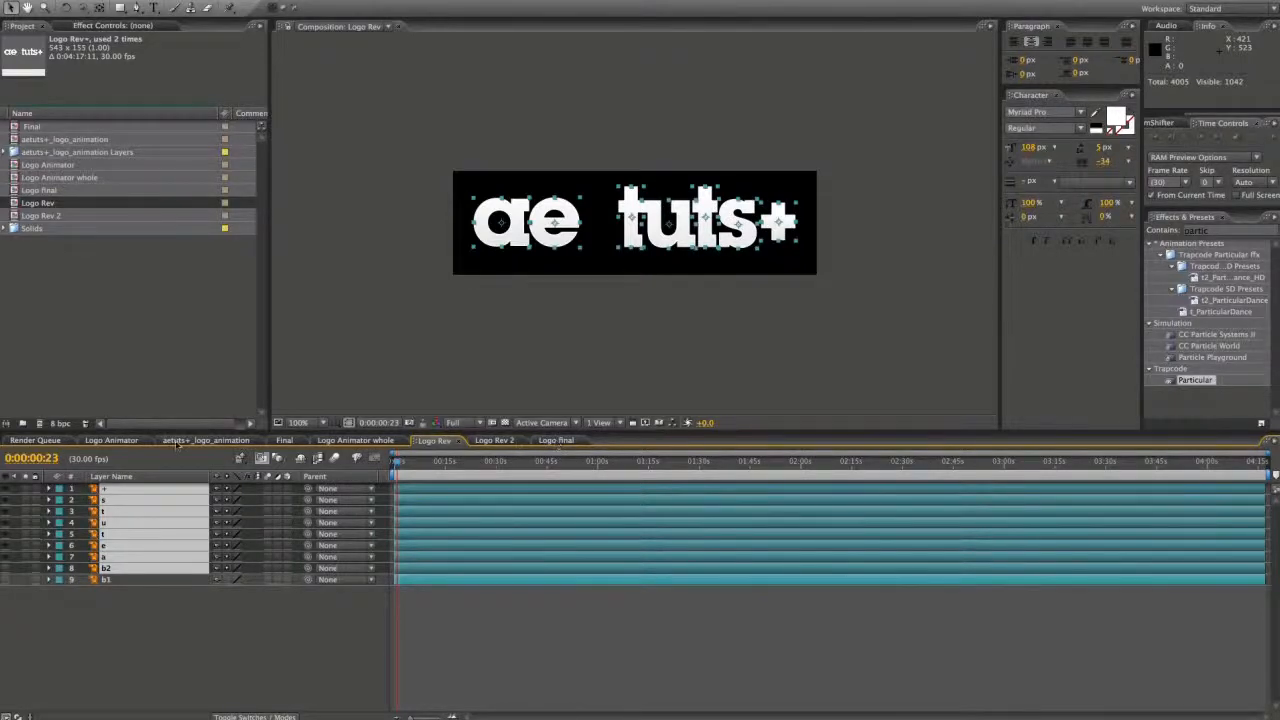
click(284, 441)
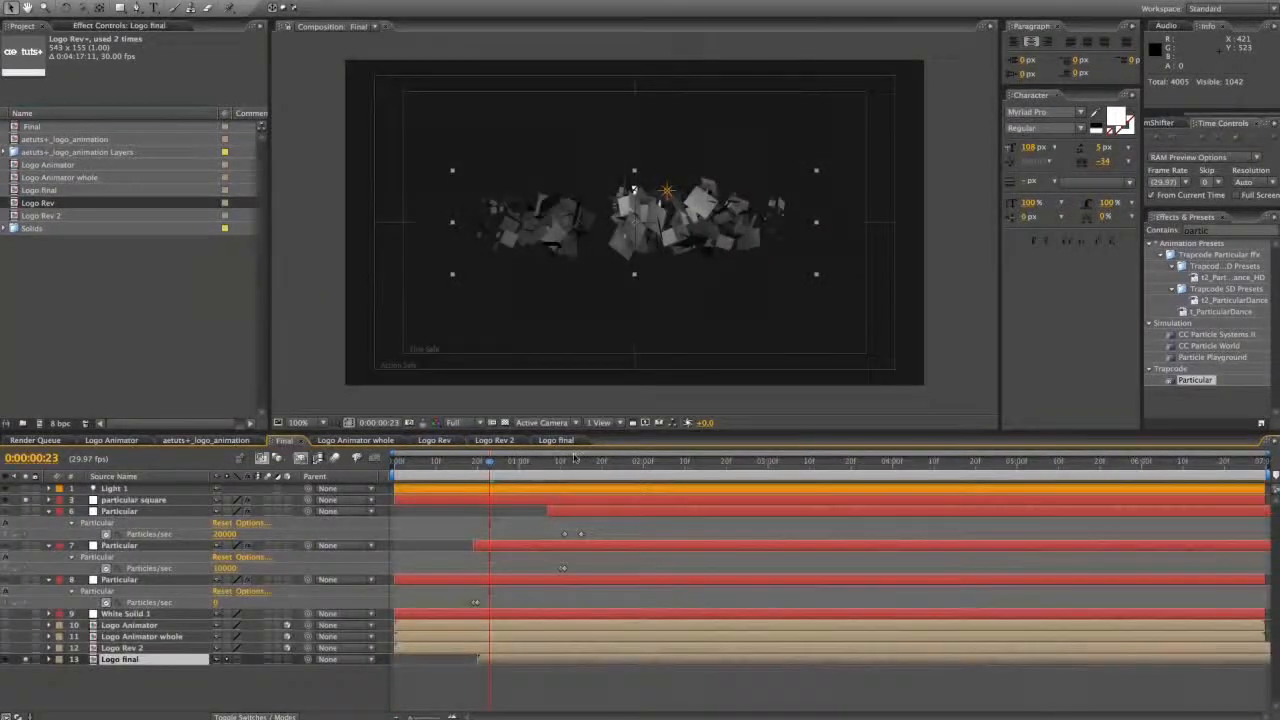
- Set the Final composition's preview resolution to Half and preview the particles and logo from about 0:00:00:28
click(507, 461)
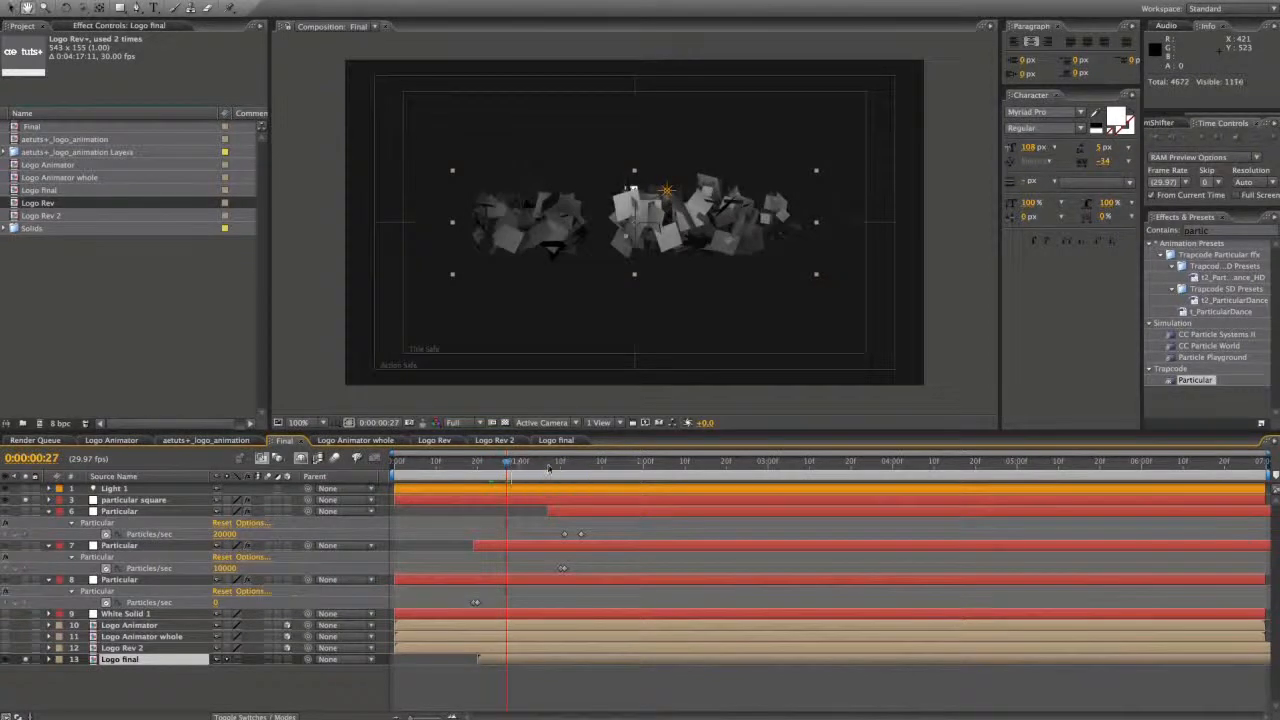
key(Page_Down)
click(453, 422)
click(455, 447)
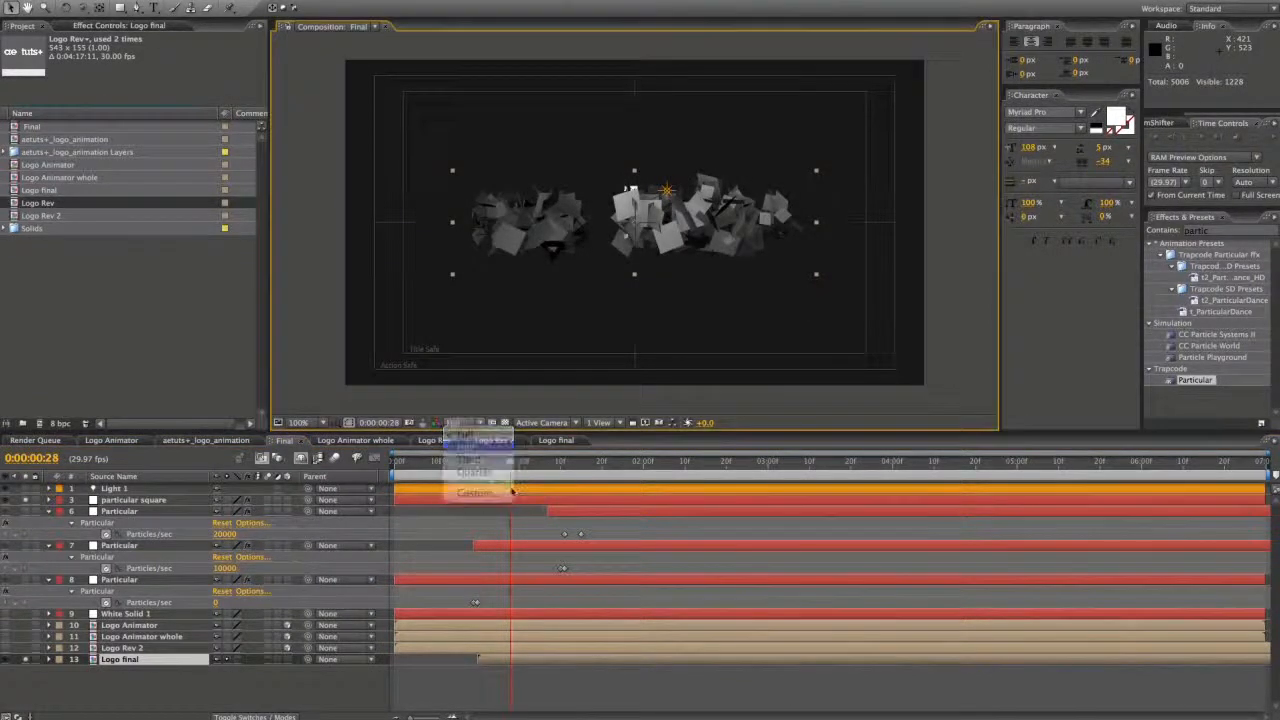
key(space)
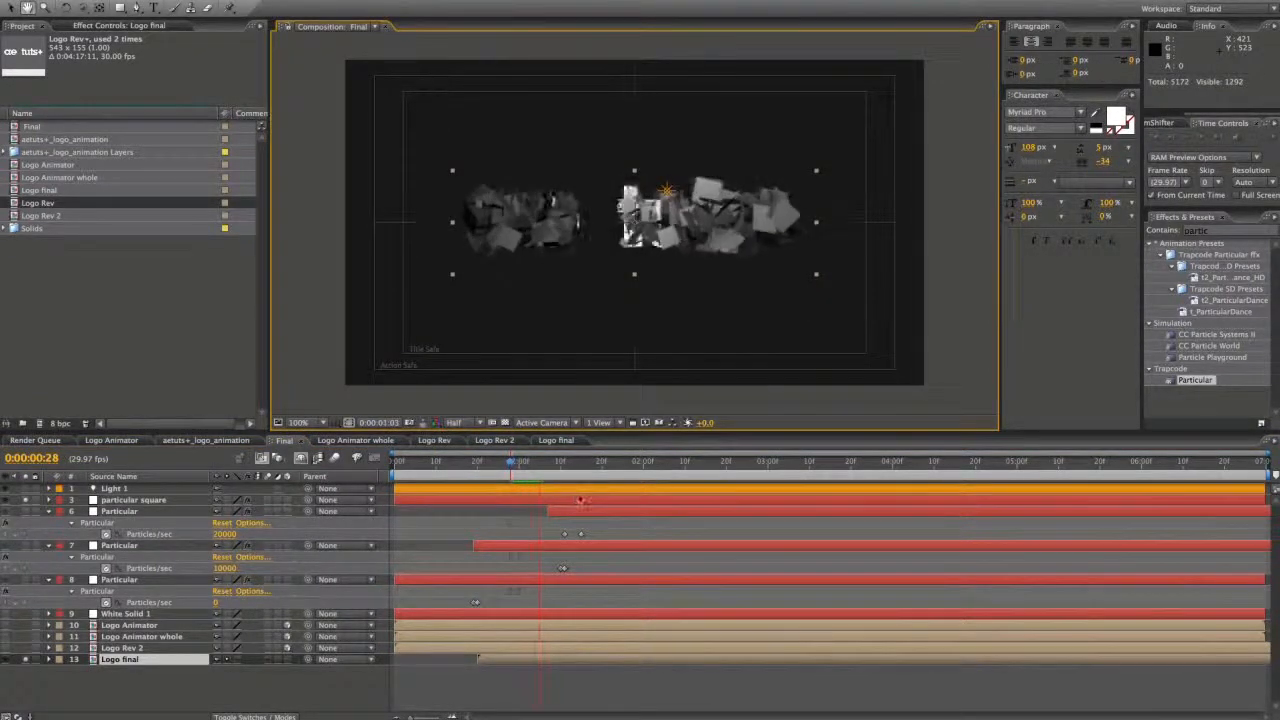
click(522, 466)
key(space)
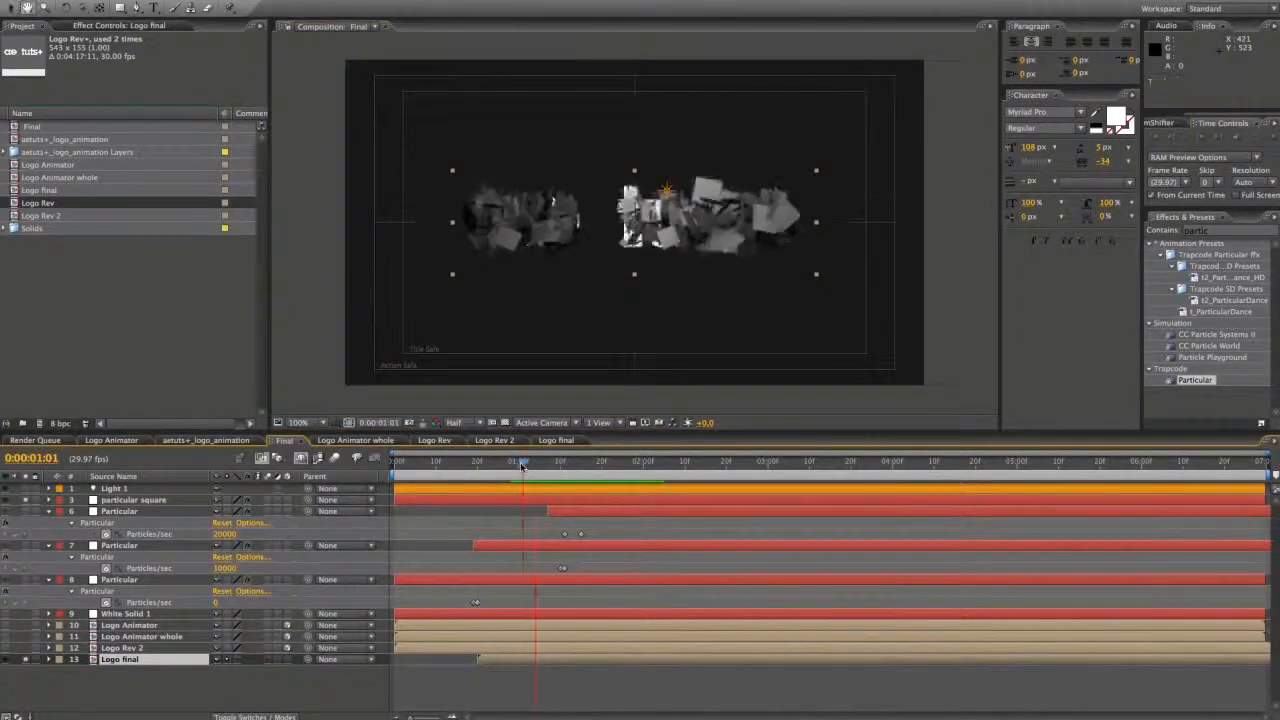
key(space)
drag(520, 466, 589, 463)
- Examine the mask reveal timing in the Logo Rev 2 composition around 0:00:00:20 and return to Final
click(509, 446)
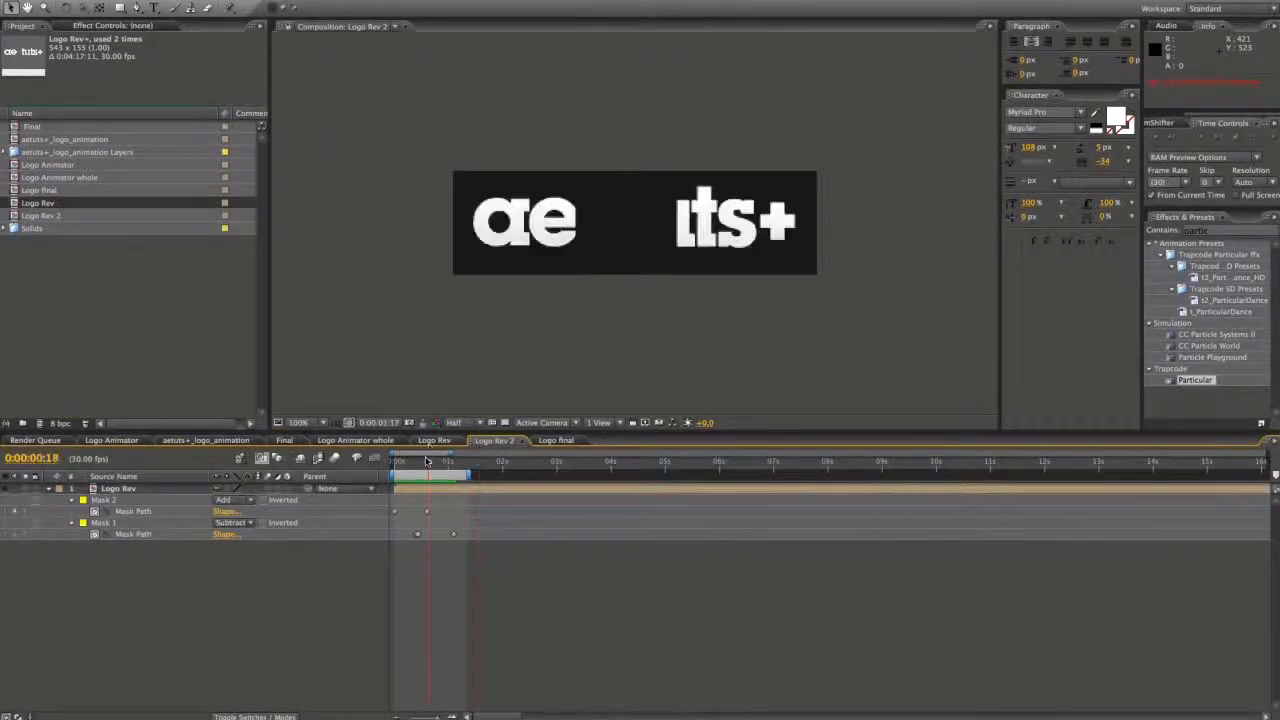
mouse_move(410, 463)
mouse_down()
mouse_move(397, 465)
mouse_move(443, 467)
mouse_move(430, 465)
mouse_up()
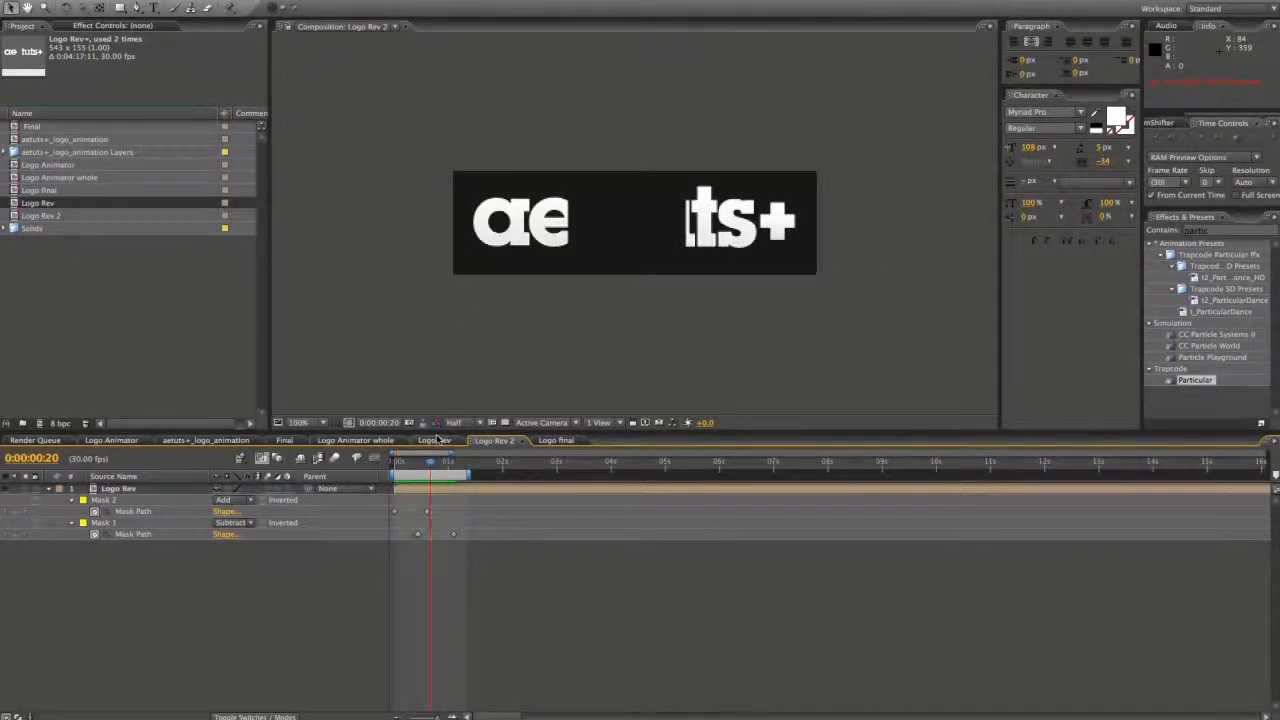
click(284, 440)
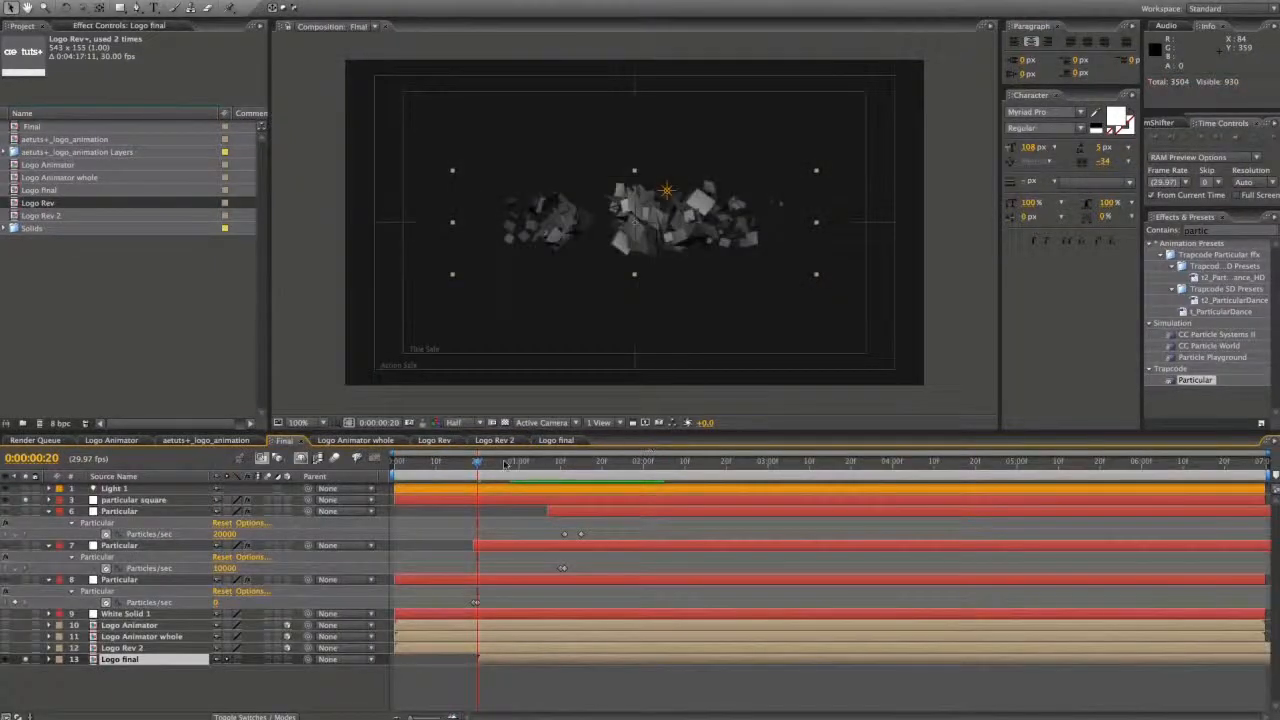
- Preview the logo appearing behind the square particles from about 0:00:00:25, then inspect the frame at 0:00:01:03
drag(490, 465, 498, 465)
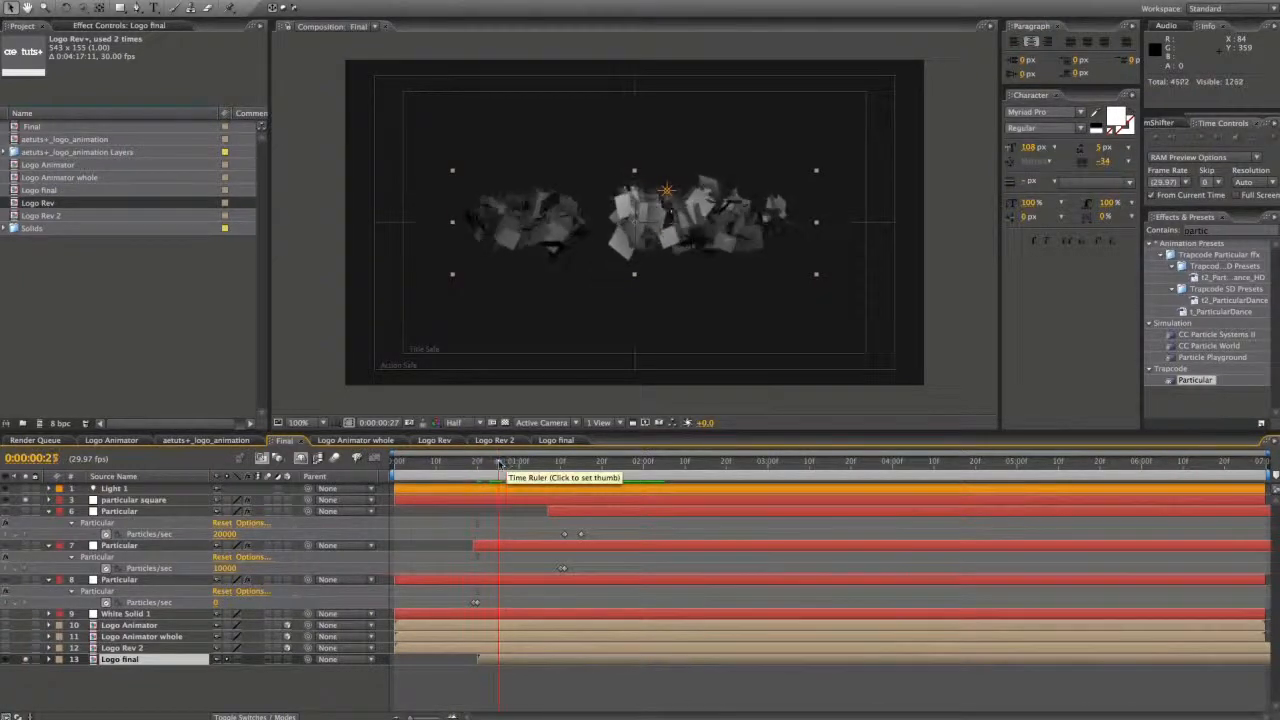
key(space)
key(space)
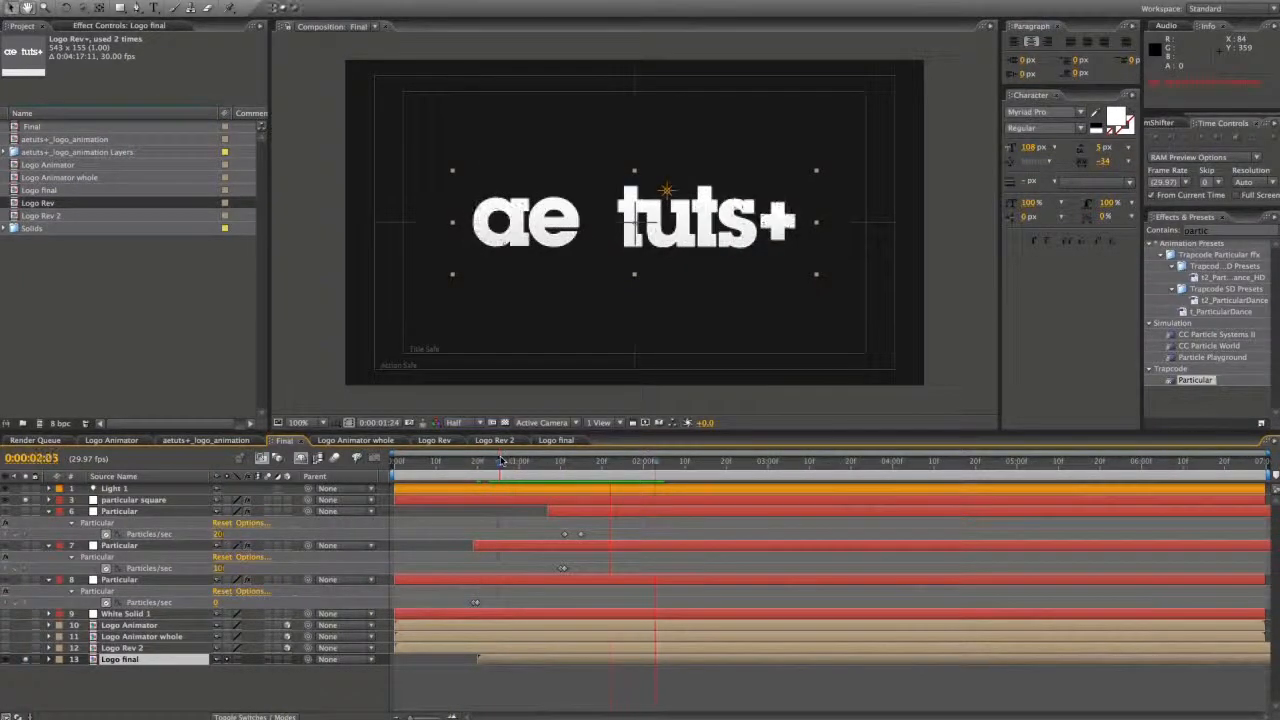
click(494, 465)
key(space)
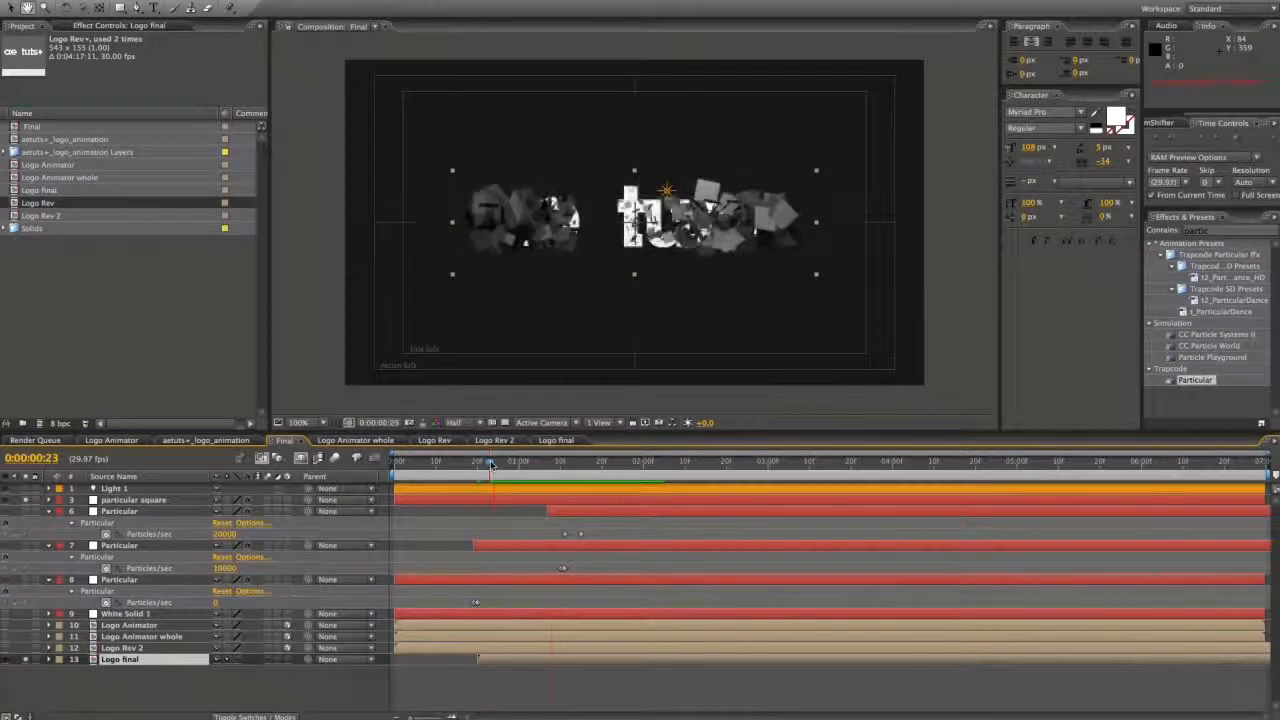
drag(492, 464, 530, 462)
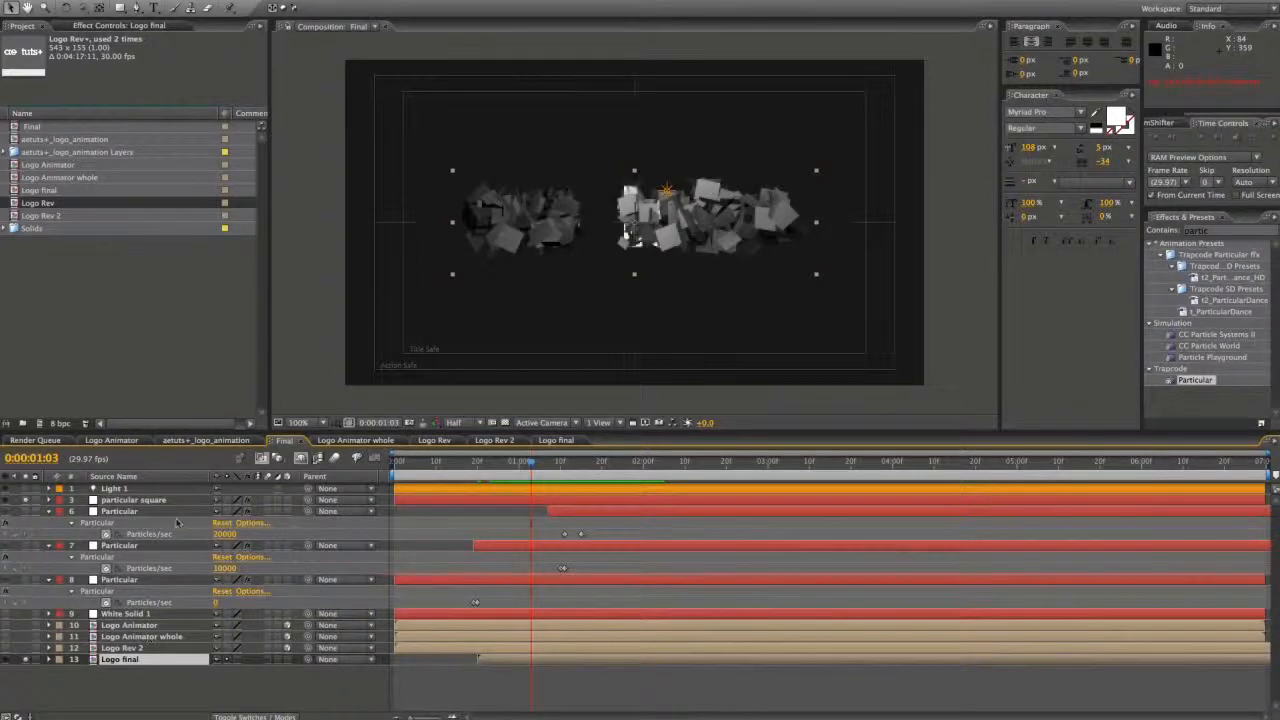
- Solo Particular layer 7, remove the solo from particular square, and inspect the uncovered logo at 0:00:01:16
click(125, 546)
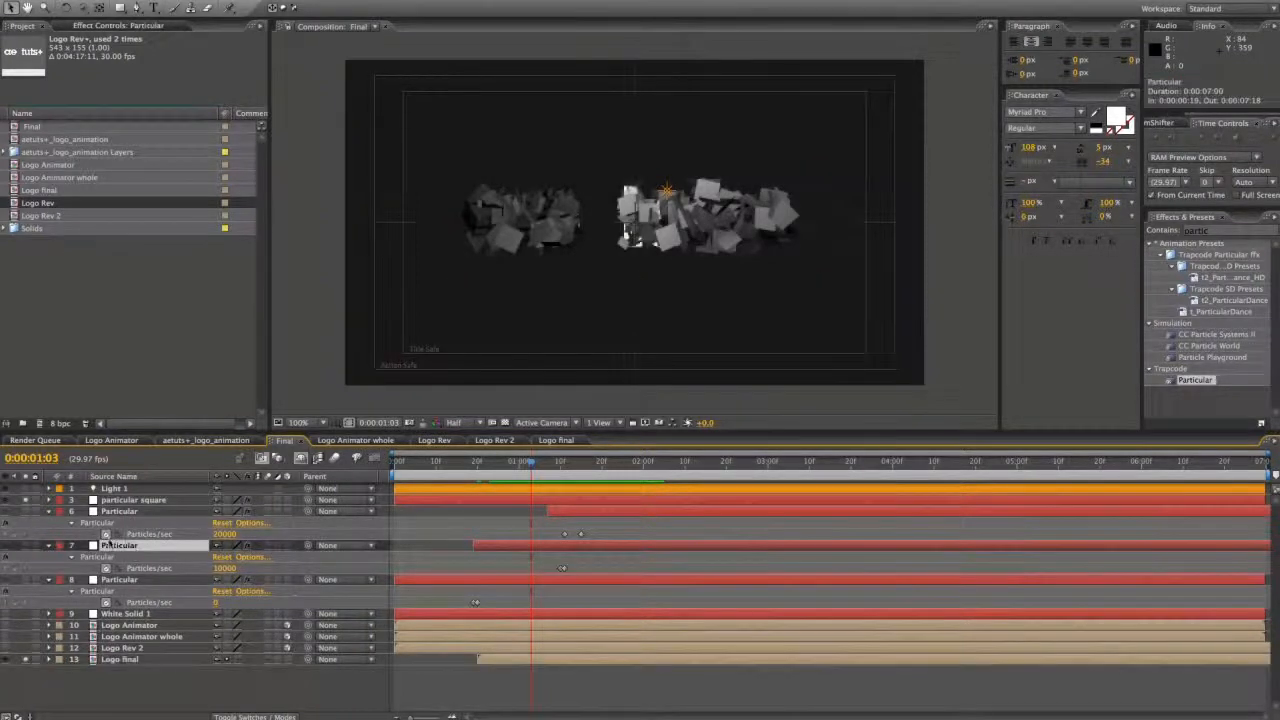
click(25, 546)
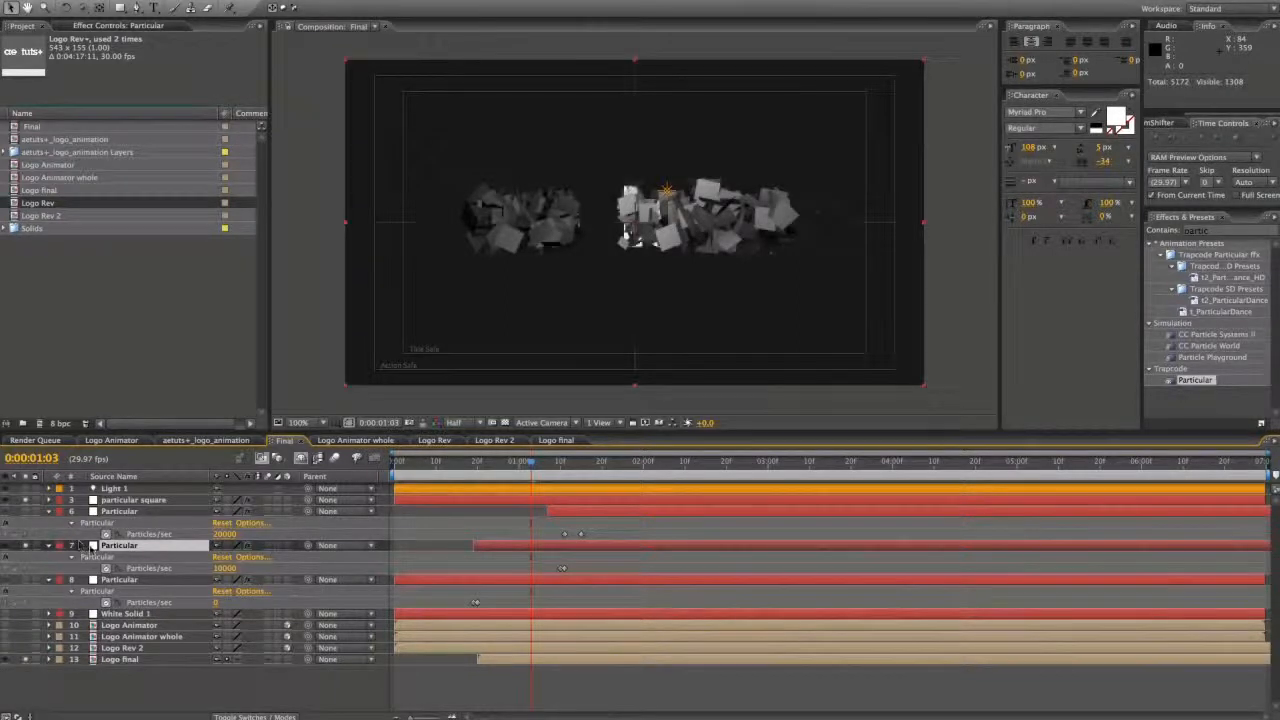
click(25, 500)
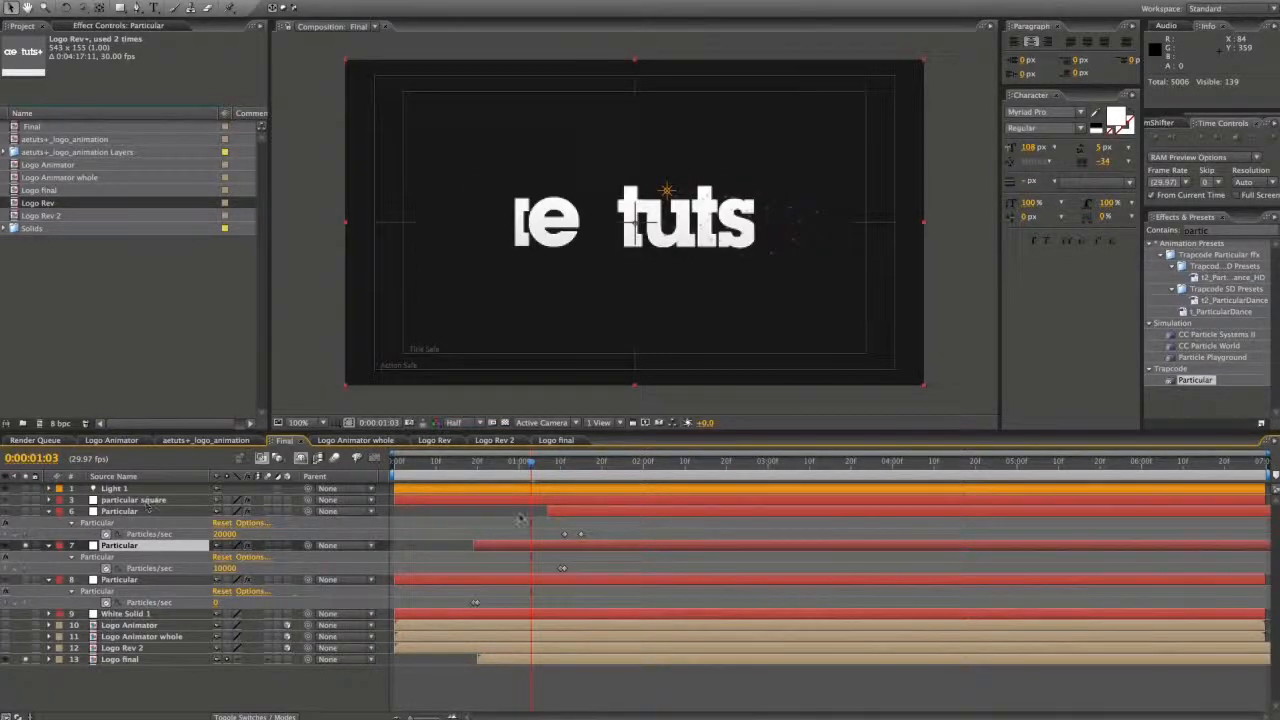
drag(531, 470, 586, 478)
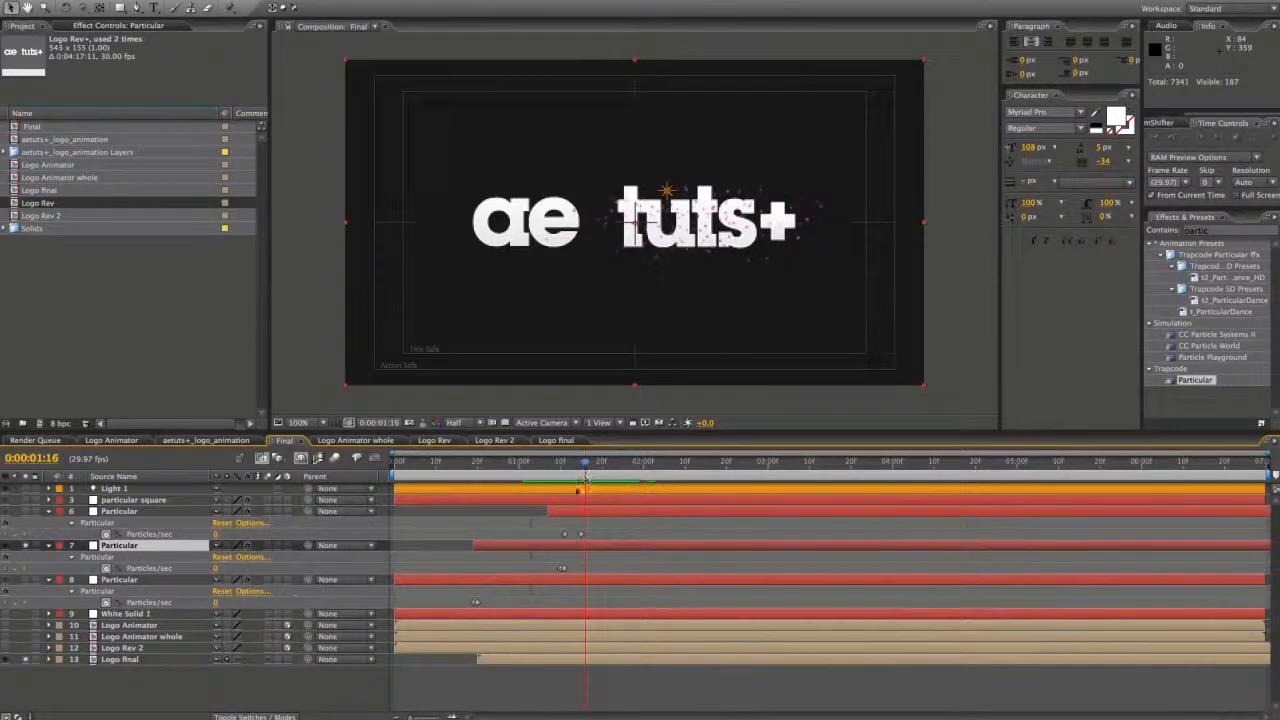
- Shift the particular square and Logo final layers together so particular square starts at 0:00:01:07, keeping particular square soloed
click(483, 661)
drag(591, 484, 547, 480)
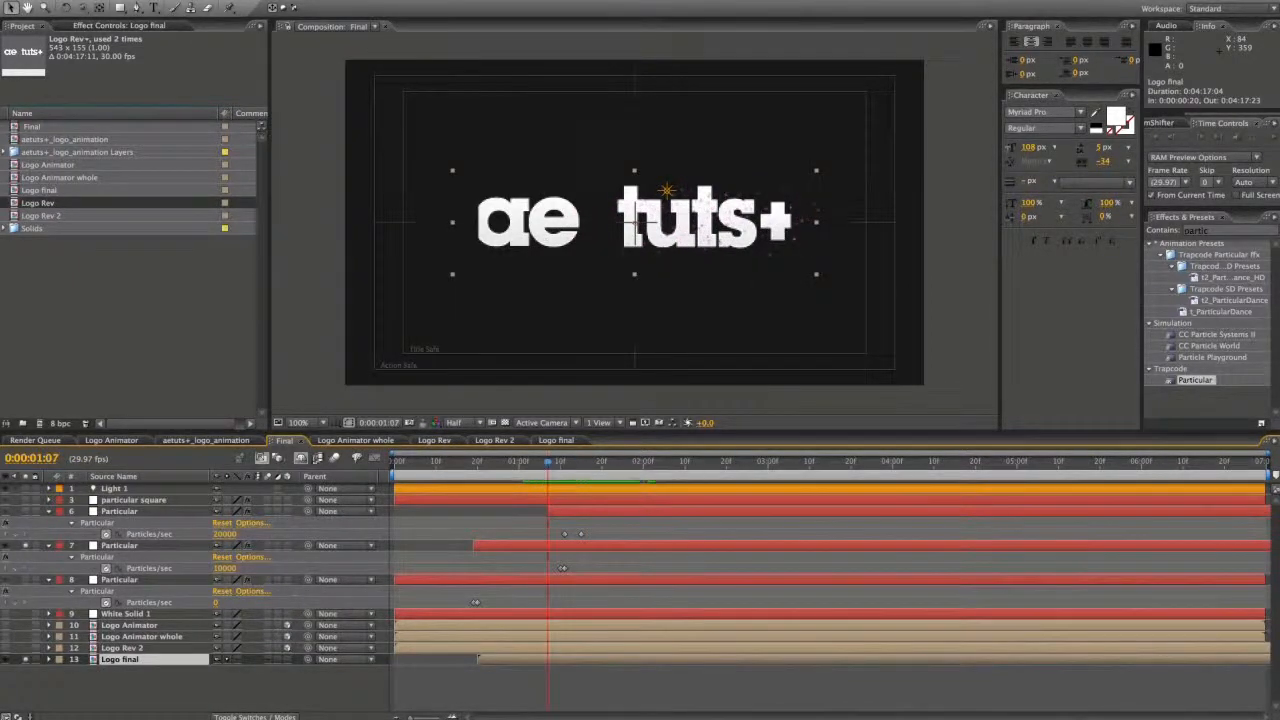
ctrl+click(150, 500)
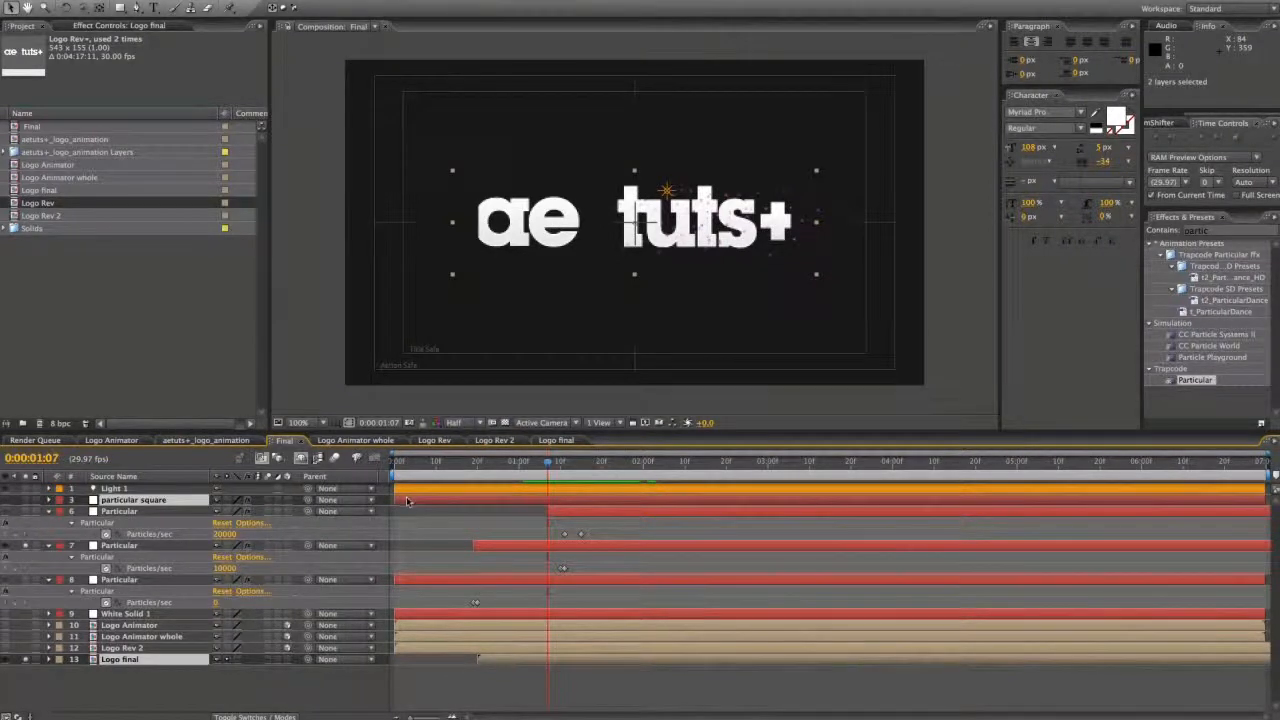
drag(407, 501, 561, 501)
click(498, 516)
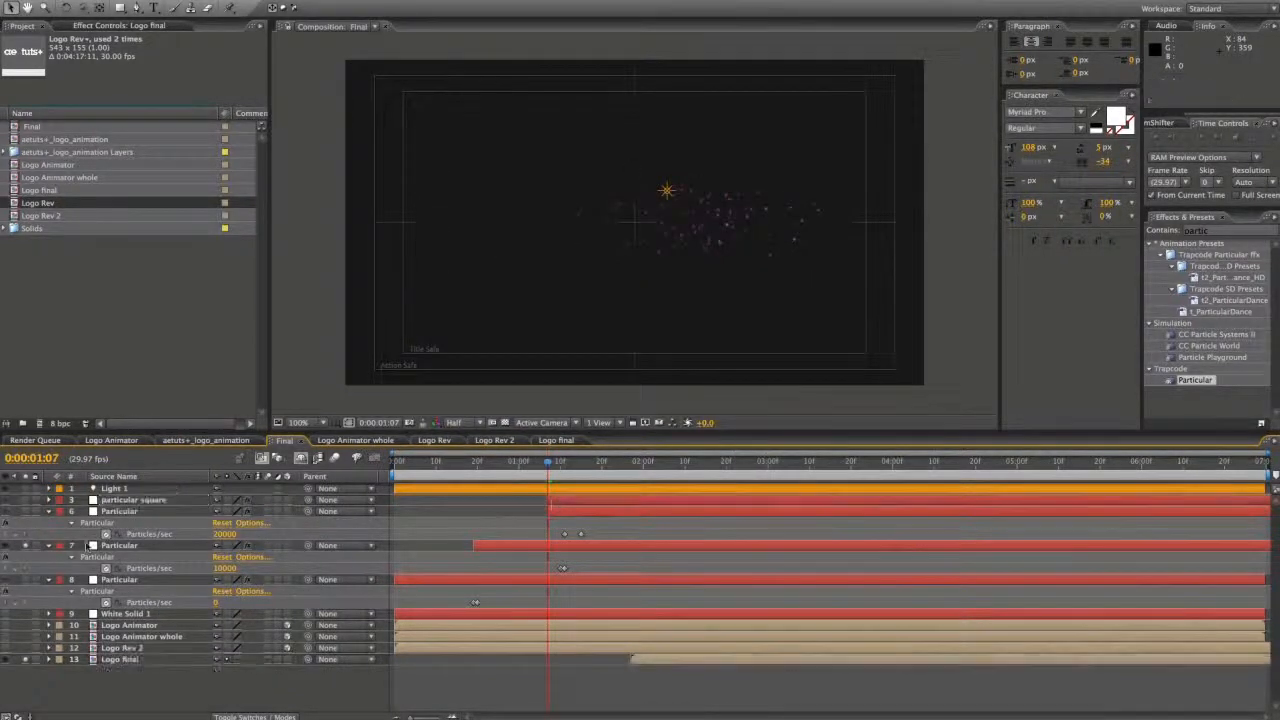
click(25, 500)
- Try starting the Logo final layer at 0:00:01:07, preview the reveal, and undo the move
click(133, 500)
drag(649, 660, 557, 662)
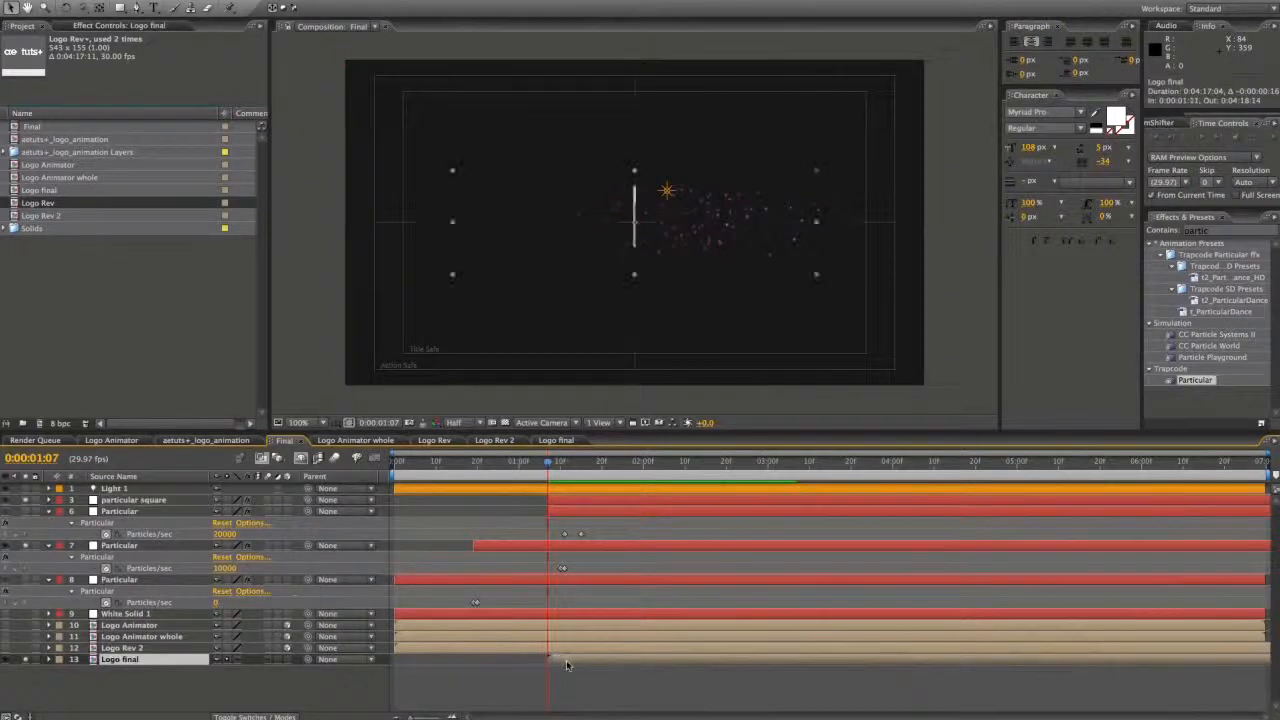
click(591, 680)
key(space)
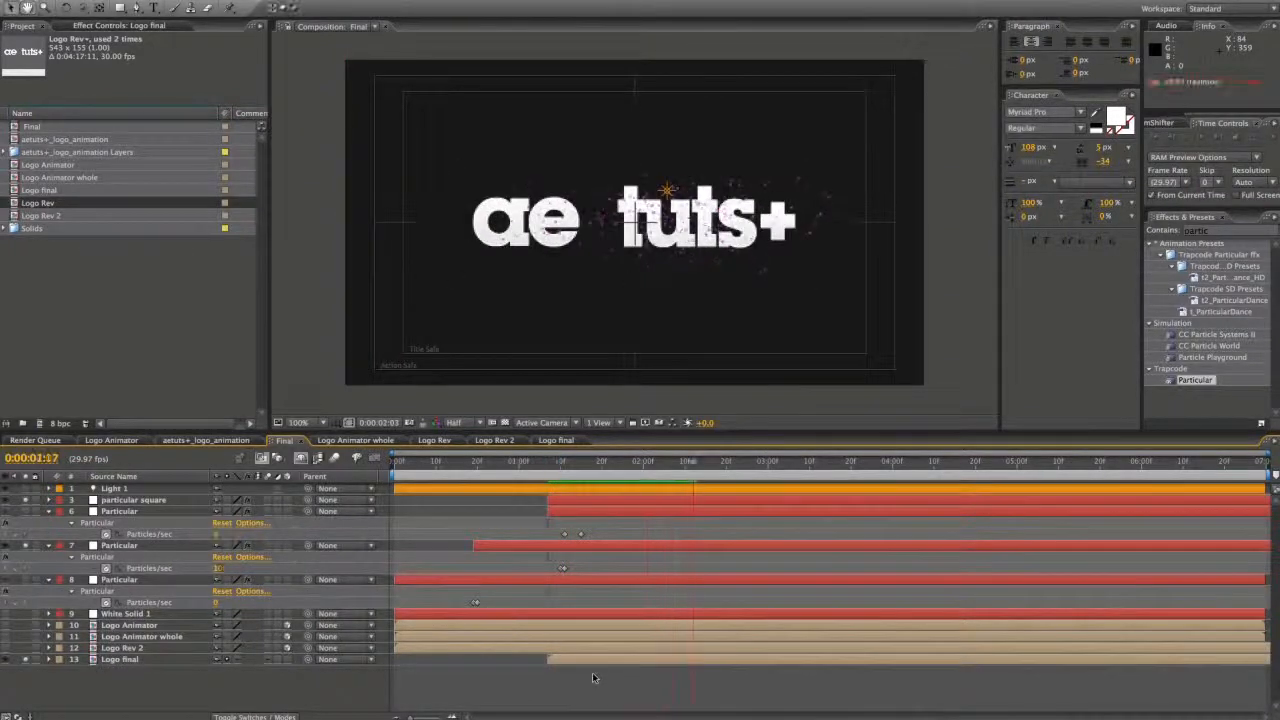
key(super+s)
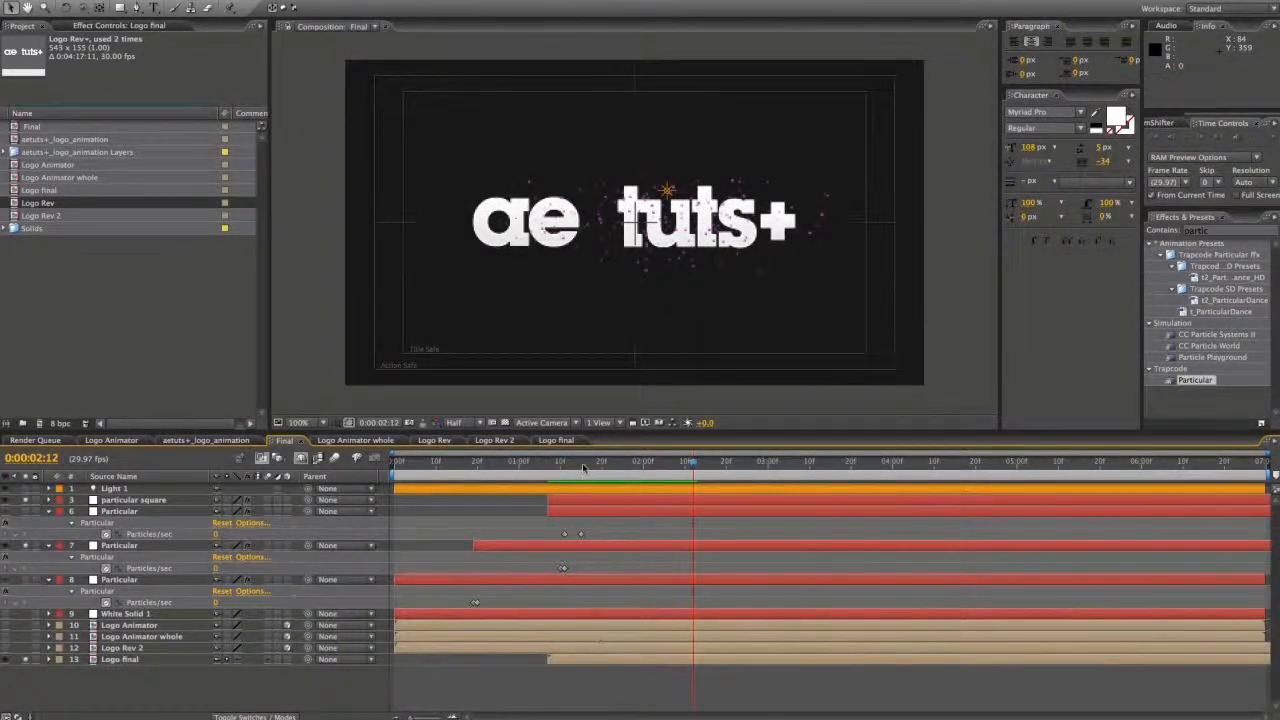
drag(583, 469, 549, 466)
key(super+z)
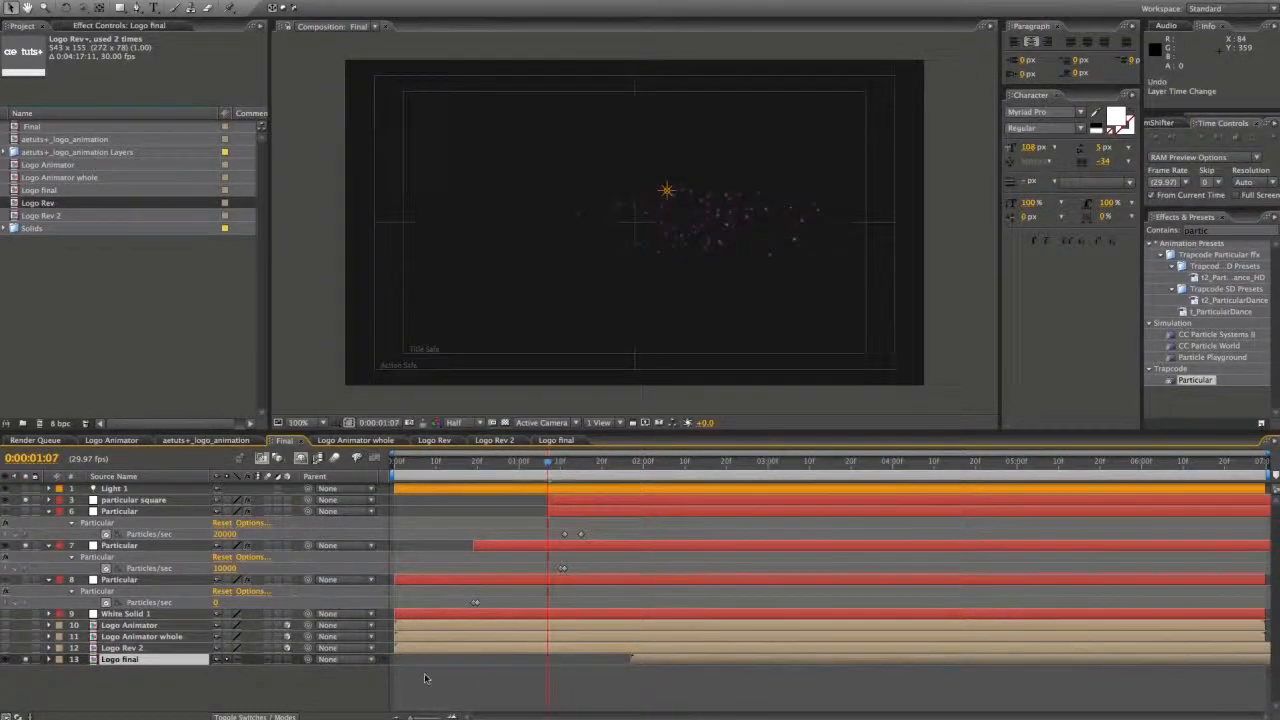
- Start the Logo Rev 2 layer at 0:00:01:07 to match particular square and preview the squares
click(138, 649)
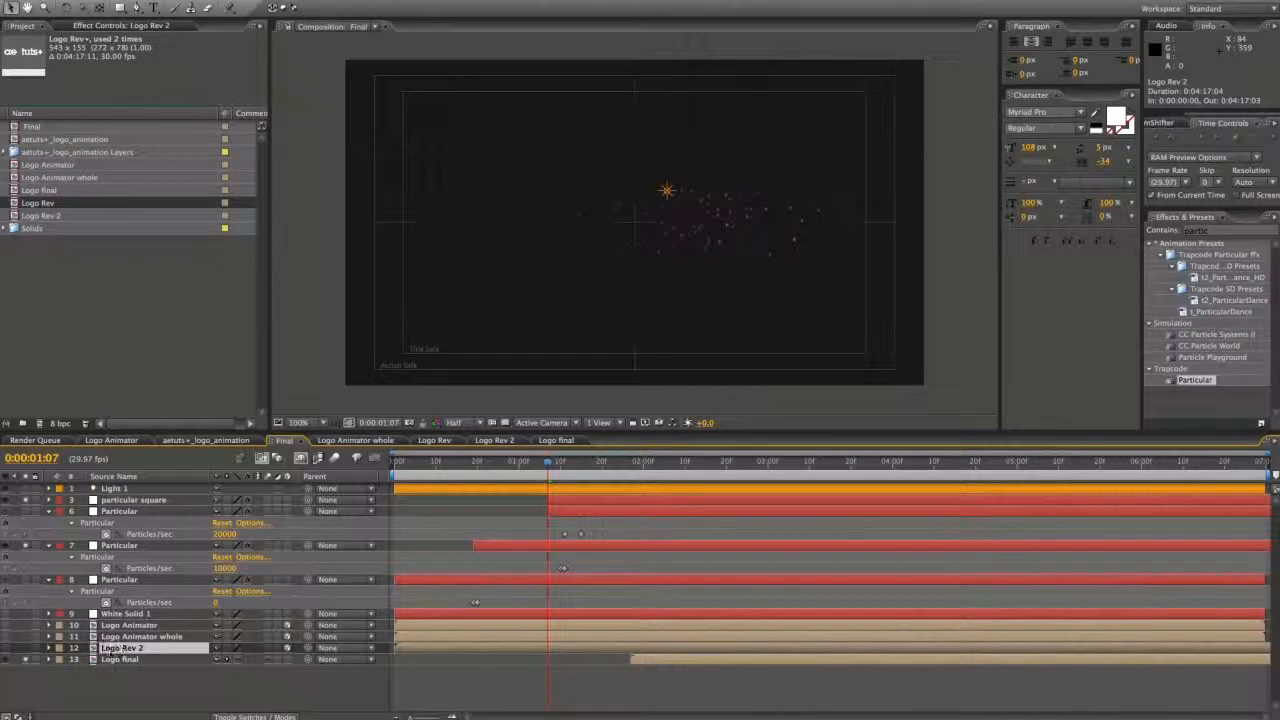
key(alt+bracketleft)
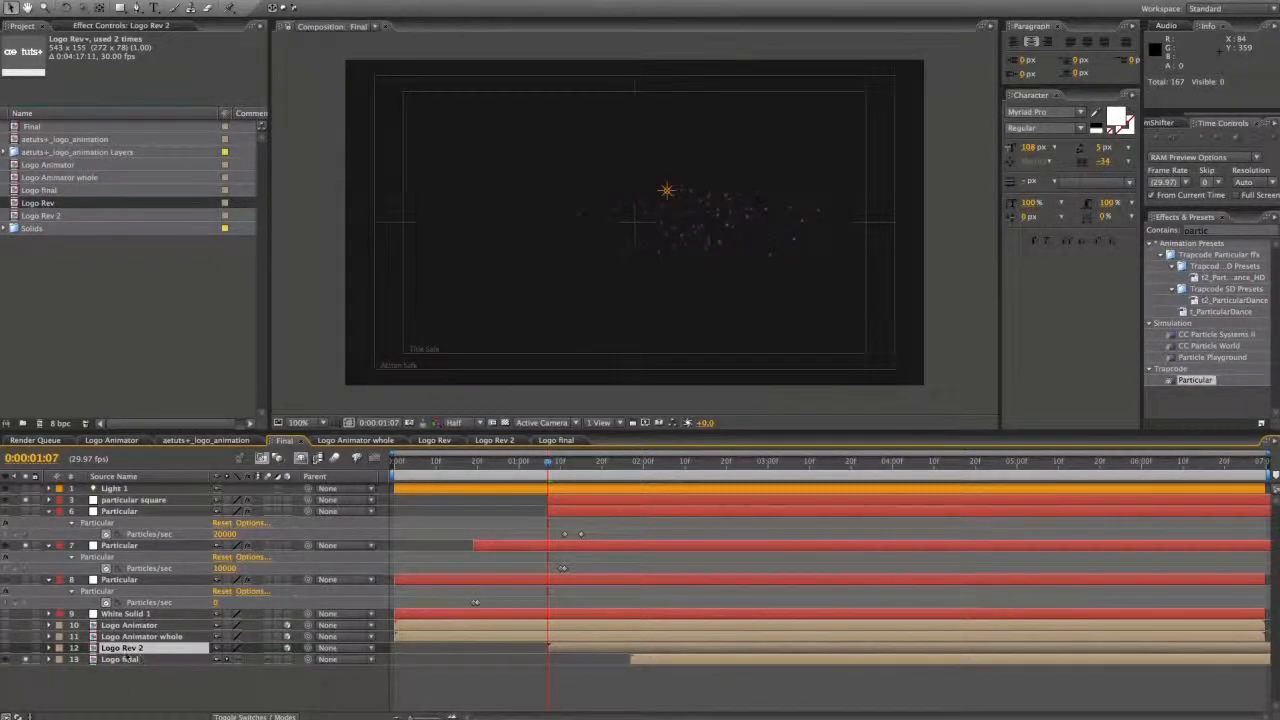
click(558, 500)
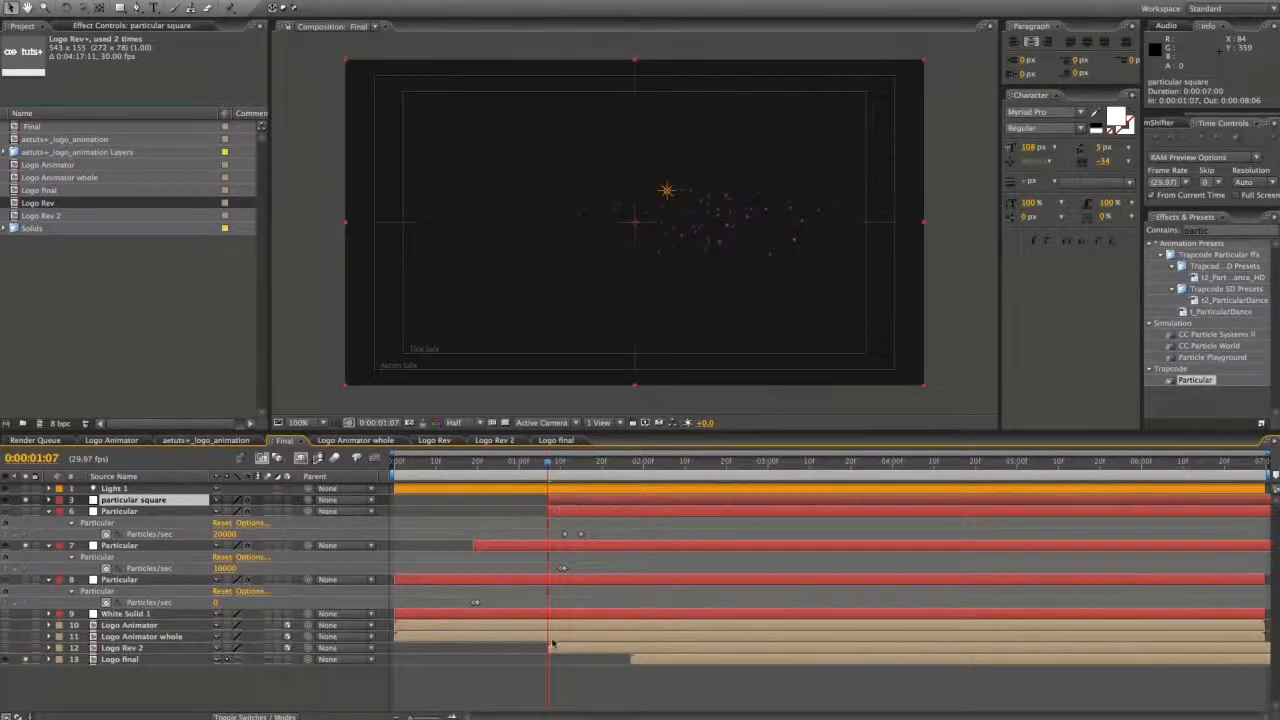
key(KP_0)
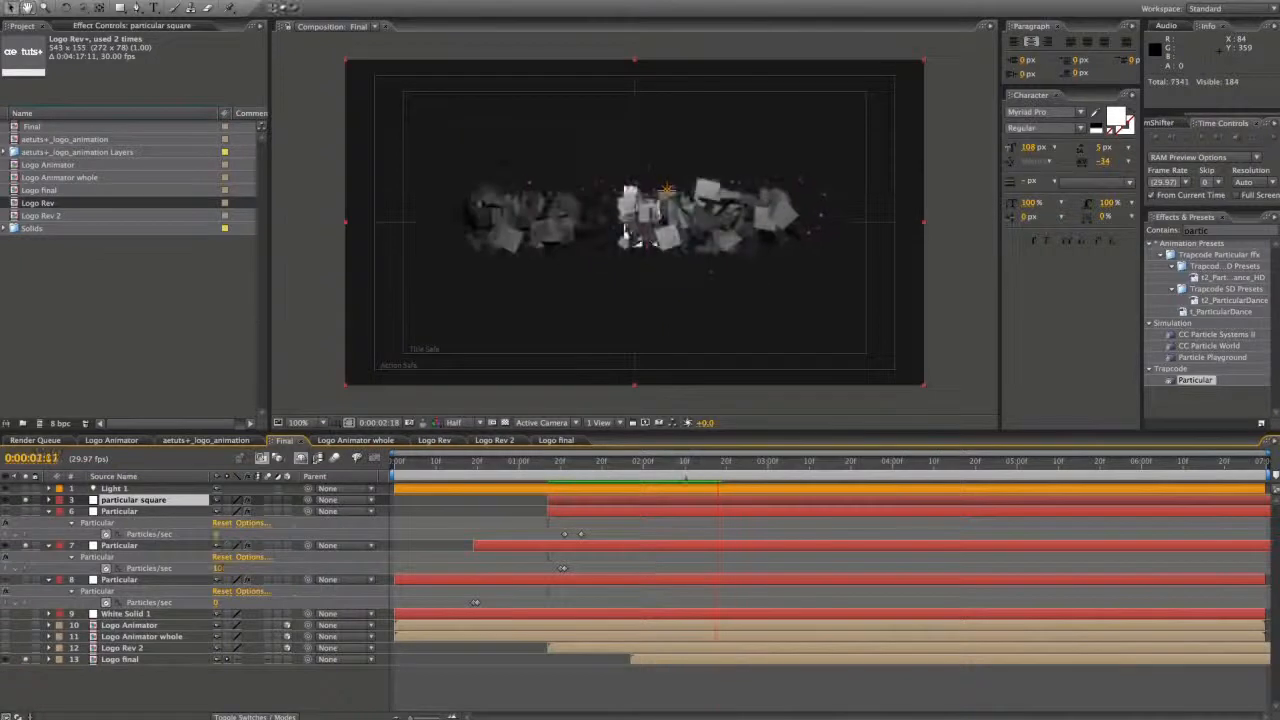
- Move Particular layer 6 to start at 0:00:02:15, as the squares give way to the logo, and preview the transition
click(692, 468)
drag(693, 481, 705, 478)
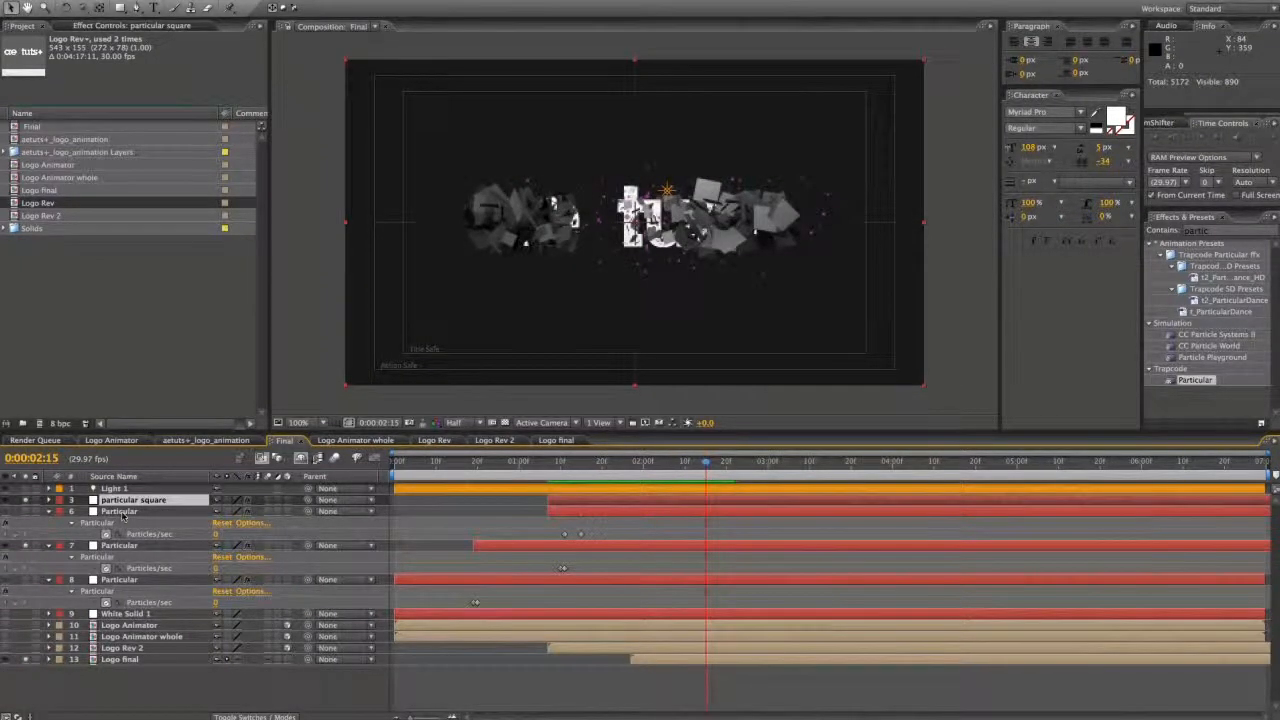
click(120, 511)
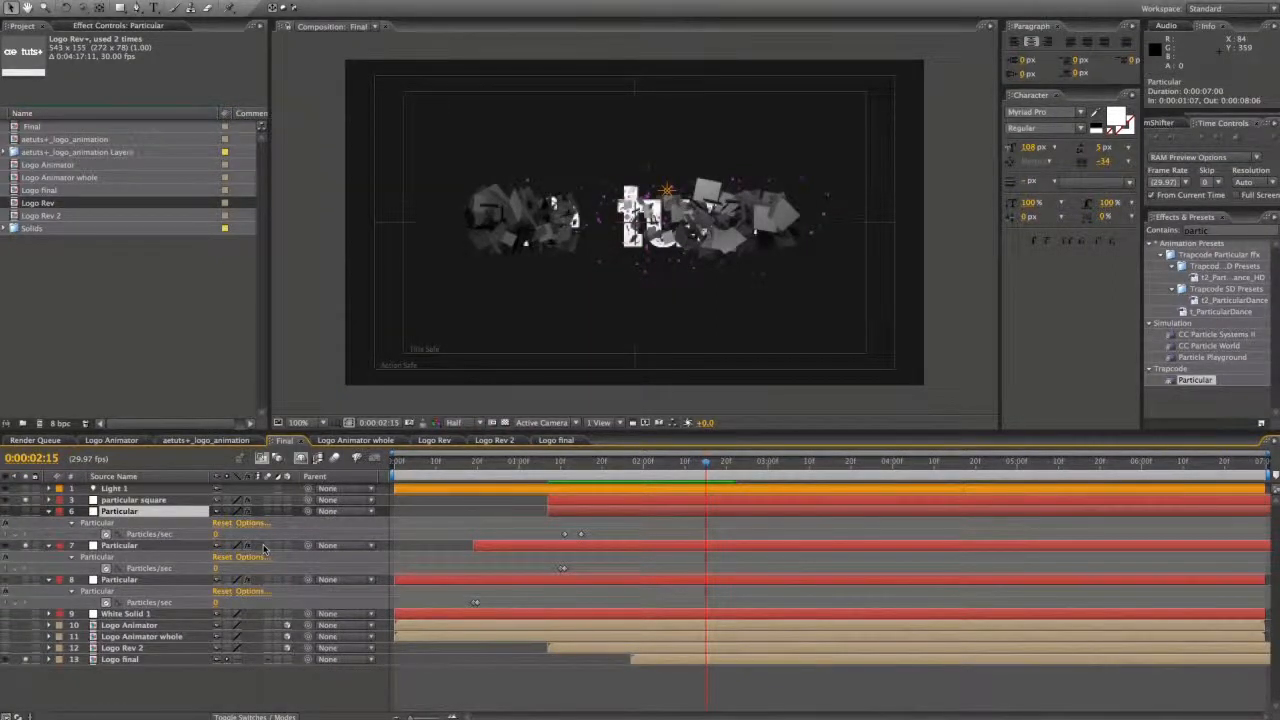
key(Page_Up)
key(Page_Up)
key(Page_Up)
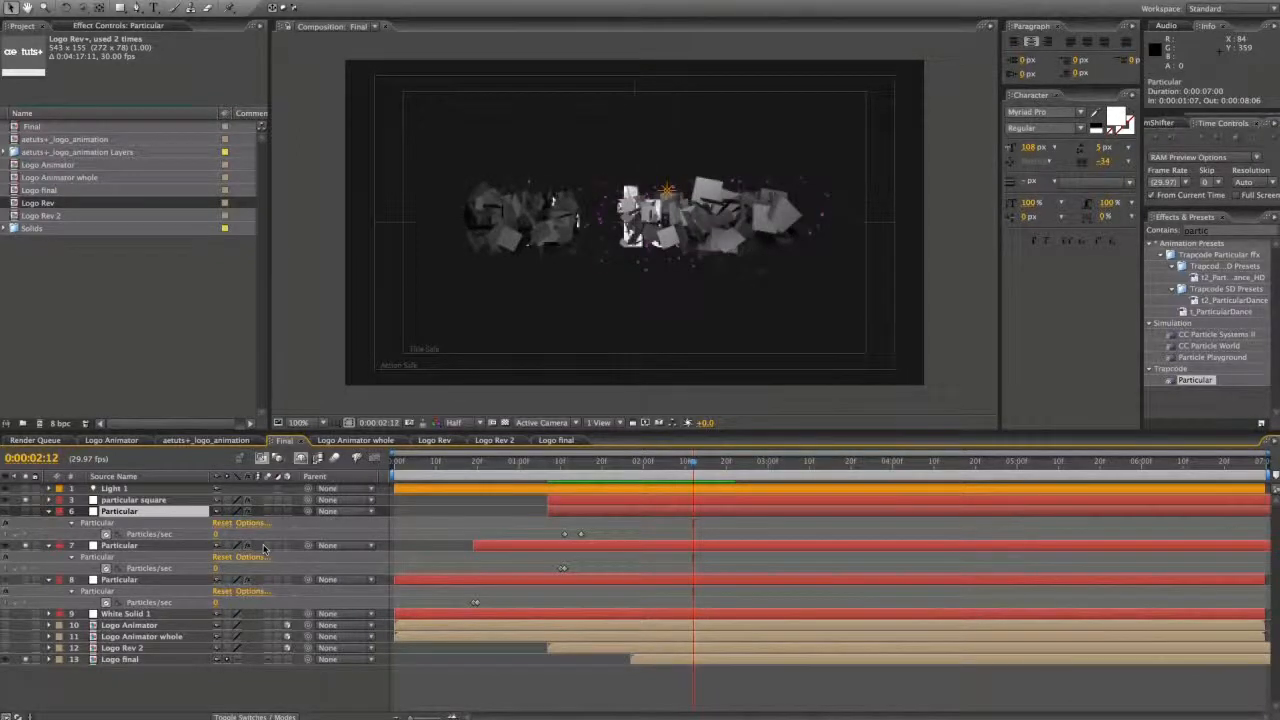
key(Page_Down)
key(Page_Down)
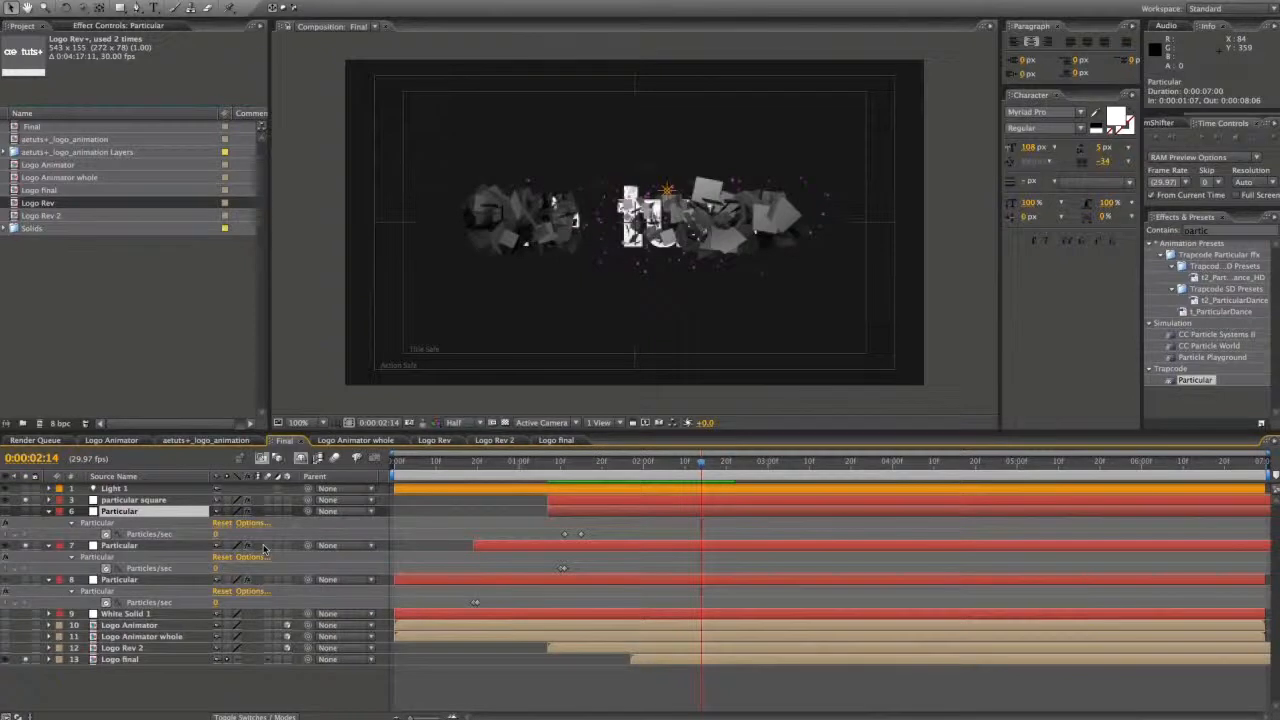
key(Page_Down)
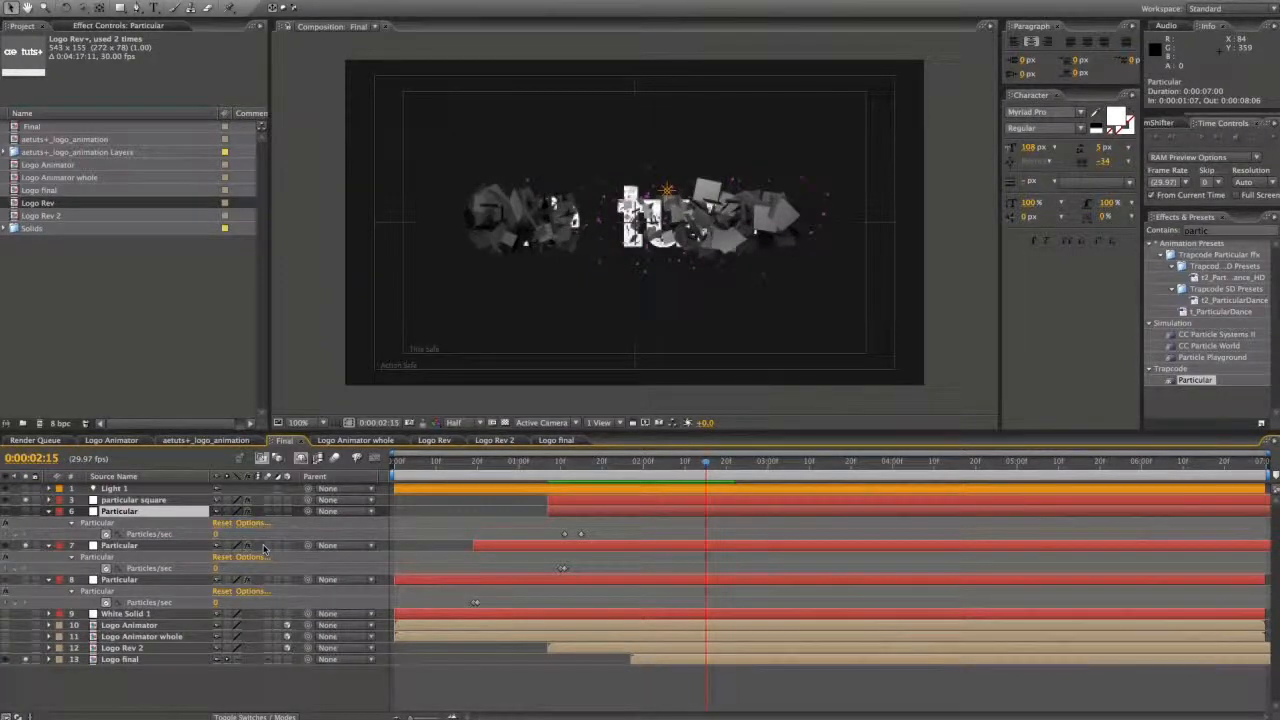
key(bracketleft)
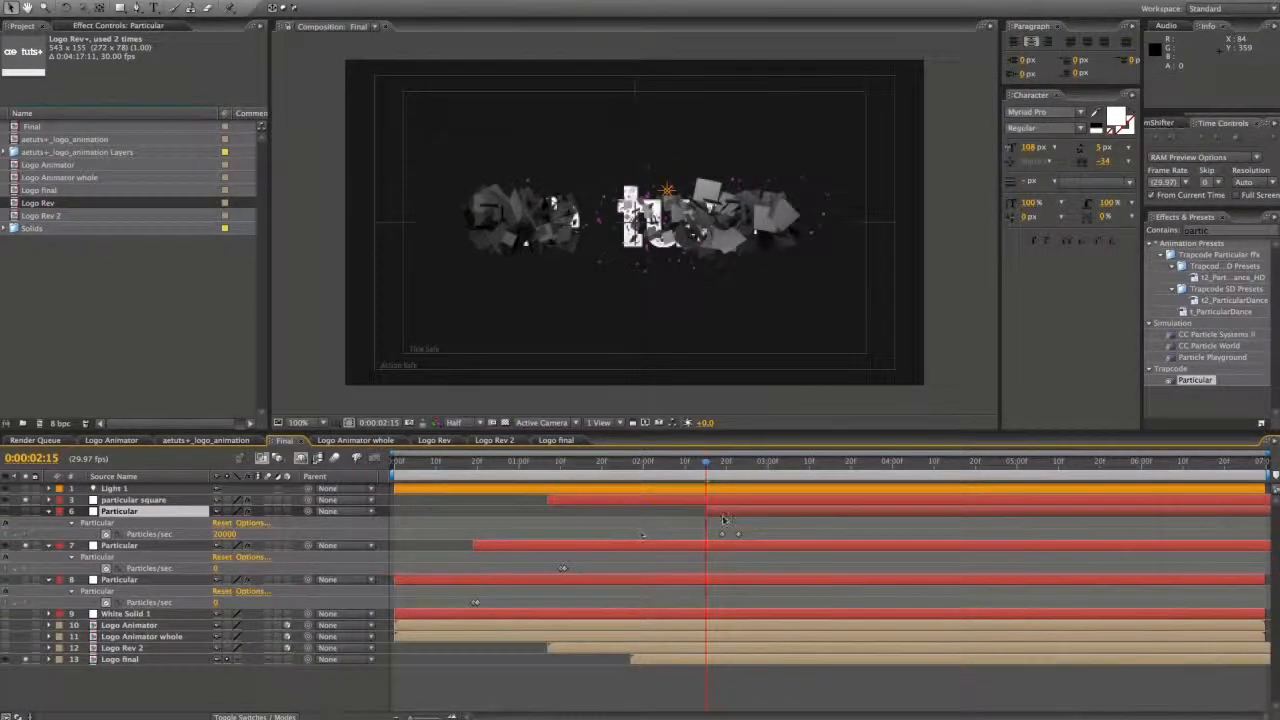
key(KP_0)
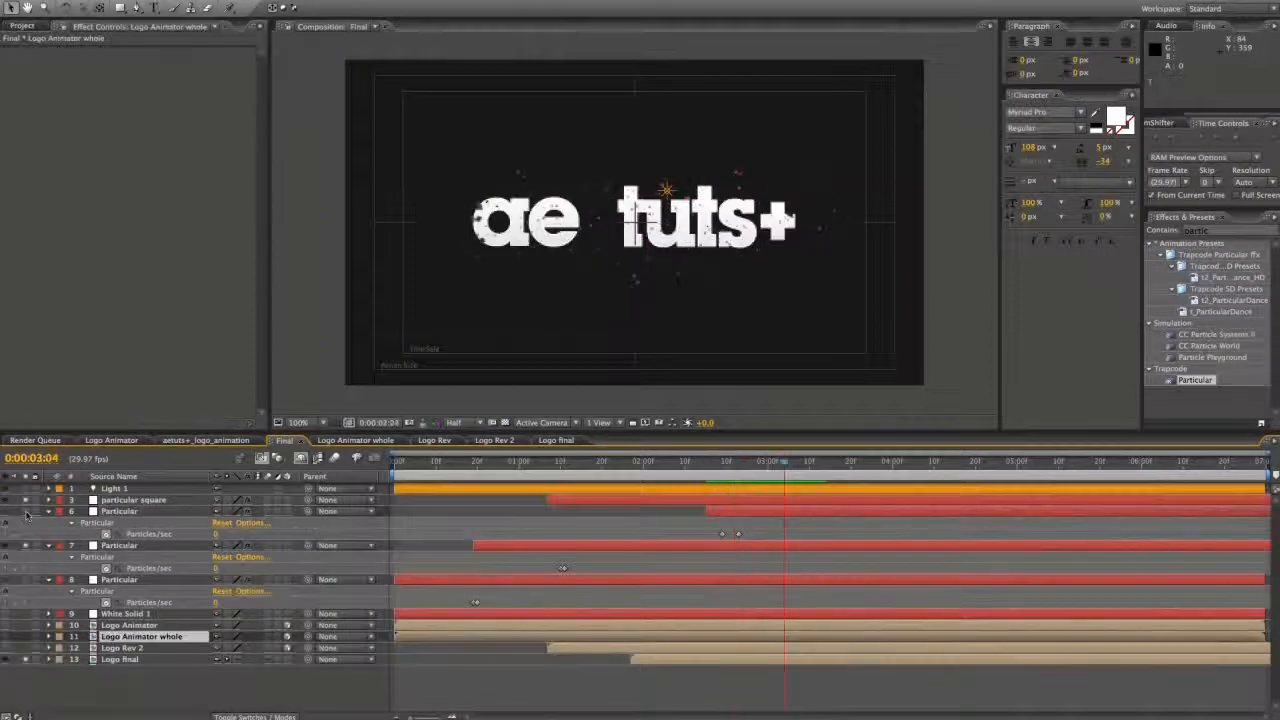
- Preview the final particle burst without particular square up to 0:00:04:01 and clear the layer solos
click(25, 499)
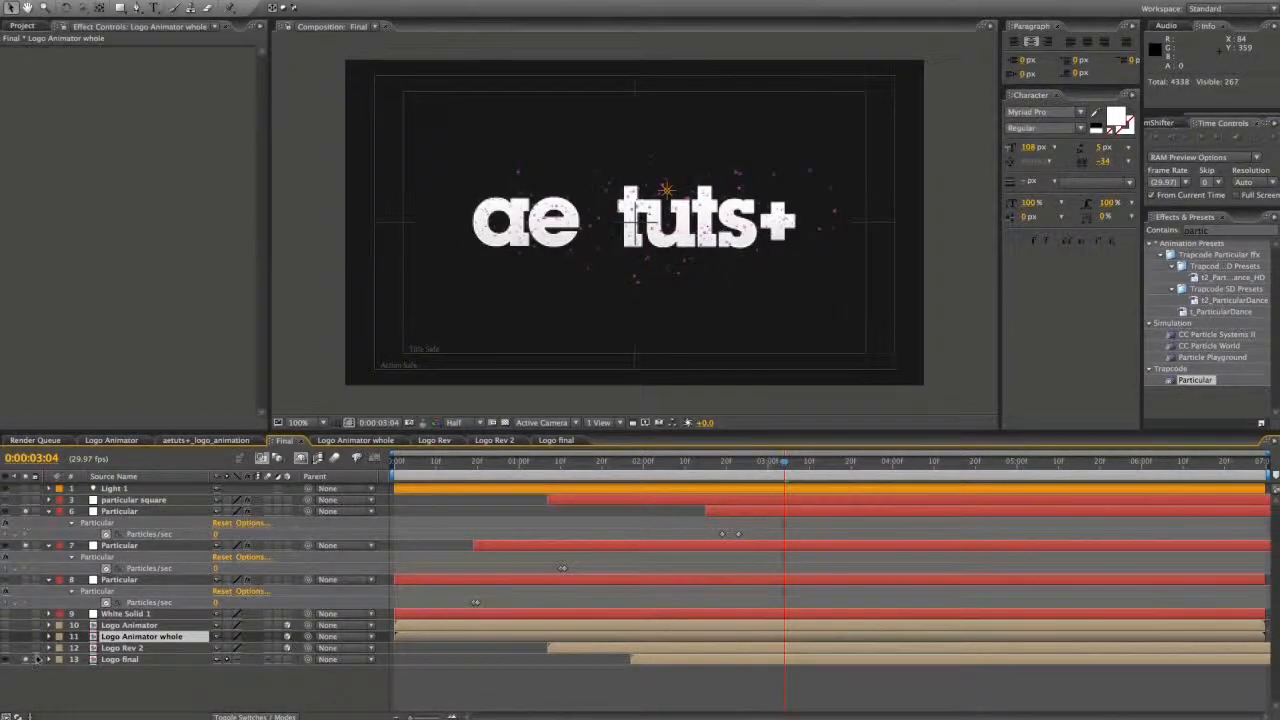
key(space)
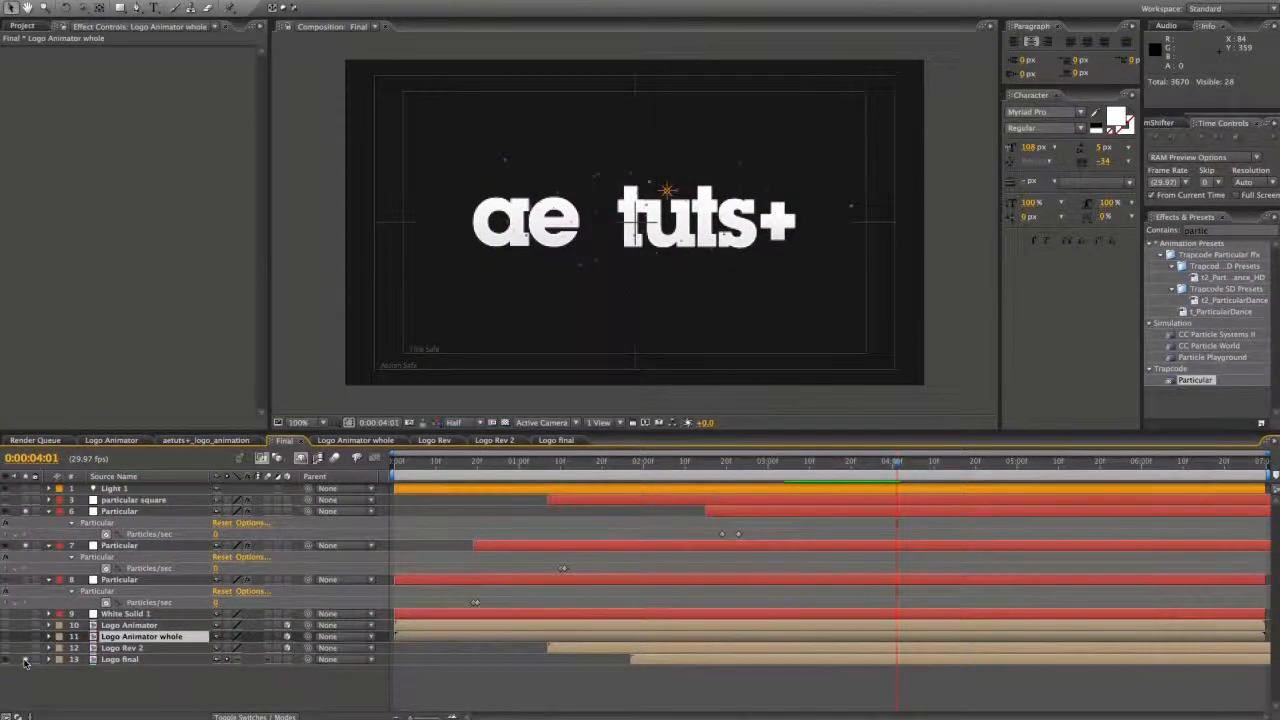
click(25, 511)
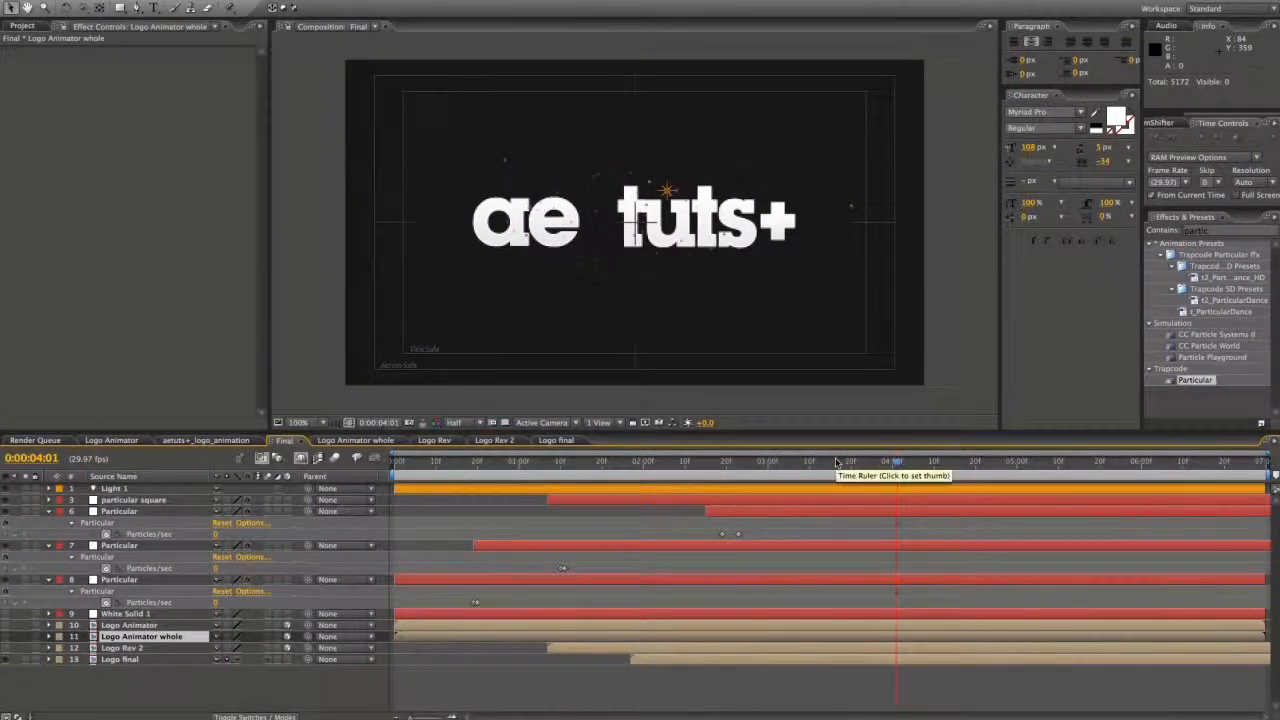
- Save the project with the work area ending at 0:00:04:01 and preview the animation from the start
key(n)
key(super+s)
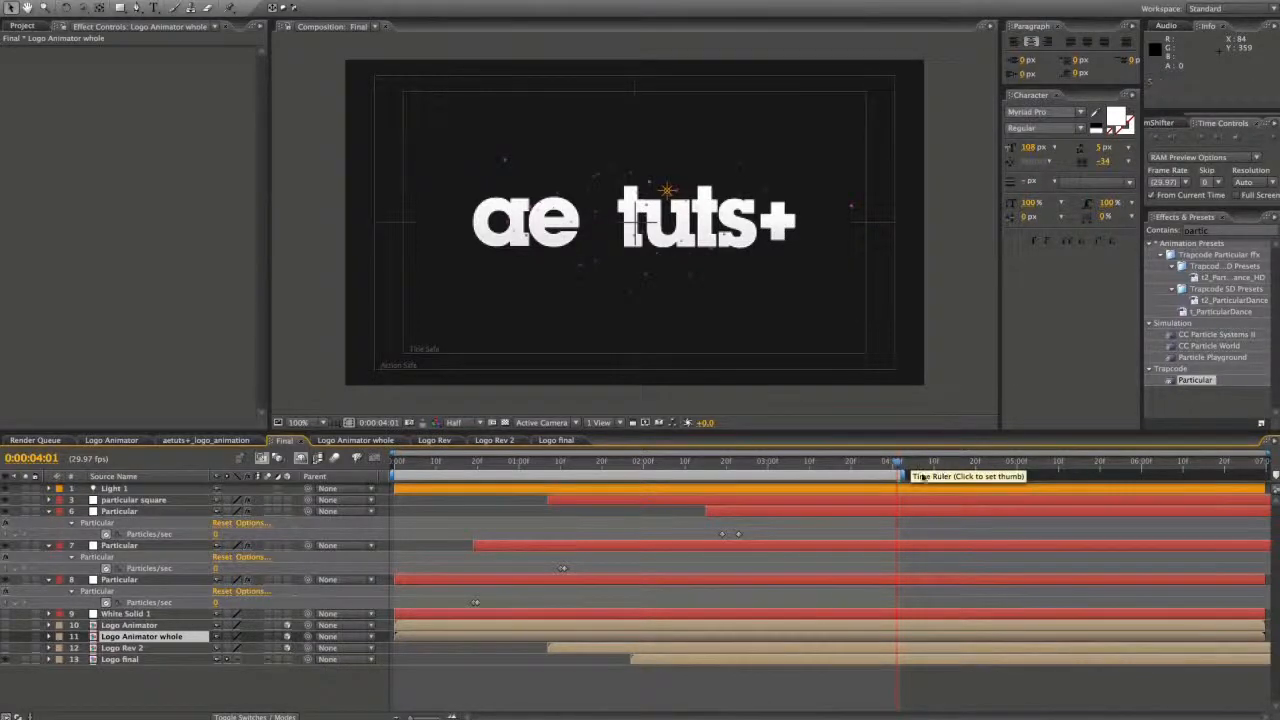
key(Home)
key(space)
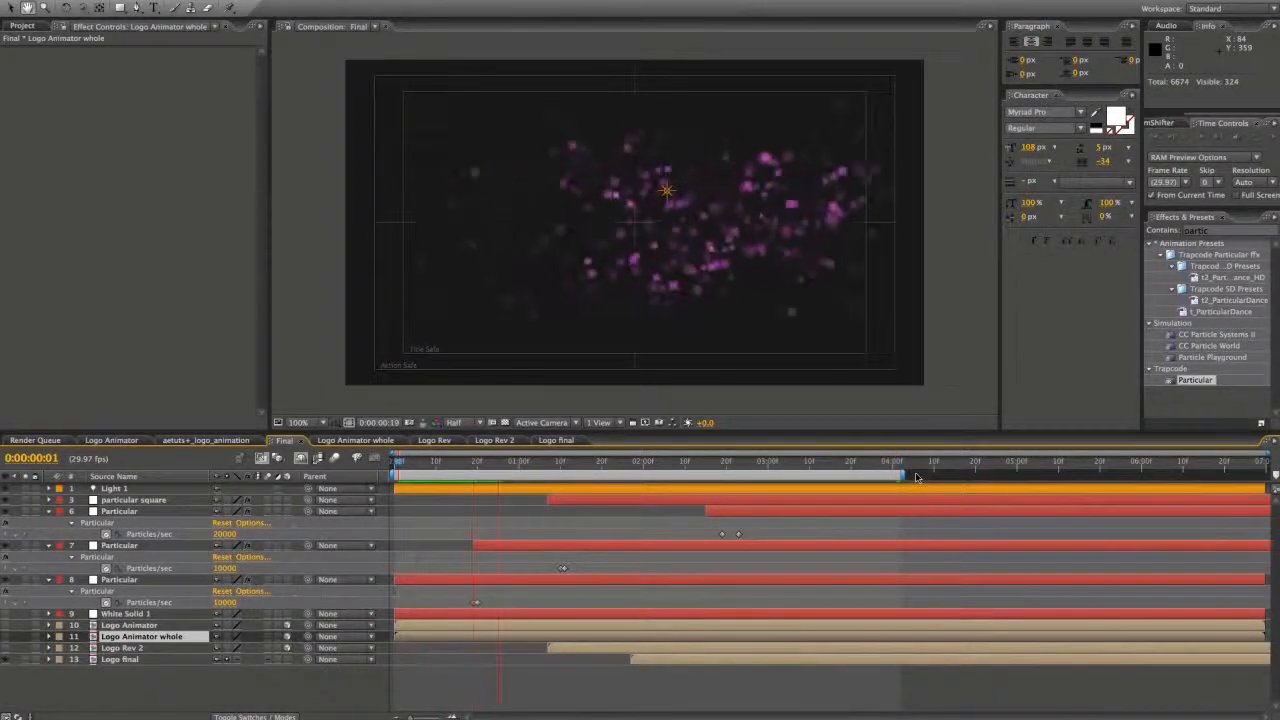
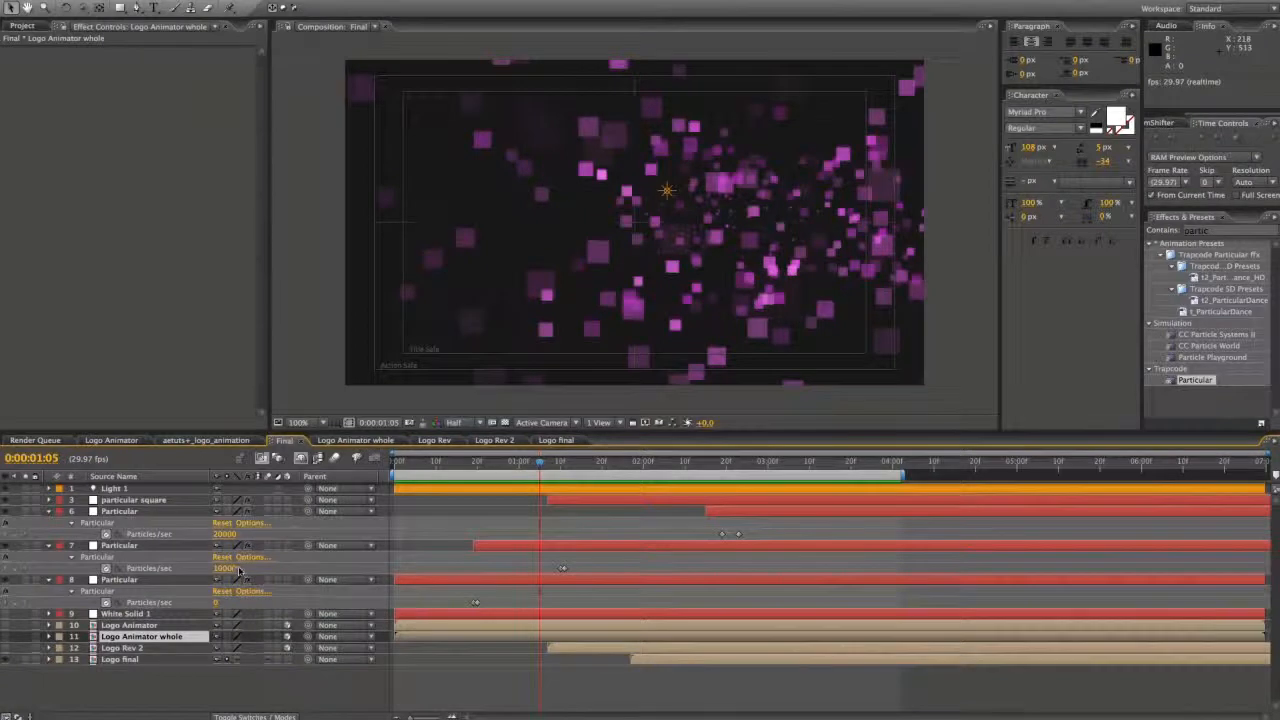
- Shift particular square, Particular layers 6 and 7, Logo Rev 2 and Logo final 10 frames earlier, starting particular square at 0:00:00:27, and preview
click(516, 548)
mouse_move(563, 549)
mouse_down()
mouse_move(422, 550)
mouse_move(563, 568)
mouse_up()
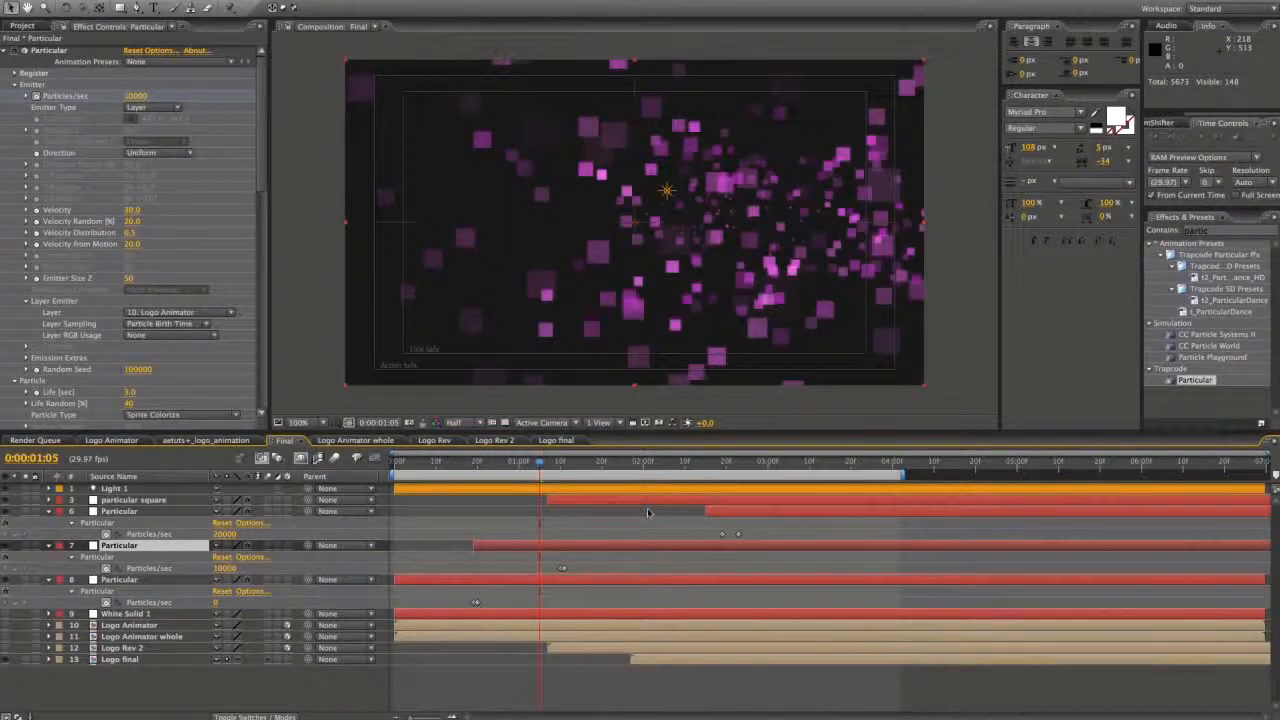
shift+click(697, 501)
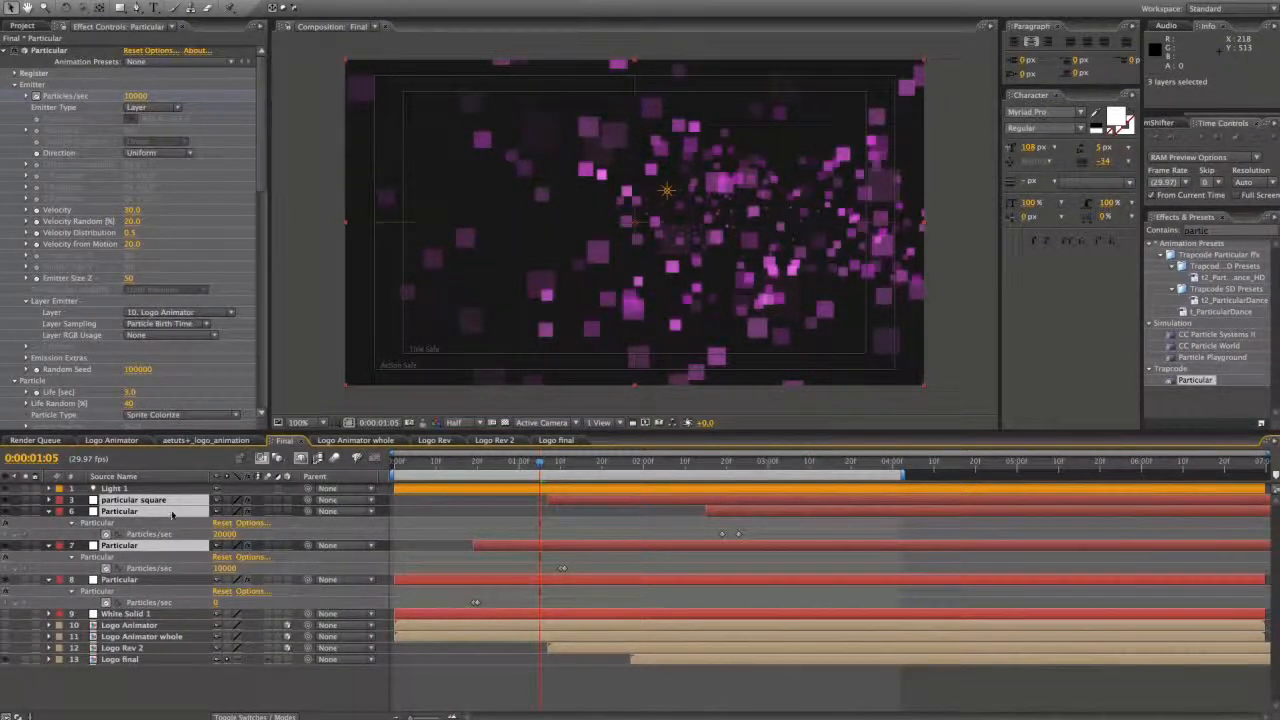
ctrl+click(128, 649)
ctrl+click(128, 662)
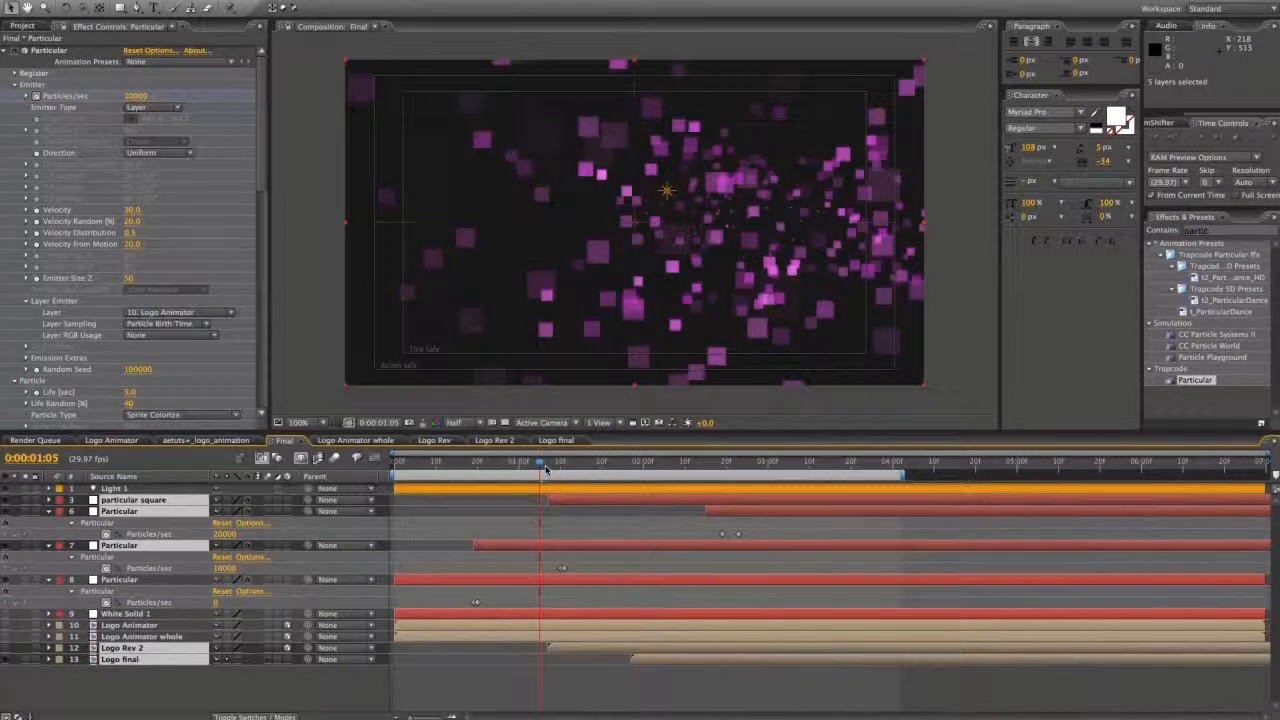
drag(545, 470, 507, 467)
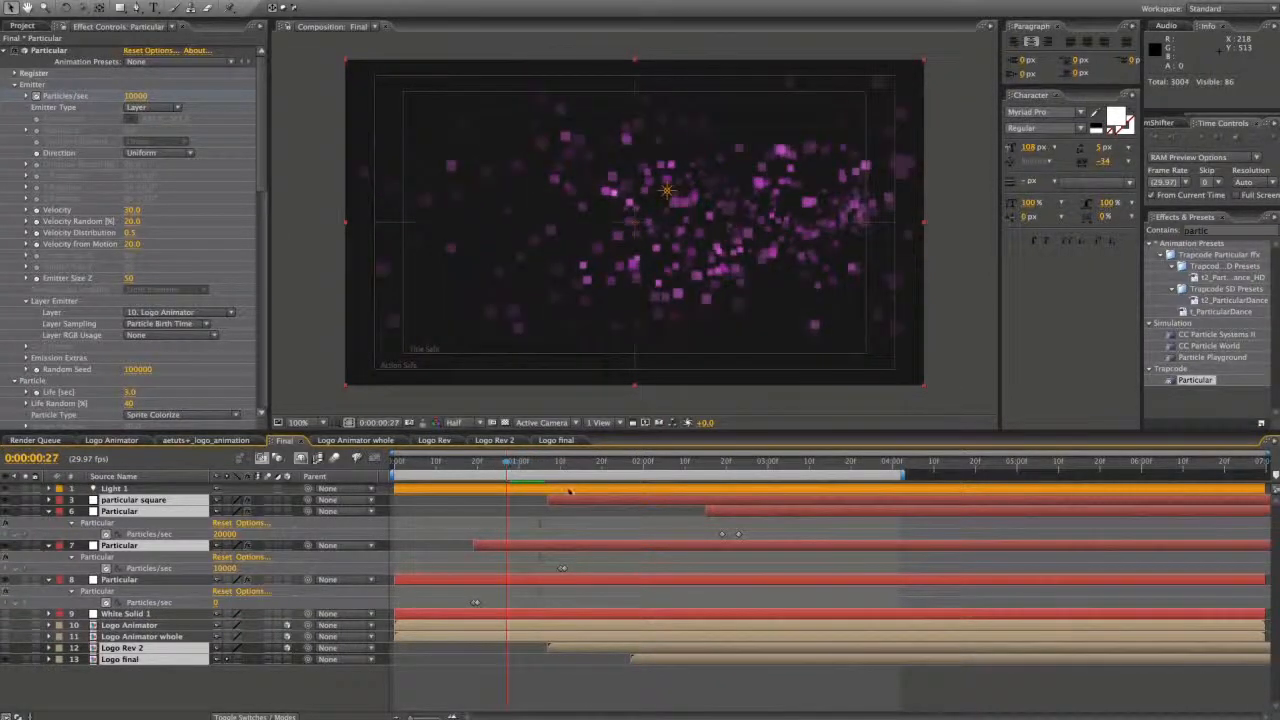
click(549, 461)
key(shift+Page_Up)
key(shift+Page_Up)
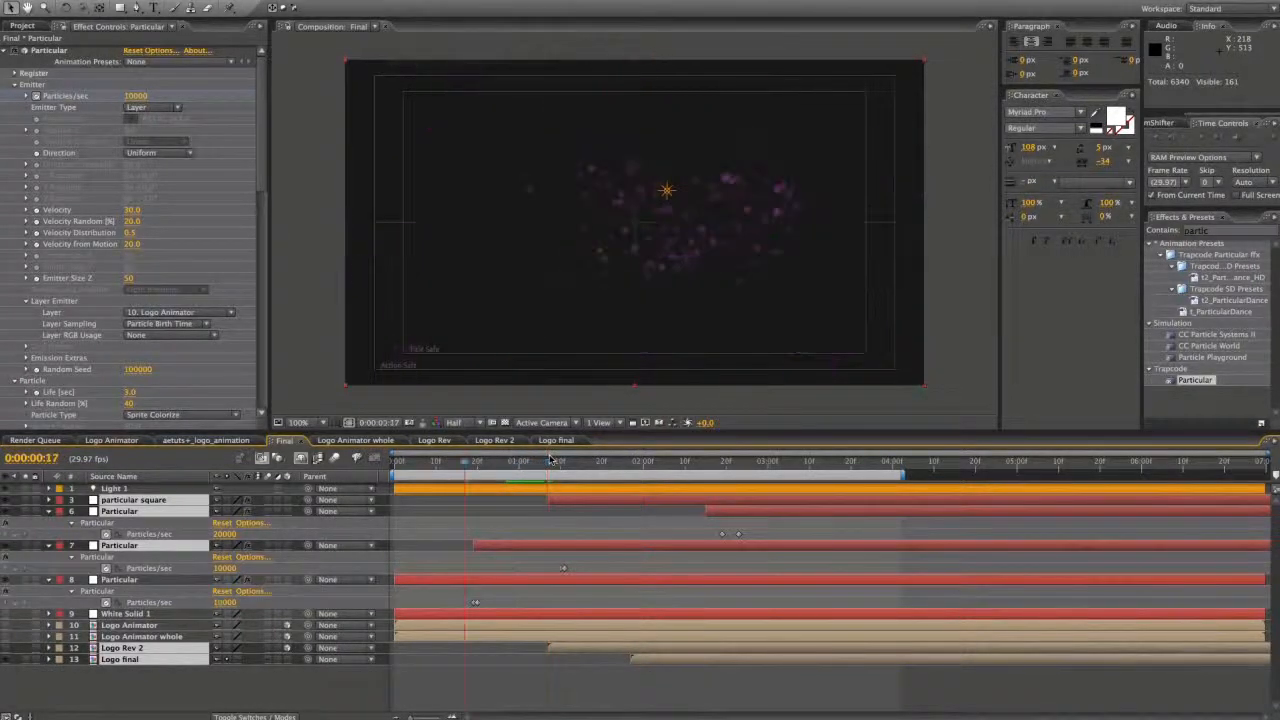
key(shift+Page_Down)
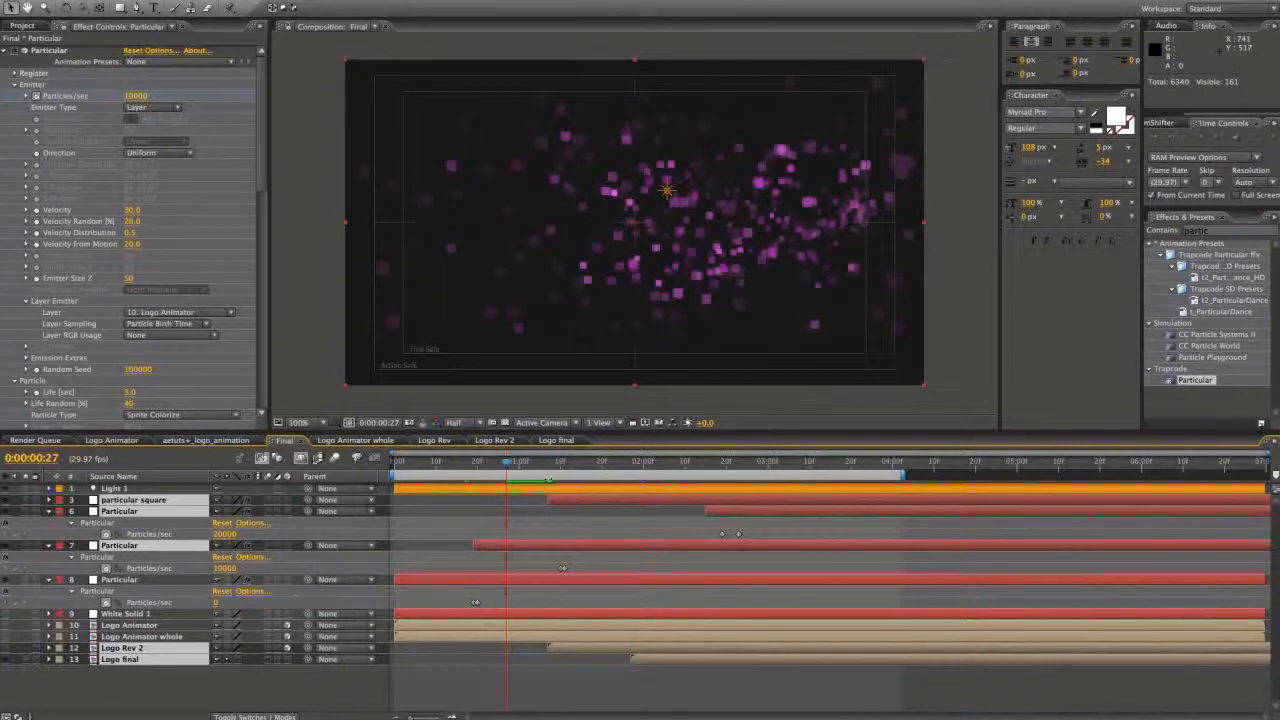
drag(557, 507, 517, 509)
click(526, 523)
key(space)
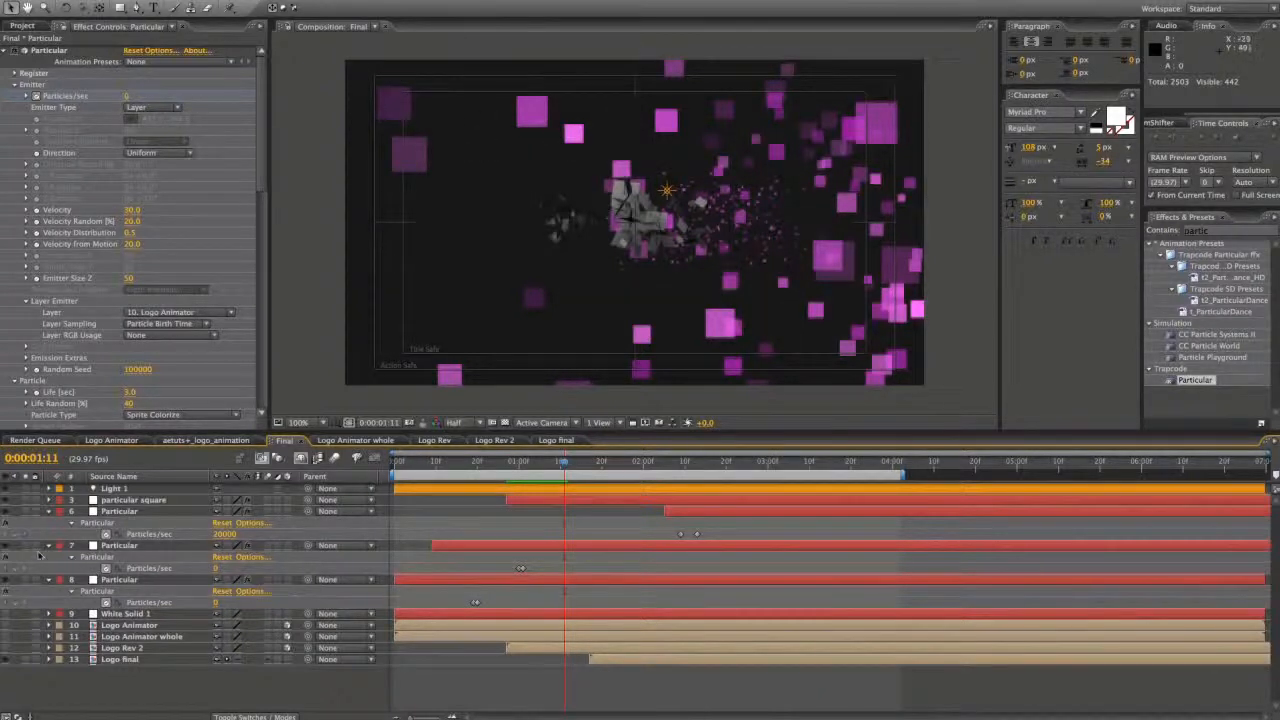
- Bring Particular layers 7 and 8 to the top of the layer stack and preview the particle sweep
click(127, 581)
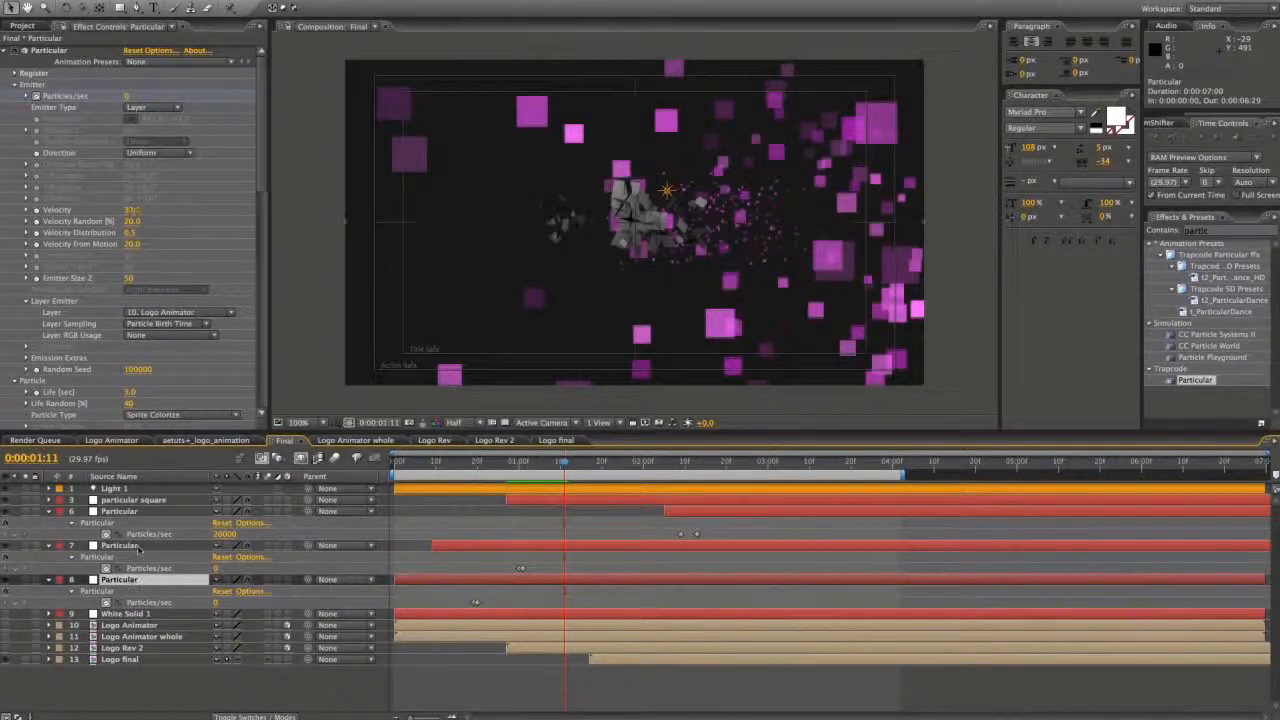
shift+click(138, 547)
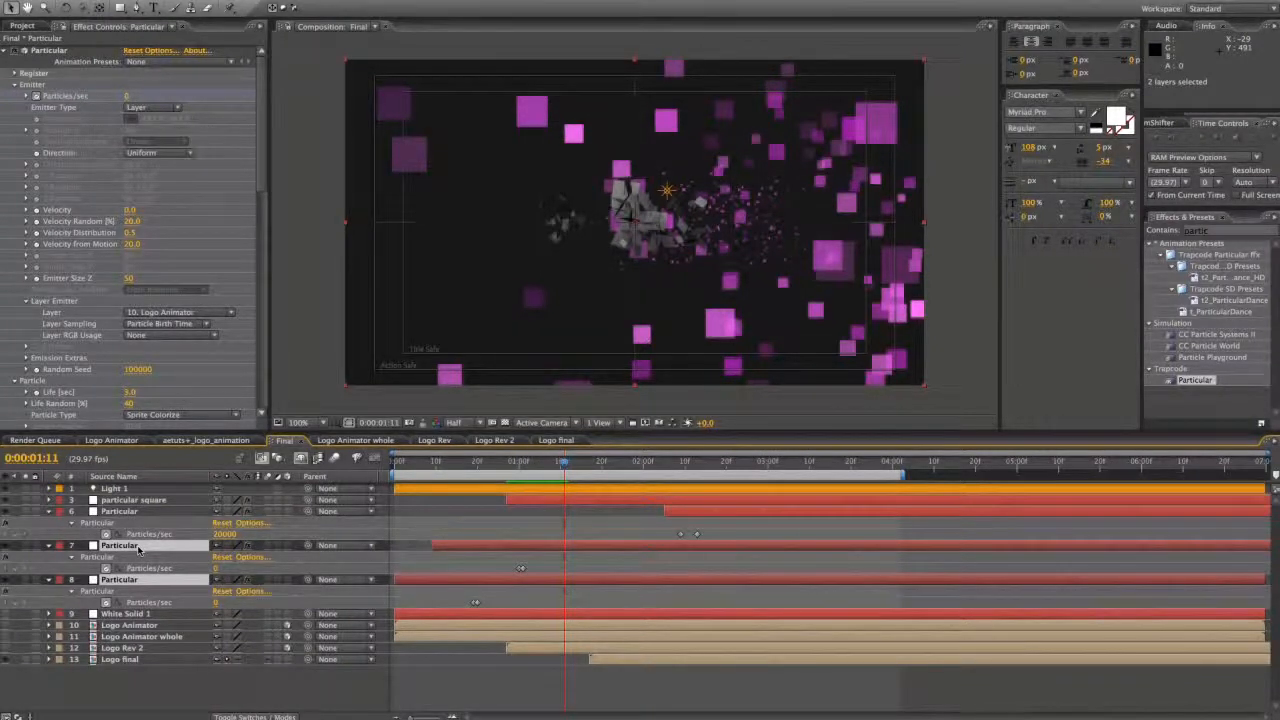
key(ctrl+shift+bracketright)
key(space)
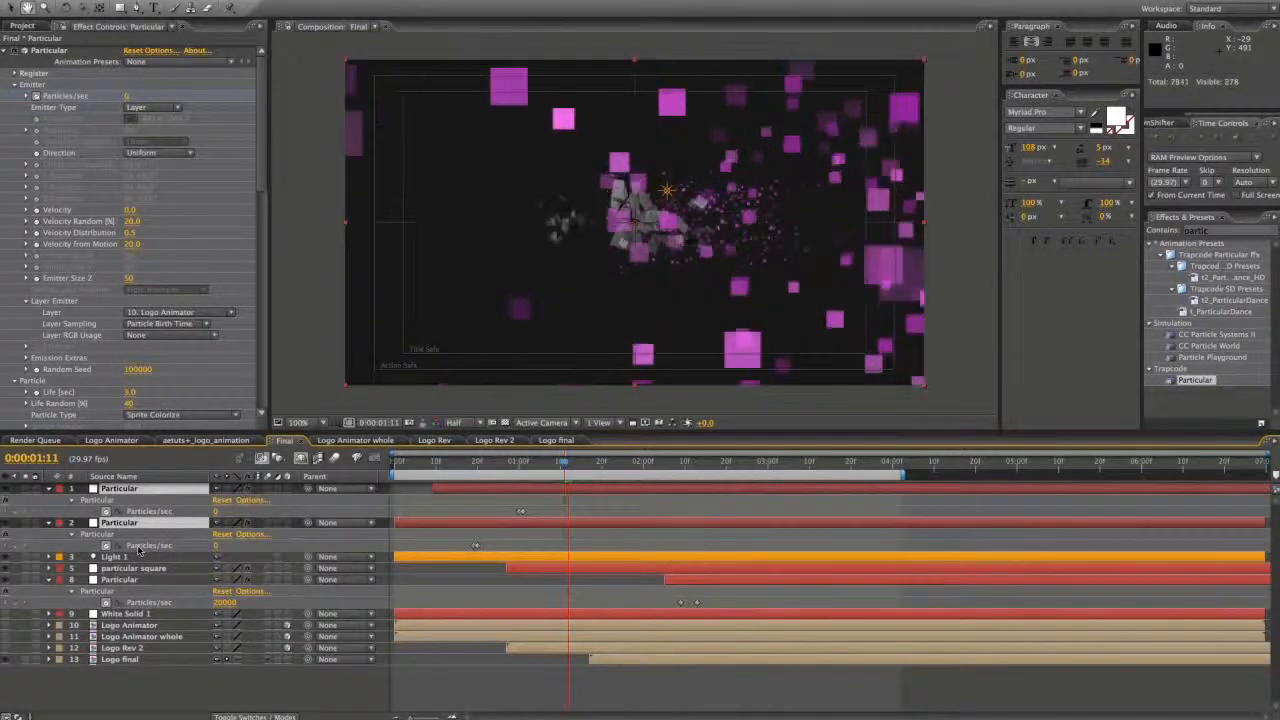
drag(668, 475, 601, 479)
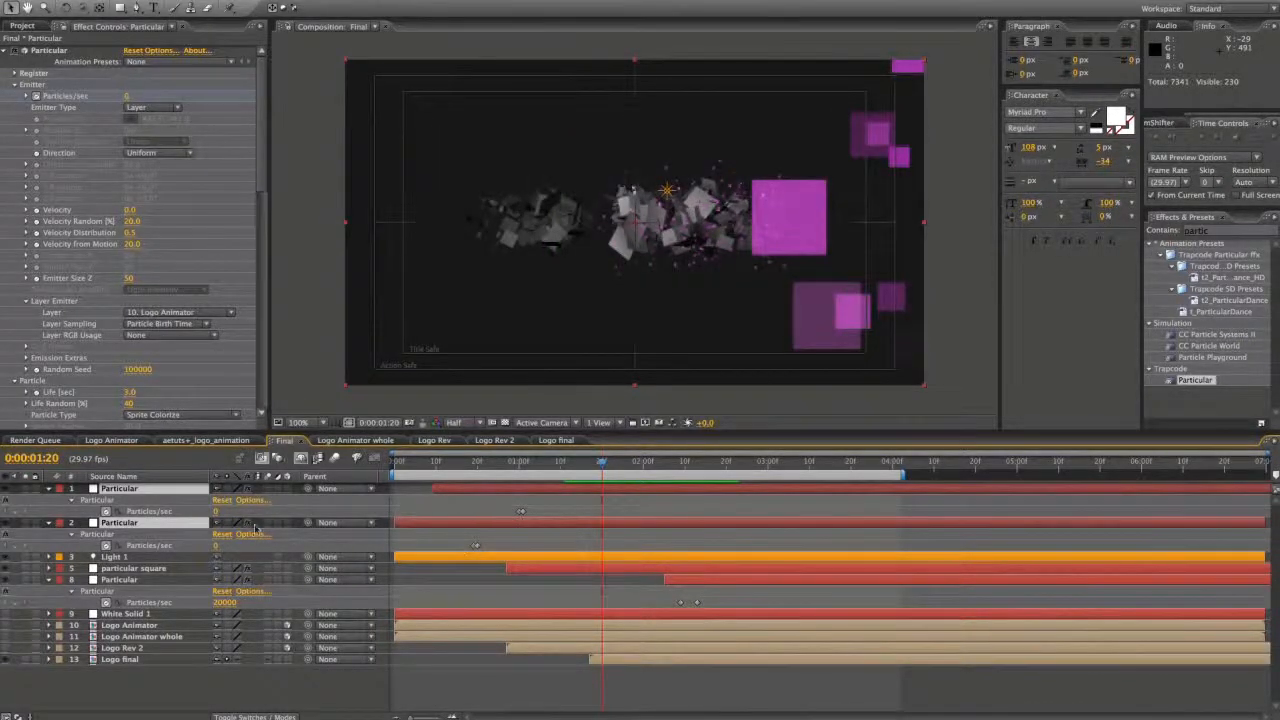
click(405, 540)
- Solo the top Particular layer, move its two Particles/sec keyframes to about 0:00:02:00, and preview it with all layers shown again
click(26, 488)
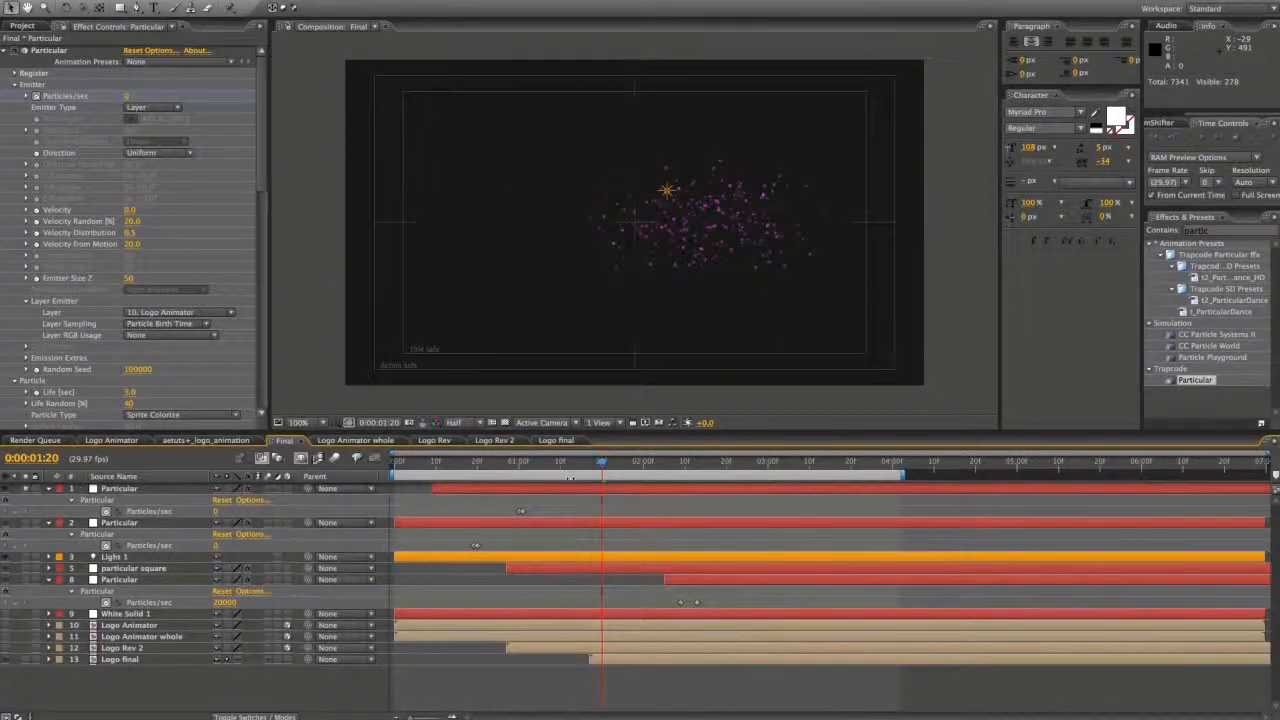
drag(557, 470, 563, 469)
click(521, 511)
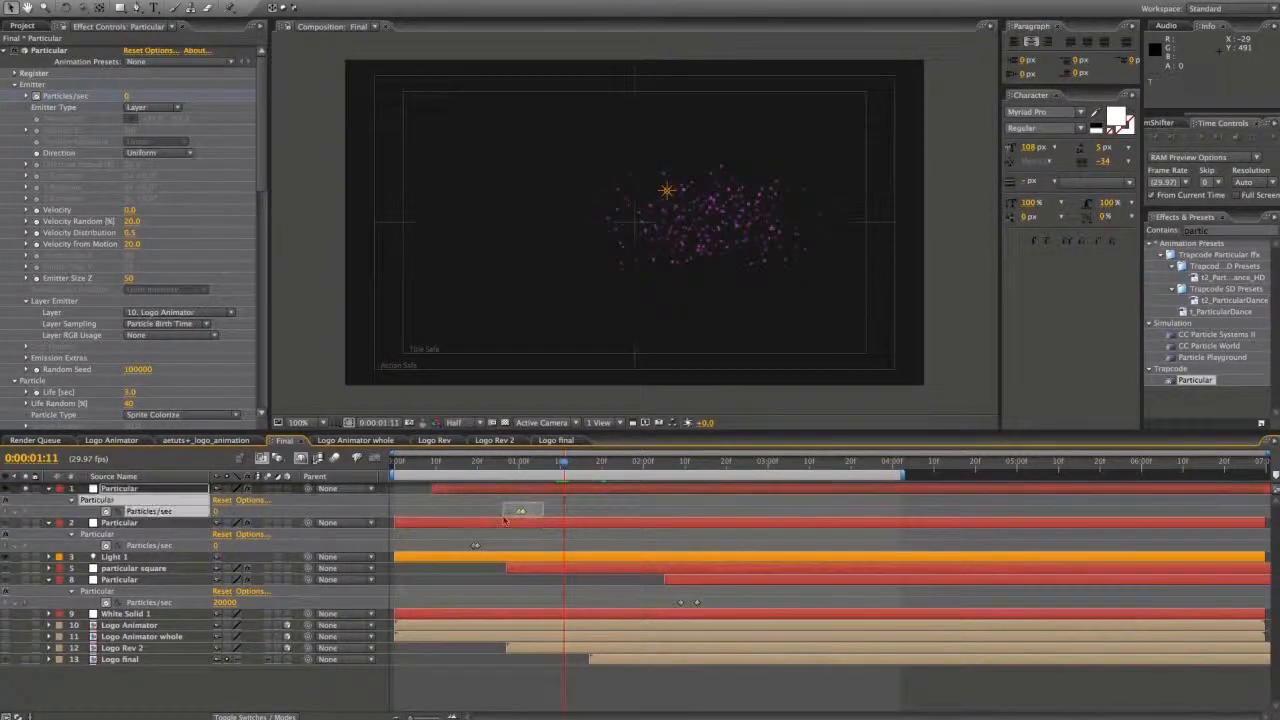
drag(521, 515, 588, 514)
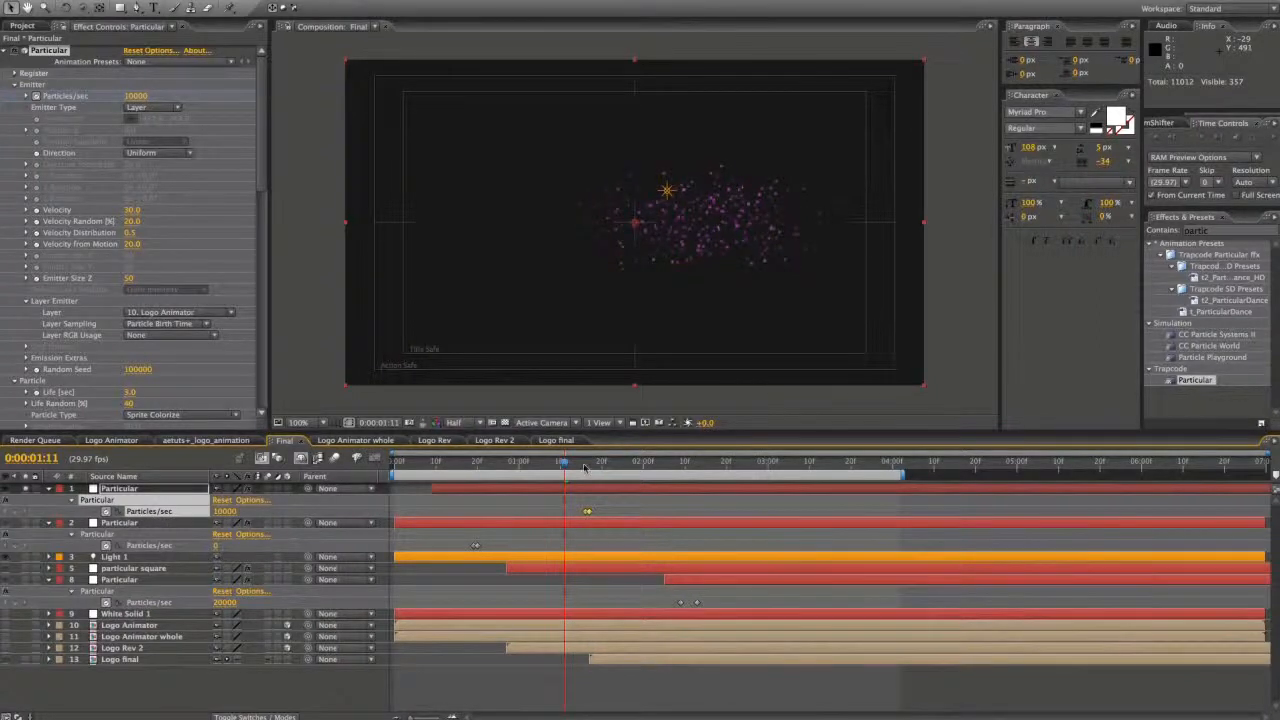
key(space)
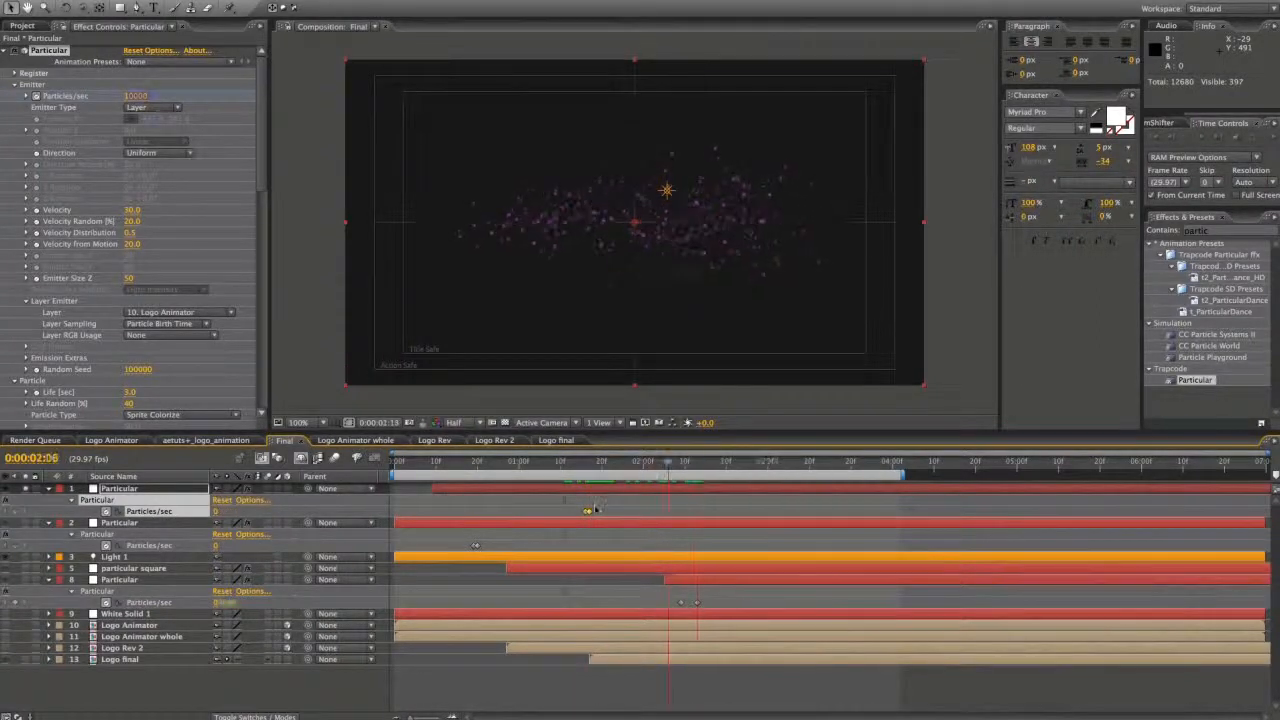
drag(588, 512, 646, 512)
drag(660, 462, 567, 462)
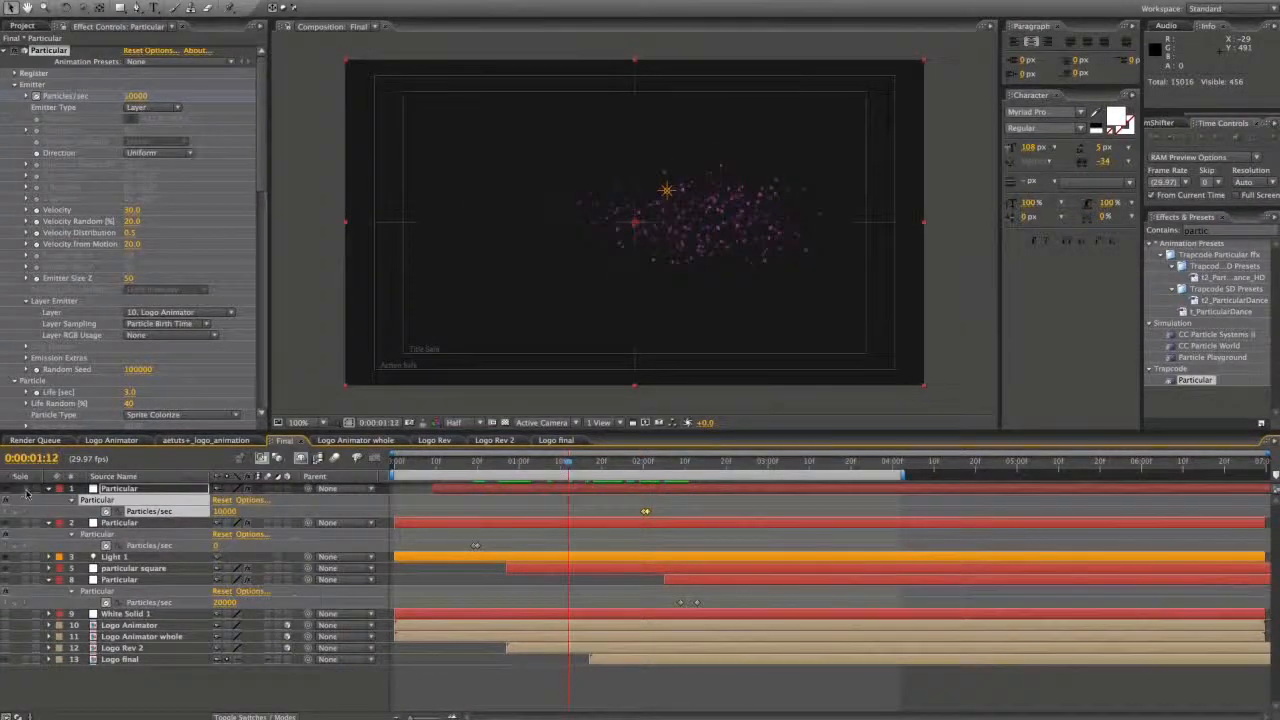
key(KP_0)
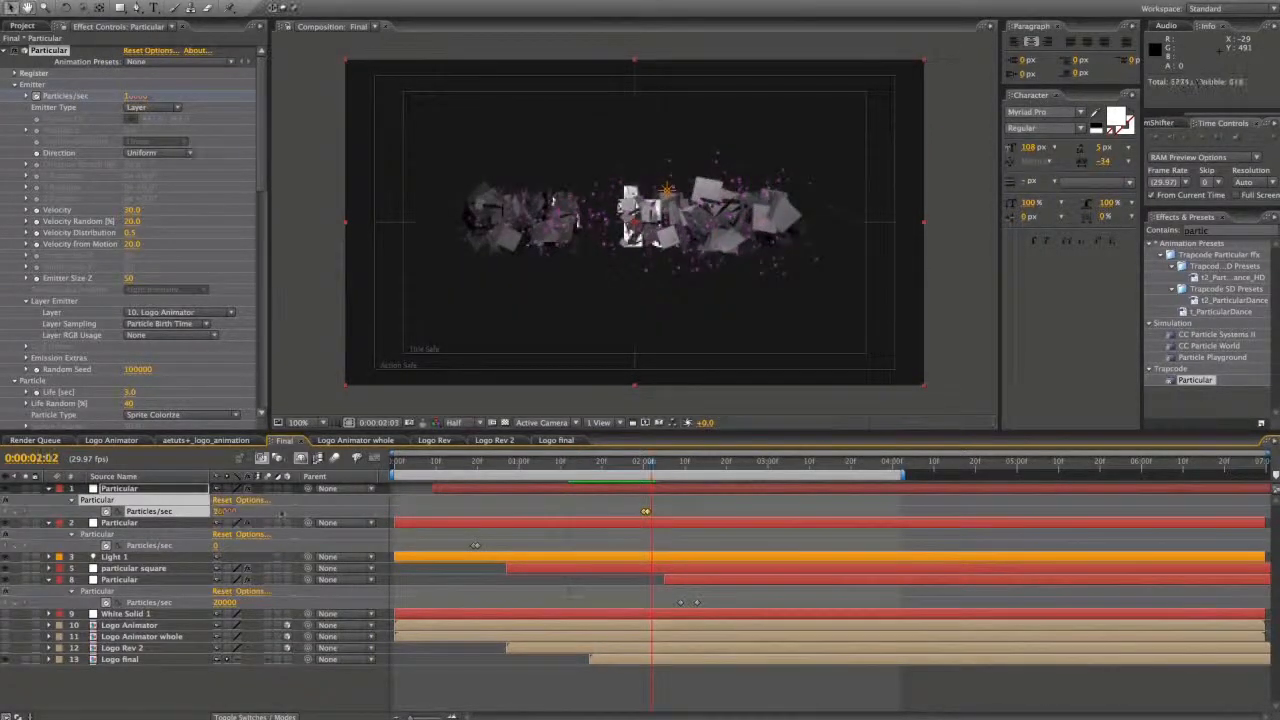
- Move the top Particular layer directly below particular square, keeping its original position in the frame, and preview the transition
click(123, 489)
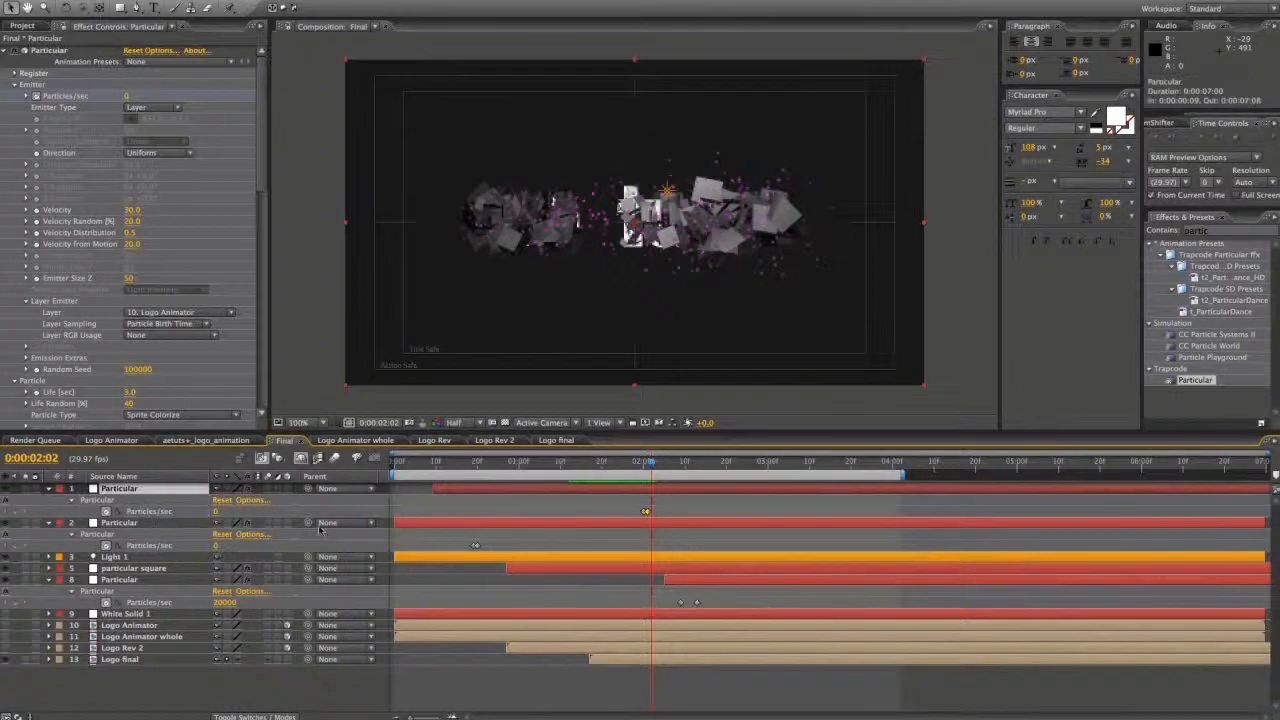
click(131, 569)
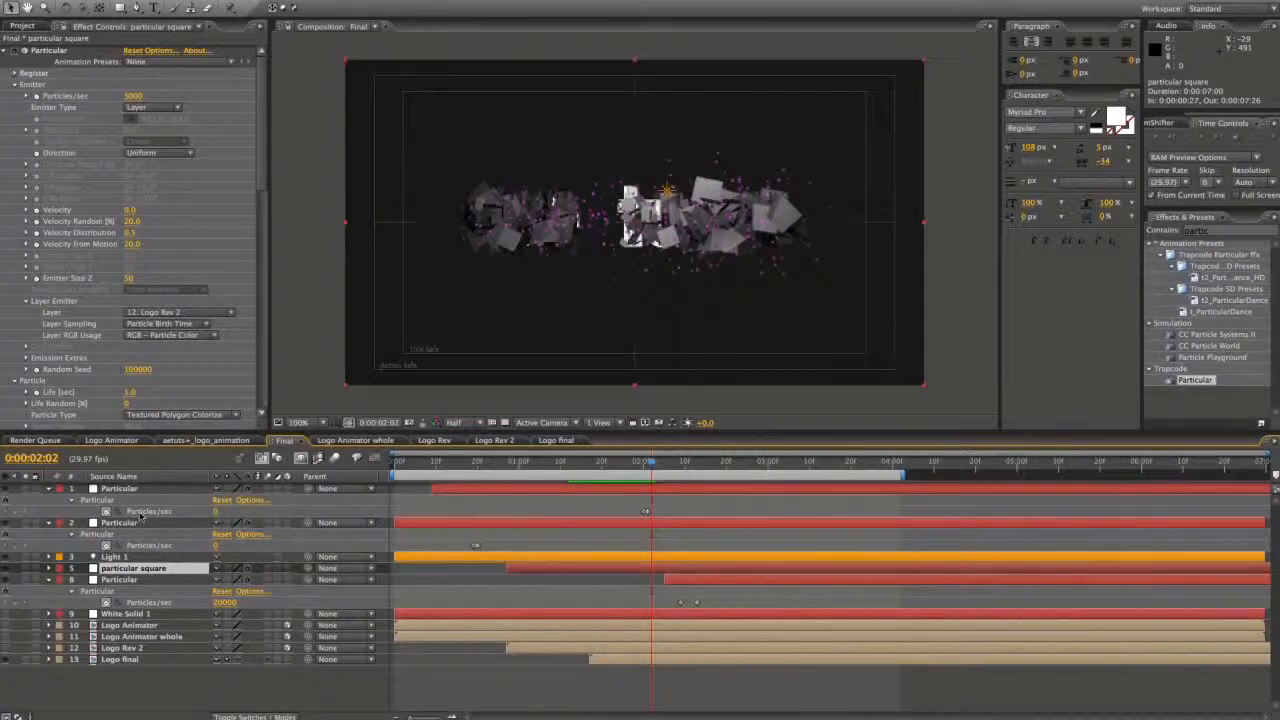
click(120, 489)
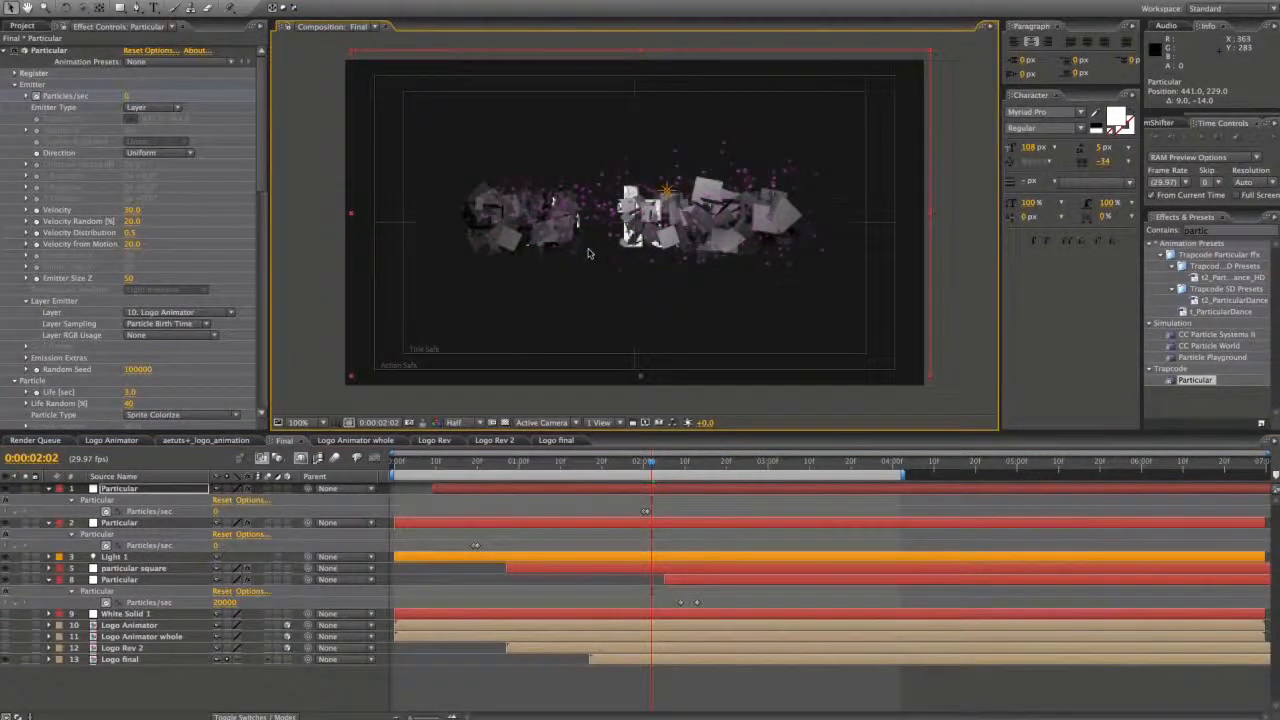
key(ctrl+z)
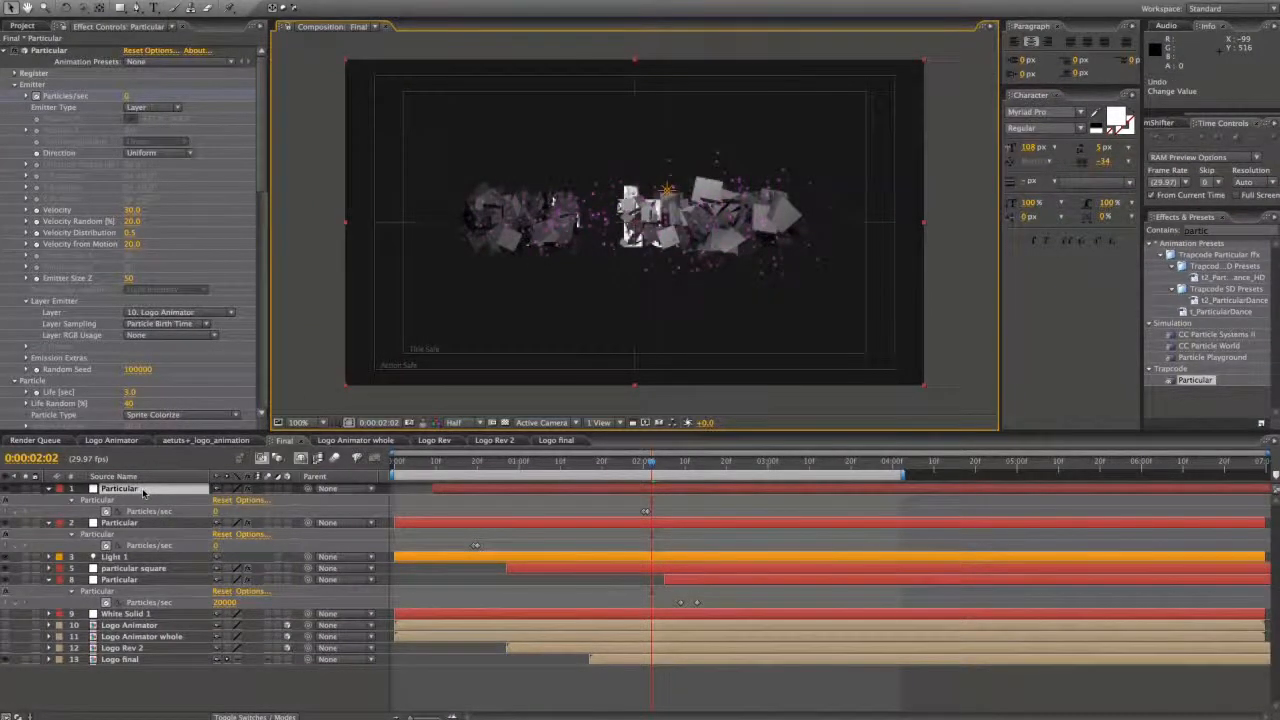
drag(143, 492, 143, 578)
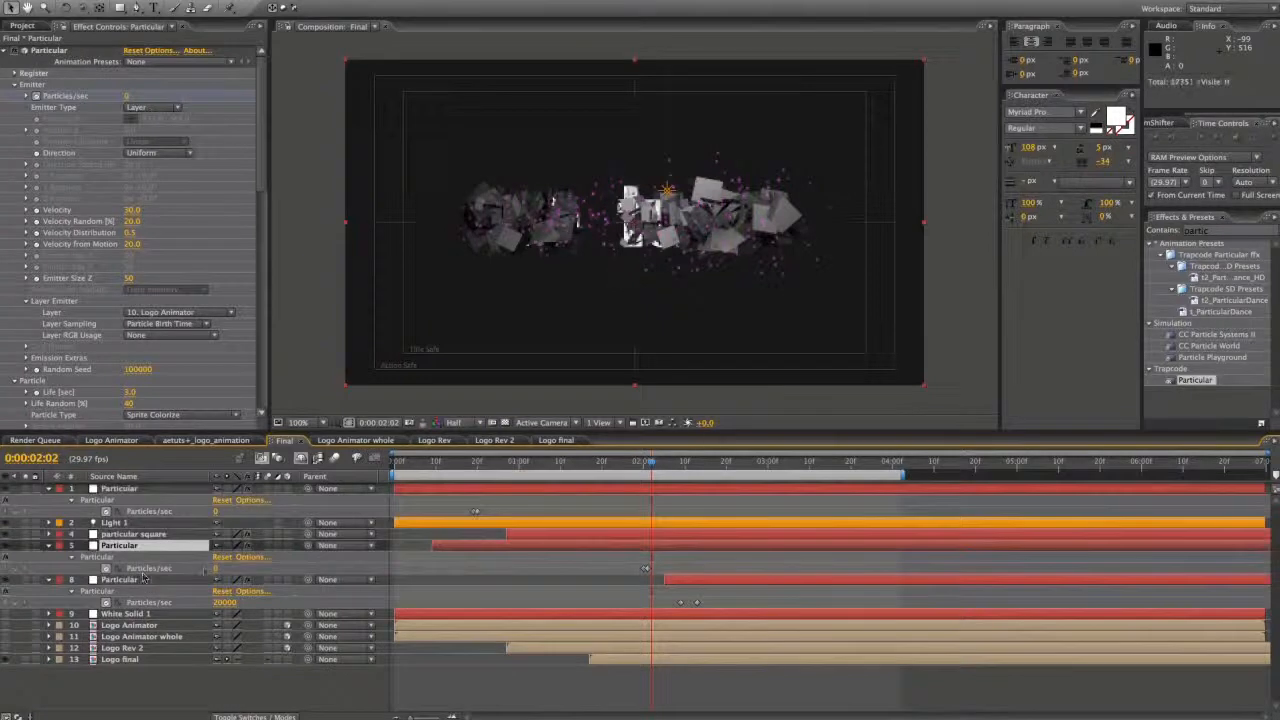
drag(641, 467, 793, 461)
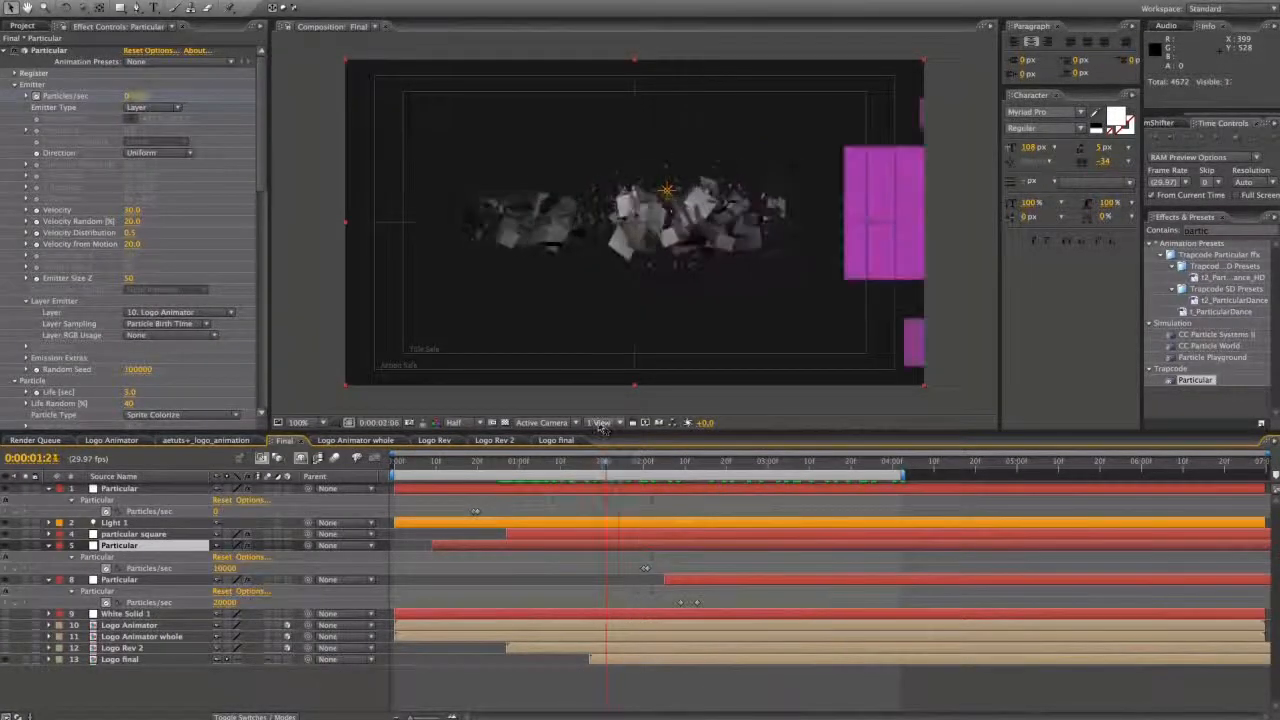
- Add a near-white 864 × 486 solid and send it behind all the other layers as the background
right_click(380, 658)
key(Escape)
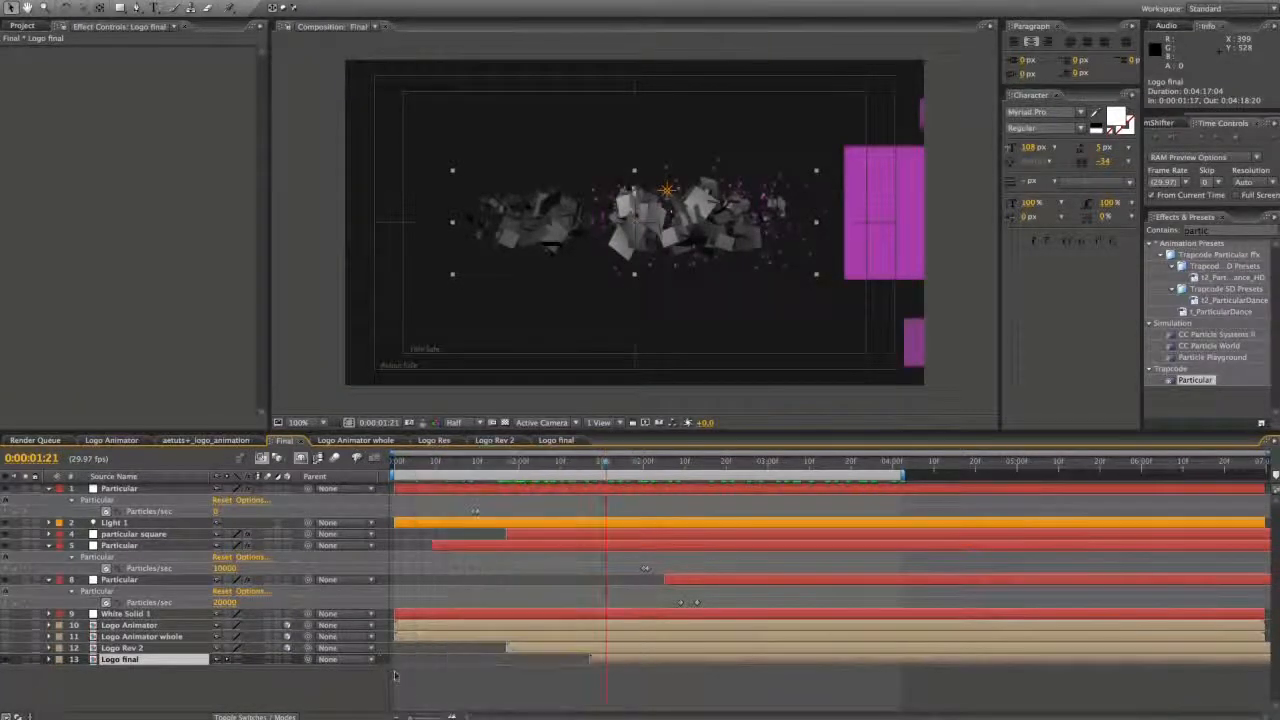
right_click(396, 672)
mouse_move(470, 678)
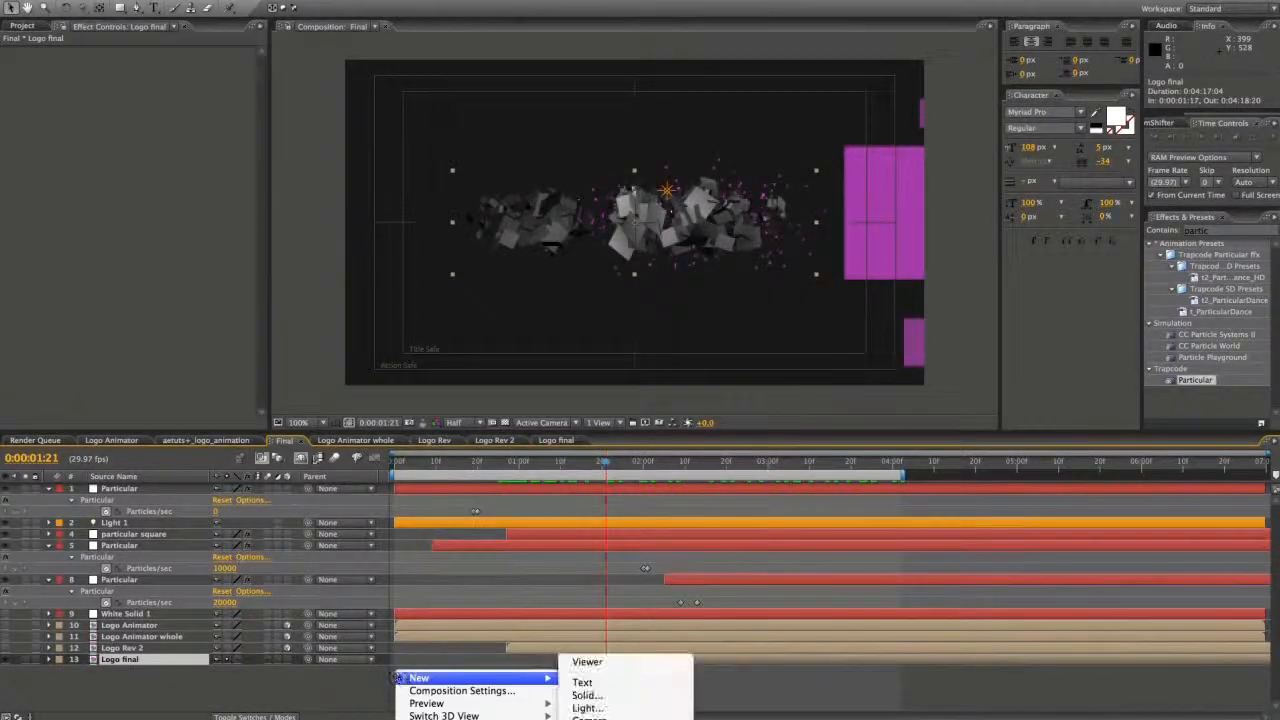
click(590, 694)
click(557, 483)
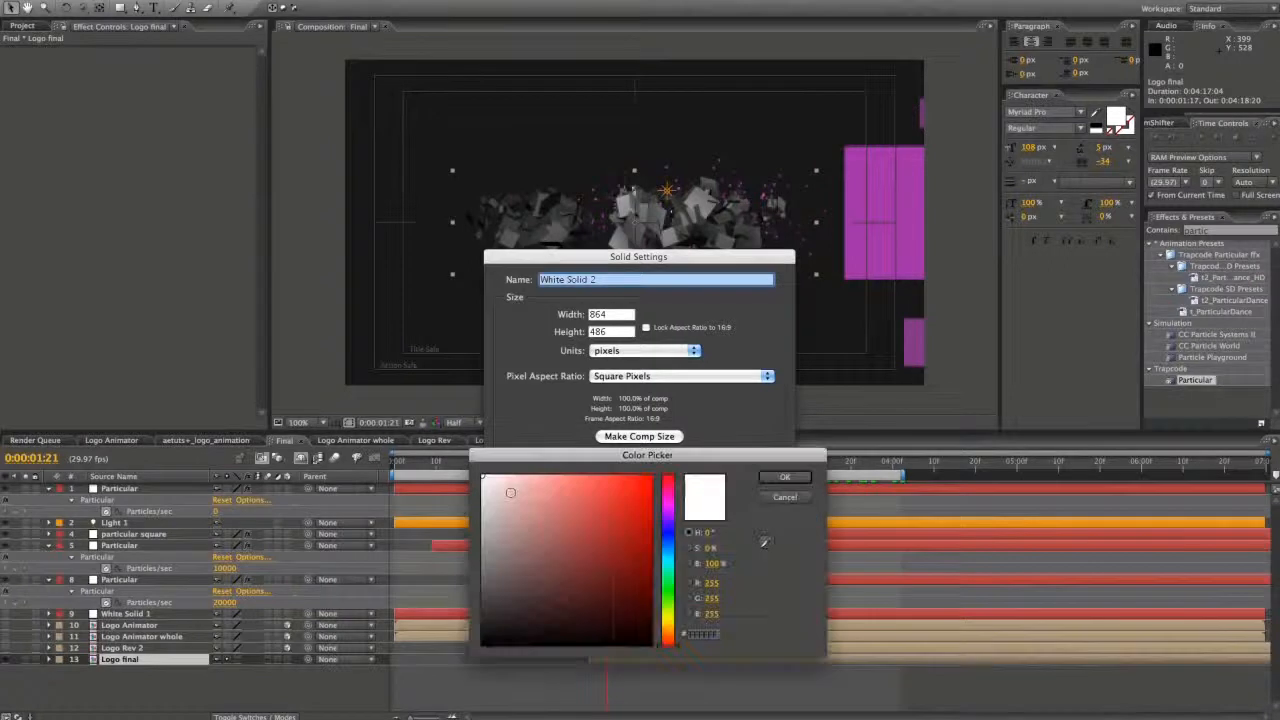
click(485, 480)
key(Return)
key(Return)
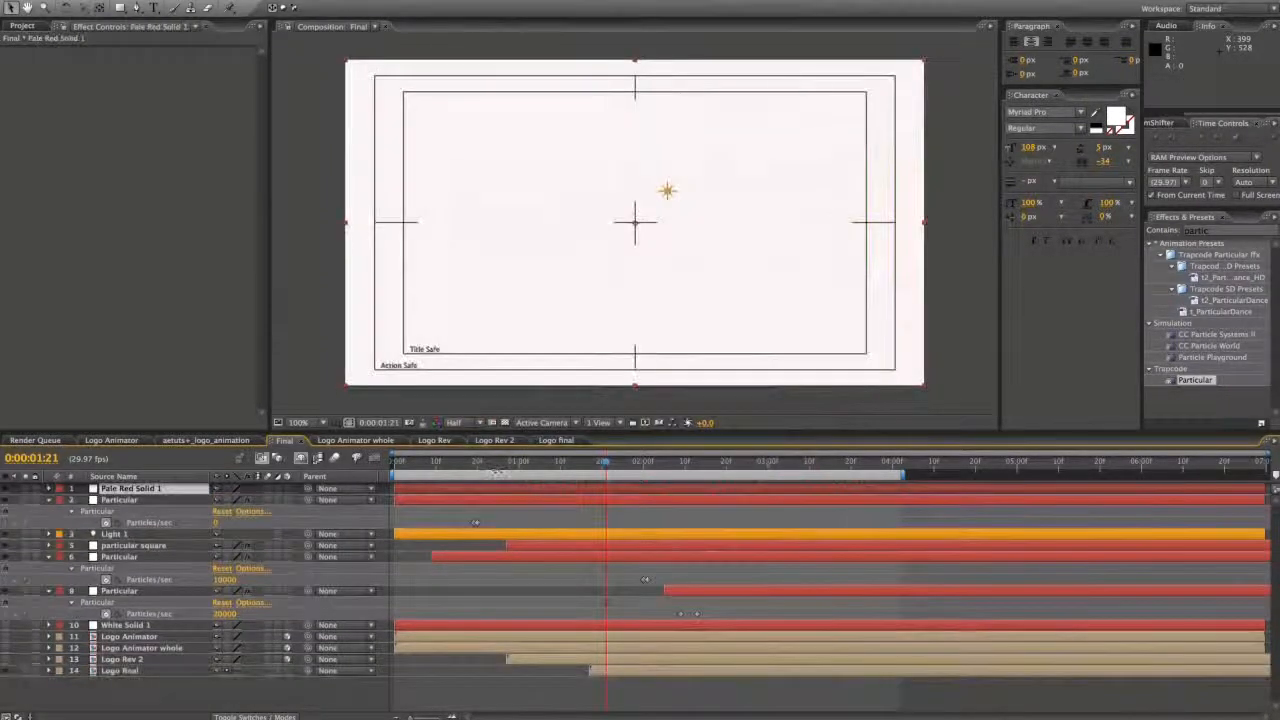
key(ctrl+shift+bracketleft)
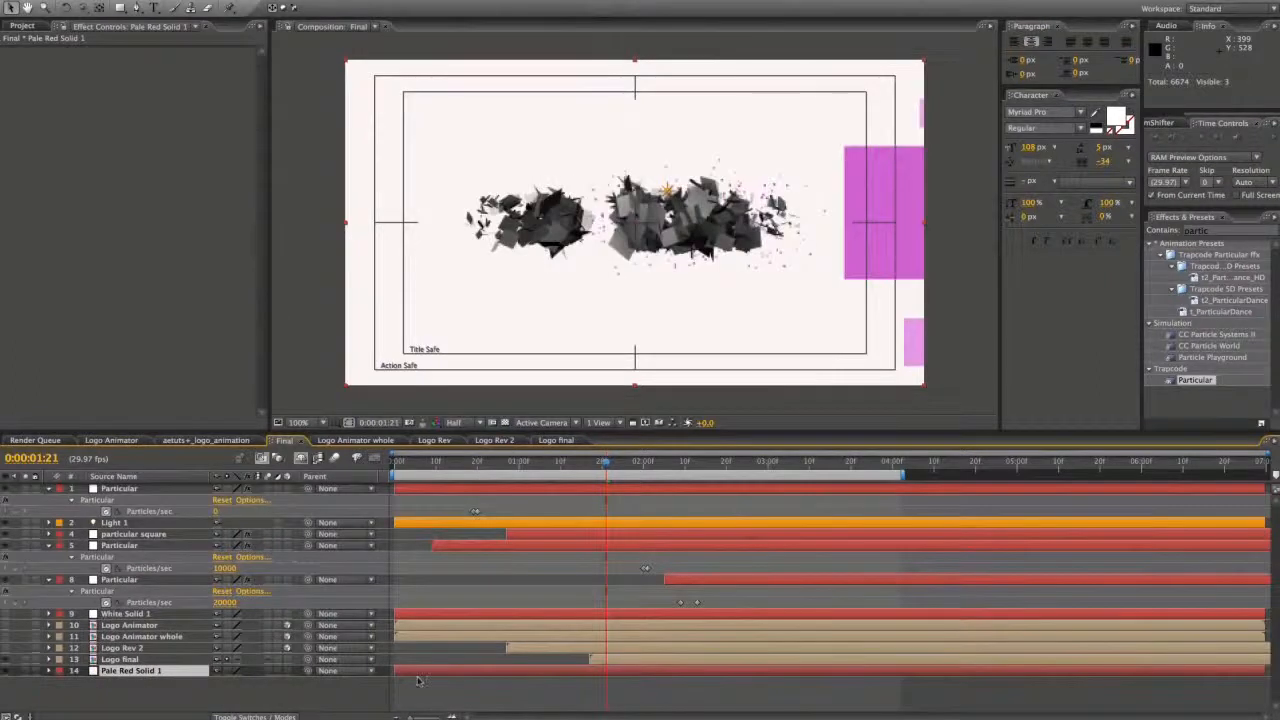
- Add a mid-gray 864 × 486 solid and place it directly above the near-white background solid
right_click(418, 680)
mouse_move(545, 685)
click(622, 697)
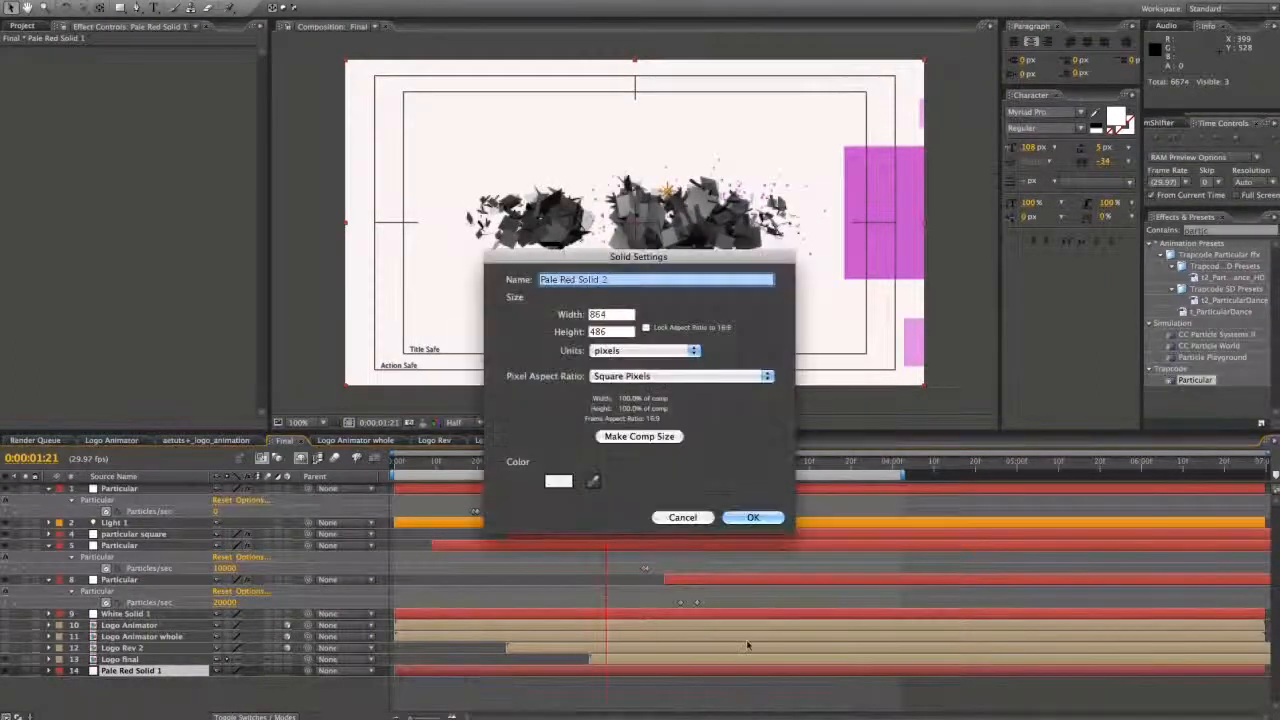
click(556, 484)
drag(485, 501, 471, 556)
key(Return)
key(Return)
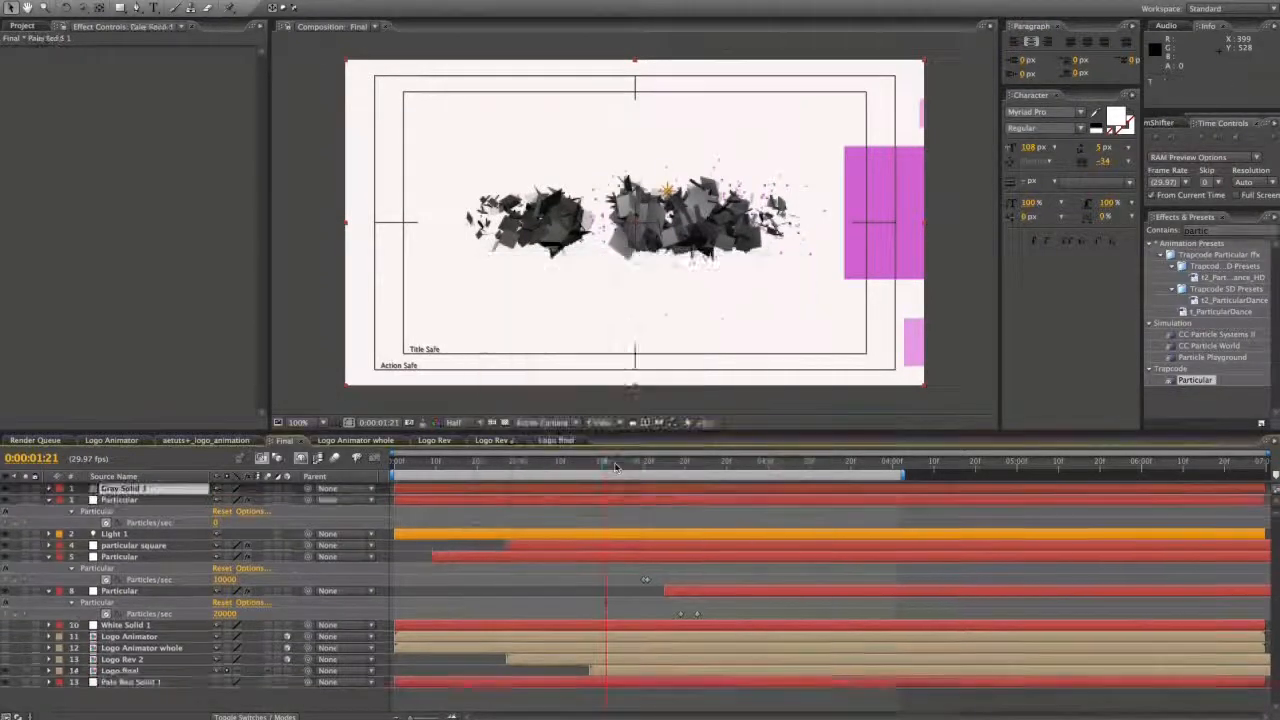
key(super+shift+[)
key(super+])
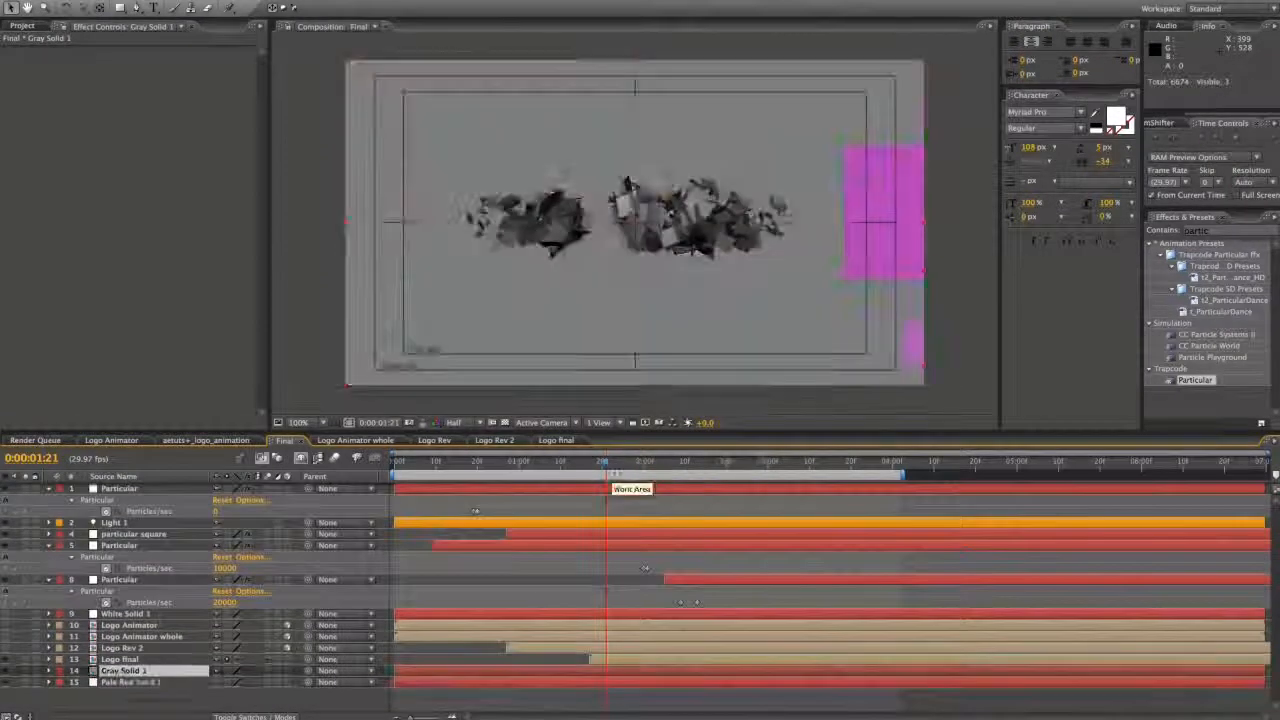
- Draw a closed, curved Pen mask on the gray solid that loosely follows the outer edges of the frame
key(g)
click(384, 45)
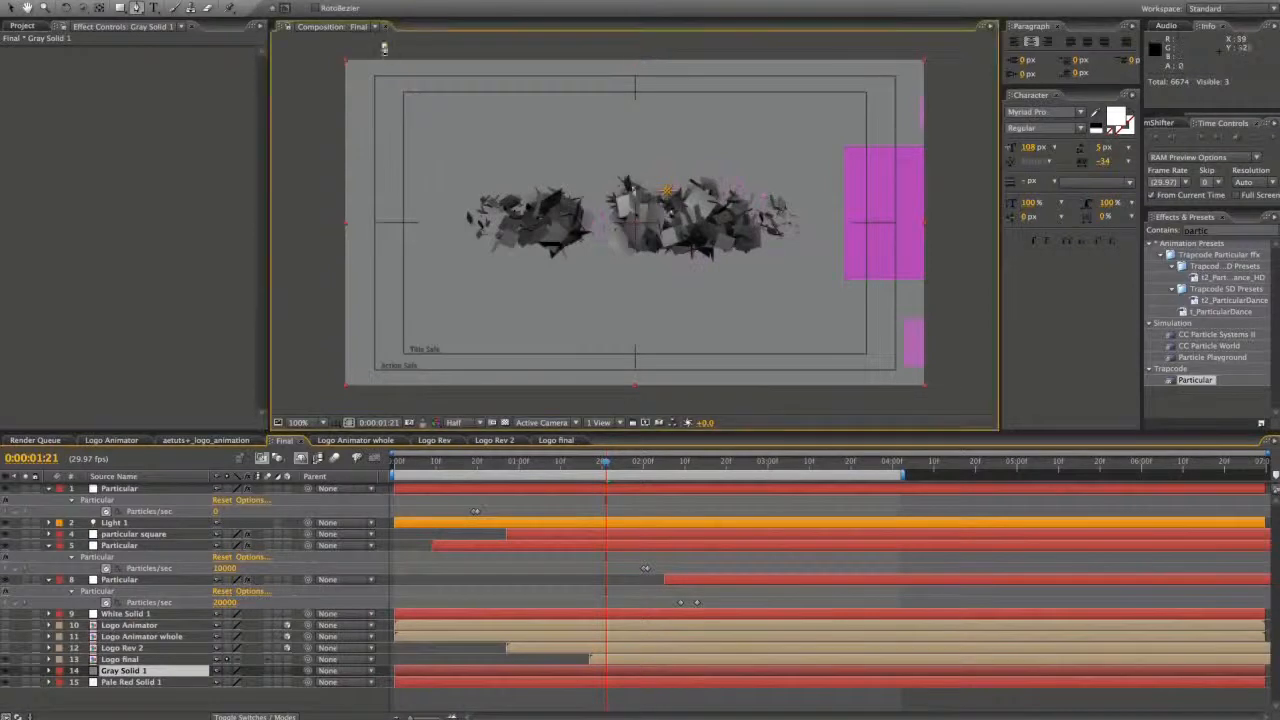
drag(321, 160, 306, 203)
drag(337, 340, 345, 355)
drag(387, 393, 398, 404)
drag(569, 390, 650, 389)
drag(768, 387, 890, 386)
drag(954, 348, 962, 338)
drag(961, 291, 954, 264)
drag(907, 187, 904, 130)
drag(903, 81, 899, 57)
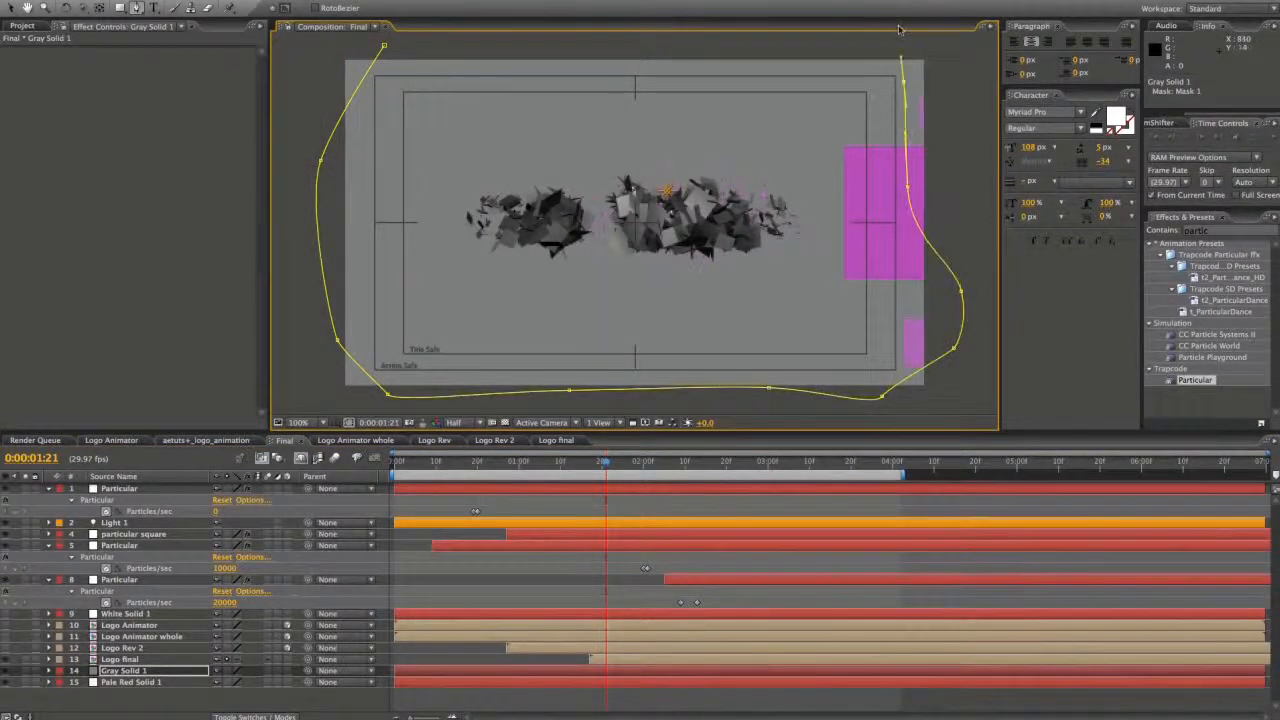
drag(806, 43, 794, 43)
drag(691, 41, 623, 41)
drag(483, 42, 431, 42)
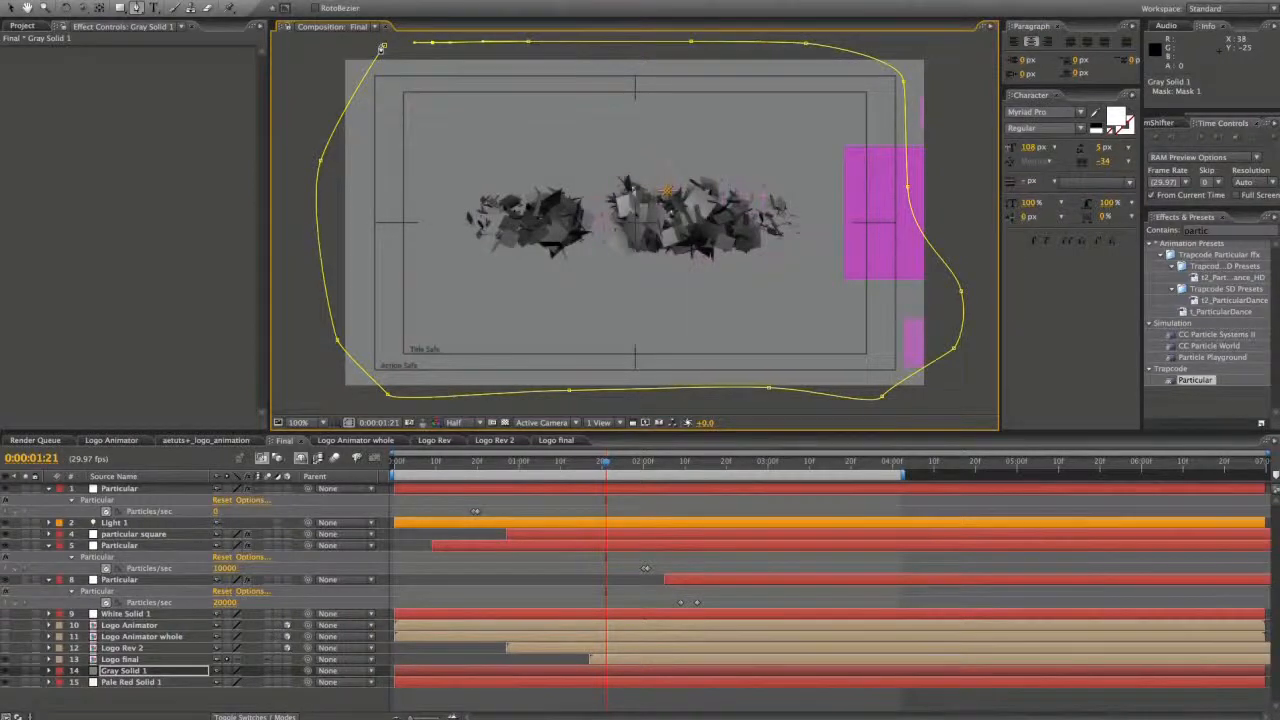
click(382, 47)
- Set the gray solid's mask to Subtract with a 273-pixel feather to form a soft vignette, and collapse its properties
key(f)
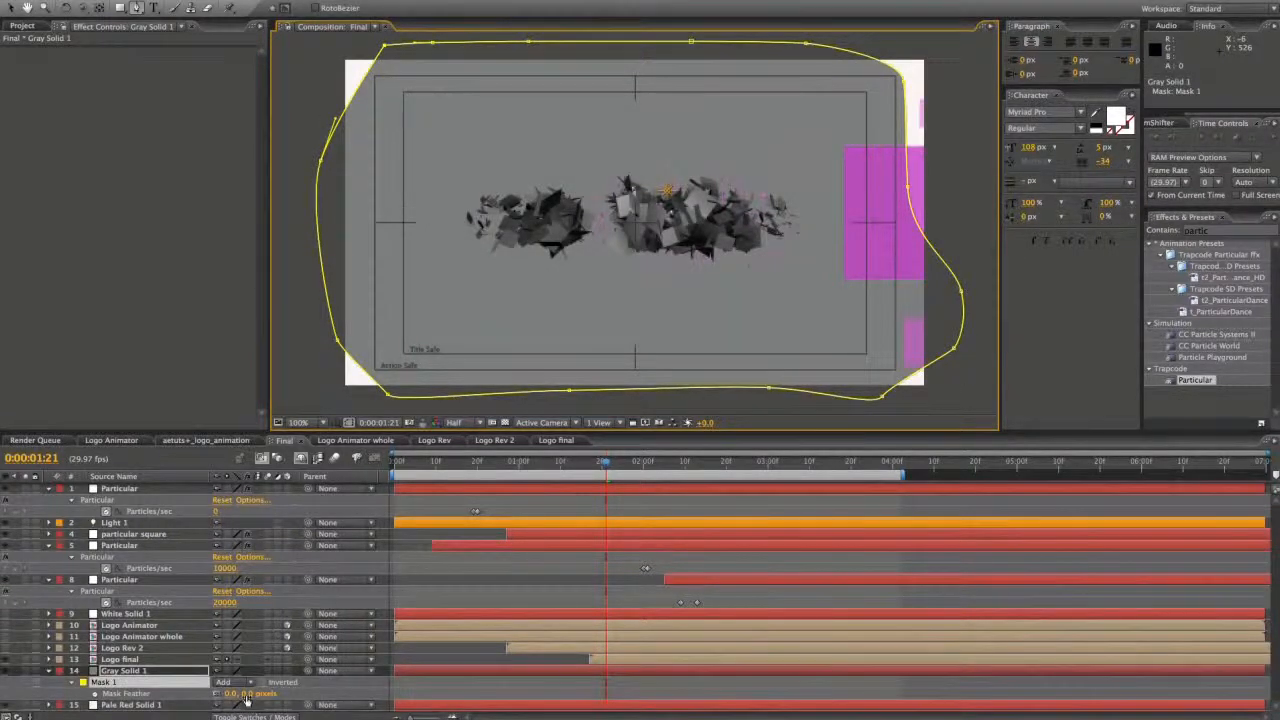
drag(246, 693, 310, 693)
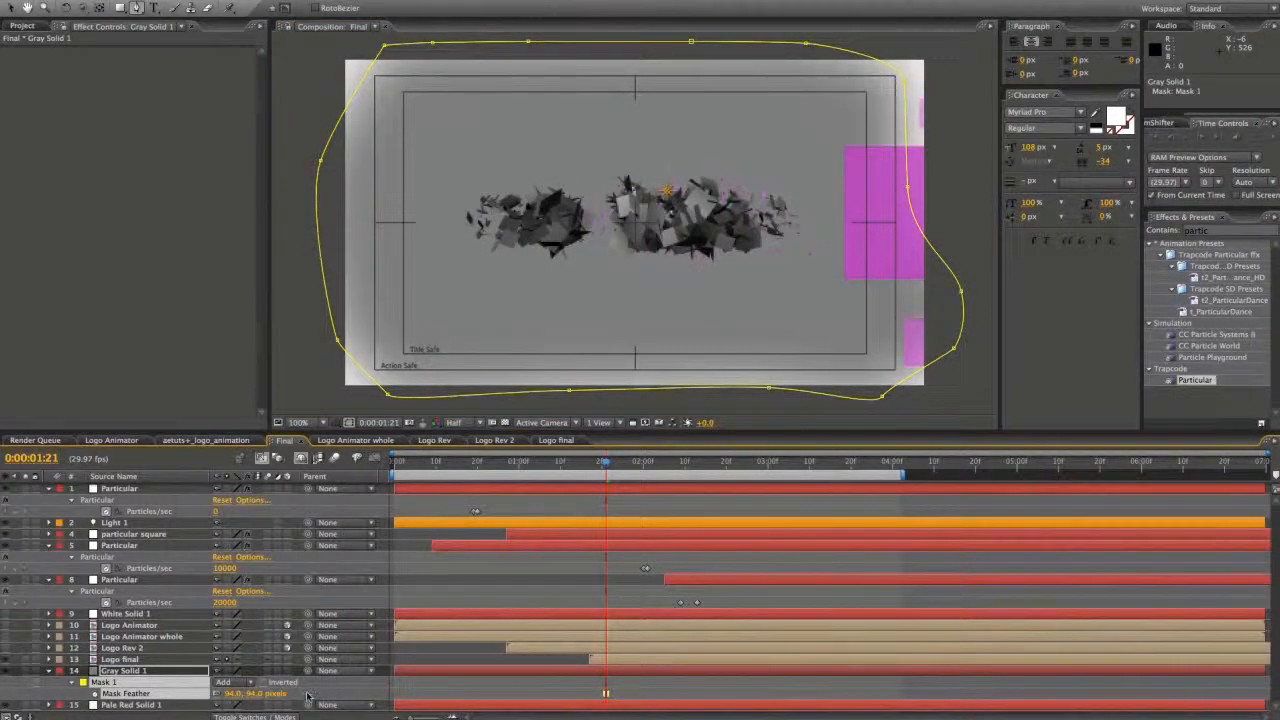
click(226, 682)
click(233, 691)
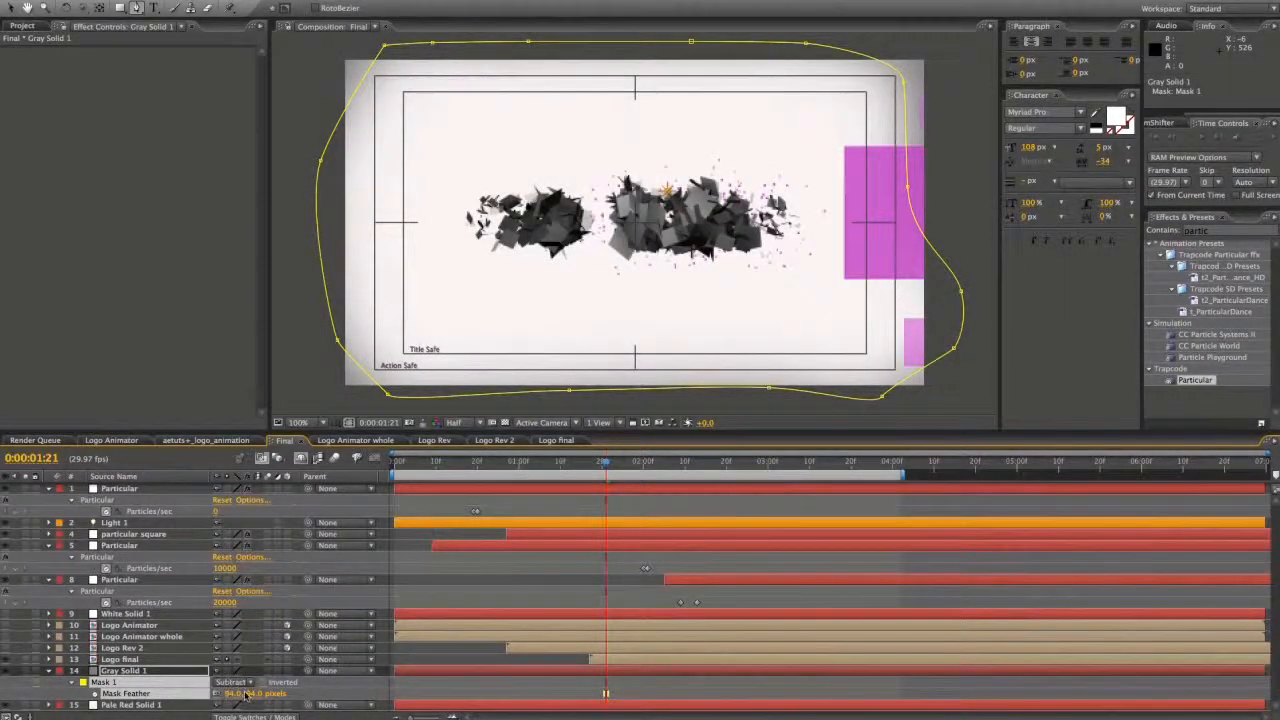
drag(245, 694, 329, 683)
key(v)
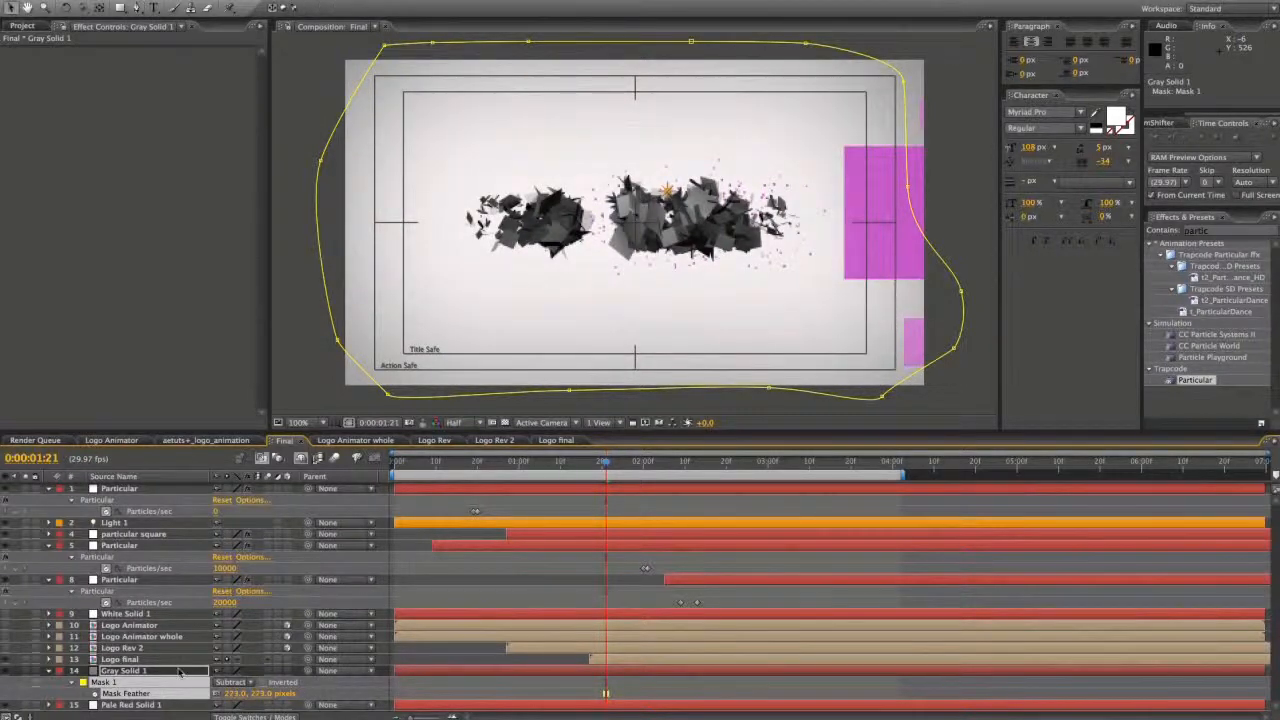
key(u)
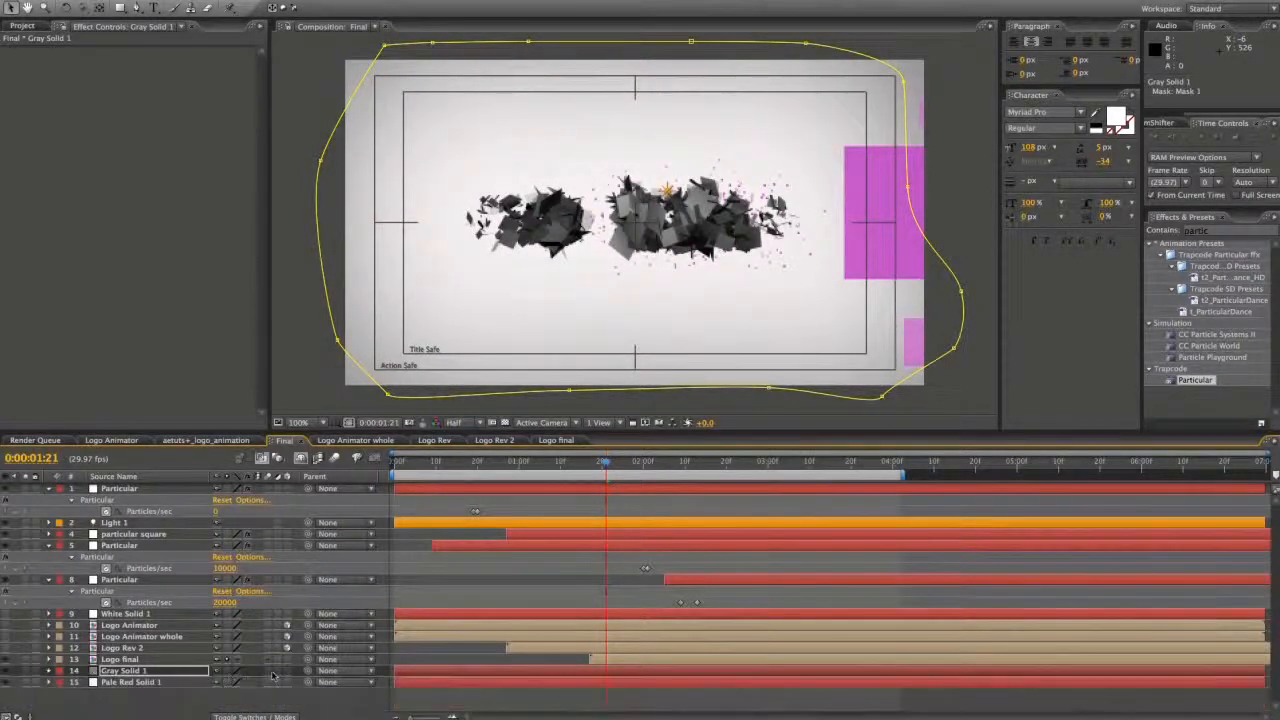
click(336, 704)
- Preview the particles over the vignette background and compare them with the Logo Animation reference video on Vimeo in the browser
key(space)
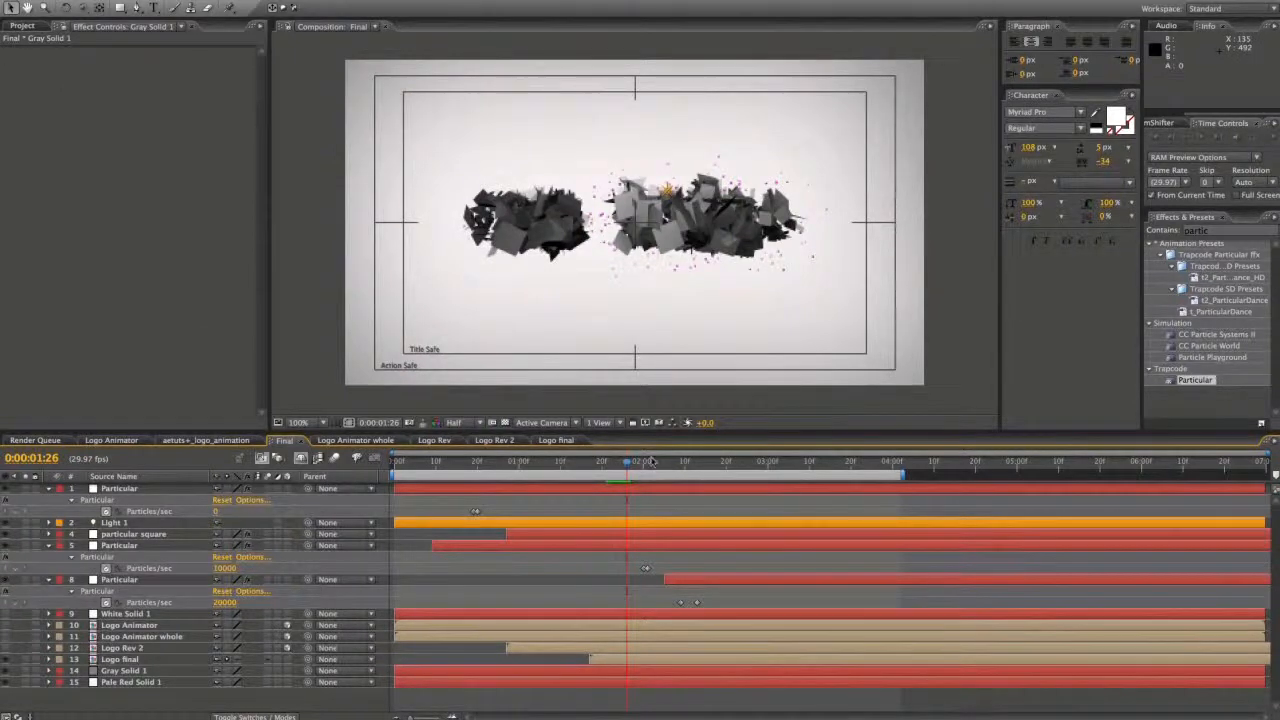
key(super+Tab)
key(super+Tab)
key(super+Tab)
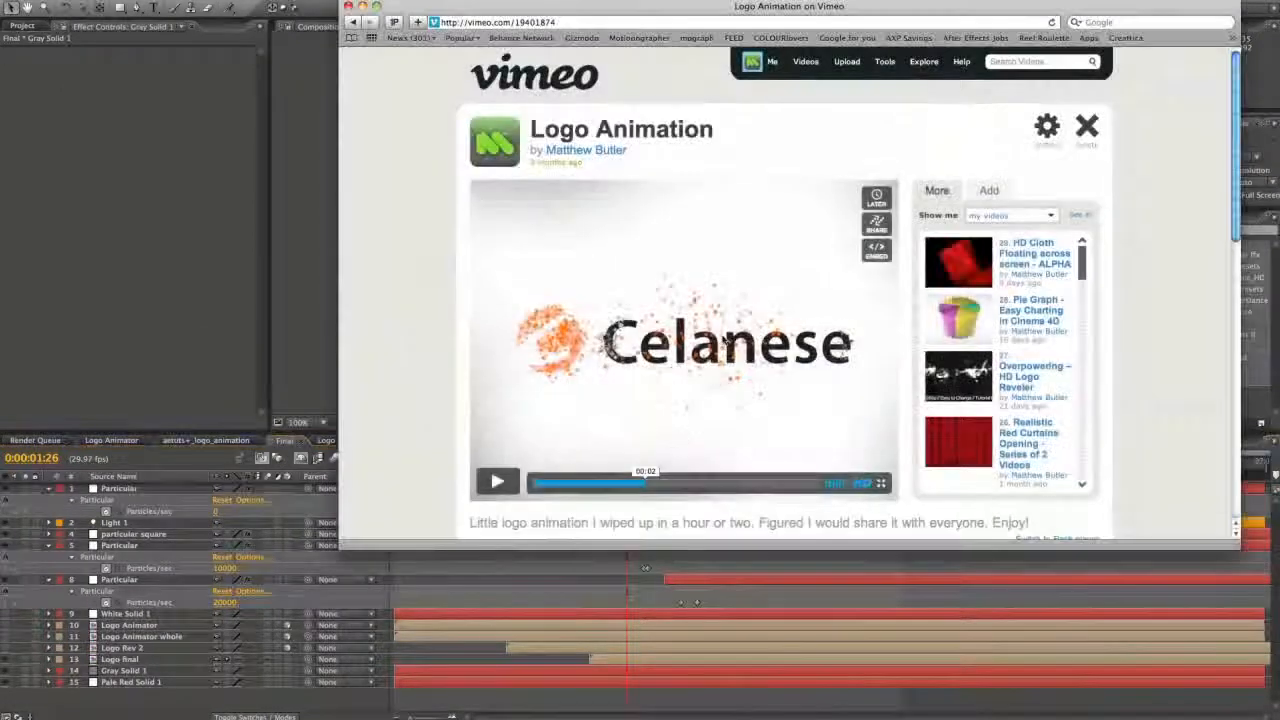
click(183, 328)
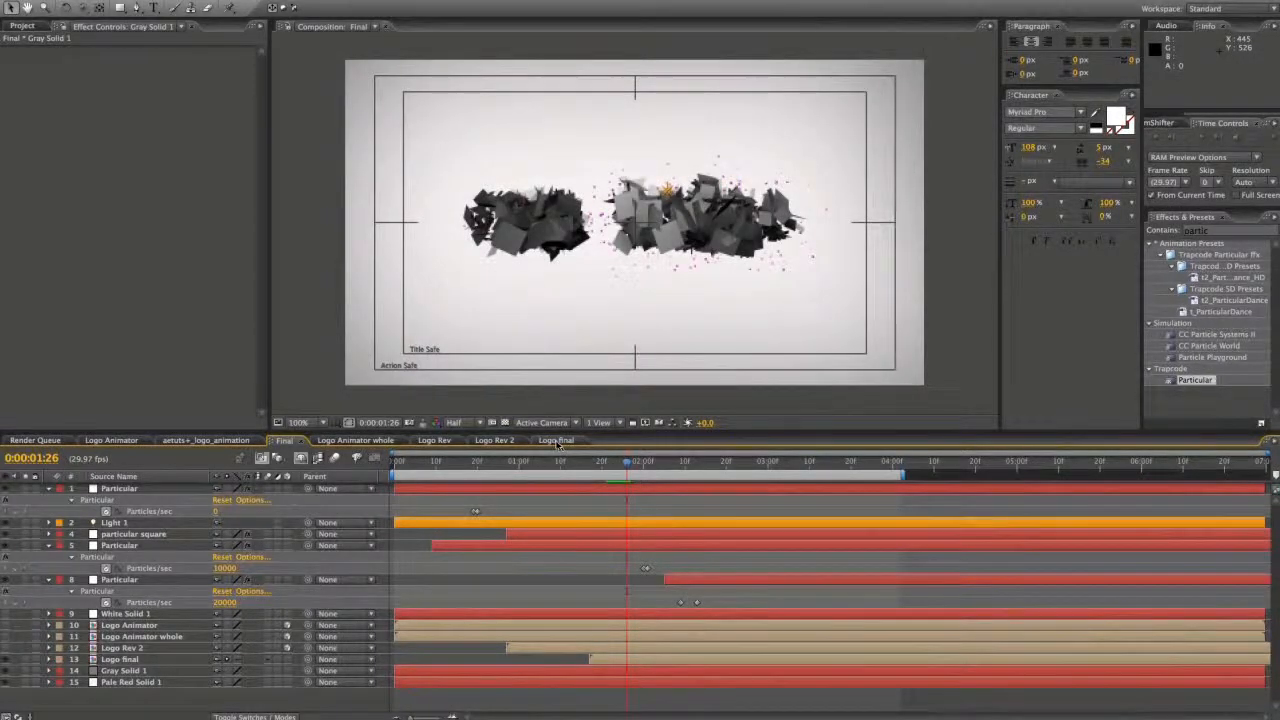
- Check the particles around 0:00:01:21, look through the logo compositions, and select layers b2 and b1 in aetuts+_logo_animation
click(606, 463)
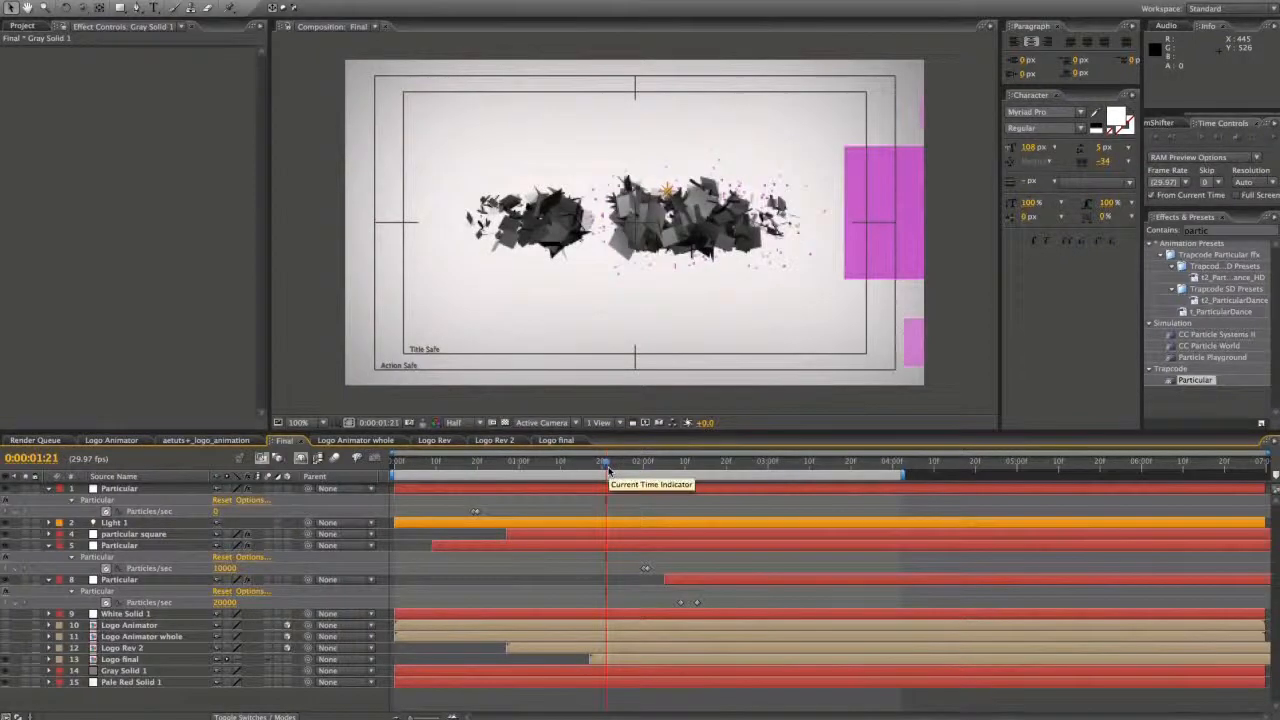
click(355, 440)
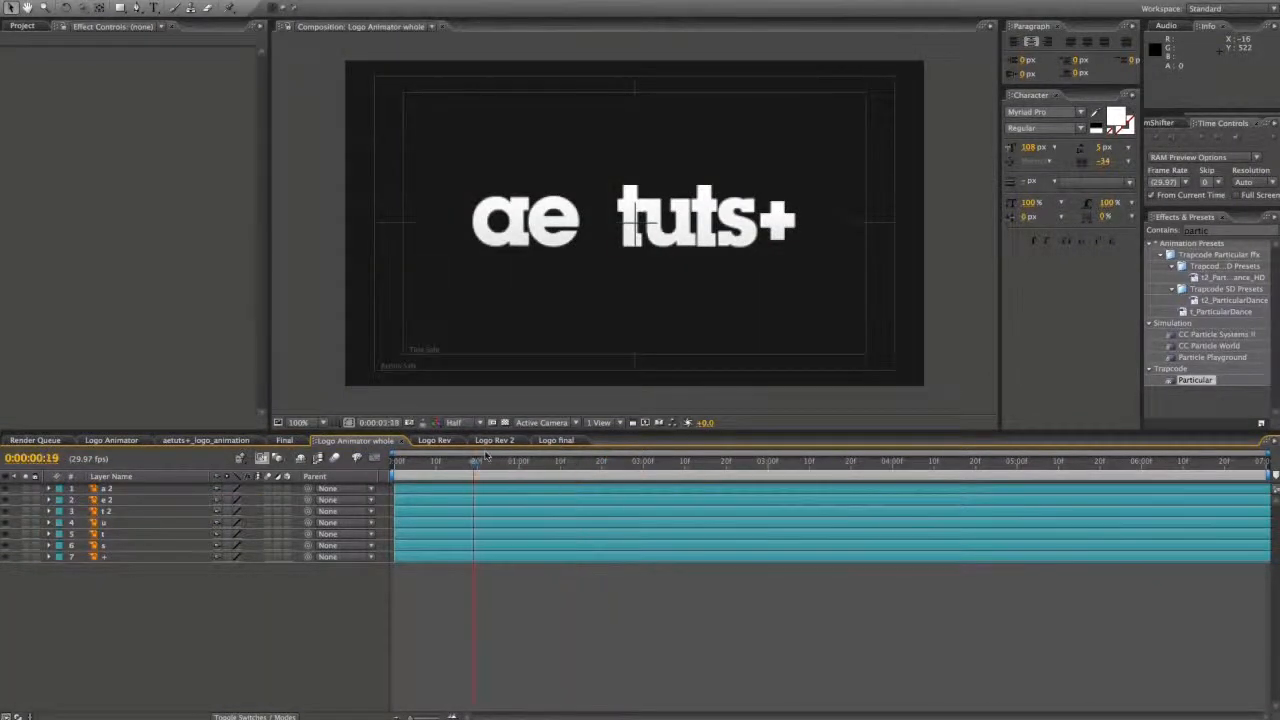
click(436, 440)
click(518, 441)
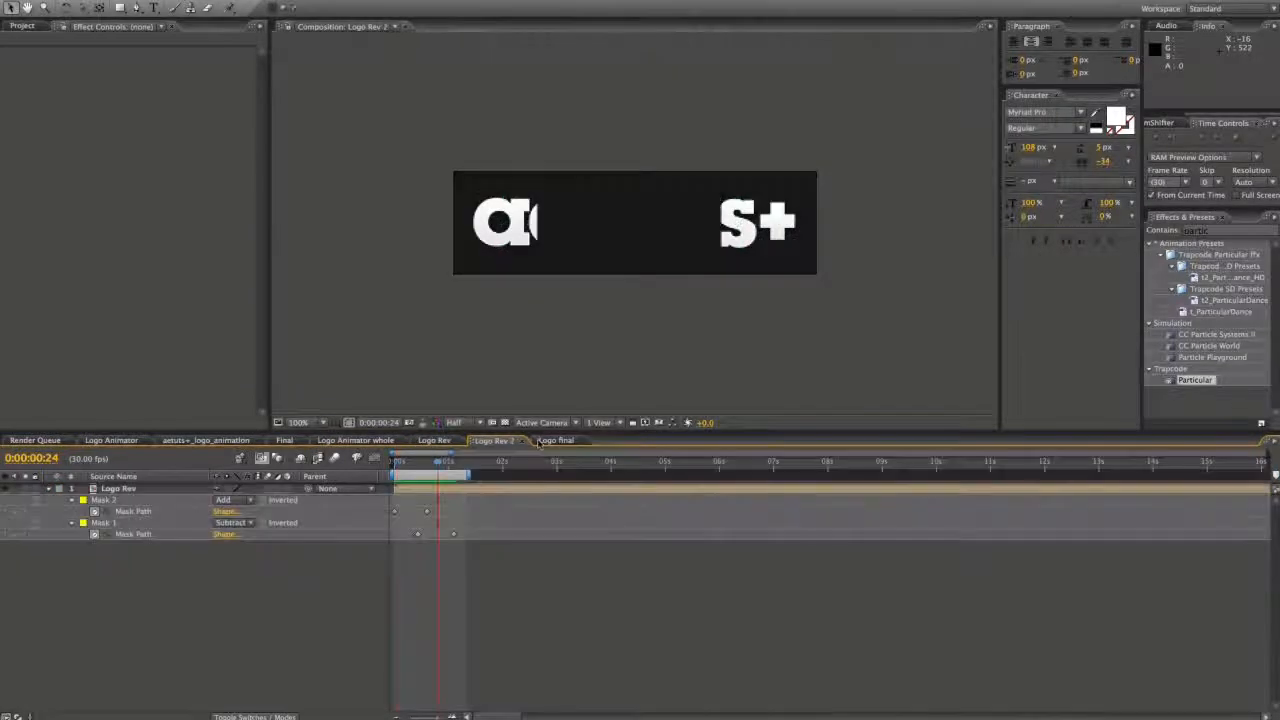
click(560, 441)
click(212, 442)
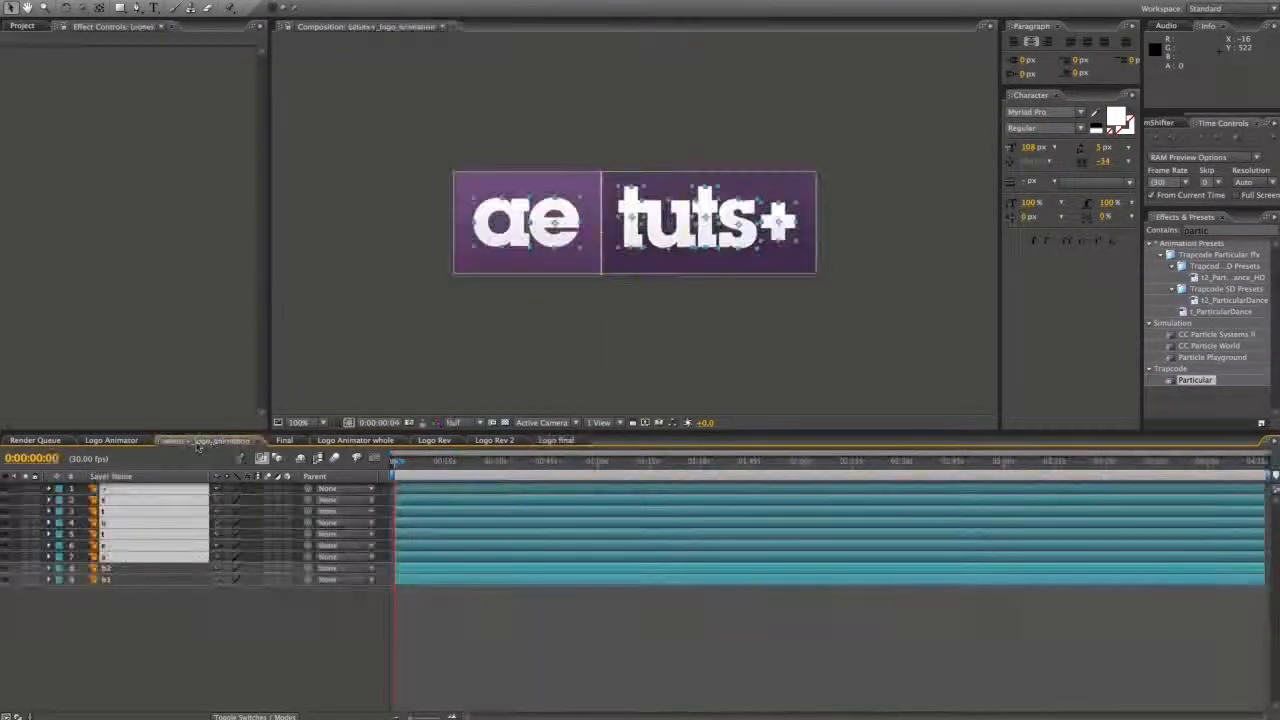
click(128, 568)
shift+click(128, 580)
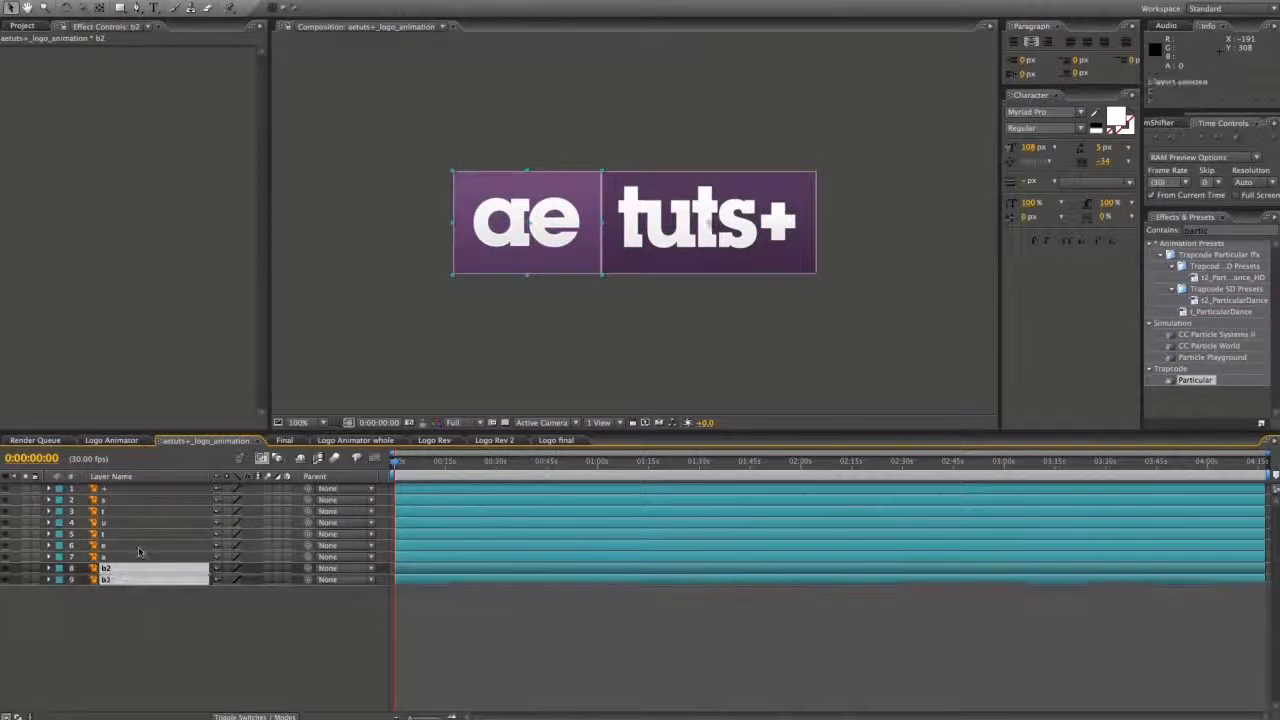
- Duplicate the Logo Animator whole composition, rename the copy Logo Animator background, and open it
click(14, 26)
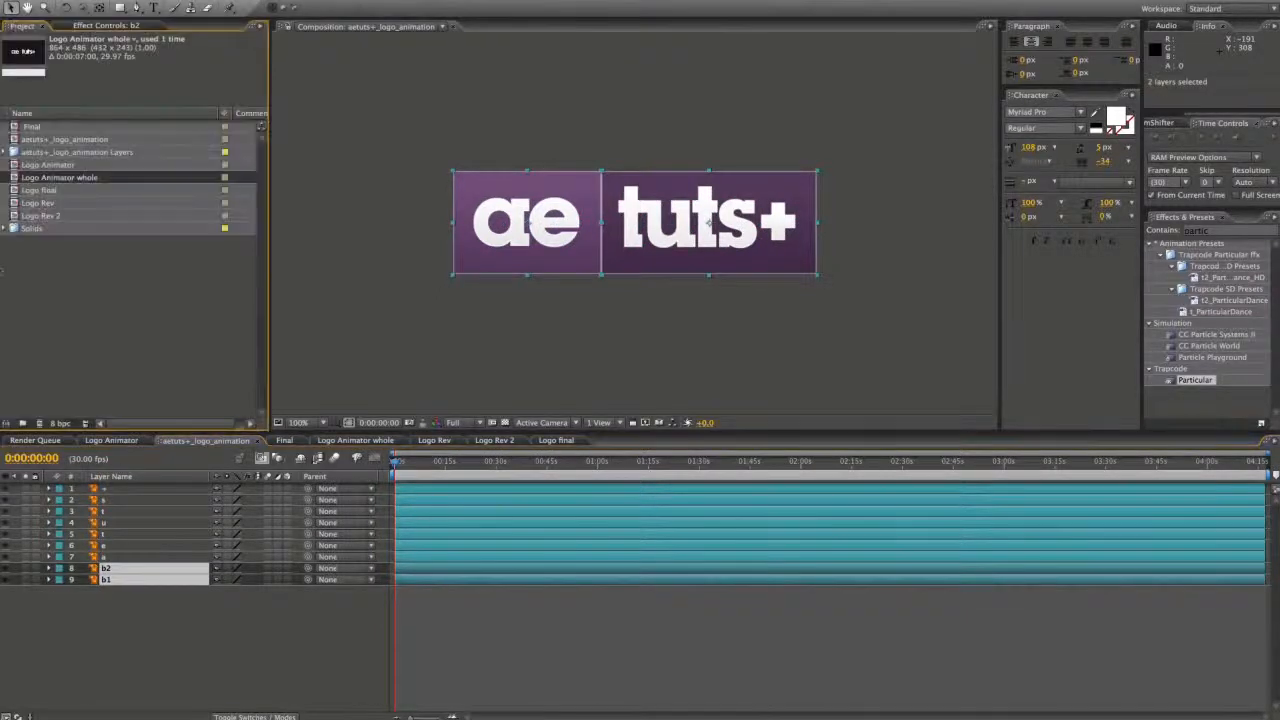
key(ctrl+z)
key(ctrl+d)
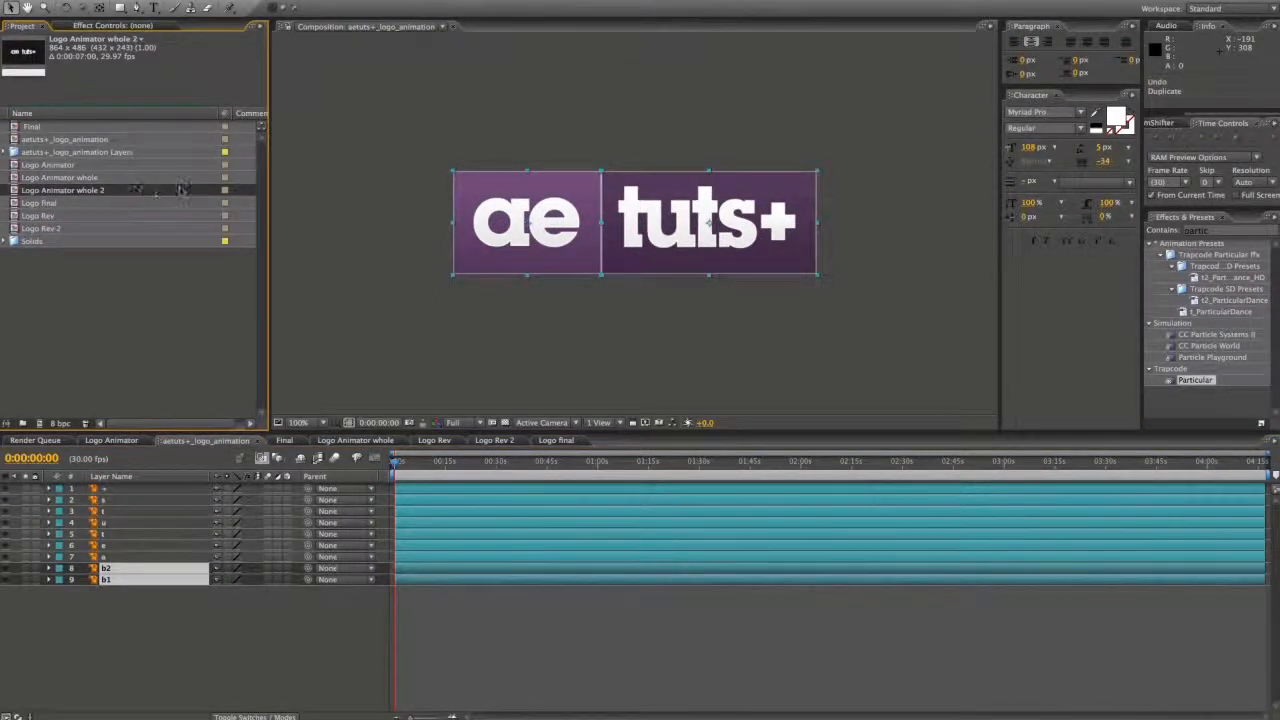
key(Return)
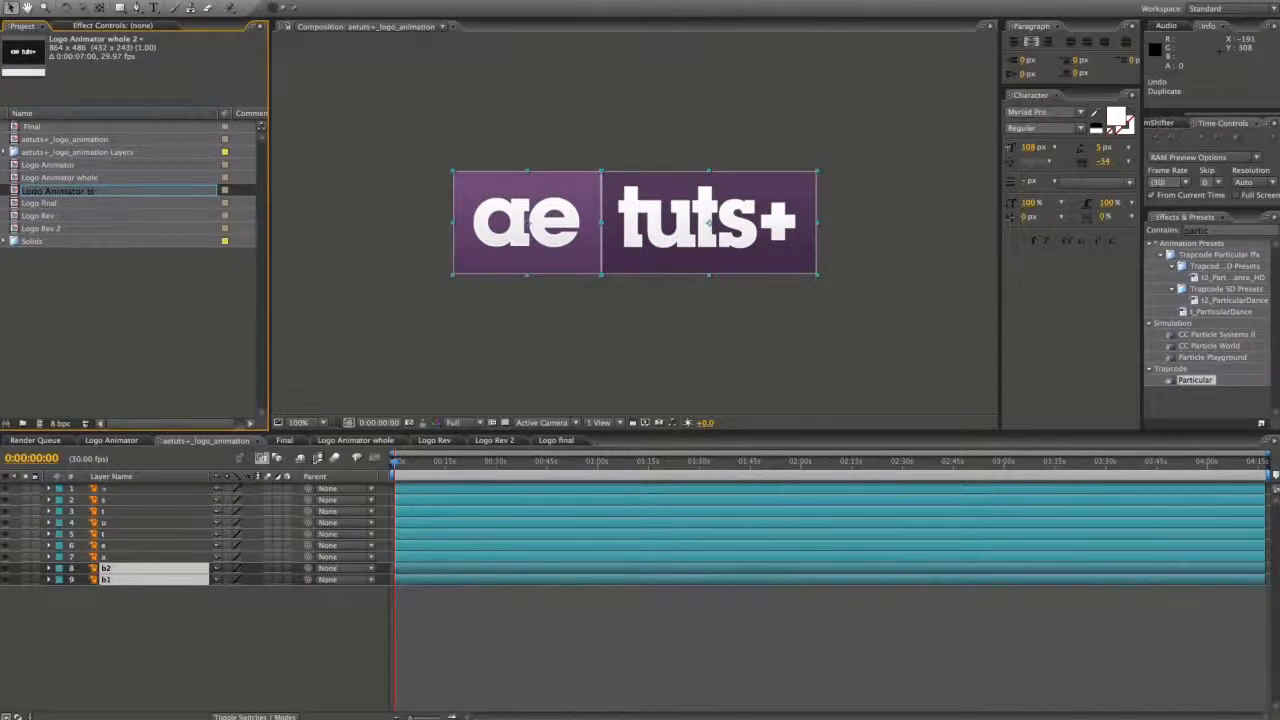
text(Logo Animator background)
key(Return)
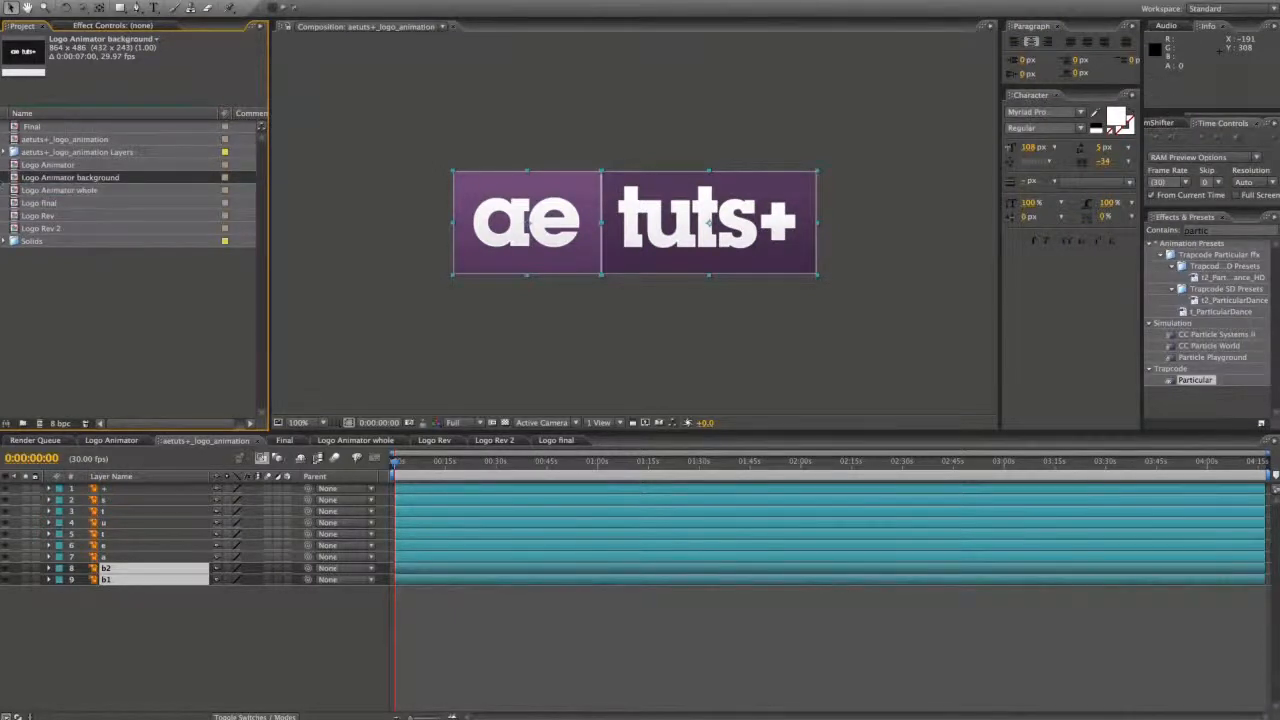
double_click(102, 180)
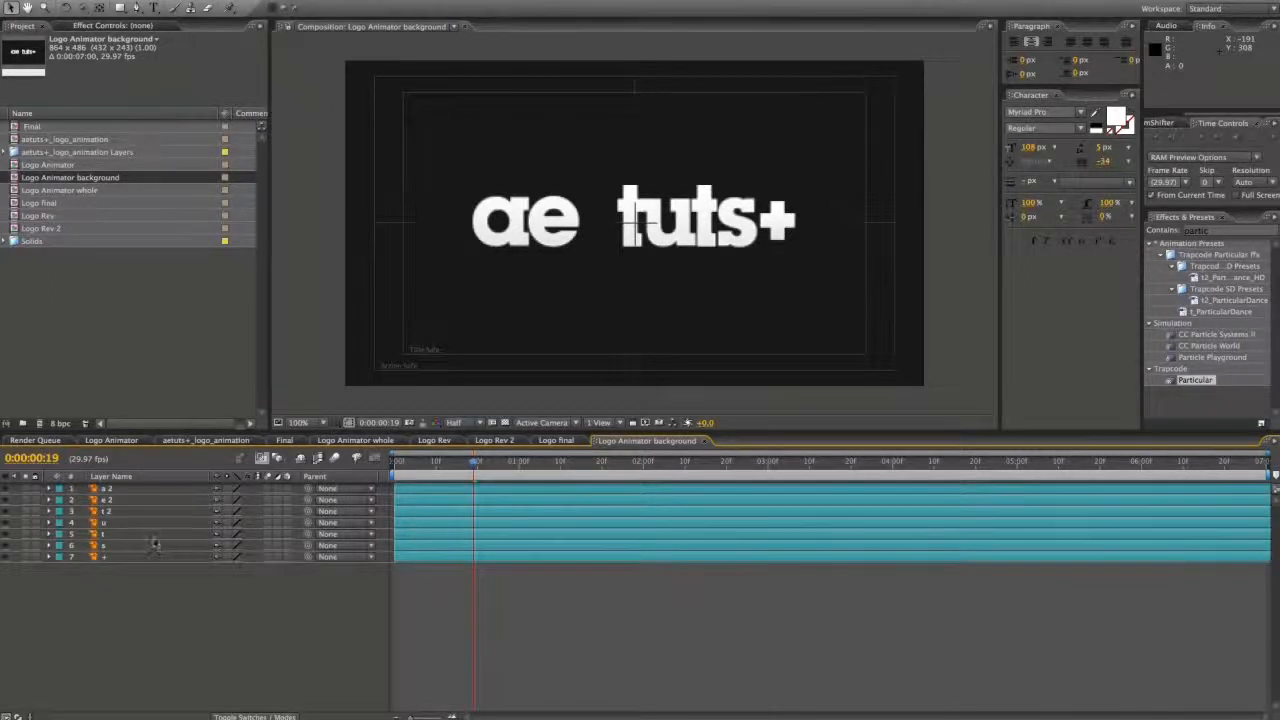
- Copy the b2 and b1 purple panel layers from aetuts+_logo_animation into the Logo Animator background composition
click(198, 441)
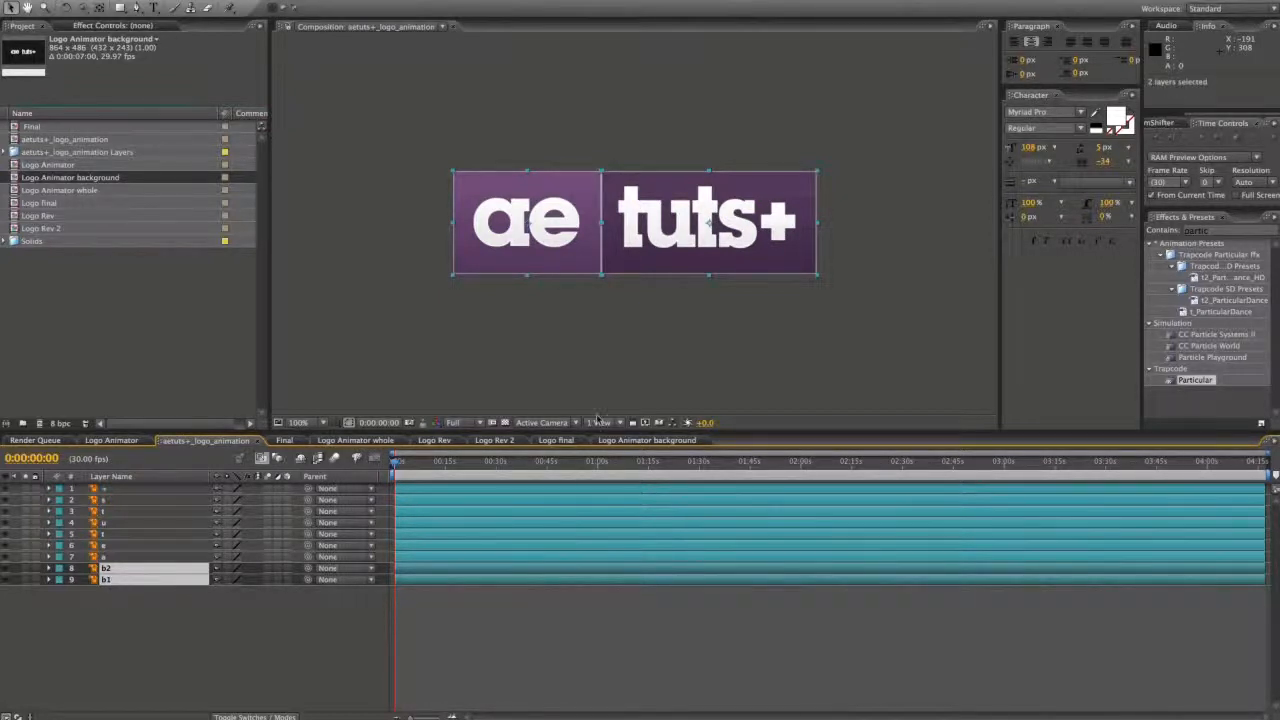
click(612, 440)
key(ctrl+v)
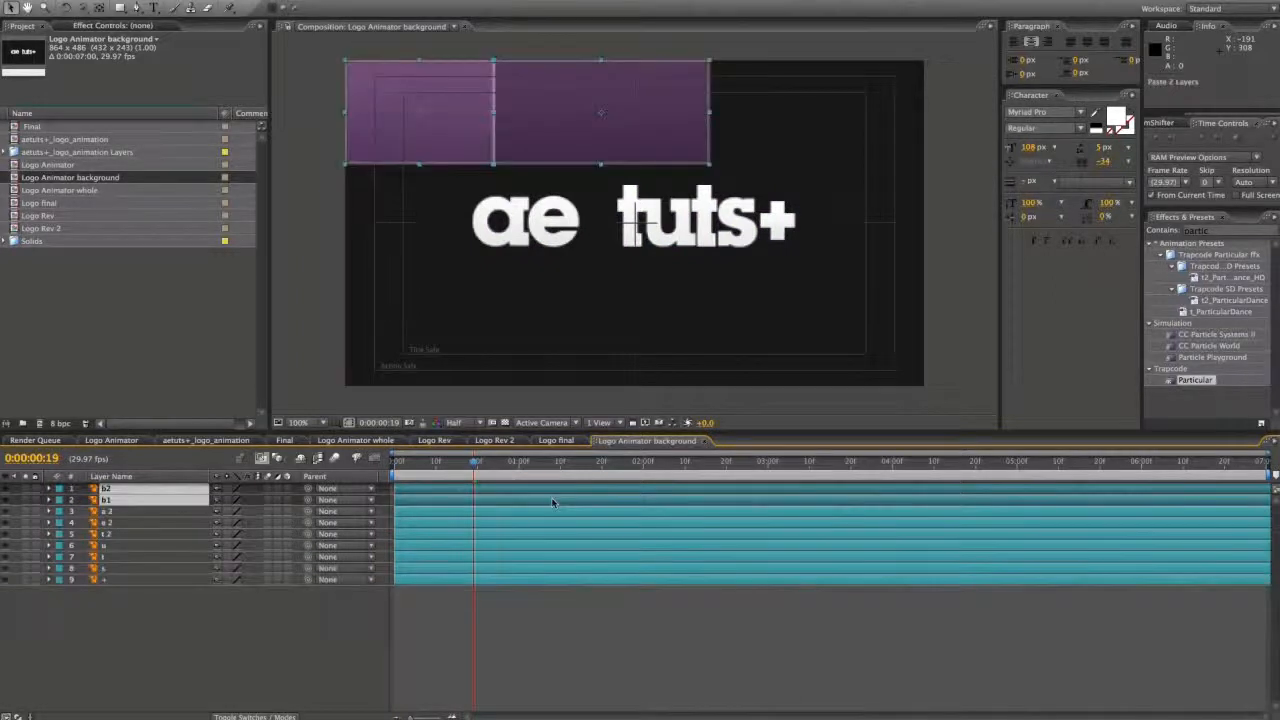
- Place b2 and b1 at the bottom of the layer stack, centred behind the logo text, and hide the seven letter layers
drag(432, 120, 540, 231)
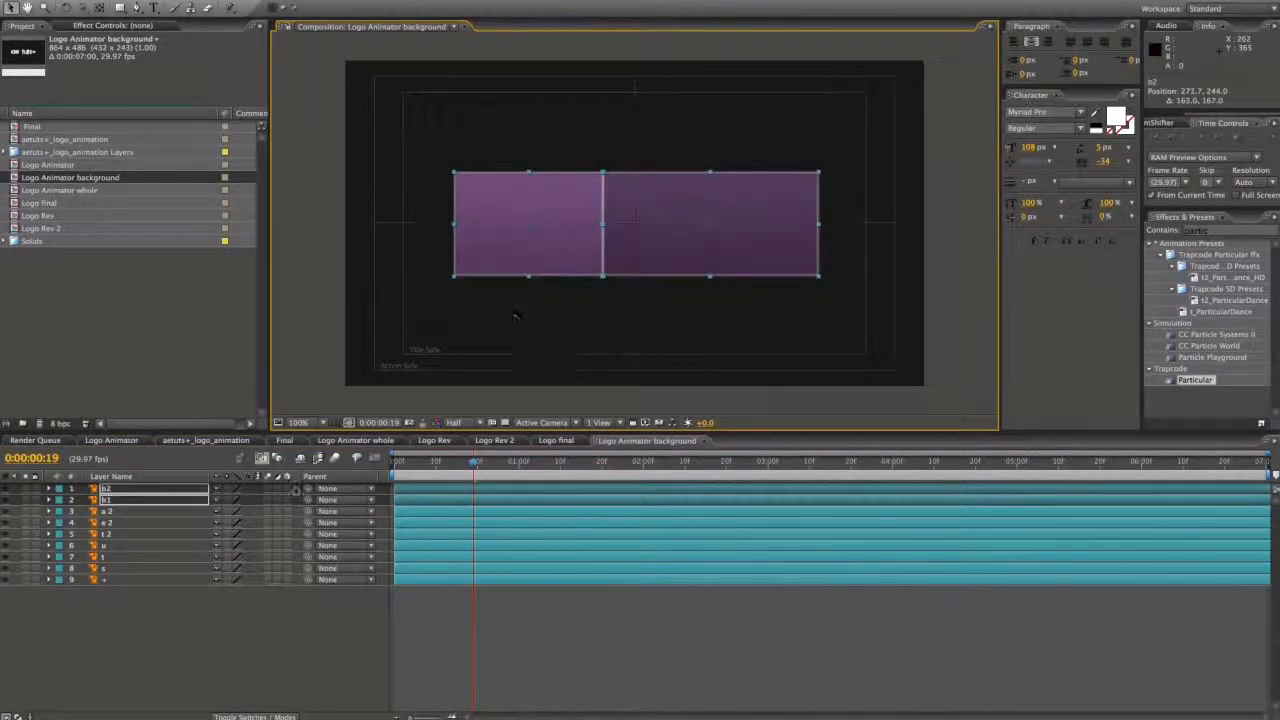
key(ctrl+shift+bracketleft)
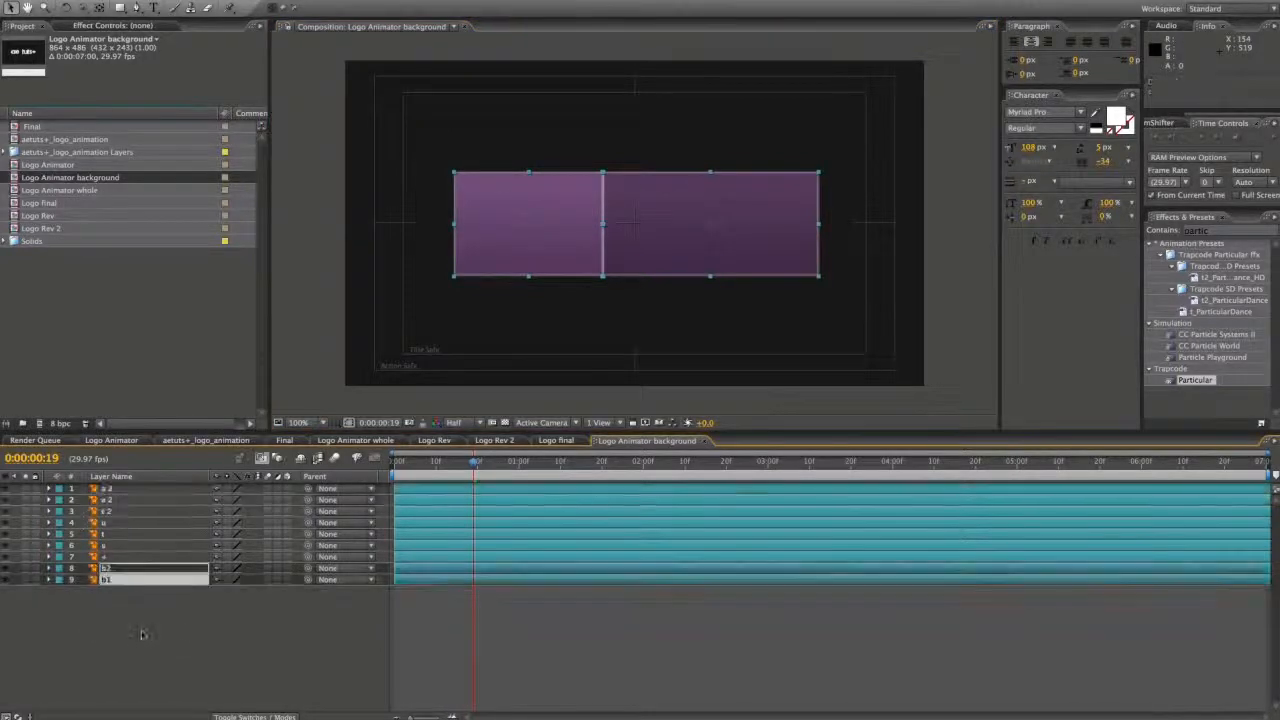
drag(580, 239, 572, 235)
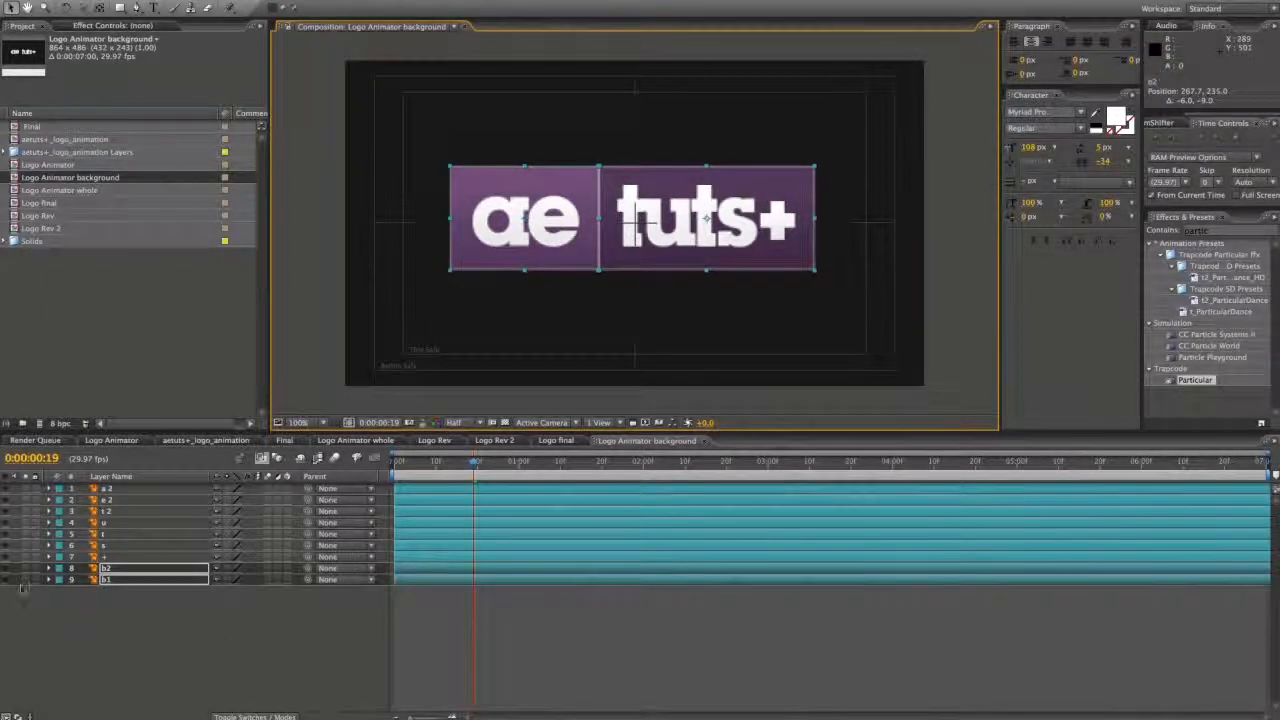
drag(6, 556, 6, 487)
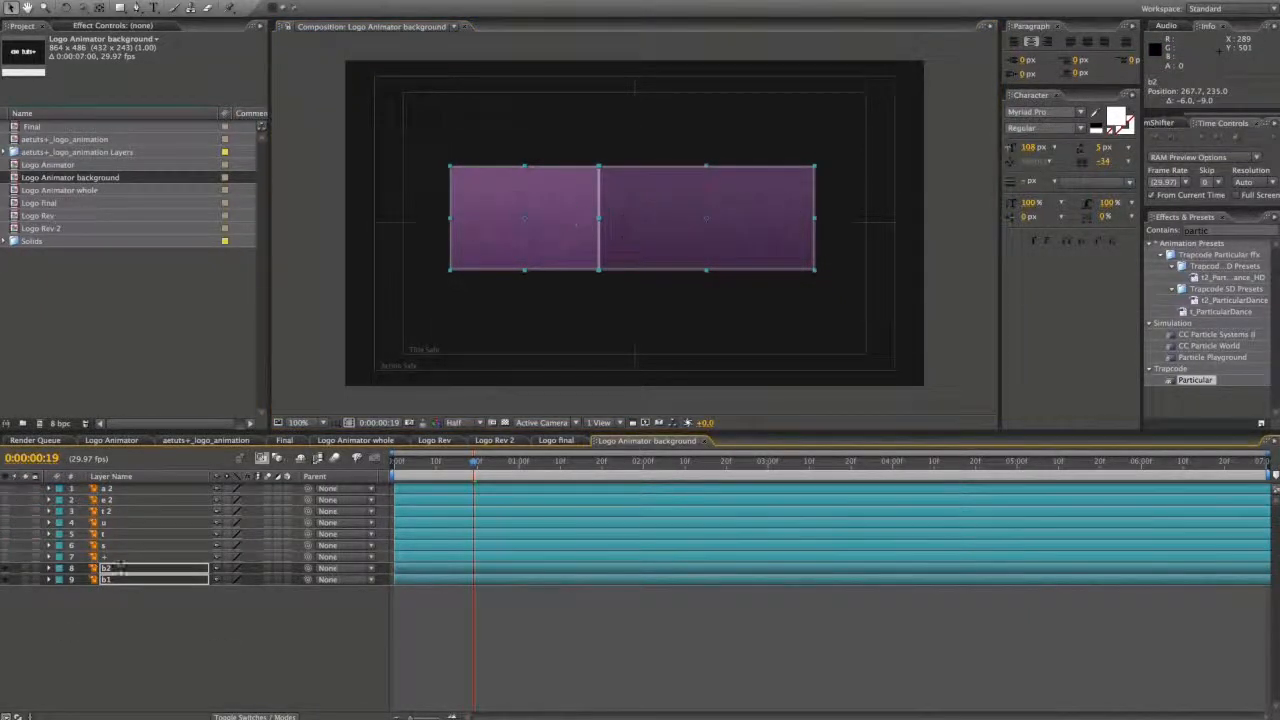
click(241, 669)
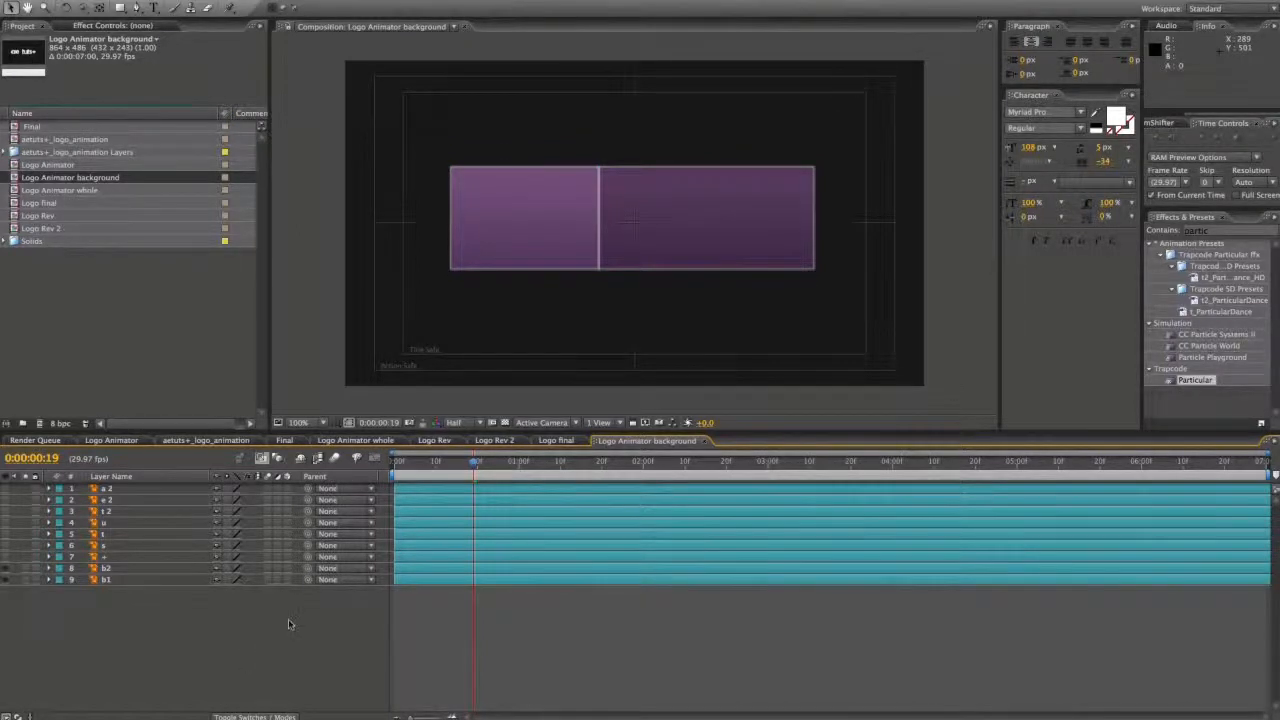
- Draw a rectangular mask around the b2 panel and set the composition preview resolution to Full
click(130, 568)
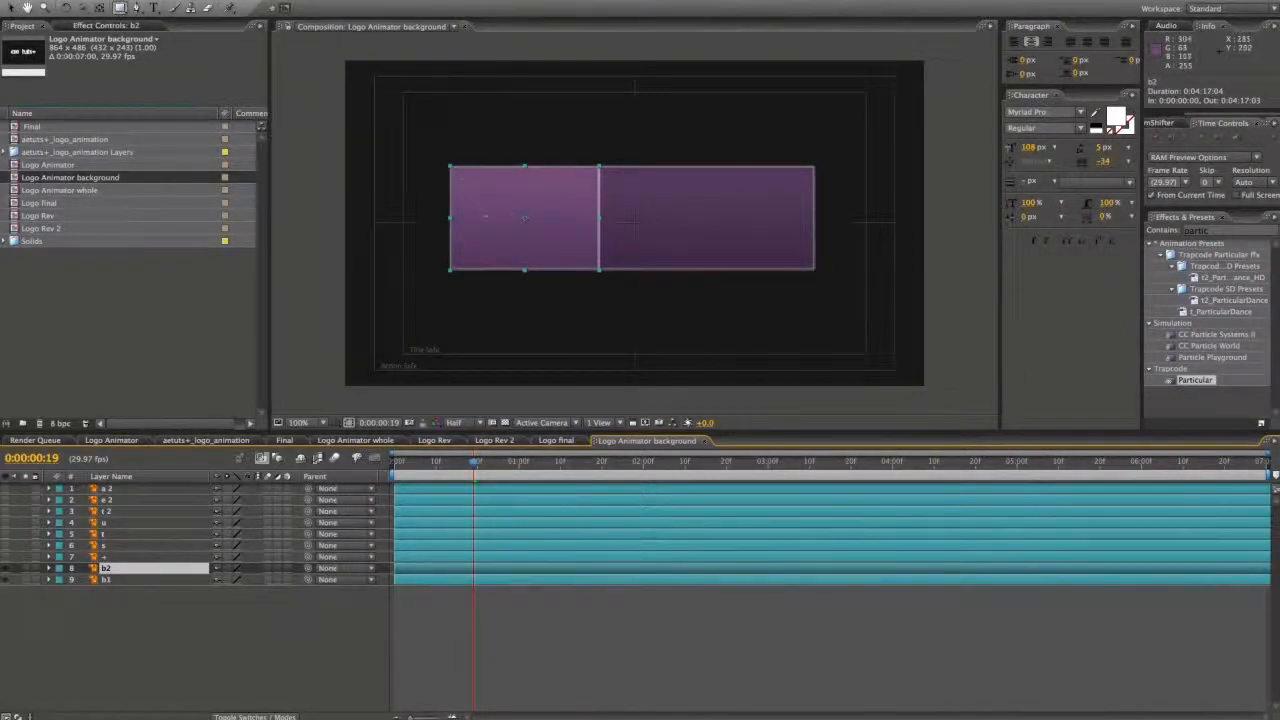
mouse_move(442, 160)
mouse_down()
mouse_move(506, 222)
mouse_move(604, 272)
mouse_up()
click(453, 422)
click(464, 432)
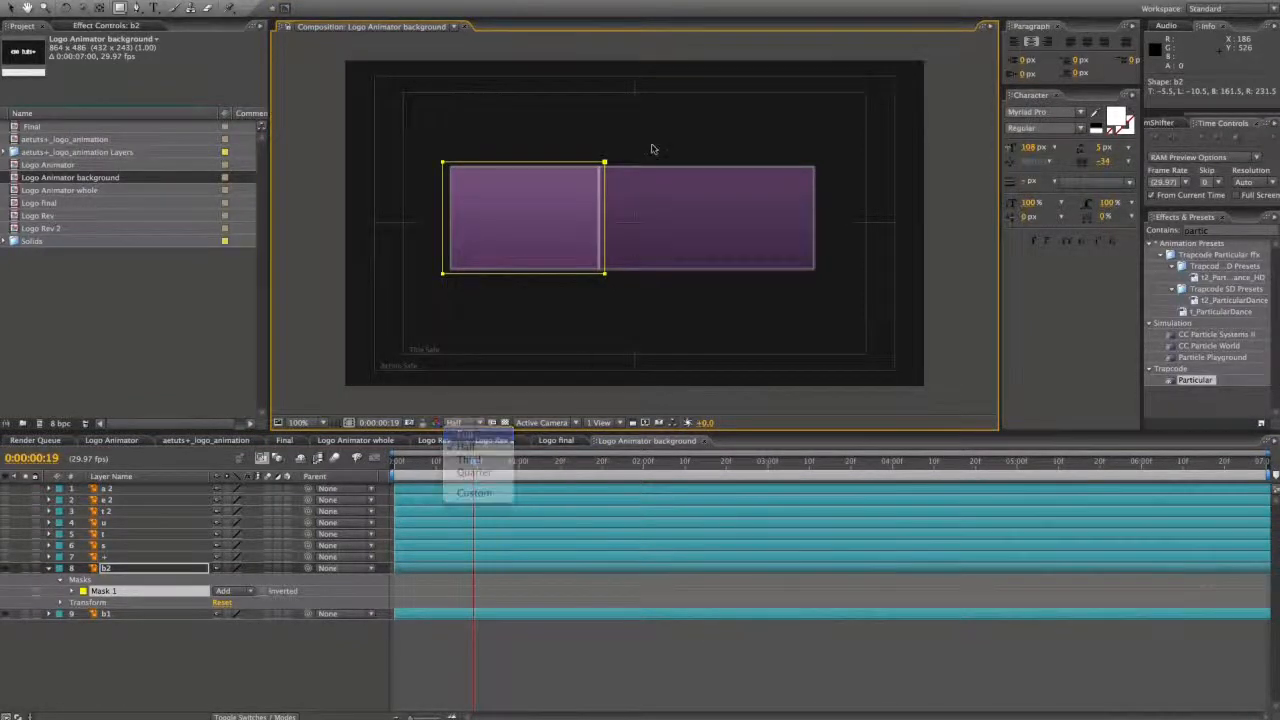
- Move the left and right edges of the b2 mask in to just outside the panel's white border
key(period)
key(space)
drag(584, 186, 715, 161)
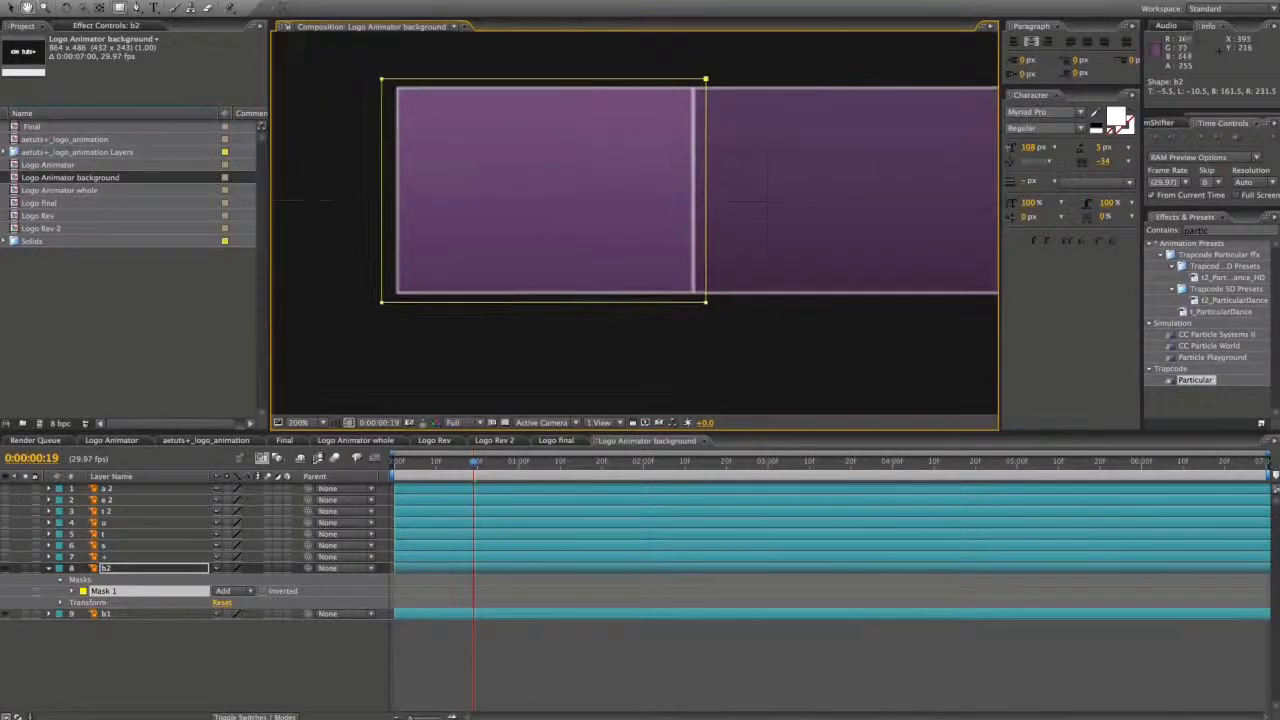
drag(390, 108, 403, 108)
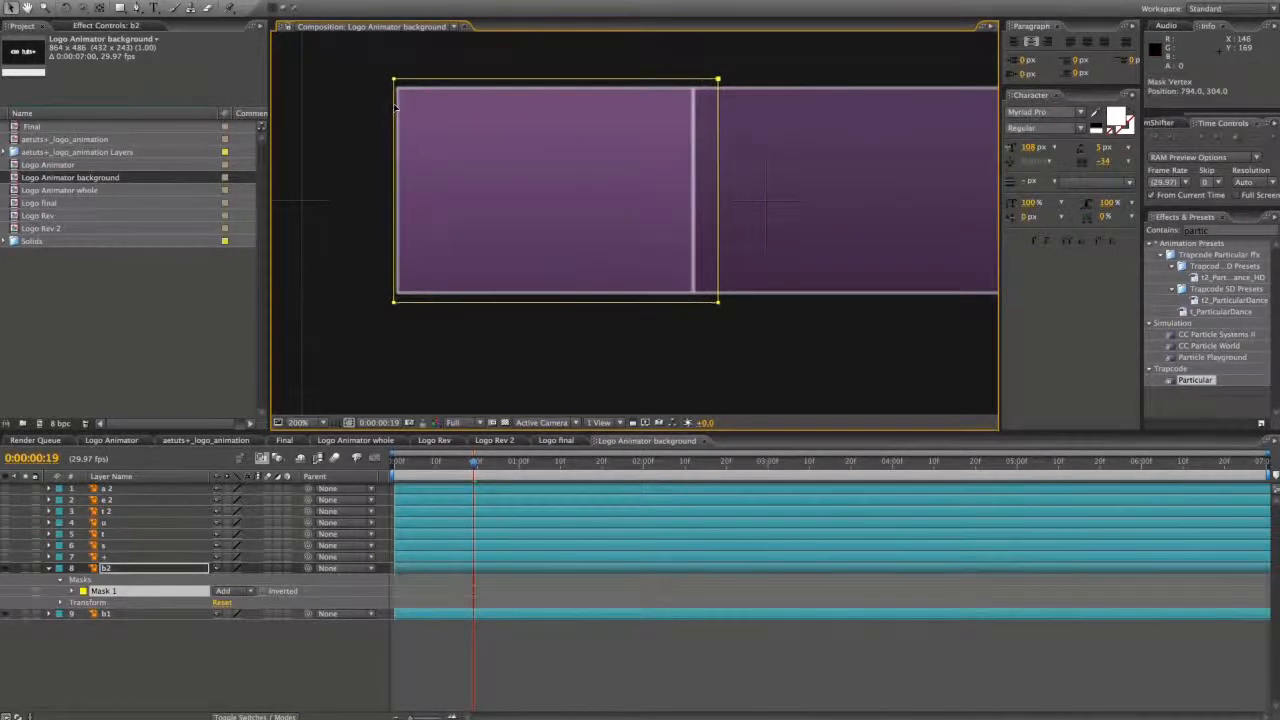
click(722, 170)
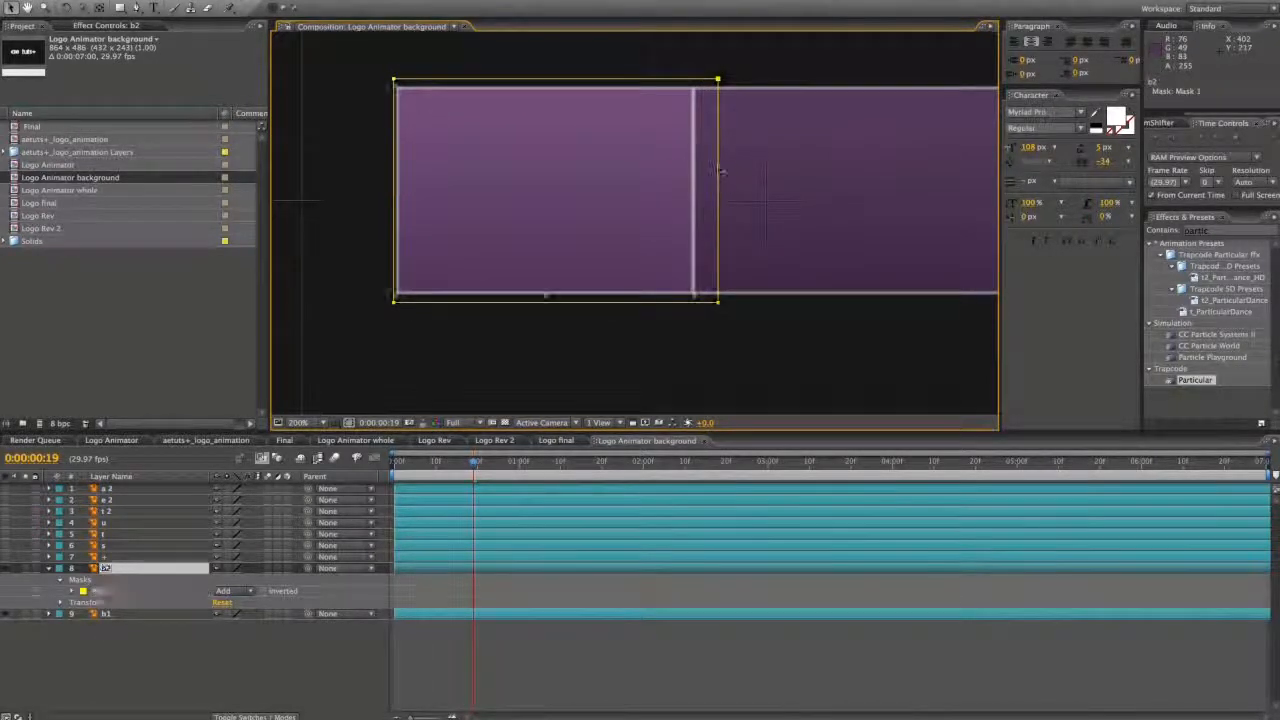
drag(718, 170, 699, 170)
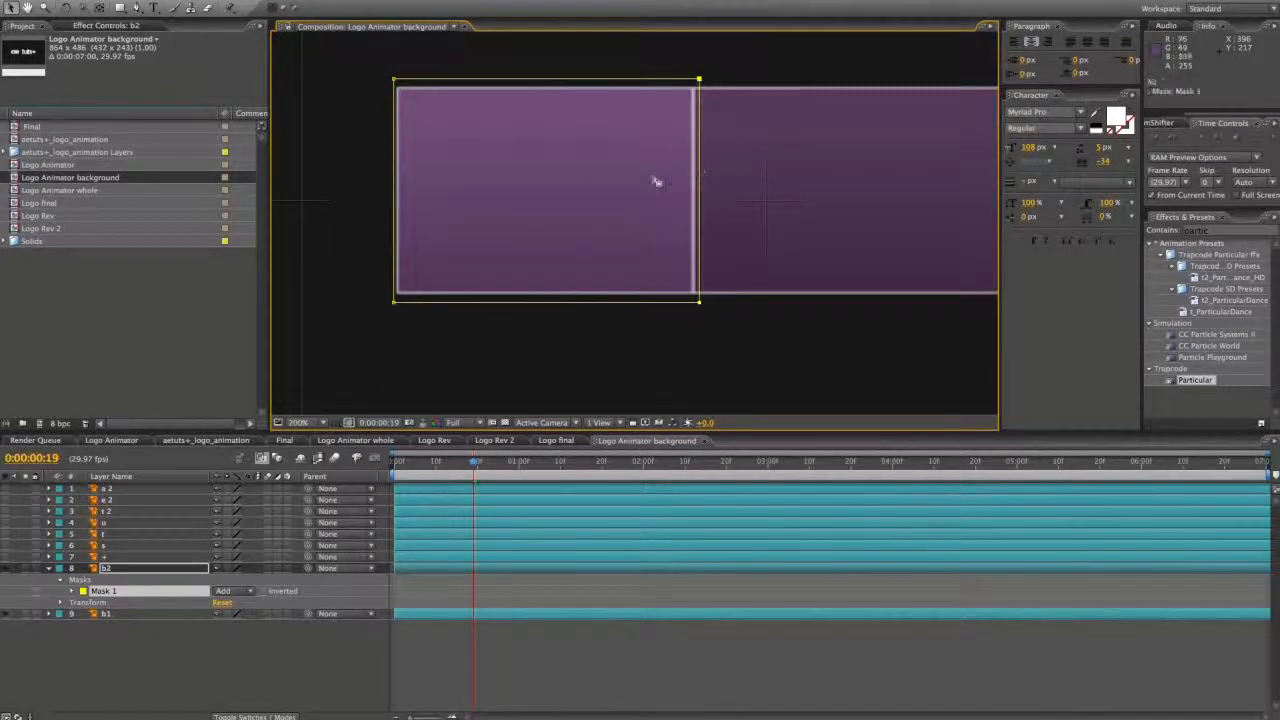
- Keyframe the b2 mask path at 0:00:00:19, and at 0:00:00:00 scale the mask about its centre to 3%
key(alt+m)
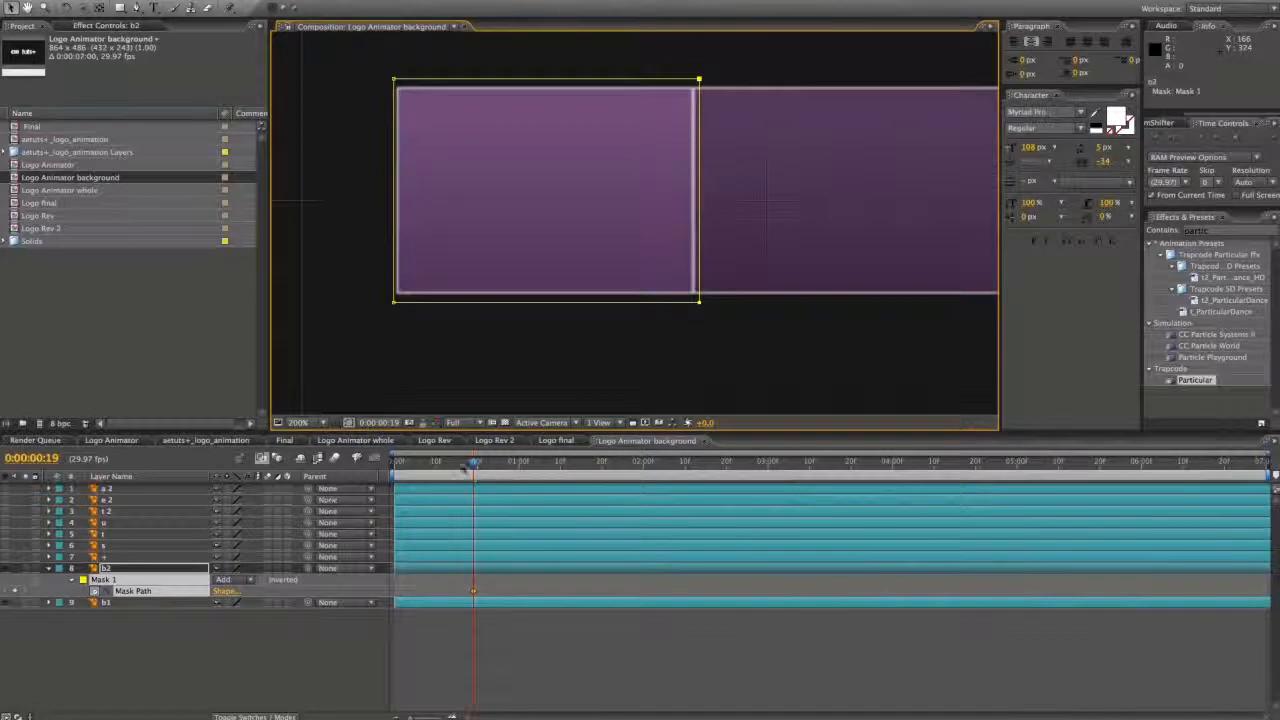
drag(476, 463, 397, 463)
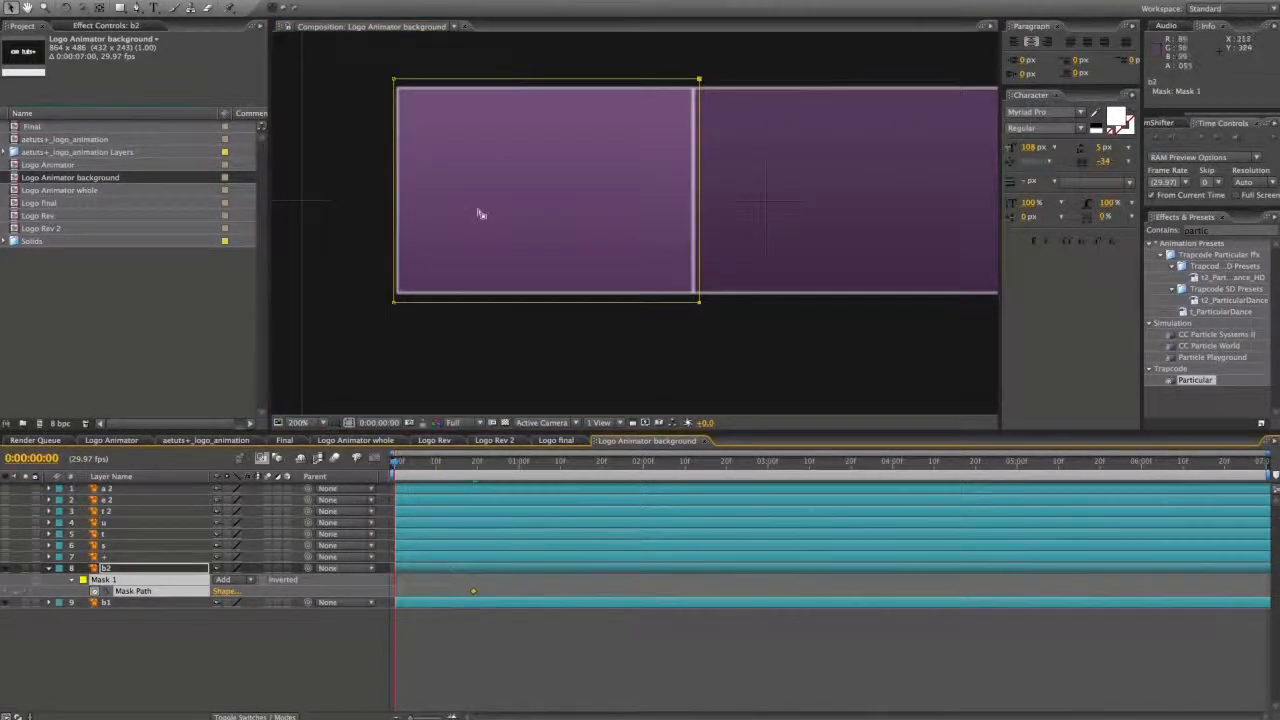
click(389, 83)
drag(366, 64, 722, 316)
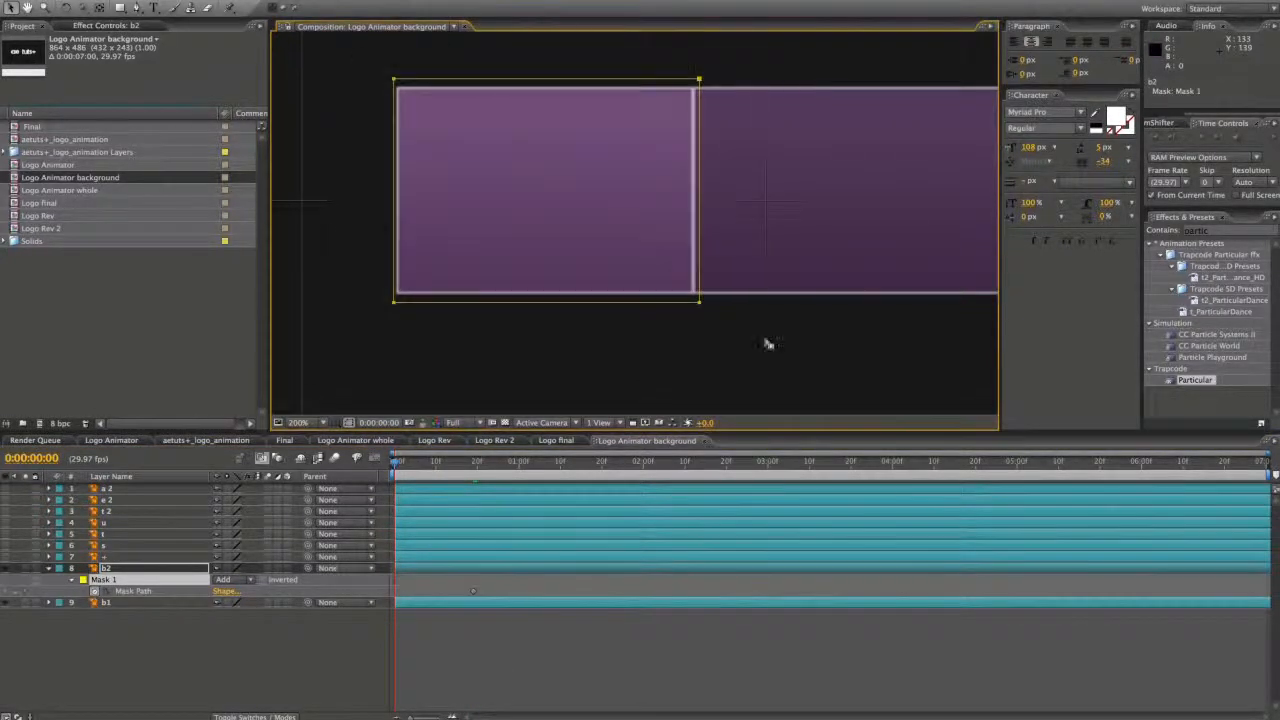
double_click(699, 303)
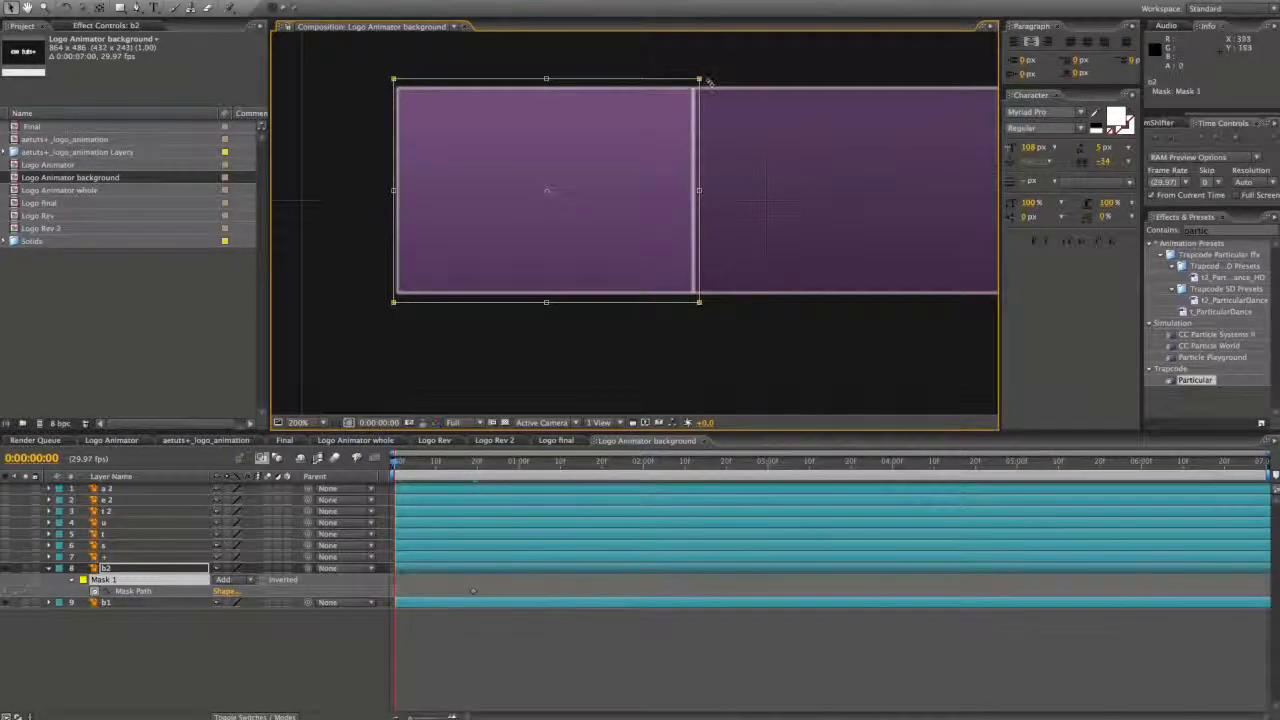
drag(698, 80, 558, 190)
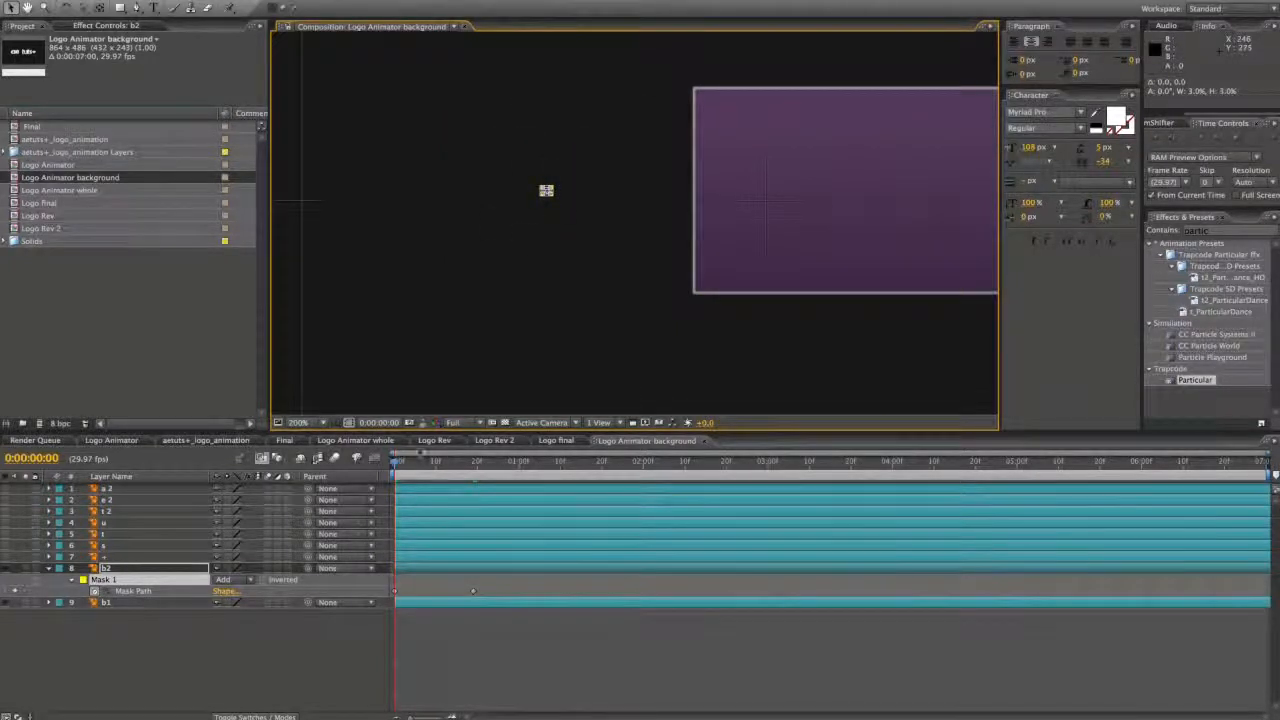
- Ease into the b2 mask path's last keyframe, slightly lengthen its incoming handle in the speed graph, and preview the reveal
click(263, 685)
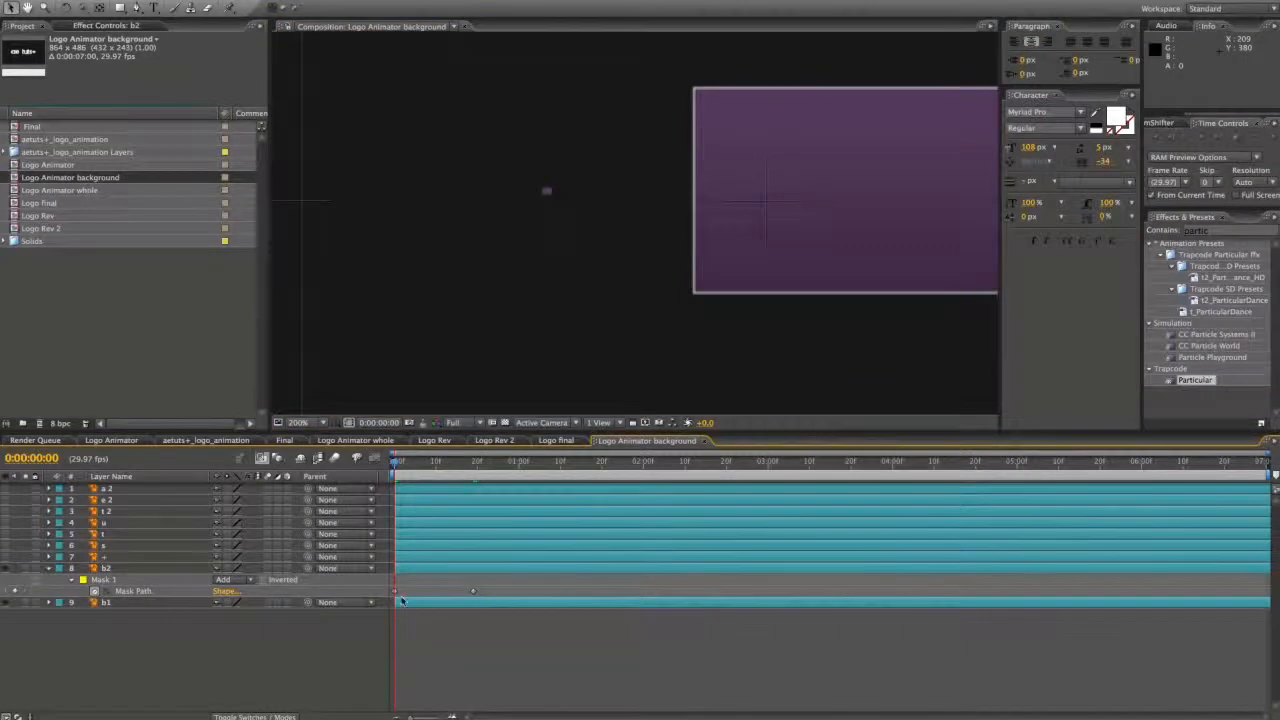
click(473, 591)
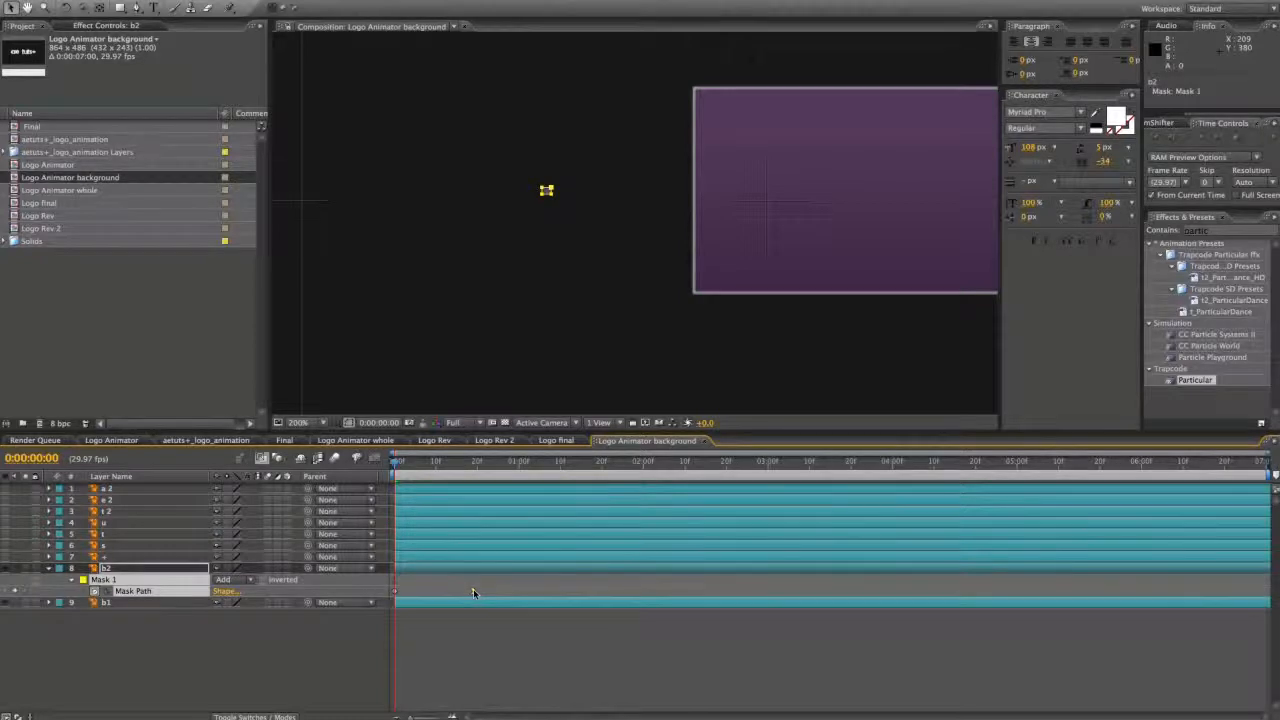
key(shift+3)
key(shift+F3)
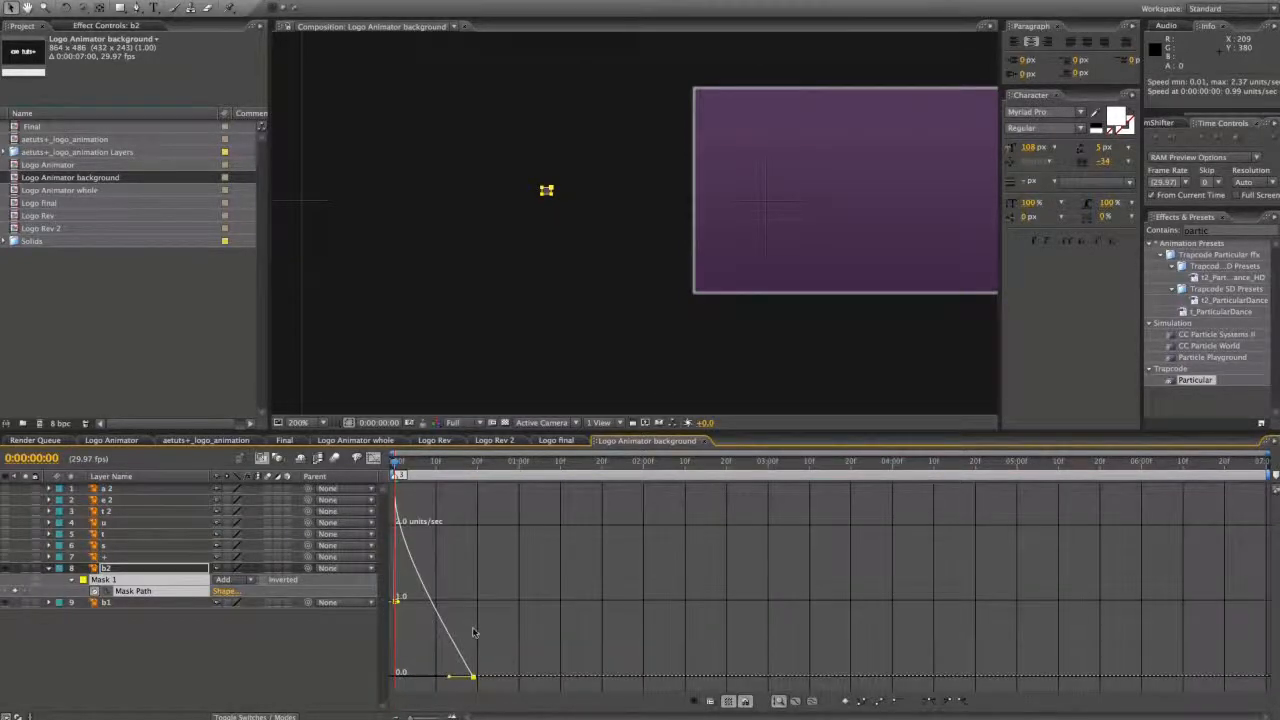
drag(449, 677, 446, 677)
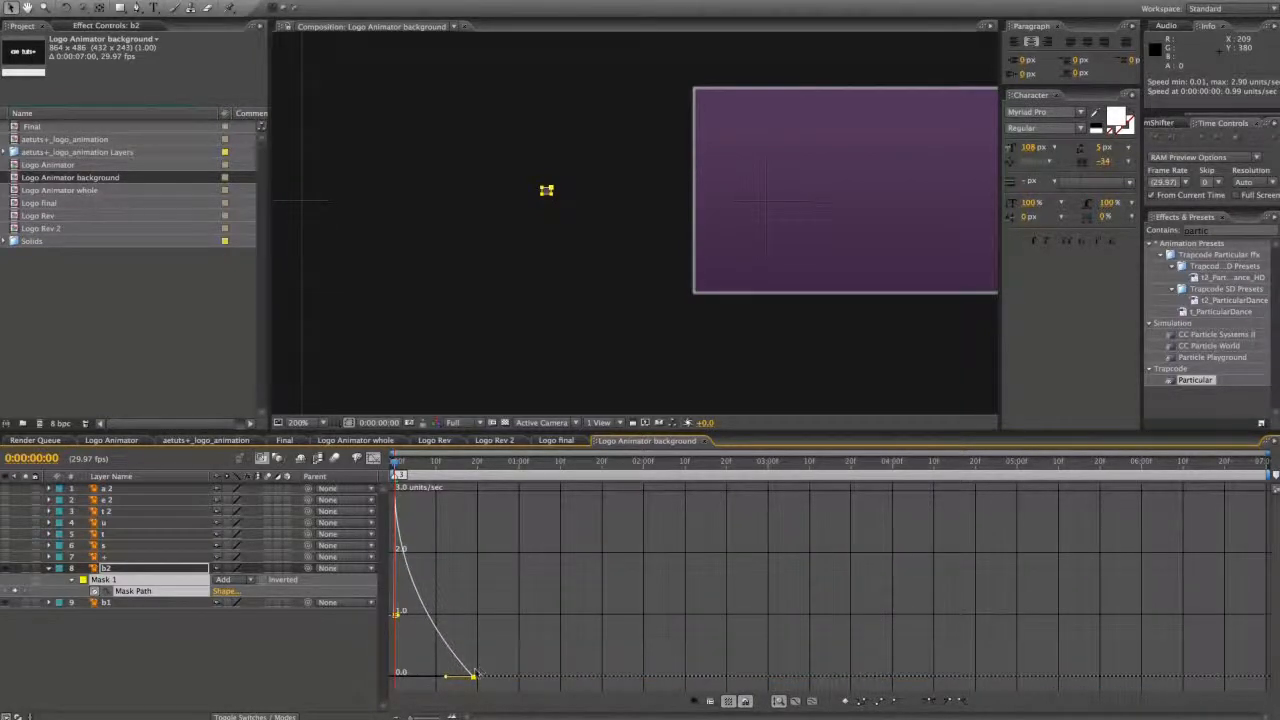
key(shift+F3)
key(space)
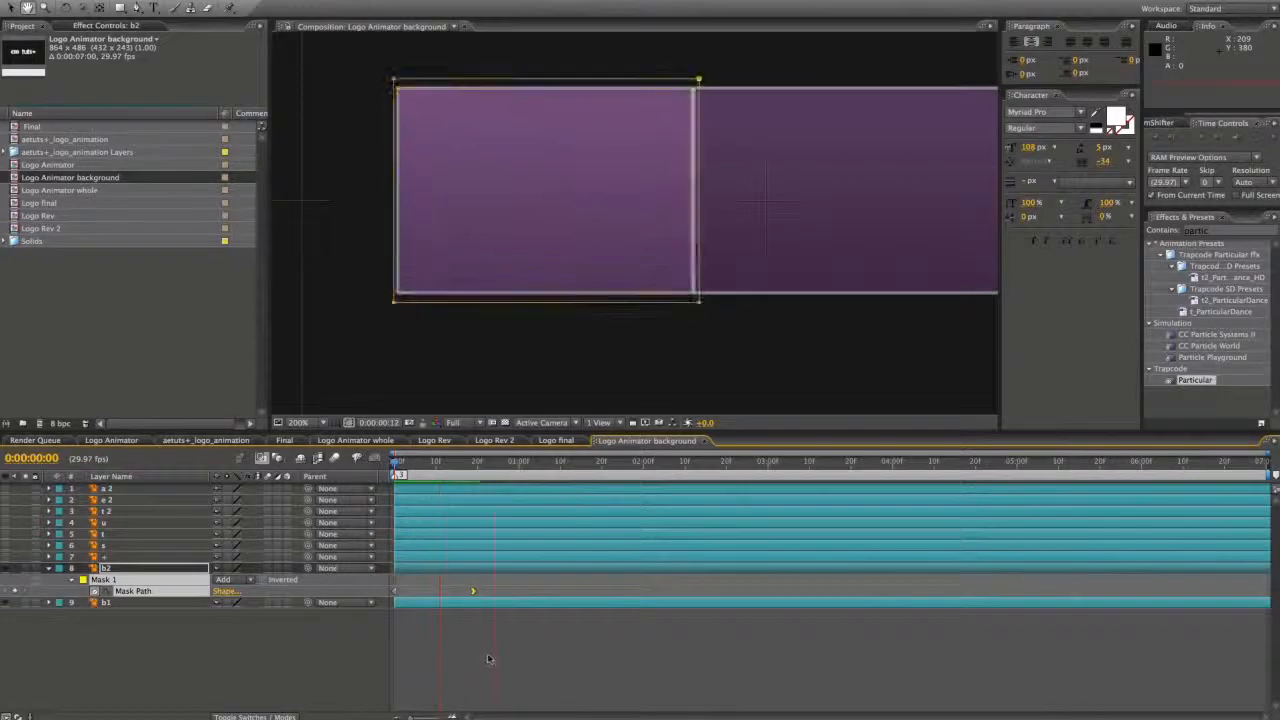
click(499, 648)
key(space)
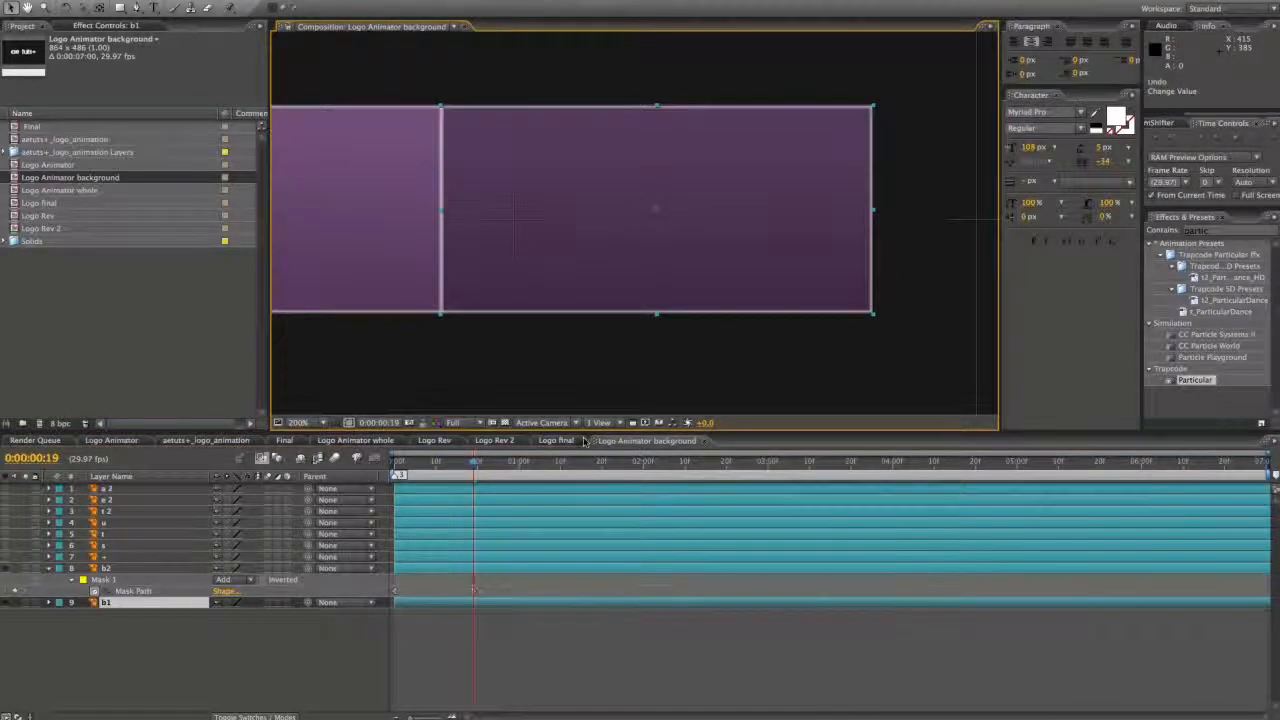
- Add the Logo Animator background comp to Final below Logo Animator whole, starting at 0:00:01:15, and reopen the background comp
click(284, 440)
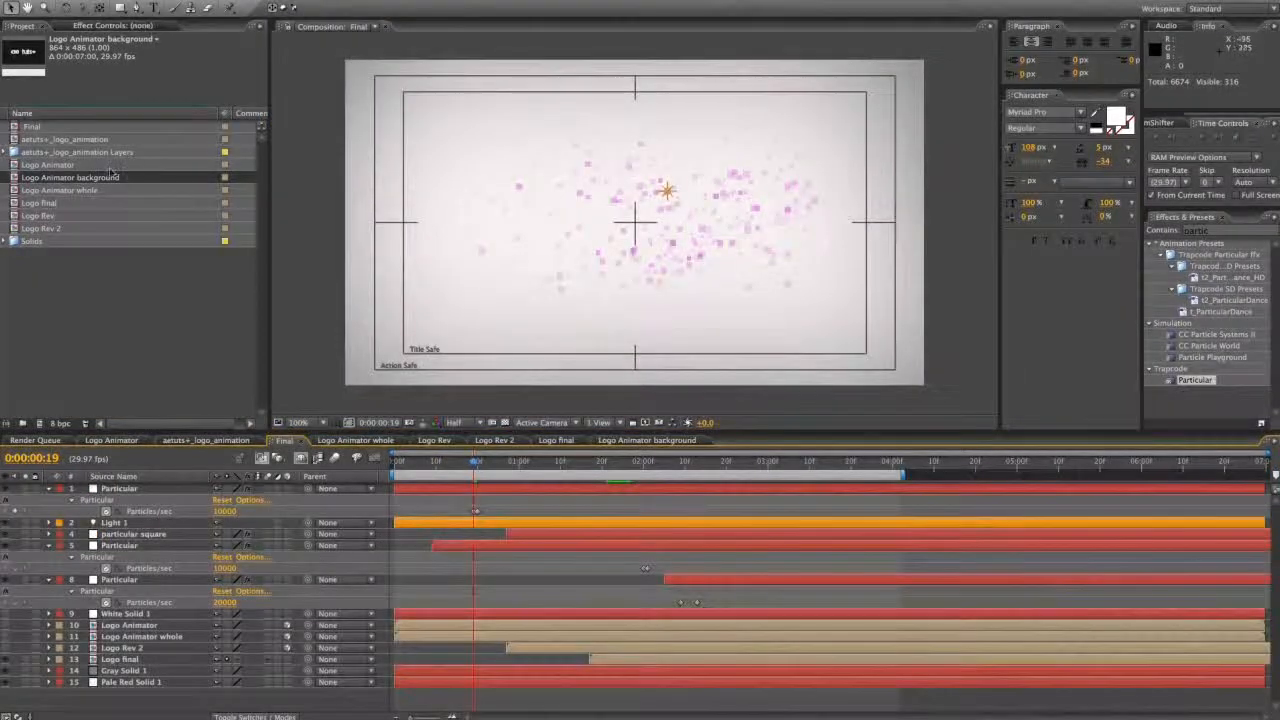
drag(115, 177, 217, 645)
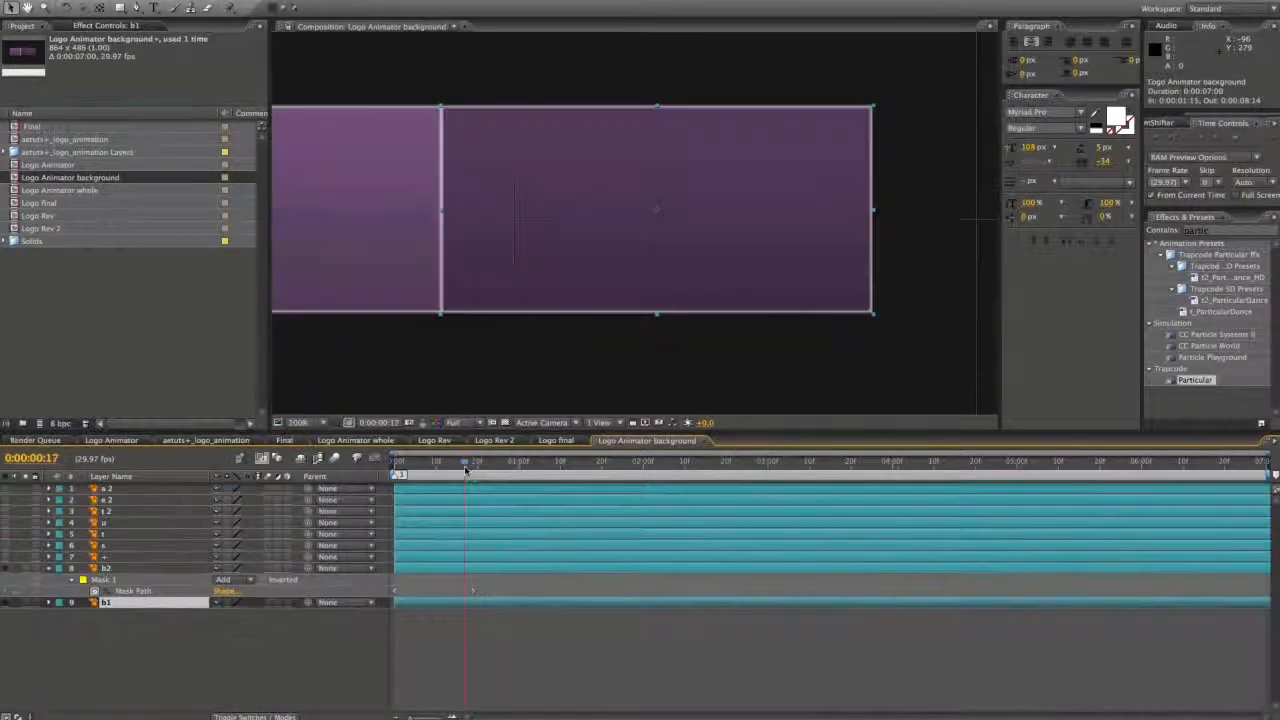
double_click(44, 648)
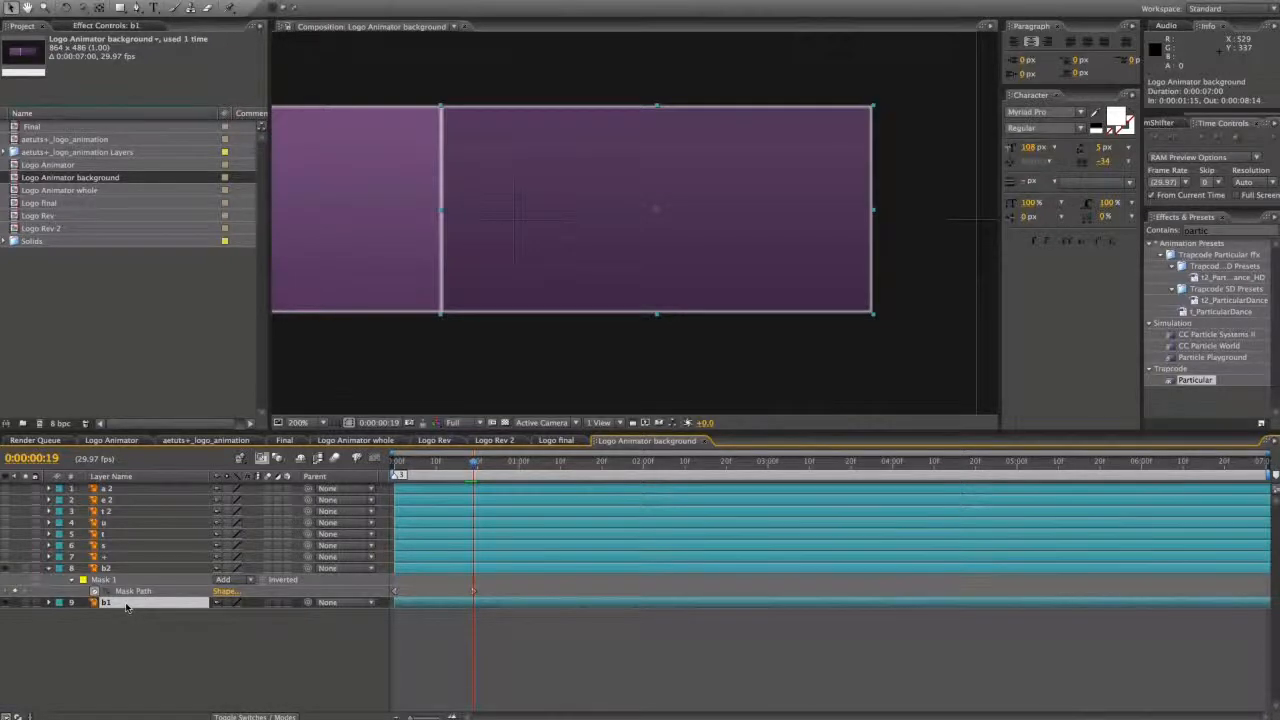
- Keyframe b1's scale at 2% at 0:00:00:19, growing to 100% at 0:00:01:11
key(s)
click(305, 613)
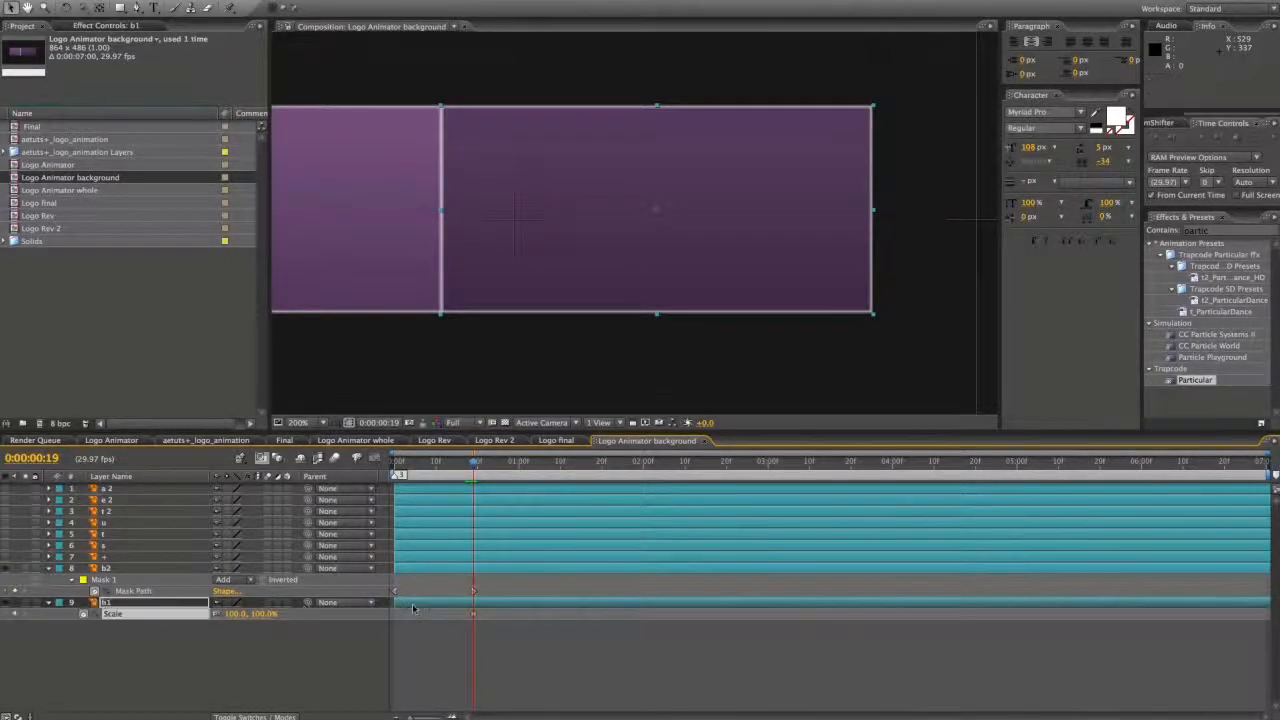
click(474, 614)
drag(542, 617, 563, 618)
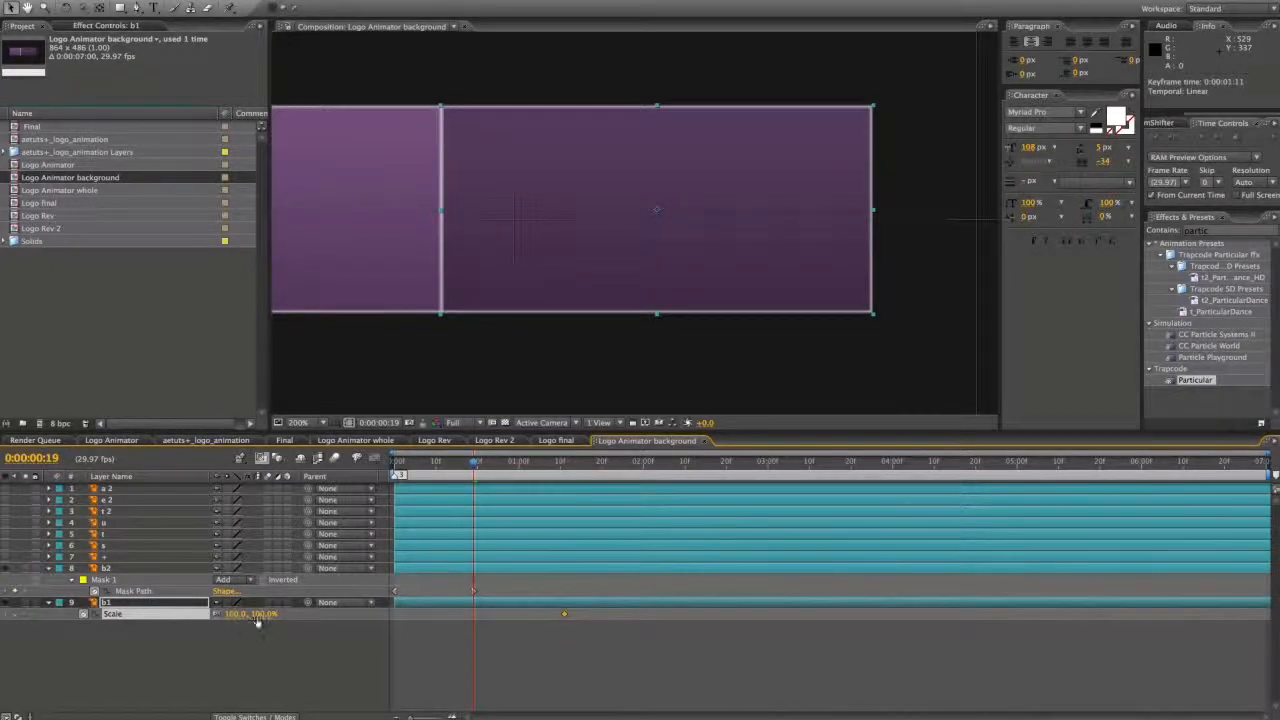
drag(277, 617, 207, 618)
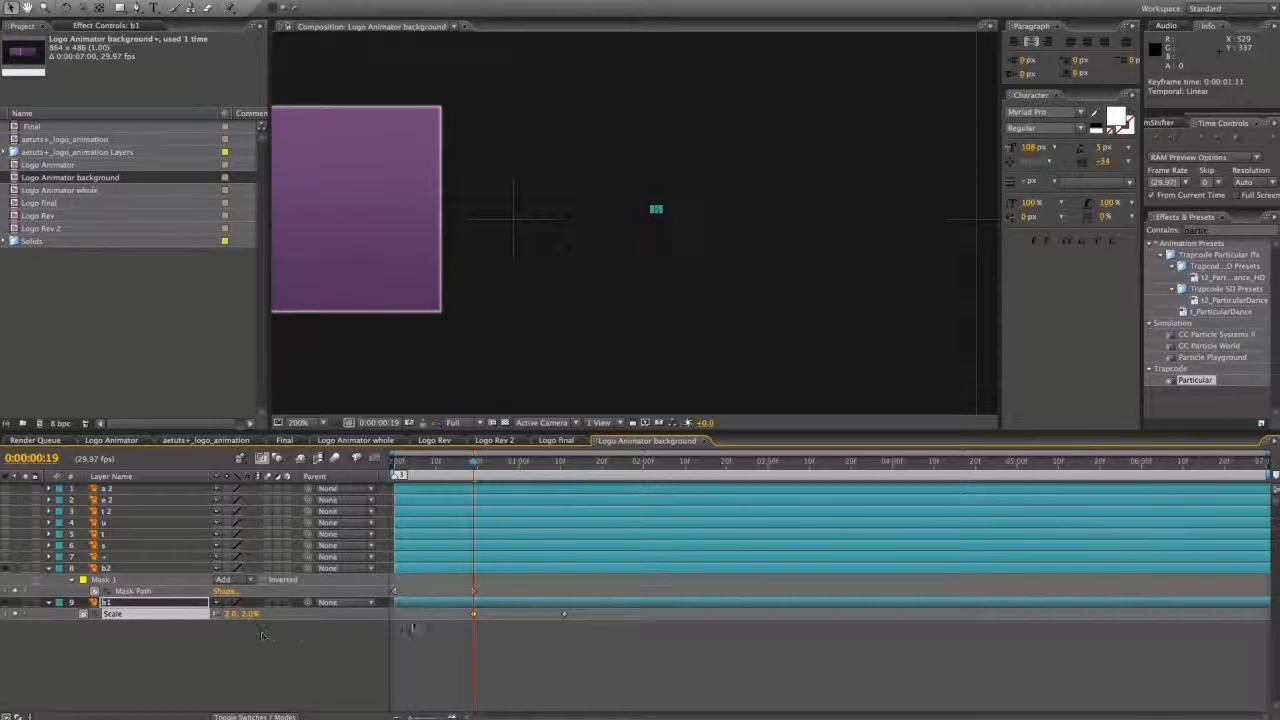
- Add a 106% scale keyframe on b1 at 0:00:01:08, ease it and the final scale keyframe, and preview the growth
drag(532, 466, 552, 470)
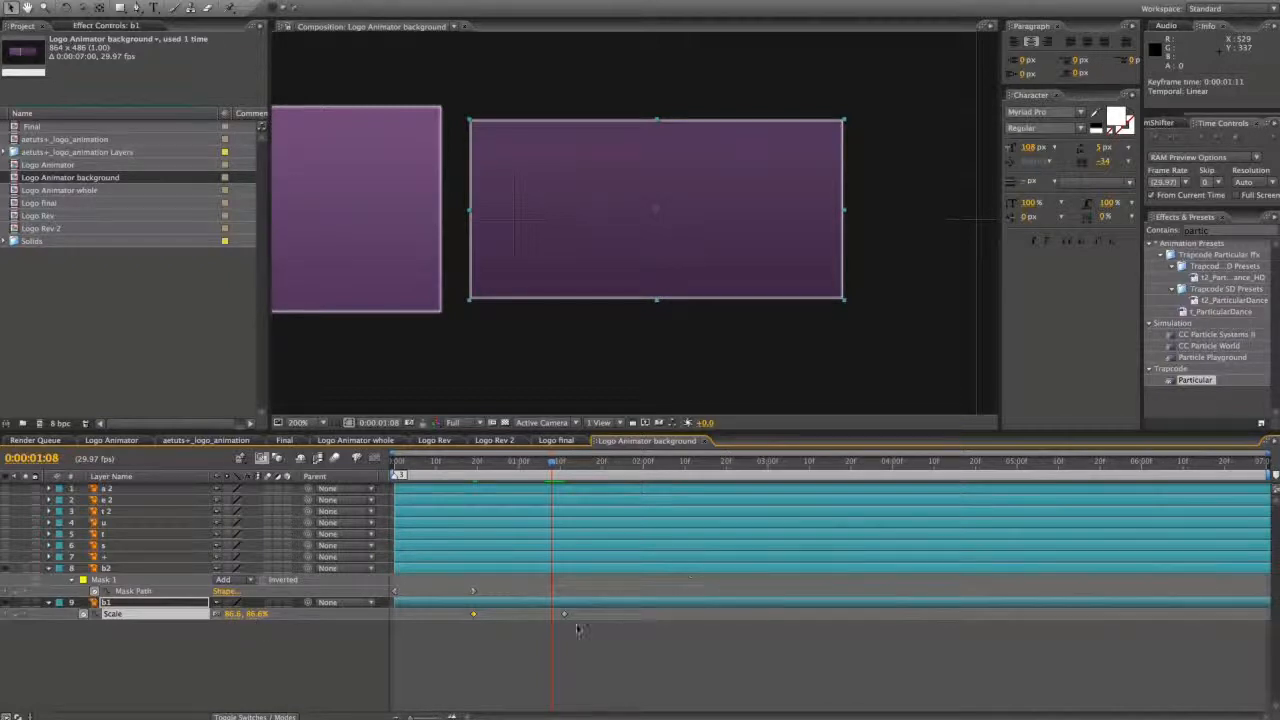
click(248, 614)
text(106)
key(Return)
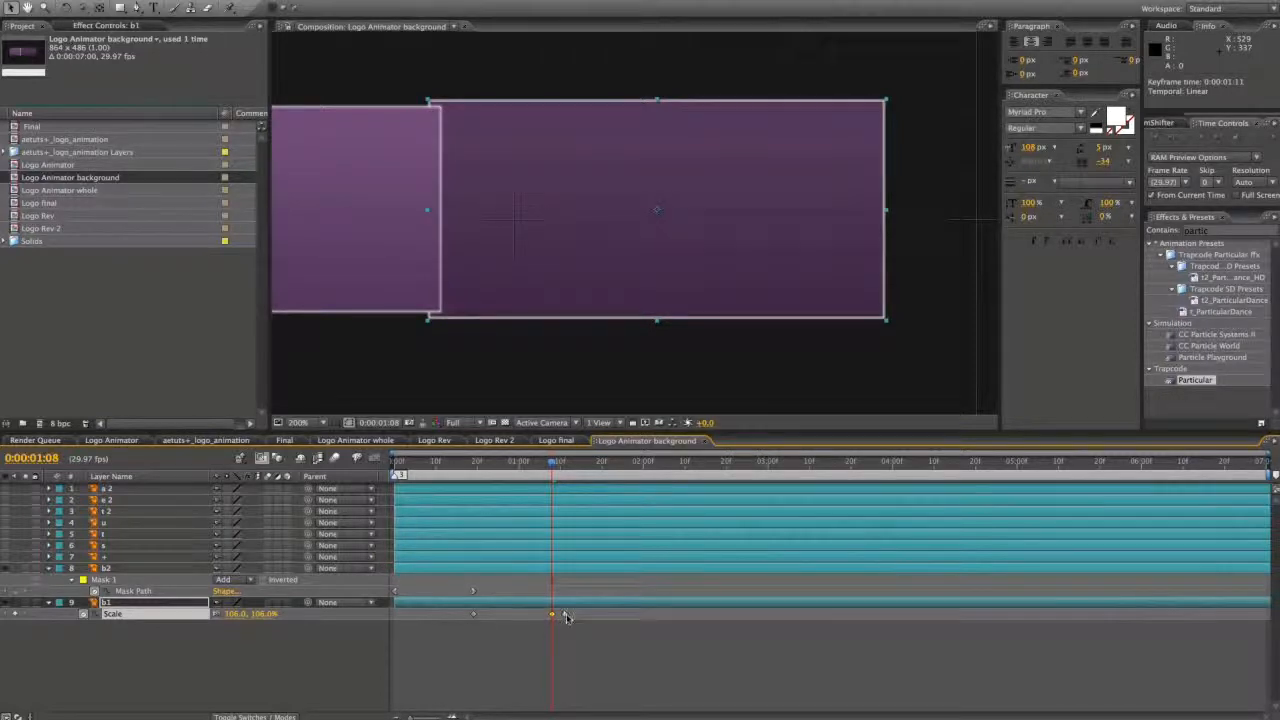
drag(566, 613, 555, 618)
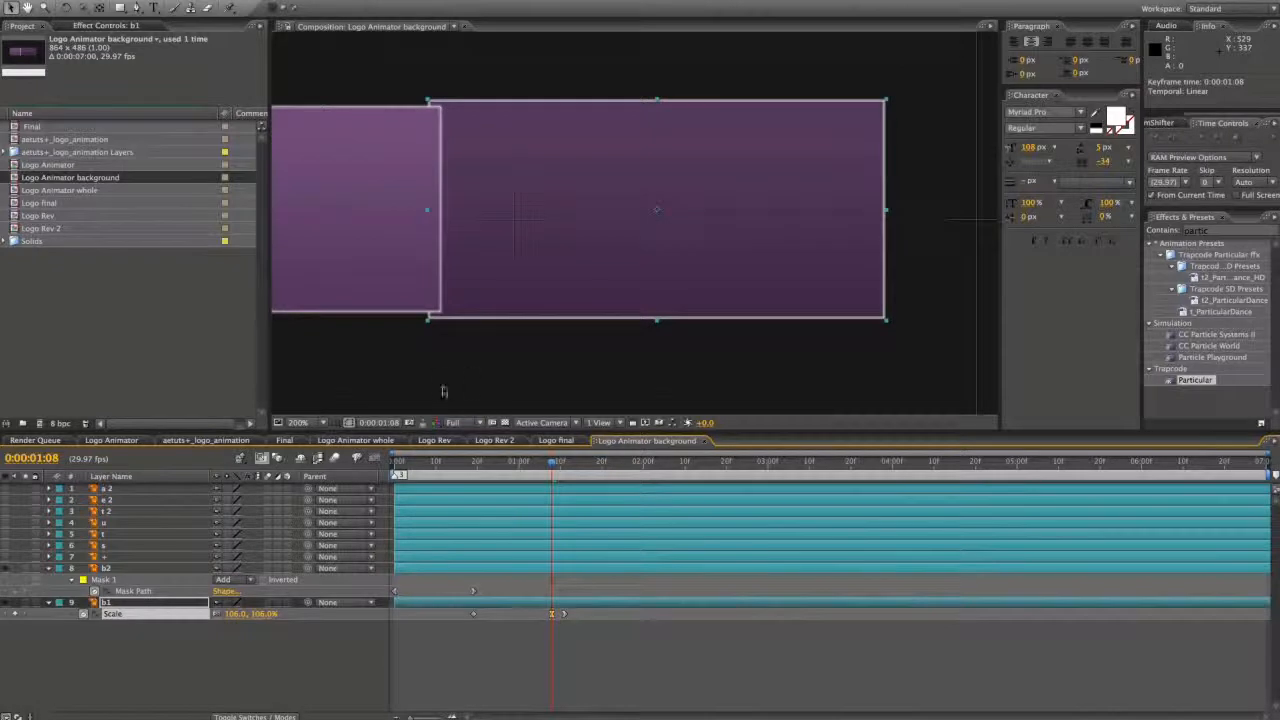
mouse_move(472, 465)
mouse_down()
mouse_move(516, 466)
mouse_move(474, 470)
mouse_up()
key(space)
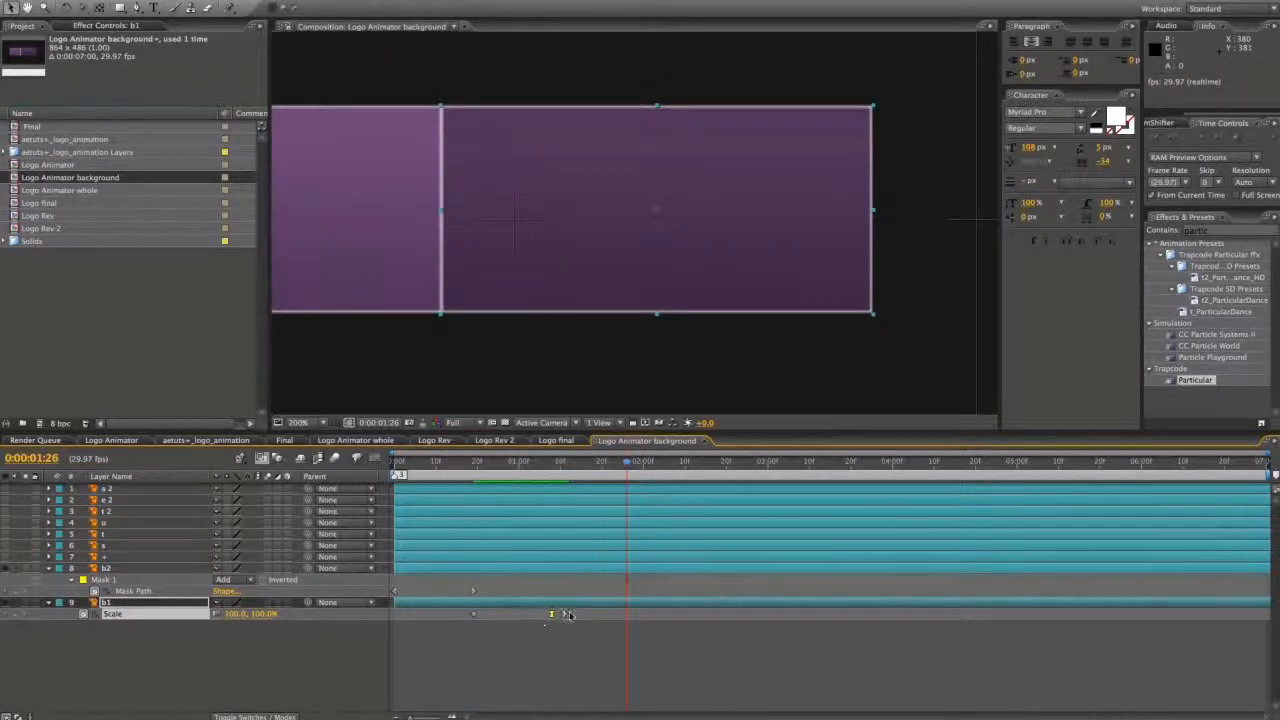
- Shift all b1 scale keyframes earlier to start at 0:00:00:05, slide the b2 layer to start at about 0:00:00:06, and preview
drag(472, 463, 460, 463)
drag(595, 639, 415, 622)
click(451, 641)
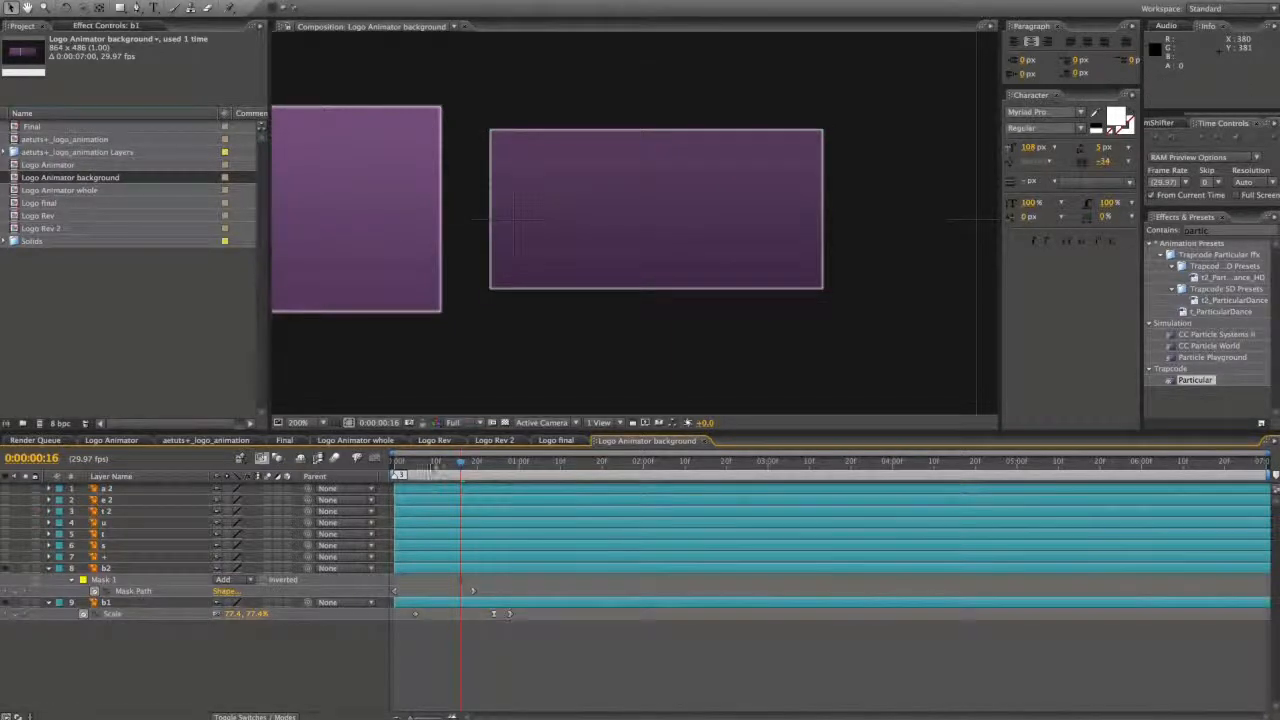
drag(434, 464, 403, 463)
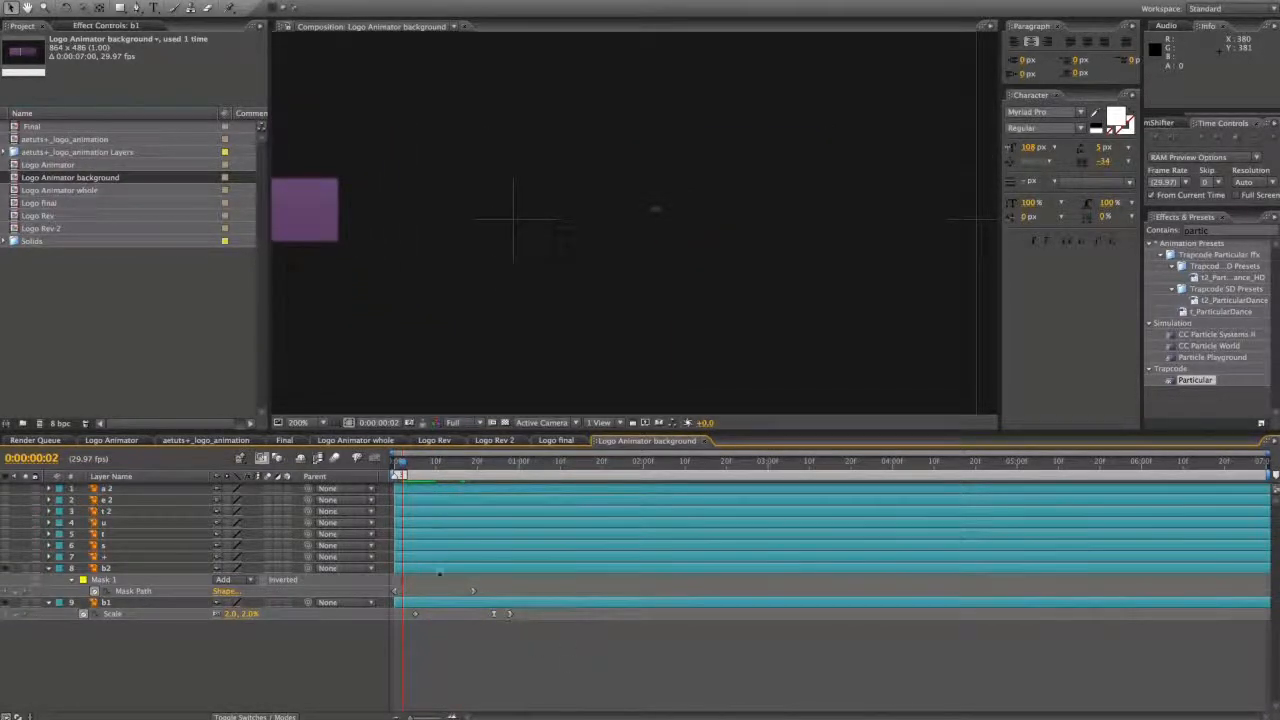
drag(440, 572, 464, 572)
key(space)
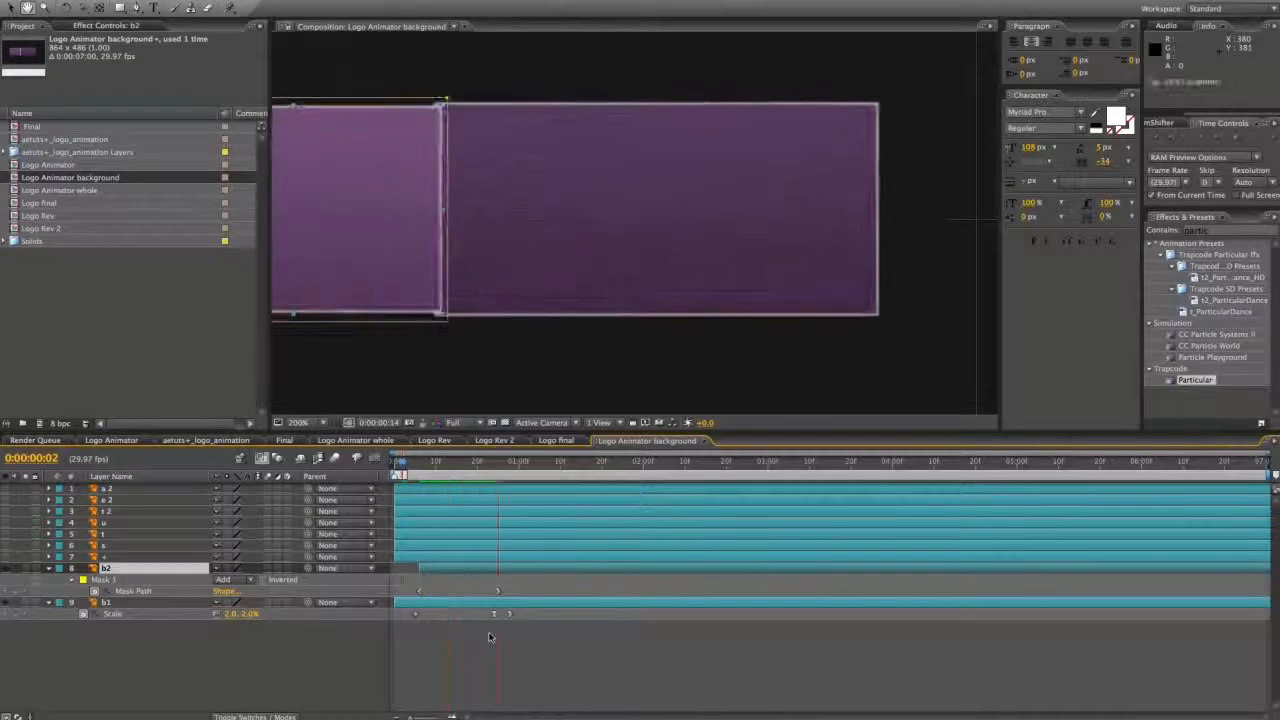
- Delete b1's overshoot scale keyframe at 0:00:00:24 and replay the panel animation from the start
click(500, 614)
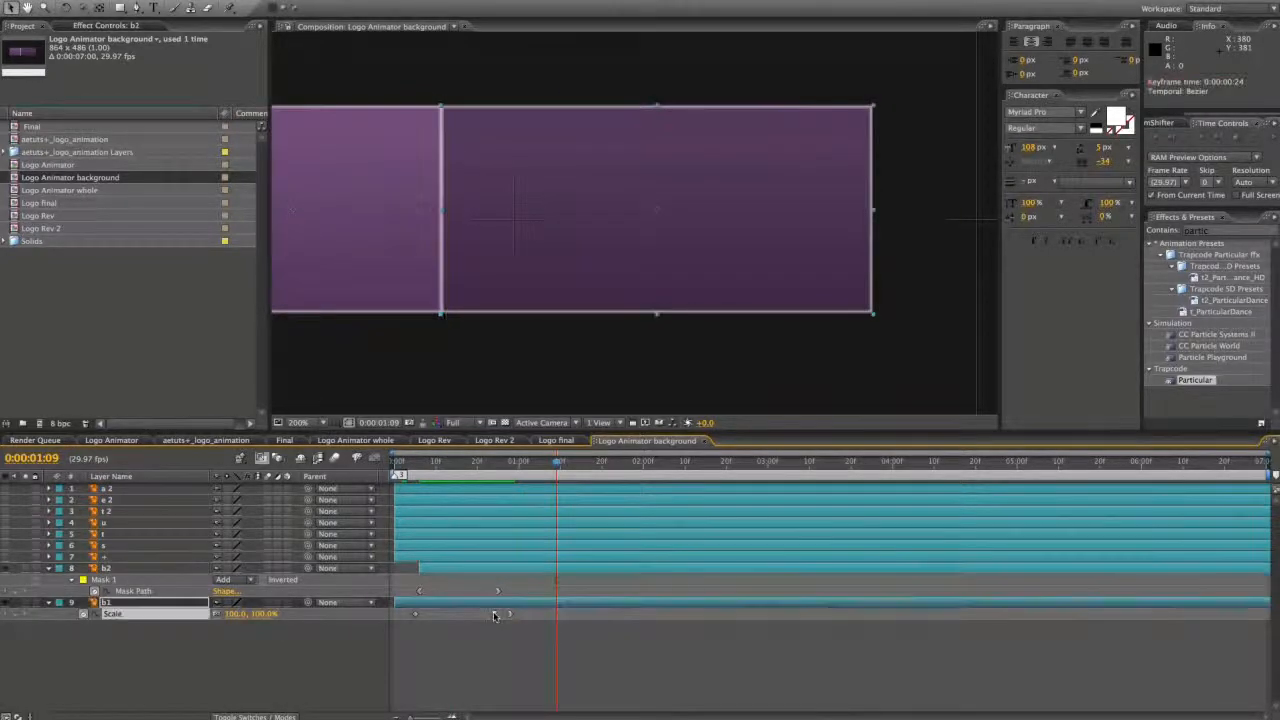
drag(418, 460, 390, 464)
key(space)
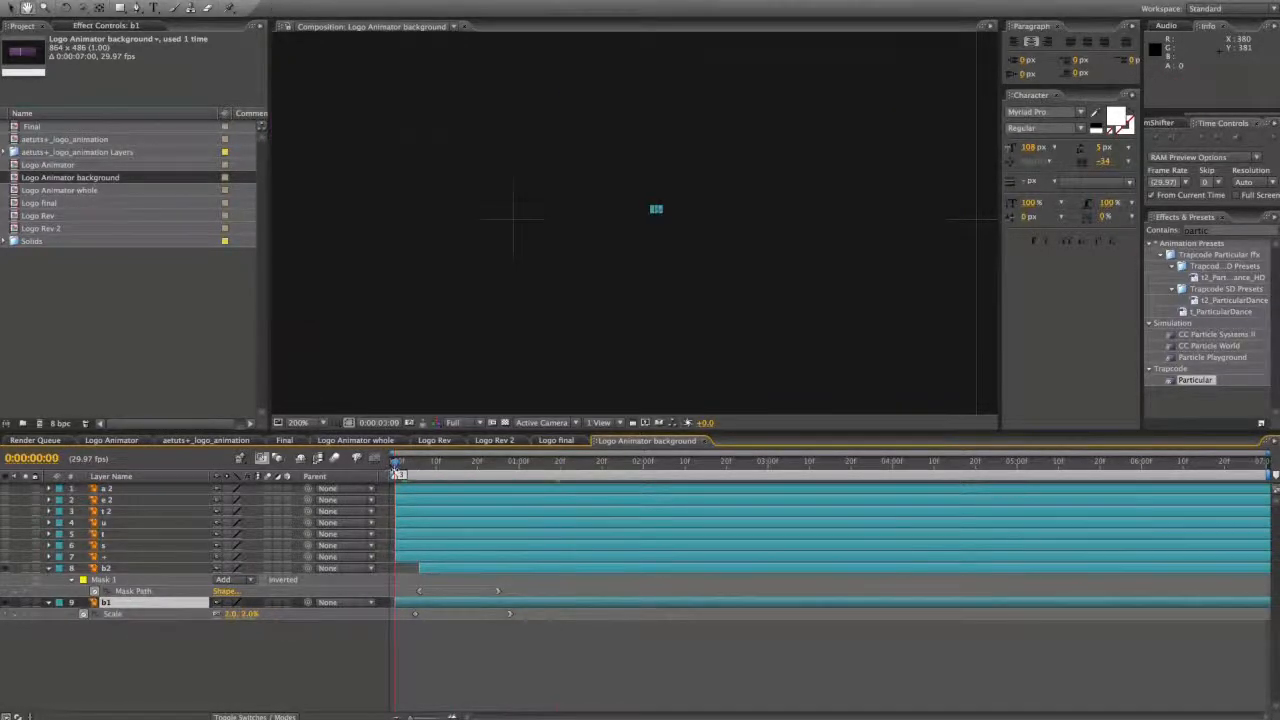
click(419, 468)
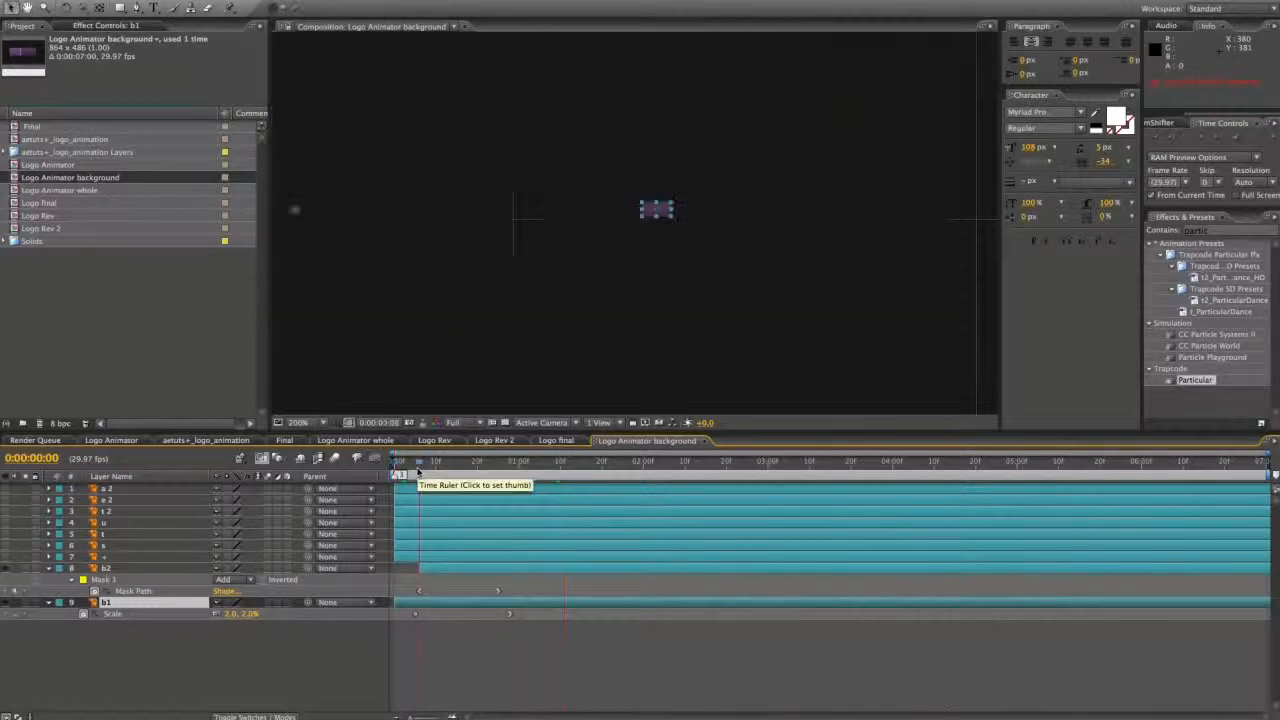
- Move b1's last scale keyframe to about 0:00:00:18 and b2's last mask path keyframe to about 0:00:00:20, then preview
click(510, 614)
drag(512, 615, 469, 614)
click(493, 593)
click(495, 626)
key(space)
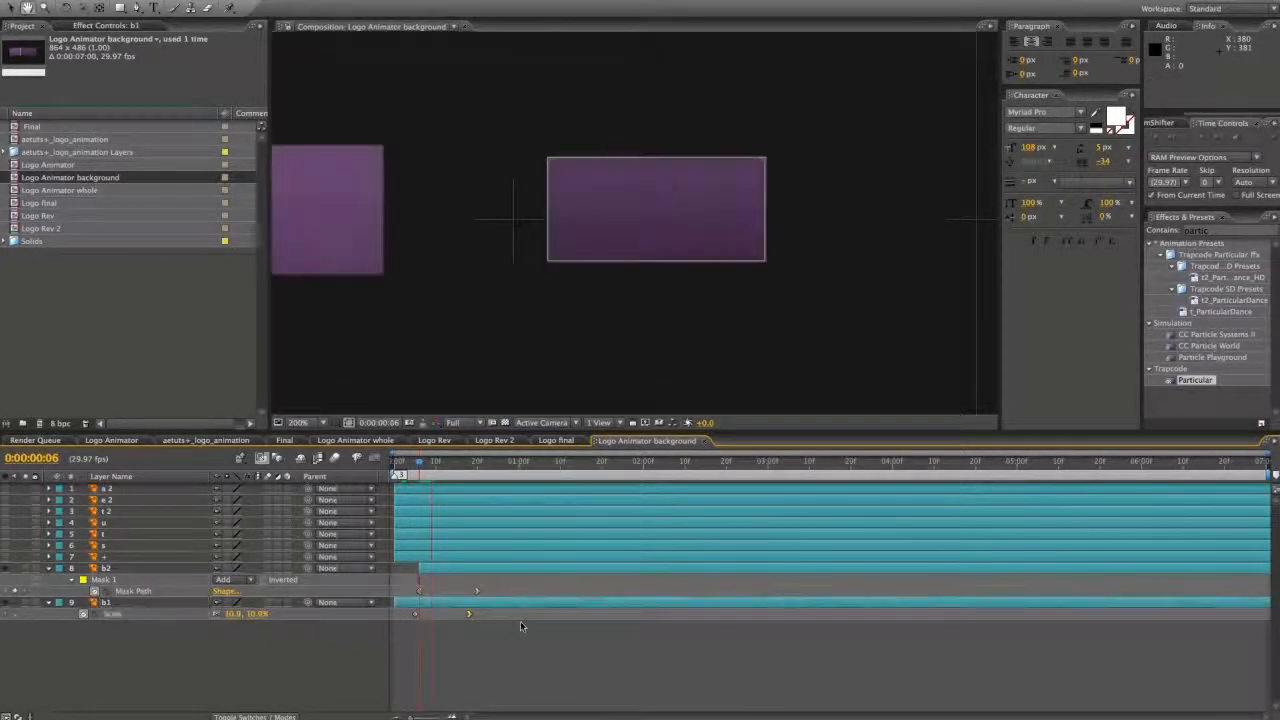
key(space)
key(Home)
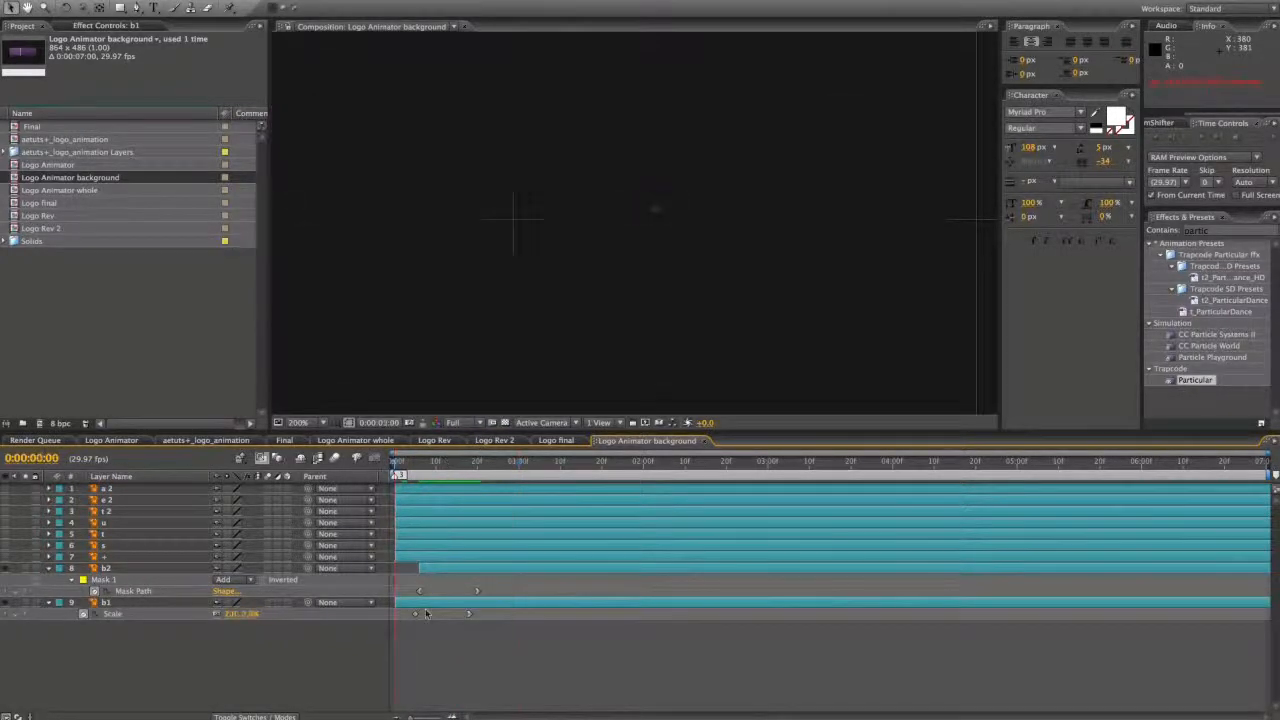
- Move b1's first scale keyframe to 0:00:00:00, enable motion blur on b1 and b2, and preview the panels
drag(426, 627, 403, 583)
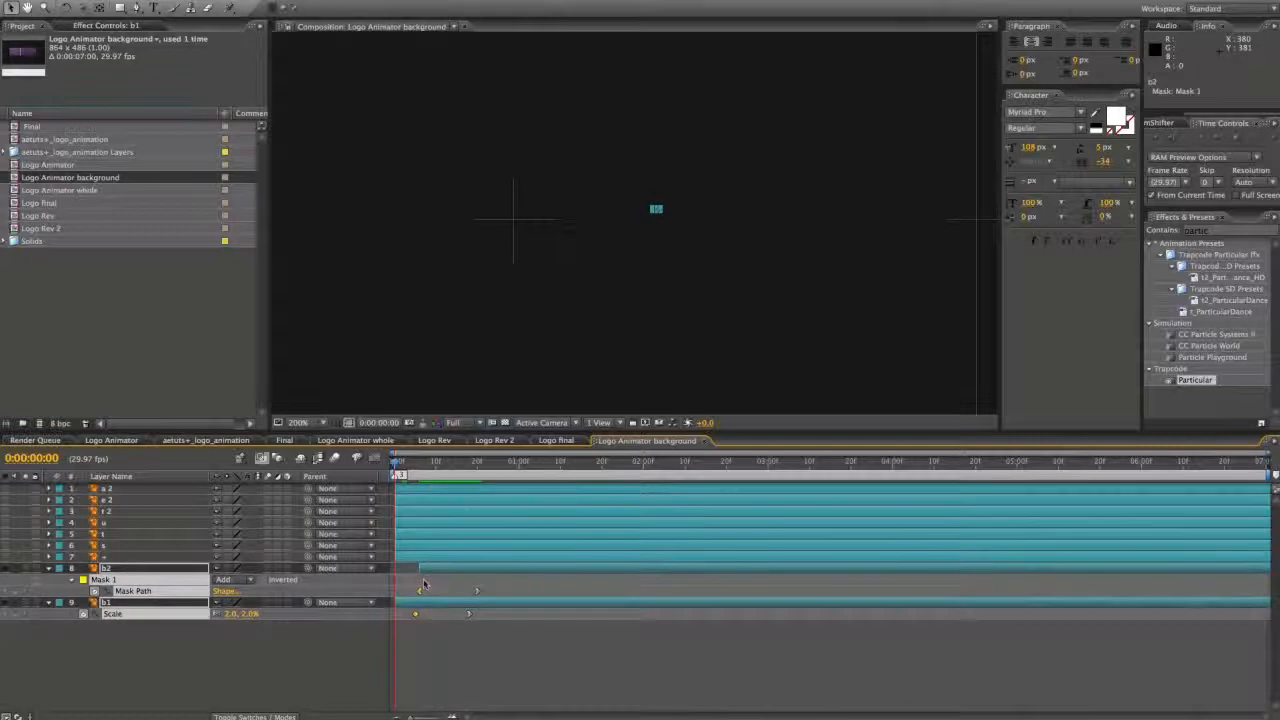
key(super+shift+a)
drag(410, 614, 394, 616)
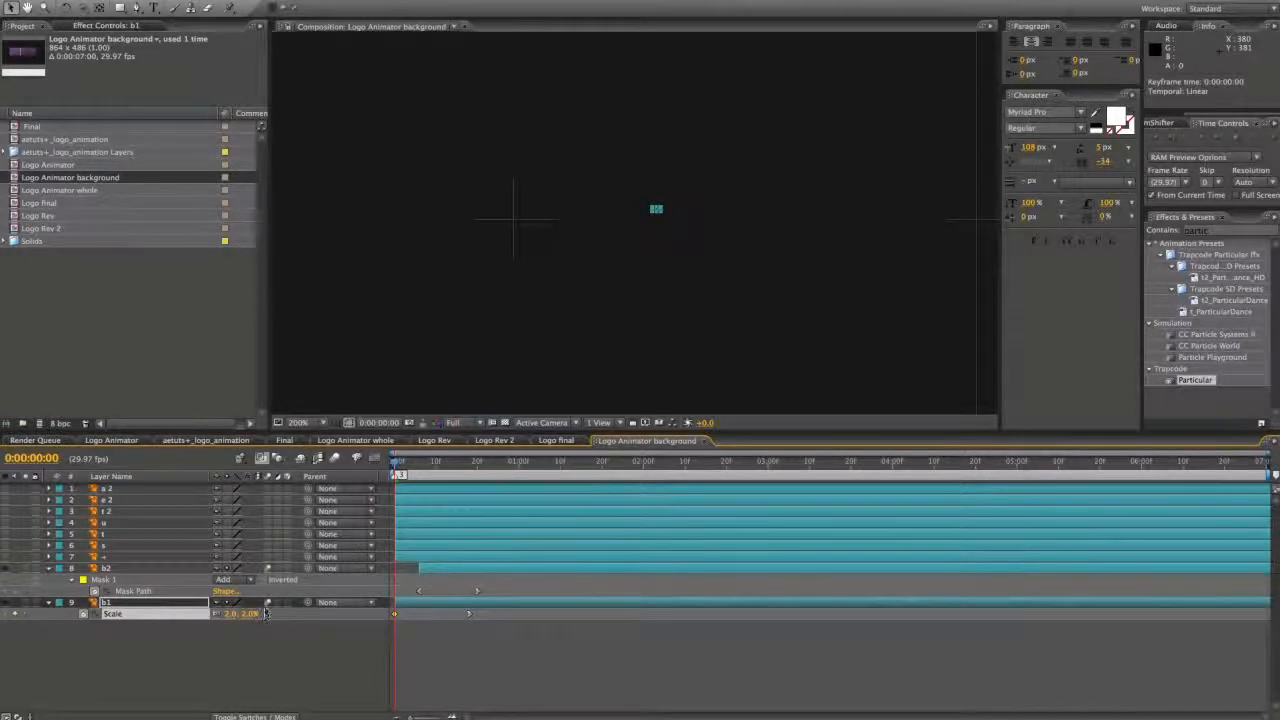
key(space)
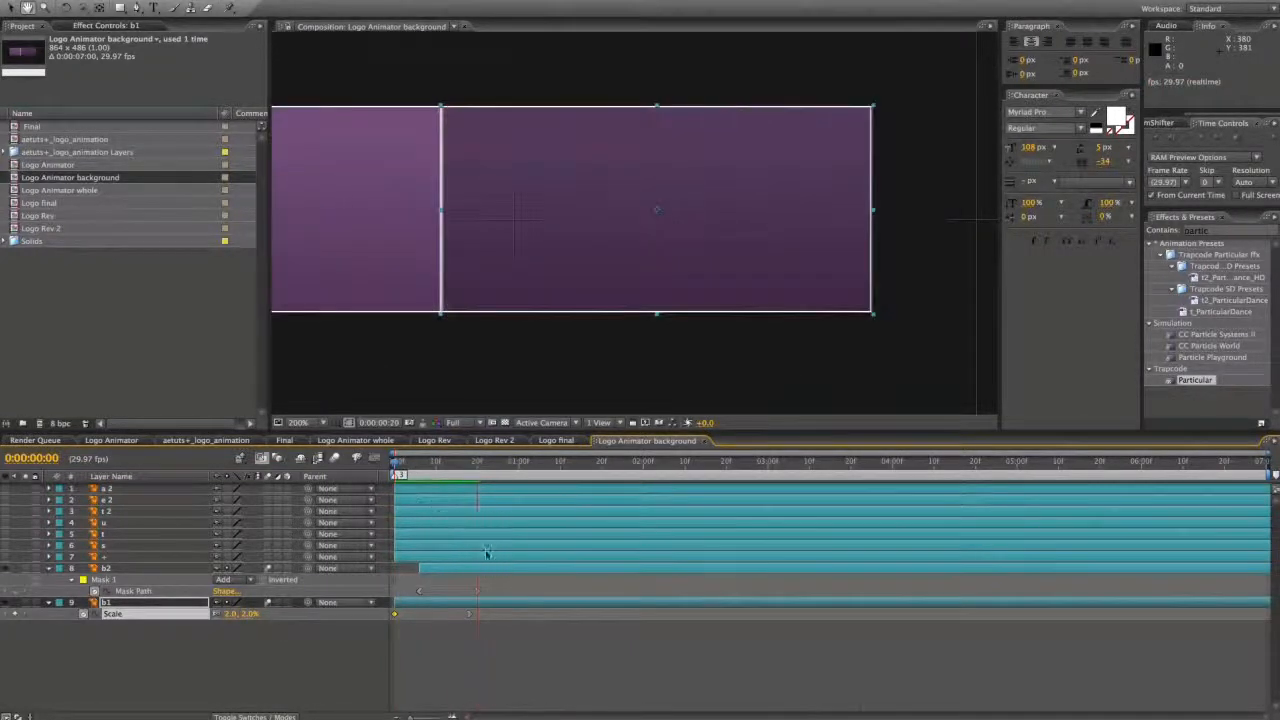
key(space)
- Lengthen the incoming ease handles of b1's last scale and b2's last mask path keyframes in the graph editor, and preview
drag(507, 582, 447, 660)
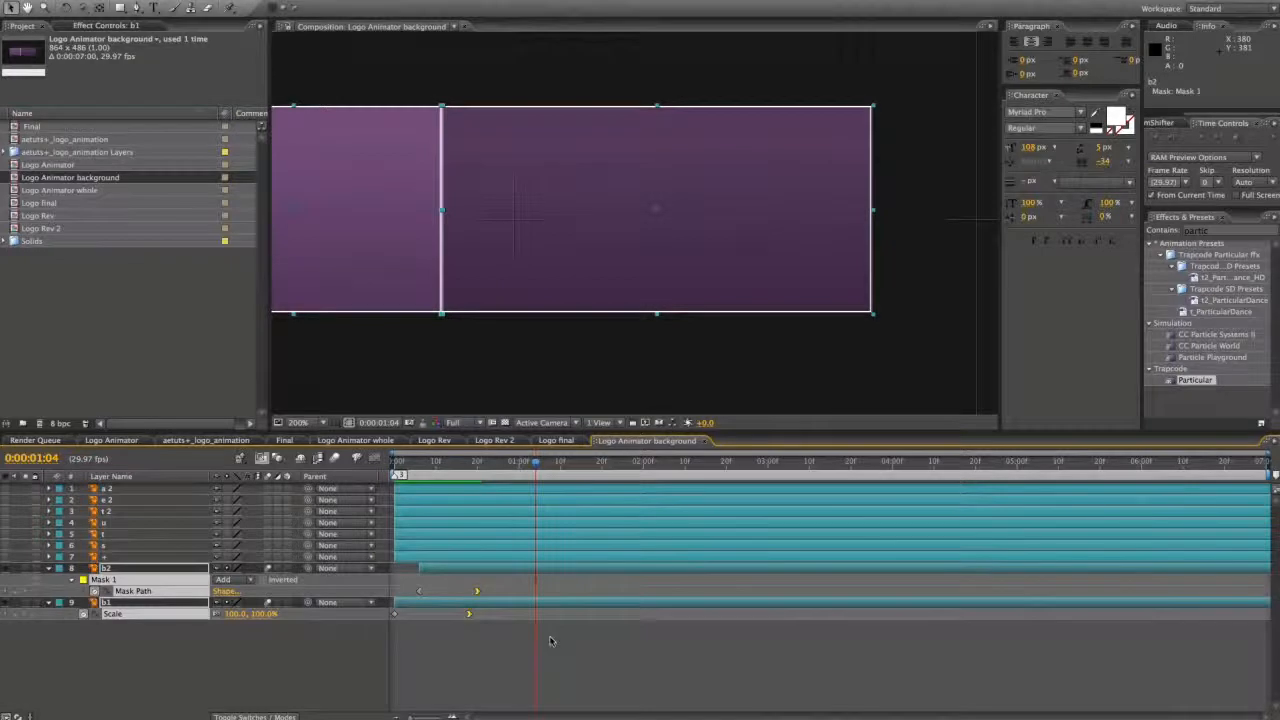
key(shift+F3)
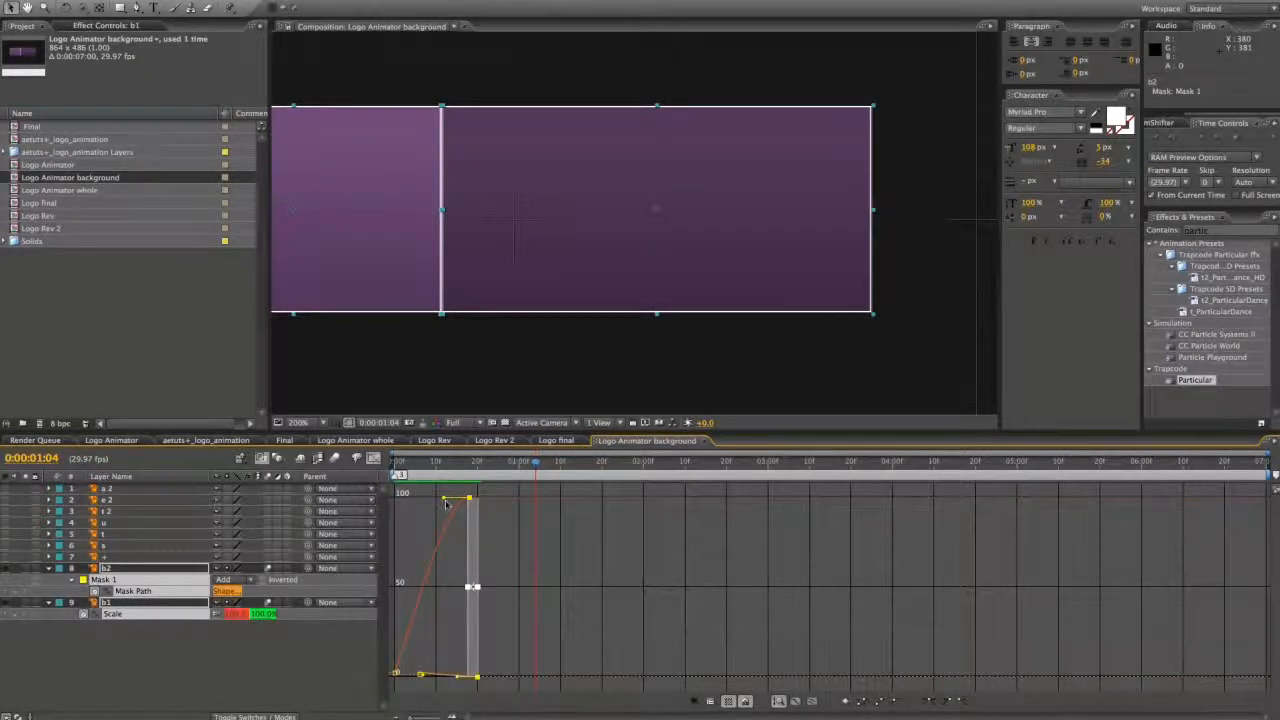
drag(443, 499, 436, 499)
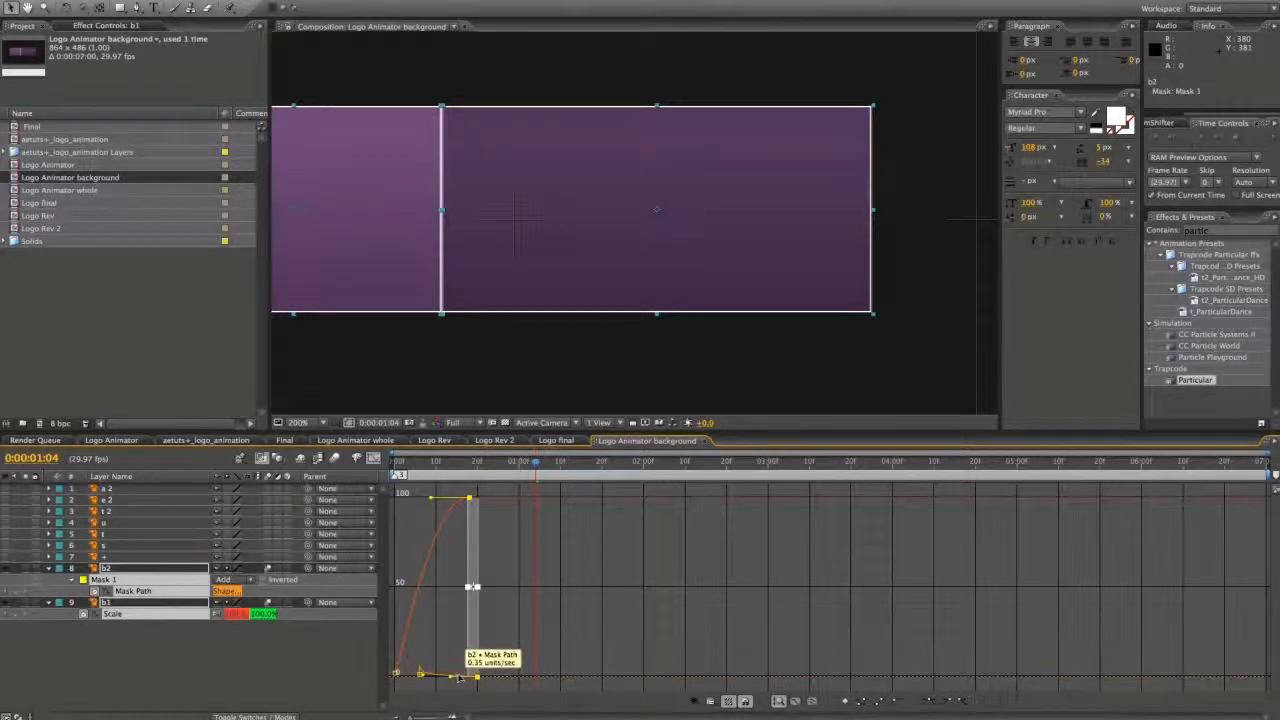
key(shift+F3)
drag(458, 466, 396, 466)
key(space)
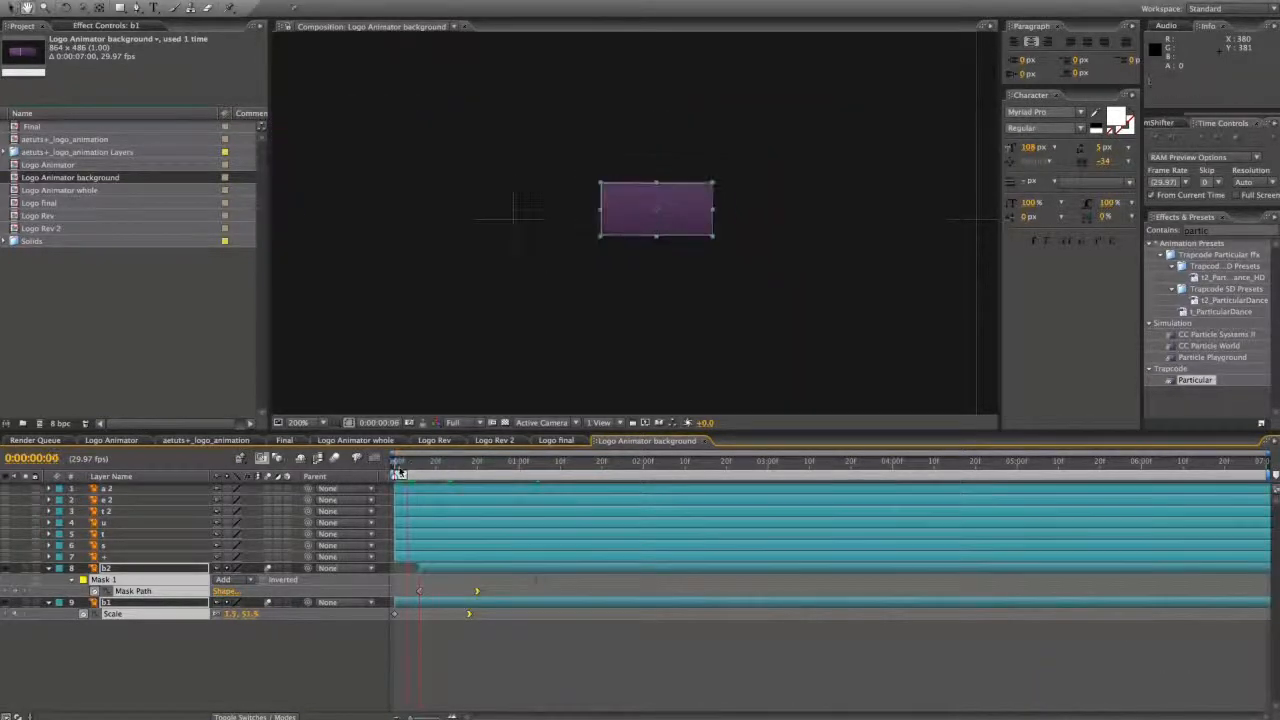
key(space)
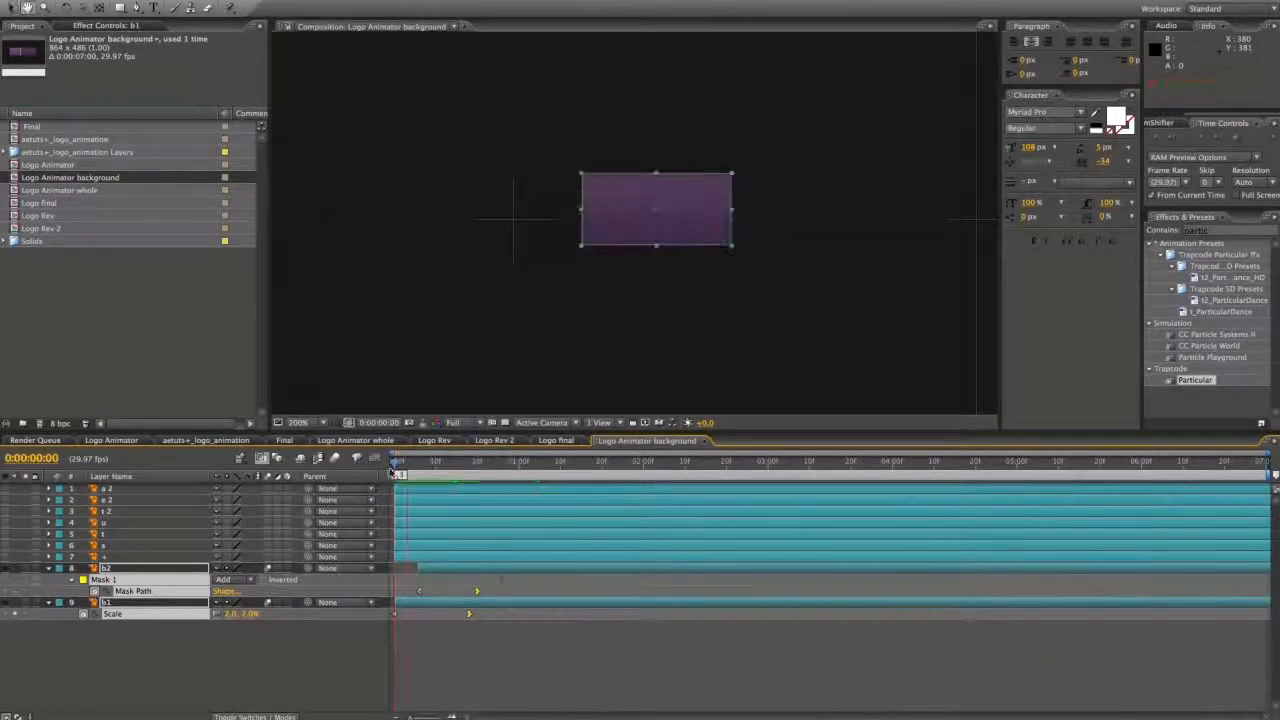
- Save the project, then in the Final comp move the Logo final layer above Logo Animator background
scroll(448, 360, down, 2)
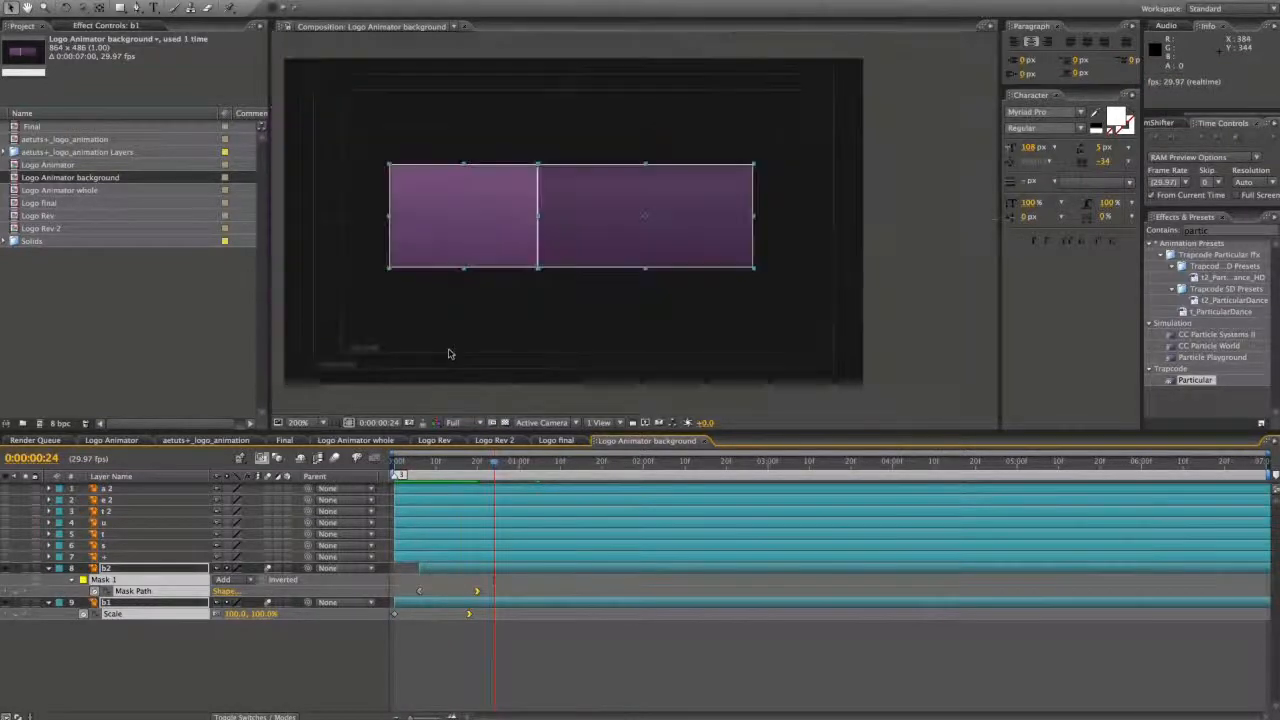
click(509, 672)
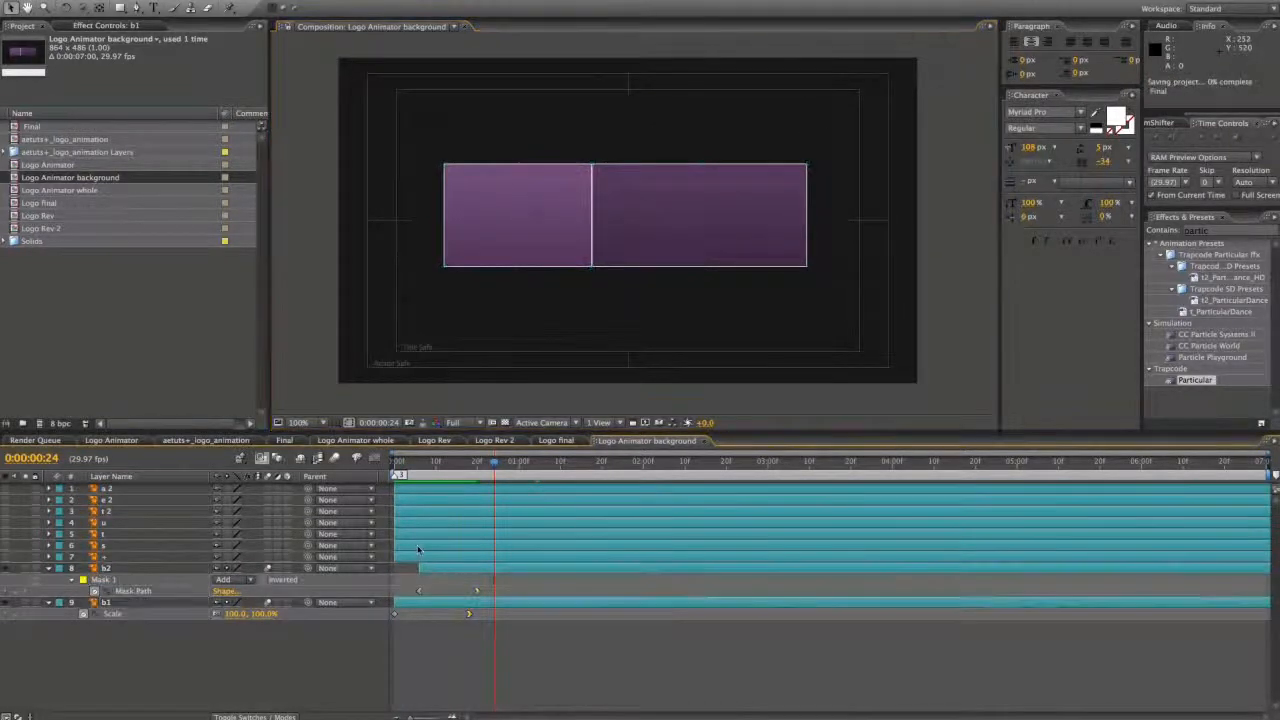
click(283, 441)
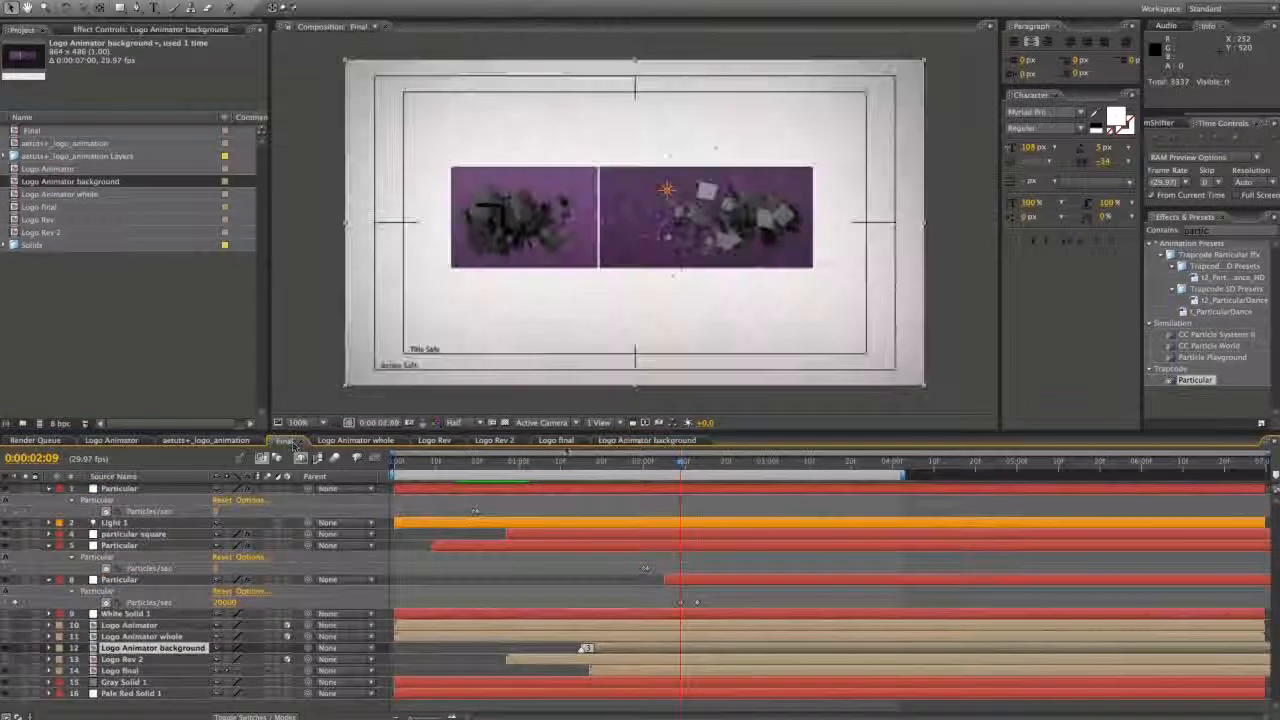
drag(564, 461, 751, 462)
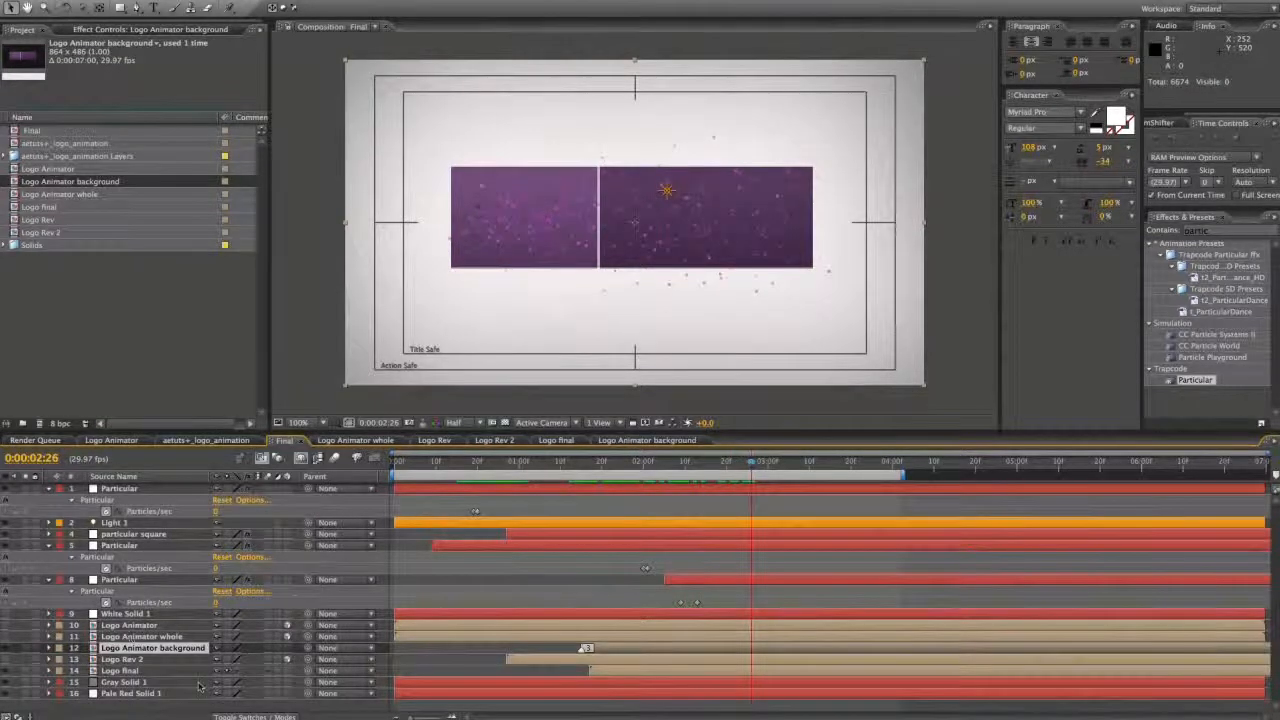
drag(131, 671, 135, 646)
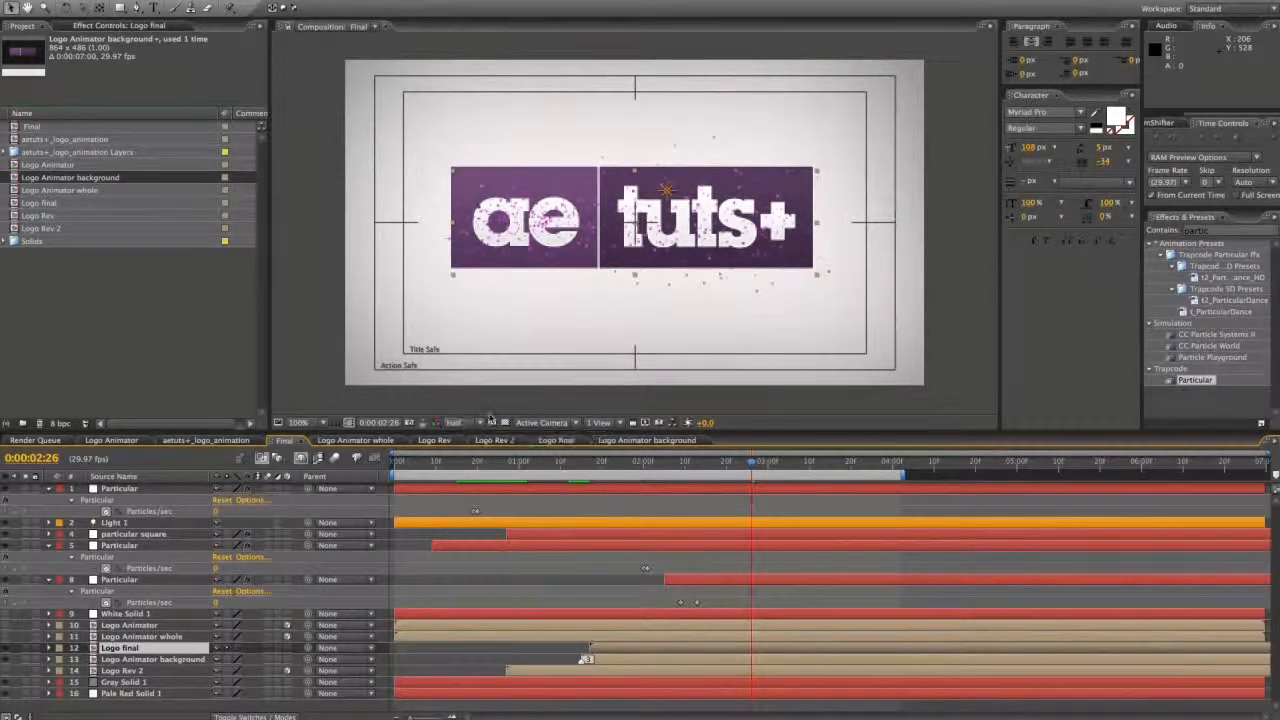
- Set the Final comp's preview resolution to Full, inspect the particles over the logo, and solo Particular layer 8
click(478, 423)
click(465, 427)
scroll(650, 360, up, 1)
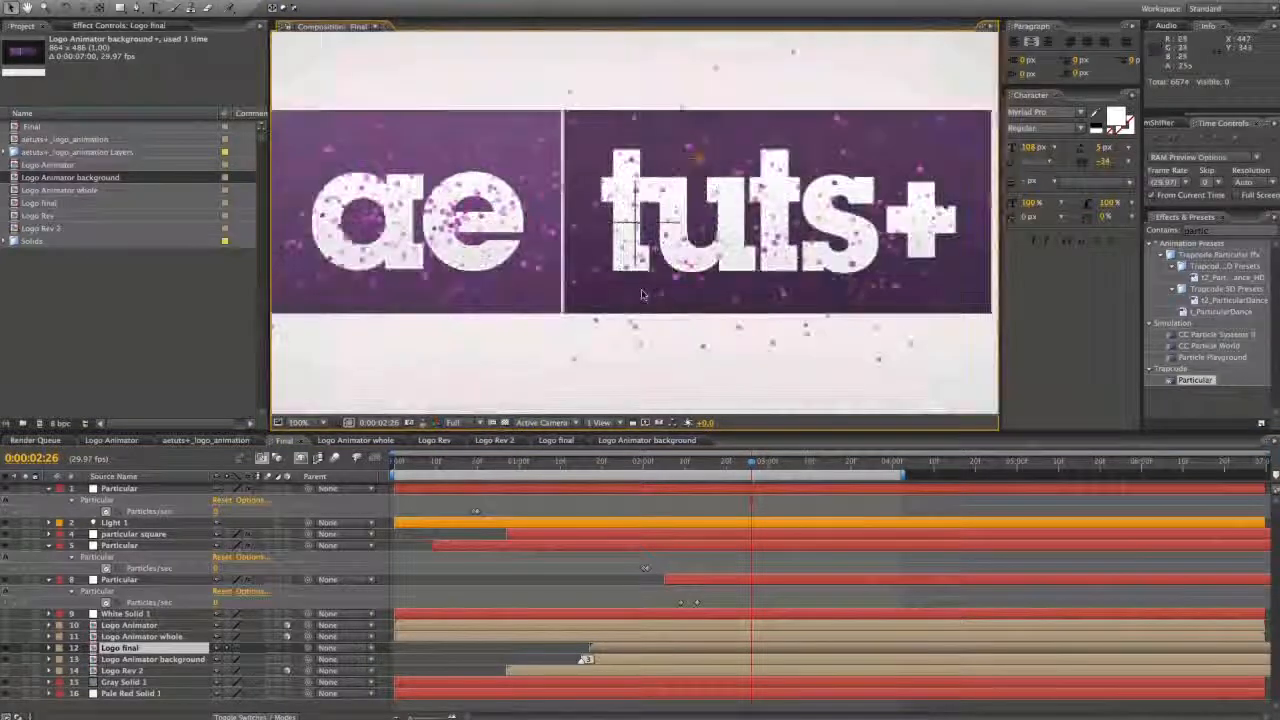
scroll(623, 335, down, 2)
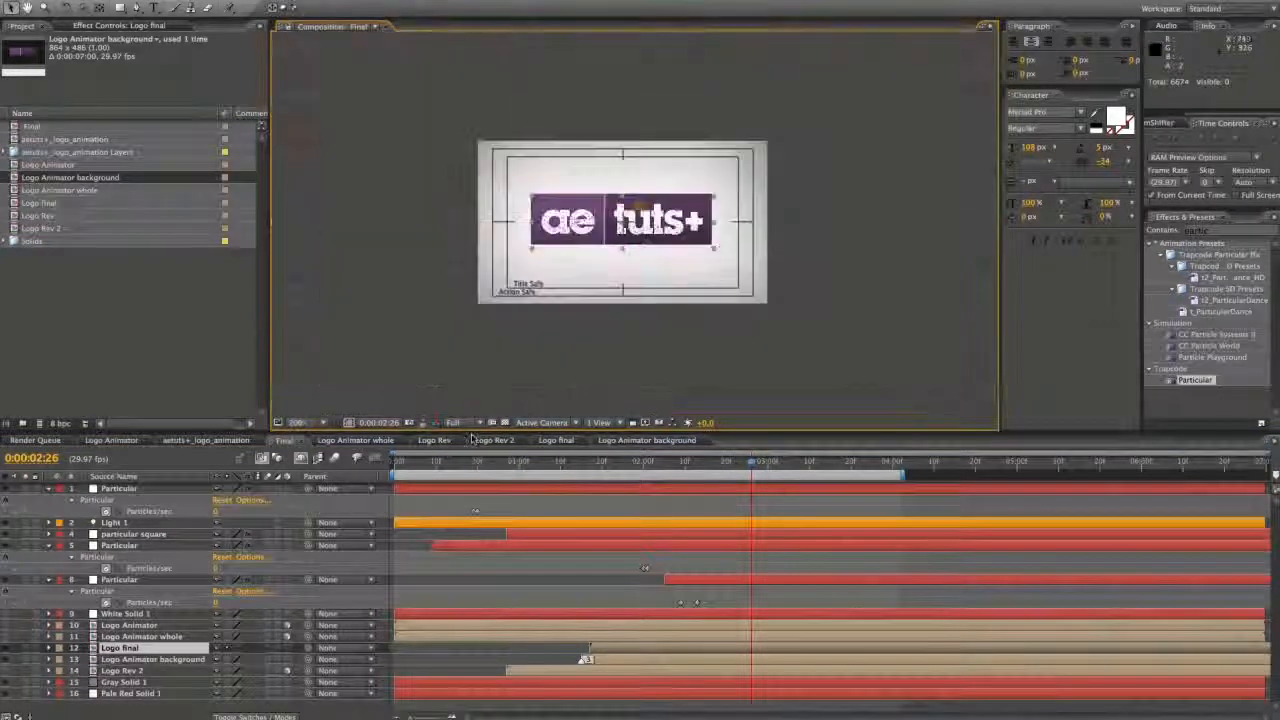
key(period)
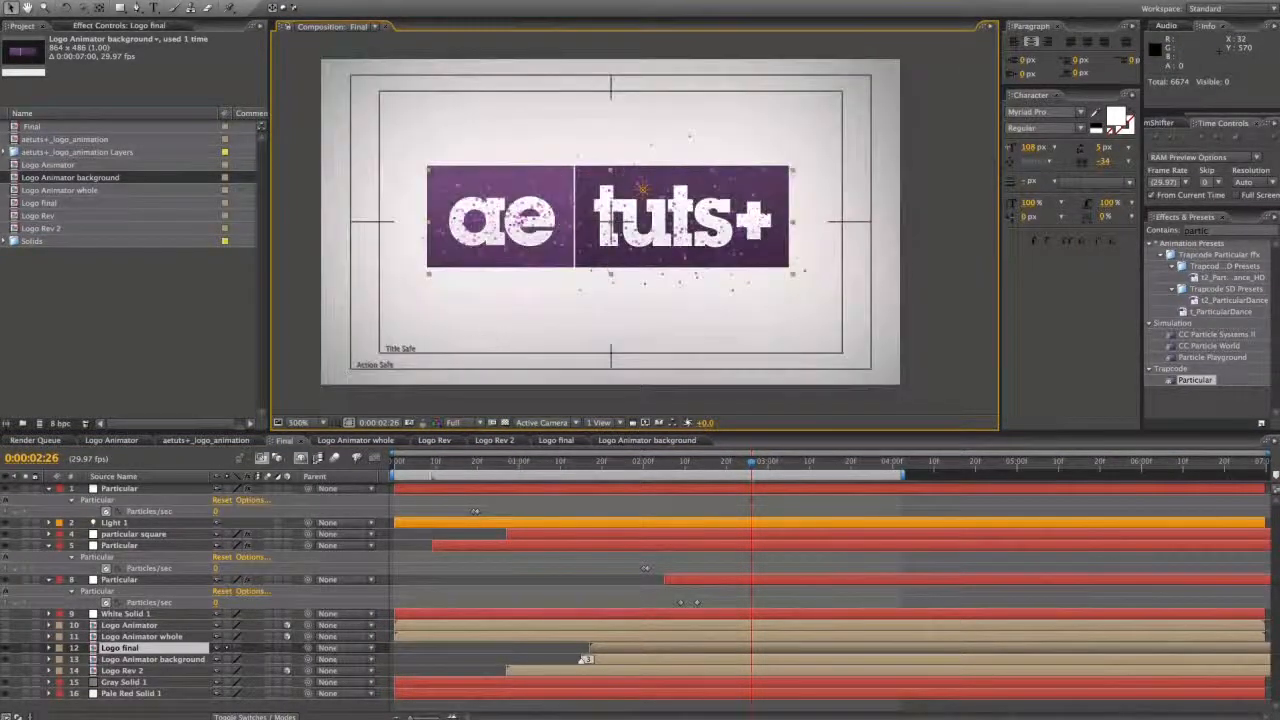
click(24, 580)
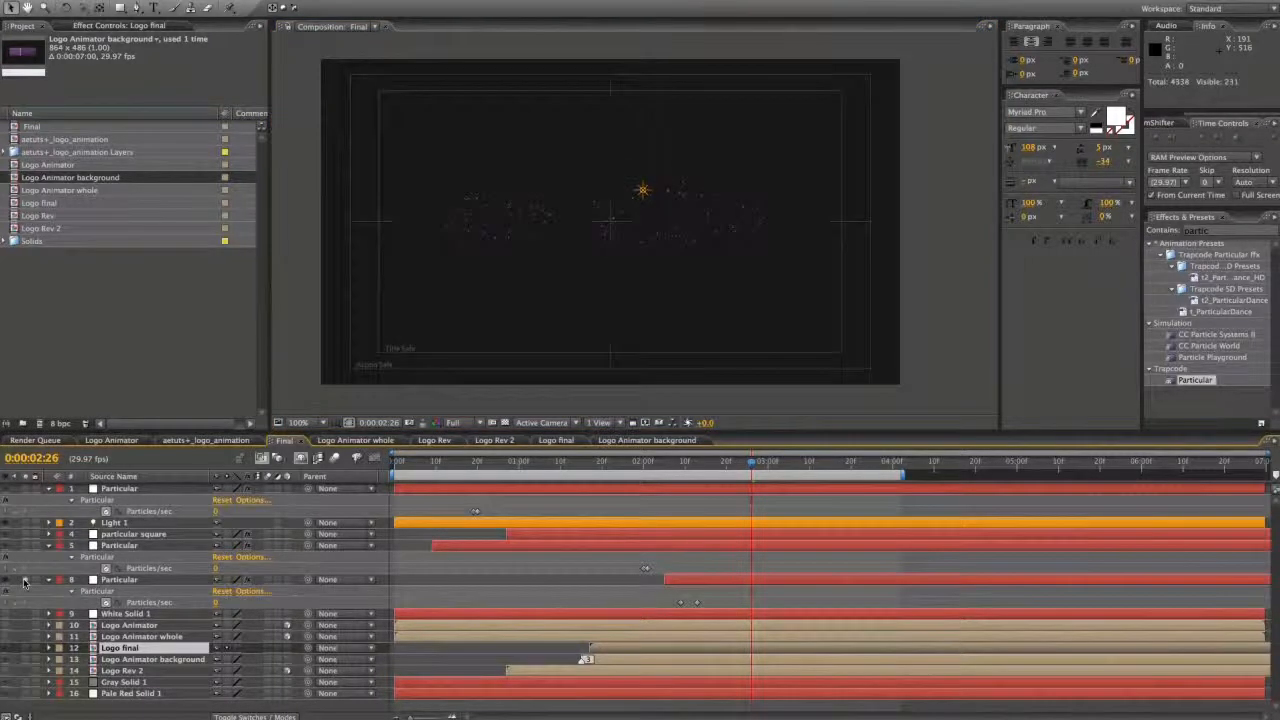
- Turn off solo on Particular layer 8 in the Final comp and set its blending mode to Add
click(24, 580)
click(140, 580)
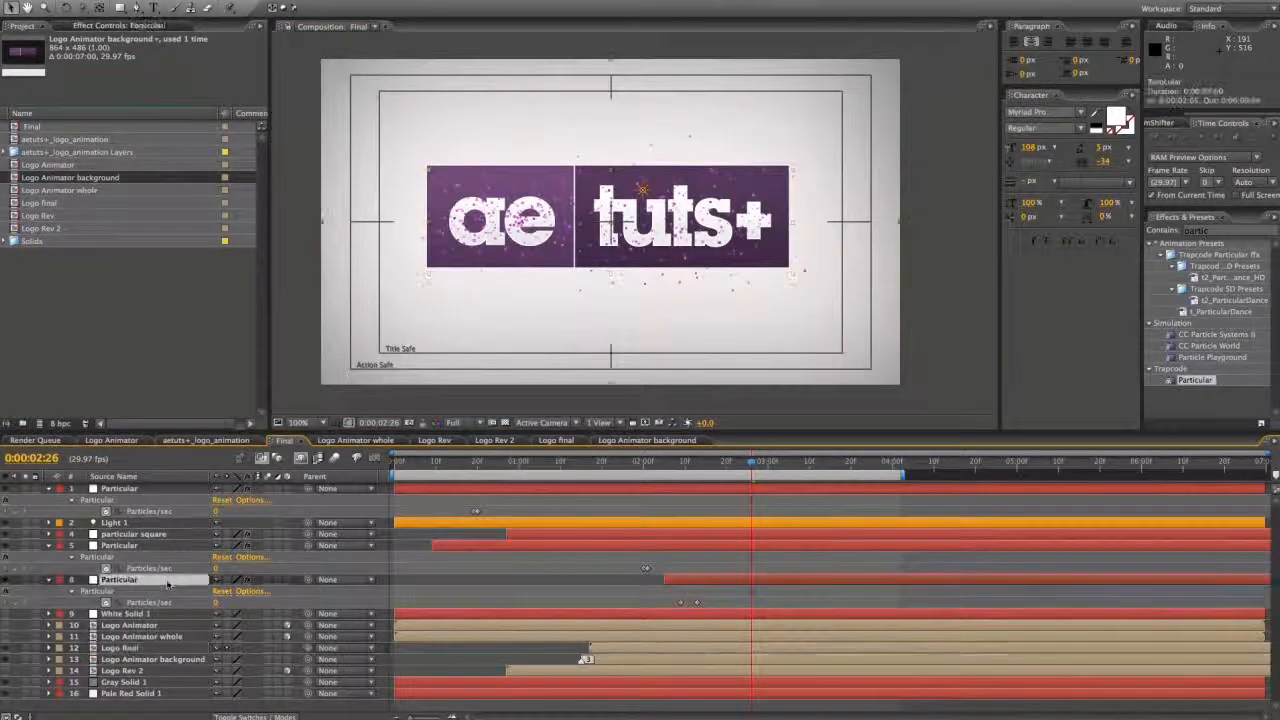
key(F4)
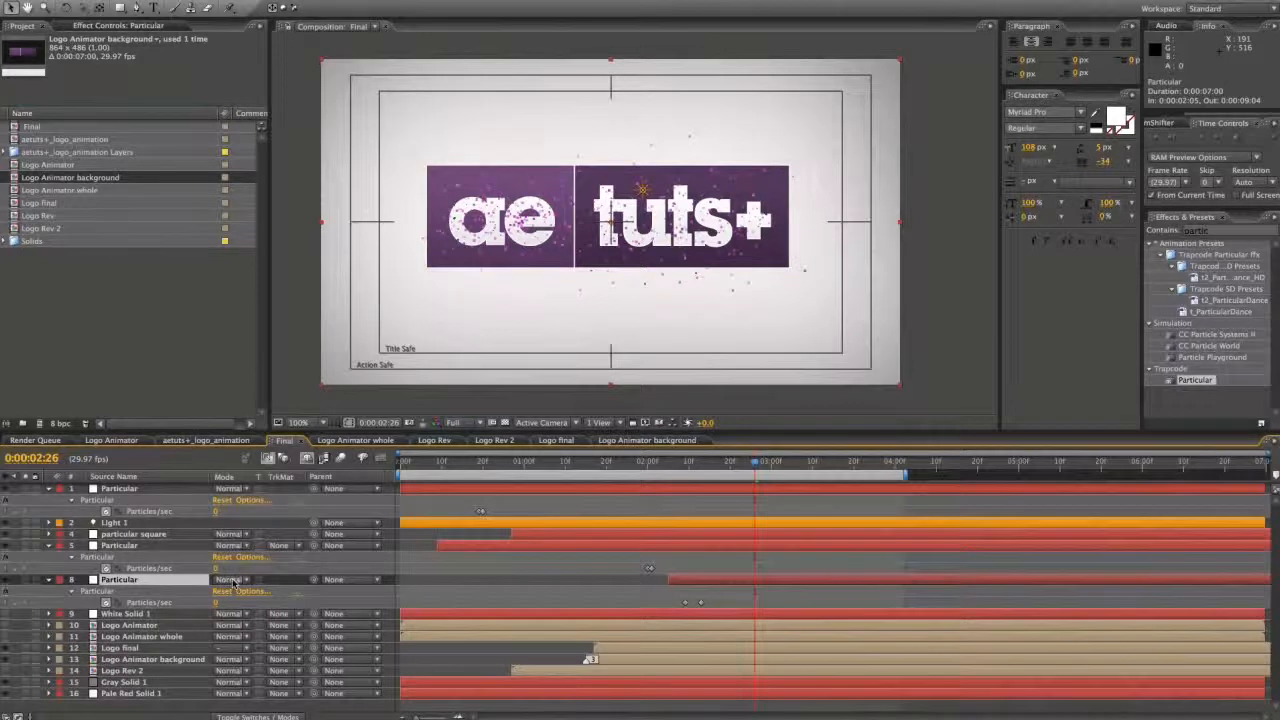
click(230, 580)
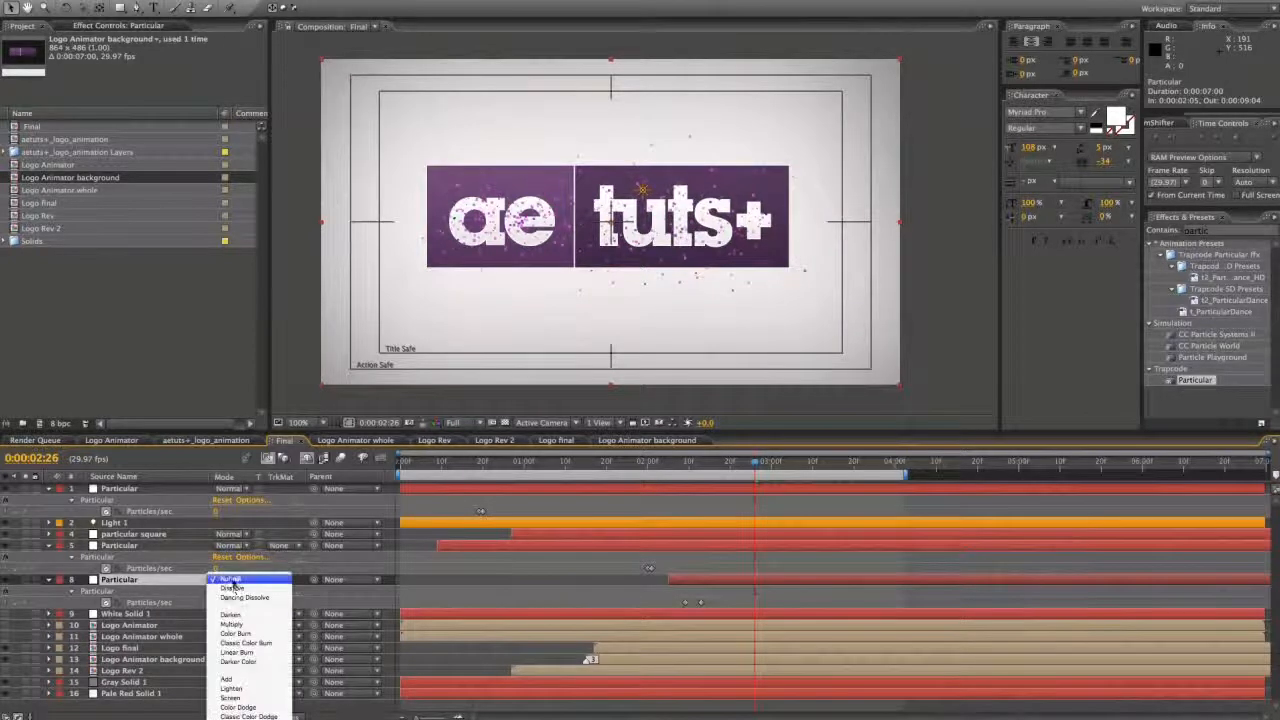
click(240, 680)
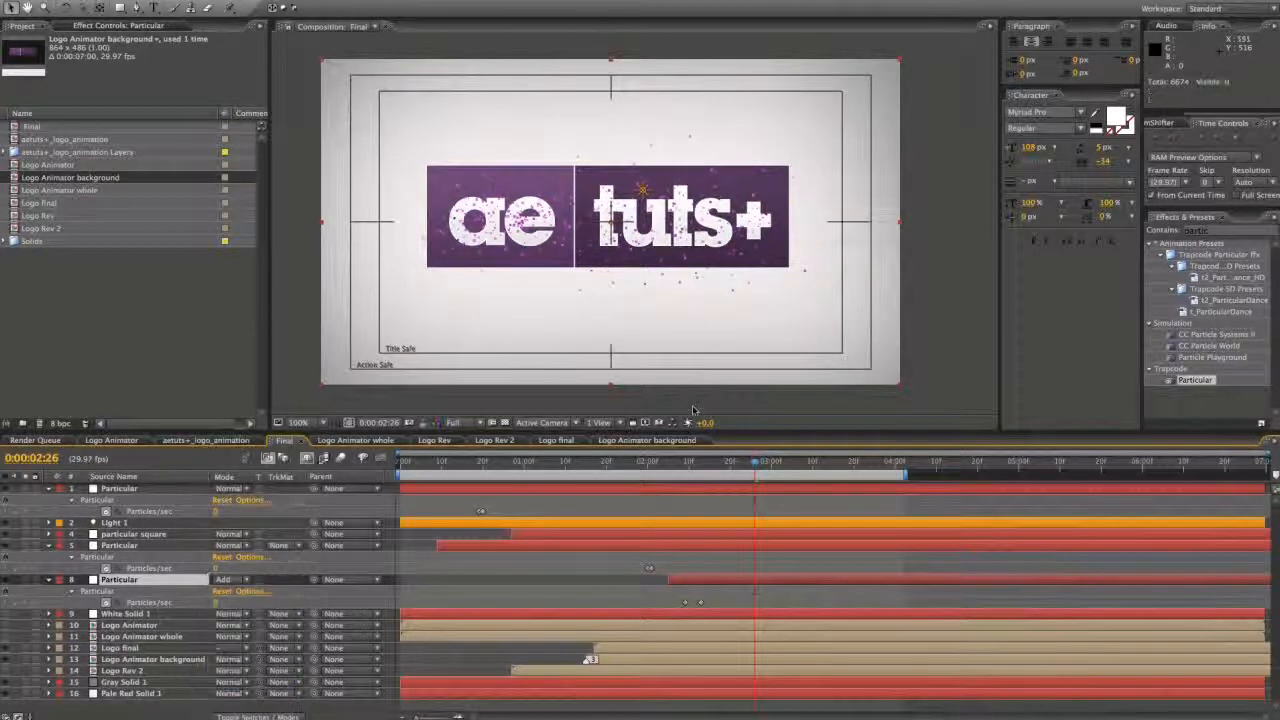
- Preview the Final comp from about 0:00:01:00 to check how the particle burst leads into the logo reveal
click(557, 463)
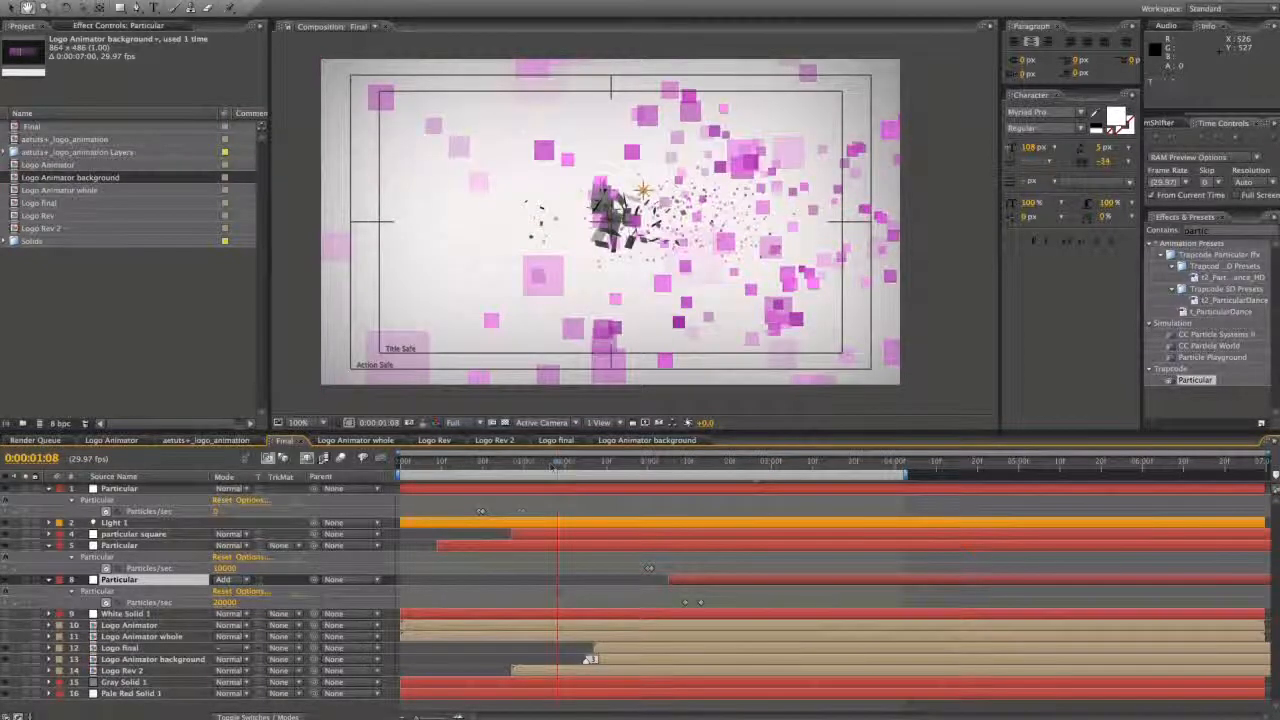
key(space)
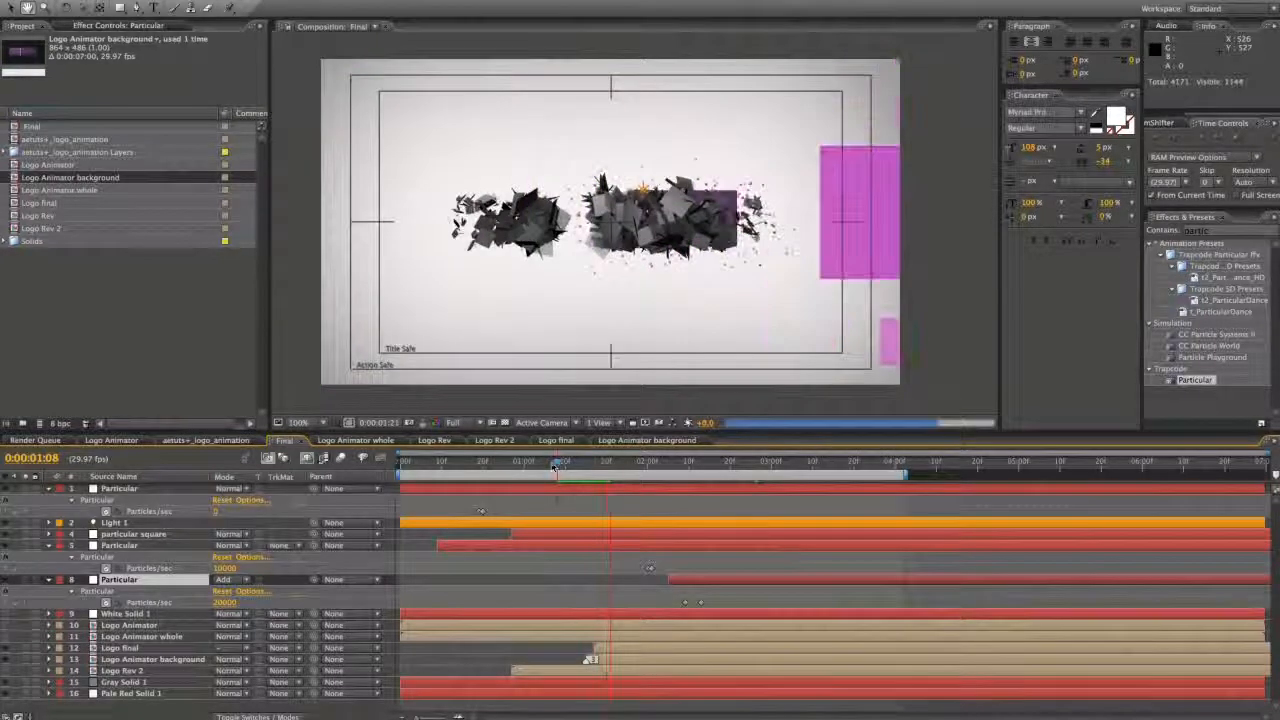
click(585, 467)
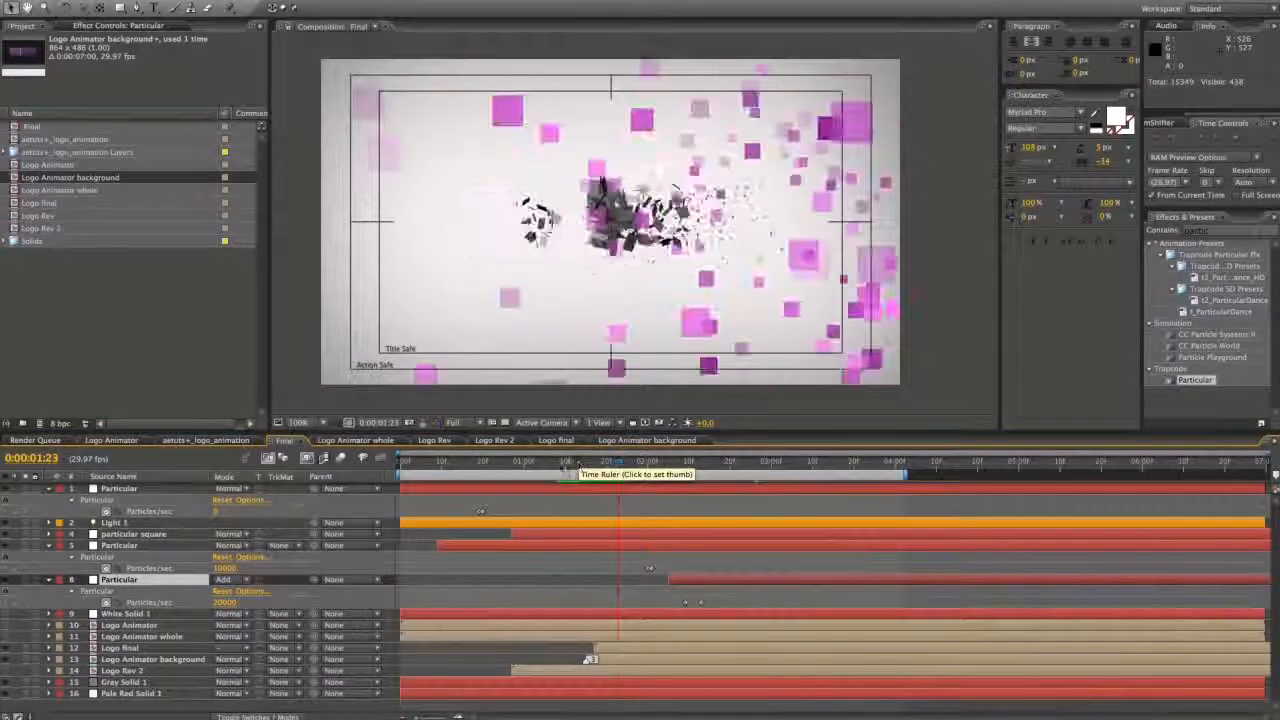
drag(586, 466, 530, 465)
key(0)
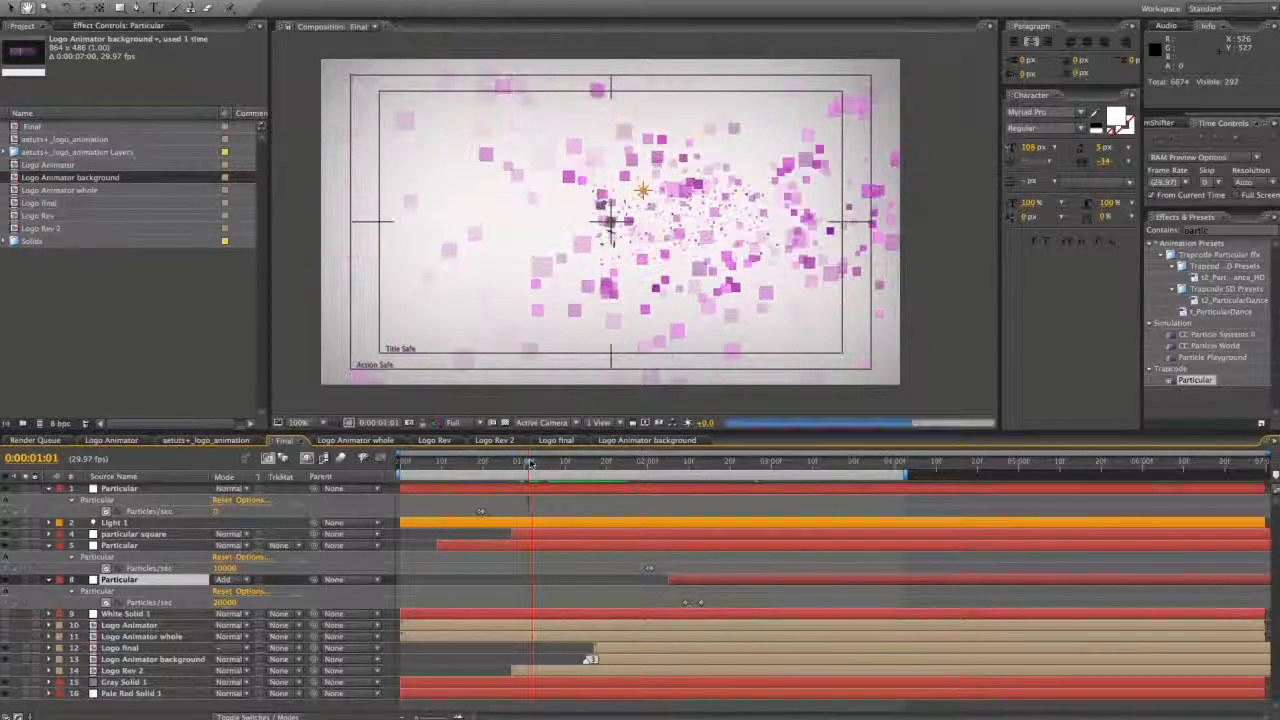
key(space)
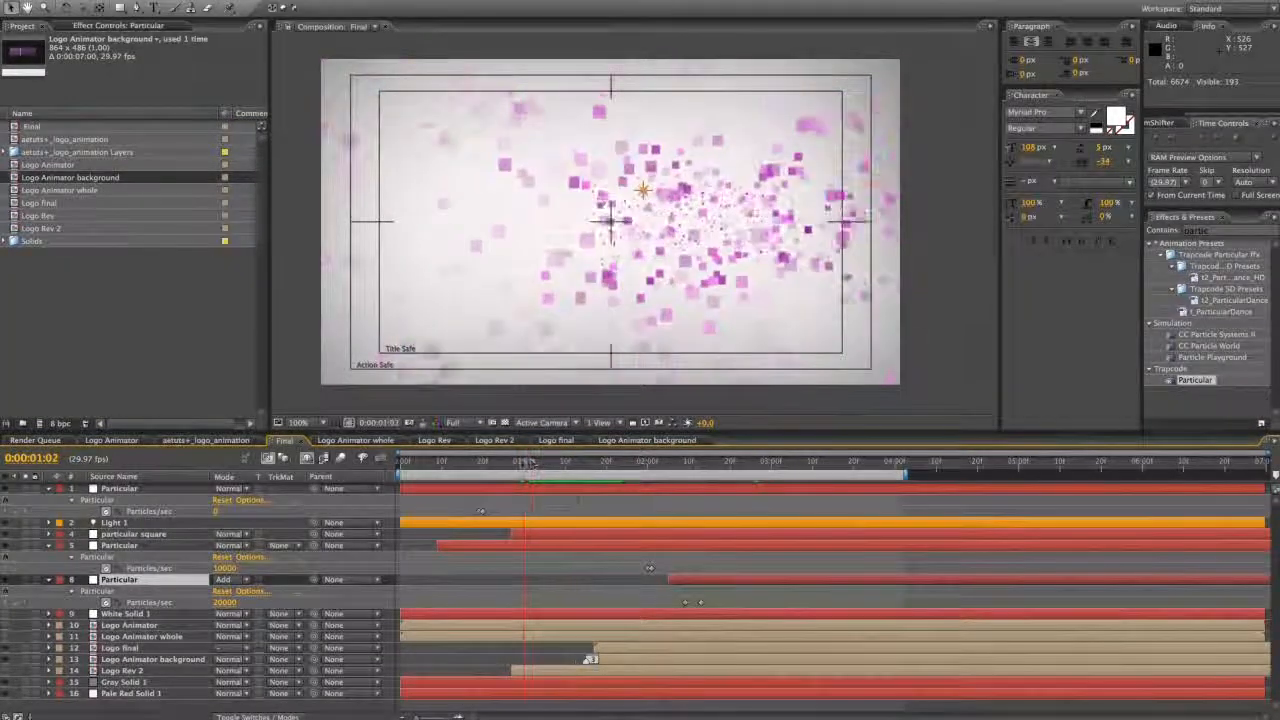
click(525, 463)
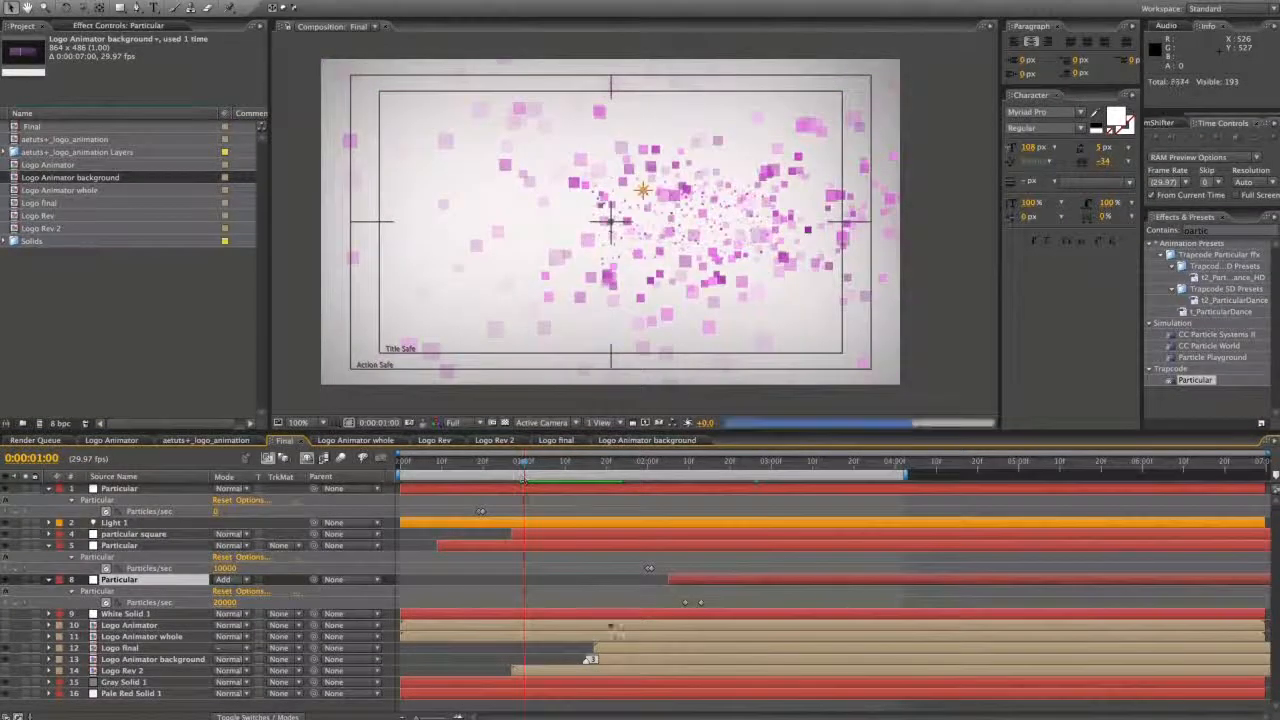
- Solo particular square and Particular layers 5 and 8, and toggle solo on Particular layer 1 to compare their particles
click(147, 535)
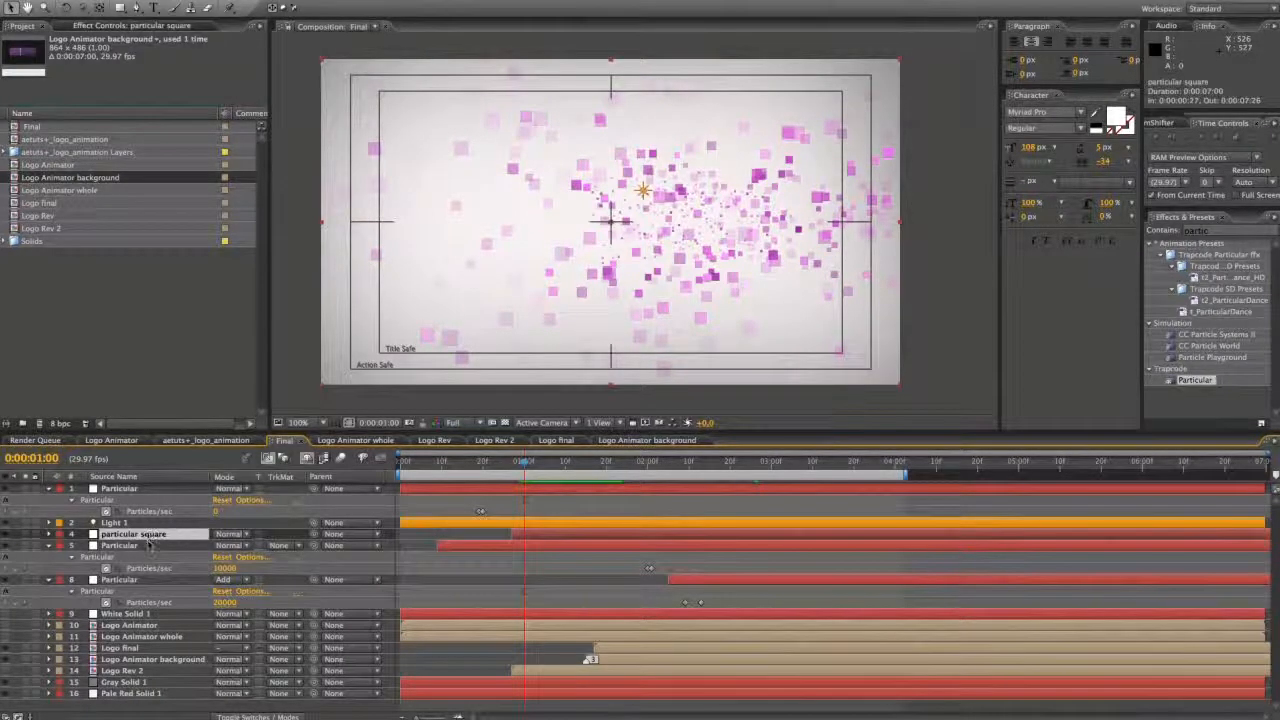
click(30, 535)
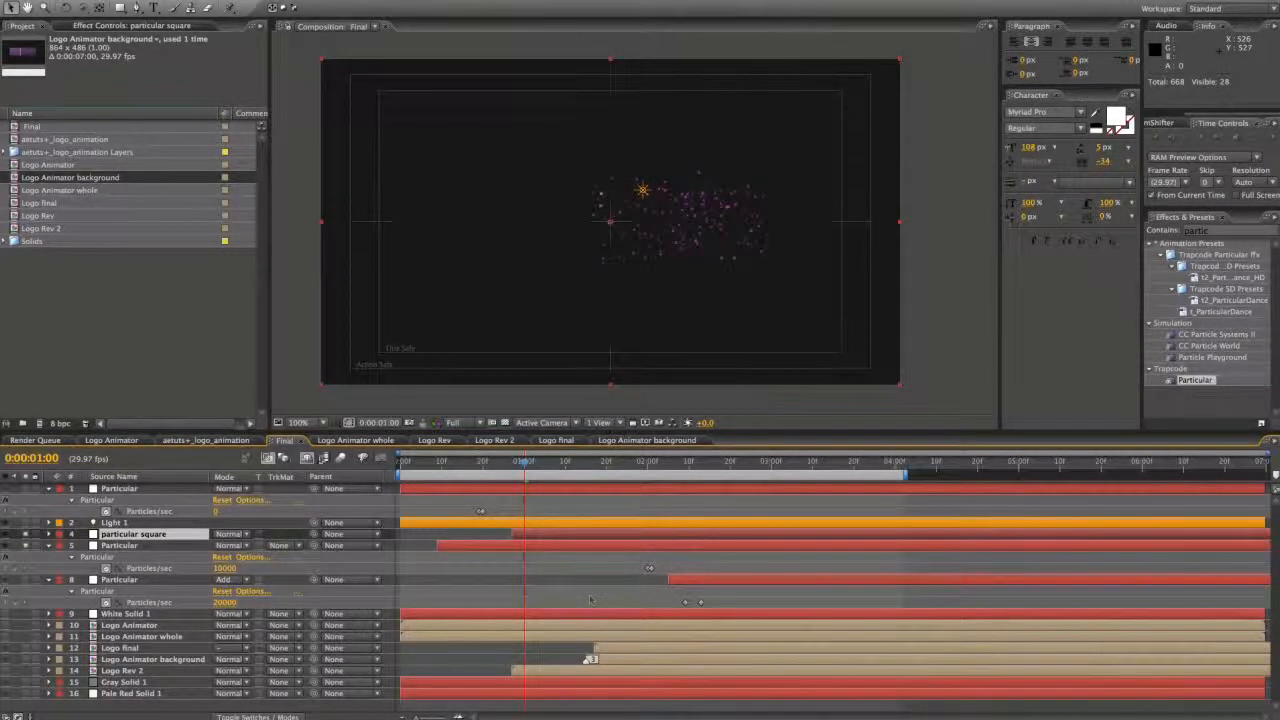
click(679, 582)
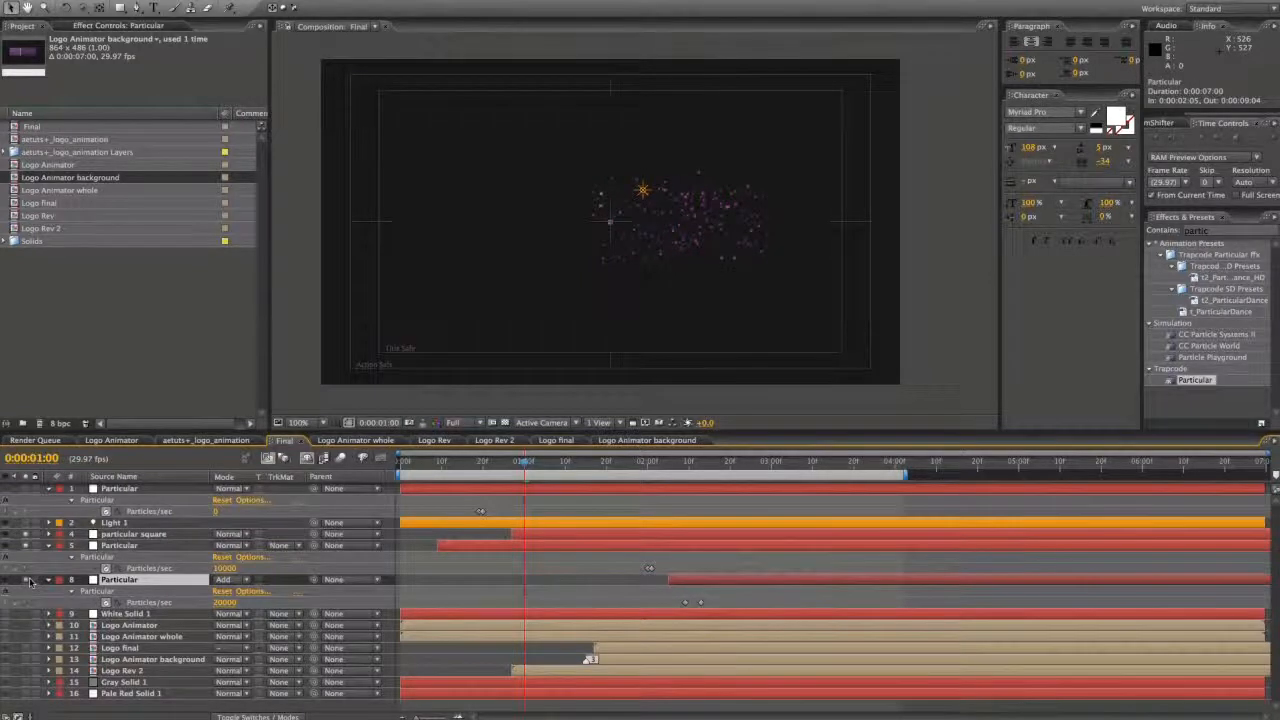
click(25, 489)
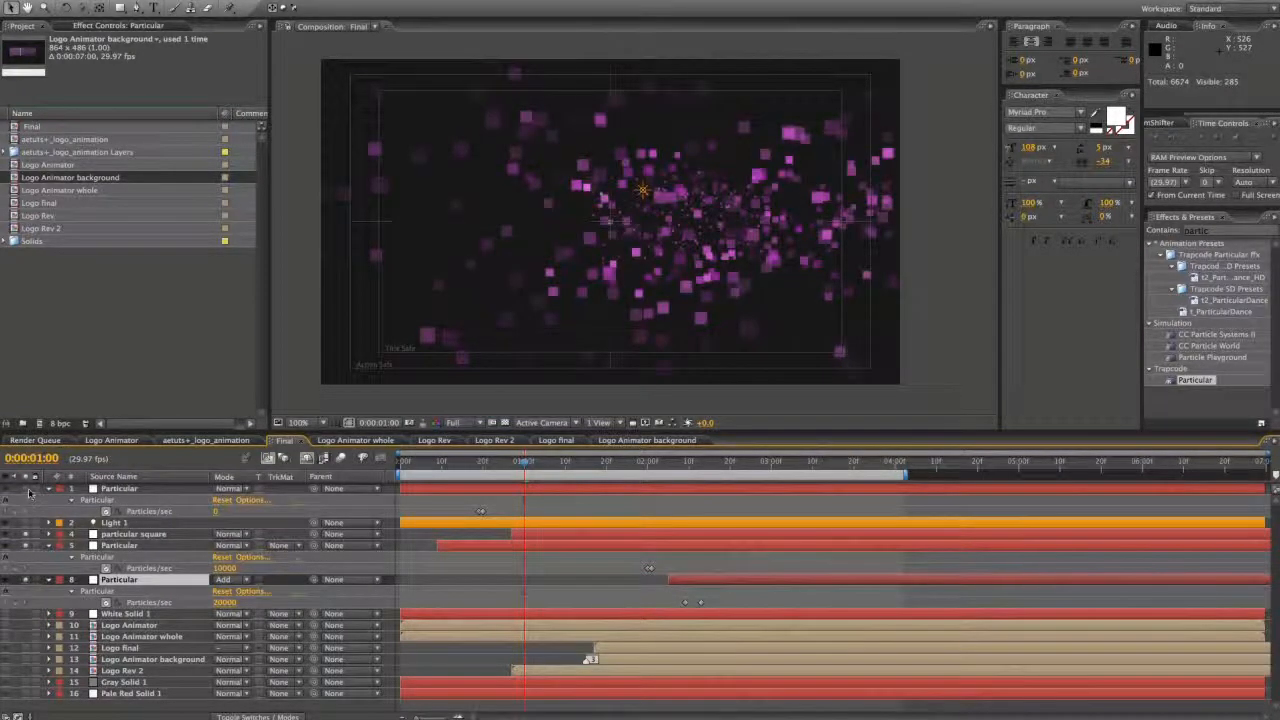
click(26, 489)
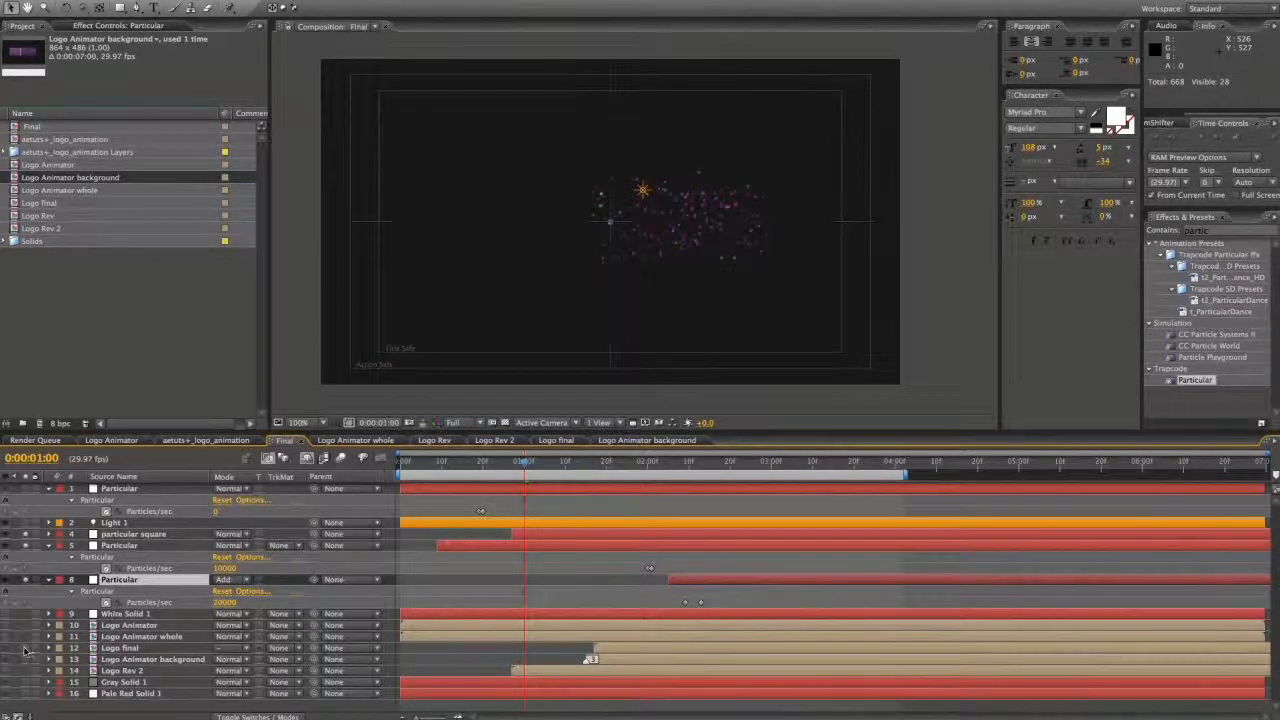
- Shift particular square, Particular layers 5 and 8, Logo final, Logo Animator background and Logo Rev 2 about 9 frames earlier, and preview
click(116, 671)
shift+click(130, 648)
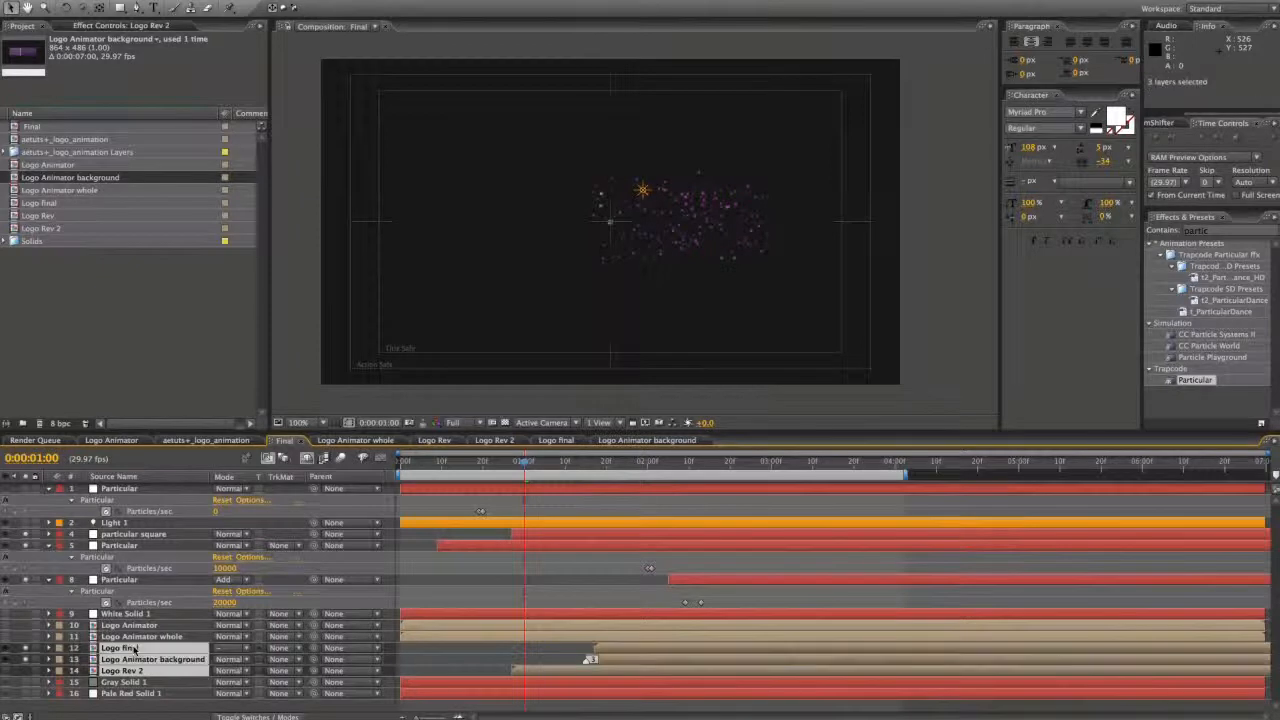
super+click(146, 579)
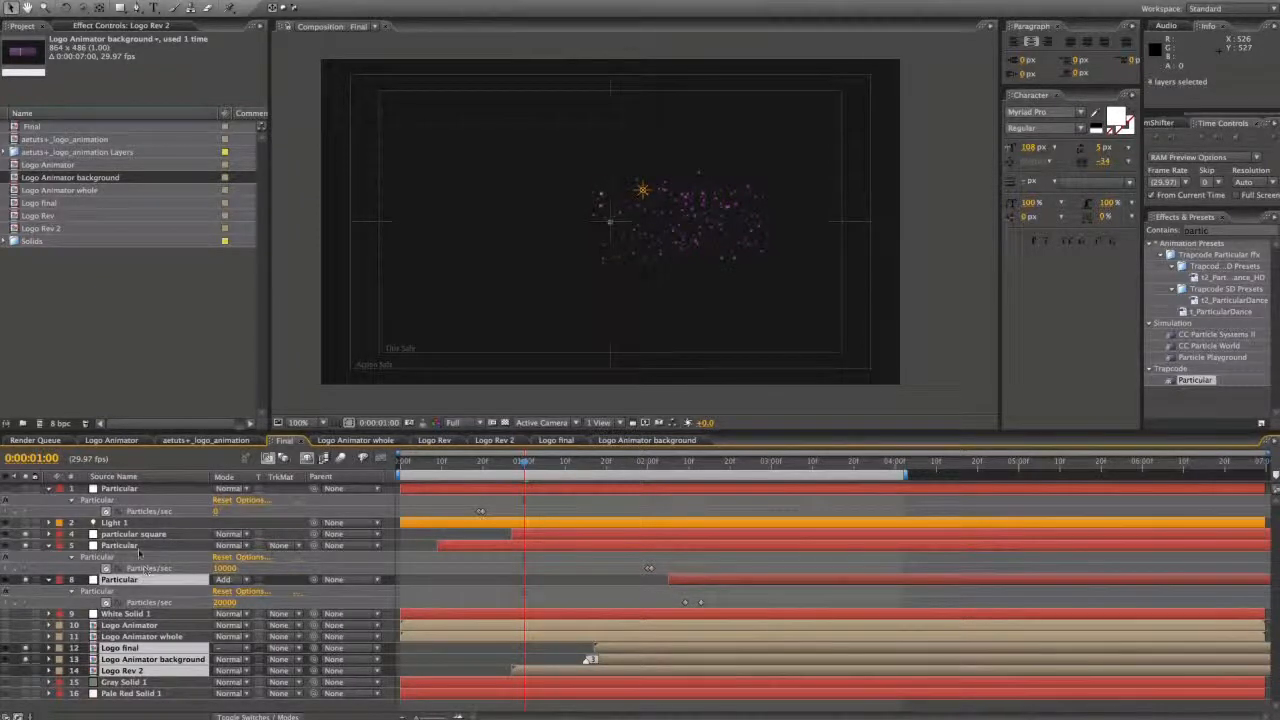
super+click(140, 545)
super+click(143, 534)
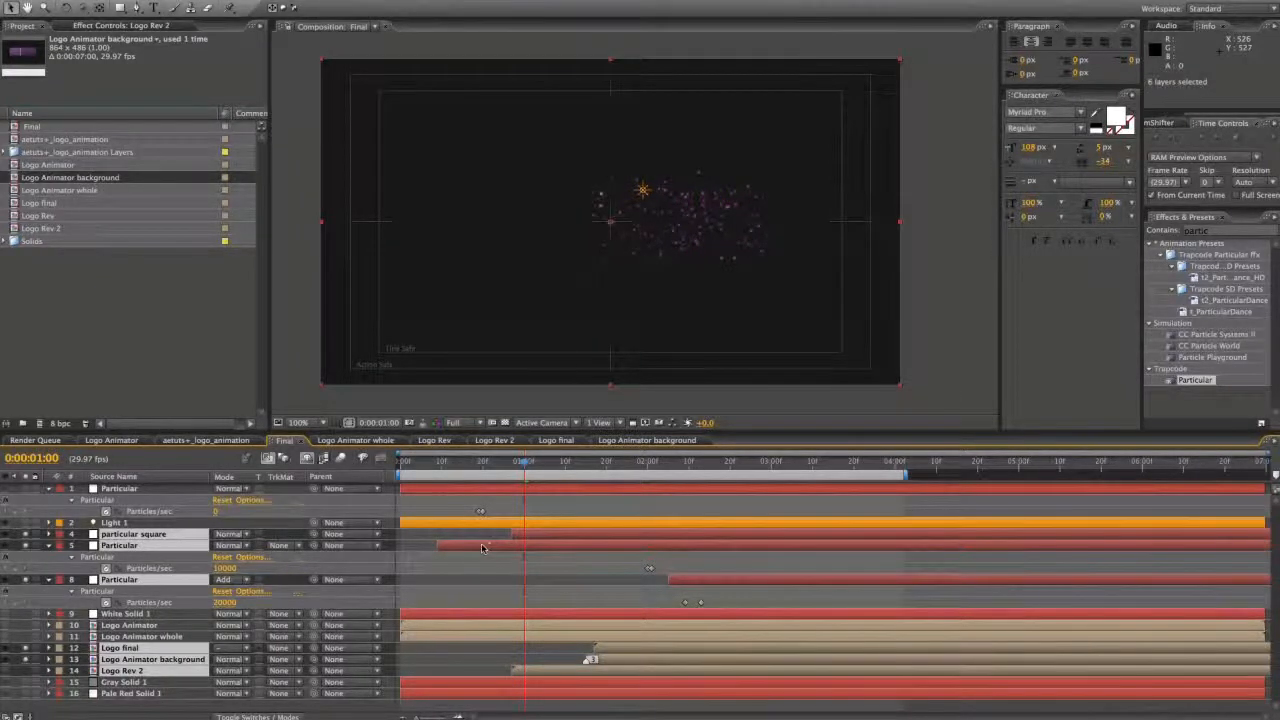
drag(482, 548, 443, 548)
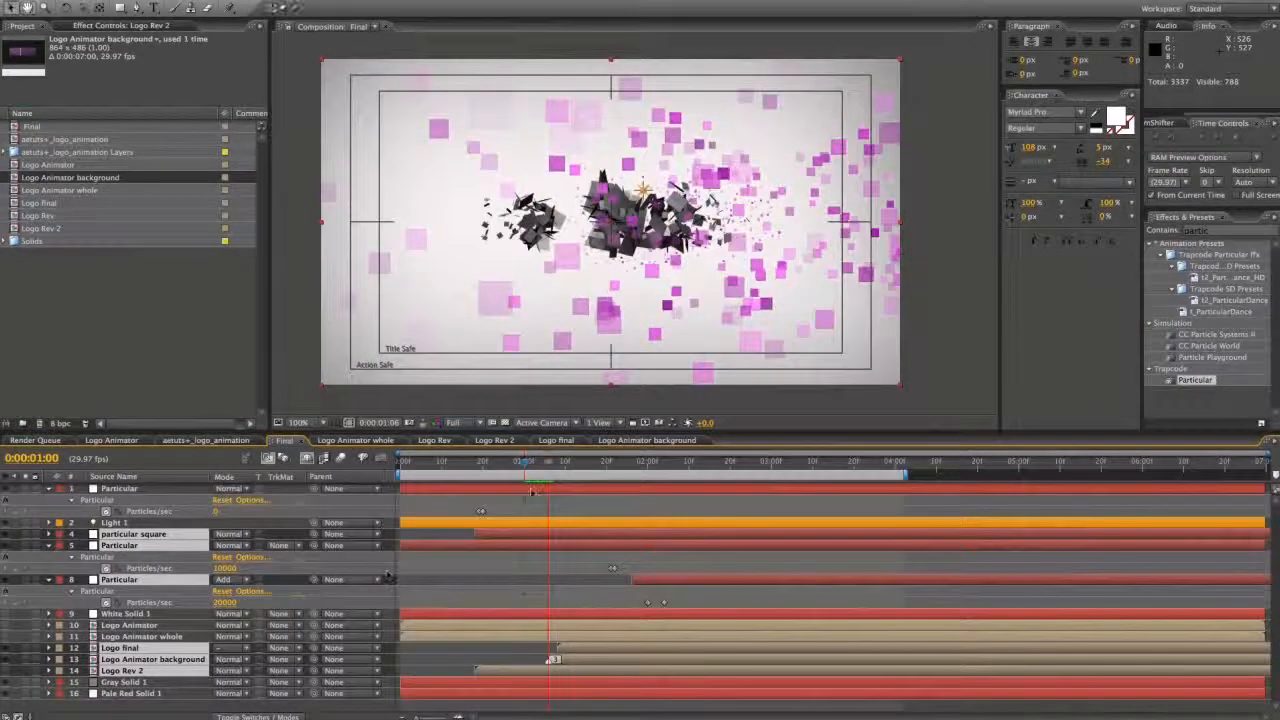
drag(511, 464, 503, 465)
key(KP_0)
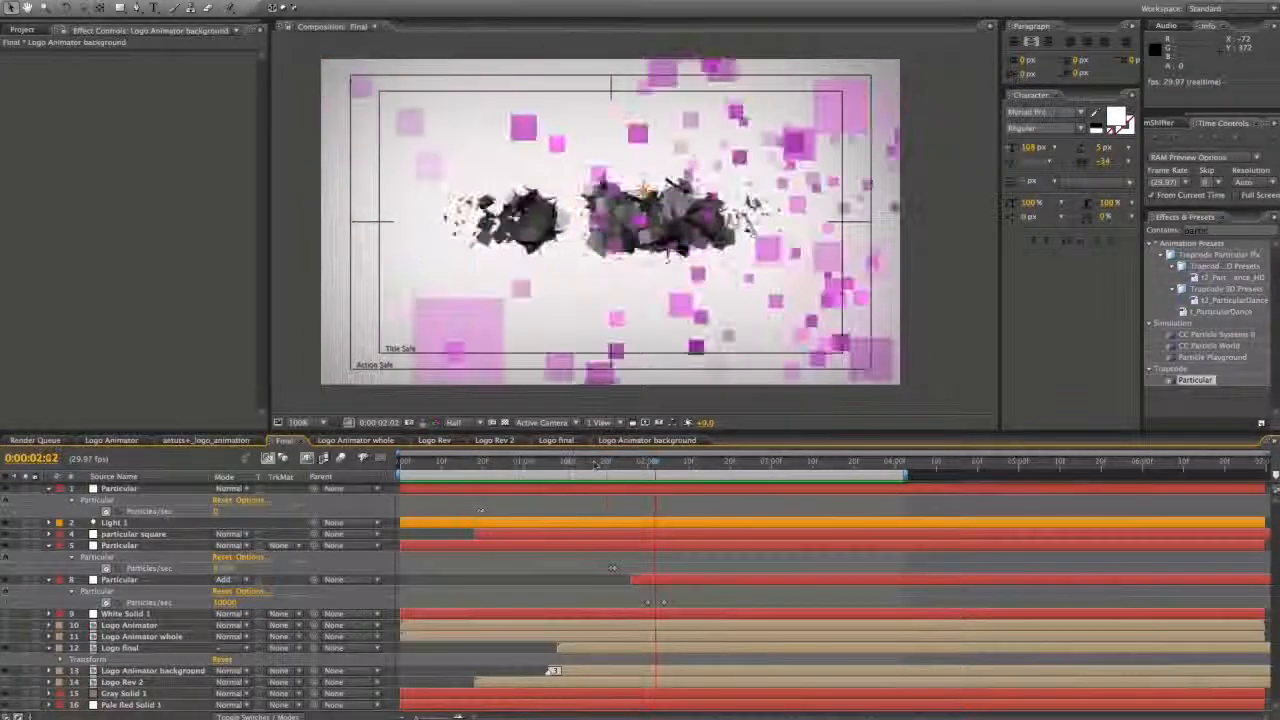
drag(601, 462, 590, 462)
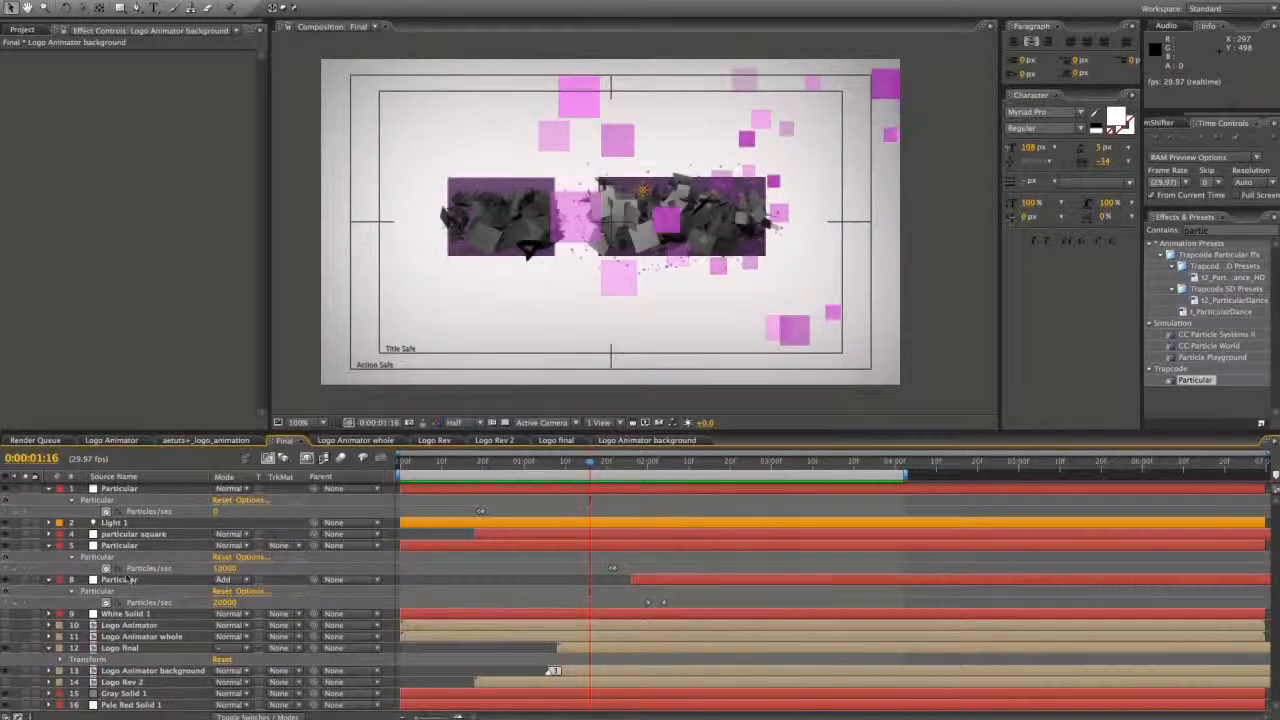
- Briefly solo Particular layer 1 to identify its large squares, lower its Random Seed to rearrange them, and preview
click(120, 580)
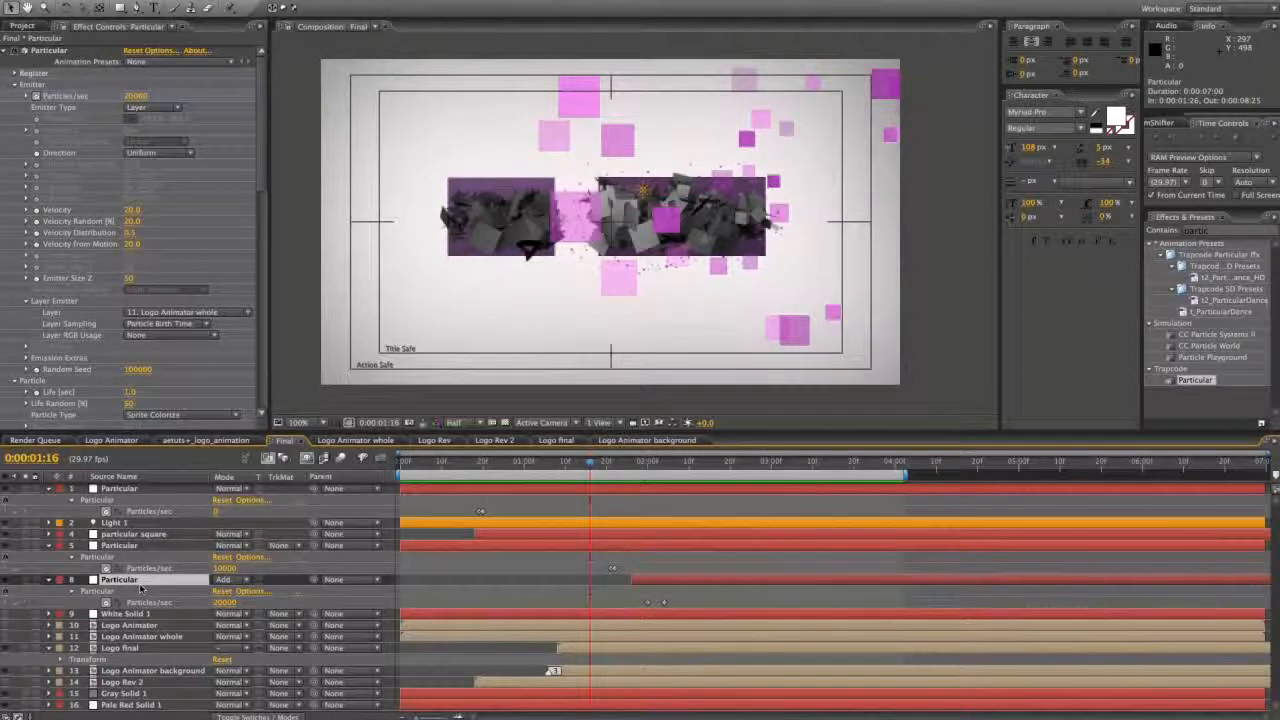
click(23, 489)
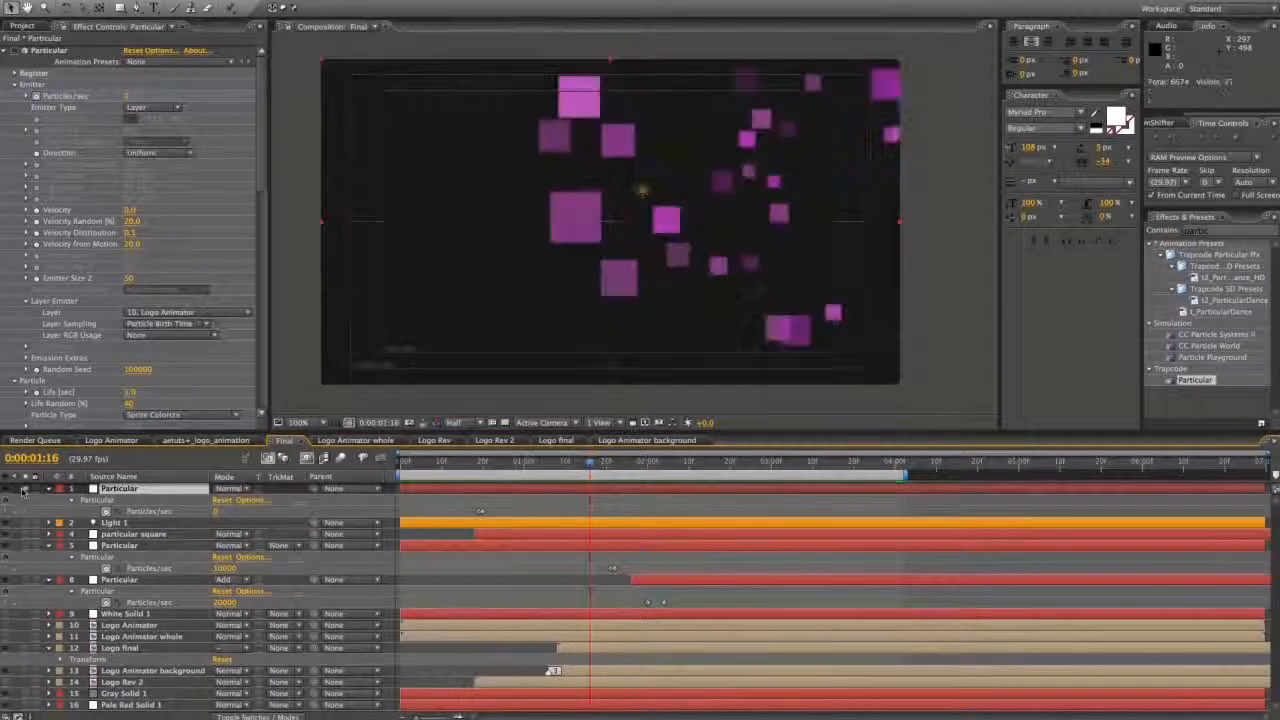
click(23, 489)
scroll(56, 325, down, 5)
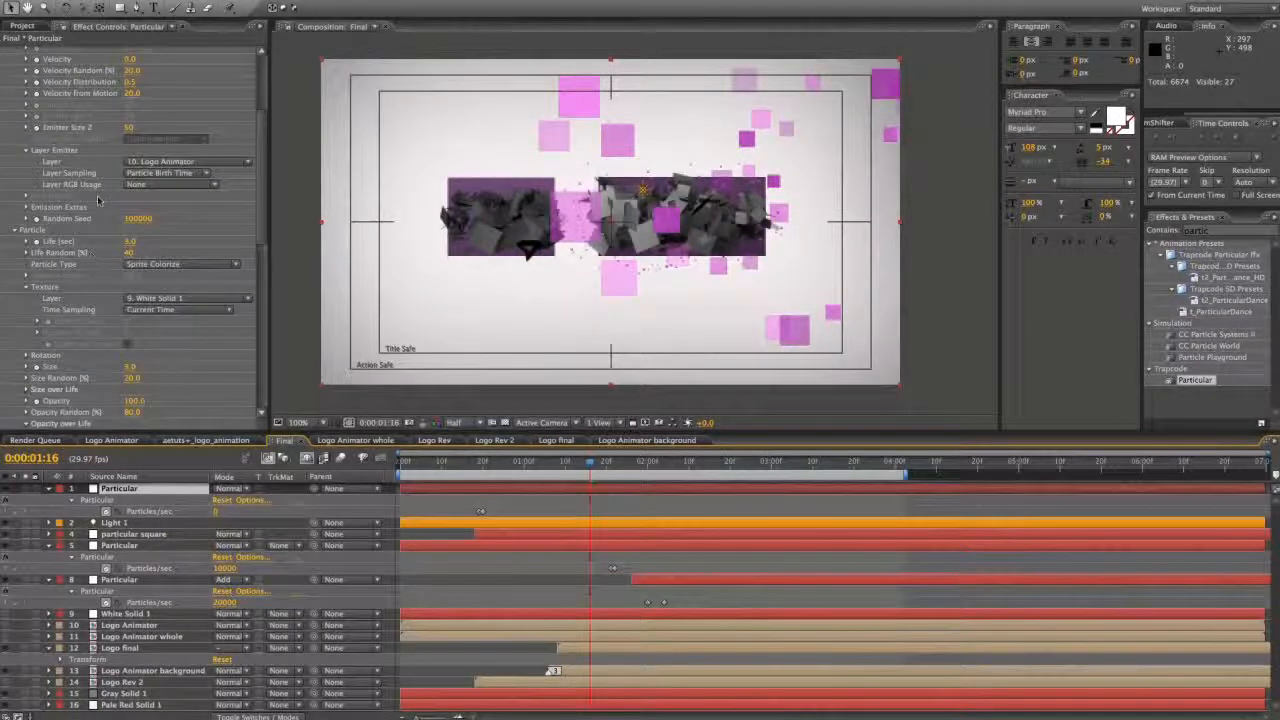
drag(139, 219, 134, 219)
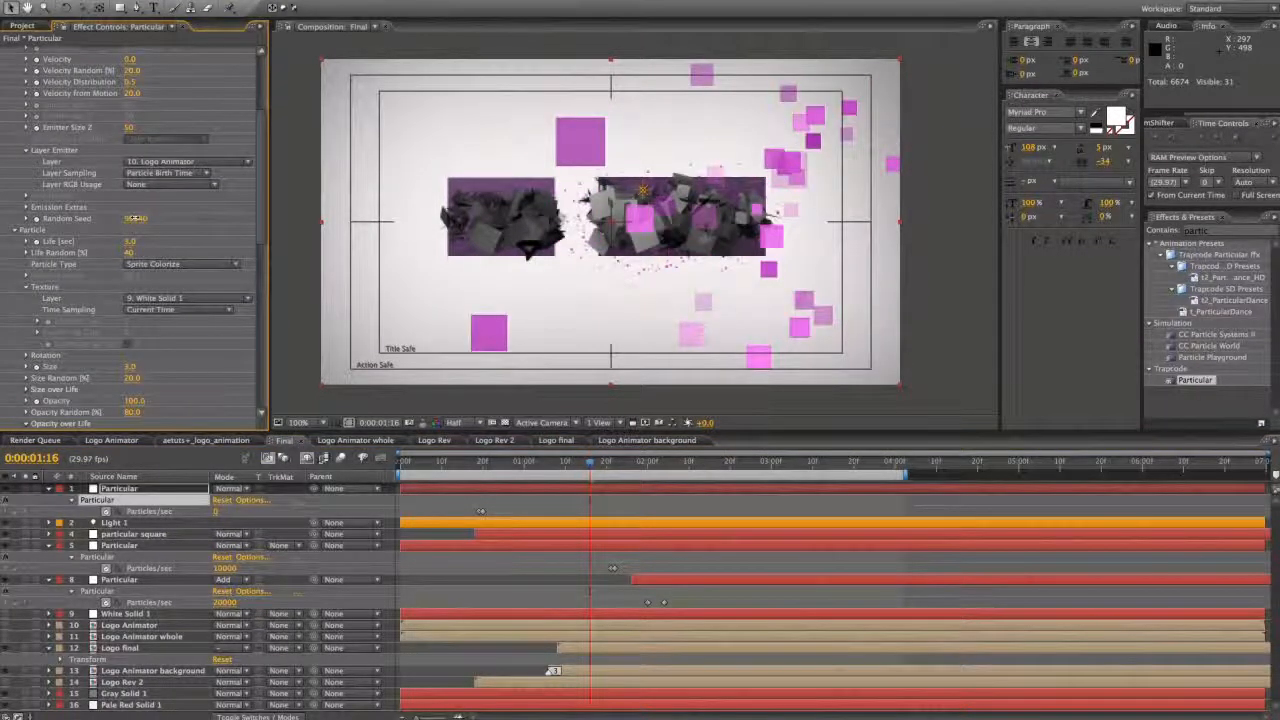
key(space)
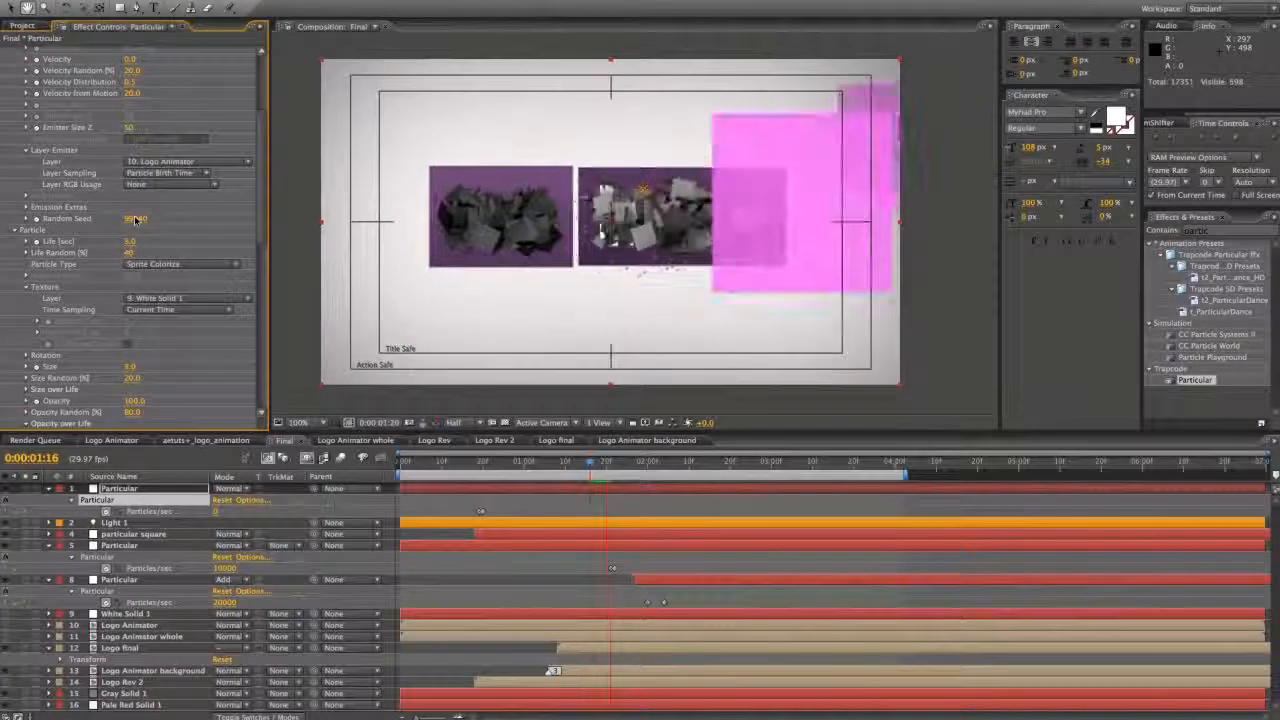
drag(140, 219, 131, 219)
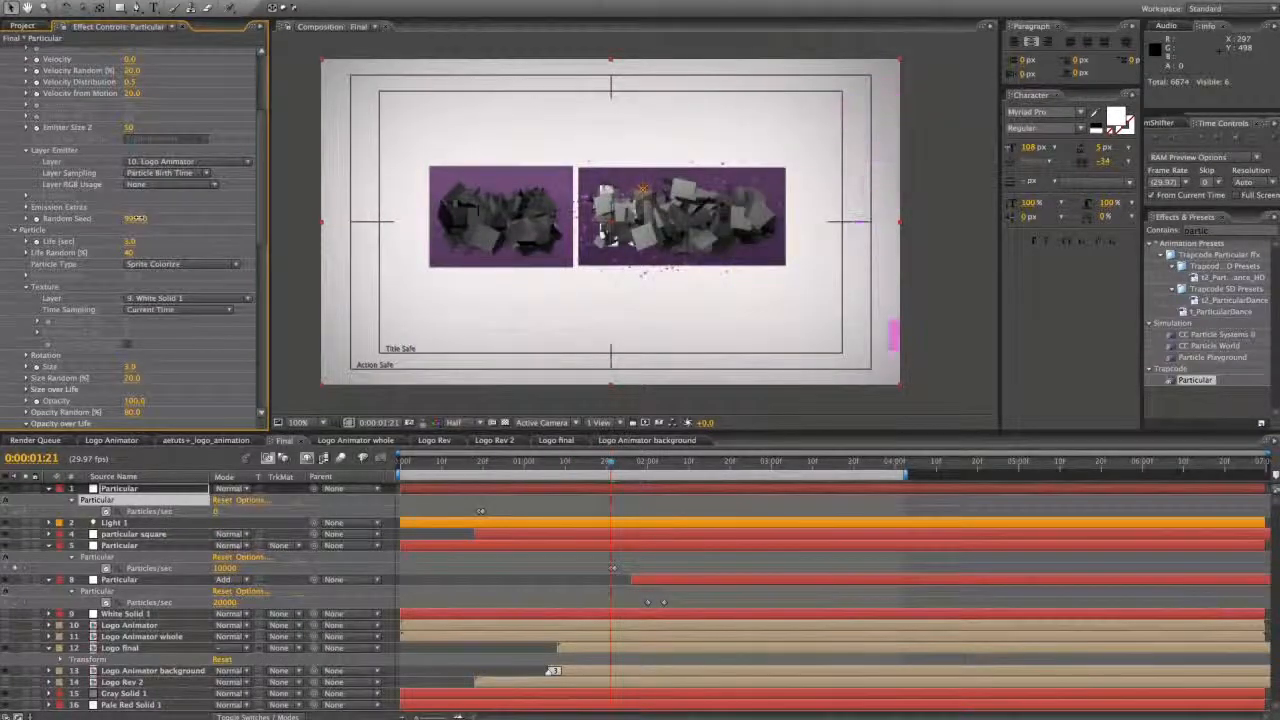
key(space)
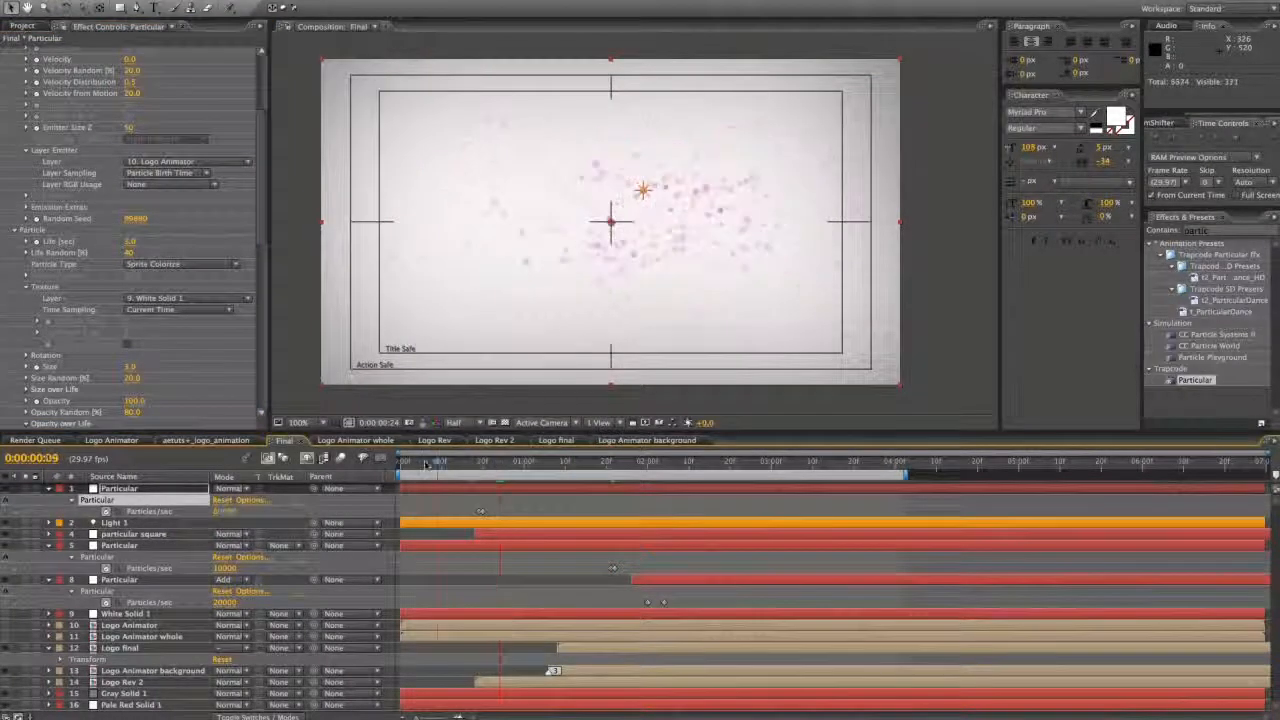